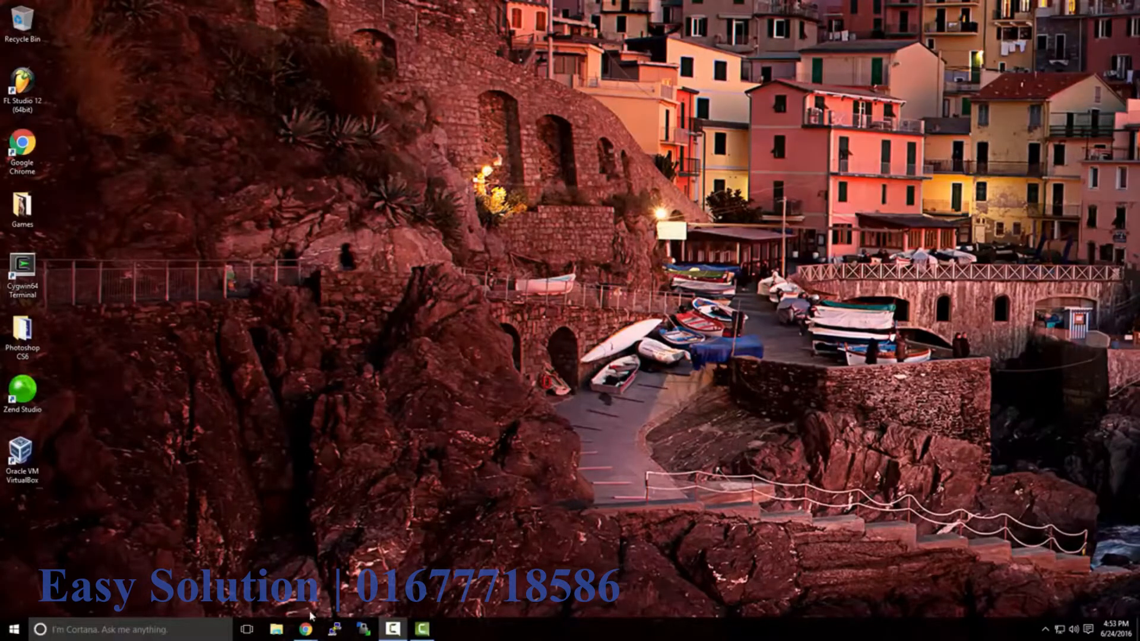
- Bring up the VMware Workstation Pro product page in Chrome
{"action": "mouse_move", "coordinate": [309, 621]}
{"action": "left_click", "coordinate": [359, 596]}
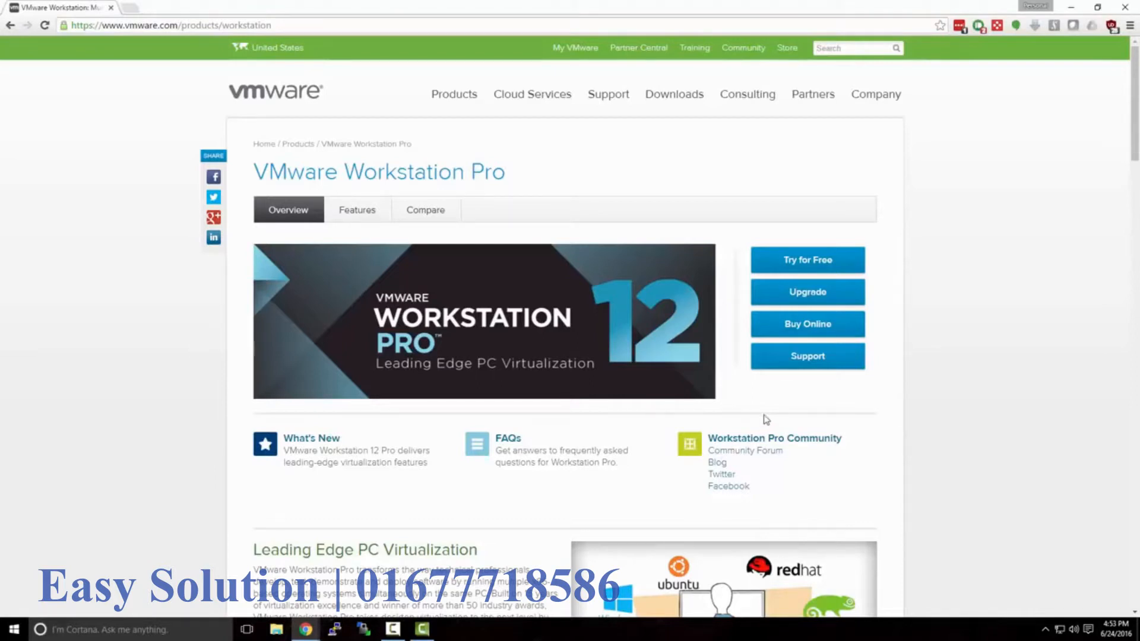
{"action": "left_click", "coordinate": [821, 265]}
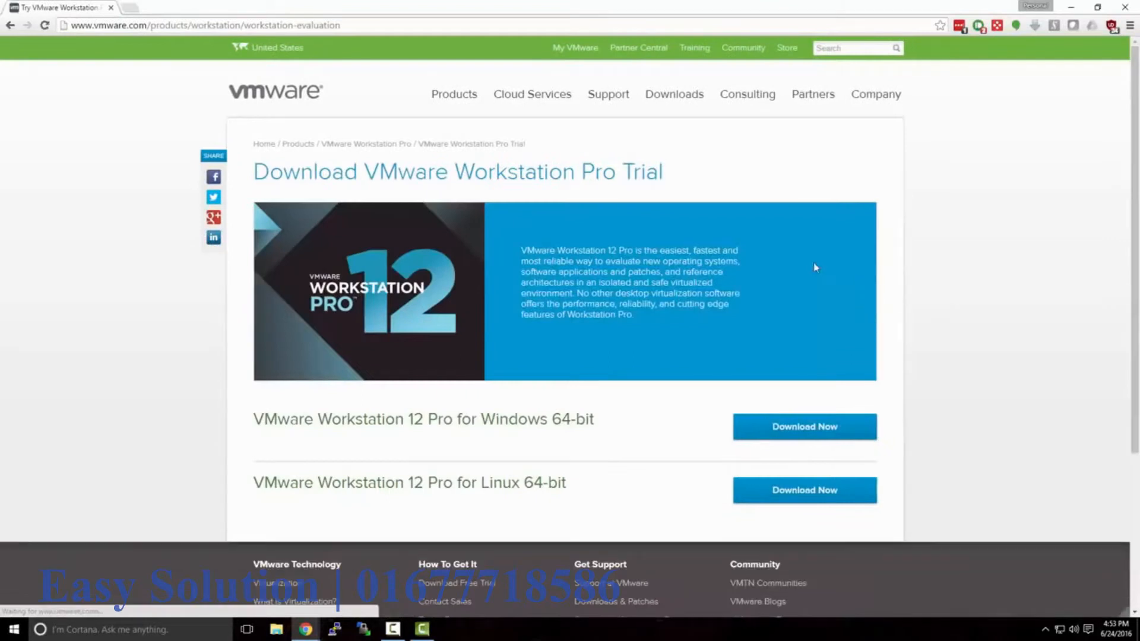
{"action": "left_click", "coordinate": [9, 26]}
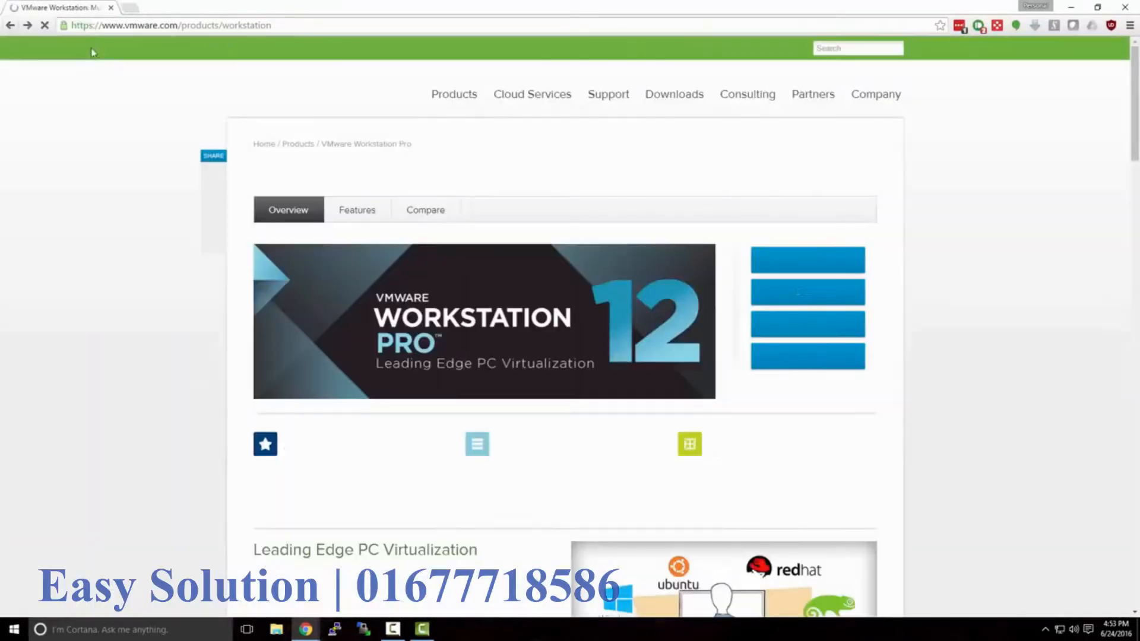
{"action": "left_click", "coordinate": [287, 28]}
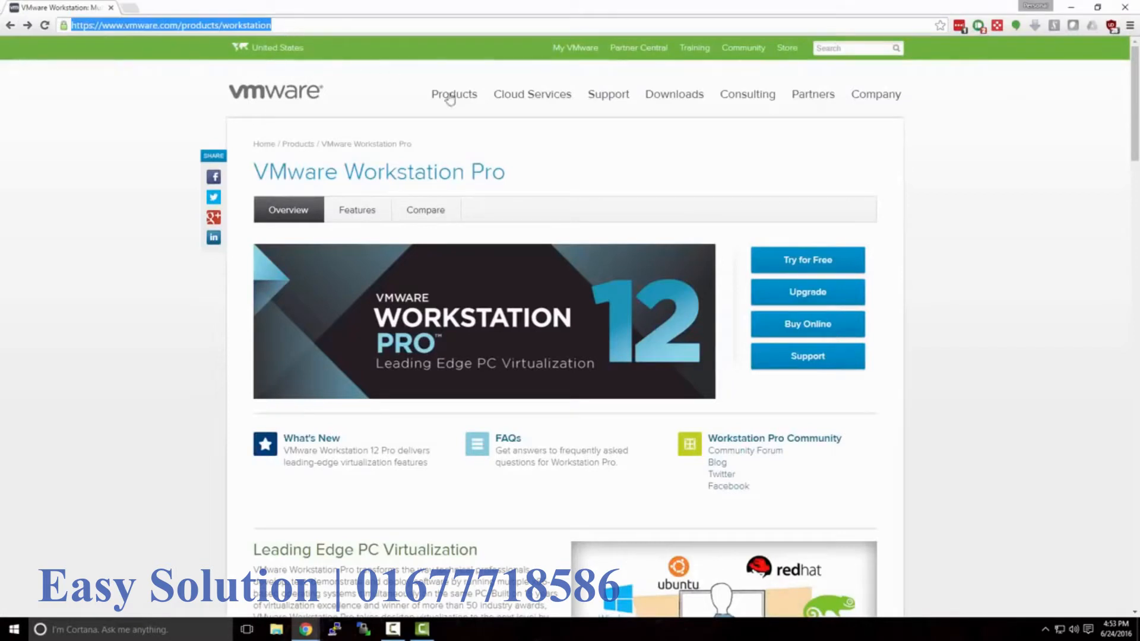
- Download the Workstation 12 Pro trial installer for Windows 64-bit and run it
{"action": "left_click", "coordinate": [721, 220]}
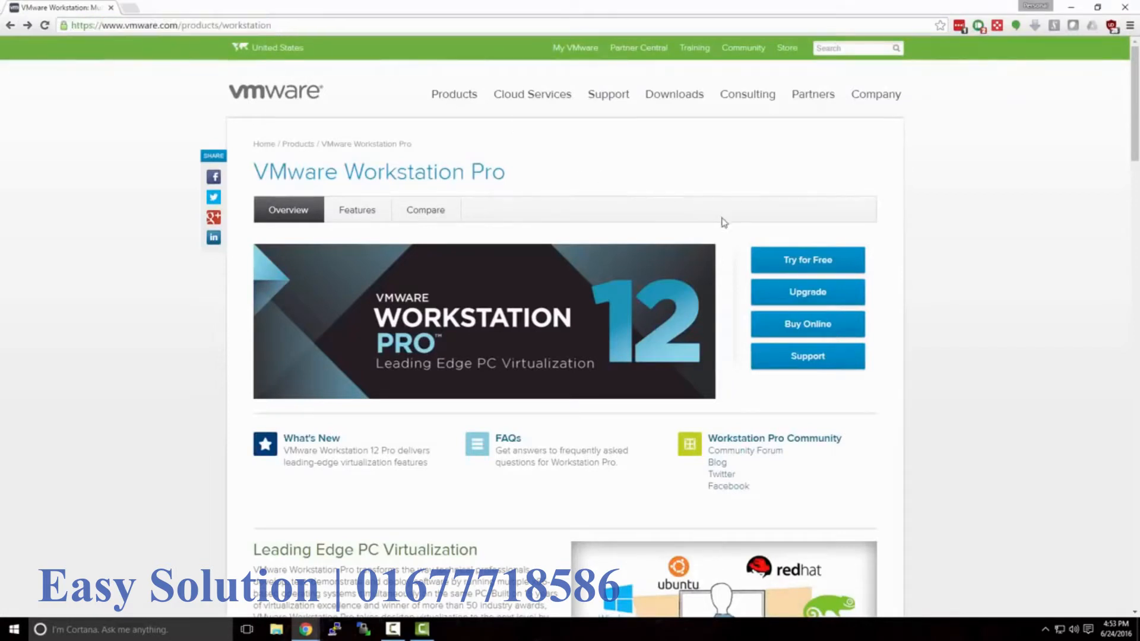
{"action": "left_click", "coordinate": [789, 263]}
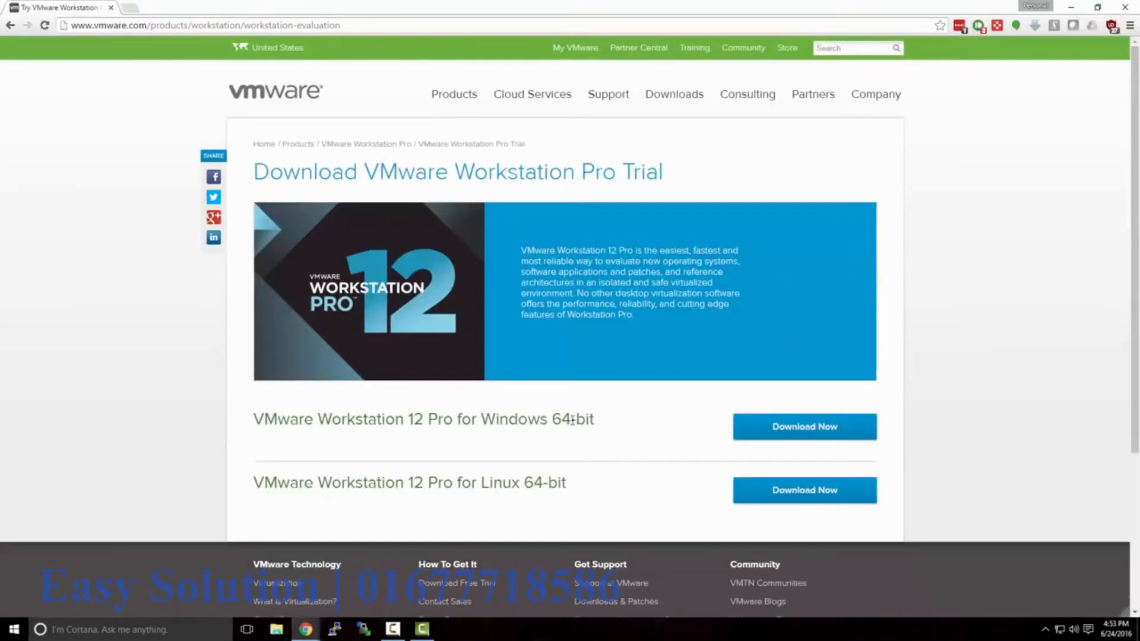
{"action": "left_click_drag", "start_coordinate": [482, 419], "coordinate": [611, 422]}
{"action": "left_click", "coordinate": [611, 423]}
{"action": "left_click", "coordinate": [769, 436]}
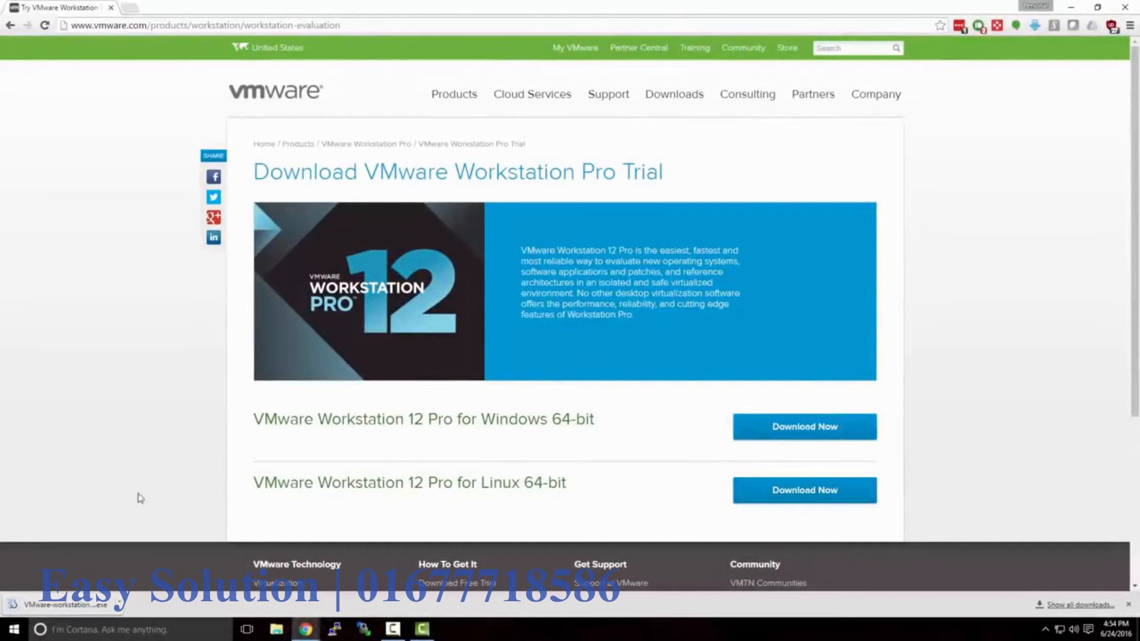
{"action": "left_click", "coordinate": [90, 604]}
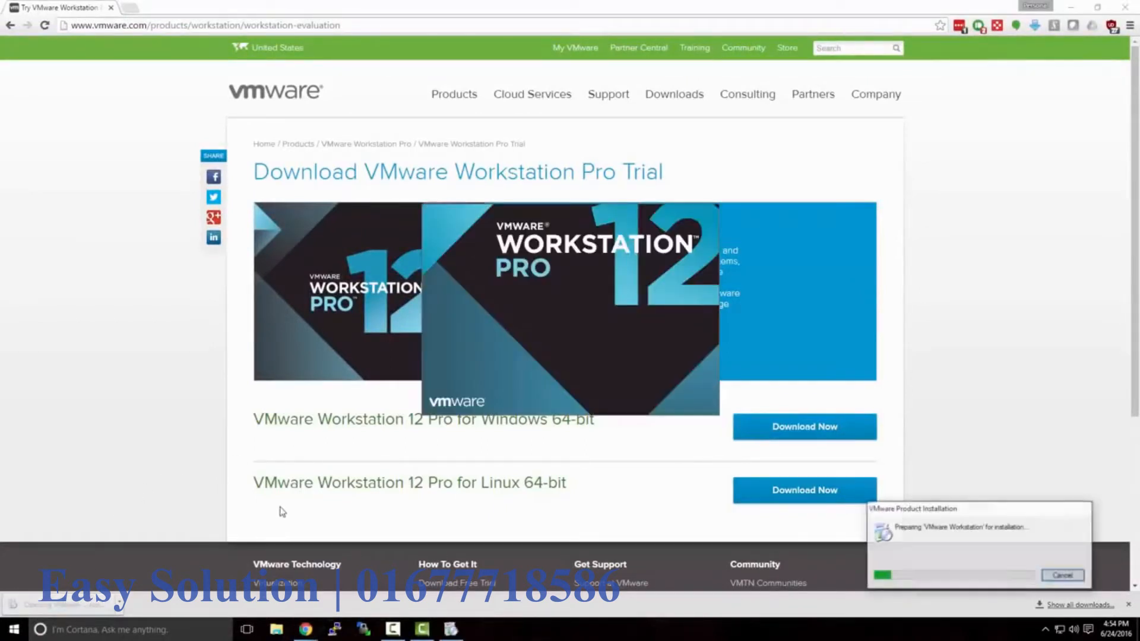
{"action": "left_click", "coordinate": [1072, 9]}
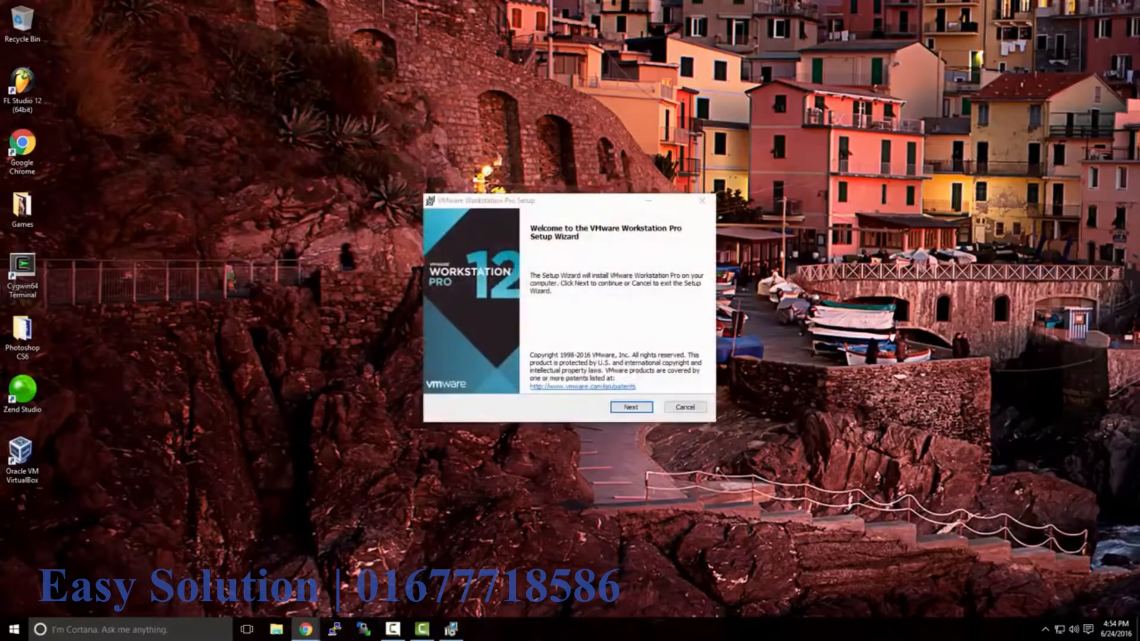
- Accept the licence, keep default setup, update and shortcut options, install, and finish the wizard
{"action": "left_click", "coordinate": [631, 408]}
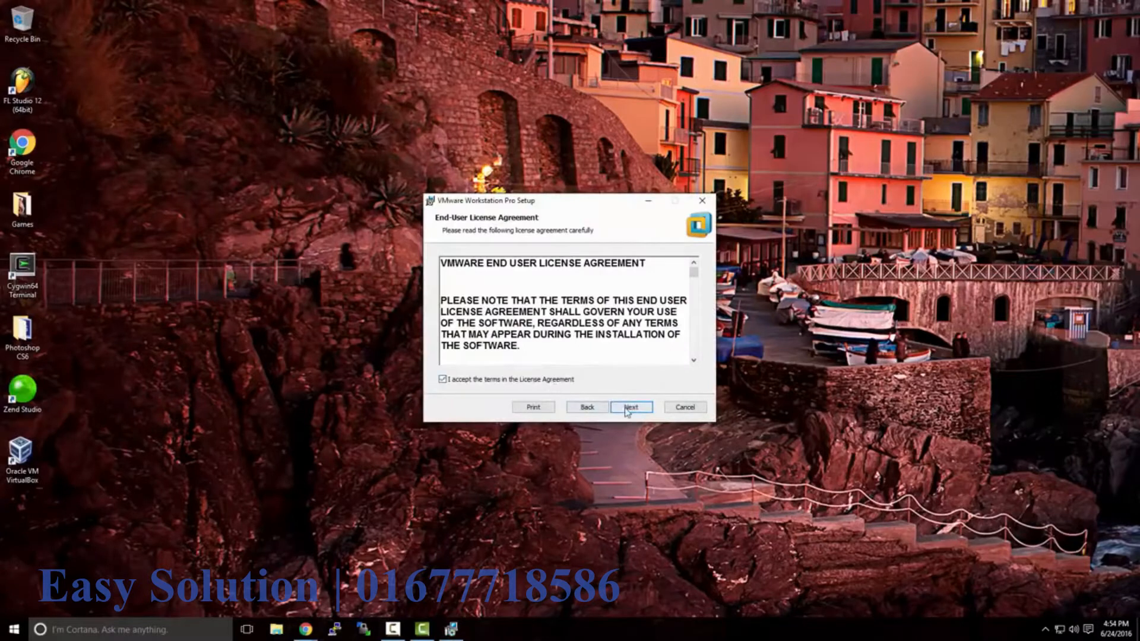
{"action": "left_click", "coordinate": [628, 409]}
{"action": "left_click", "coordinate": [627, 410]}
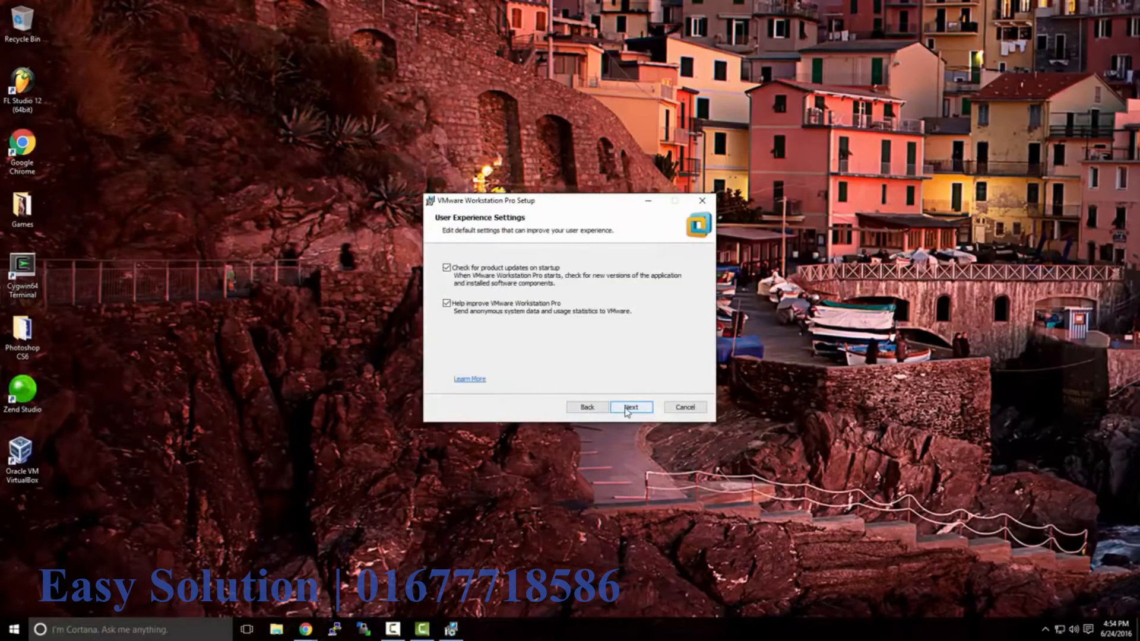
{"action": "left_click", "coordinate": [627, 409]}
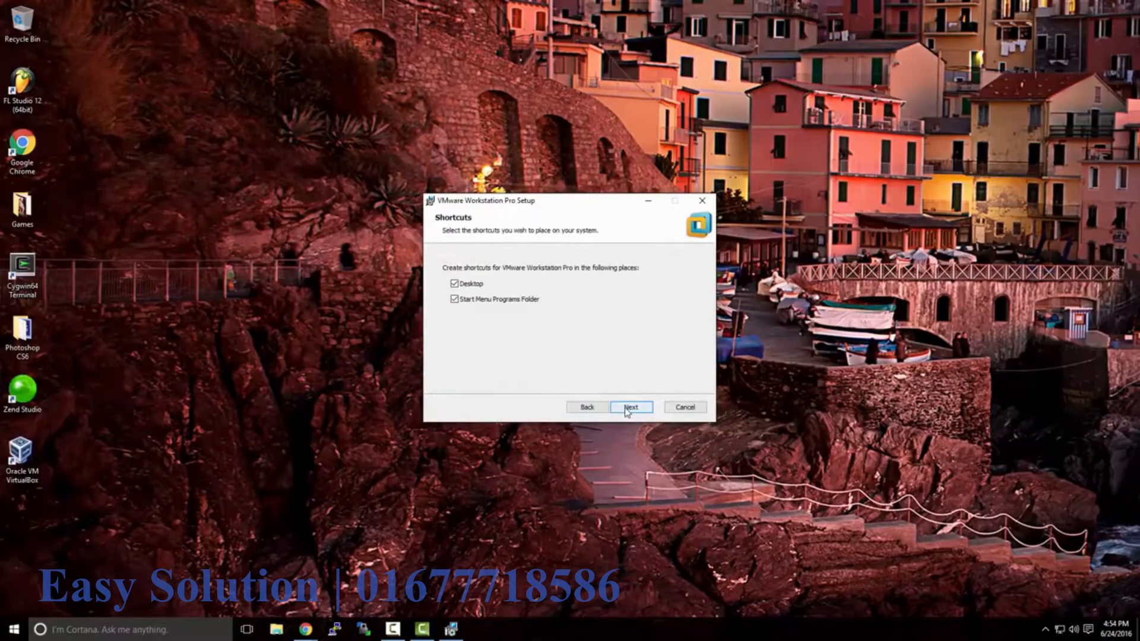
{"action": "left_click", "coordinate": [627, 410]}
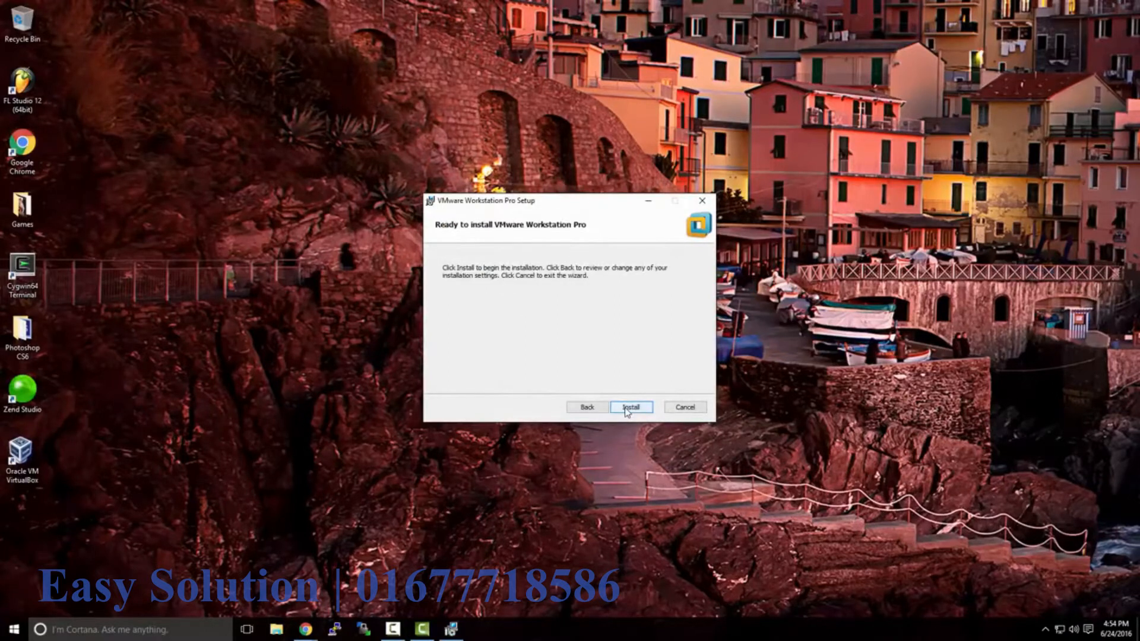
{"action": "left_click", "coordinate": [627, 410]}
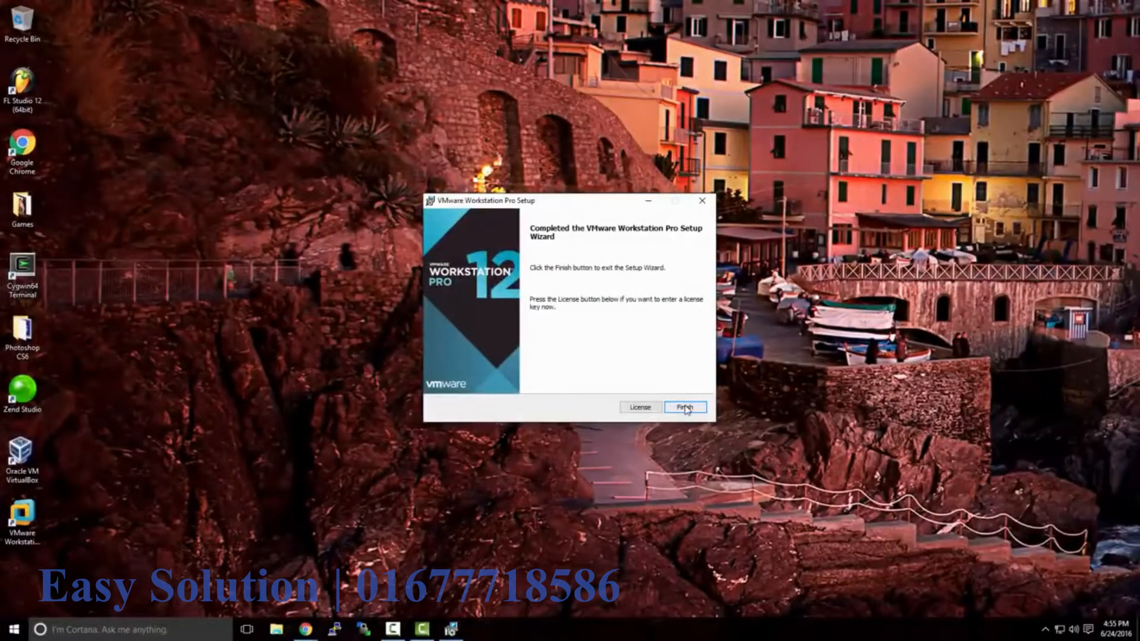
{"action": "left_click", "coordinate": [686, 408]}
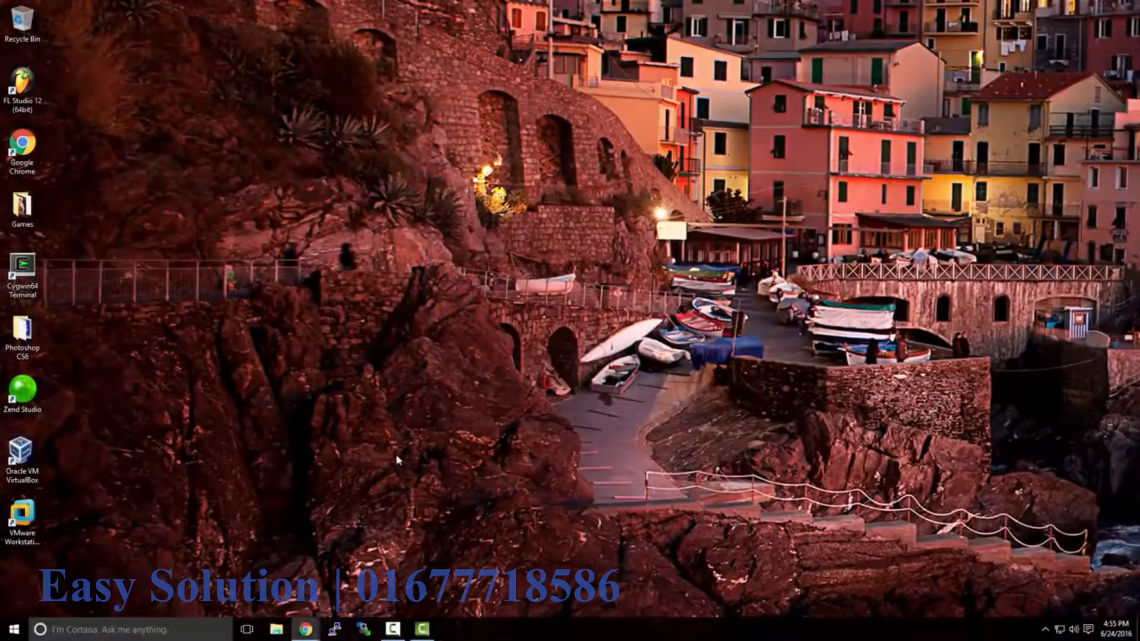
- Launch VMware Workstation from its desktop shortcut, then return to the TechNet Evaluation Center browser window
{"action": "double_click", "coordinate": [36, 516]}
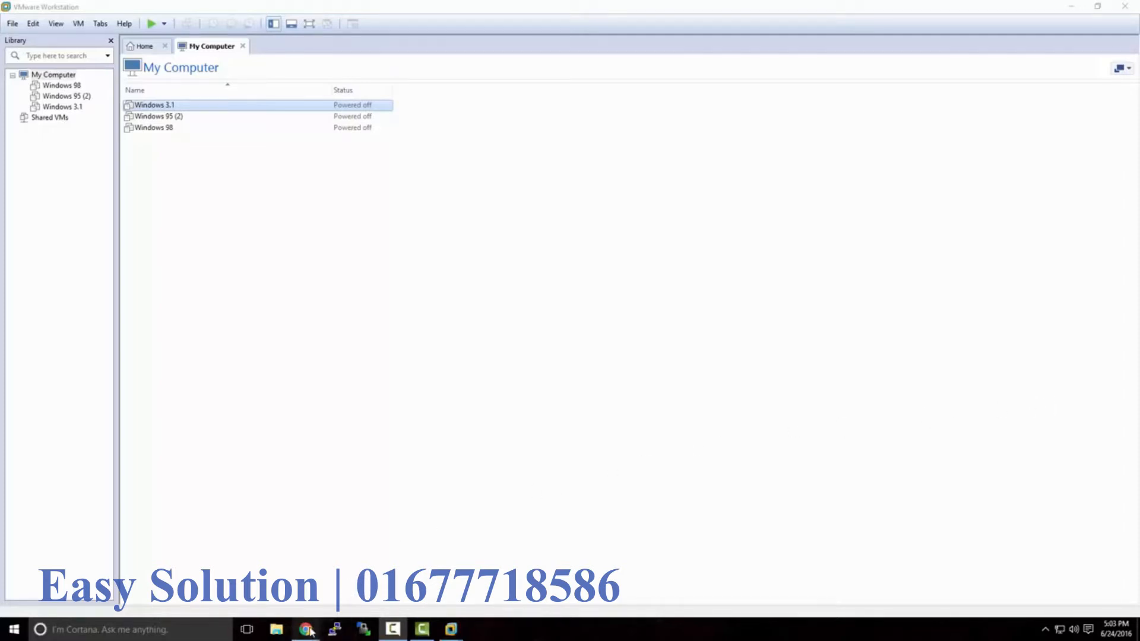
{"action": "mouse_move", "coordinate": [306, 628]}
{"action": "left_click", "coordinate": [354, 600]}
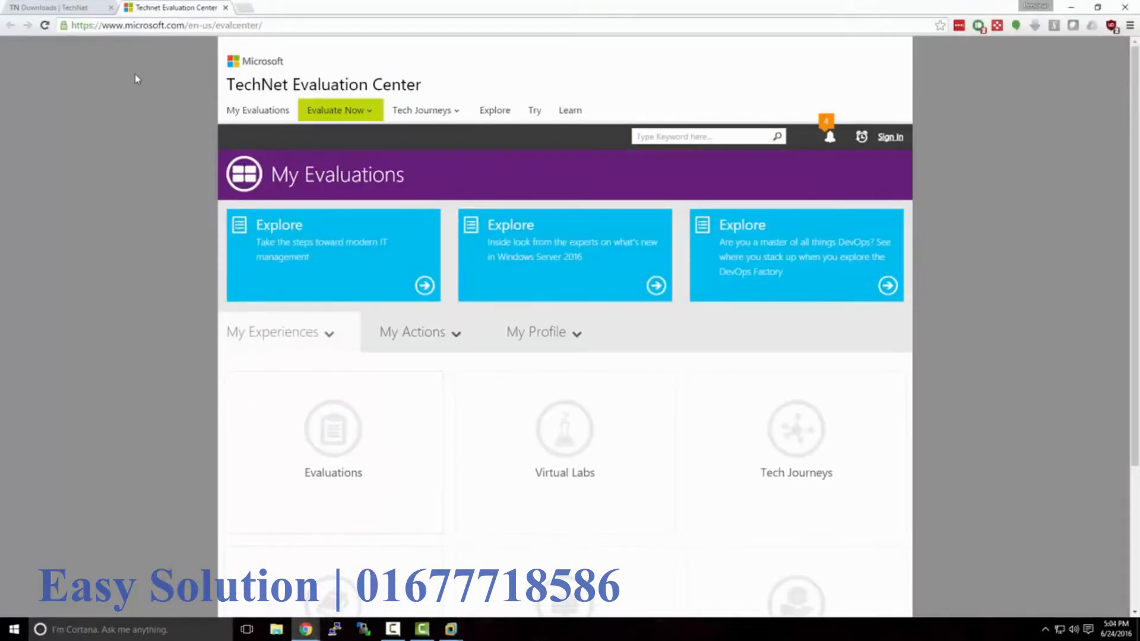
- Navigate to the Windows Server 2012 R2 evaluation page via Evaluate Now
{"action": "left_click_drag", "start_coordinate": [126, 26], "coordinate": [286, 31]}
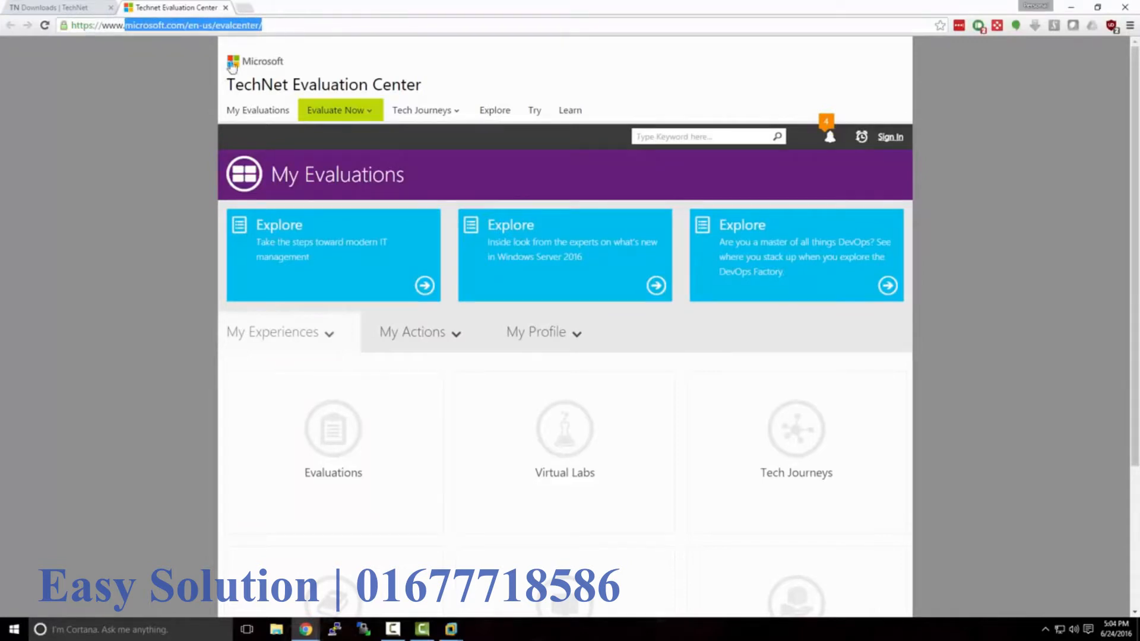
{"action": "left_click", "coordinate": [205, 84]}
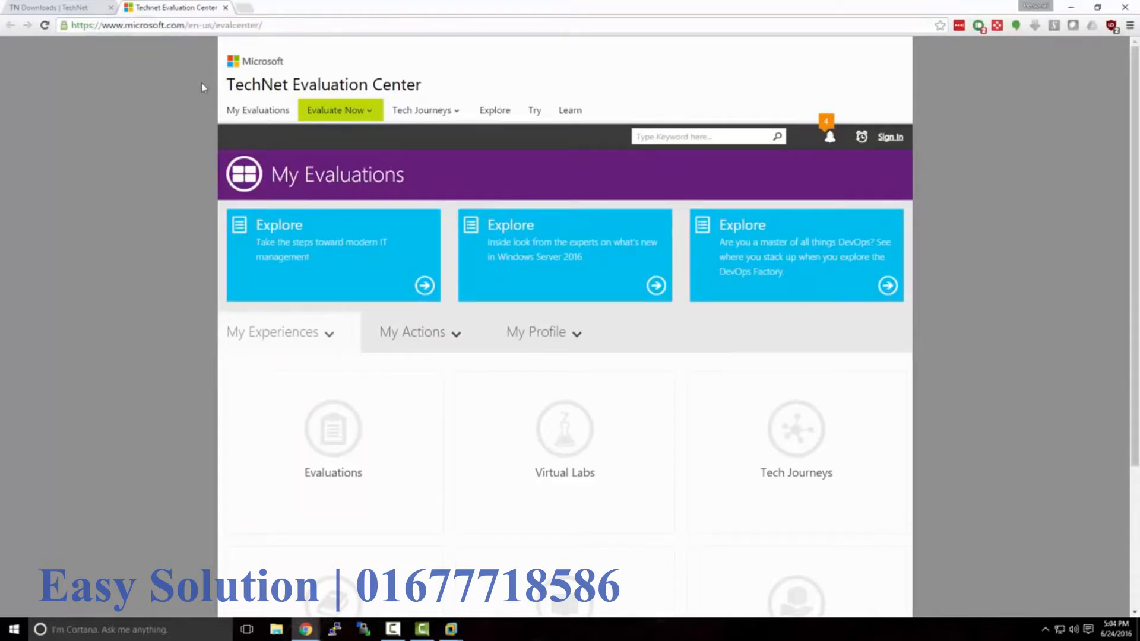
{"action": "left_click", "coordinate": [374, 115]}
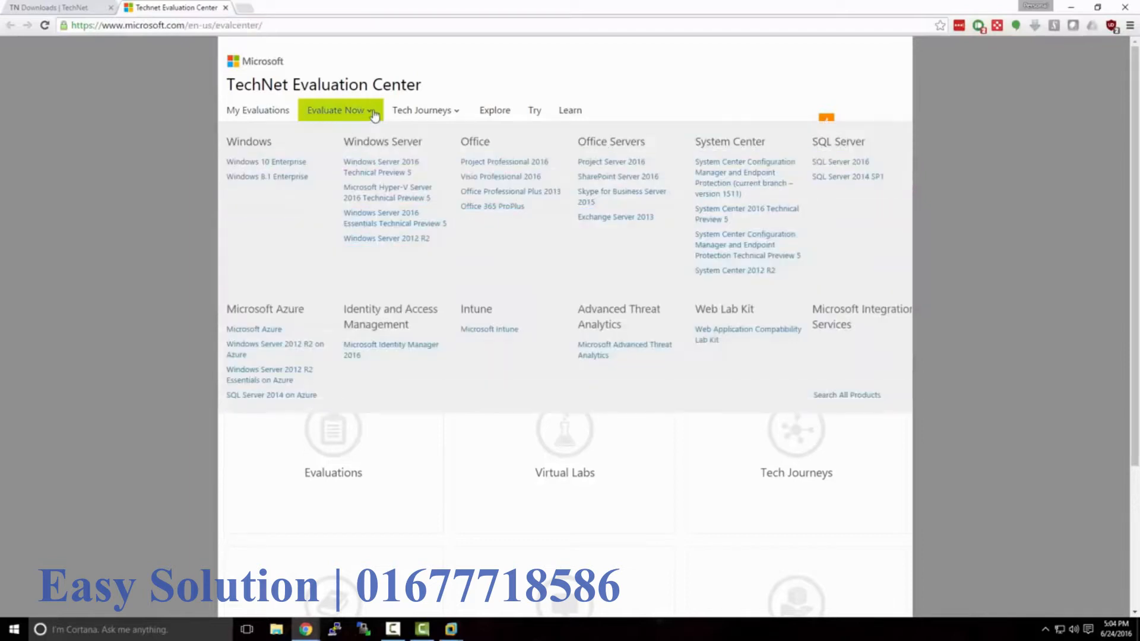
{"action": "left_click", "coordinate": [392, 239]}
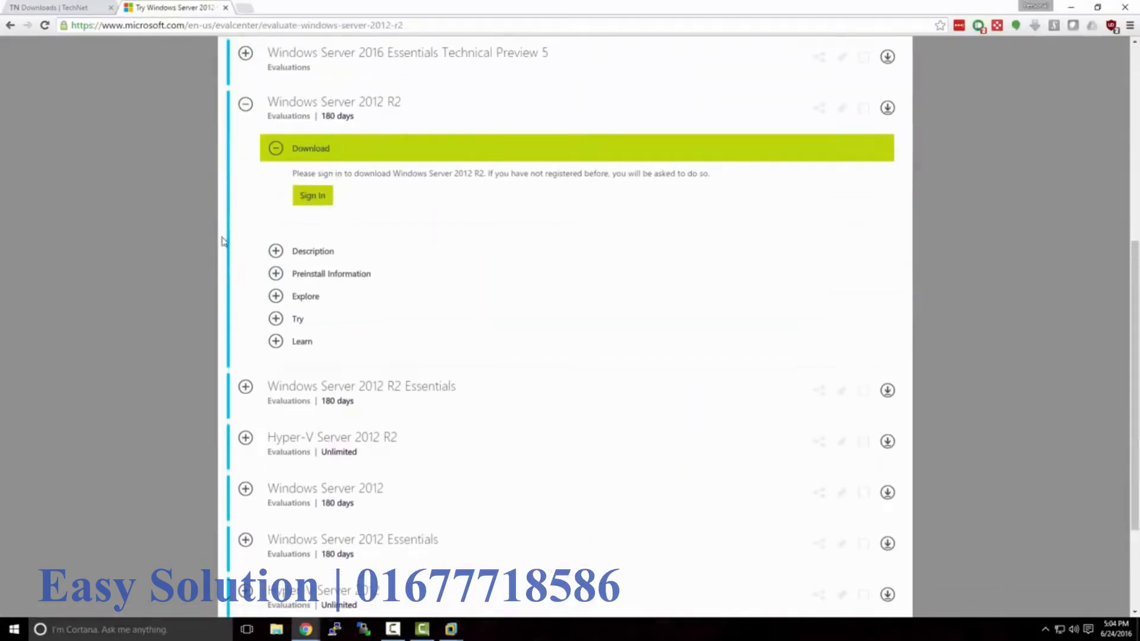
{"action": "scroll", "coordinate": [223, 237], "scroll_direction": "up", "scroll_amount": 1}
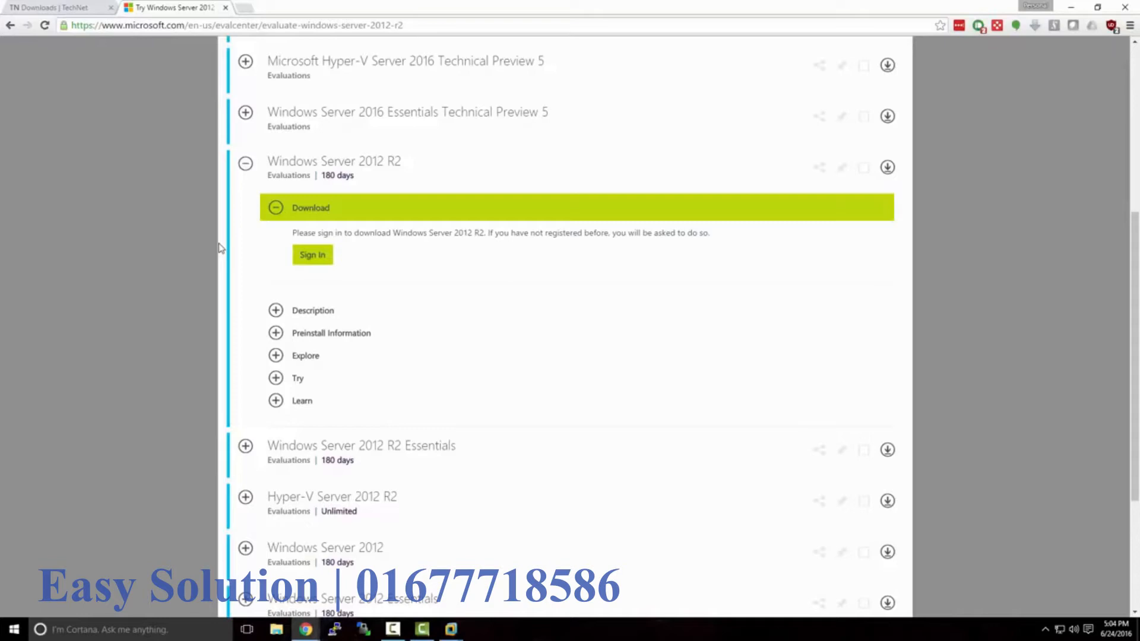
- Sign in with the Microsoft account password to unlock the download options
{"action": "left_click", "coordinate": [310, 260]}
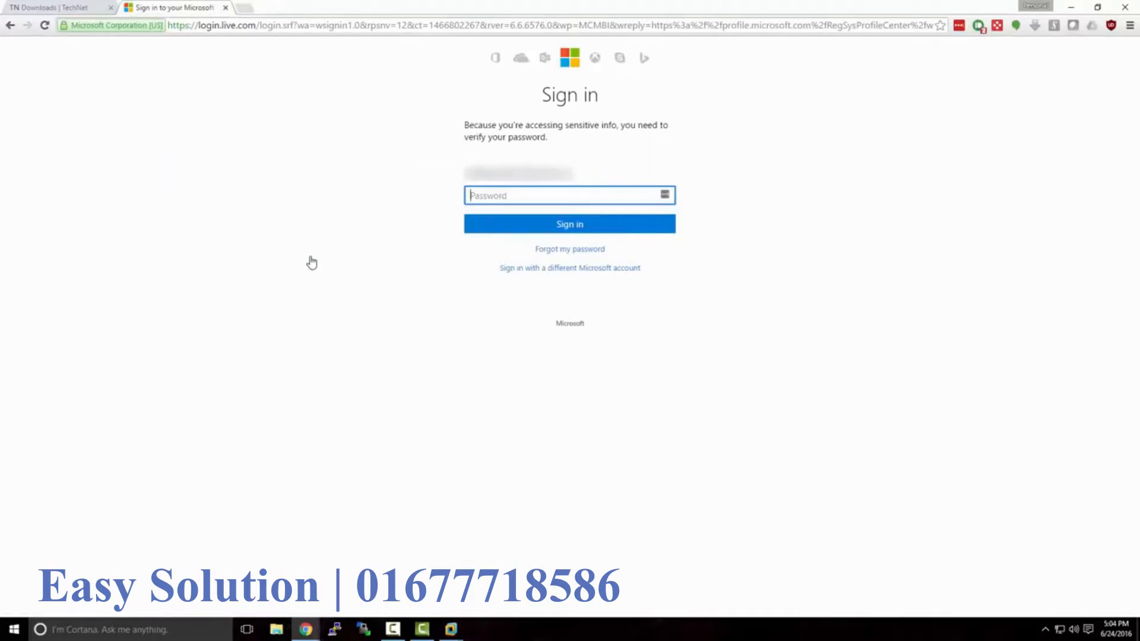
{"action": "type", "text": "••••••••••••"}
{"action": "key", "text": "Return"}
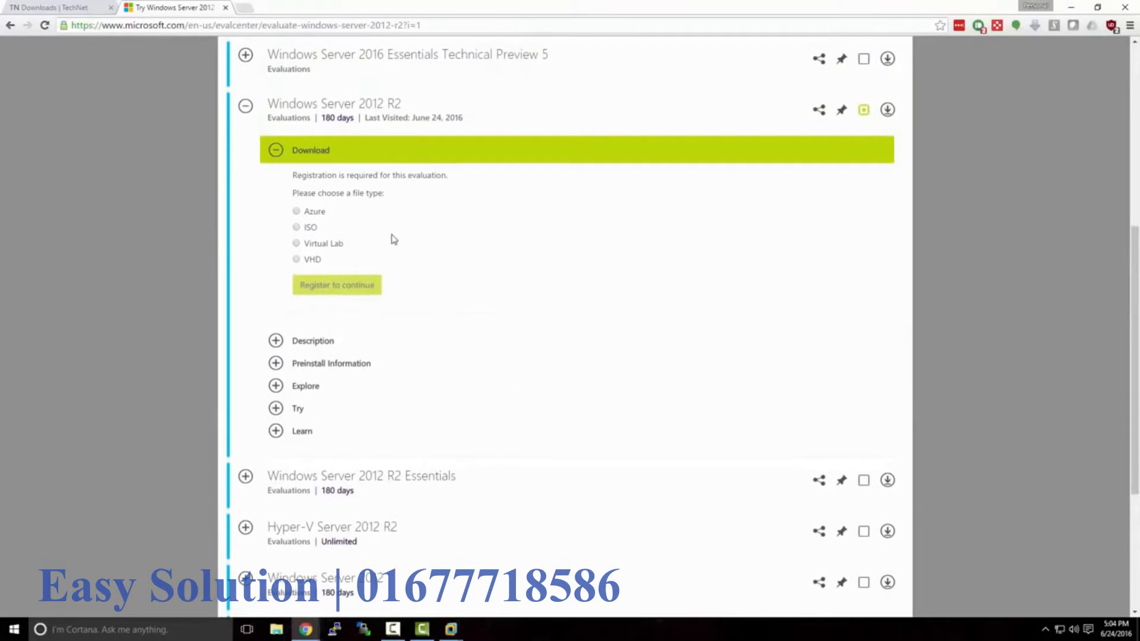
- Choose the ISO file type, set company role to Other on the registration form, and submit it
{"action": "left_click", "coordinate": [296, 228]}
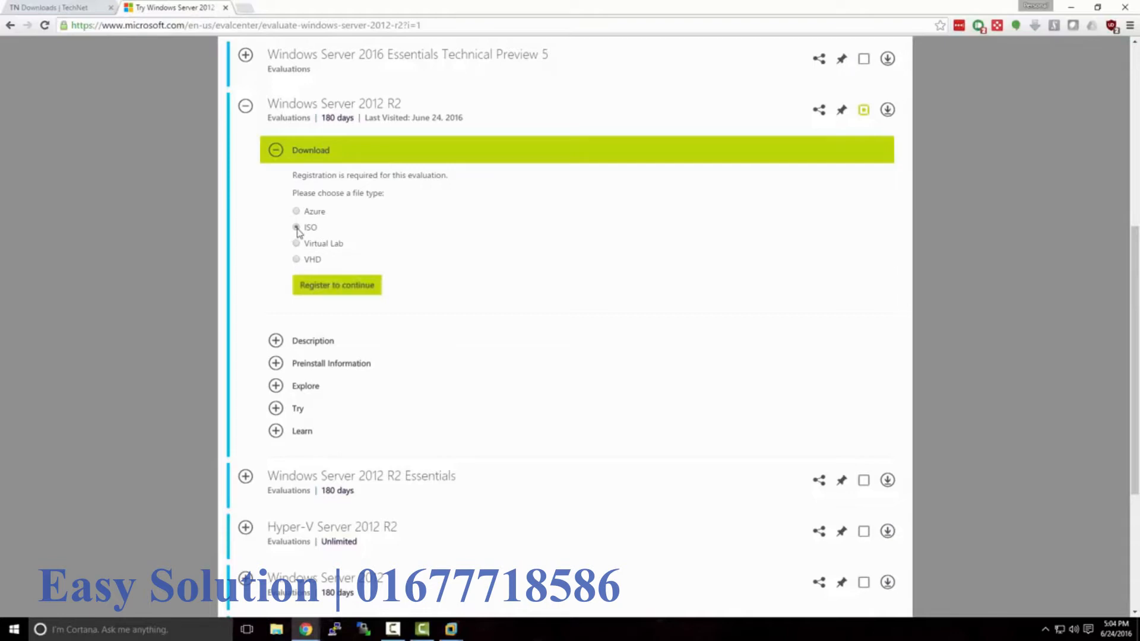
{"action": "left_click", "coordinate": [321, 288]}
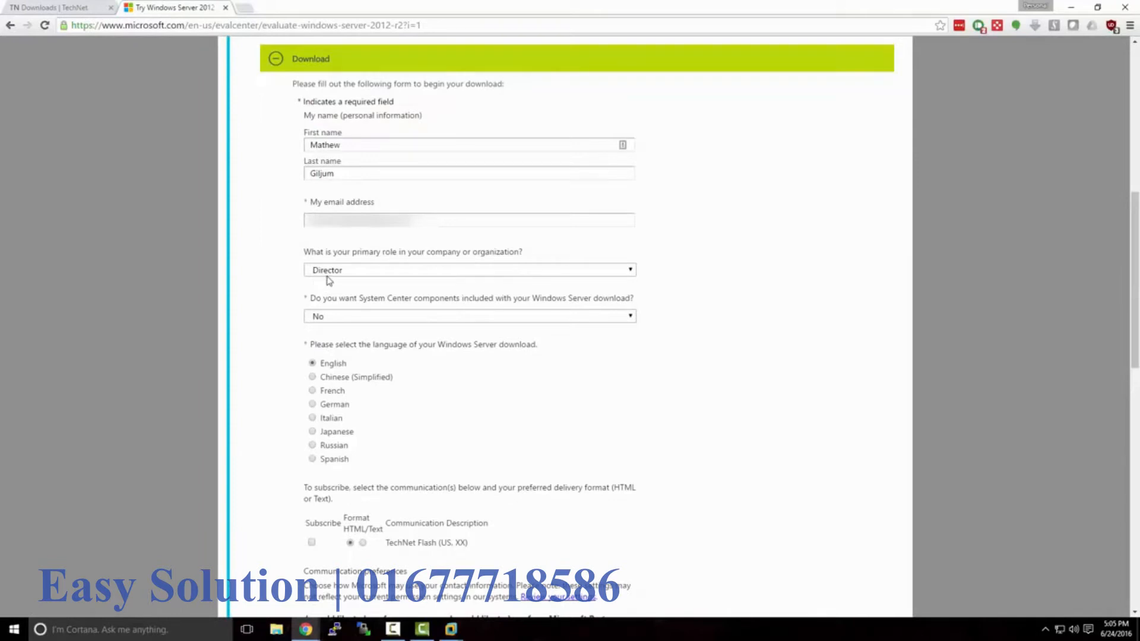
{"action": "left_click", "coordinate": [327, 273]}
{"action": "scroll", "coordinate": [384, 324], "scroll_direction": "down", "scroll_amount": 20}
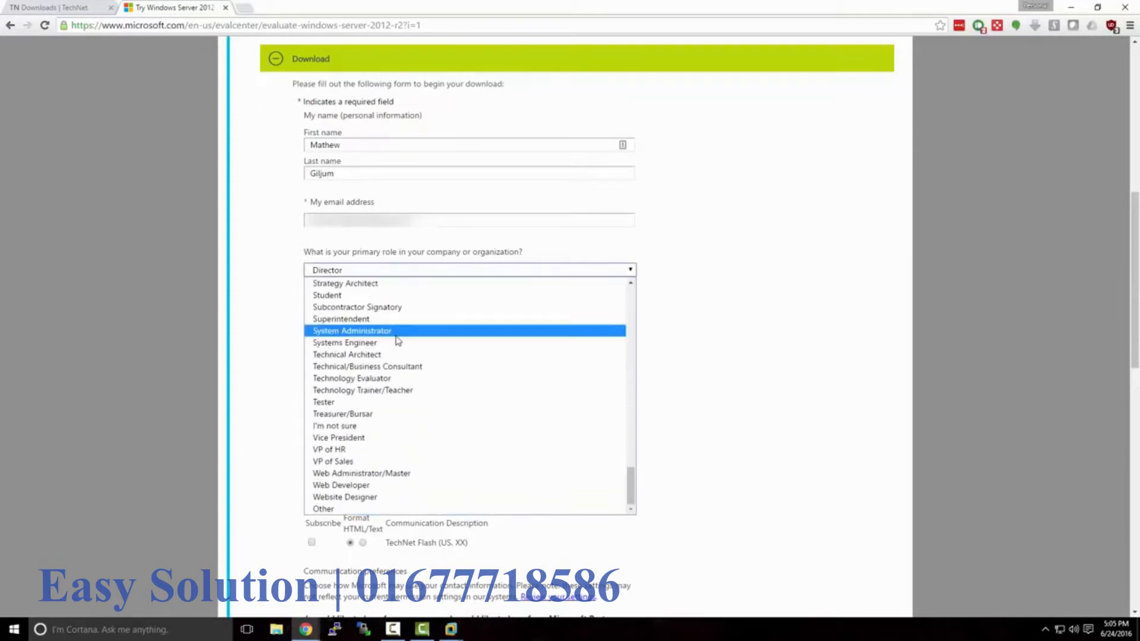
{"action": "left_click", "coordinate": [442, 510]}
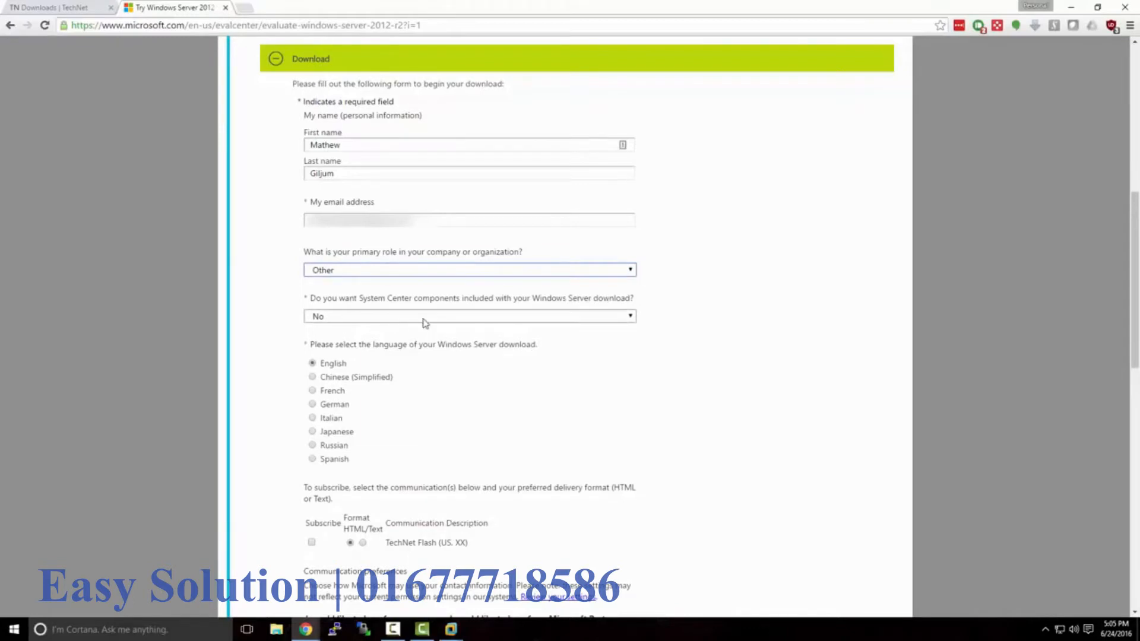
{"action": "scroll", "coordinate": [425, 322], "scroll_direction": "down", "scroll_amount": 4}
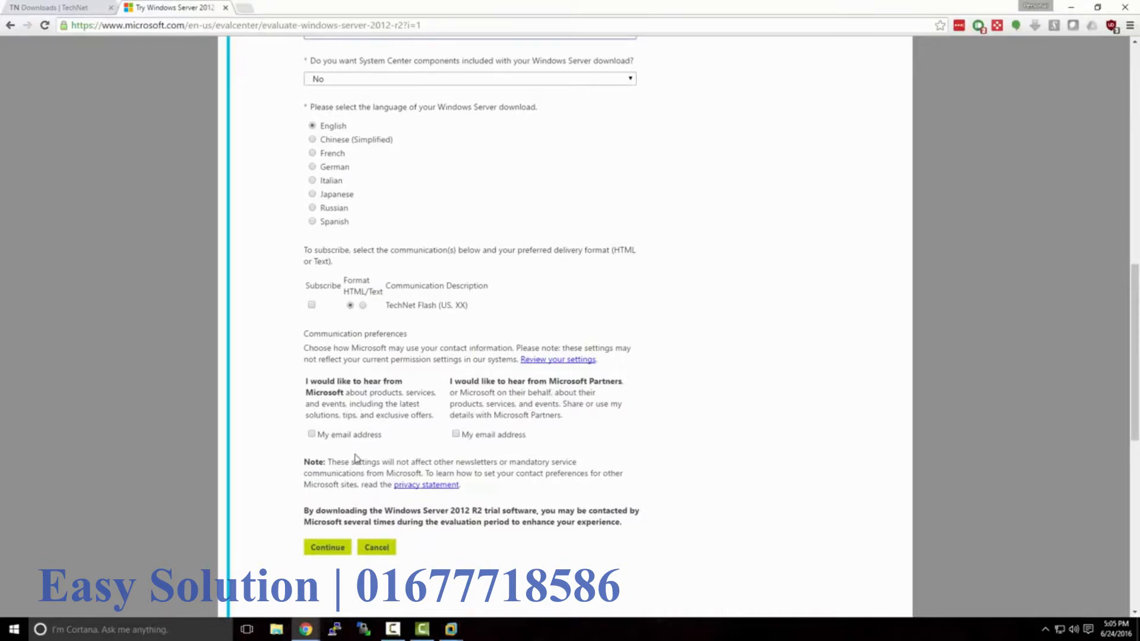
{"action": "left_click", "coordinate": [343, 552]}
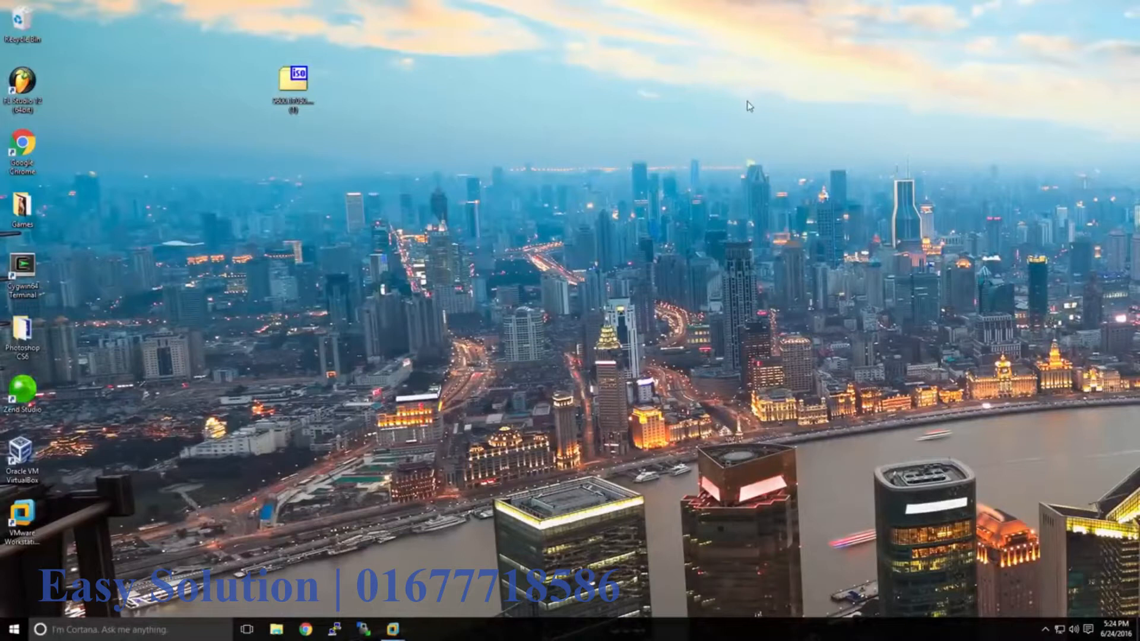
- Check the downloaded Windows Server 2012 R2 ISO's name on the desktop, then switch to VMware Workstation
{"action": "left_click", "coordinate": [304, 89]}
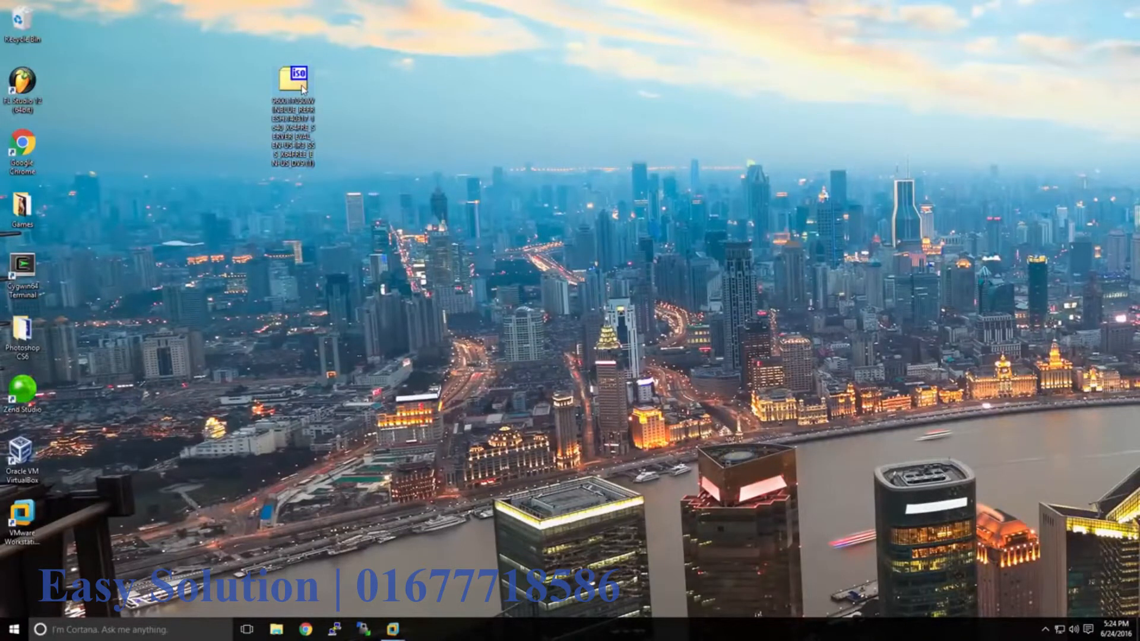
{"action": "left_click", "coordinate": [394, 635]}
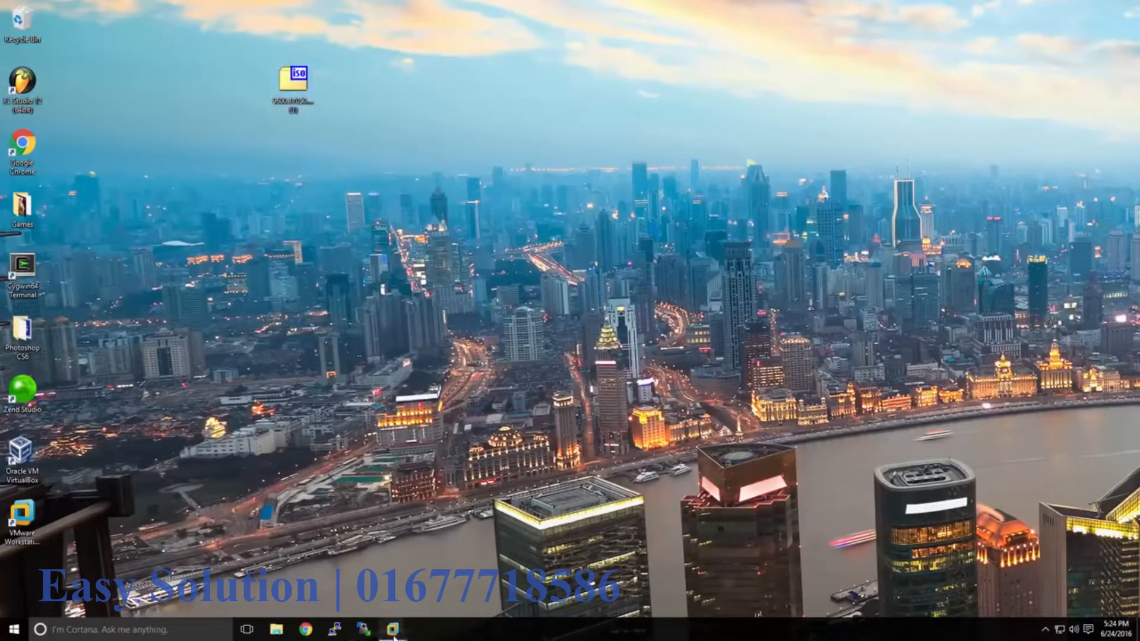
- Start a Typical new virtual machine using the Windows Server 2012 R2 ISO as the installer disc image
{"action": "left_click", "coordinate": [373, 555]}
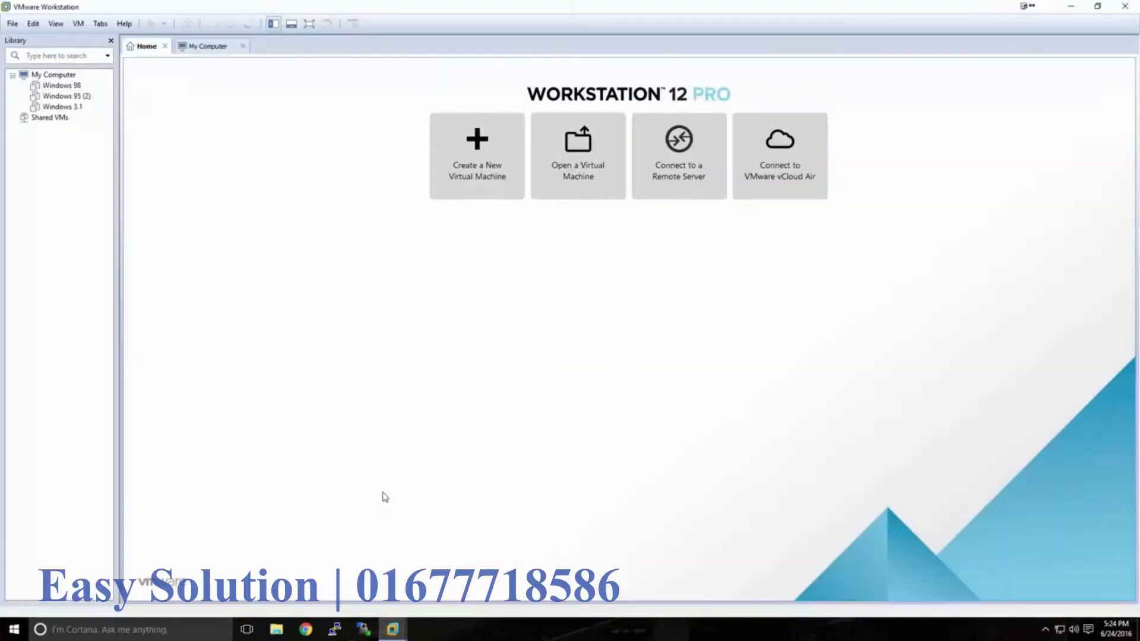
{"action": "left_click", "coordinate": [475, 185]}
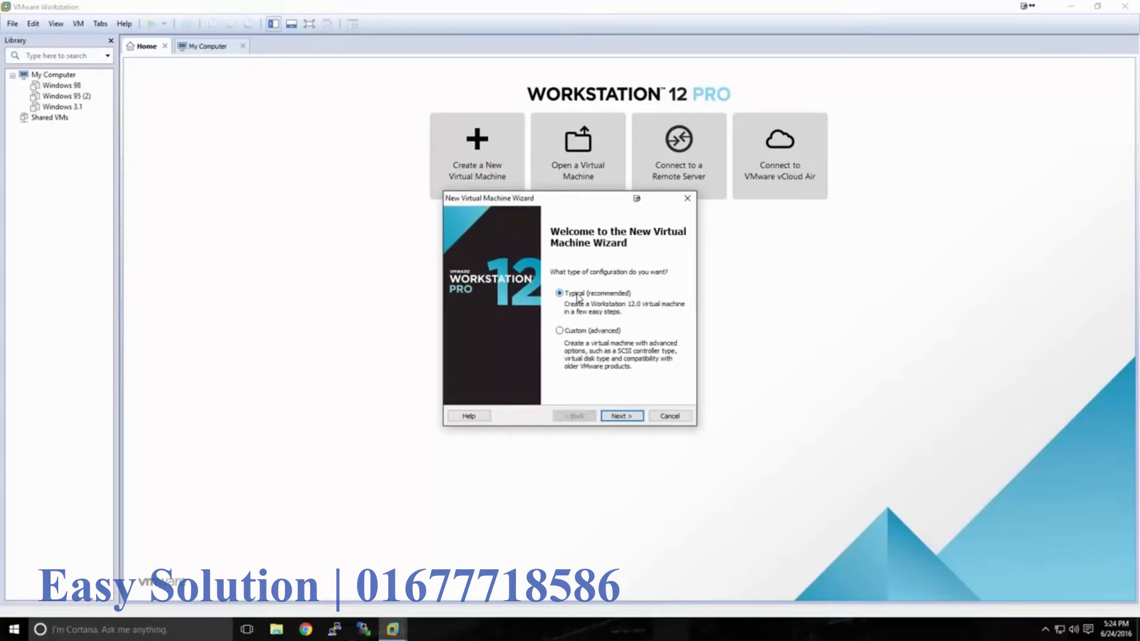
{"action": "left_click", "coordinate": [614, 417]}
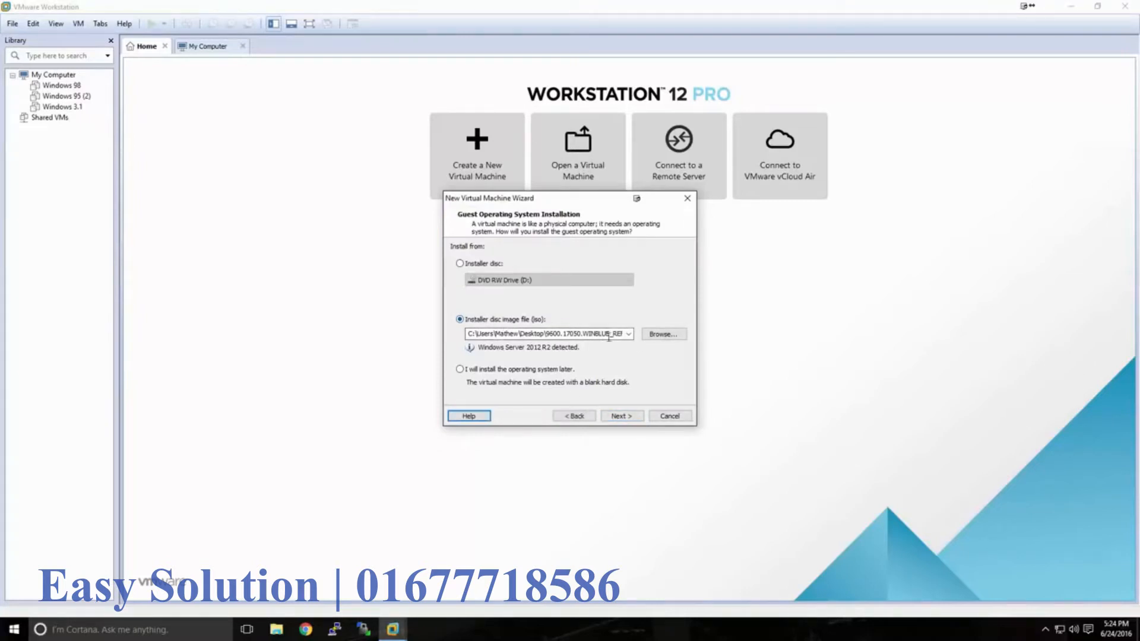
{"action": "left_click", "coordinate": [663, 334]}
{"action": "left_click", "coordinate": [633, 330]}
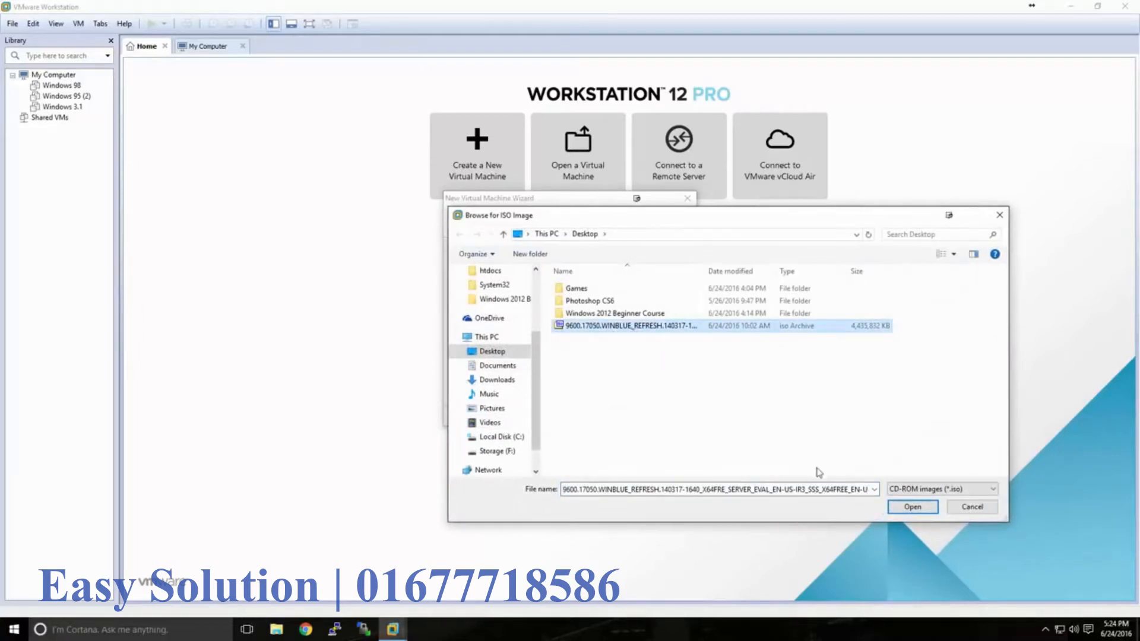
{"action": "left_click", "coordinate": [897, 509]}
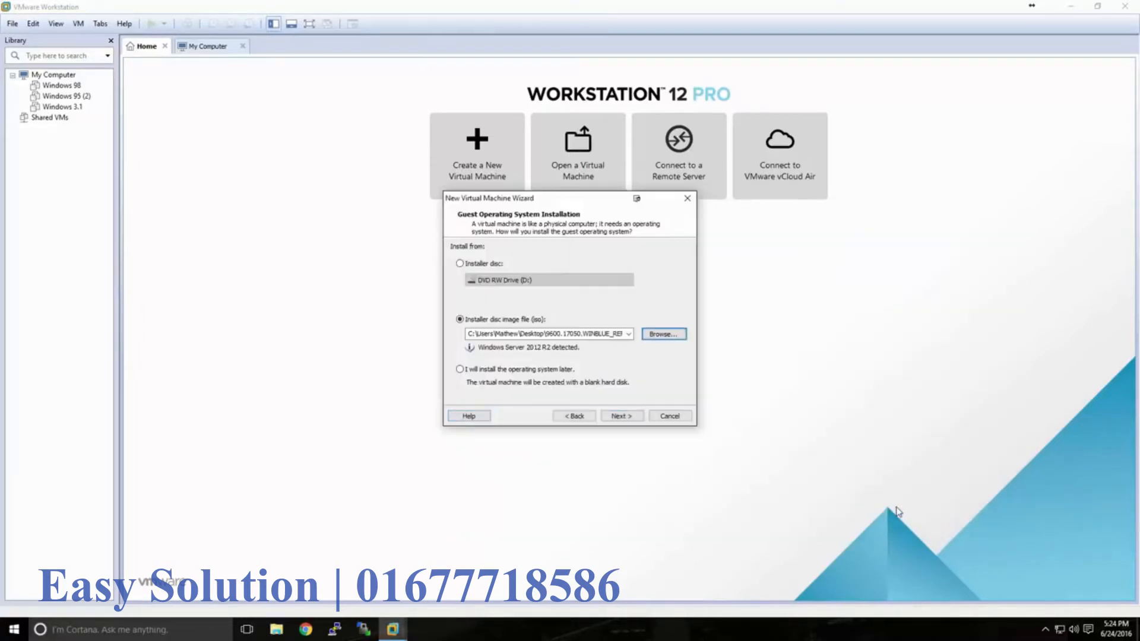
{"action": "left_click", "coordinate": [621, 415]}
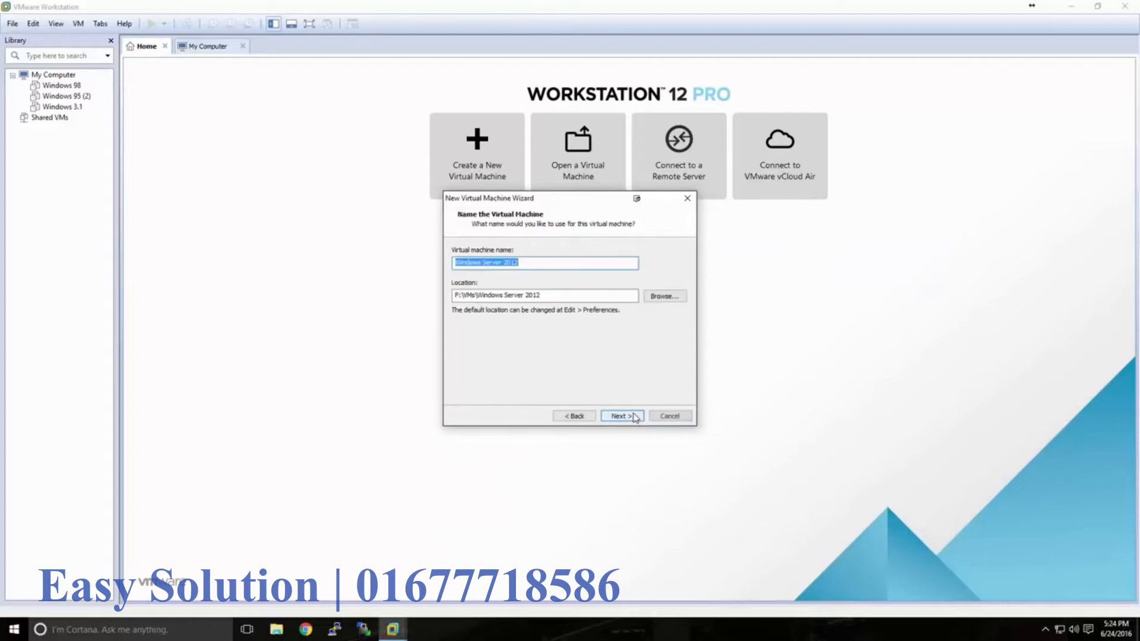
- Keep the name Windows Server 2012 and location F:\VMs\Windows Server 2012
{"action": "left_click", "coordinate": [517, 265]}
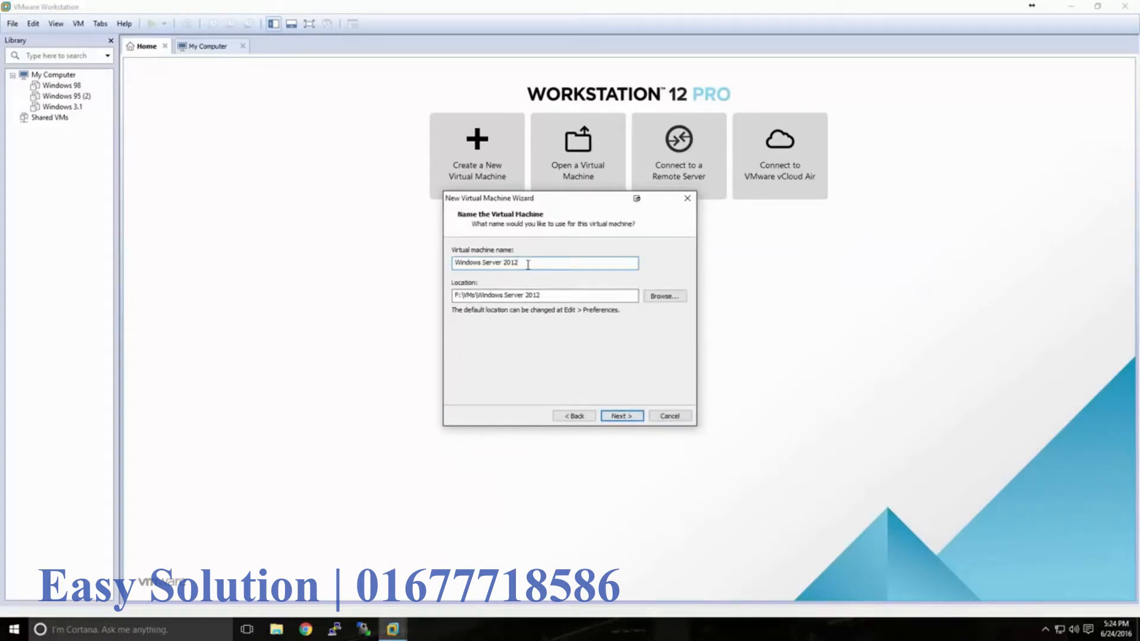
{"action": "left_click_drag", "start_coordinate": [541, 296], "coordinate": [448, 295]}
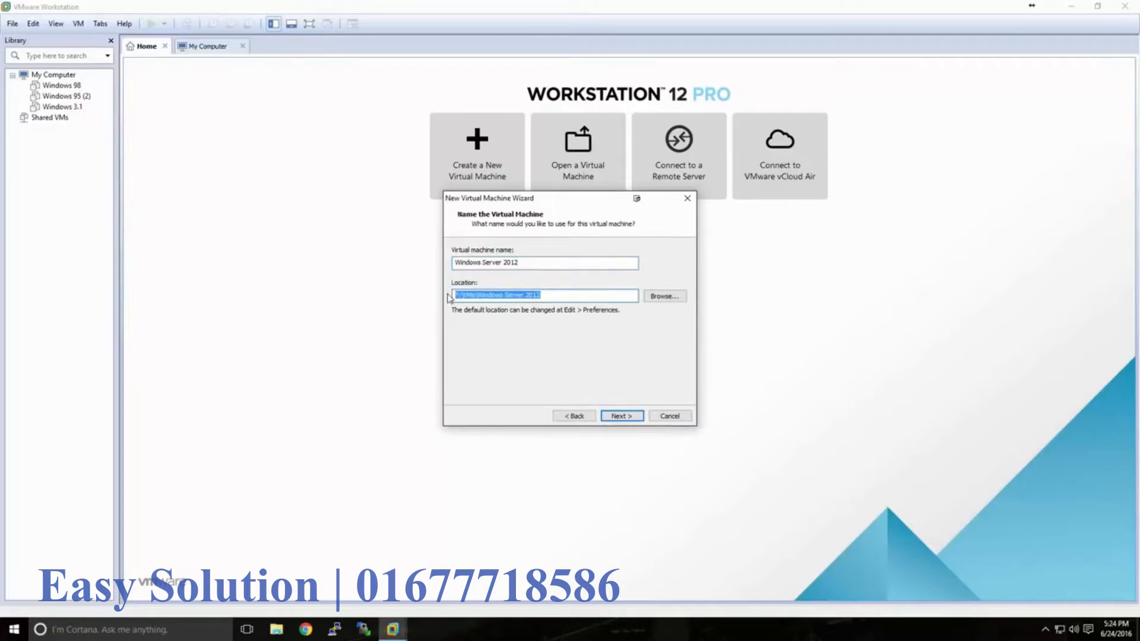
{"action": "left_click", "coordinate": [555, 298]}
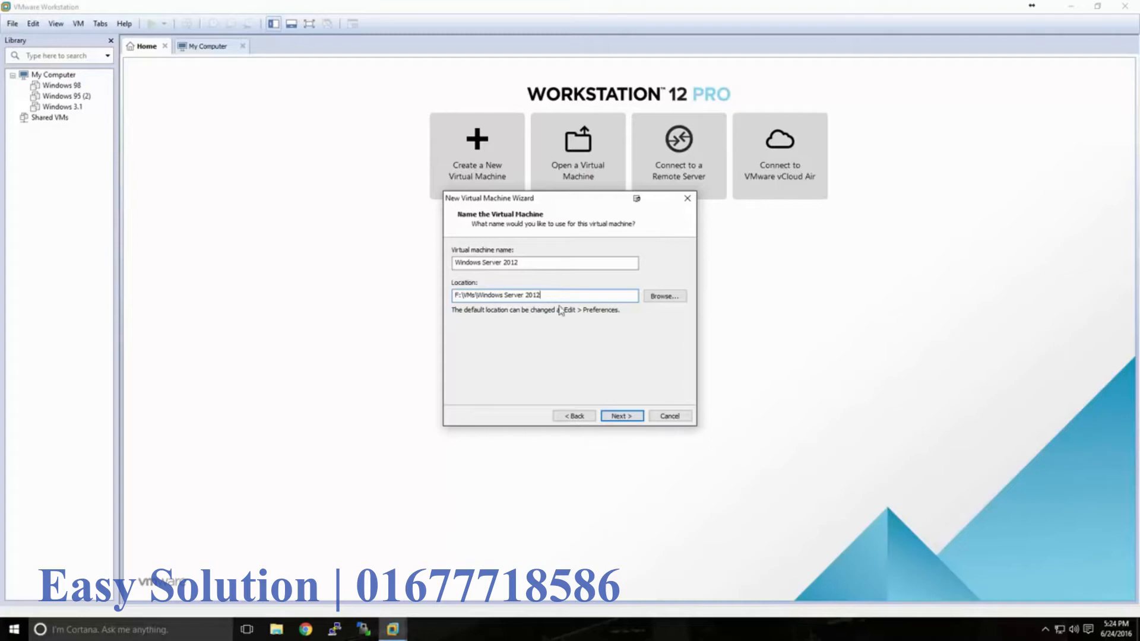
{"action": "left_click", "coordinate": [624, 416]}
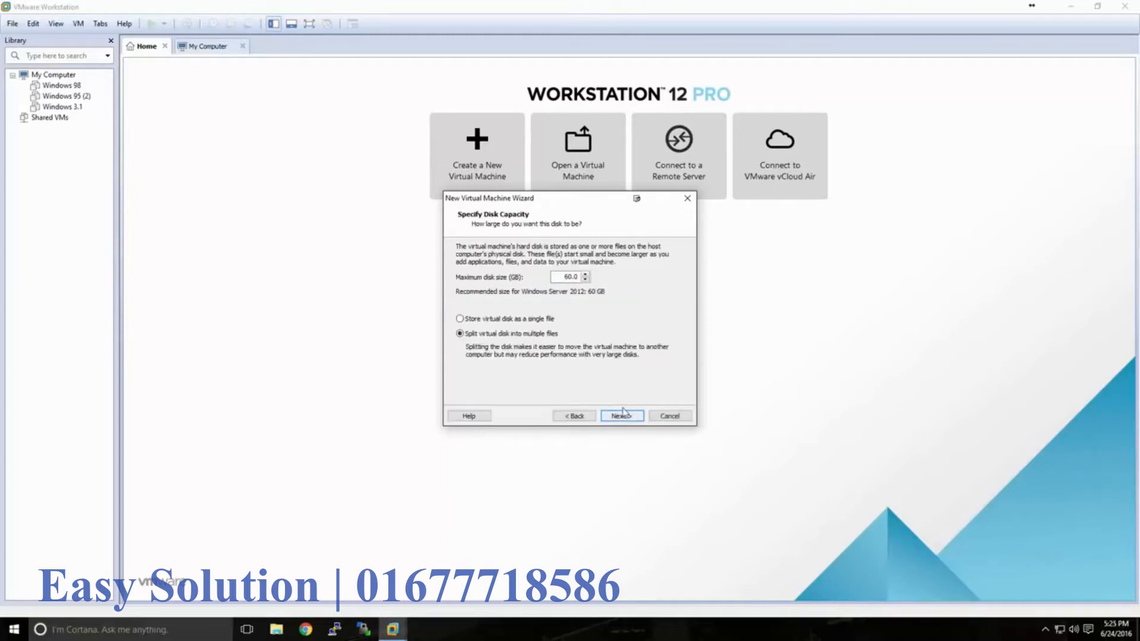
- Set the maximum disk size to 60 GB, split into multiple files, and reach the summary
{"action": "left_click_drag", "start_coordinate": [563, 278], "coordinate": [576, 279]}
{"action": "type", "text": "50"}
{"action": "left_click", "coordinate": [620, 416]}
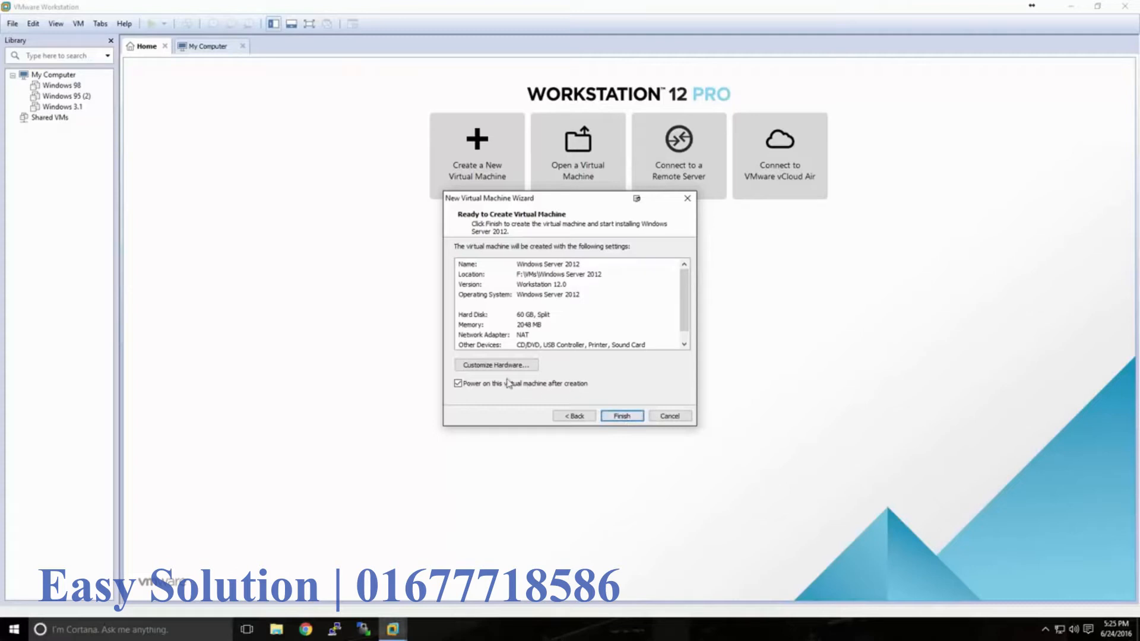
- Disable power-on after creation, finish creating the VM, then power on Windows Server 2012
{"action": "left_click", "coordinate": [473, 387]}
{"action": "left_click", "coordinate": [612, 418]}
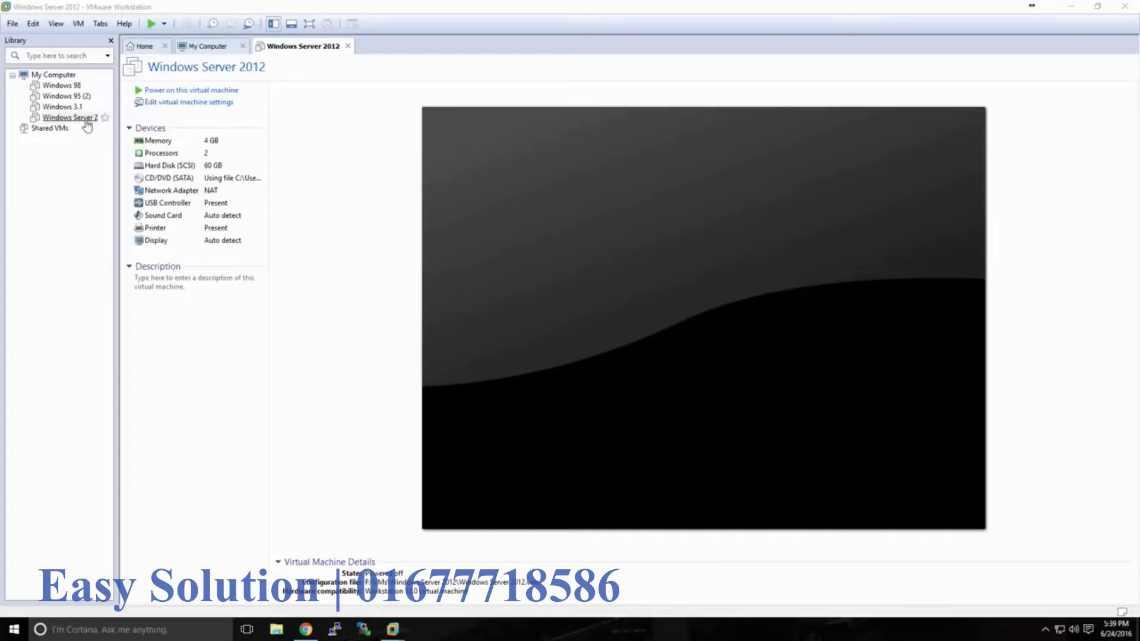
{"action": "left_click", "coordinate": [169, 92]}
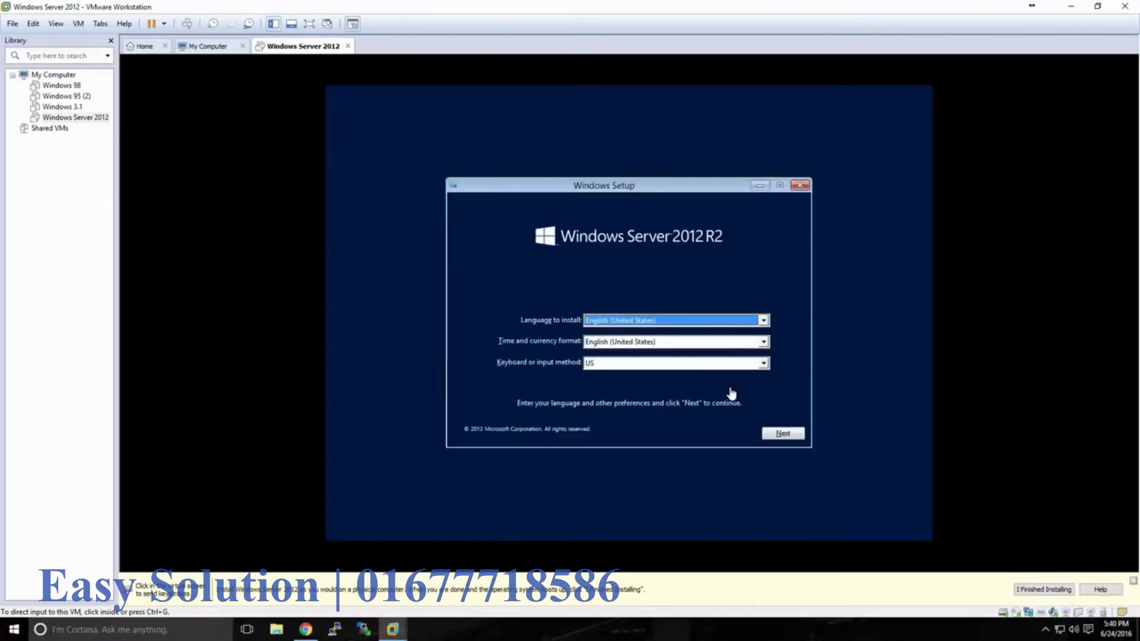
- Accept Windows Setup's English language and keyboard defaults and choose Install now
{"action": "left_click", "coordinate": [730, 392]}
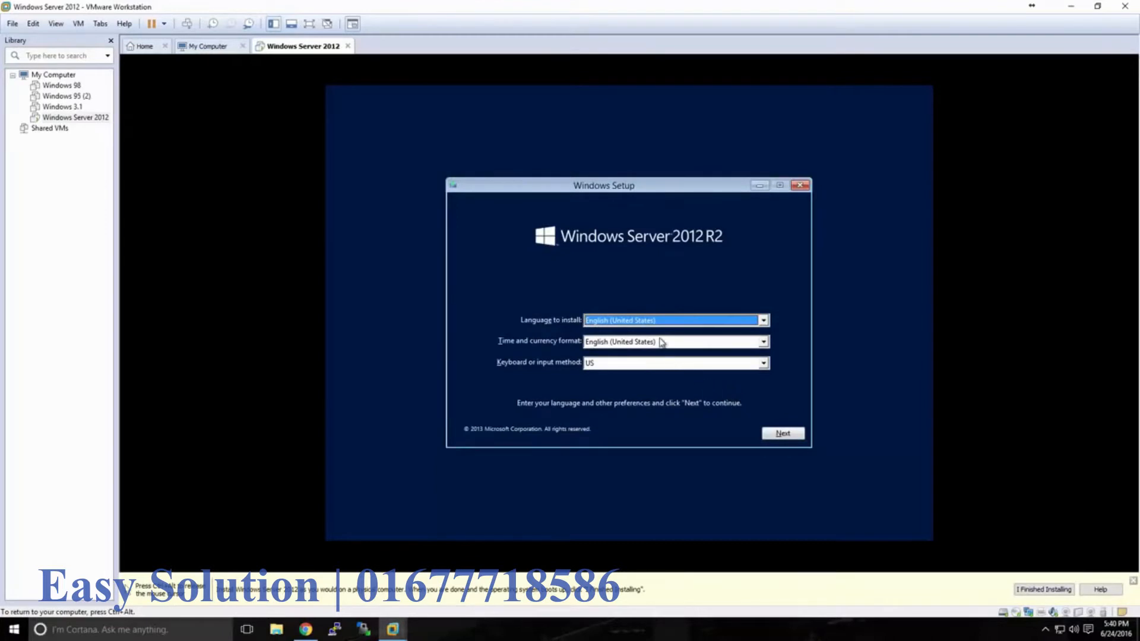
{"action": "left_click", "coordinate": [773, 434]}
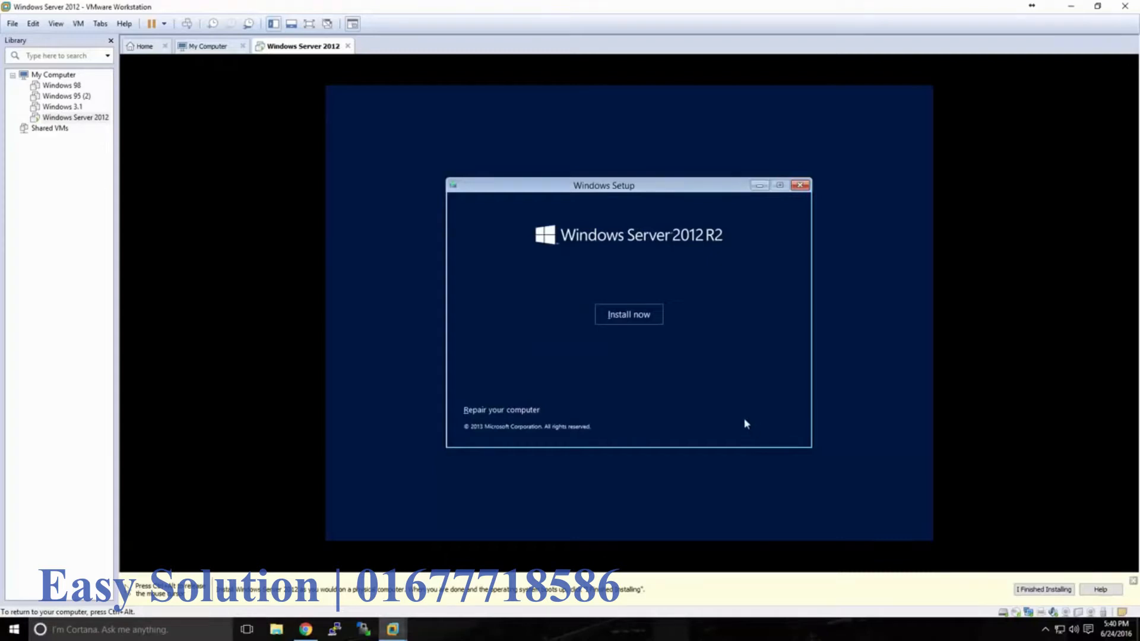
{"action": "left_click", "coordinate": [629, 315]}
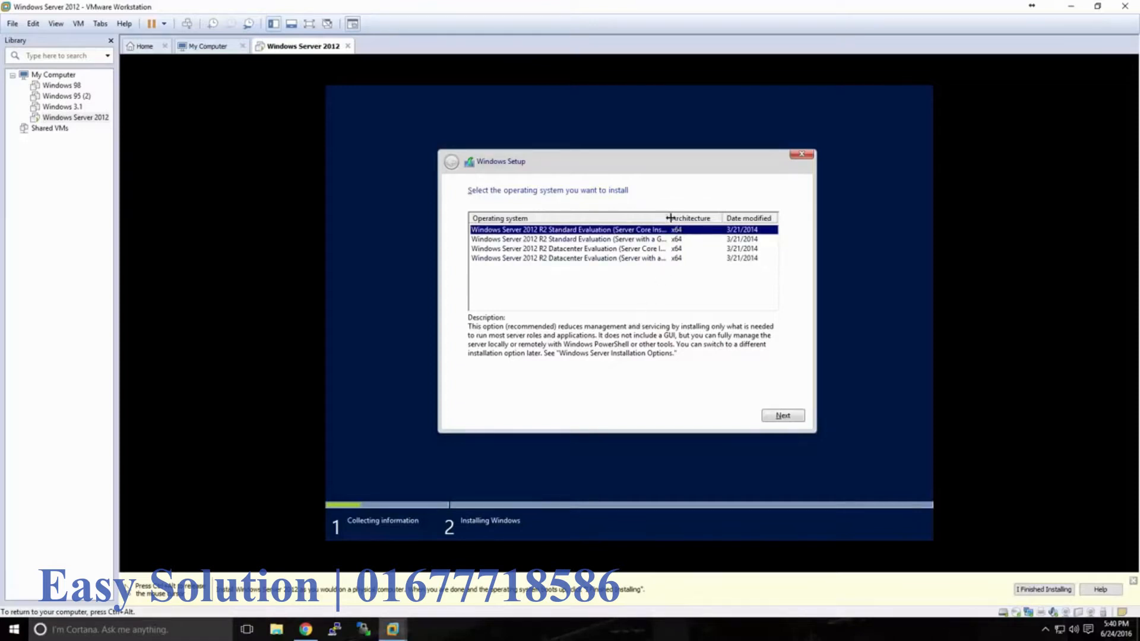
{"action": "left_click_drag", "start_coordinate": [667, 217], "coordinate": [690, 219]}
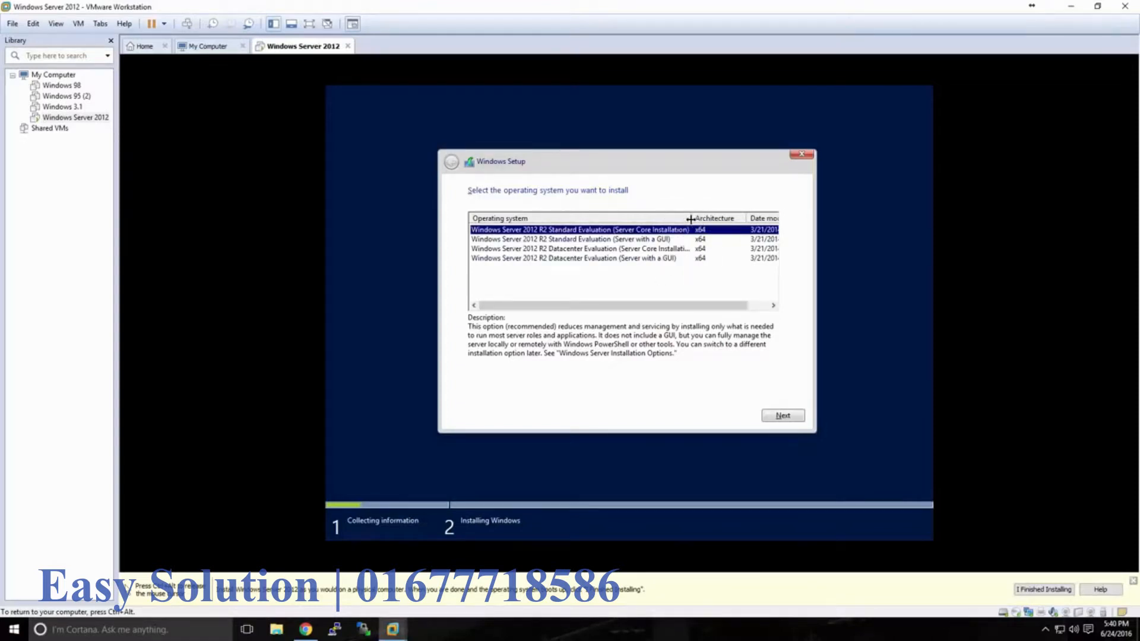
- Pick Standard Evaluation (Server with a GUI), accept the licence terms, and choose Custom: Install Windows only
{"action": "left_click", "coordinate": [643, 242]}
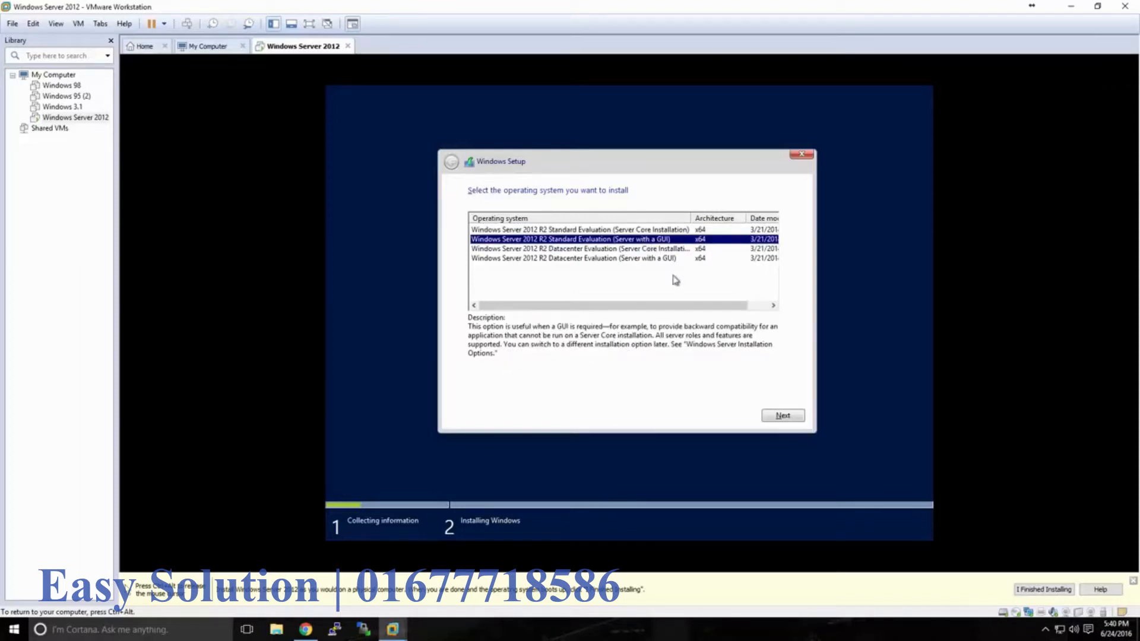
{"action": "left_click", "coordinate": [781, 417]}
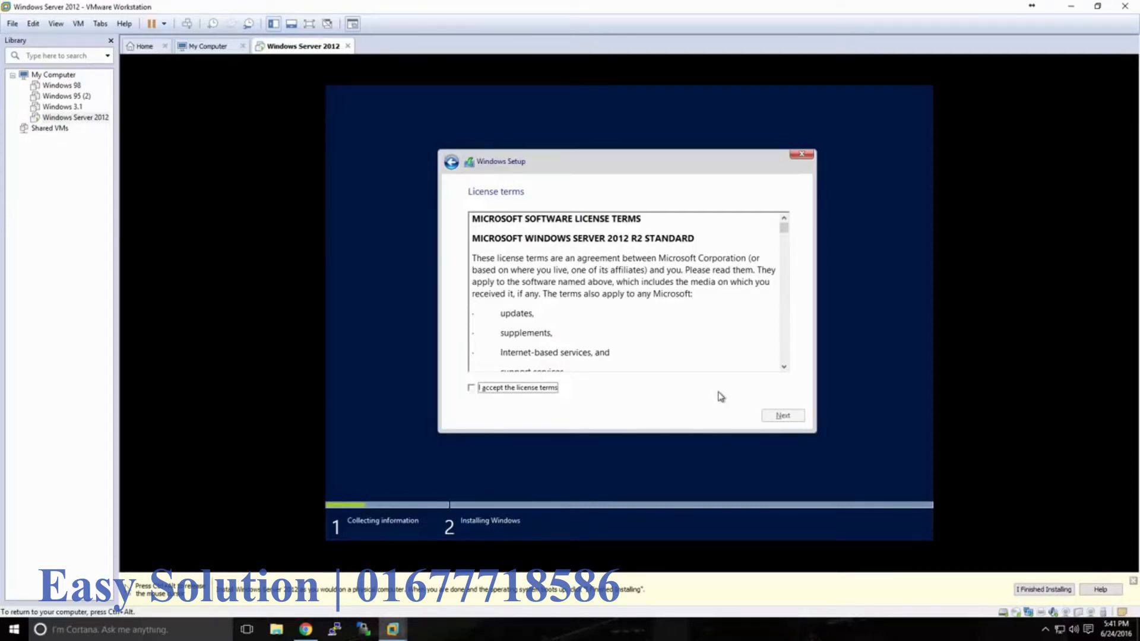
{"action": "left_click", "coordinate": [549, 387]}
{"action": "left_click", "coordinate": [767, 421]}
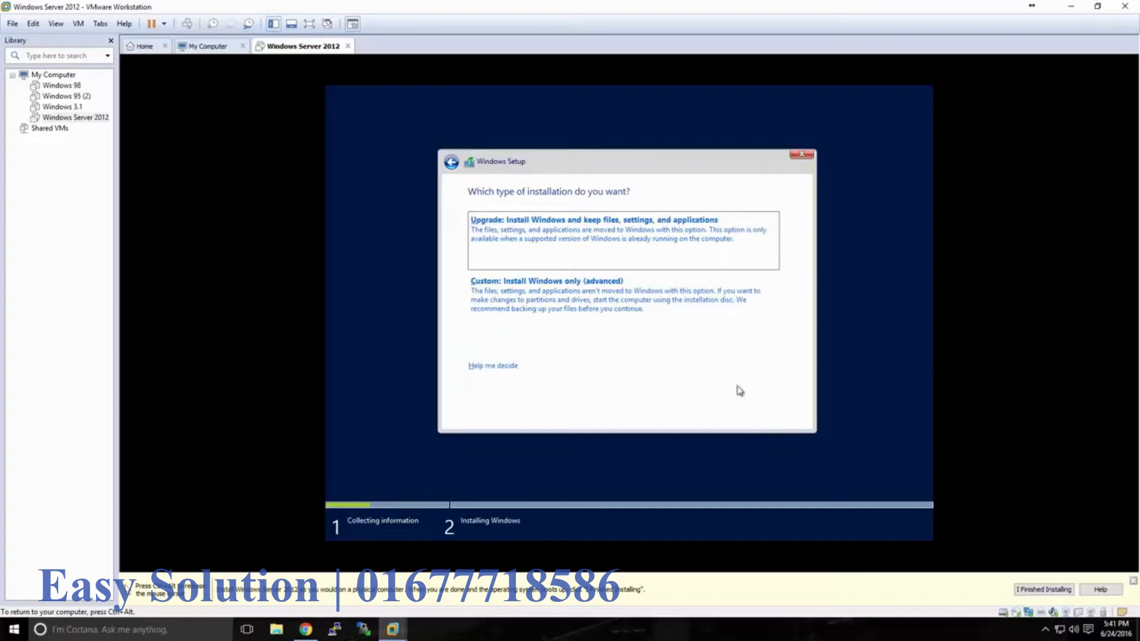
{"action": "left_click", "coordinate": [576, 296]}
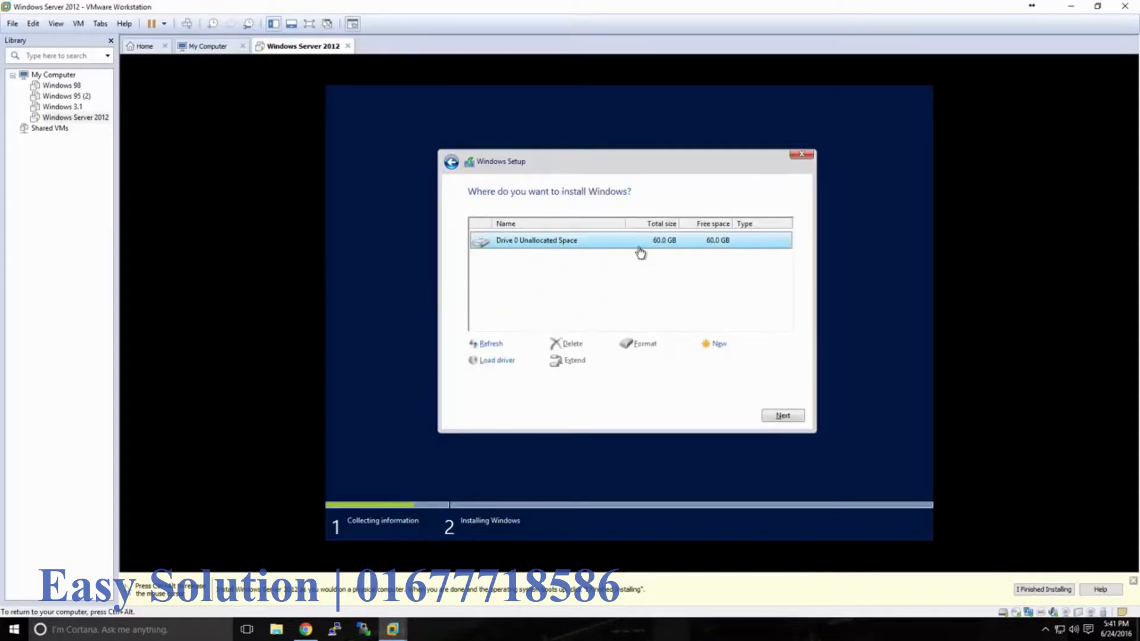
- Install Windows Server onto Drive 0's 60 GB unallocated space
{"action": "left_click", "coordinate": [776, 416]}
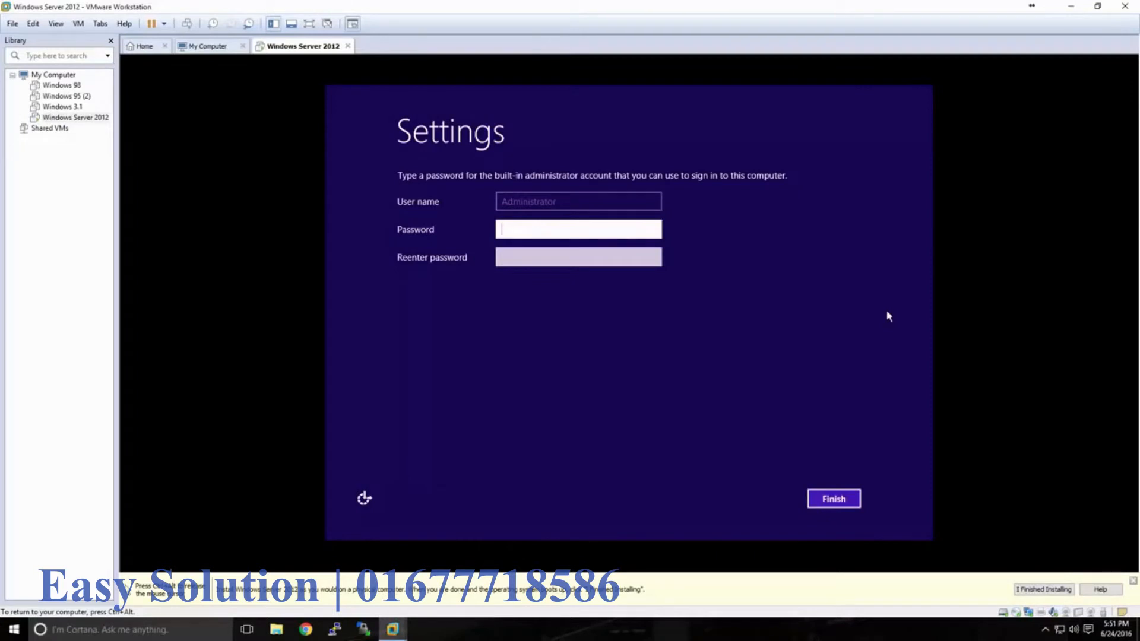
- Enter and confirm the Administrator password, finish setup, and give the VM input focus
{"action": "type", "text": "**************"}
{"action": "key", "text": "Tab"}
{"action": "type", "text": "*******"}
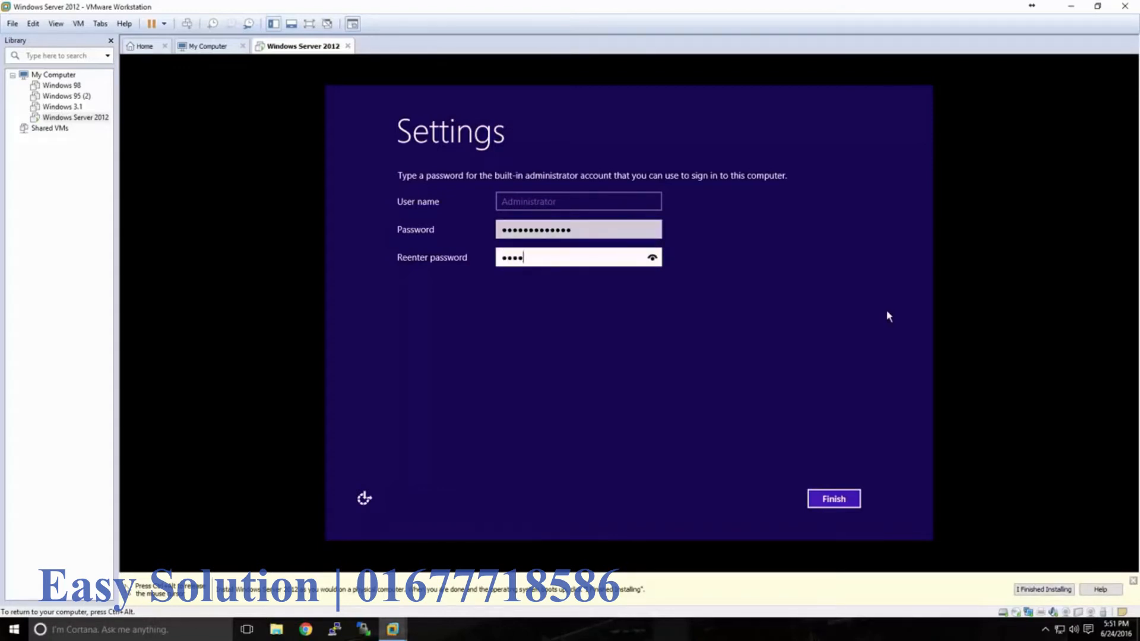
{"action": "type", "text": "*******"}
{"action": "left_click", "coordinate": [836, 495]}
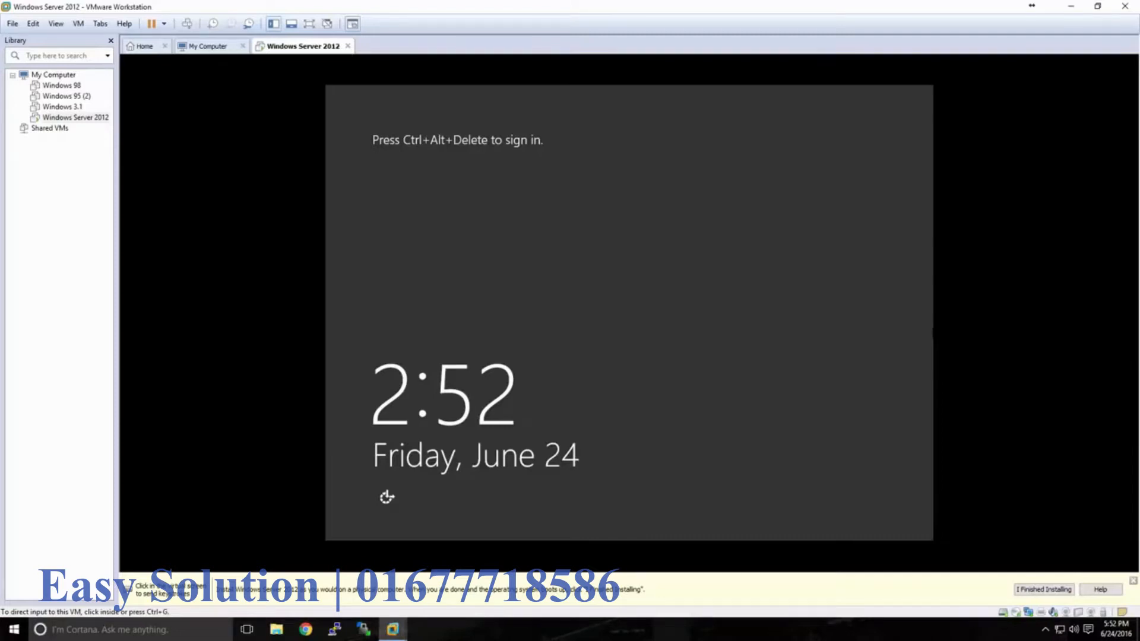
{"action": "left_click", "coordinate": [923, 308]}
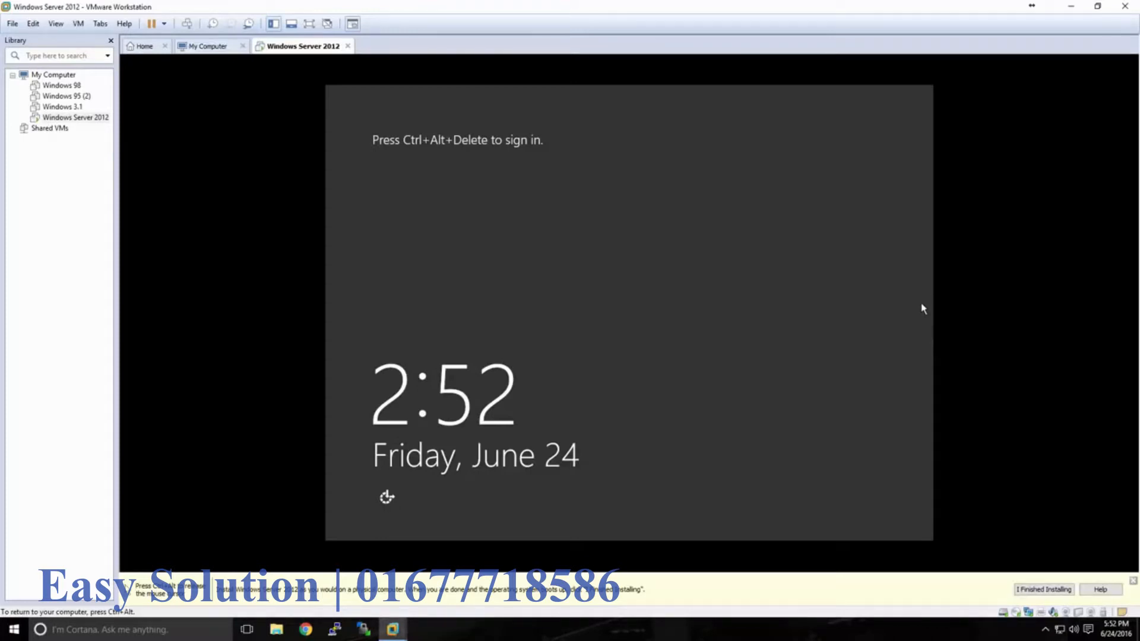
- Sign in as Administrator via Ctrl+Alt+Delete and the account password, then advance the slide
{"action": "key", "text": "ctrl+alt+Delete"}
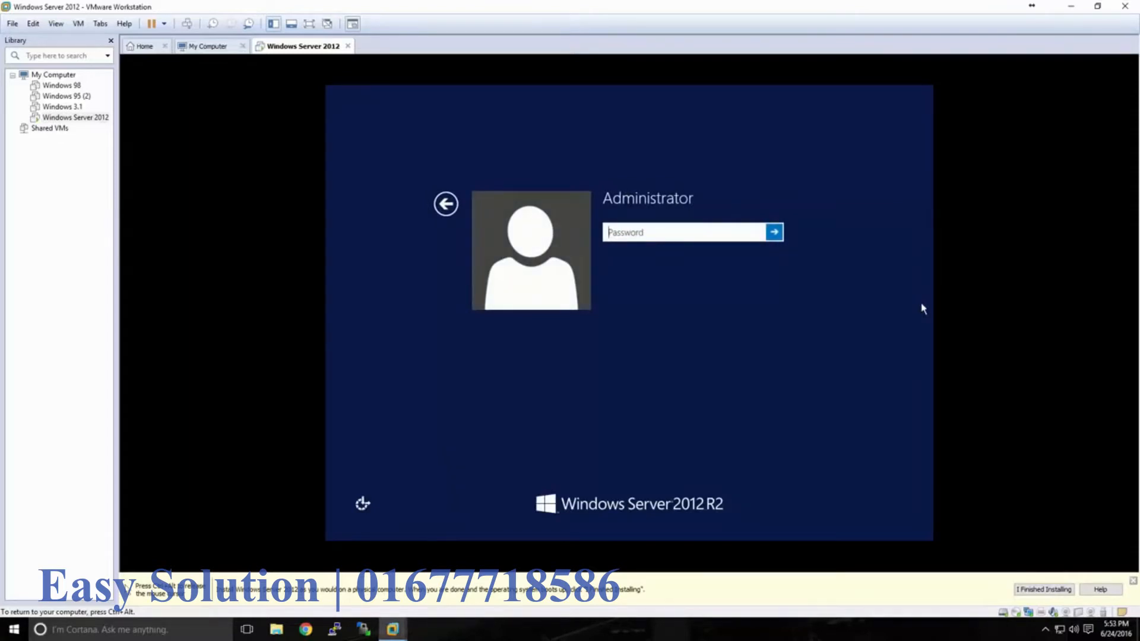
{"action": "type", "text": "••••••••••••••"}
{"action": "key", "text": "Return"}
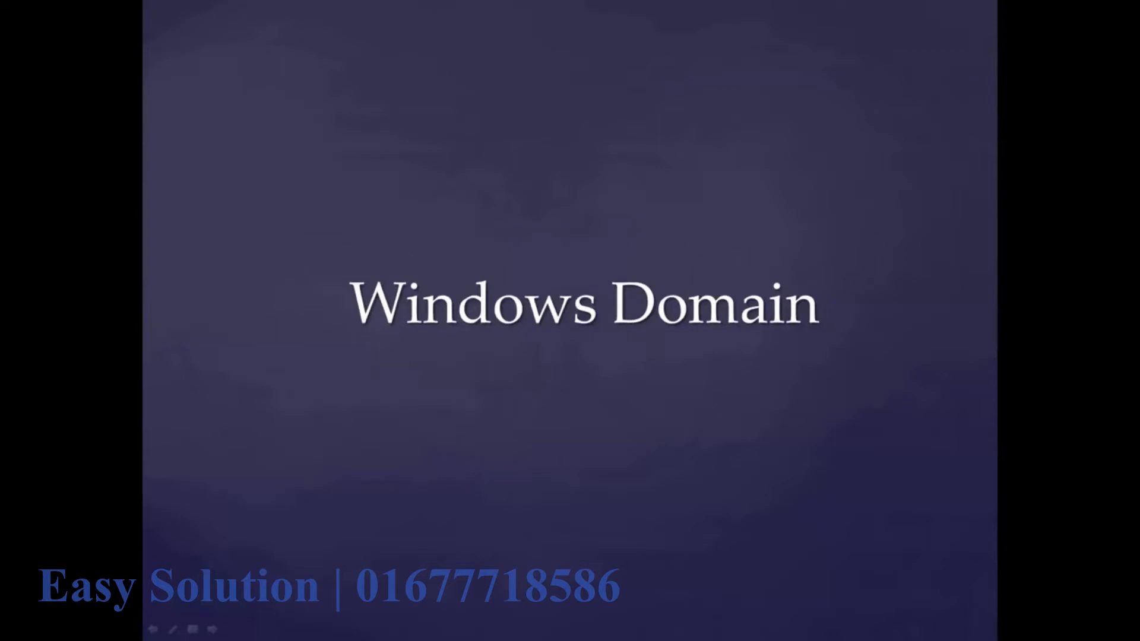
{"action": "key", "text": "Right"}
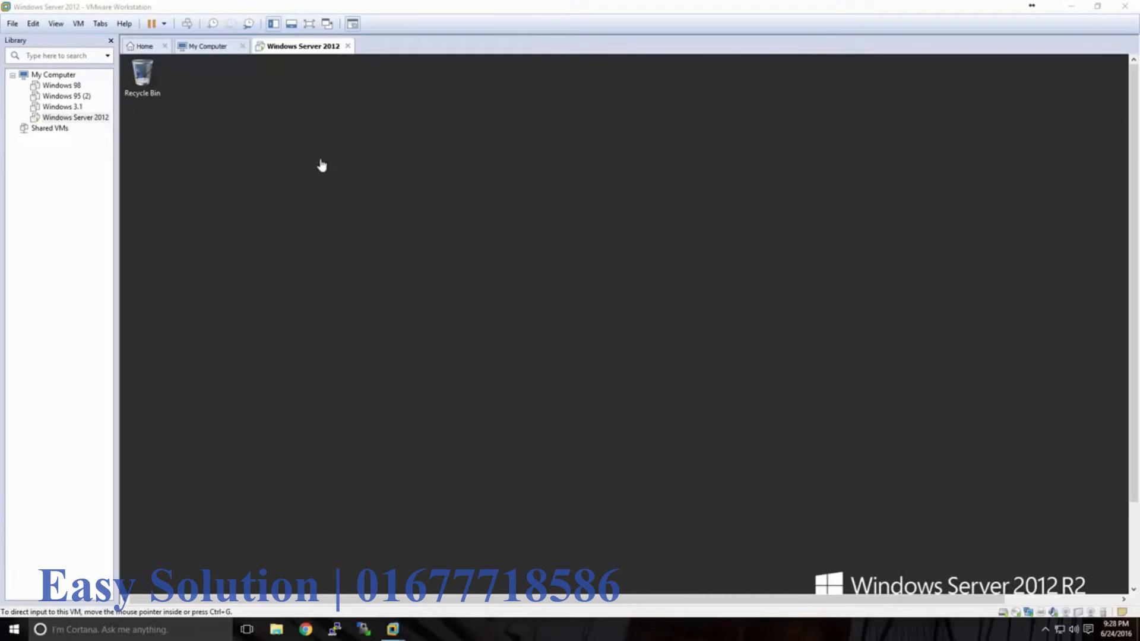
- Switch the VM to full screen, back to windowed view, then full screen again
{"action": "left_click", "coordinate": [309, 25]}
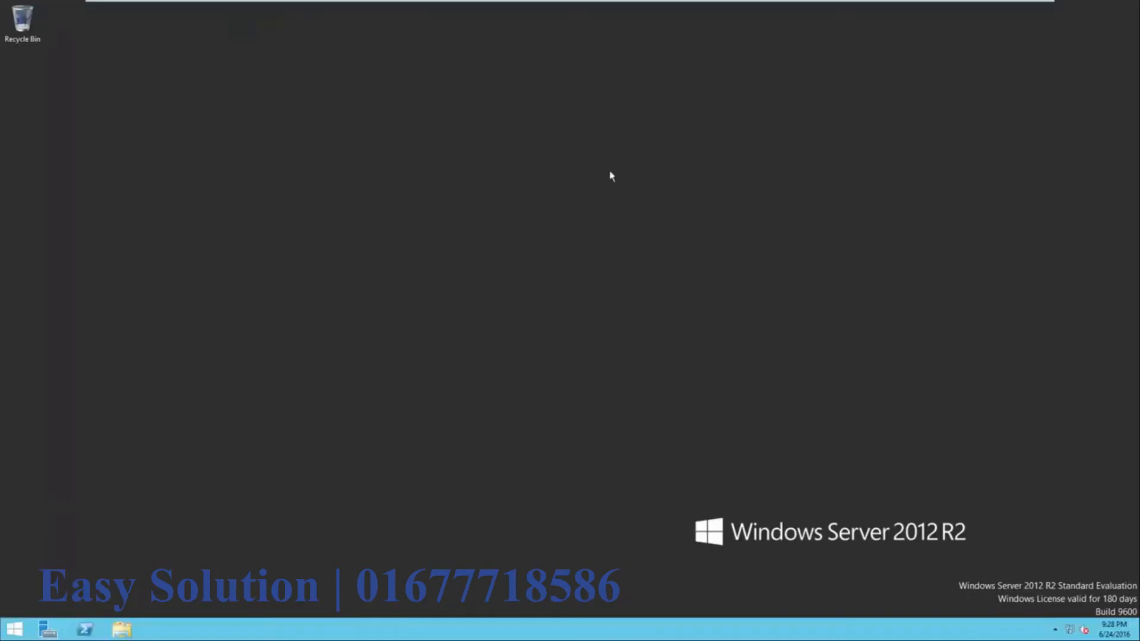
{"action": "mouse_move", "coordinate": [539, 2]}
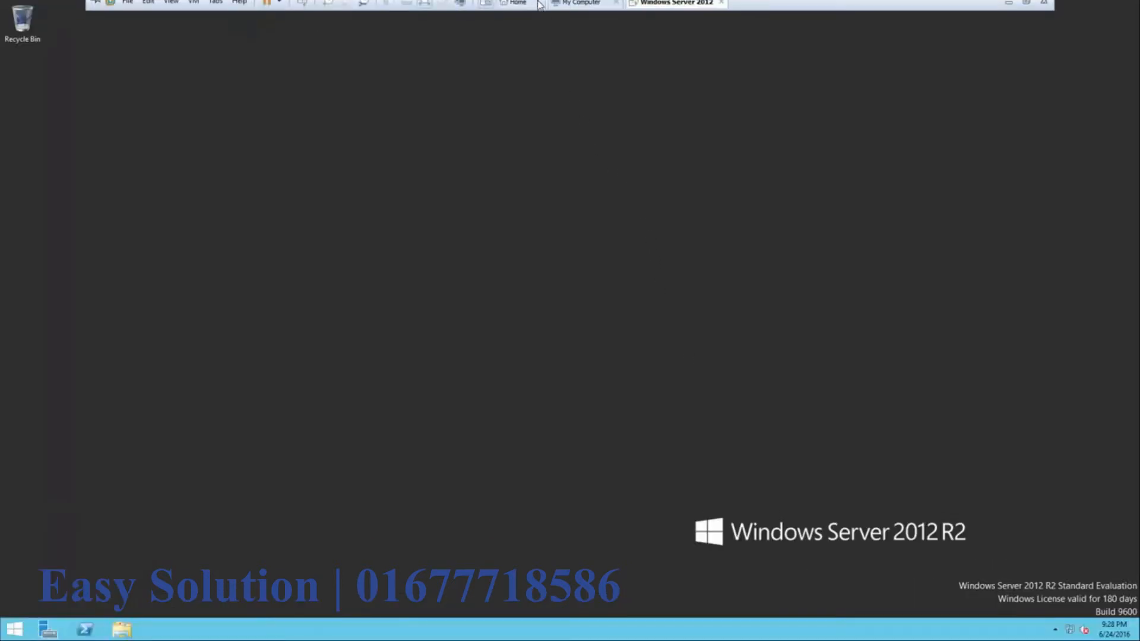
{"action": "left_click", "coordinate": [426, 9]}
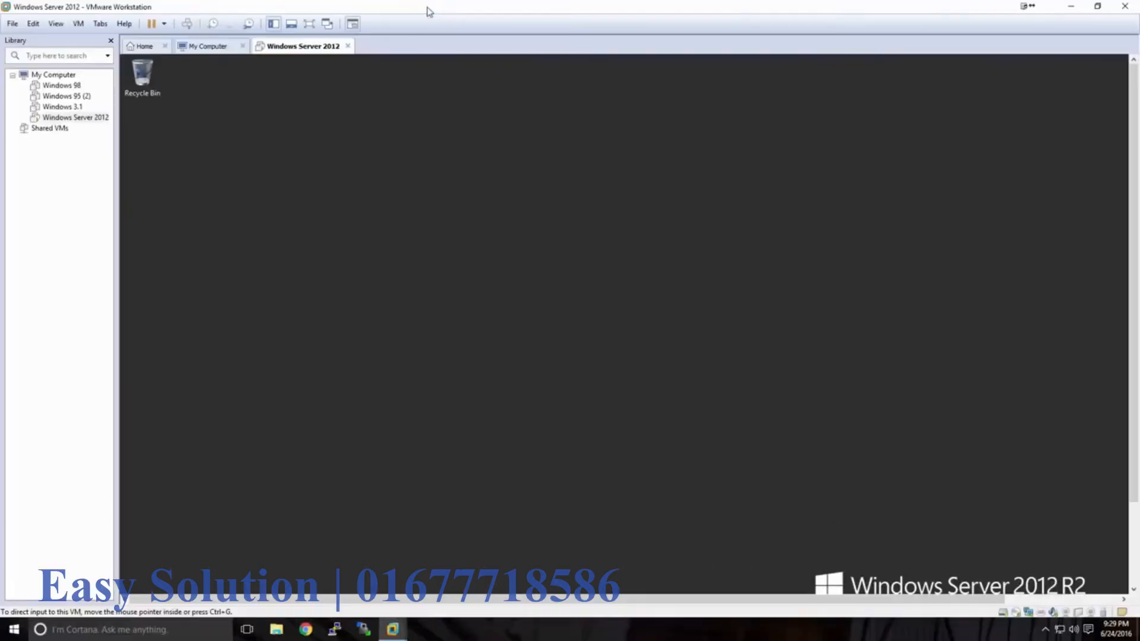
{"action": "left_click", "coordinate": [309, 25]}
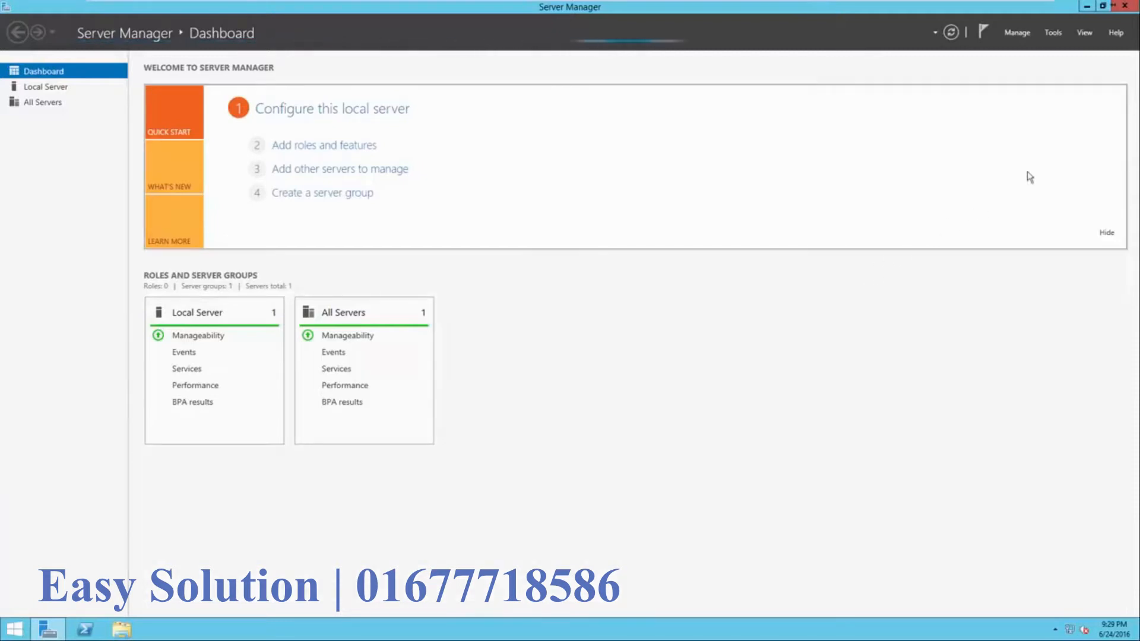
- Close Server Manager, relaunch it from the Start screen, and open the Local Server page
{"action": "left_click", "coordinate": [1127, 6]}
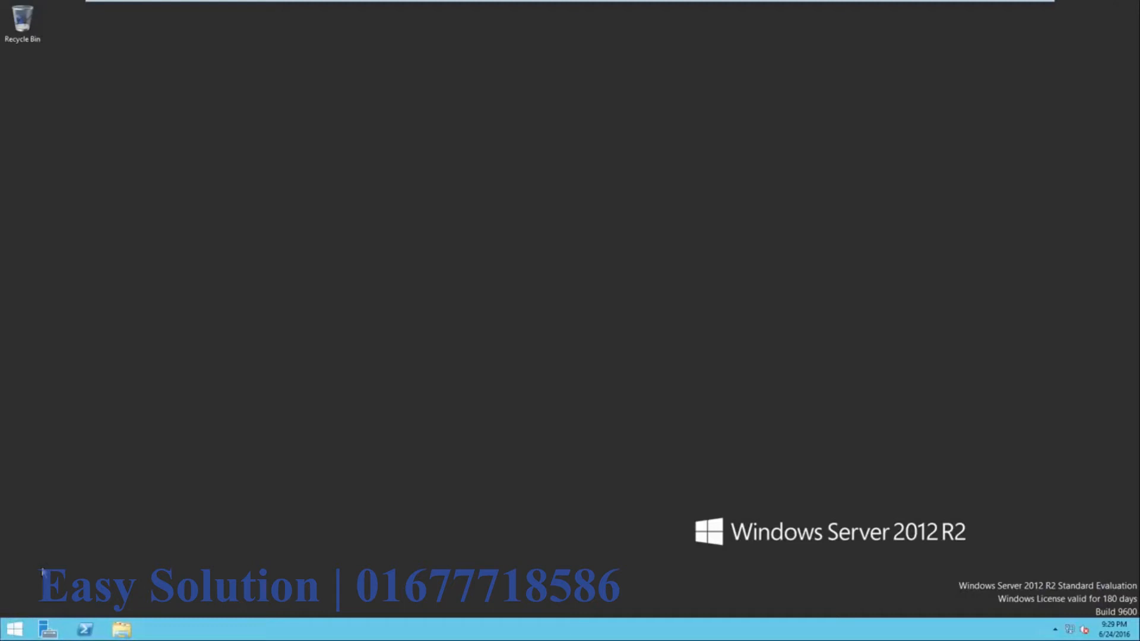
{"action": "left_click", "coordinate": [13, 629]}
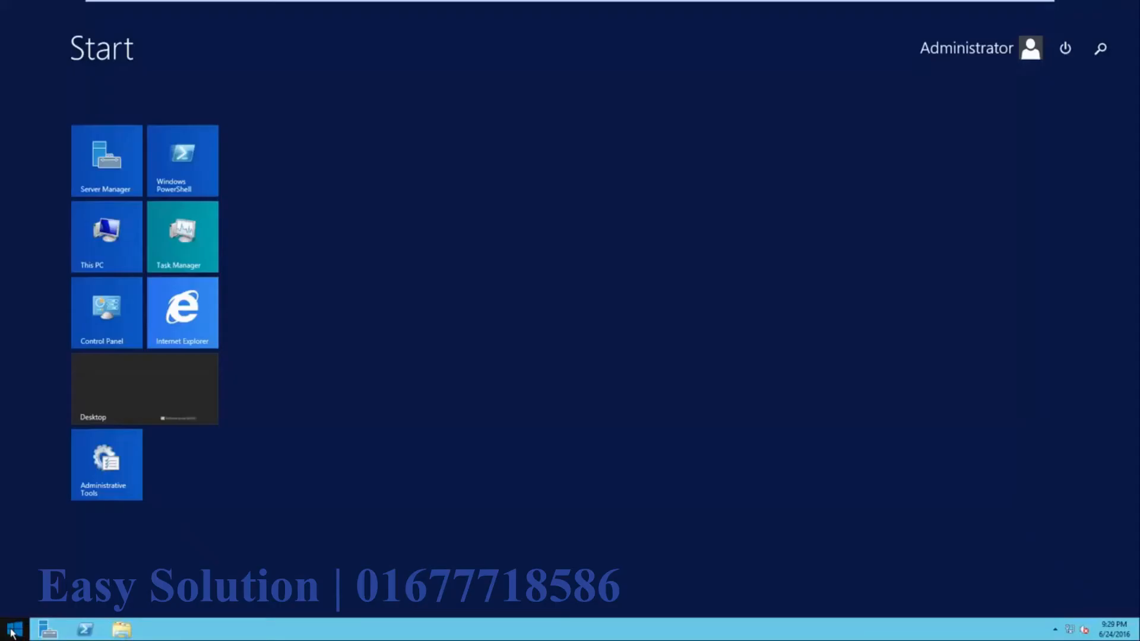
{"action": "left_click", "coordinate": [123, 187]}
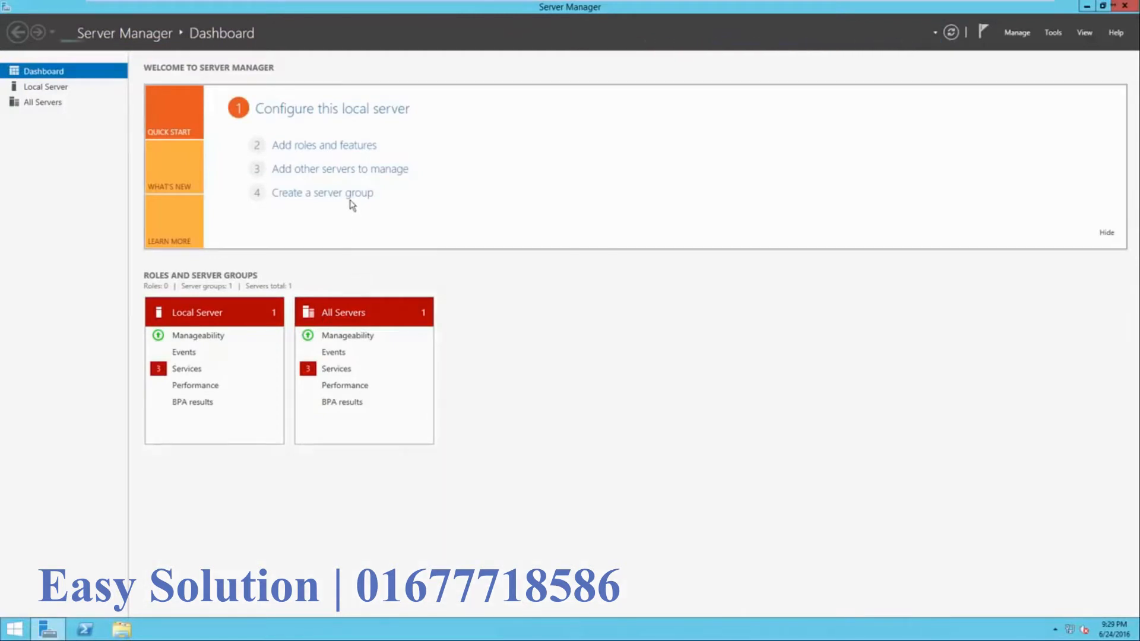
{"action": "left_click", "coordinate": [314, 114]}
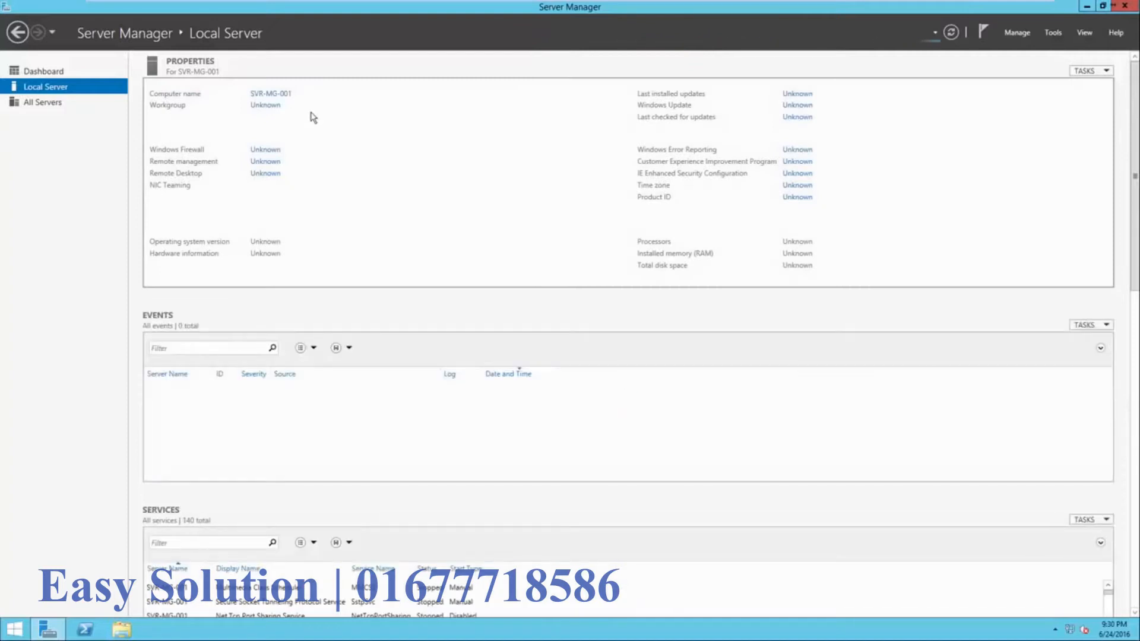
- Check computer name SVR-MG-001 and WORKGROUP in System Properties, closing without changes
{"action": "left_click", "coordinate": [275, 101]}
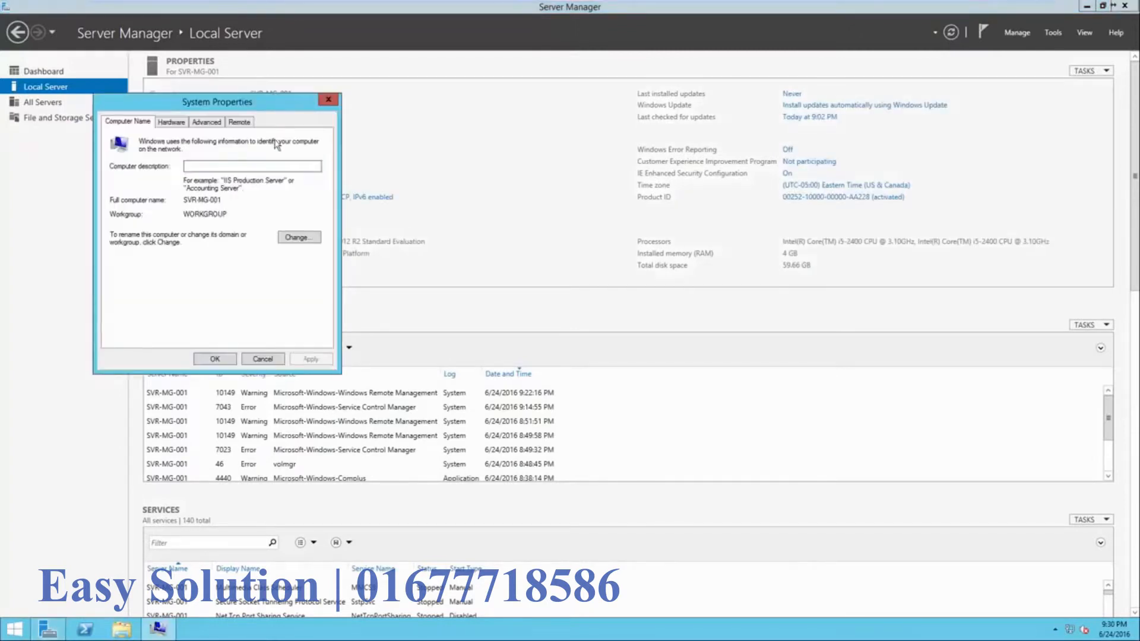
{"action": "left_click_drag", "start_coordinate": [263, 108], "coordinate": [578, 107]}
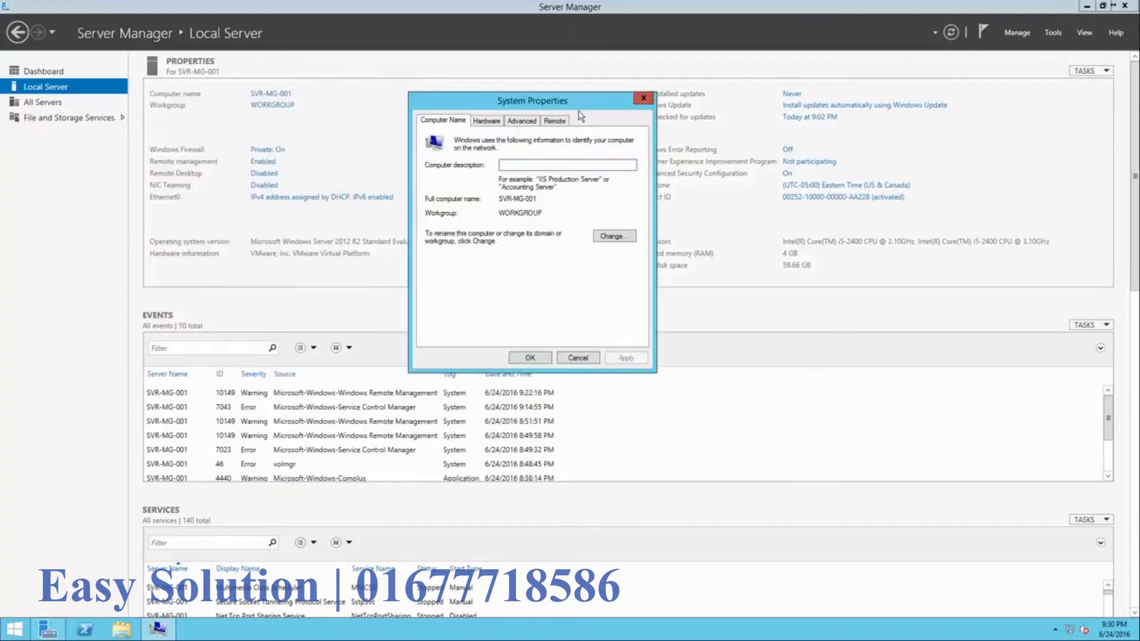
{"action": "left_click", "coordinate": [614, 237]}
{"action": "left_click", "coordinate": [474, 192]}
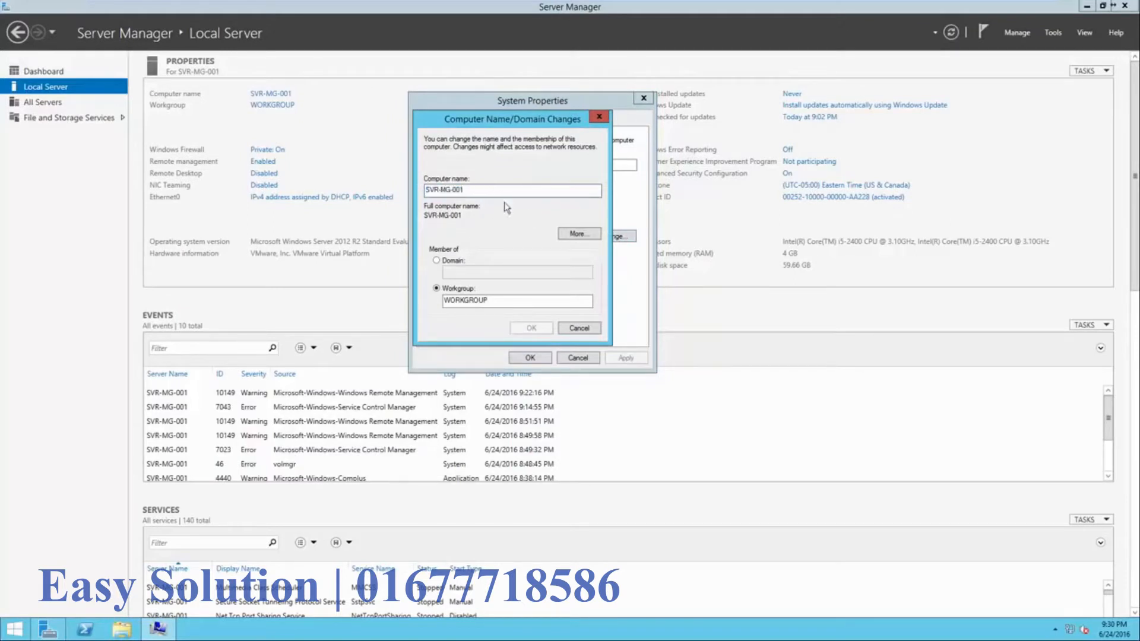
{"action": "left_click", "coordinate": [592, 328]}
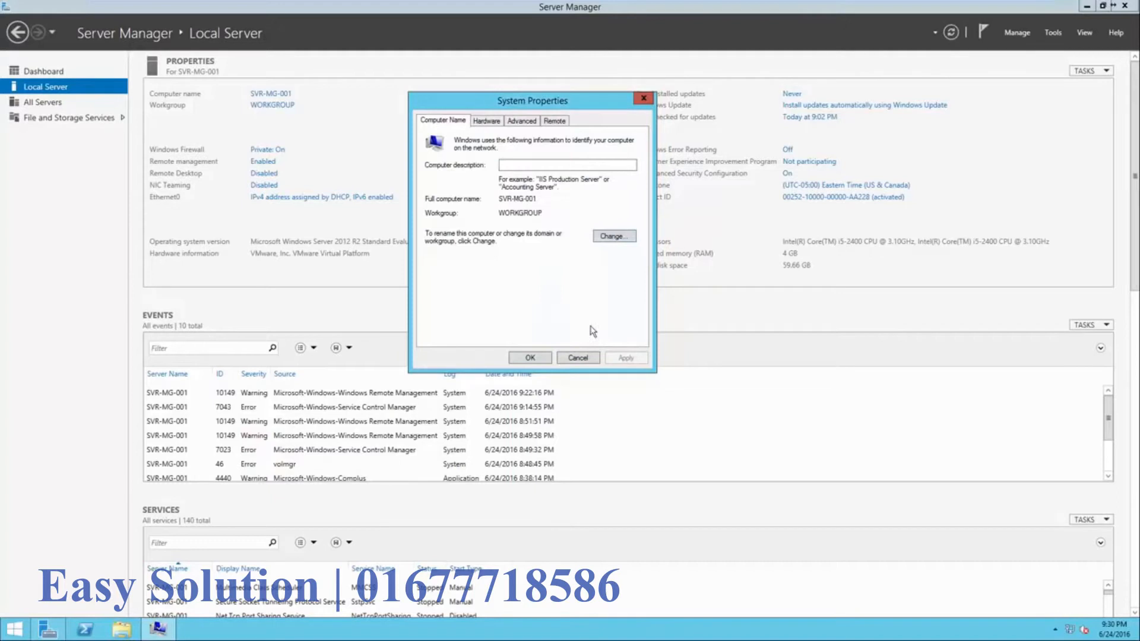
{"action": "left_click", "coordinate": [530, 358]}
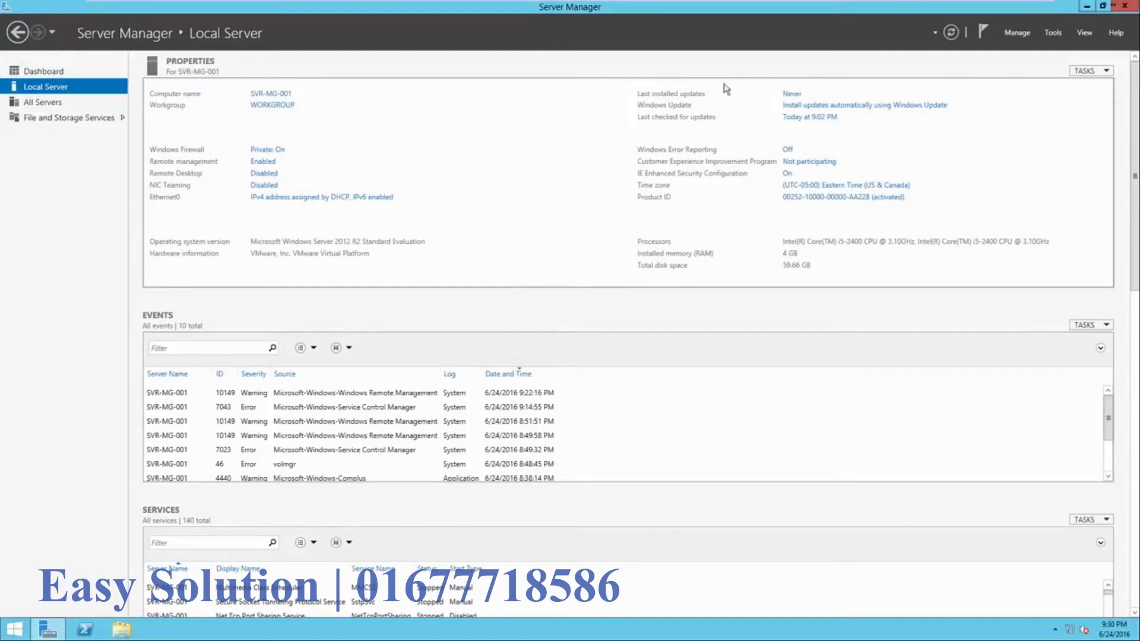
{"action": "left_click", "coordinate": [797, 107]}
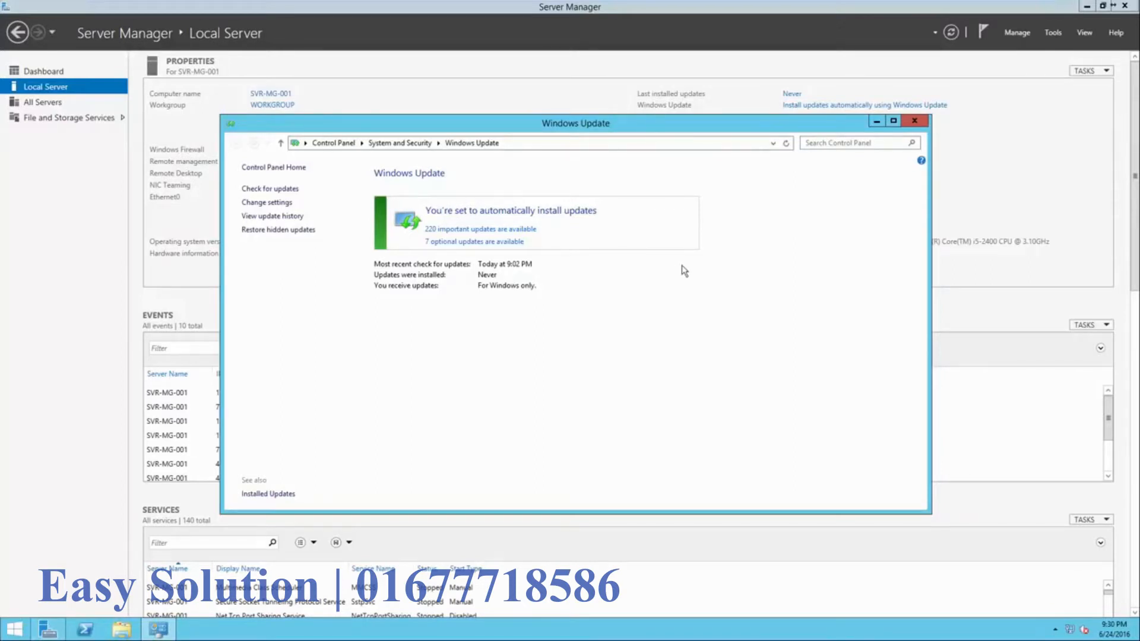
{"action": "left_click", "coordinate": [913, 122]}
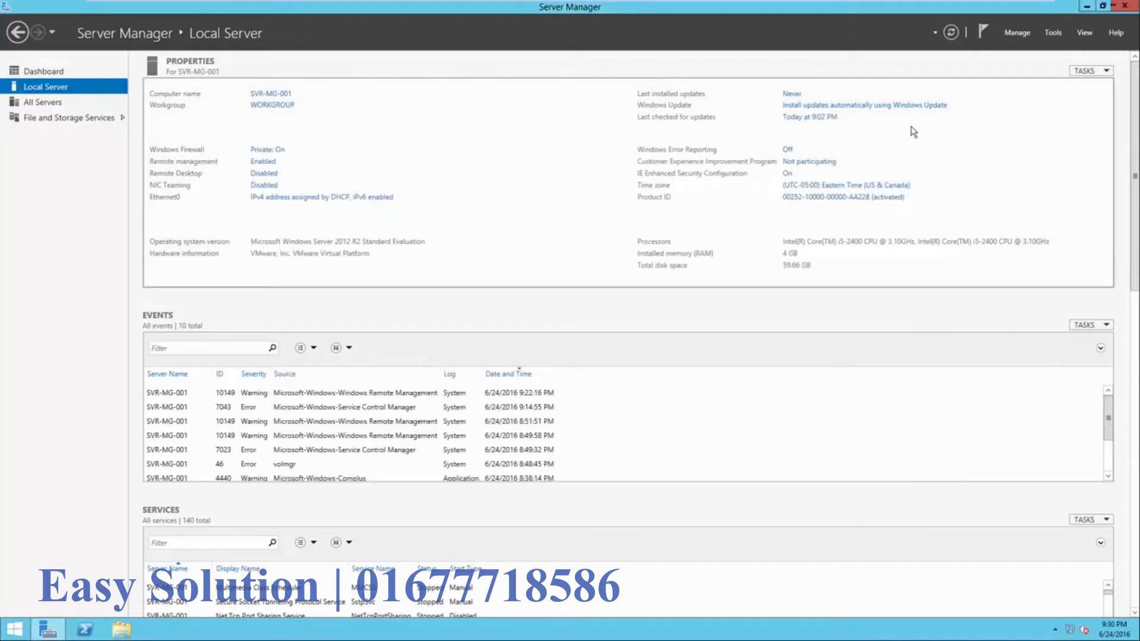
{"action": "left_click", "coordinate": [839, 186]}
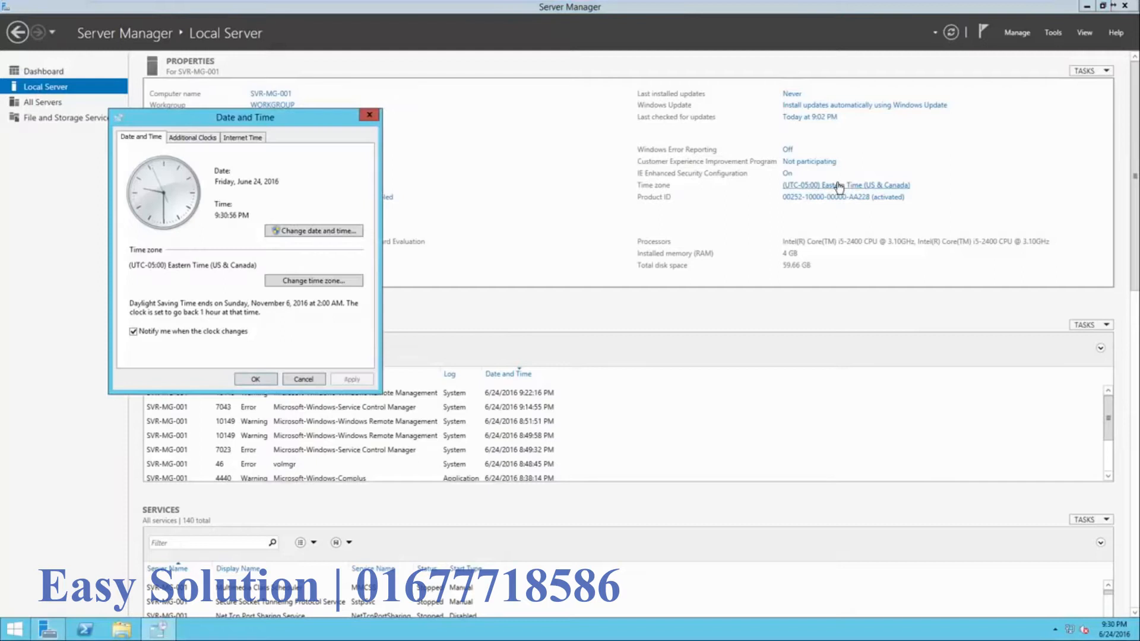
{"action": "left_click_drag", "start_coordinate": [289, 117], "coordinate": [599, 117]}
{"action": "left_click", "coordinate": [566, 141]}
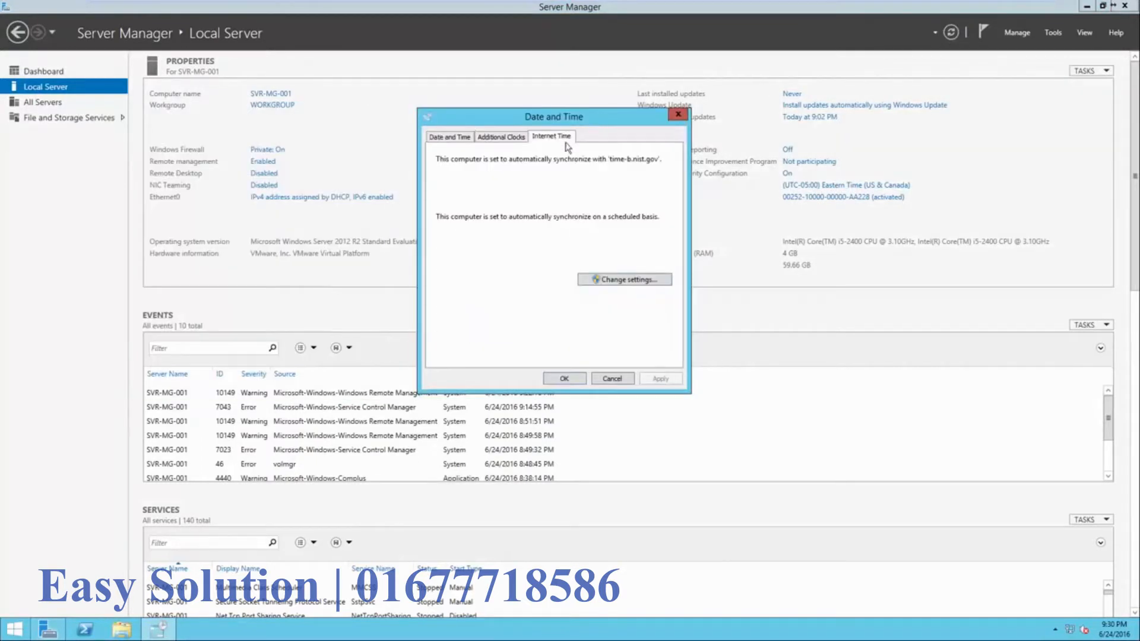
{"action": "left_click", "coordinate": [624, 280]}
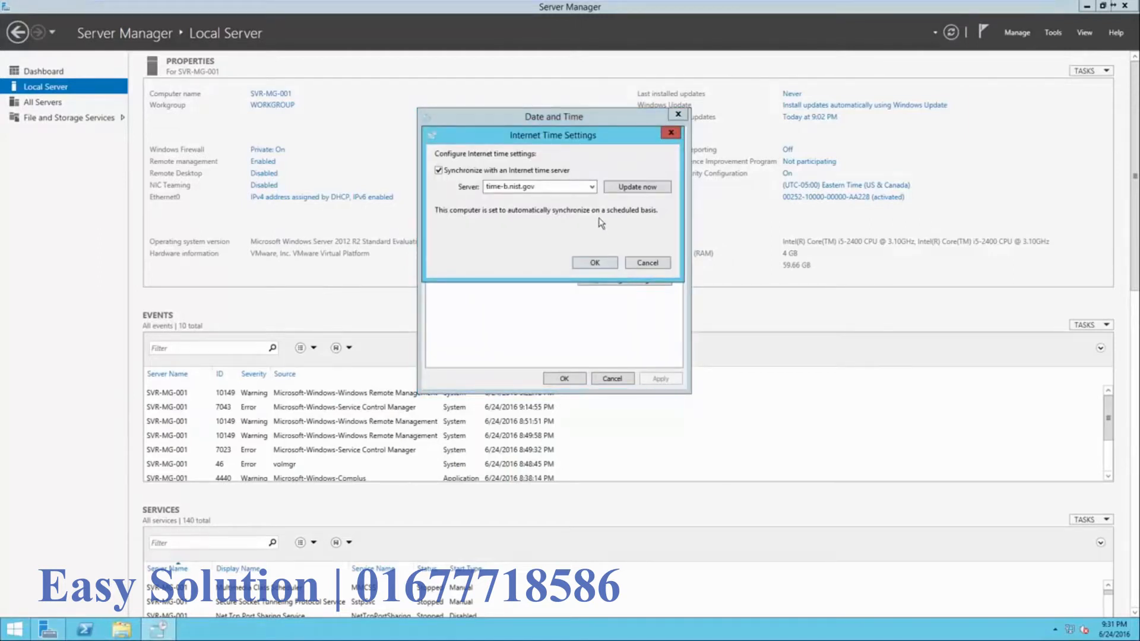
{"action": "left_click", "coordinate": [592, 187]}
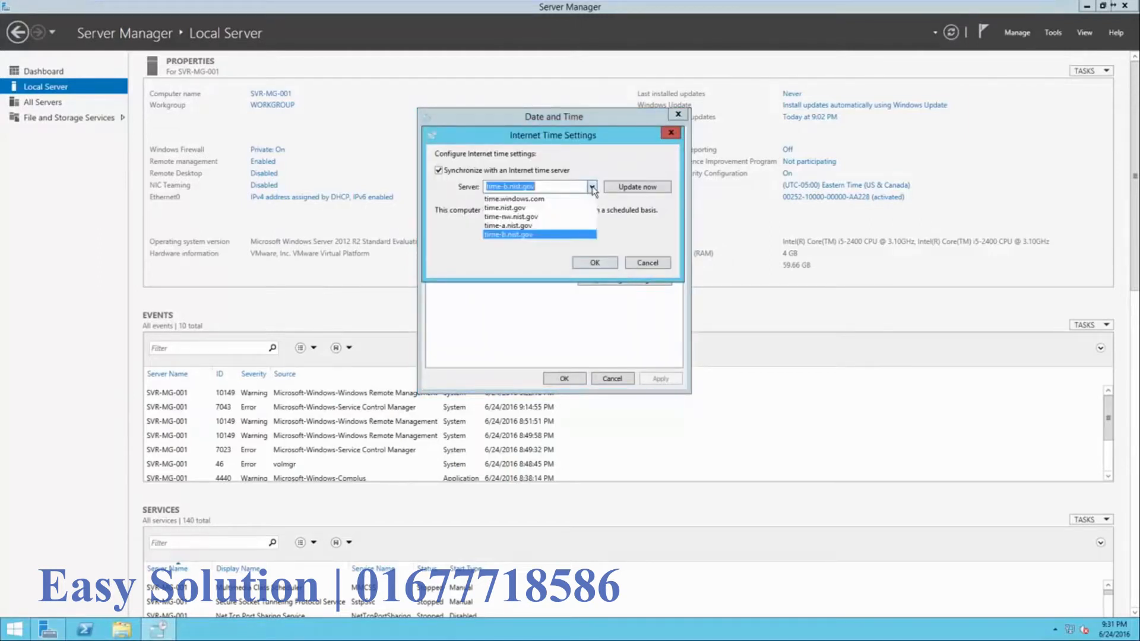
{"action": "left_click", "coordinate": [582, 235]}
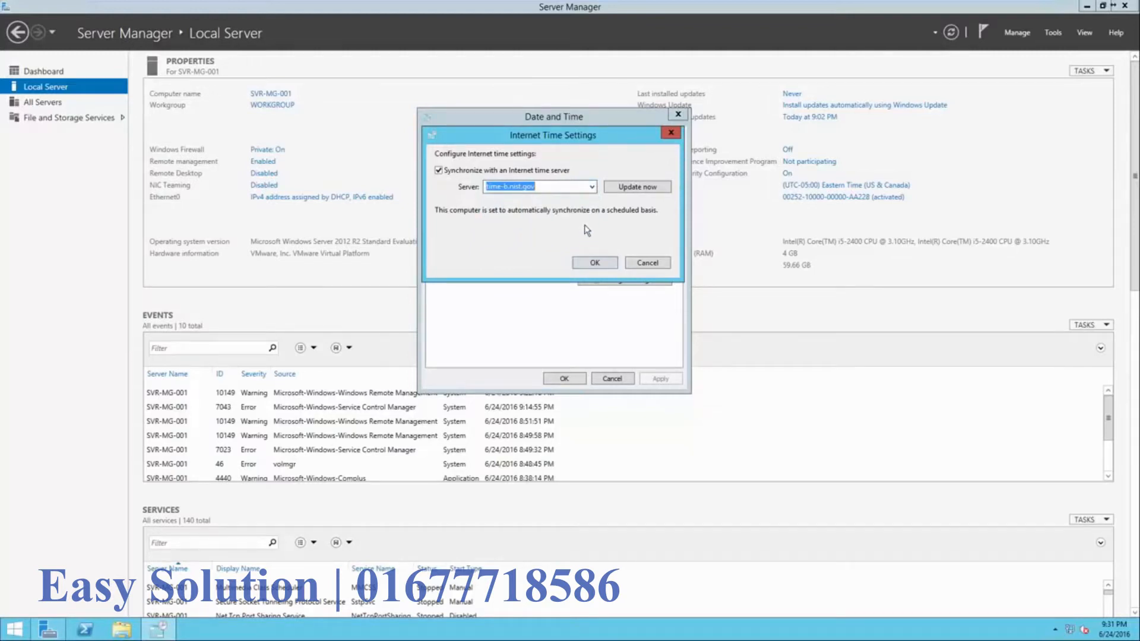
{"action": "left_click", "coordinate": [634, 264]}
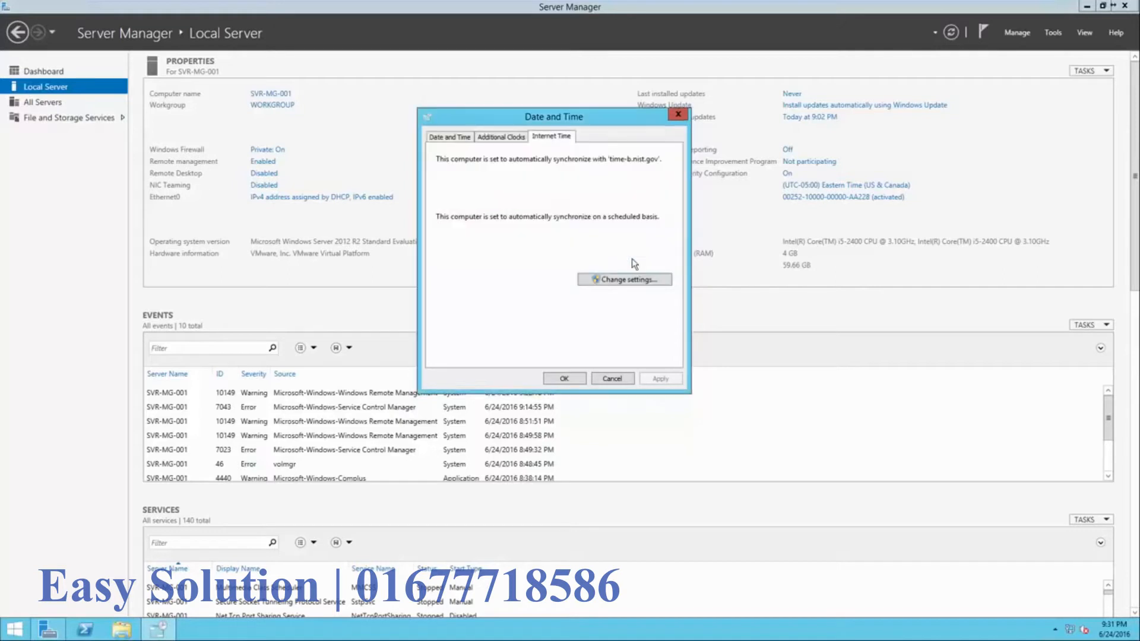
{"action": "left_click", "coordinate": [453, 138]}
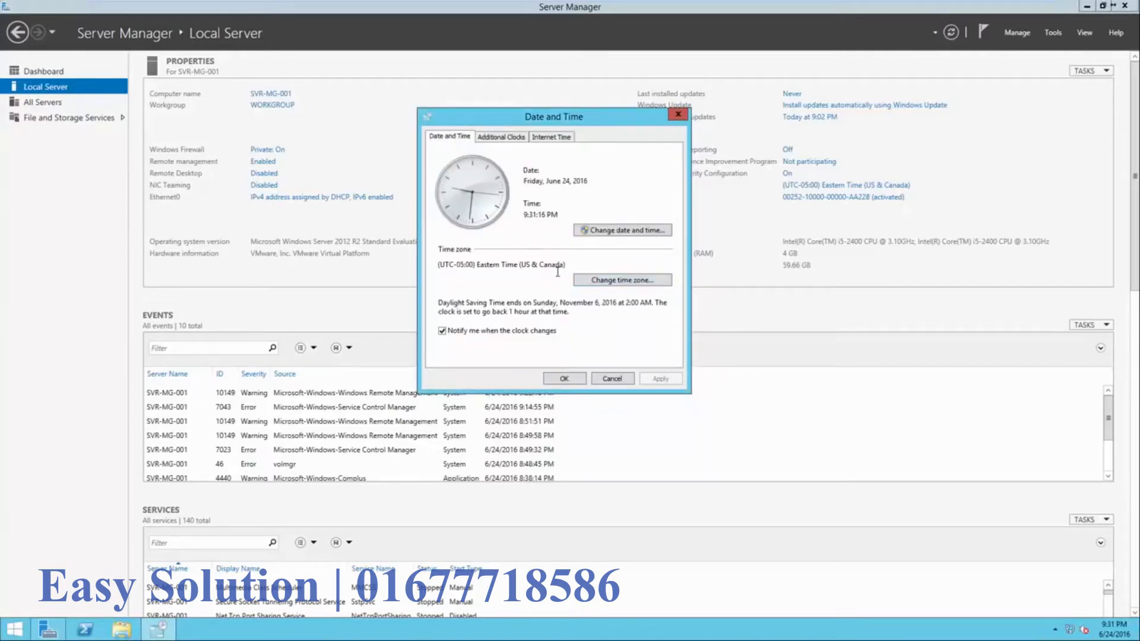
{"action": "left_click", "coordinate": [564, 380]}
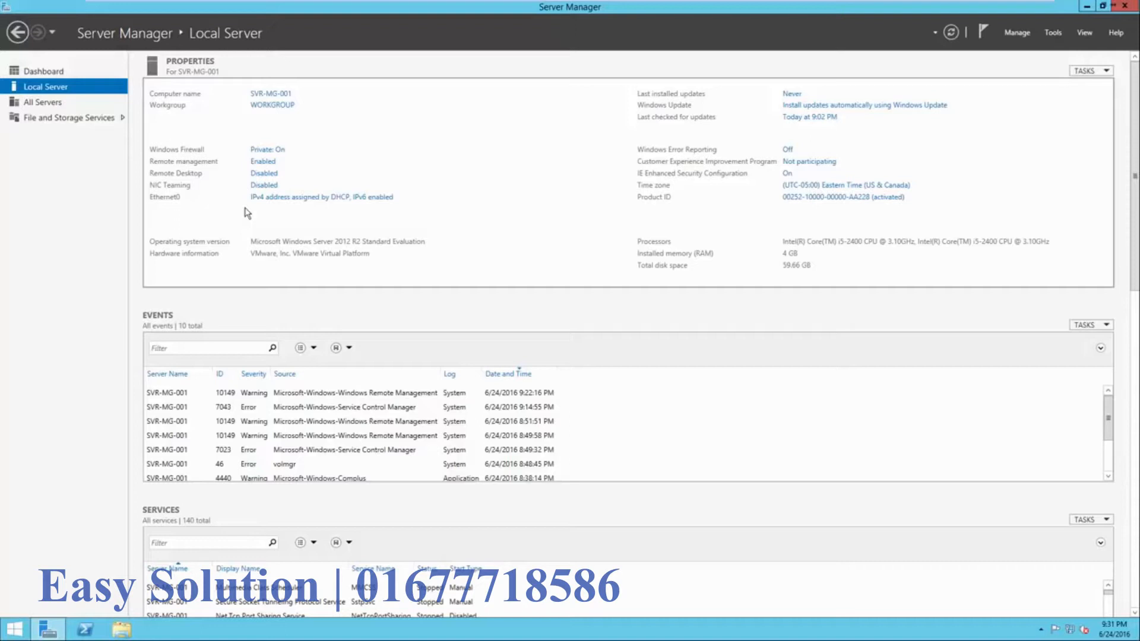
{"action": "left_click", "coordinate": [292, 202]}
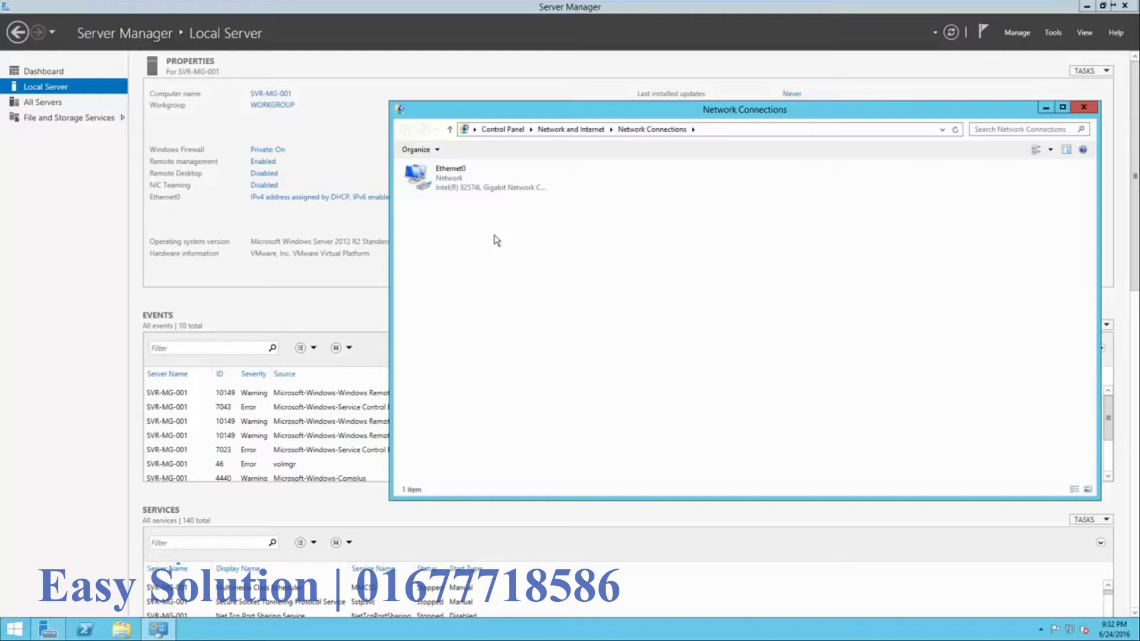
- Read Ethernet0's details: IPv4 address 192.168.64.128, gateway 192.168.64.2 and DNS server, then close Details
{"action": "right_click", "coordinate": [477, 185]}
{"action": "right_click", "coordinate": [463, 180]}
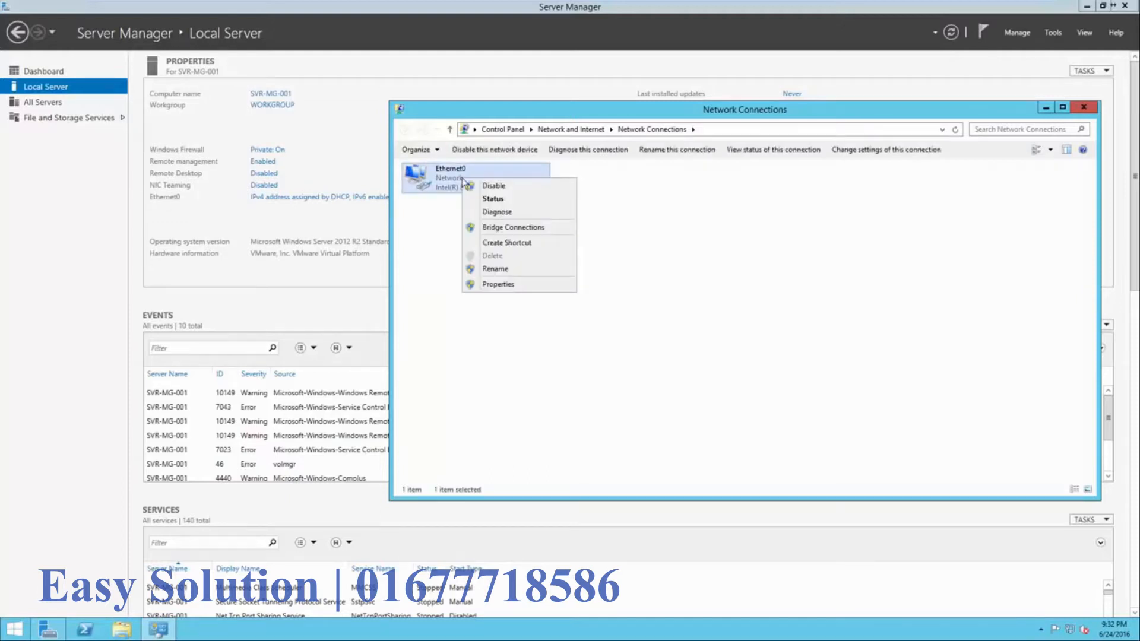
{"action": "left_click", "coordinate": [492, 199]}
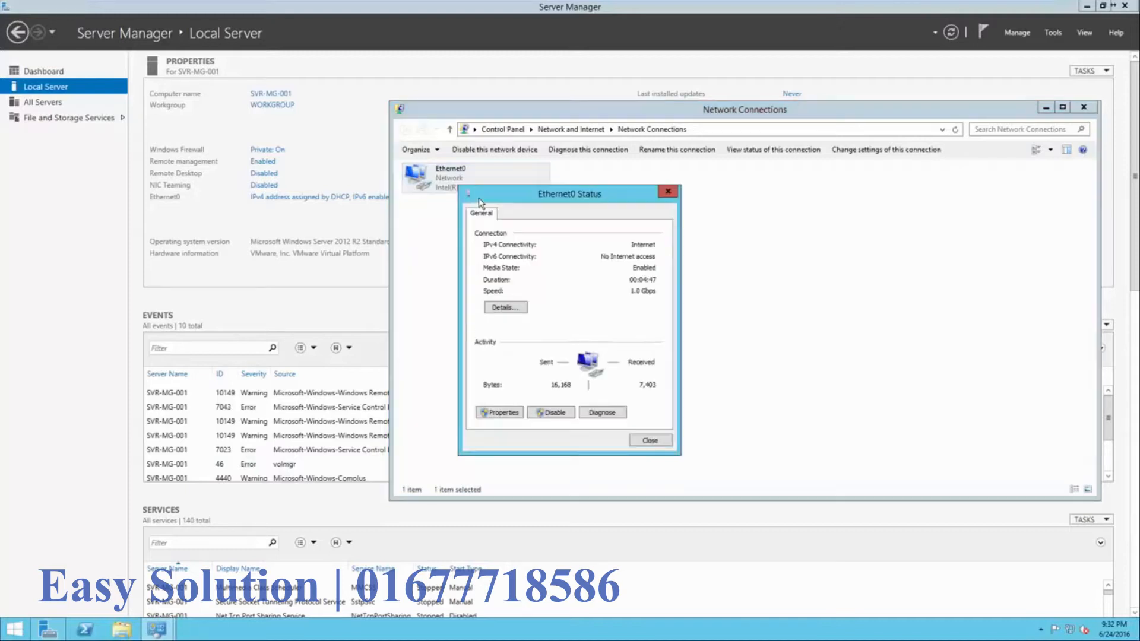
{"action": "left_click", "coordinate": [512, 307]}
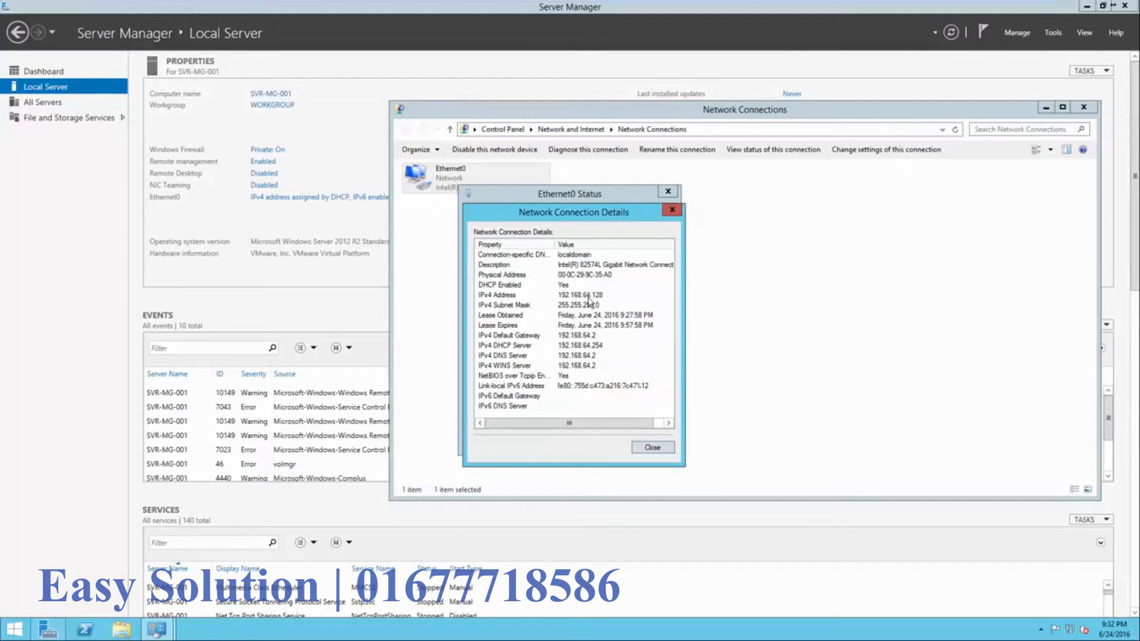
{"action": "left_click", "coordinate": [574, 337]}
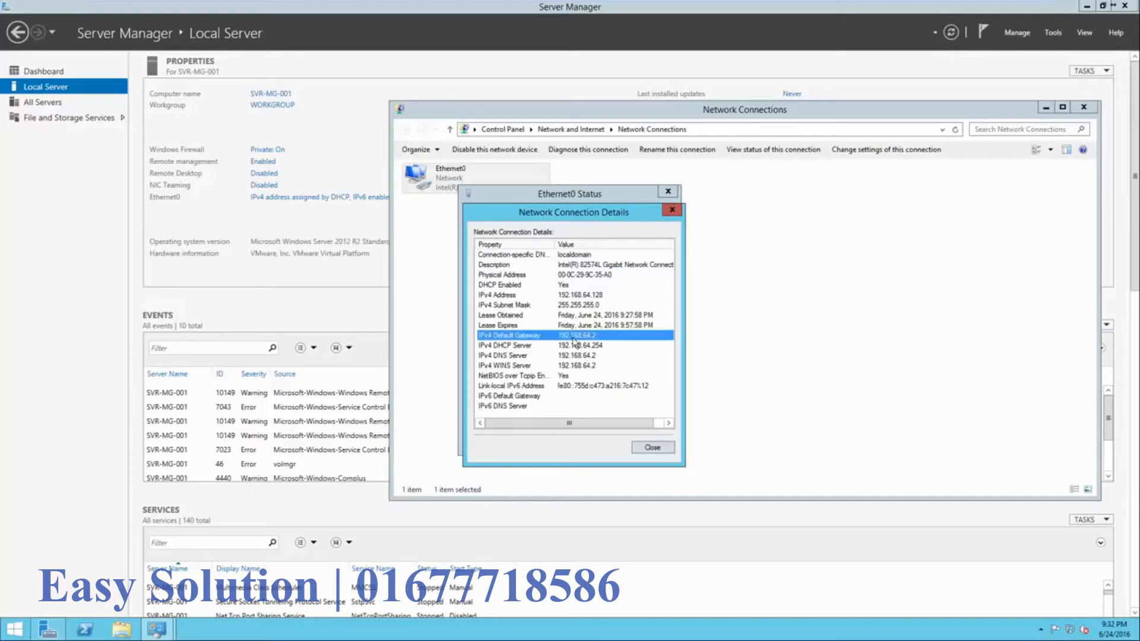
{"action": "left_click", "coordinate": [575, 297]}
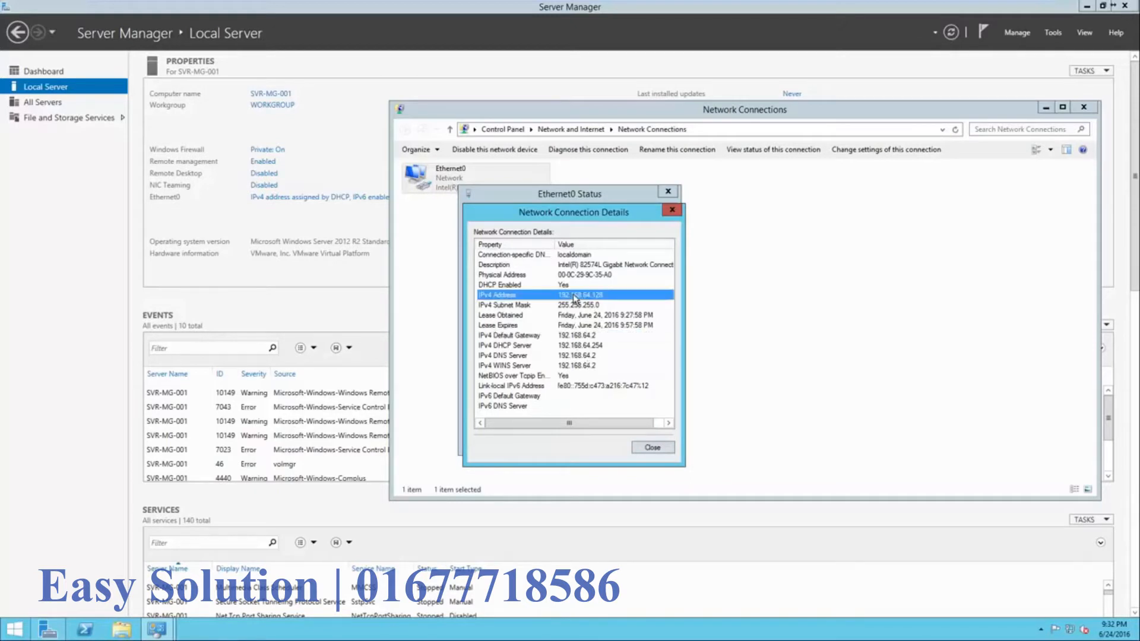
{"action": "left_click", "coordinate": [573, 337]}
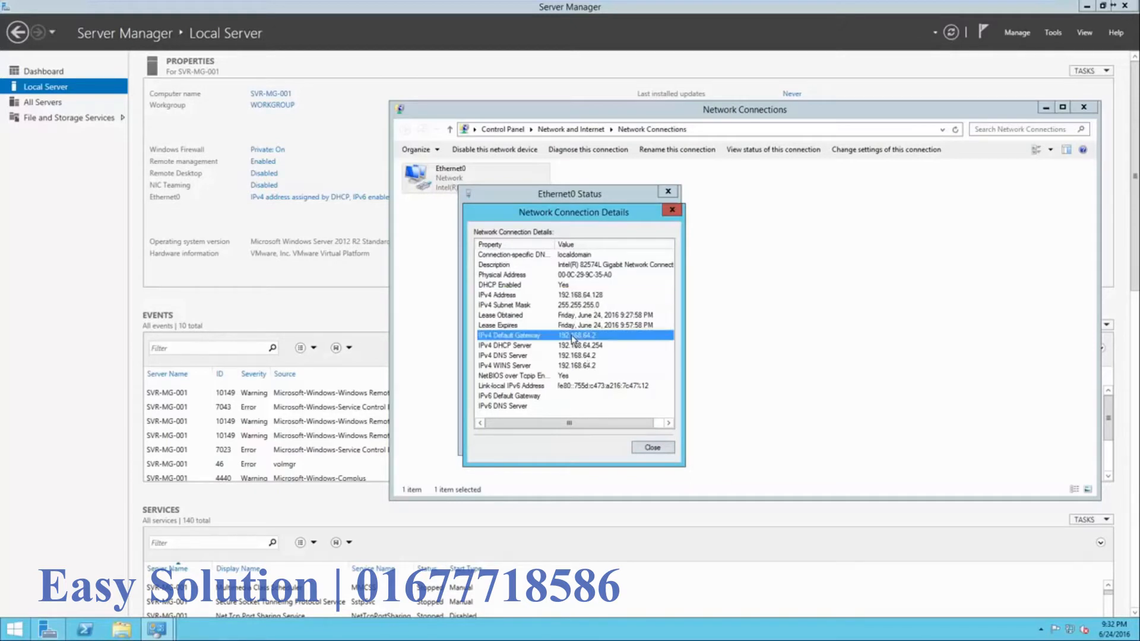
{"action": "left_click", "coordinate": [571, 356]}
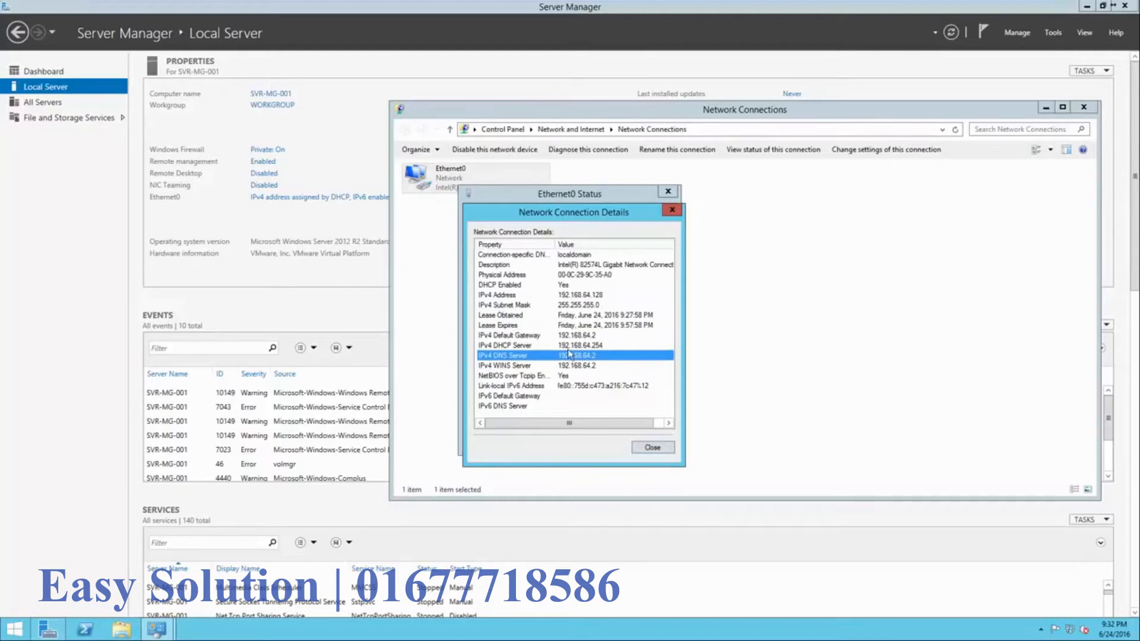
{"action": "left_click", "coordinate": [649, 448]}
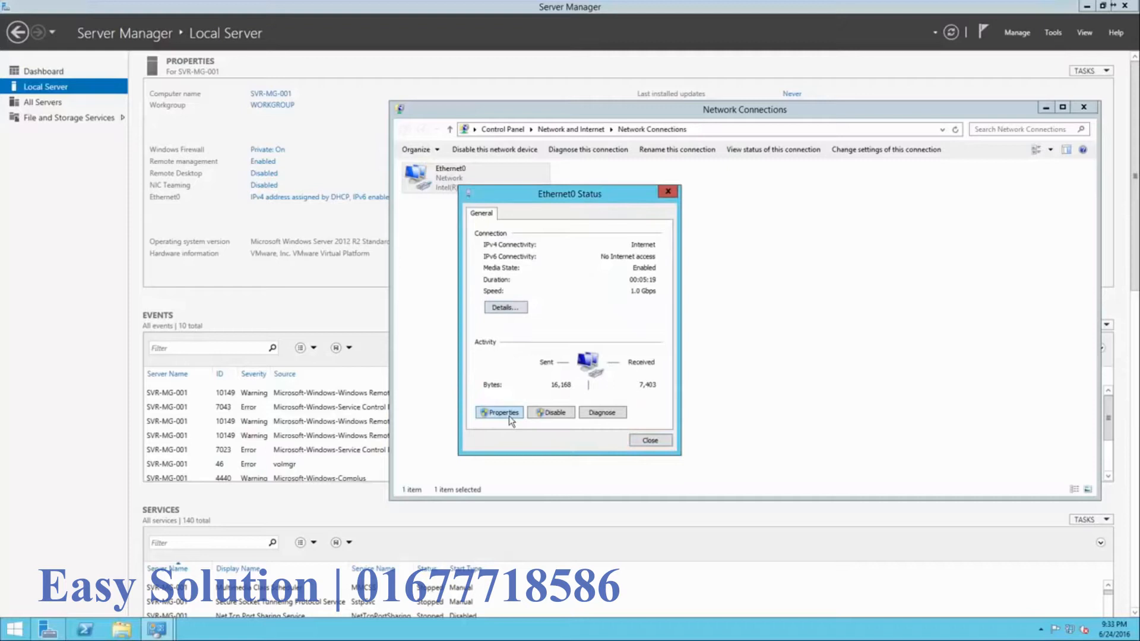
- Give Ethernet0's IPv4 a static address 192.168.64.128 with mask 255.255.255.0
{"action": "left_click", "coordinate": [509, 416]}
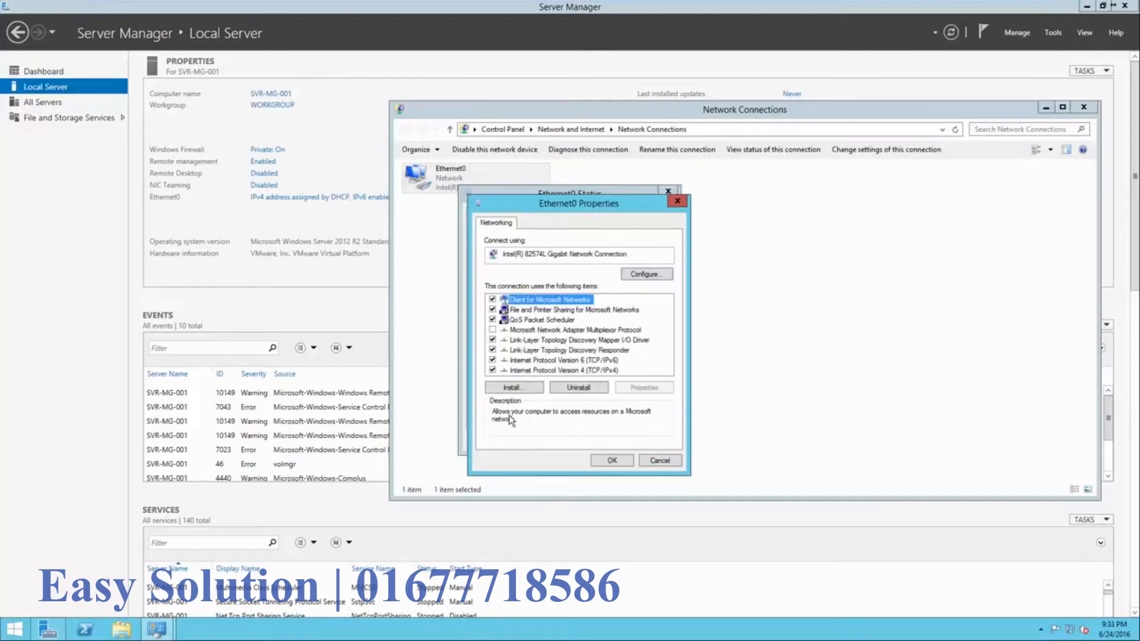
{"action": "double_click", "coordinate": [547, 371]}
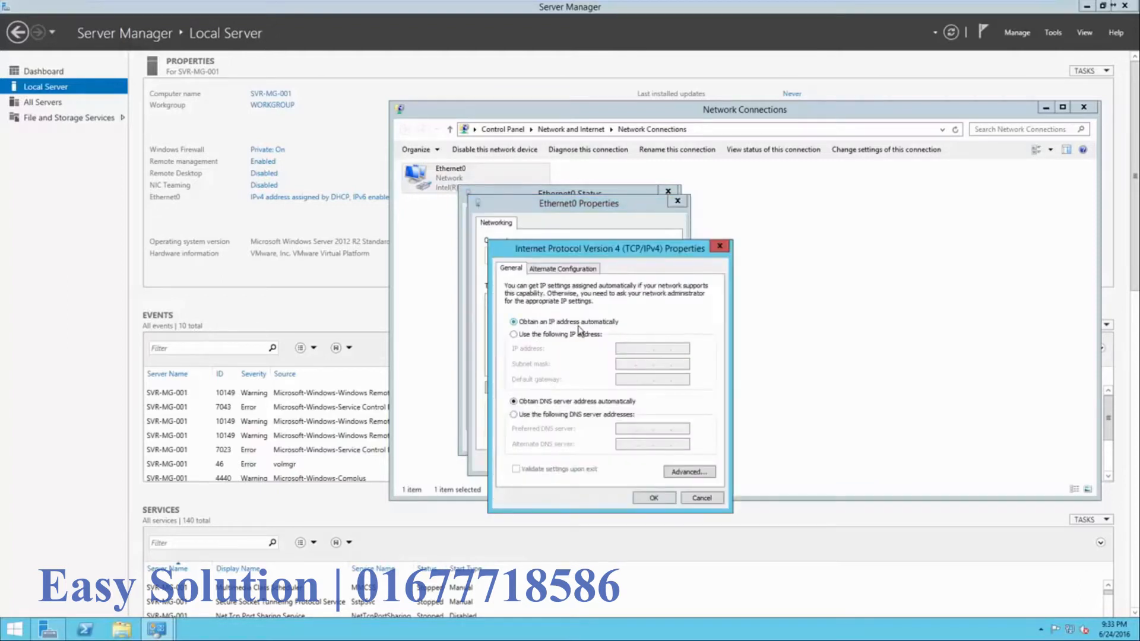
{"action": "left_click", "coordinate": [565, 336]}
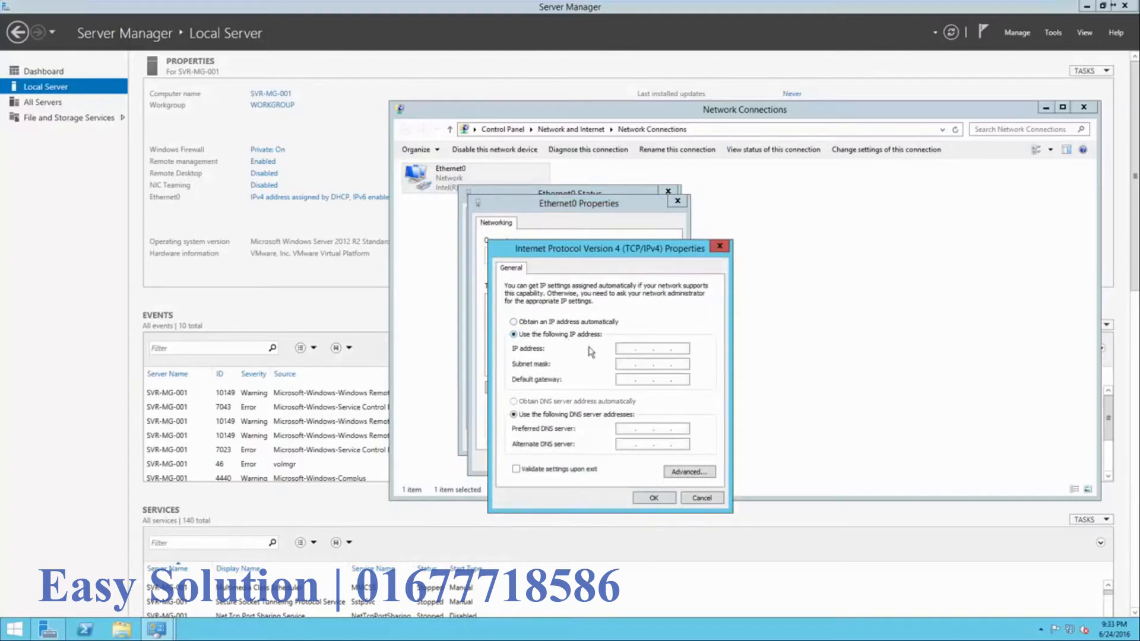
{"action": "left_click", "coordinate": [623, 349]}
{"action": "type", "text": "192 . 168 . 64 . 128"}
{"action": "left_click", "coordinate": [660, 365]}
- Set gateway and preferred DNS to 192.168.64.2, save, and close the network windows
{"action": "left_click", "coordinate": [621, 379]}
{"action": "type", "text": "192.168.62"}
{"action": "key", "text": "BackSpace"}
{"action": "type", "text": "4.2"}
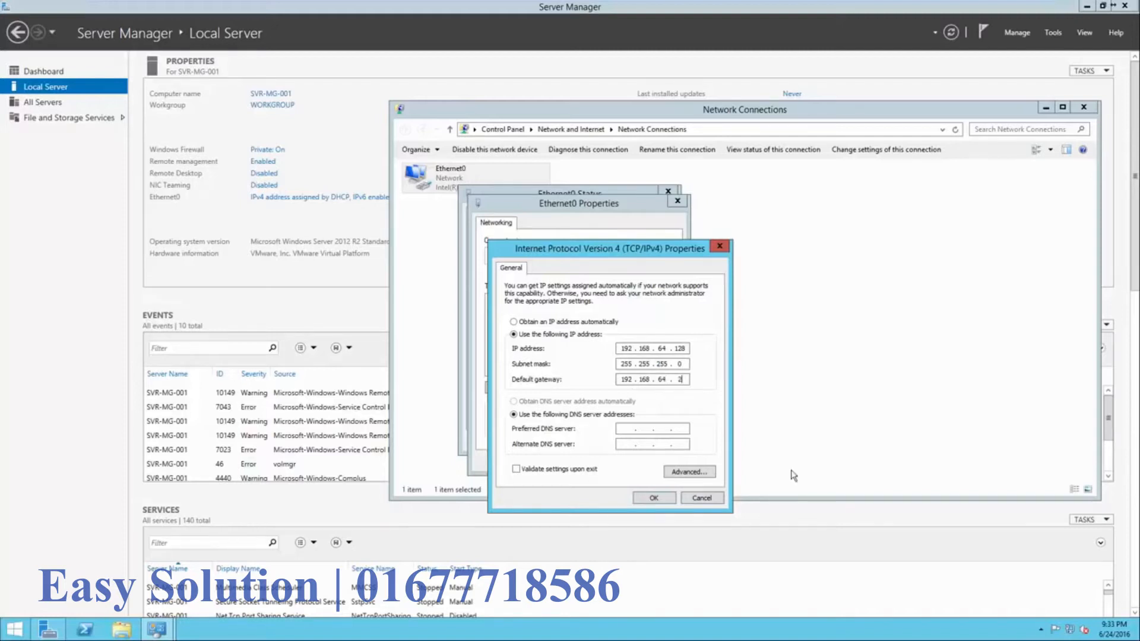
{"action": "left_click", "coordinate": [633, 430]}
{"action": "type", "text": "192 . 168 . 64 . 2"}
{"action": "left_click", "coordinate": [664, 501]}
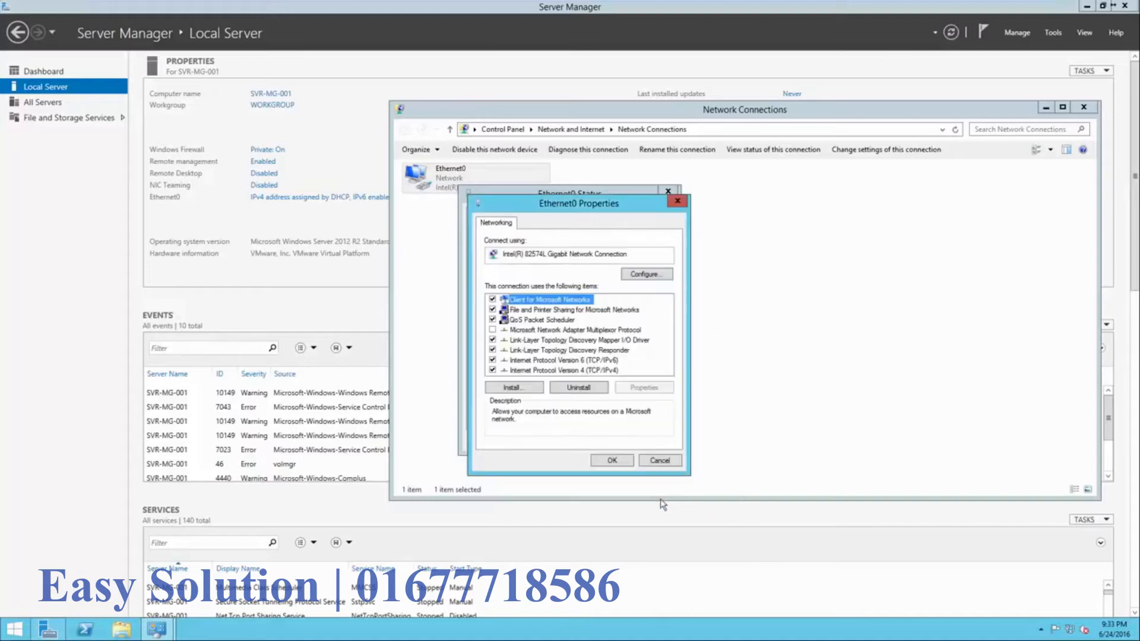
{"action": "left_click", "coordinate": [623, 462]}
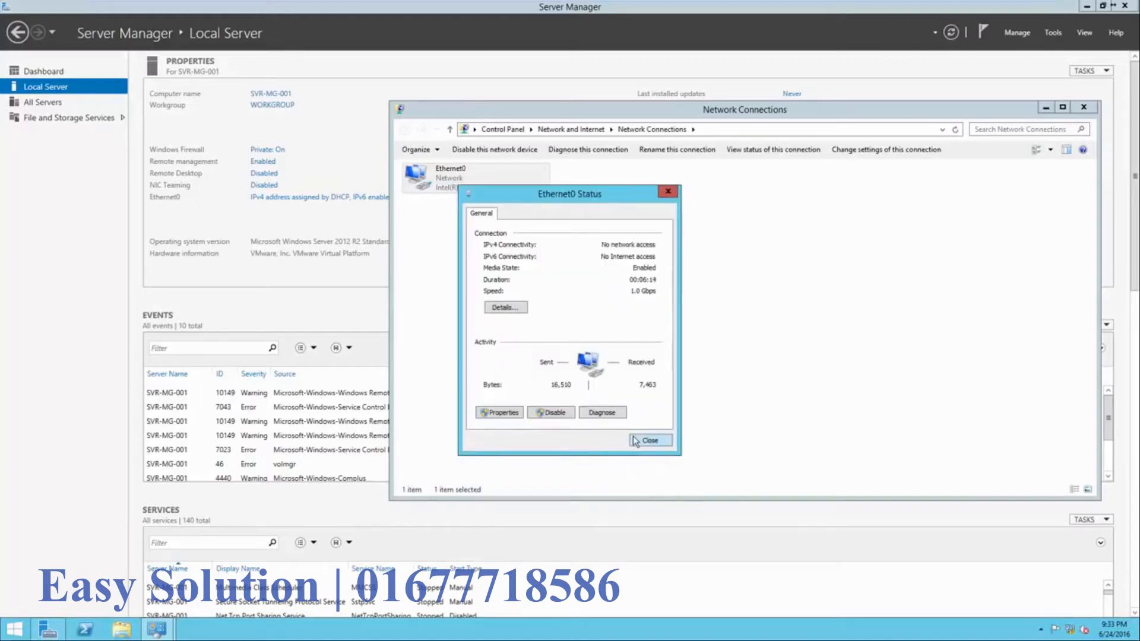
{"action": "left_click", "coordinate": [635, 442]}
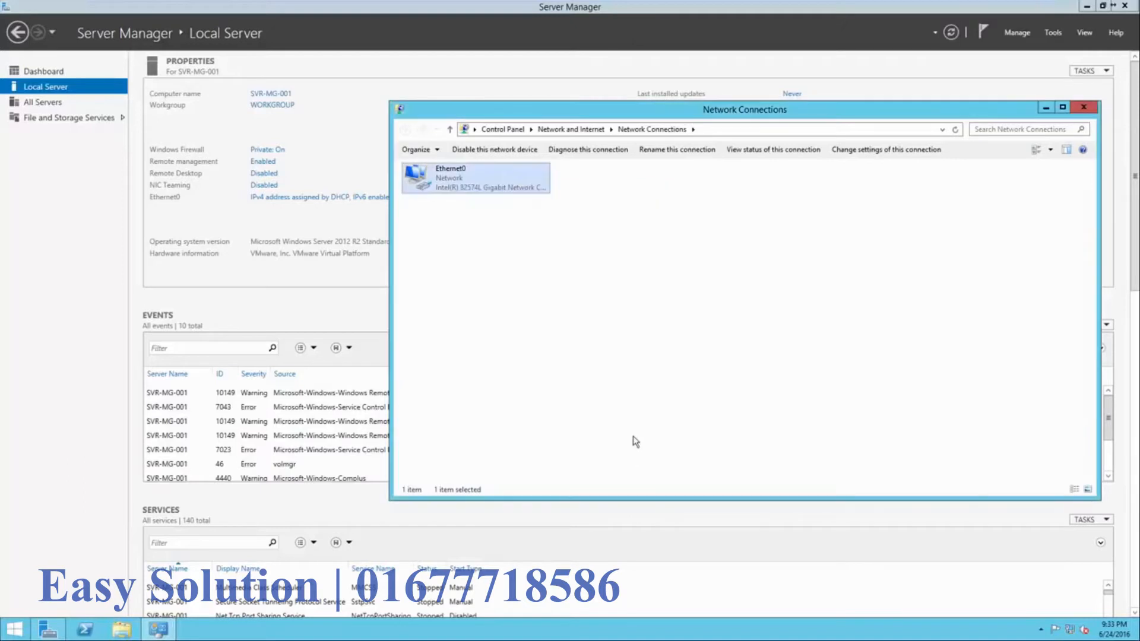
{"action": "left_click", "coordinate": [1083, 108]}
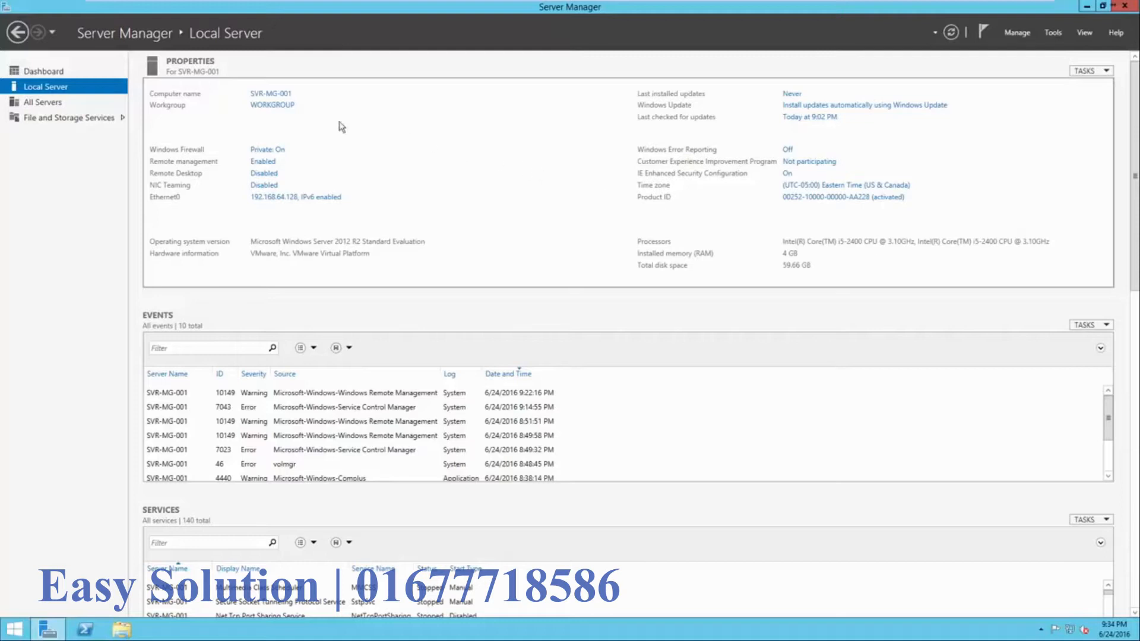
- Start Add Roles and Features from the Dashboard with role-based installation on the local server
{"action": "left_click", "coordinate": [59, 72]}
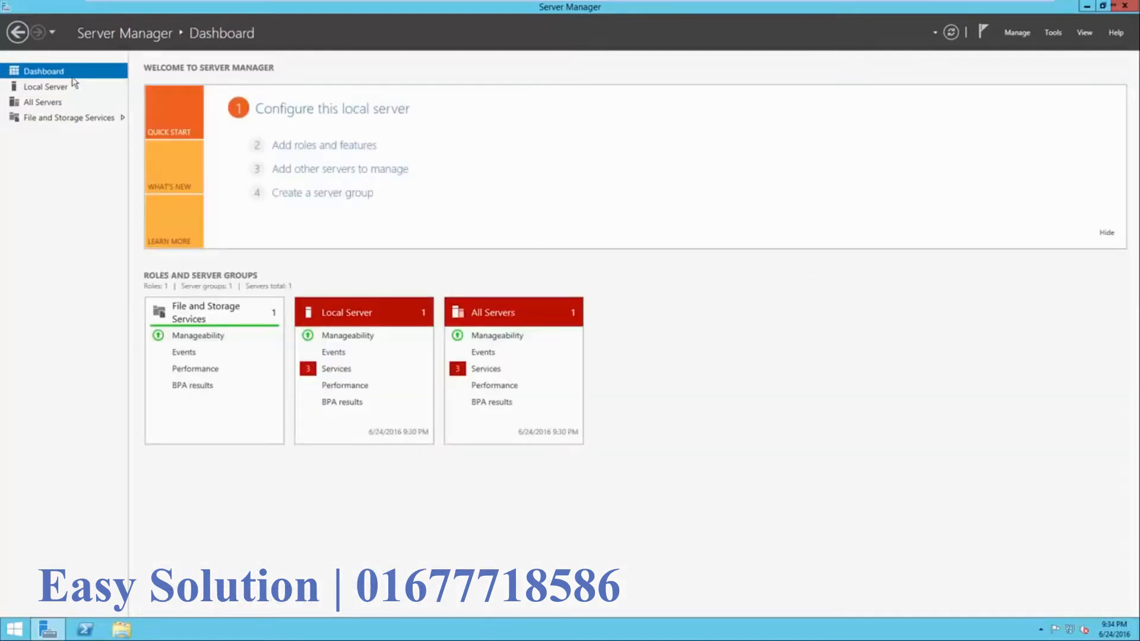
{"action": "left_click", "coordinate": [292, 150]}
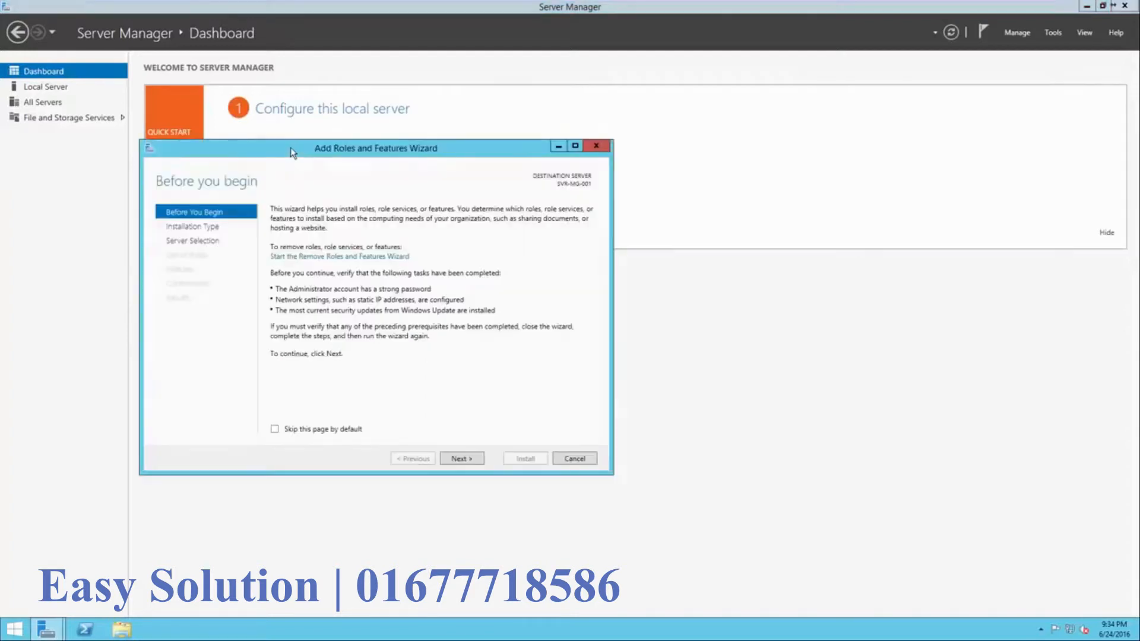
{"action": "left_click_drag", "start_coordinate": [295, 148], "coordinate": [499, 149]}
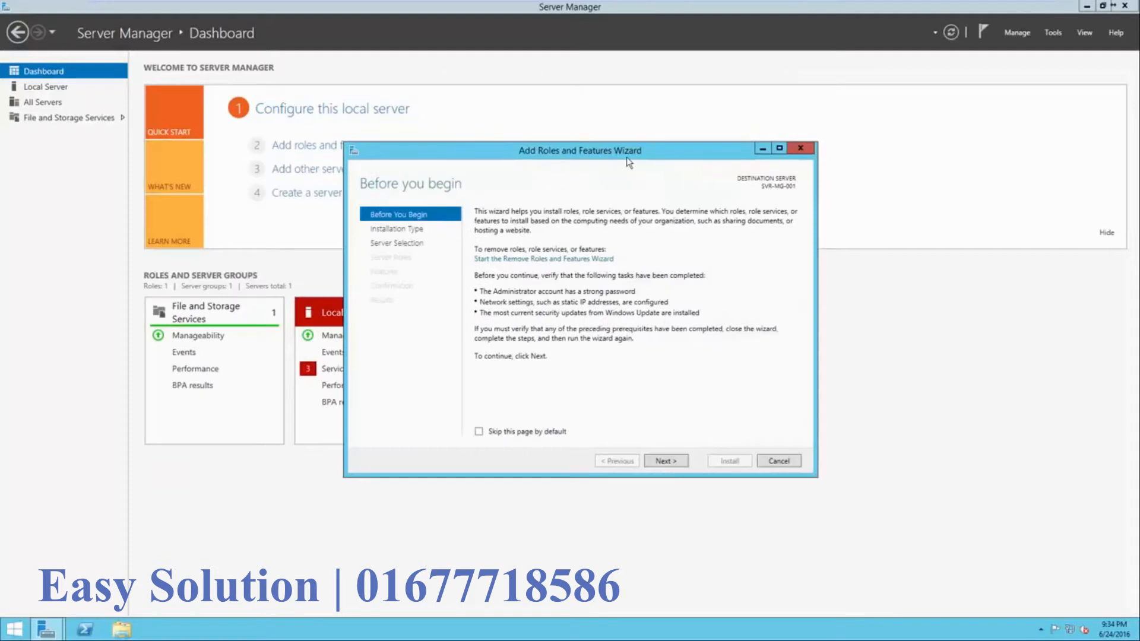
{"action": "left_click", "coordinate": [665, 462]}
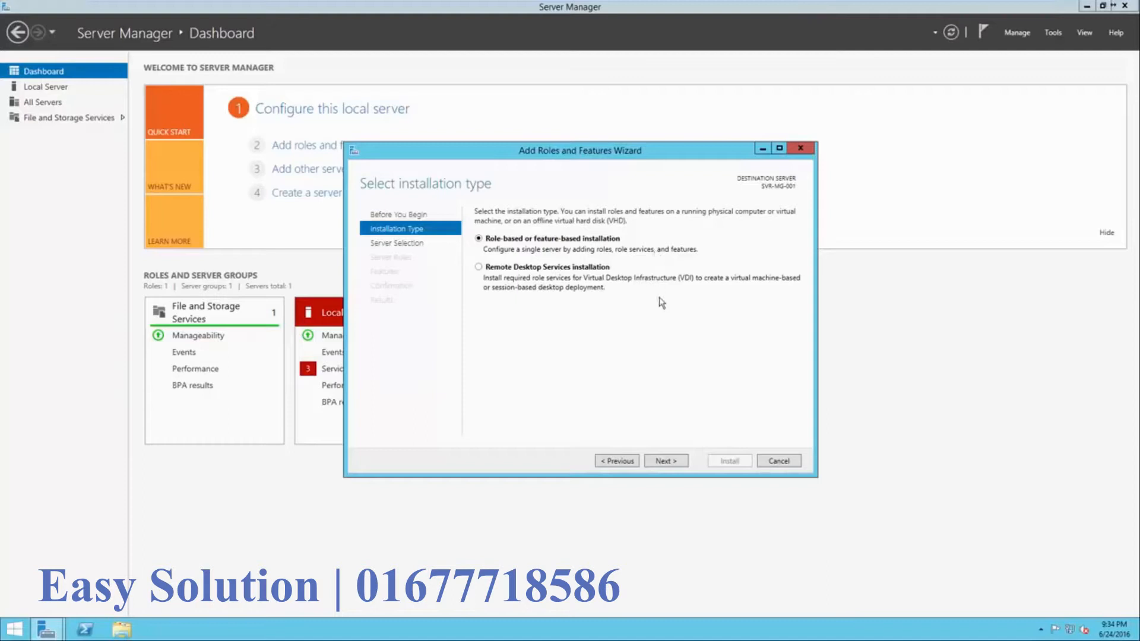
{"action": "left_click", "coordinate": [670, 469]}
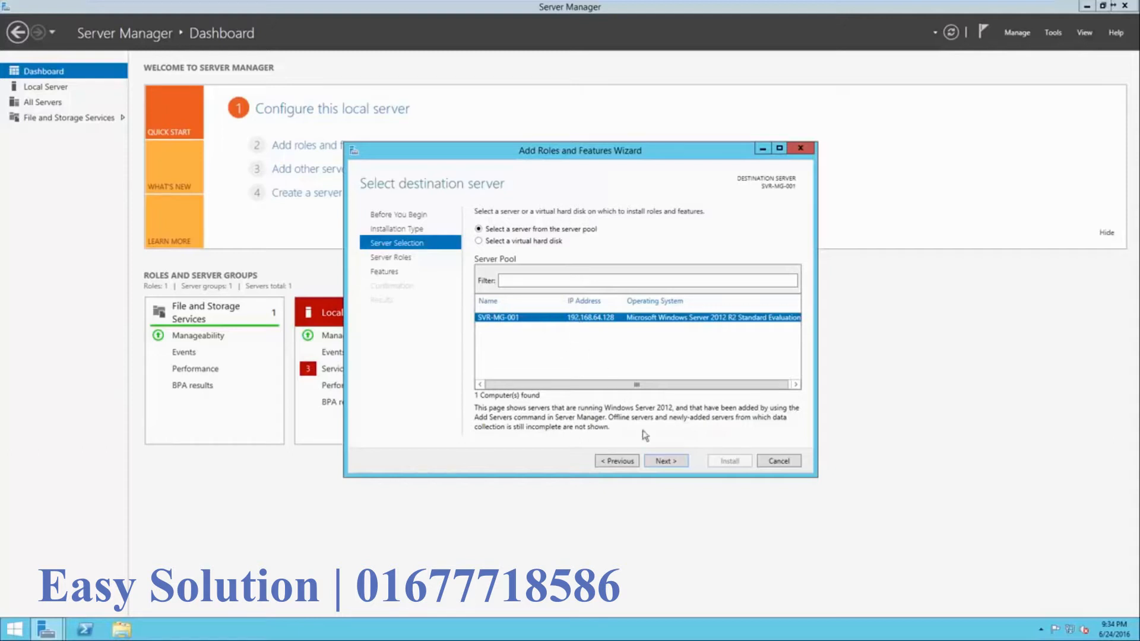
{"action": "left_click", "coordinate": [657, 463]}
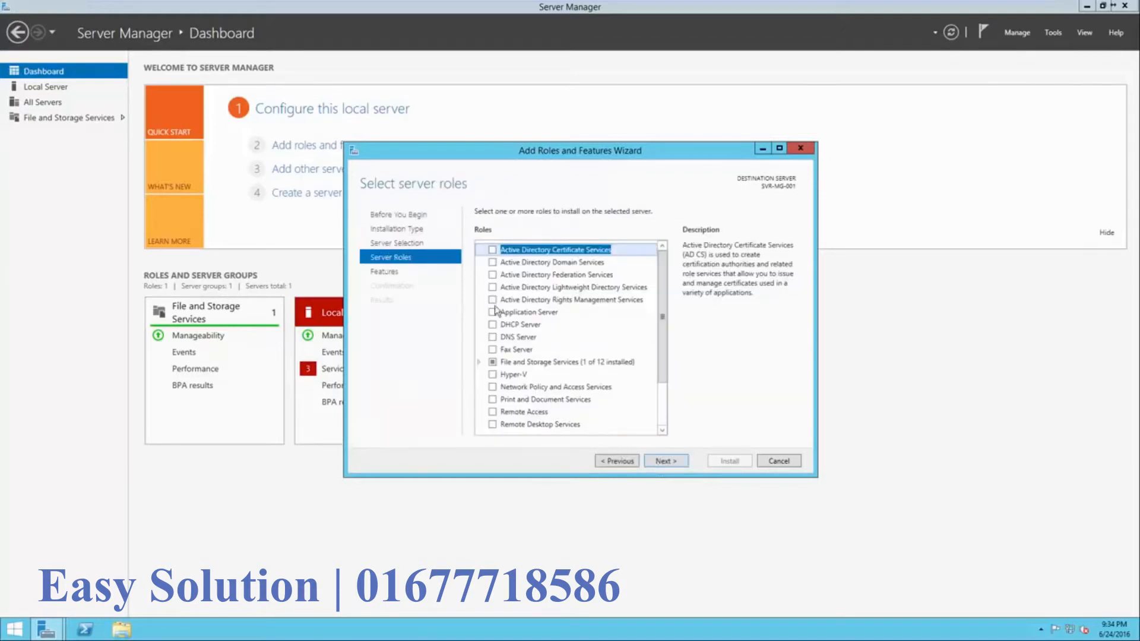
- Select Active Directory Domain Services and Group Policy Management, then advance to Confirmation
{"action": "left_click", "coordinate": [491, 263]}
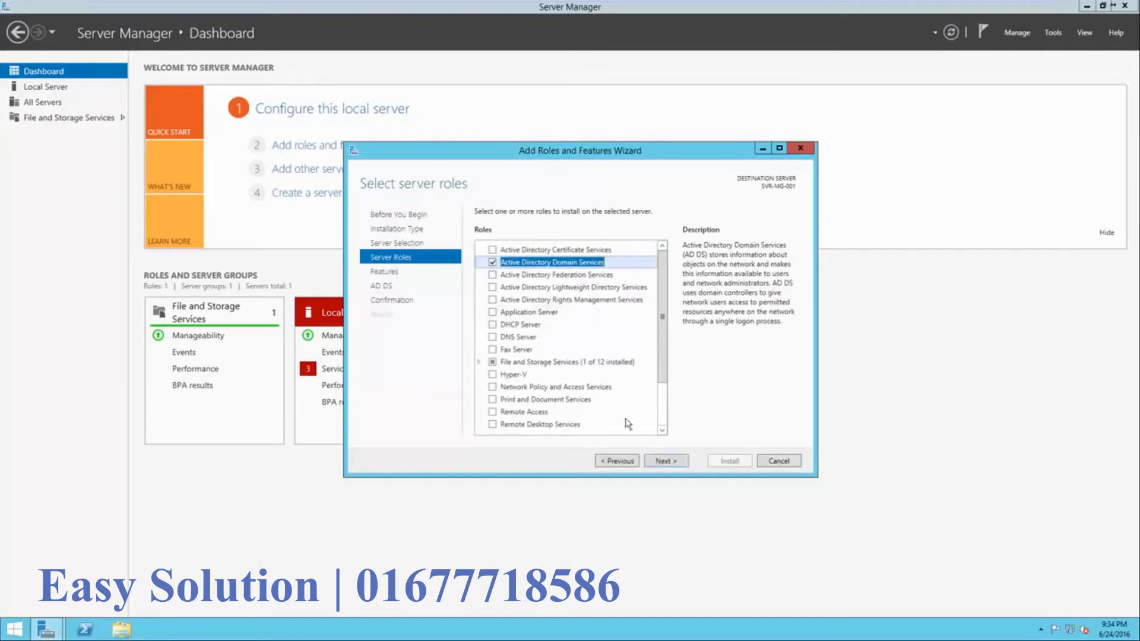
{"action": "left_click", "coordinate": [661, 462]}
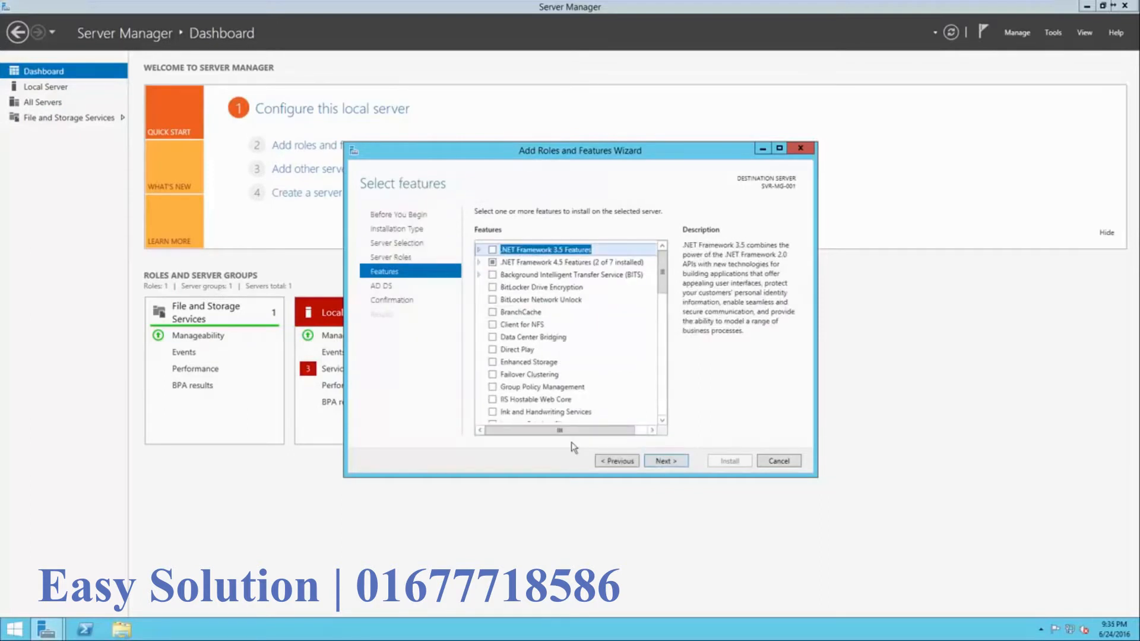
{"action": "left_click", "coordinate": [493, 388]}
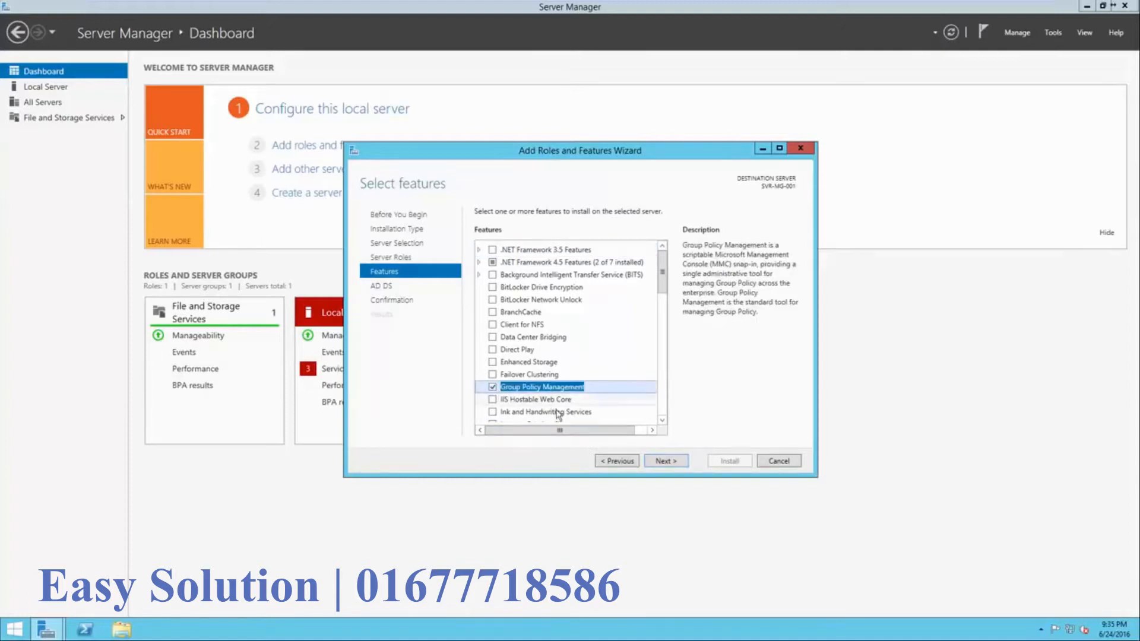
{"action": "left_click", "coordinate": [666, 461]}
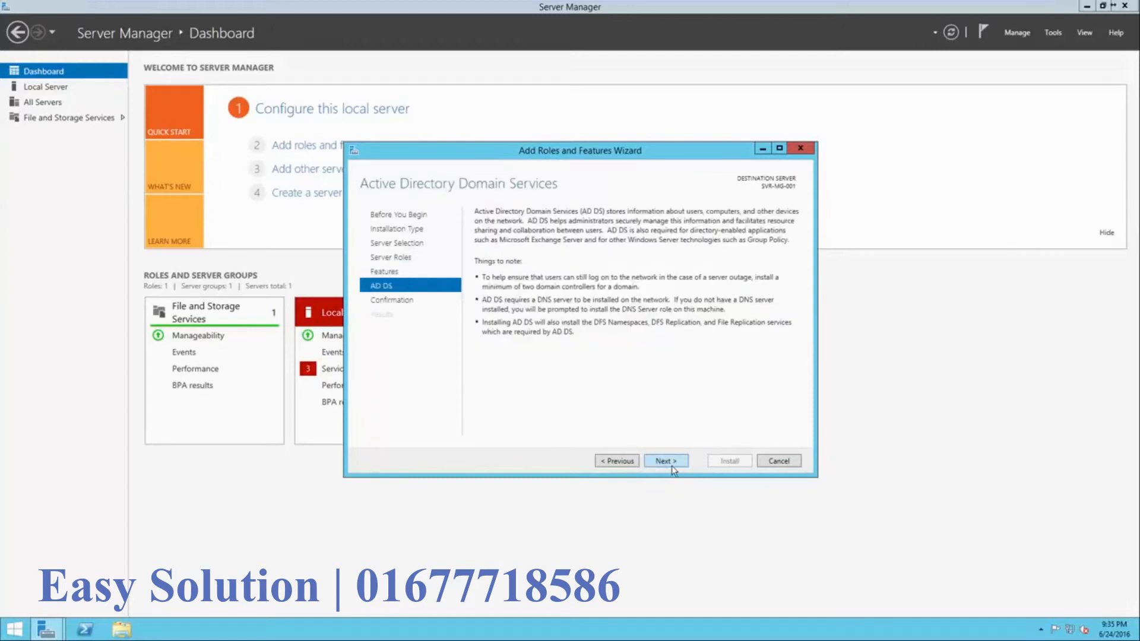
{"action": "left_click", "coordinate": [672, 466]}
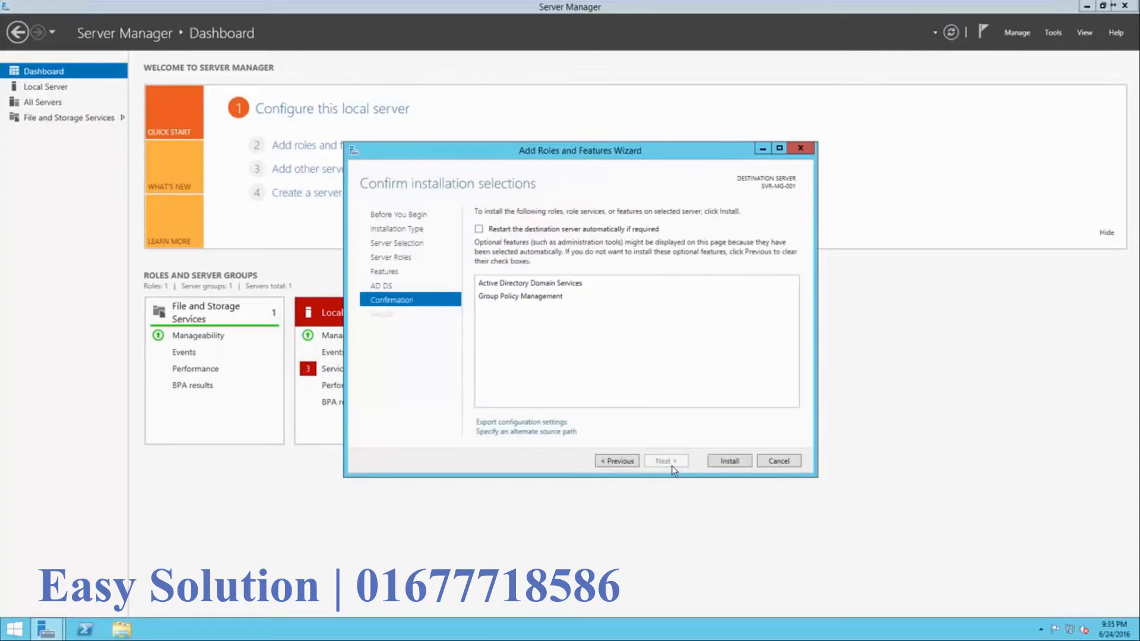
{"action": "left_click", "coordinate": [712, 462]}
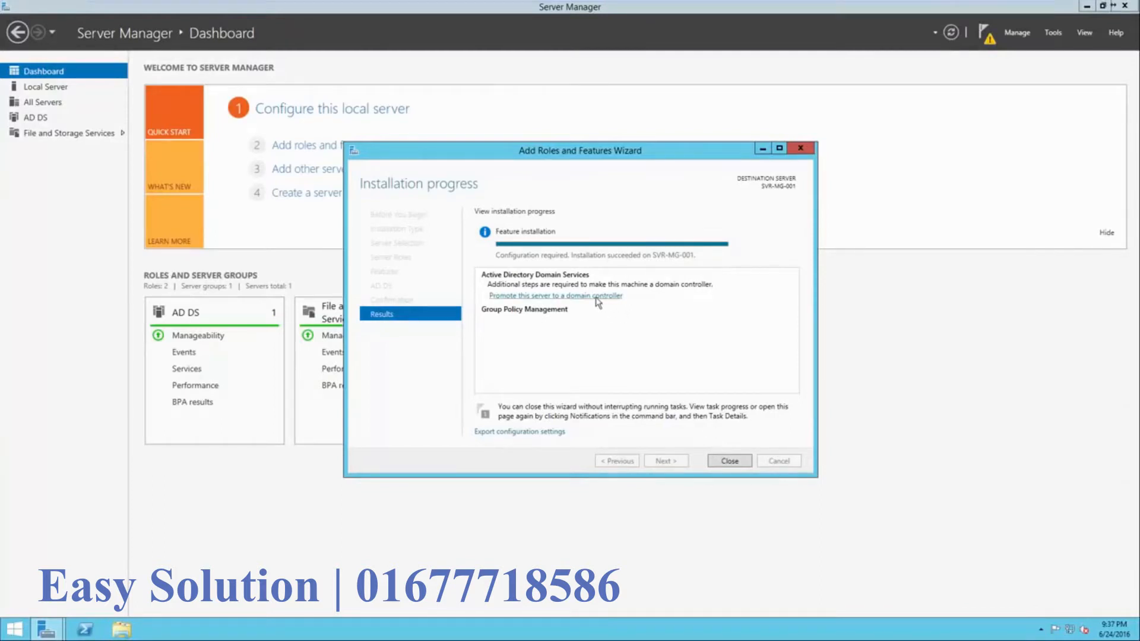
- Launch the AD DS Configuration Wizard, centre it, and select 'Add a new forest'
{"action": "left_click", "coordinate": [541, 296]}
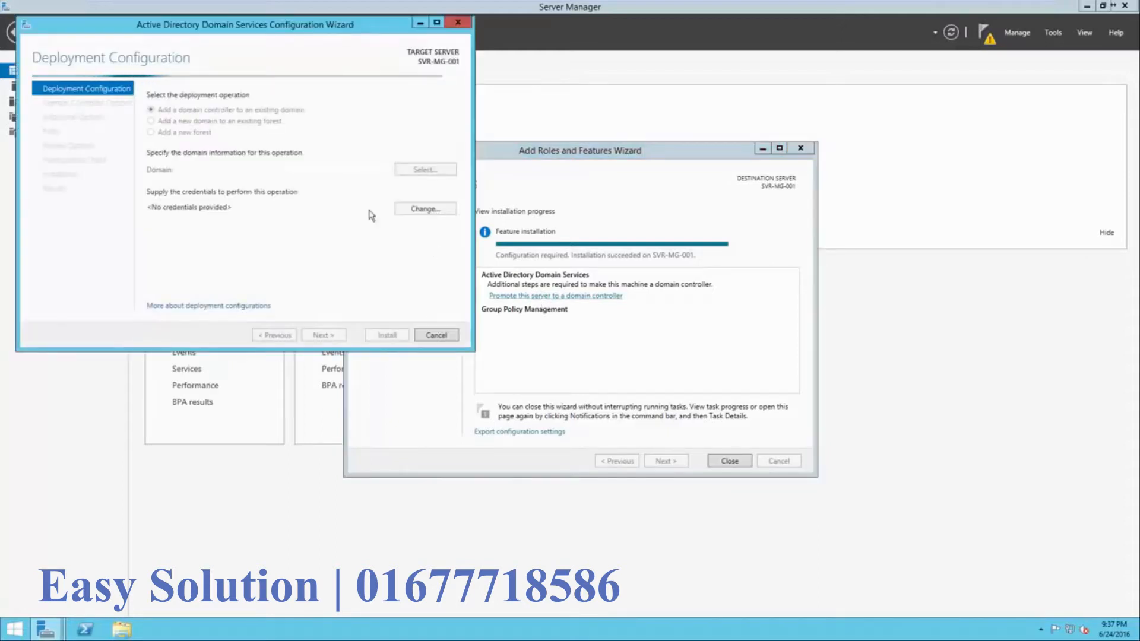
{"action": "left_click_drag", "start_coordinate": [259, 24], "coordinate": [596, 148]}
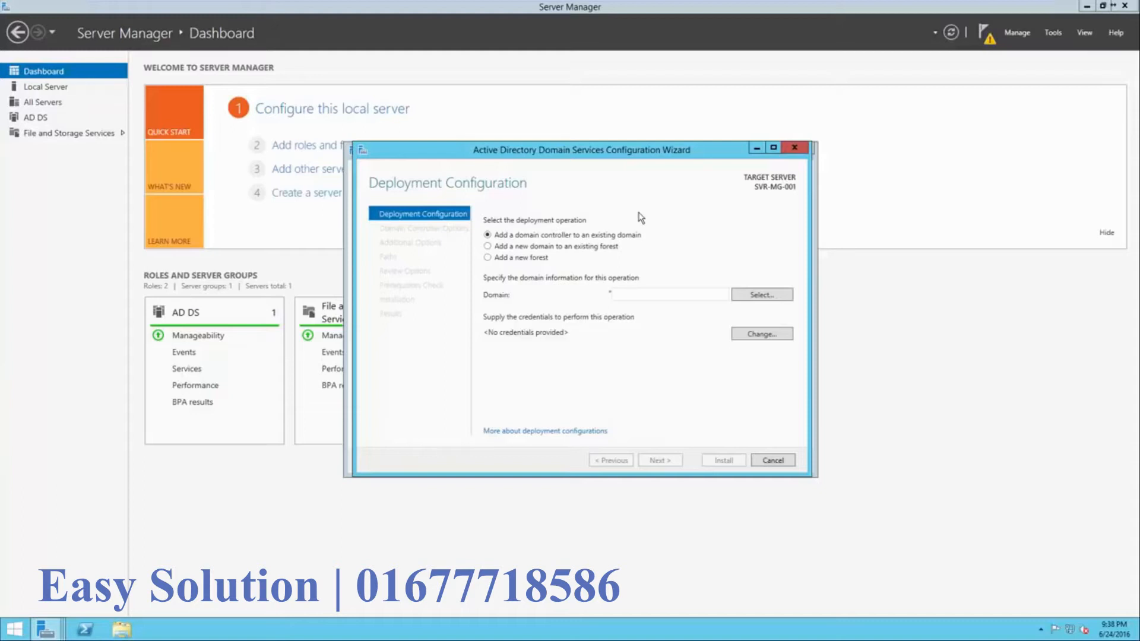
{"action": "left_click", "coordinate": [524, 261]}
- Replace the mistaken google.com with root domain name test.local and continue
{"action": "left_click", "coordinate": [634, 299]}
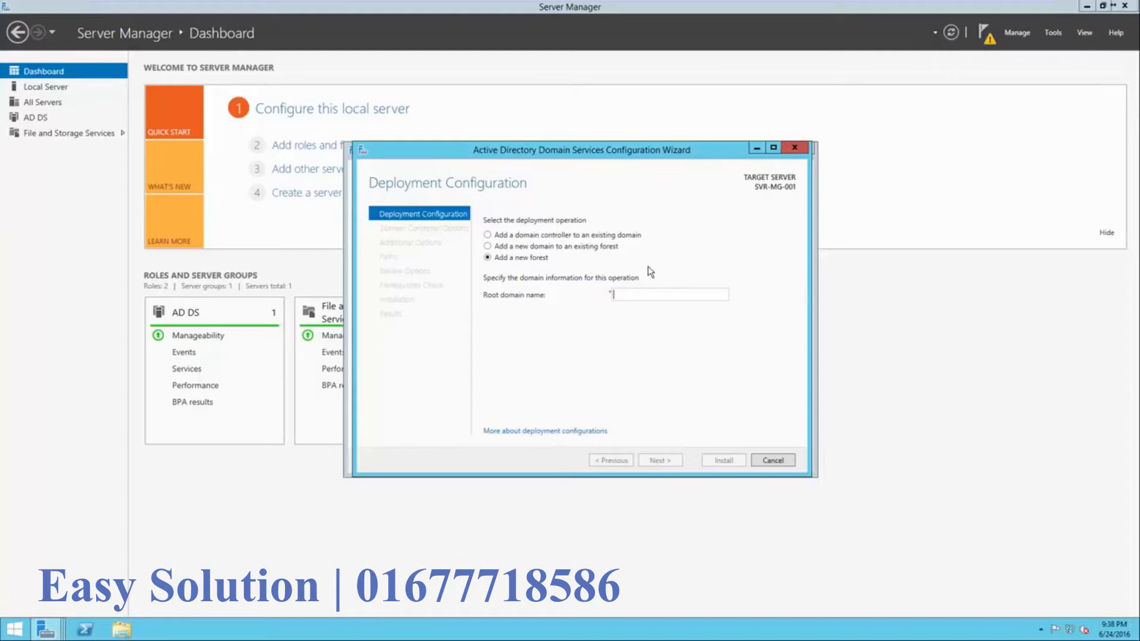
{"action": "type", "text": "google.com"}
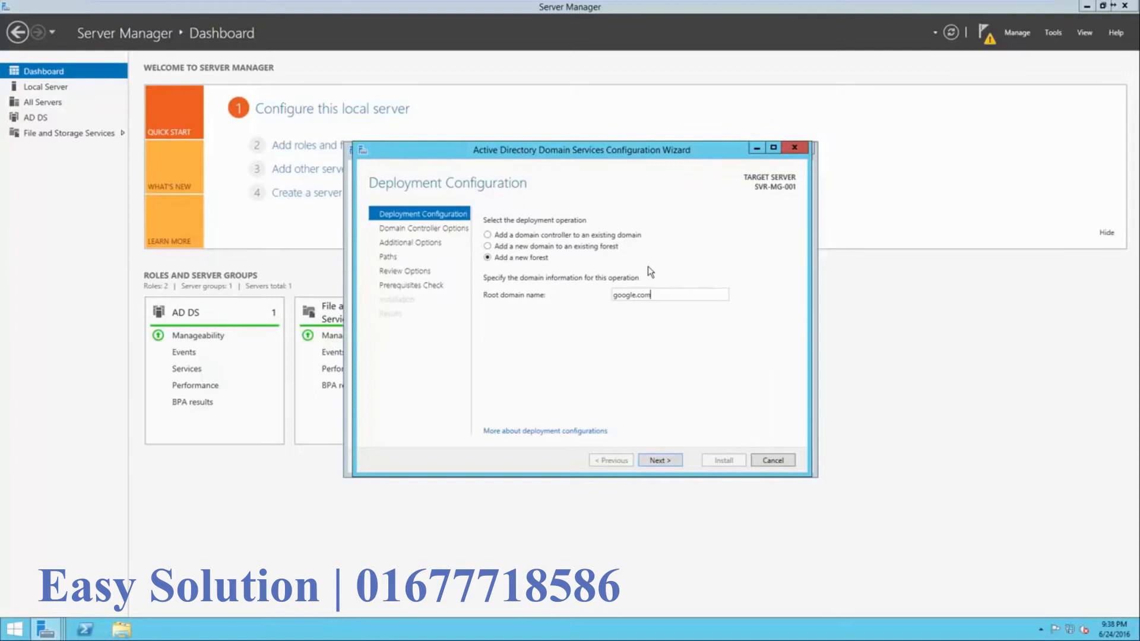
{"action": "left_click_drag", "start_coordinate": [653, 295], "coordinate": [613, 300]}
{"action": "key", "text": "BackSpace"}
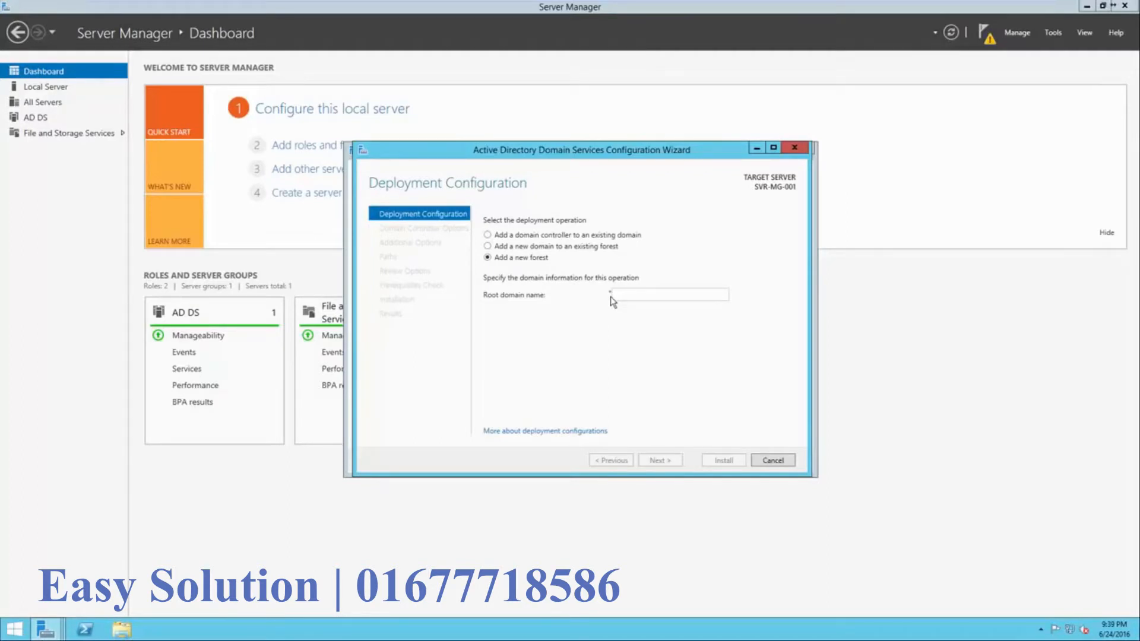
{"action": "type", "text": "test.local"}
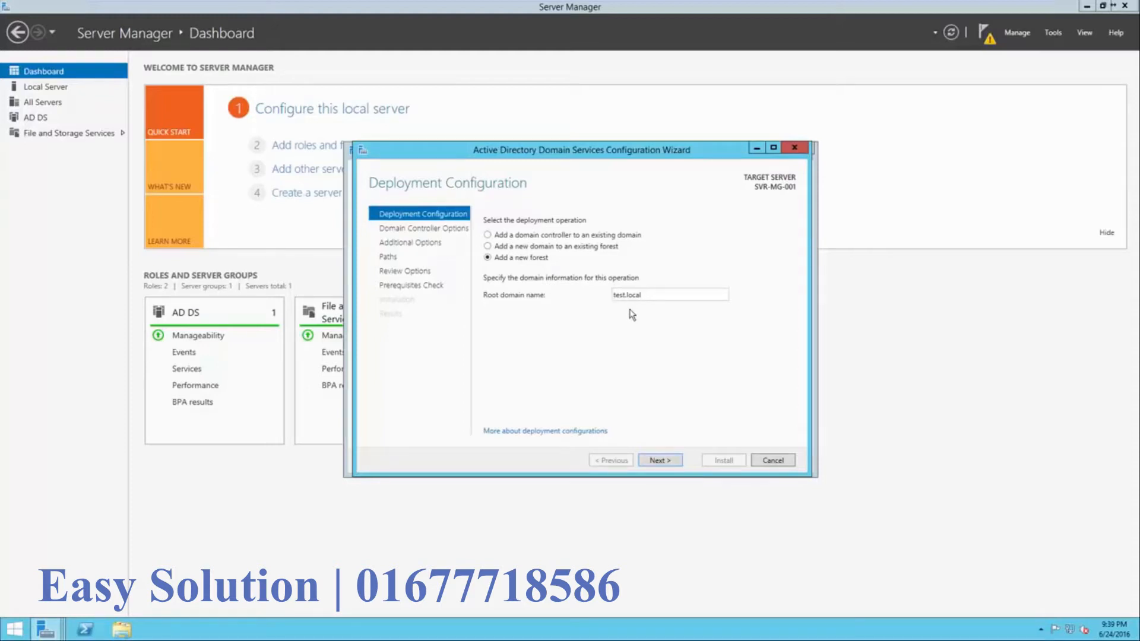
{"action": "left_click", "coordinate": [667, 461]}
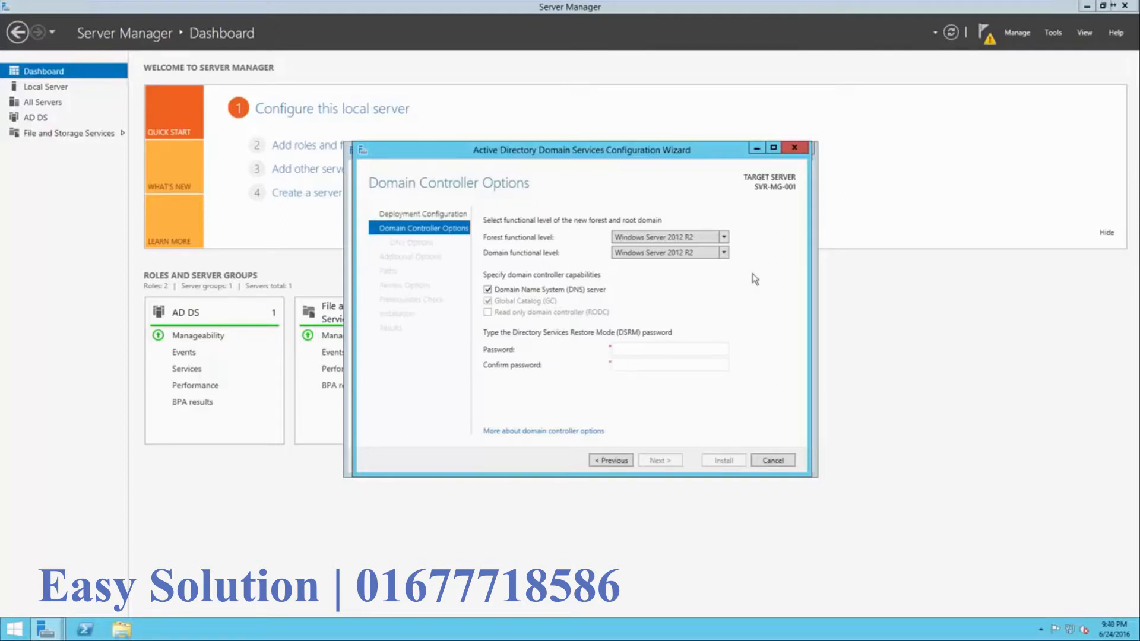
- Keep the Windows Server 2012 R2 forest level, enter and confirm the DSRM password, and continue
{"action": "left_click", "coordinate": [725, 238]}
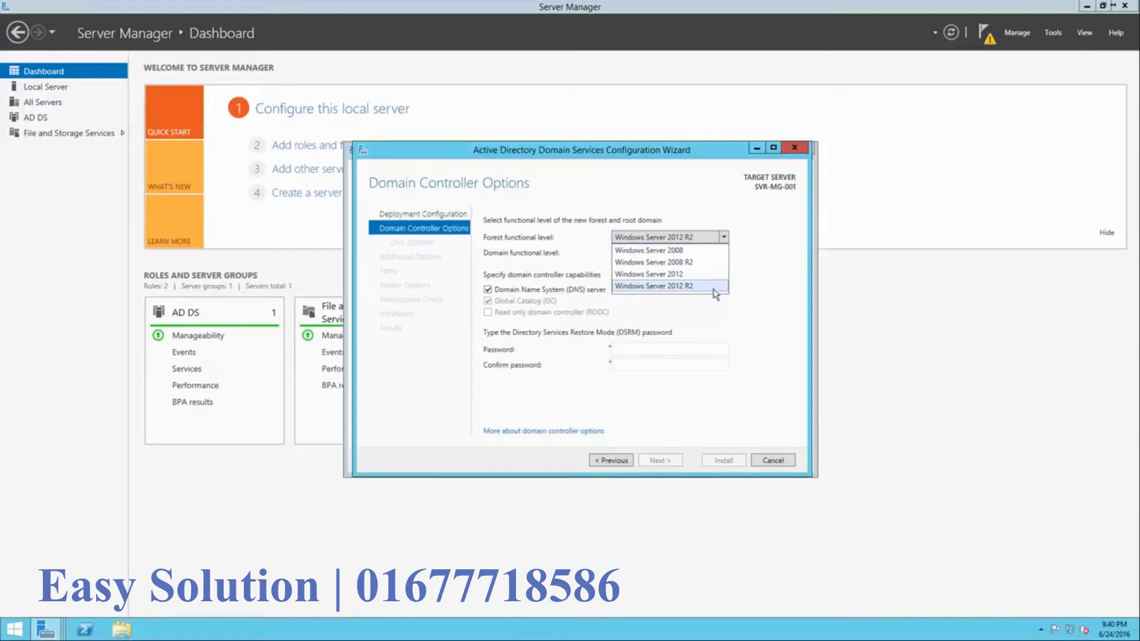
{"action": "left_click", "coordinate": [757, 284]}
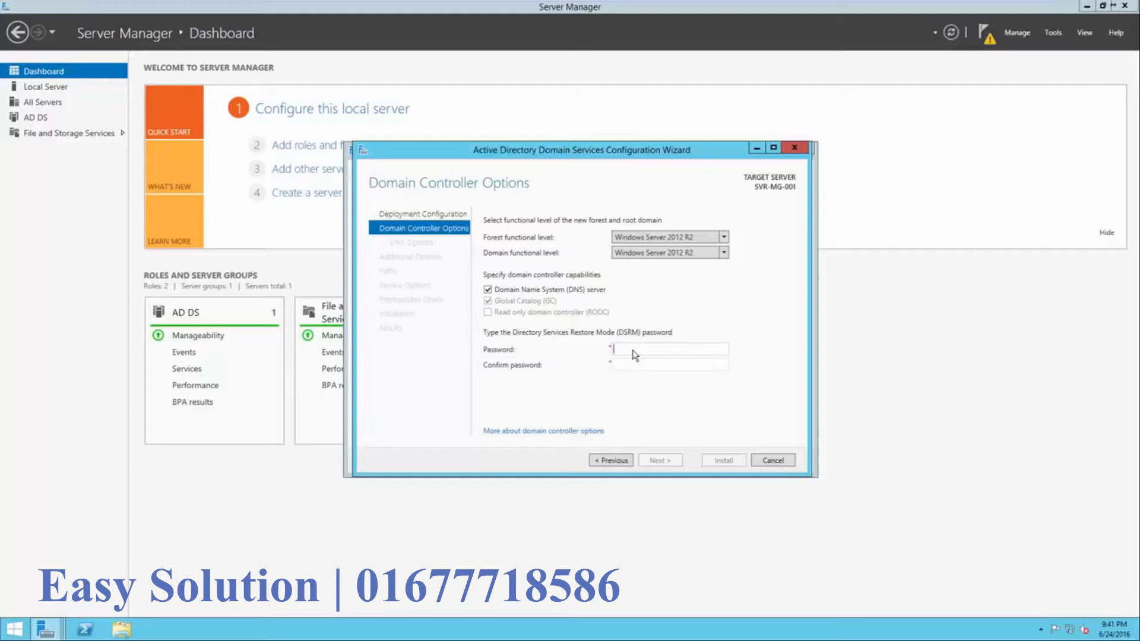
{"action": "type", "text": "P@ssw0rd123456P@ssw0rd123456"}
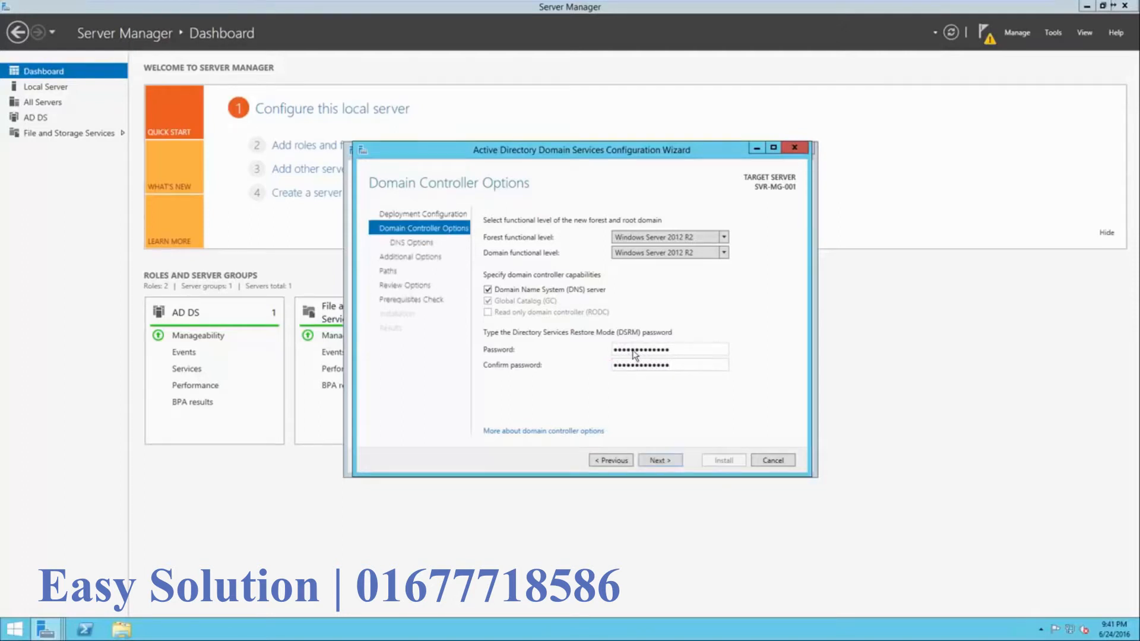
{"action": "left_click", "coordinate": [659, 460]}
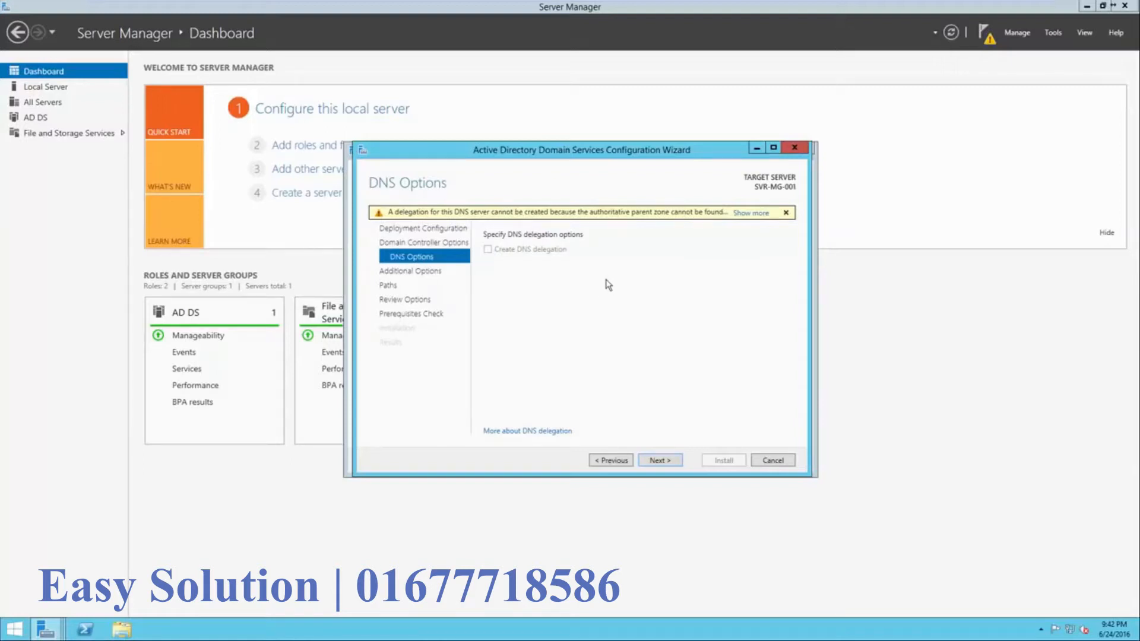
- Accept the DNS options, NetBIOS name TEST and default paths, review, and run the prerequisites check
{"action": "left_click", "coordinate": [654, 461]}
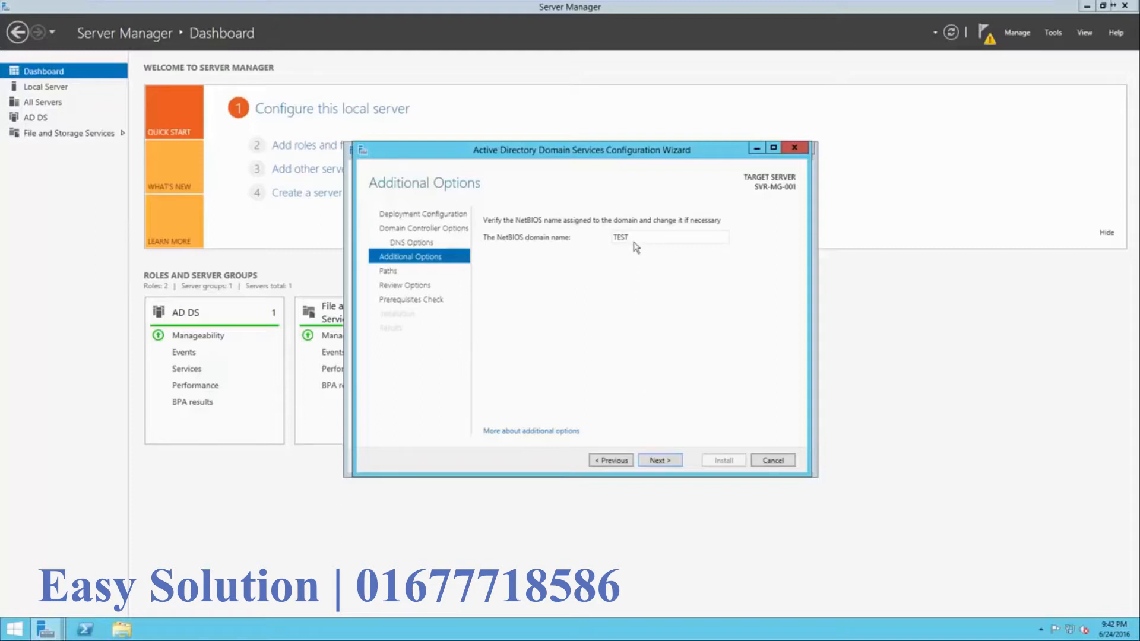
{"action": "left_click", "coordinate": [653, 461]}
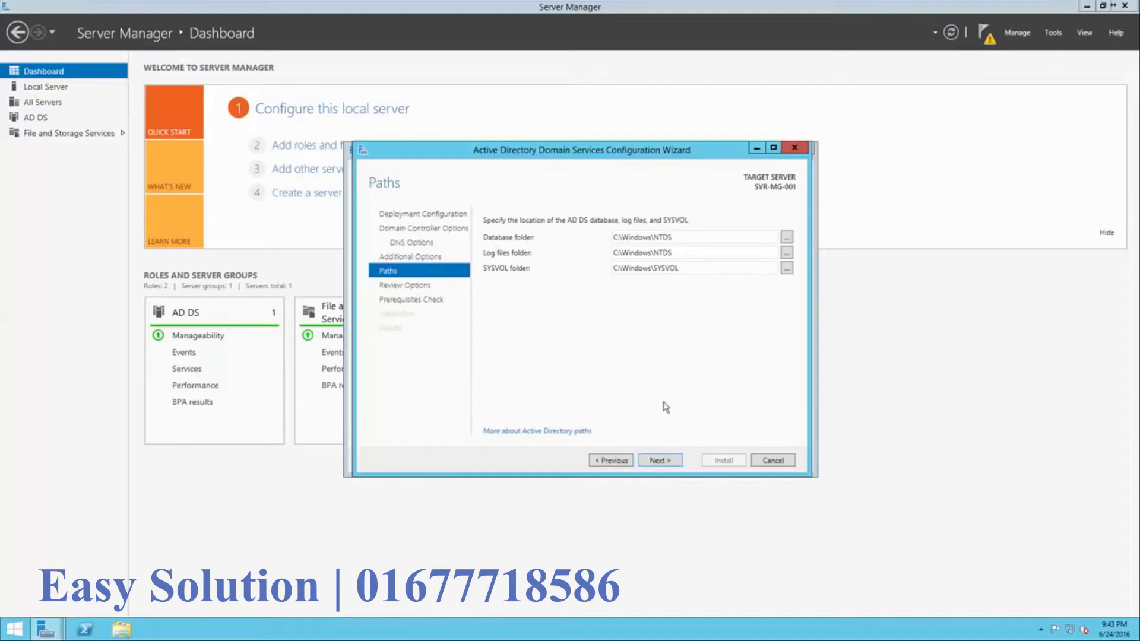
{"action": "left_click", "coordinate": [661, 461]}
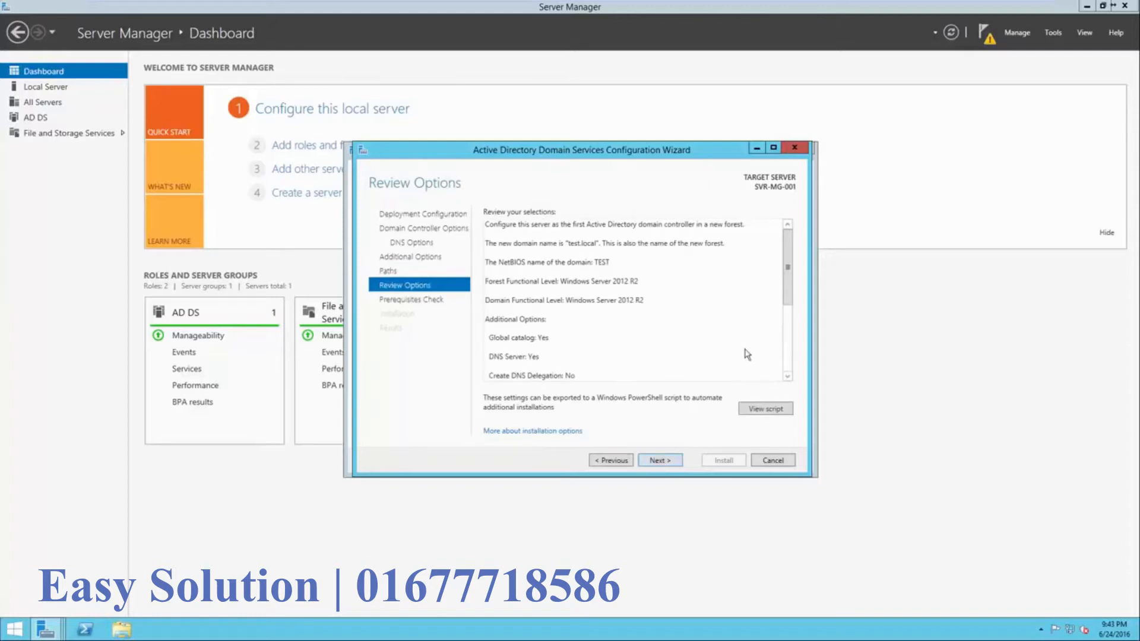
{"action": "left_click_drag", "start_coordinate": [786, 294], "coordinate": [782, 371]}
{"action": "key", "text": "Return"}
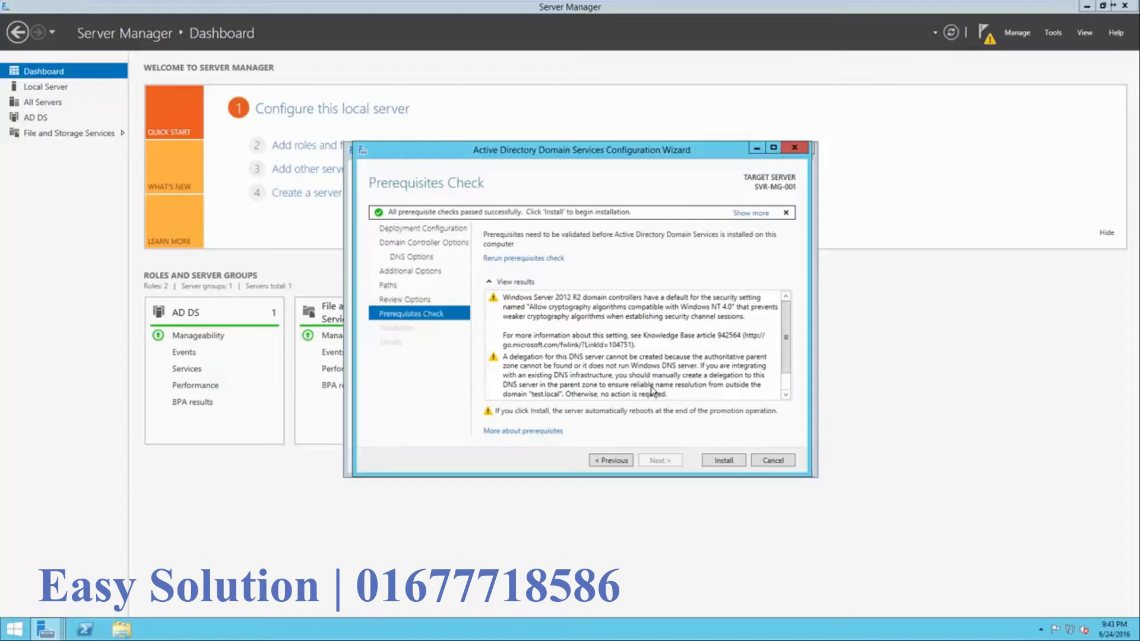
- Read the DNS delegation warning and all-checks-passed message, then start the domain controller installation
{"action": "left_click", "coordinate": [608, 339]}
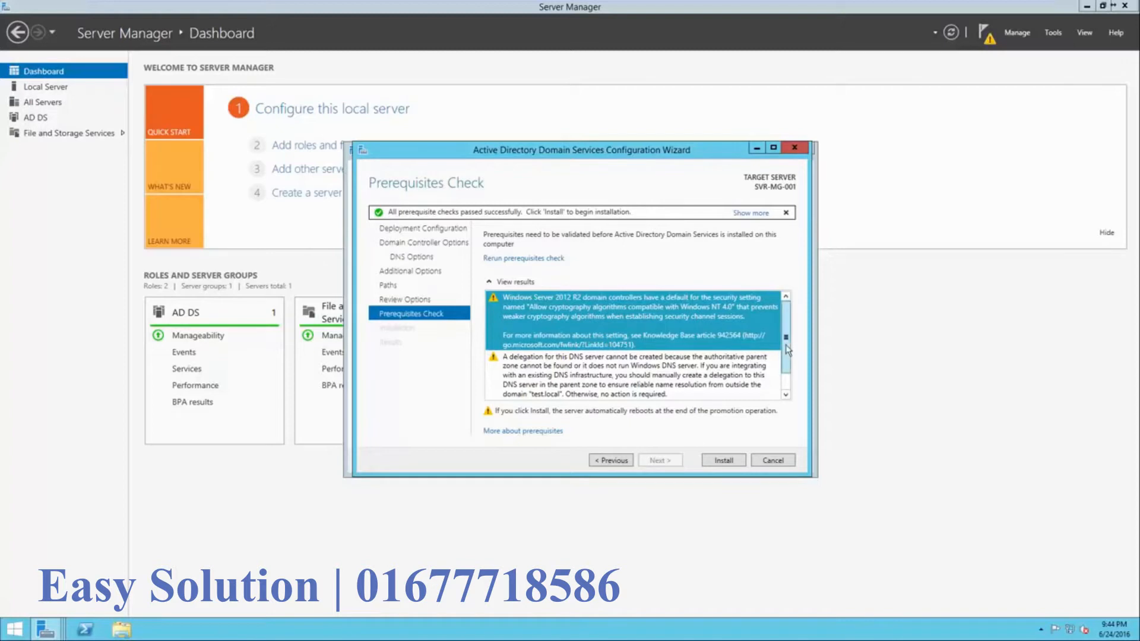
{"action": "scroll", "coordinate": [788, 371], "scroll_direction": "down", "scroll_amount": 2}
{"action": "left_click", "coordinate": [735, 366]}
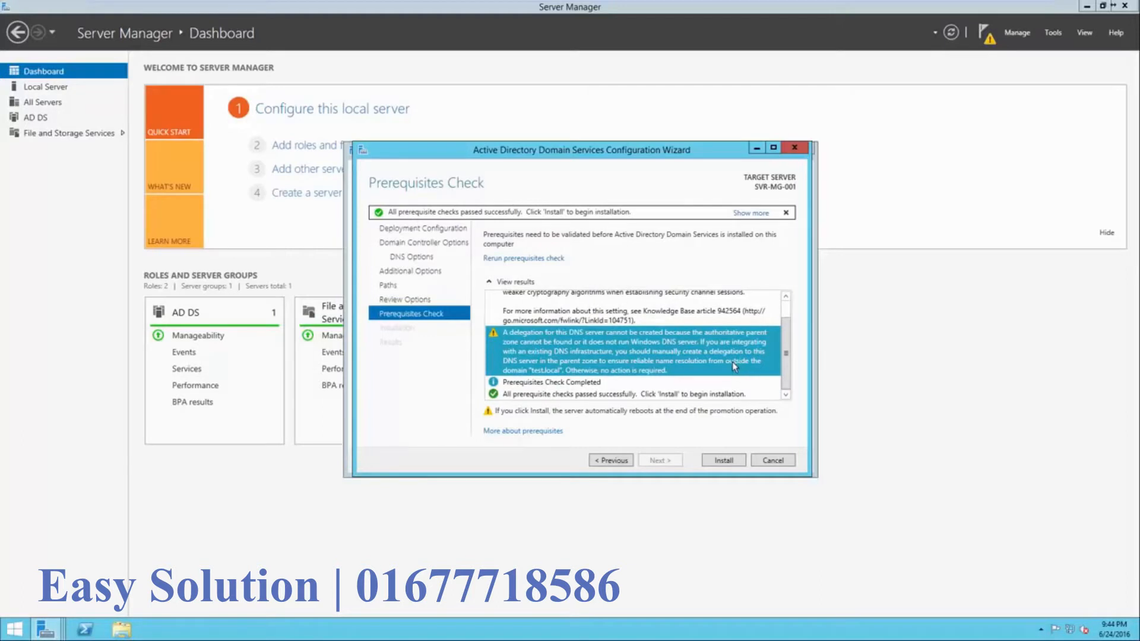
{"action": "left_click", "coordinate": [669, 386]}
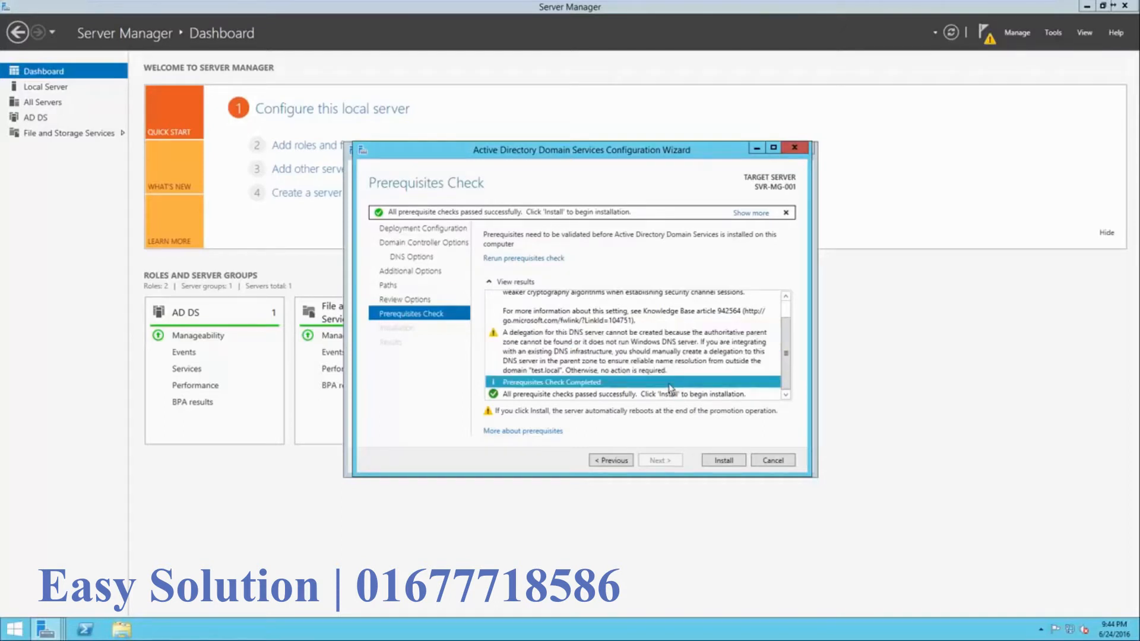
{"action": "left_click", "coordinate": [669, 395]}
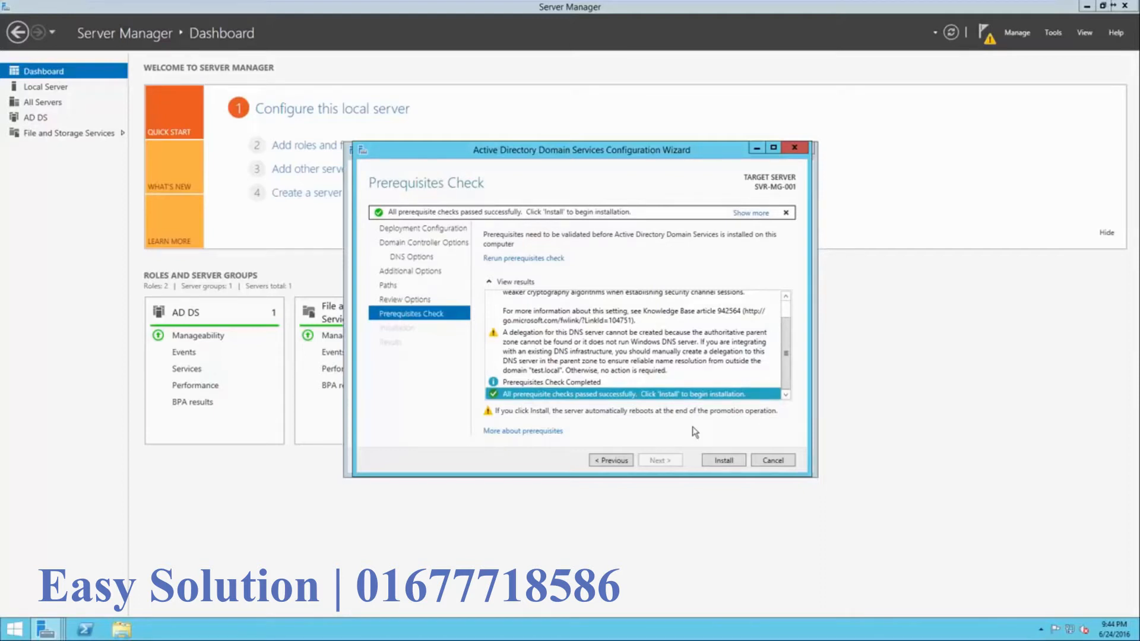
{"action": "left_click", "coordinate": [711, 461]}
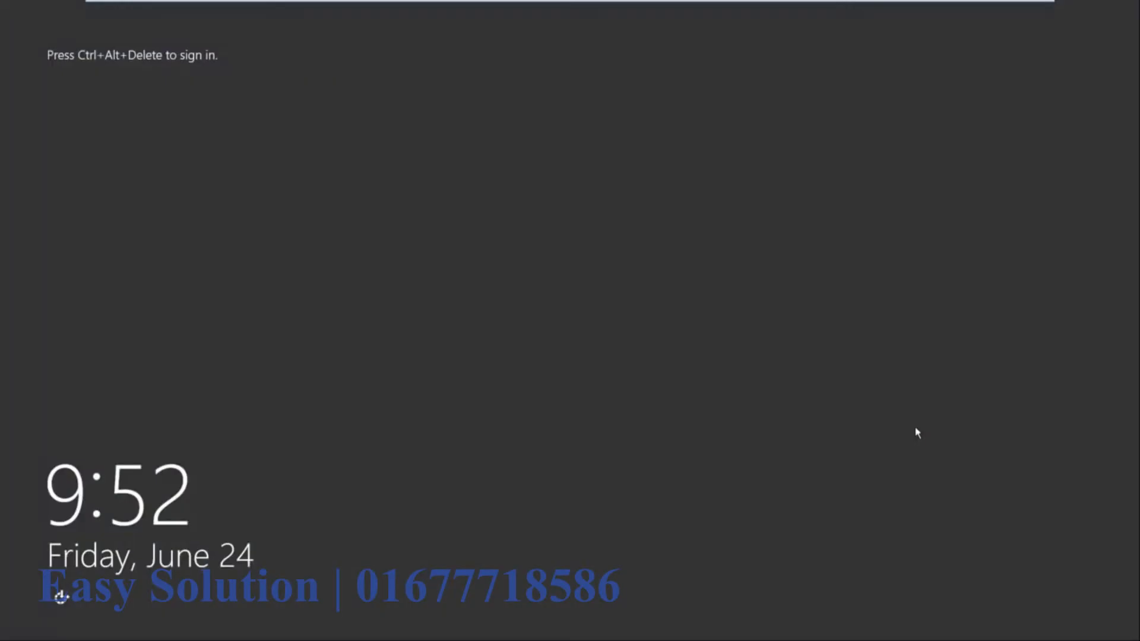
- Sign in as TEST\Administrator after the reboot, then advance to the 'What is Active Directory?' slide
{"action": "key", "text": "ctrl+alt+Delete"}
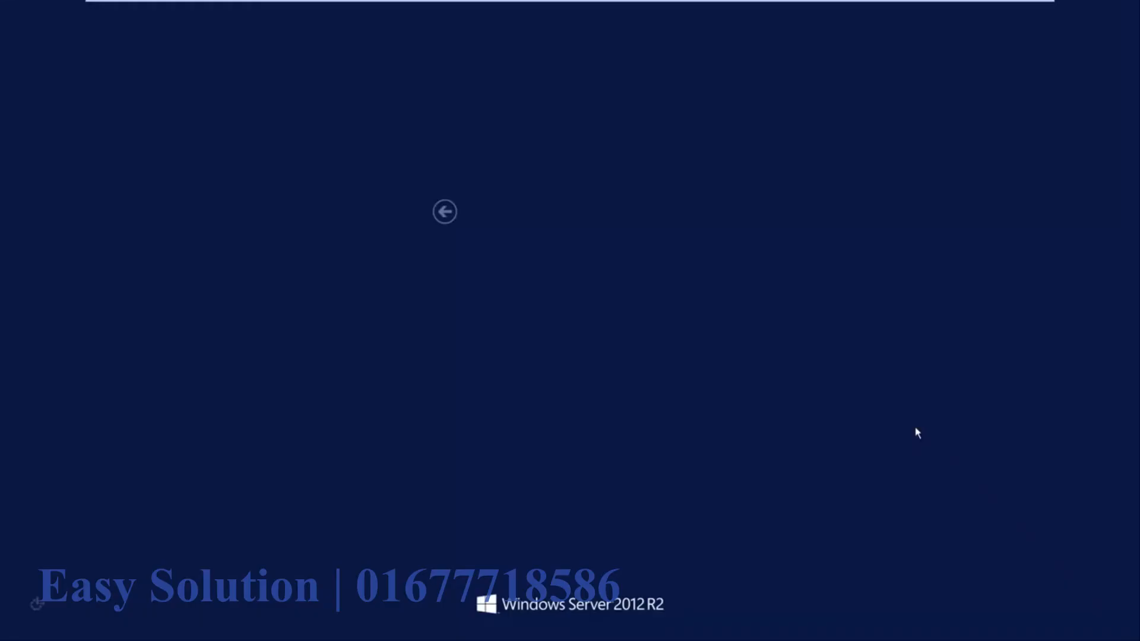
{"action": "left_click", "coordinate": [552, 288]}
{"action": "type", "text": "••••••••••"}
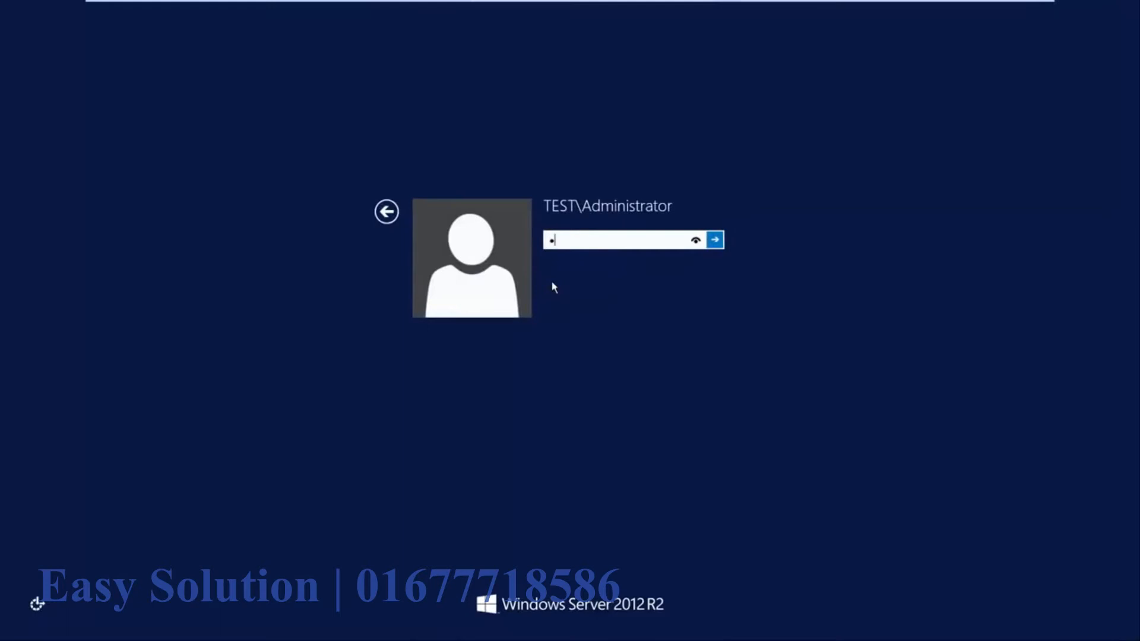
{"action": "type", "text": "•••"}
{"action": "key", "text": "Return"}
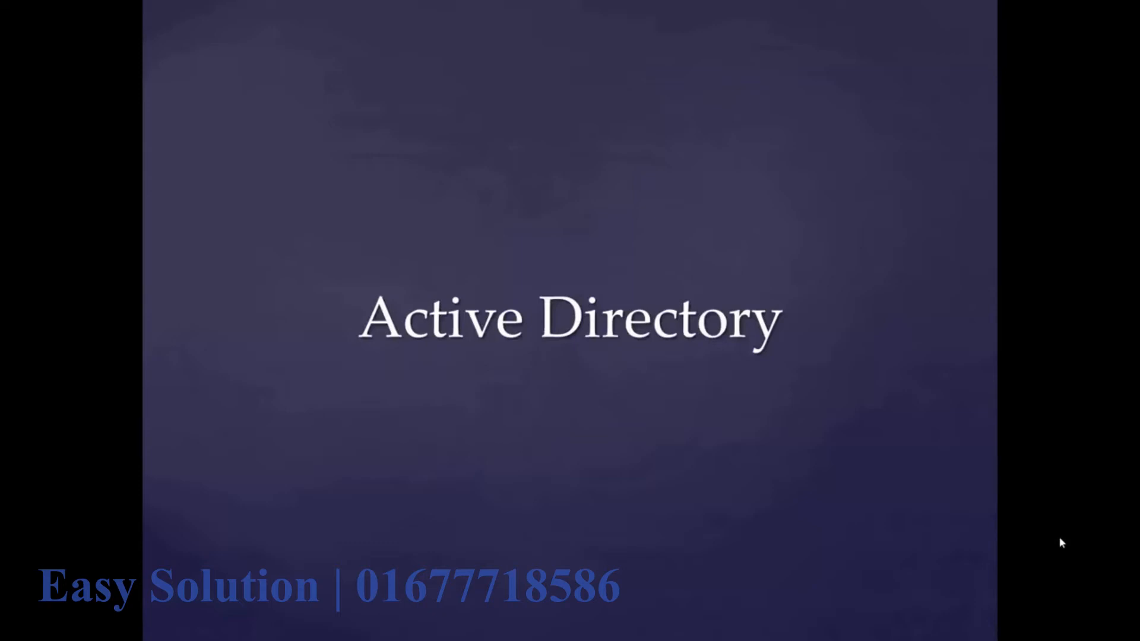
{"action": "left_click", "coordinate": [1060, 538]}
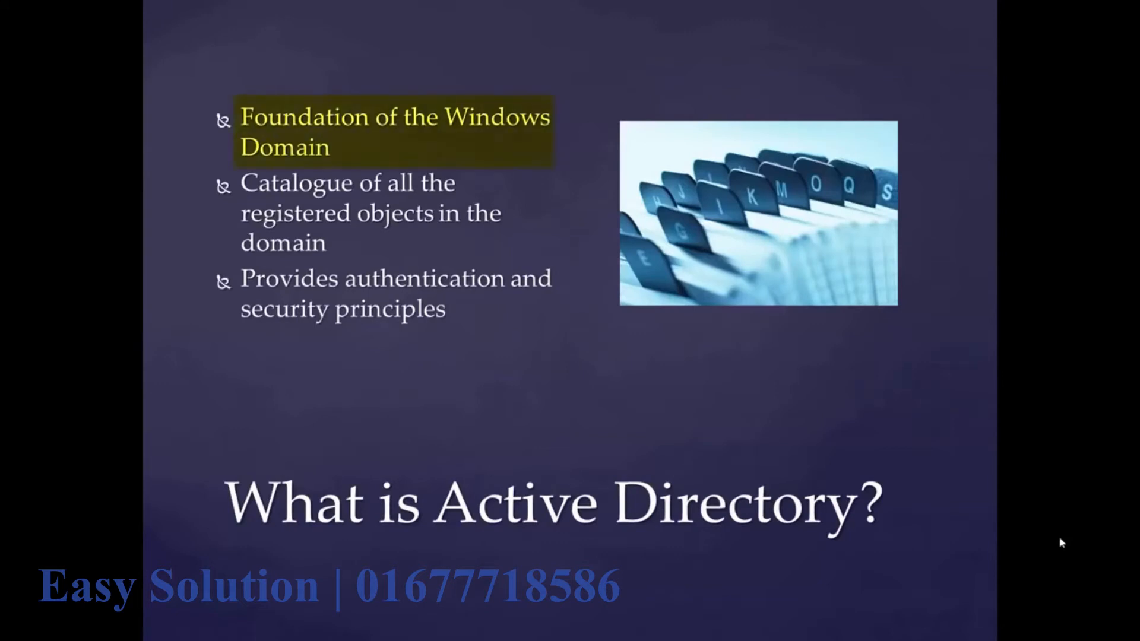
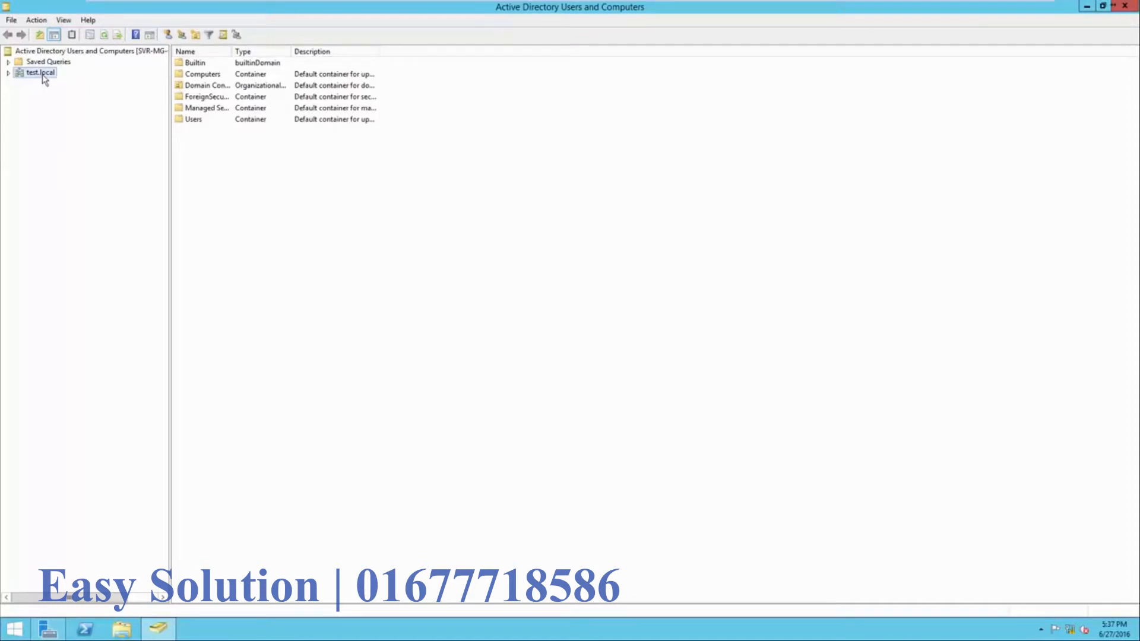
- Expand test.local to show its default containers such as Builtin, Computers and Users
{"action": "left_click", "coordinate": [8, 72]}
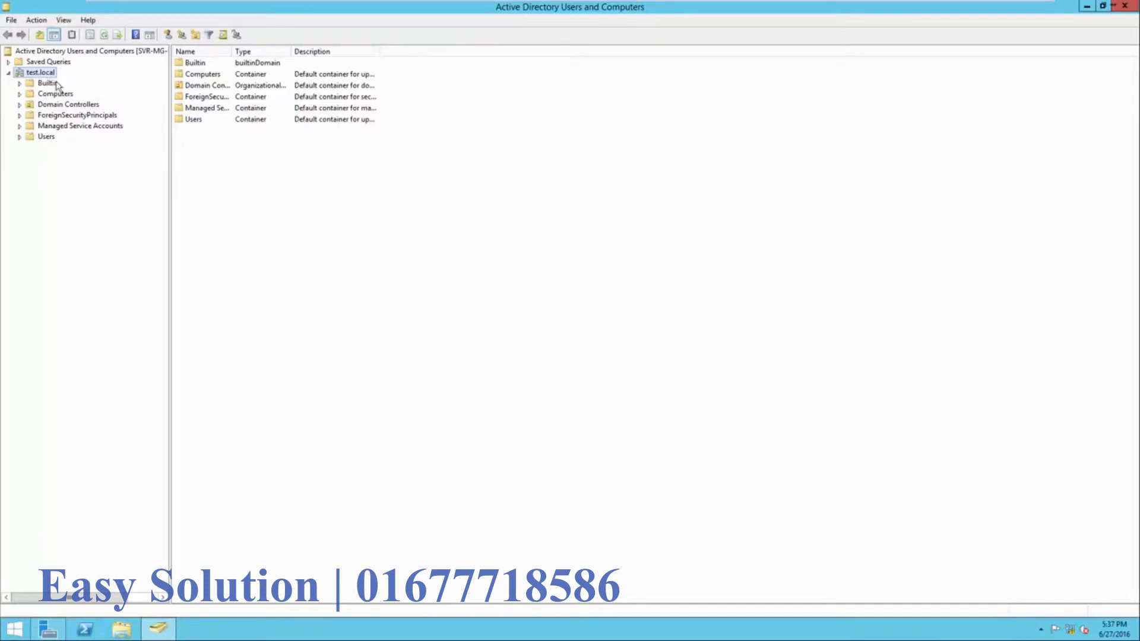
- Create the Headquarters organizational unit in test.local
{"action": "right_click", "coordinate": [225, 187]}
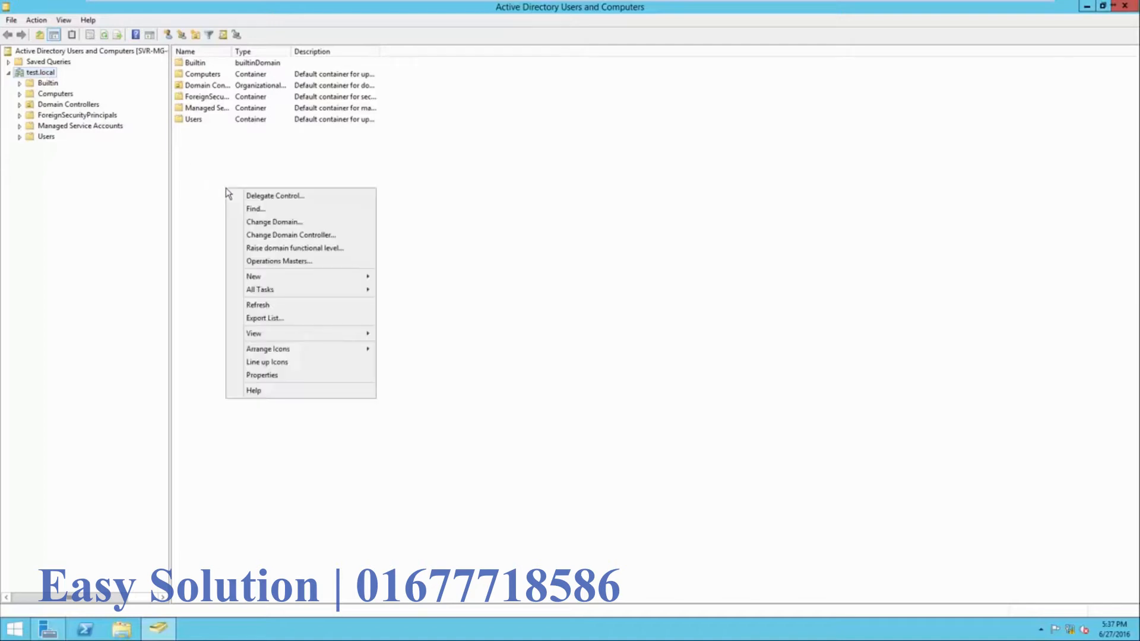
{"action": "mouse_move", "coordinate": [259, 275]}
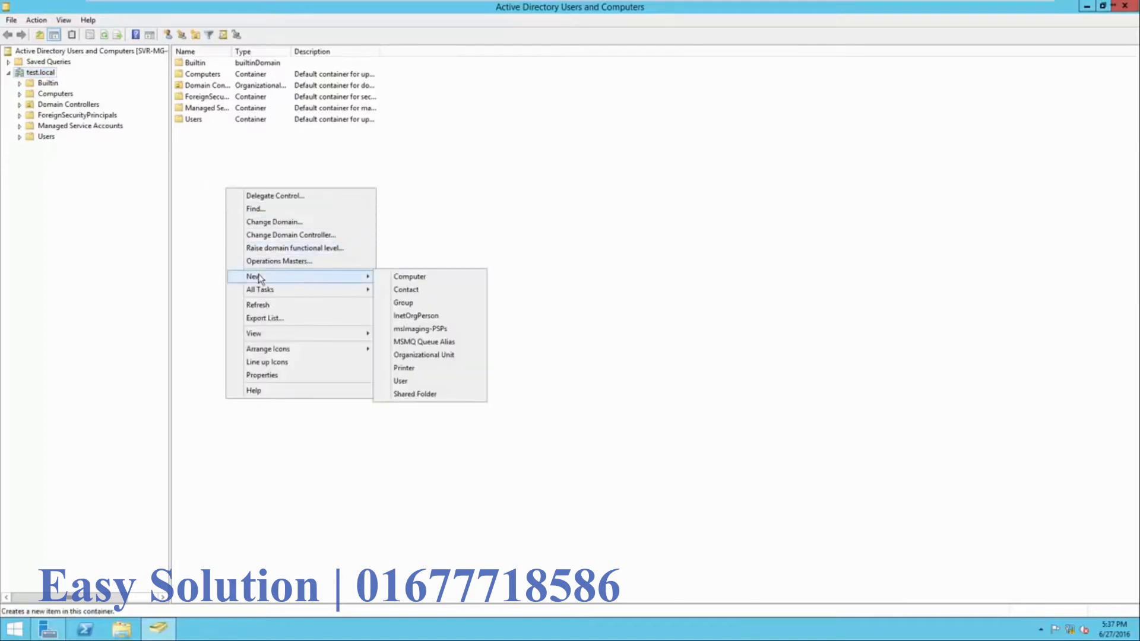
{"action": "left_click", "coordinate": [400, 356]}
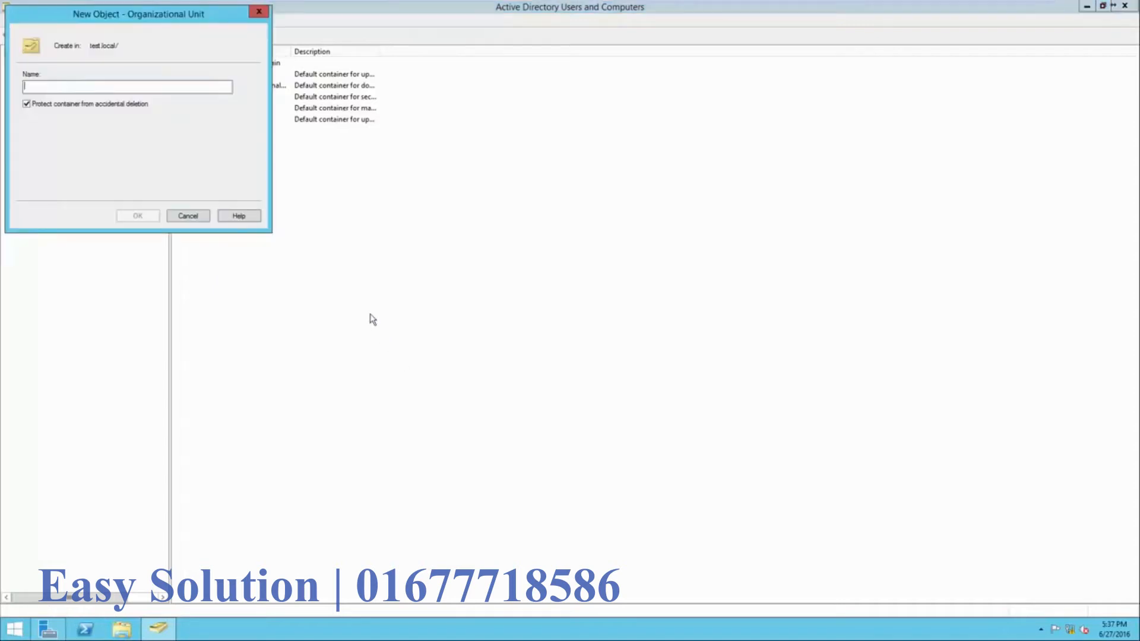
{"action": "type", "text": "Head"}
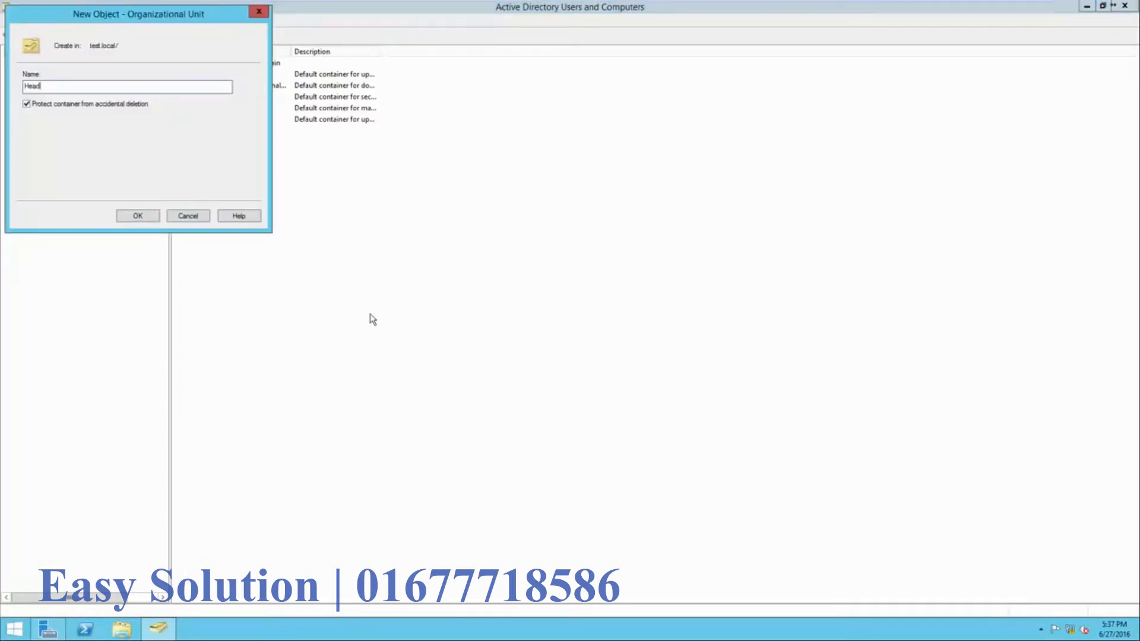
{"action": "type", "text": "quarters"}
{"action": "key", "text": "Return"}
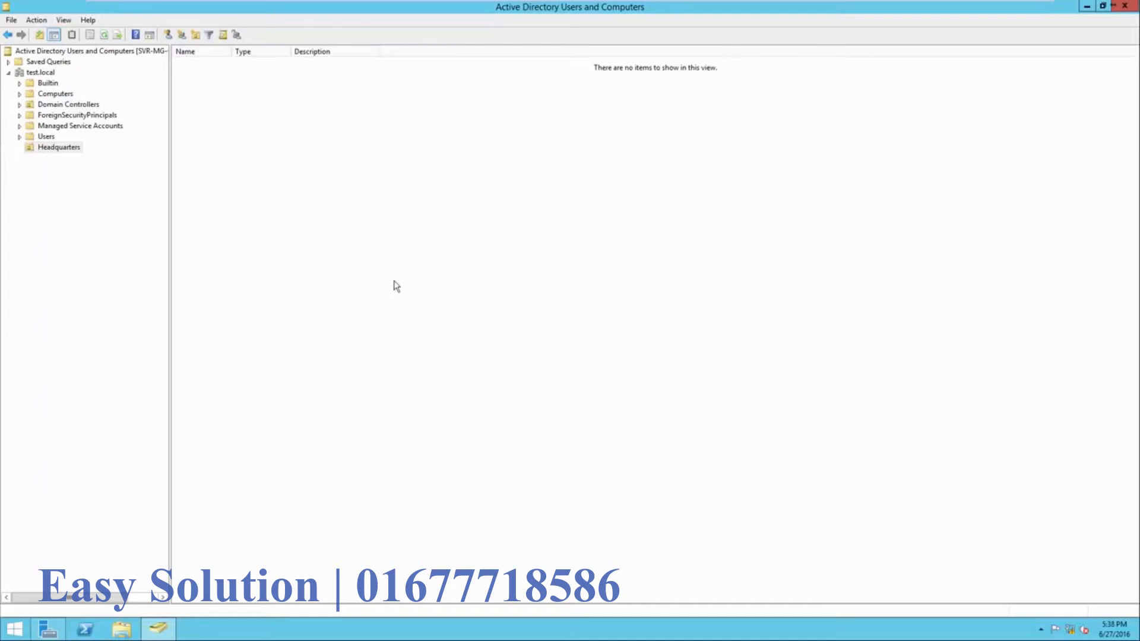
{"action": "left_click", "coordinate": [58, 149]}
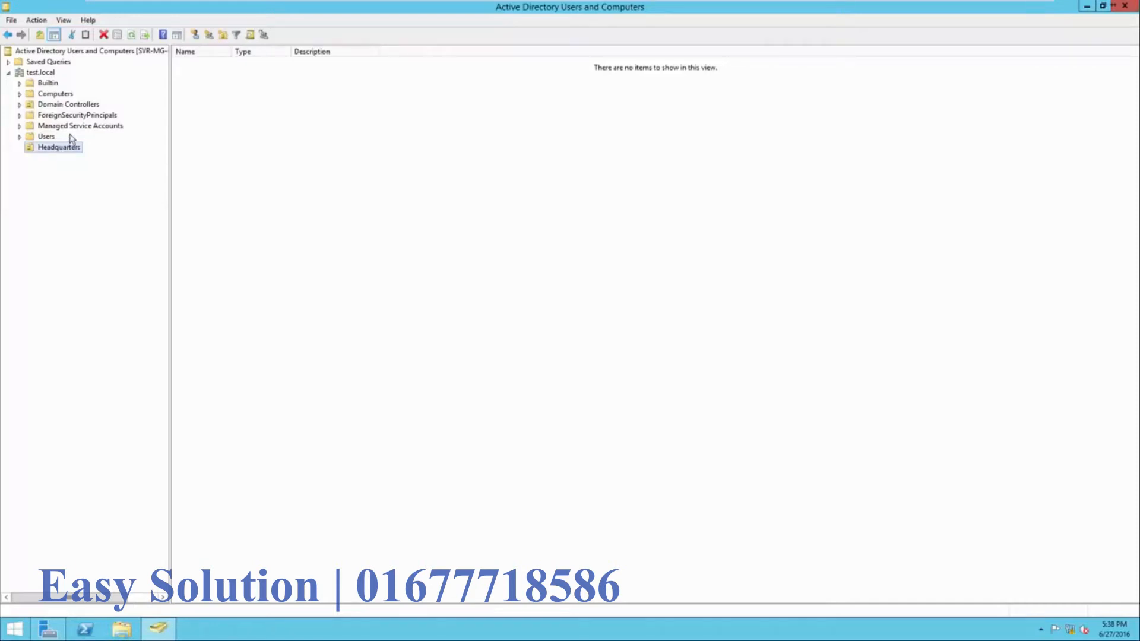
{"action": "left_click", "coordinate": [44, 73]}
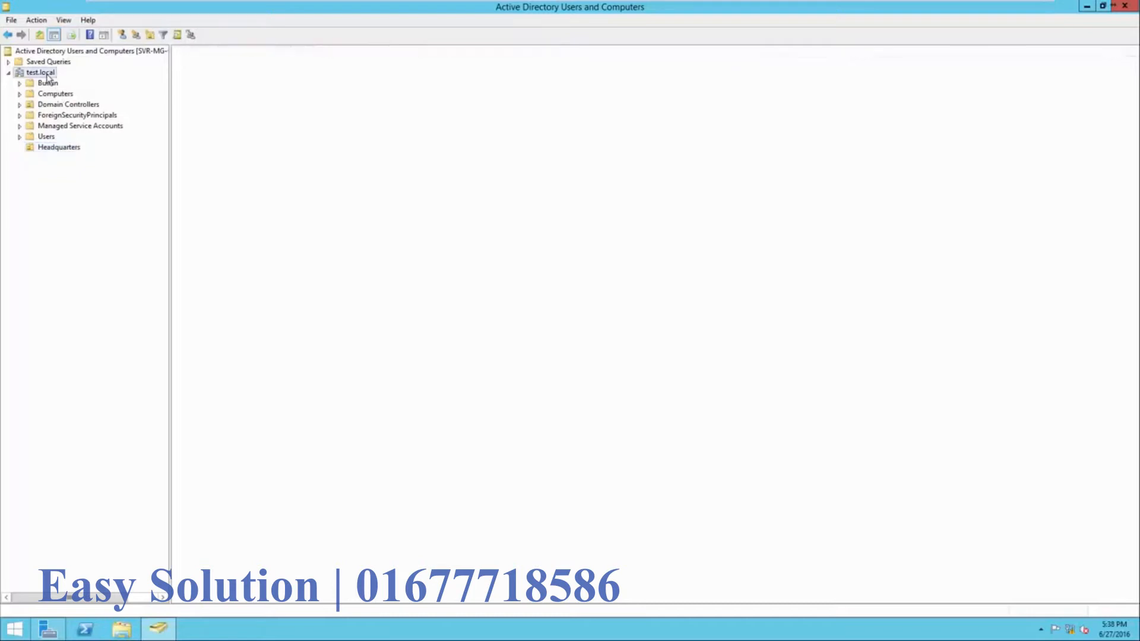
- Create the CM East organizational unit in test.local
{"action": "right_click", "coordinate": [212, 171]}
{"action": "mouse_move", "coordinate": [264, 265]}
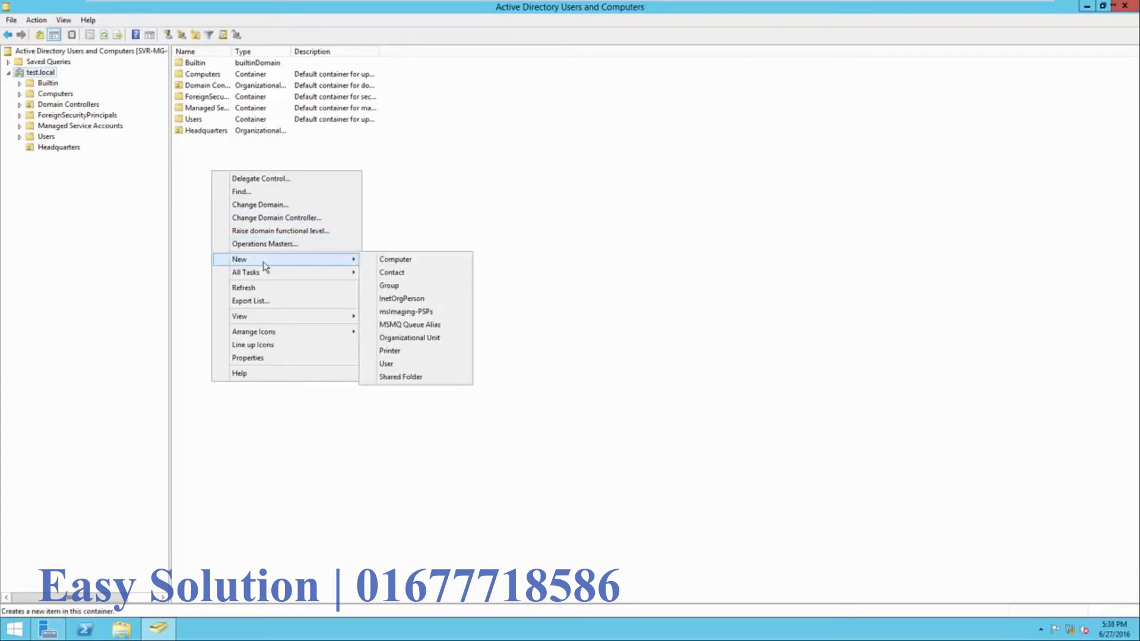
{"action": "left_click", "coordinate": [409, 337]}
{"action": "left_click_drag", "start_coordinate": [109, 22], "coordinate": [303, 193]}
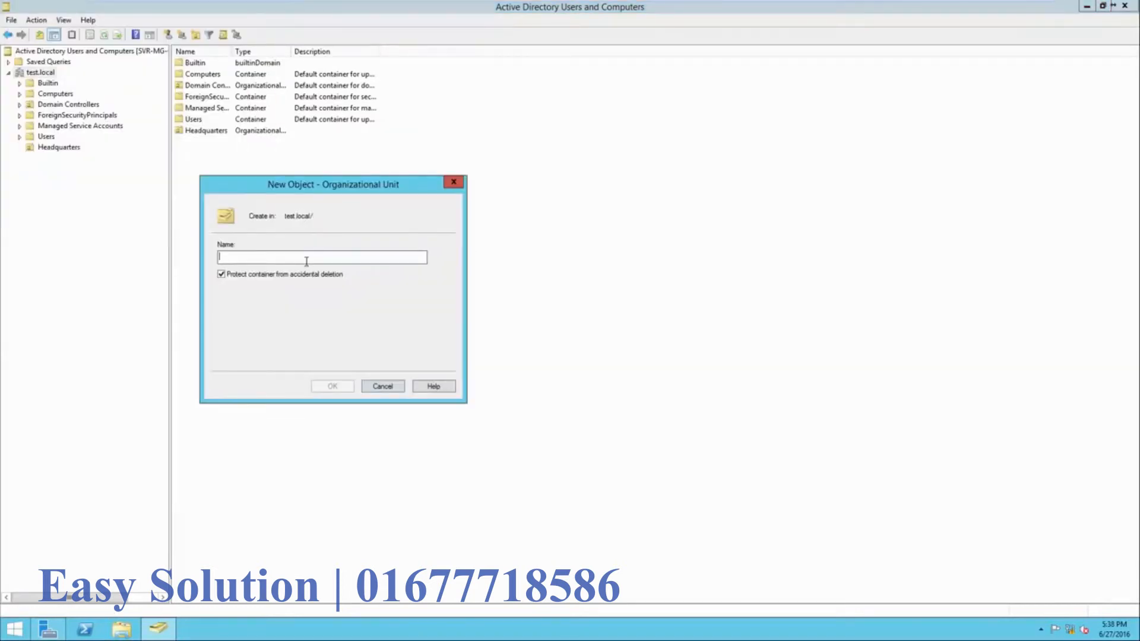
{"action": "type", "text": "CM East"}
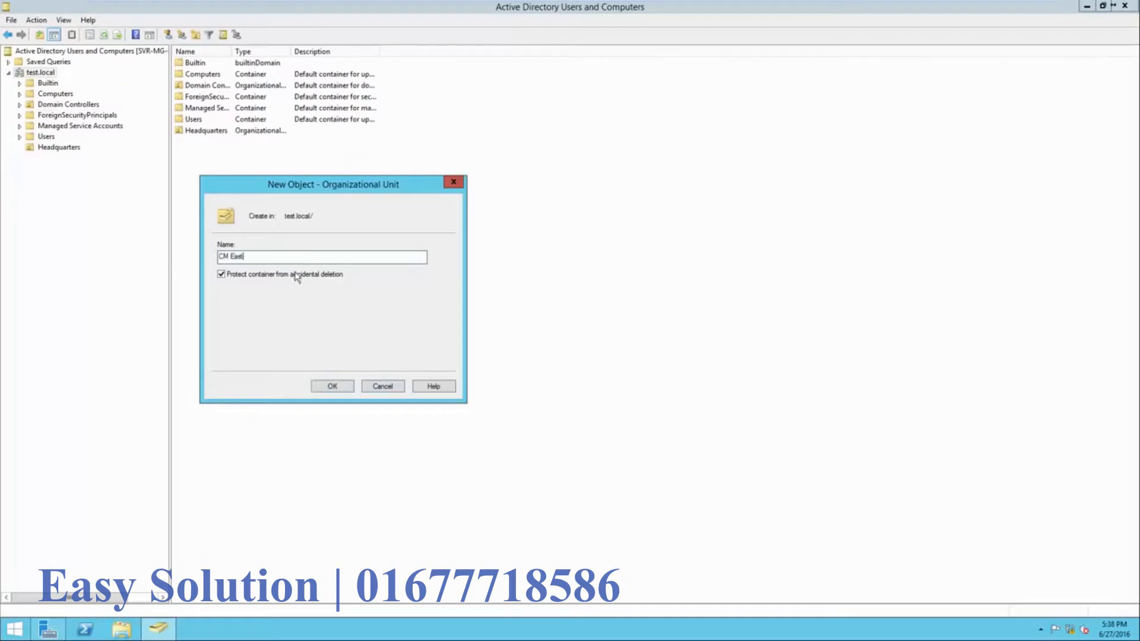
{"action": "left_click", "coordinate": [326, 387]}
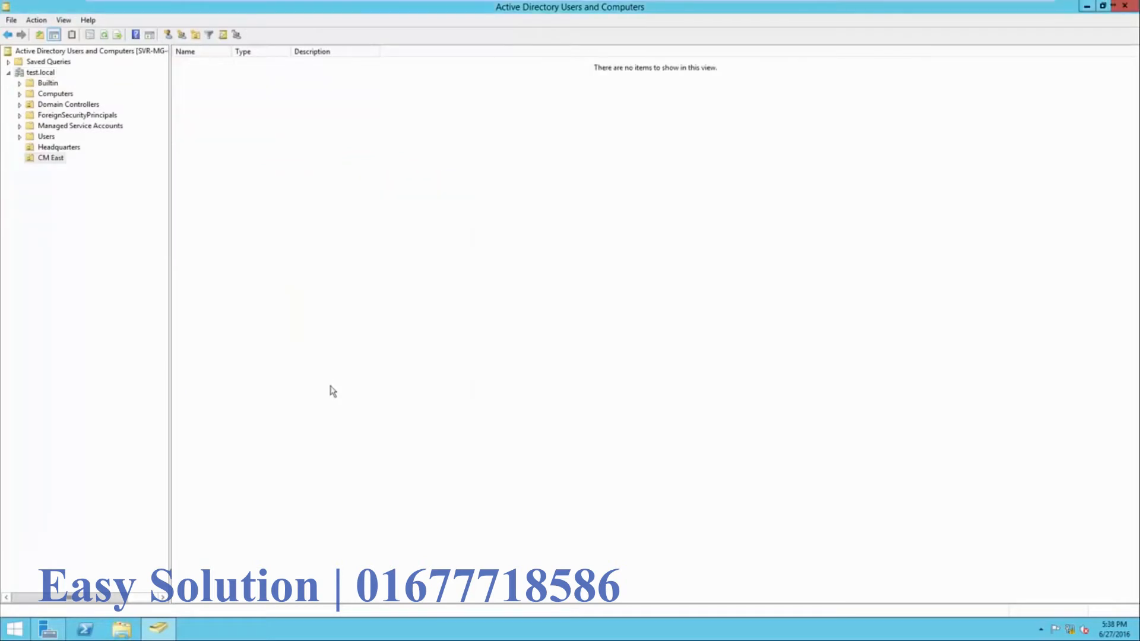
- Create the CM West organizational unit in test.local
{"action": "left_click", "coordinate": [41, 73]}
{"action": "right_click", "coordinate": [231, 182]}
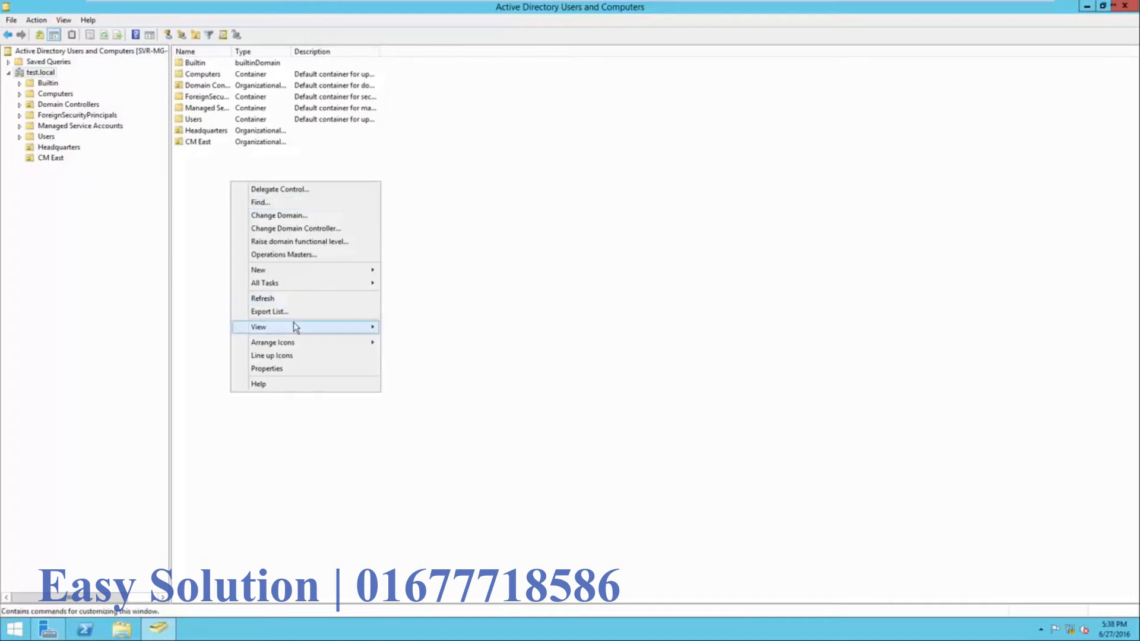
{"action": "mouse_move", "coordinate": [297, 270]}
{"action": "left_click", "coordinate": [436, 349]}
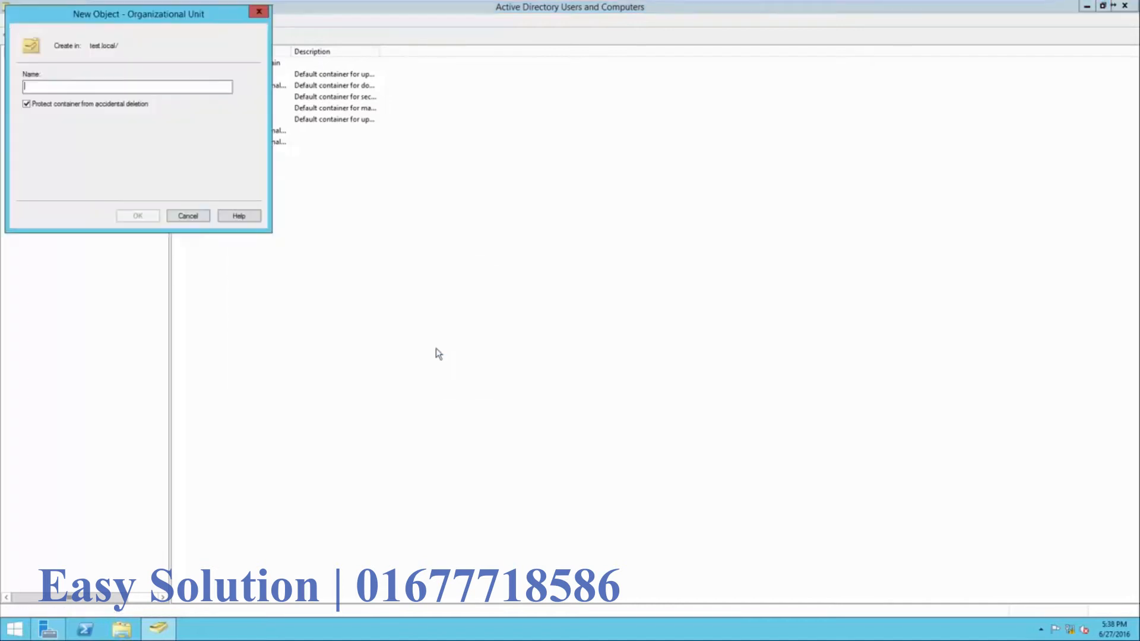
{"action": "type", "text": "CM West"}
{"action": "key", "text": "Return"}
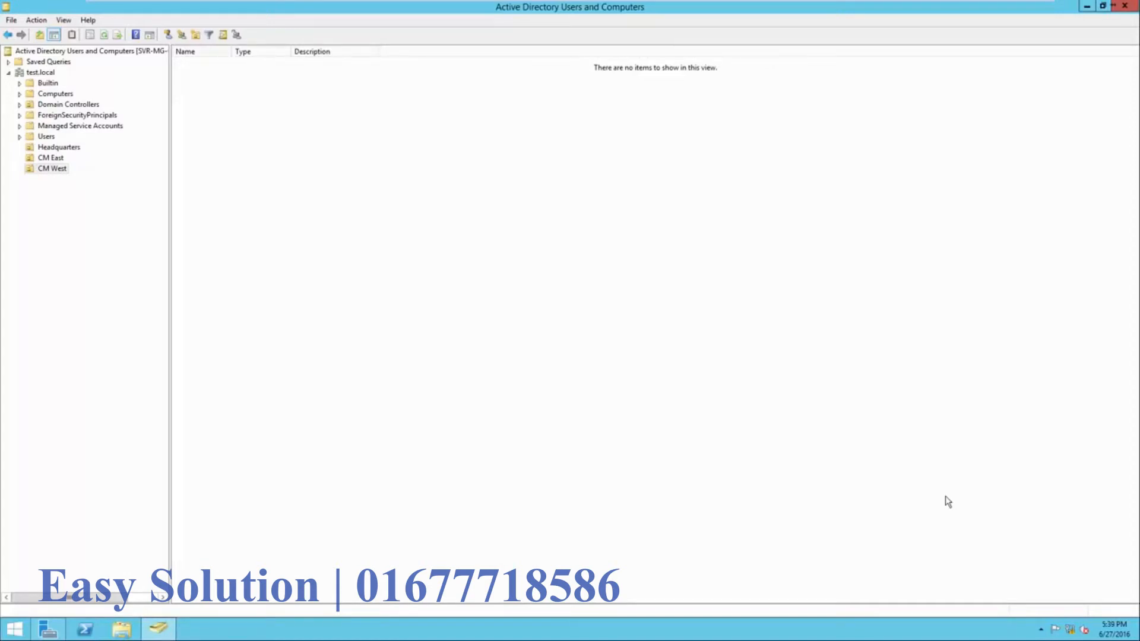
- Create the child unit 'Computers - Headquarters' inside Headquarters
{"action": "left_click", "coordinate": [48, 148]}
{"action": "right_click", "coordinate": [233, 199]}
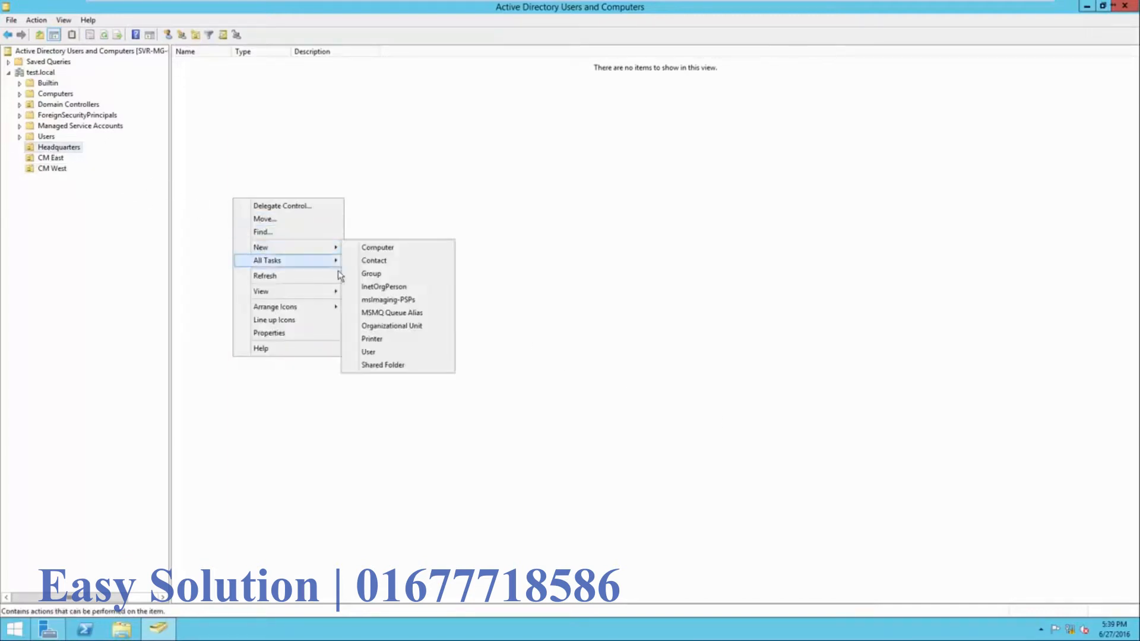
{"action": "left_click", "coordinate": [369, 325]}
{"action": "type", "text": "Computers"}
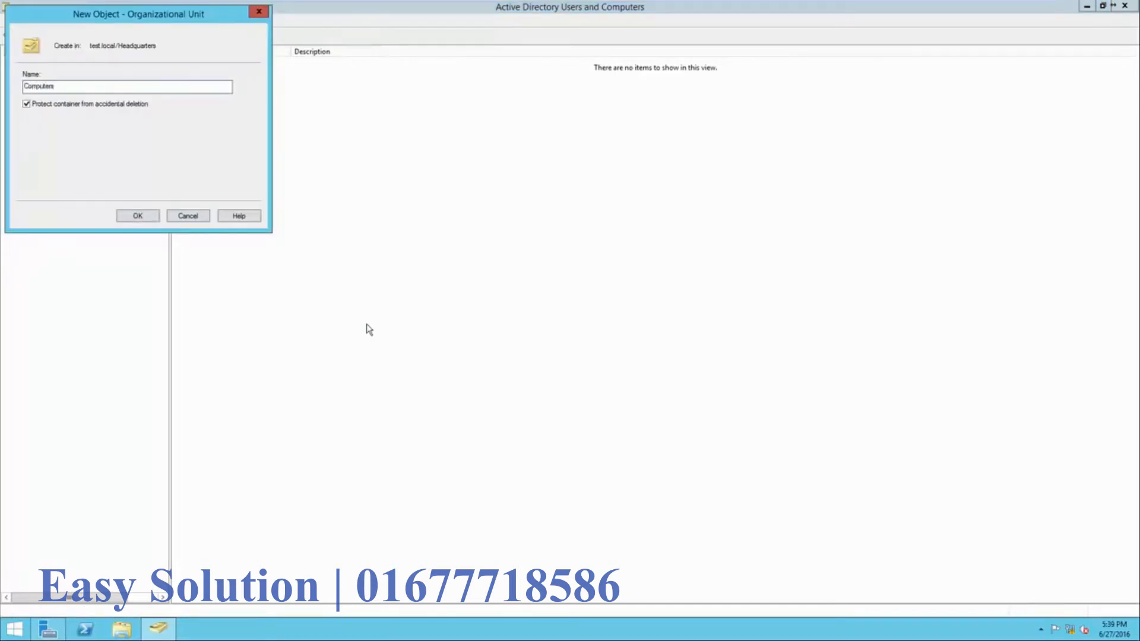
{"action": "type", "text": " - Headquarters"}
{"action": "left_click", "coordinate": [152, 219]}
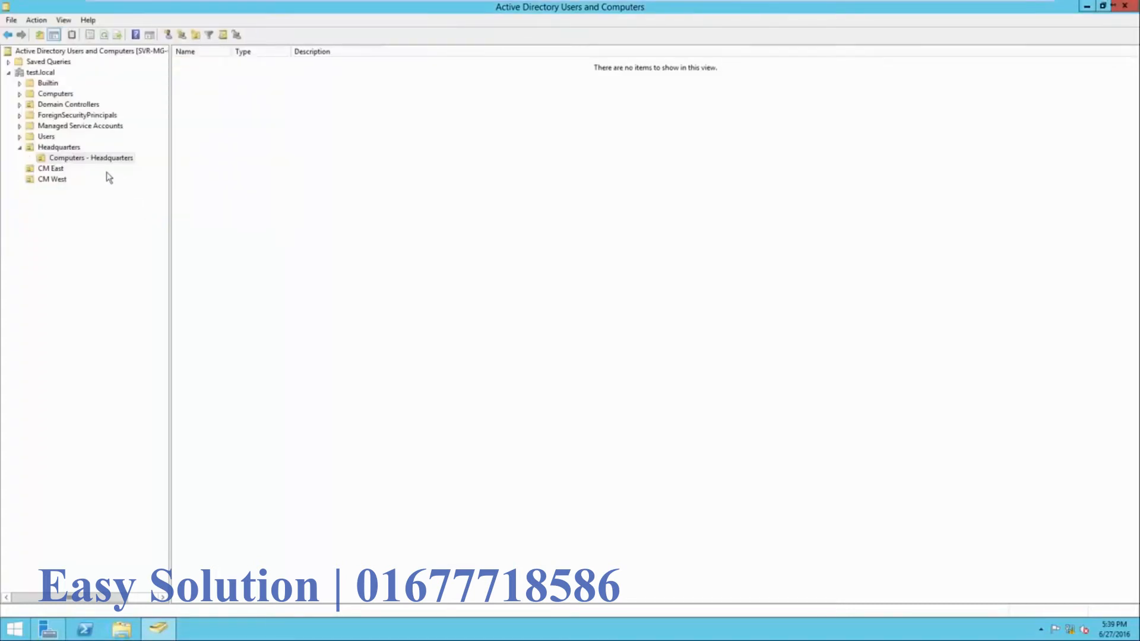
{"action": "left_click", "coordinate": [64, 149]}
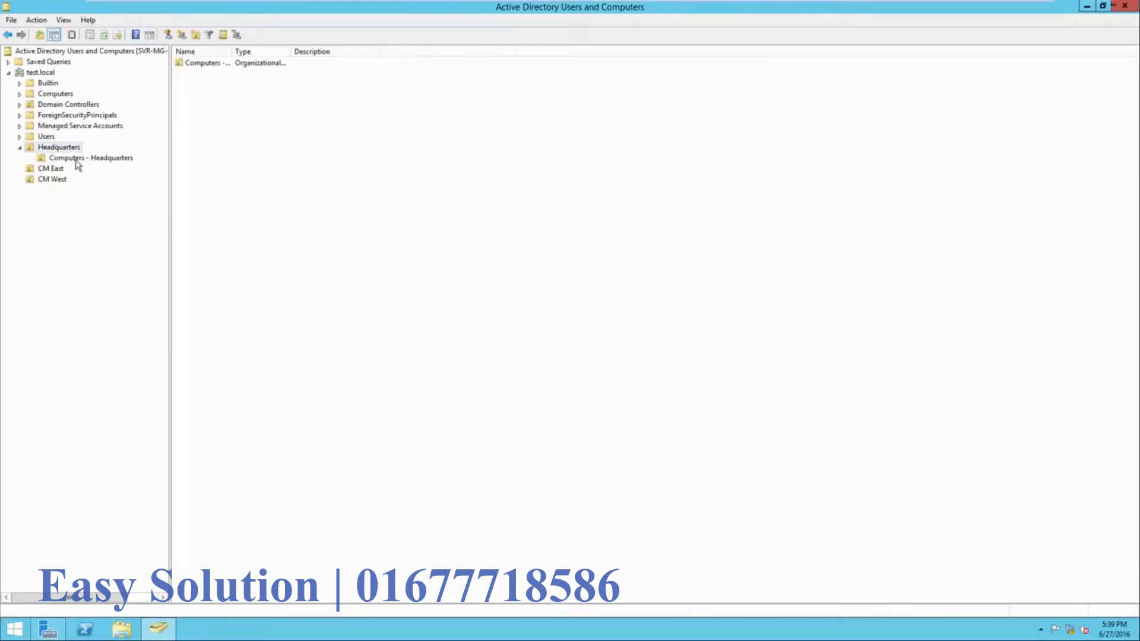
{"action": "left_click", "coordinate": [77, 161]}
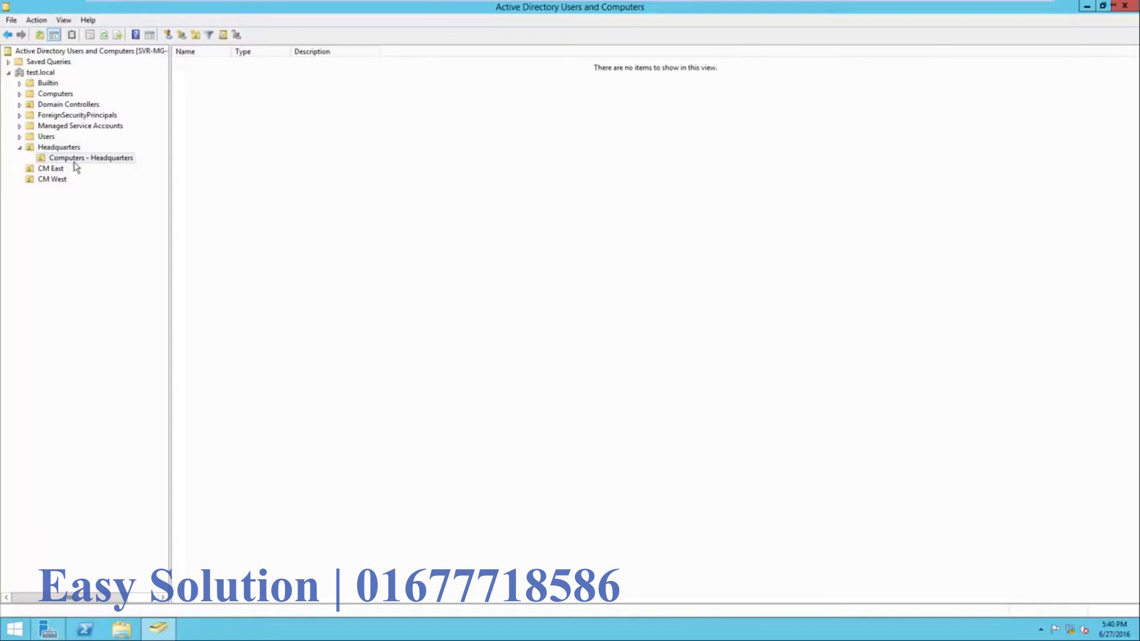
- Create the child unit 'Computers - CM East' inside CM East
{"action": "right_click", "coordinate": [50, 172]}
{"action": "mouse_move", "coordinate": [76, 221]}
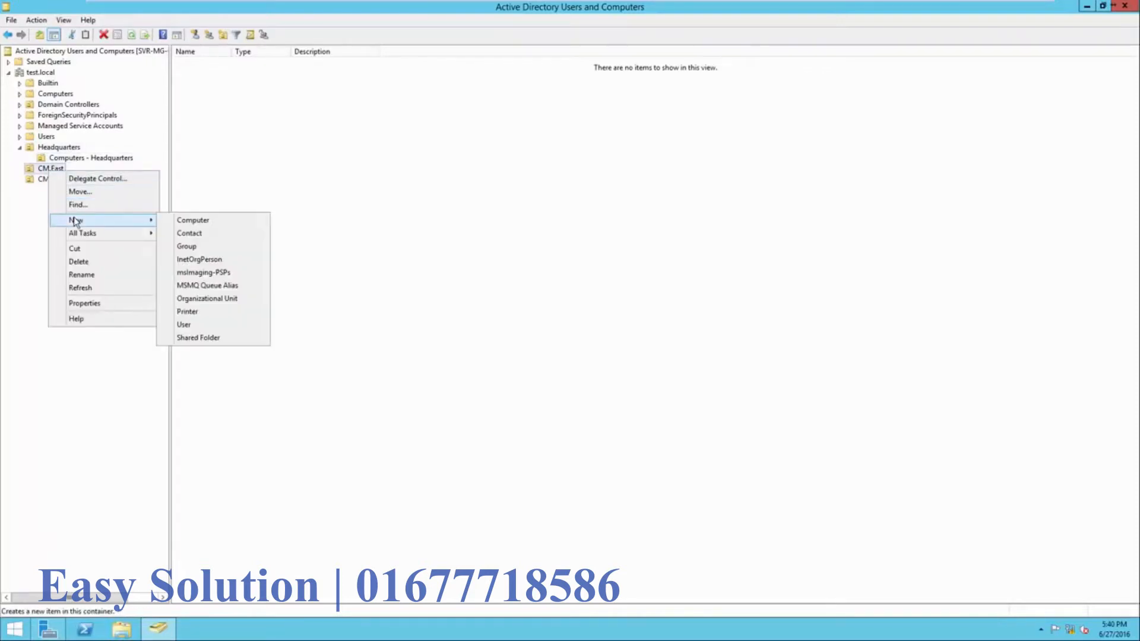
{"action": "left_click", "coordinate": [193, 296]}
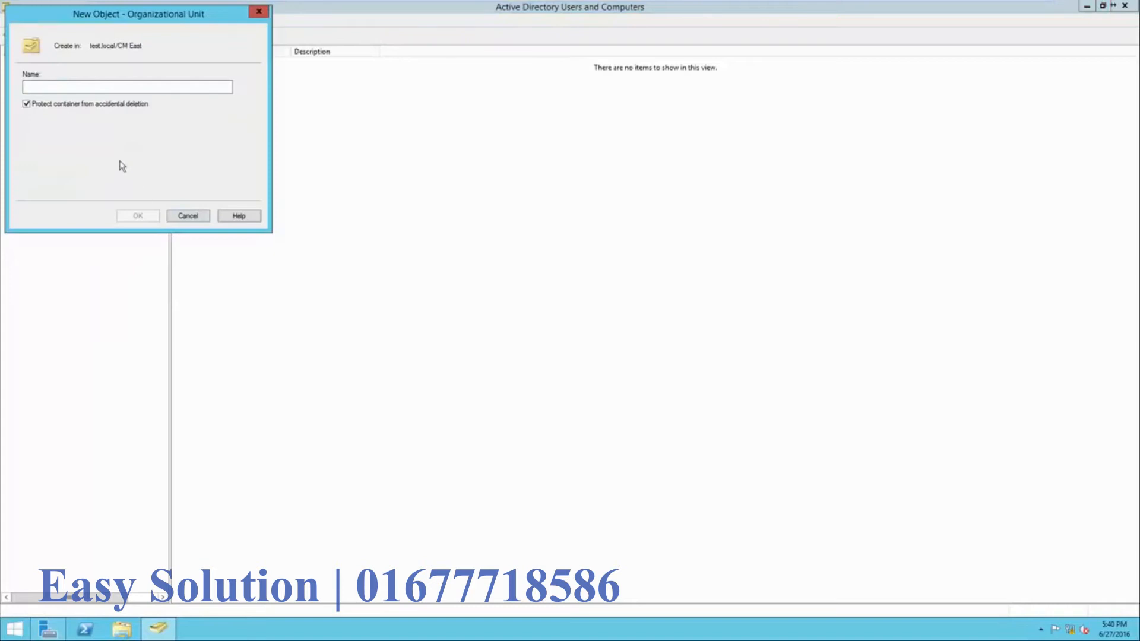
{"action": "left_click_drag", "start_coordinate": [104, 17], "coordinate": [295, 136]}
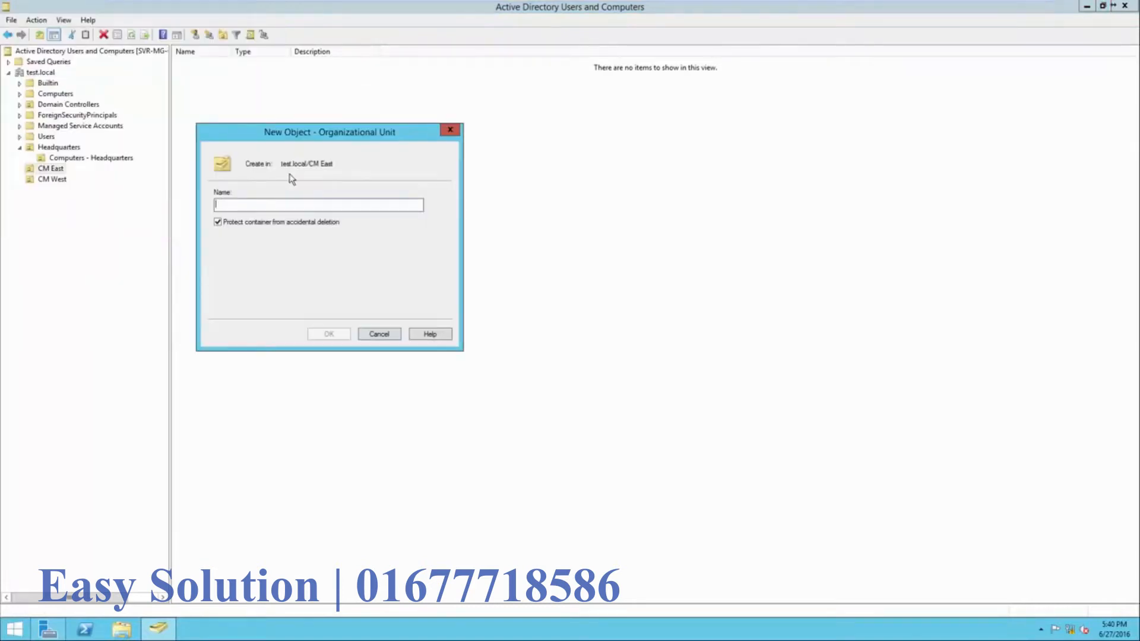
{"action": "type", "text": "Computers - CM East"}
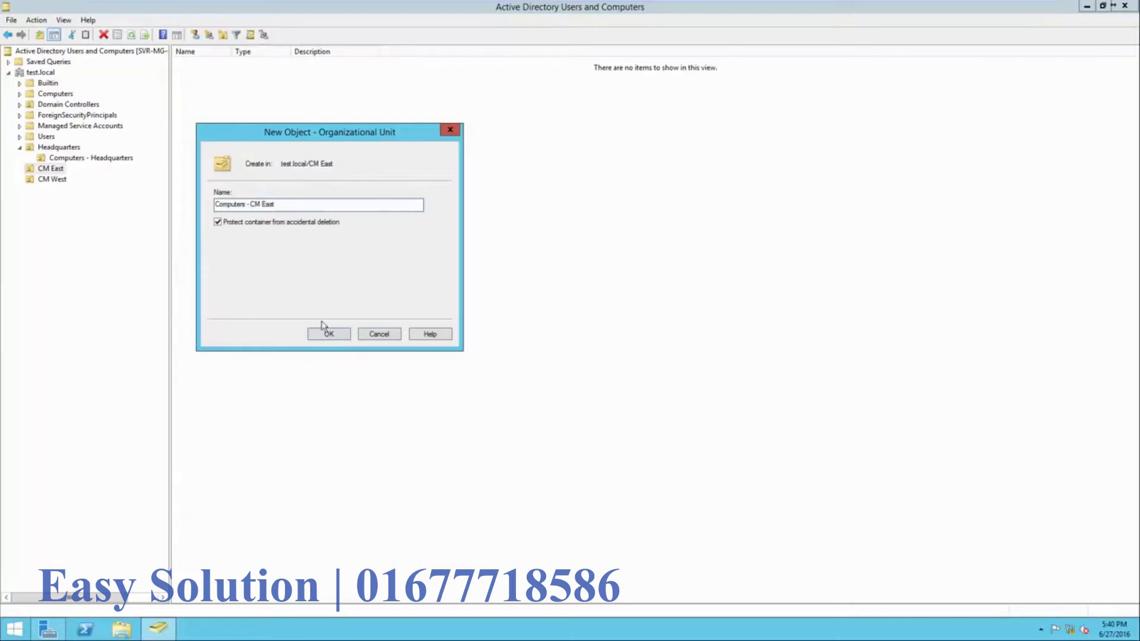
{"action": "left_click", "coordinate": [326, 332]}
- Create the child unit 'Computers - CM West' inside CM West
{"action": "right_click", "coordinate": [53, 191]}
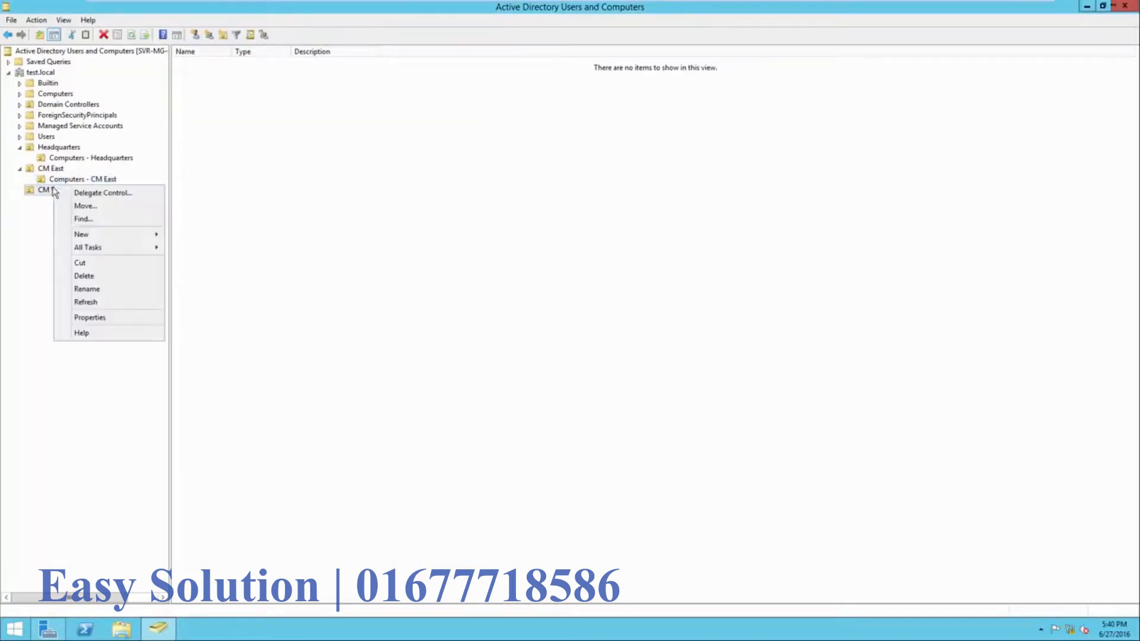
{"action": "mouse_move", "coordinate": [100, 234]}
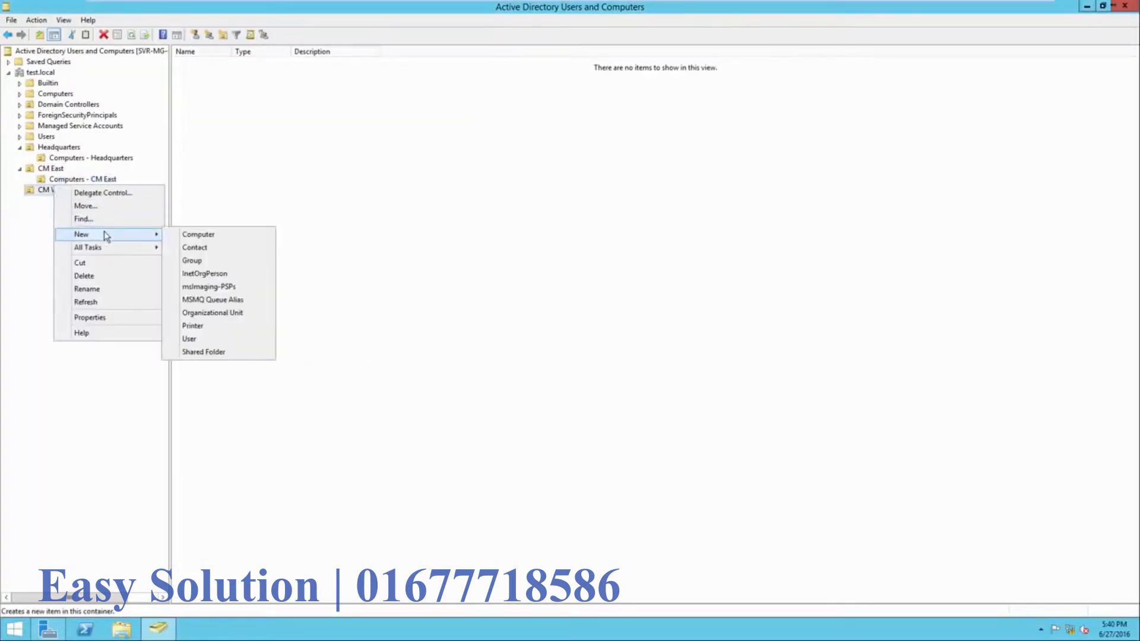
{"action": "left_click", "coordinate": [207, 312]}
{"action": "type", "text": "Comp"}
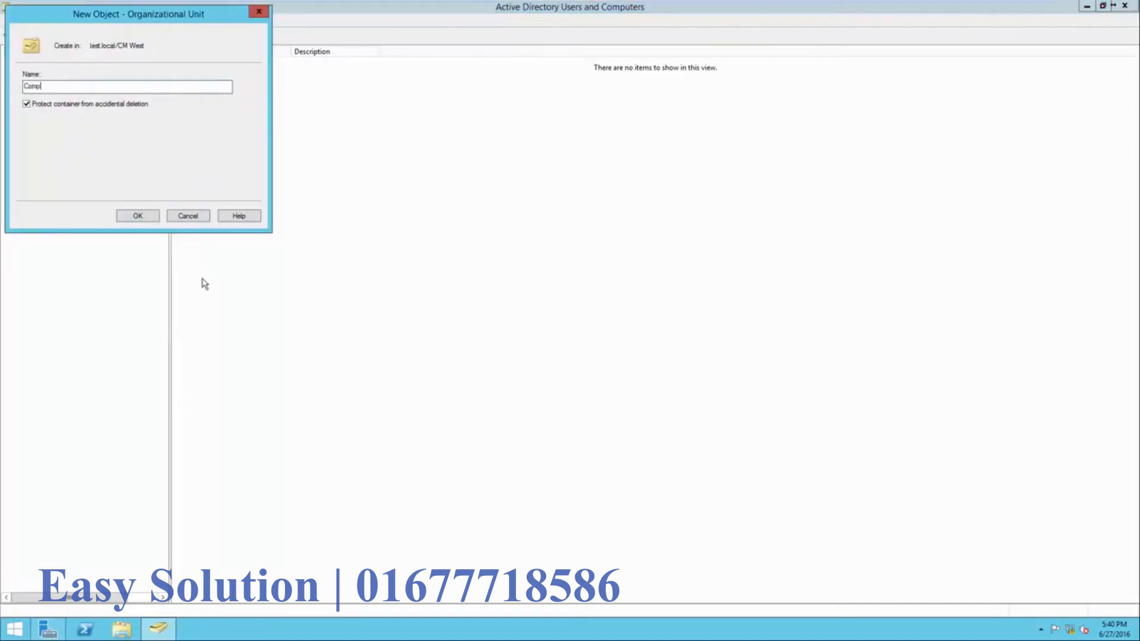
{"action": "type", "text": "uters - CM West"}
{"action": "left_click", "coordinate": [139, 217]}
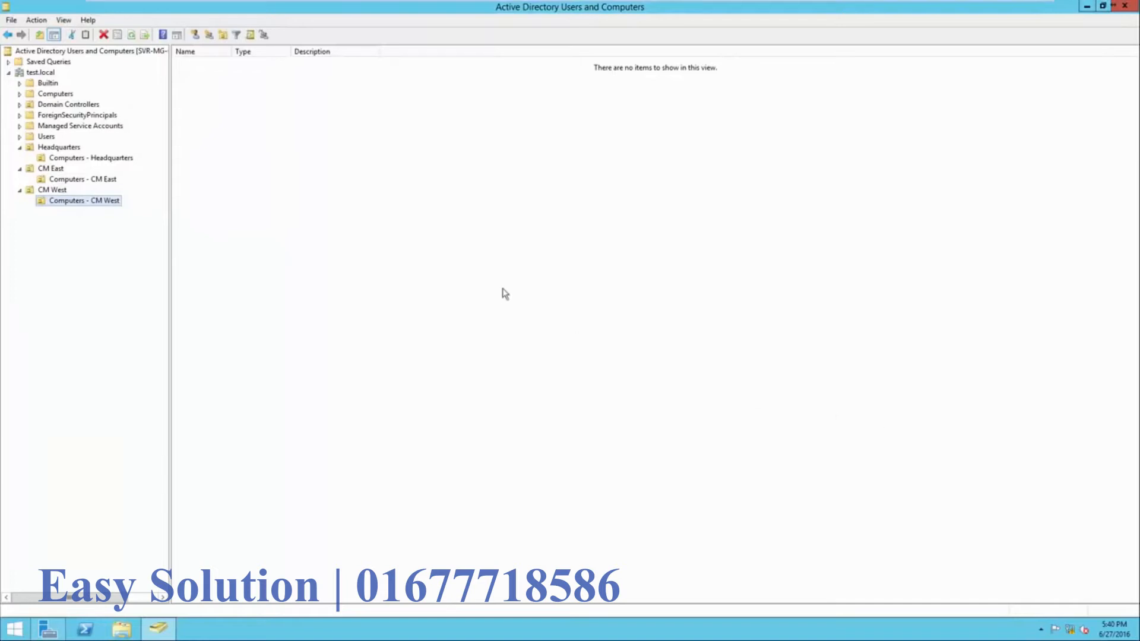
{"action": "left_click", "coordinate": [75, 152]}
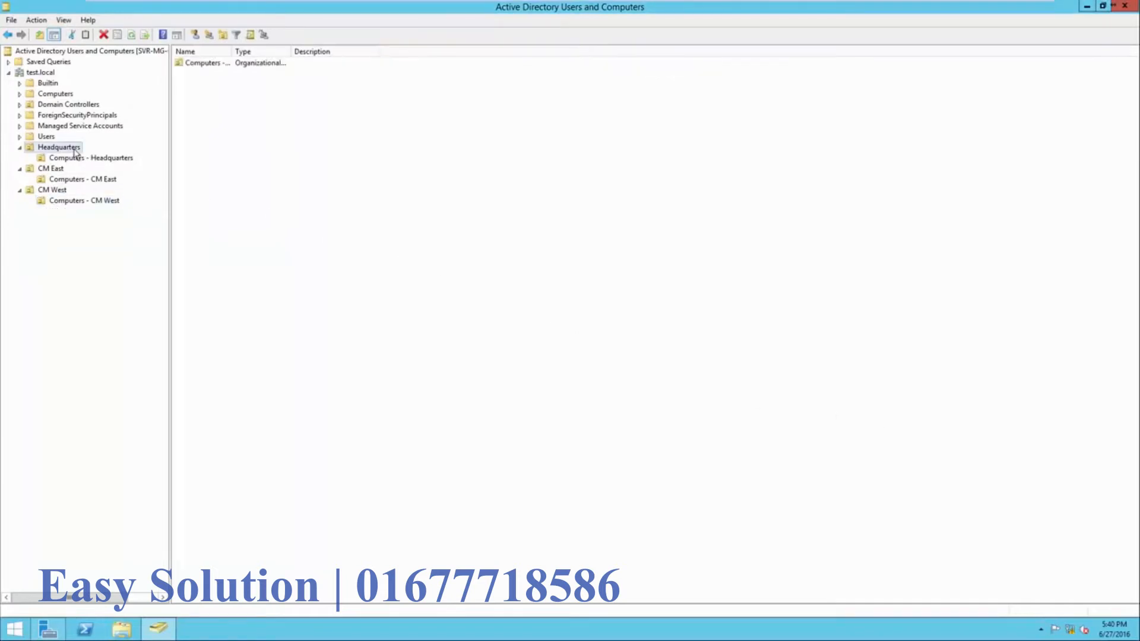
{"action": "left_click", "coordinate": [64, 172]}
{"action": "left_click", "coordinate": [66, 193]}
{"action": "left_click", "coordinate": [109, 159]}
{"action": "left_click", "coordinate": [107, 180]}
{"action": "left_click", "coordinate": [108, 202]}
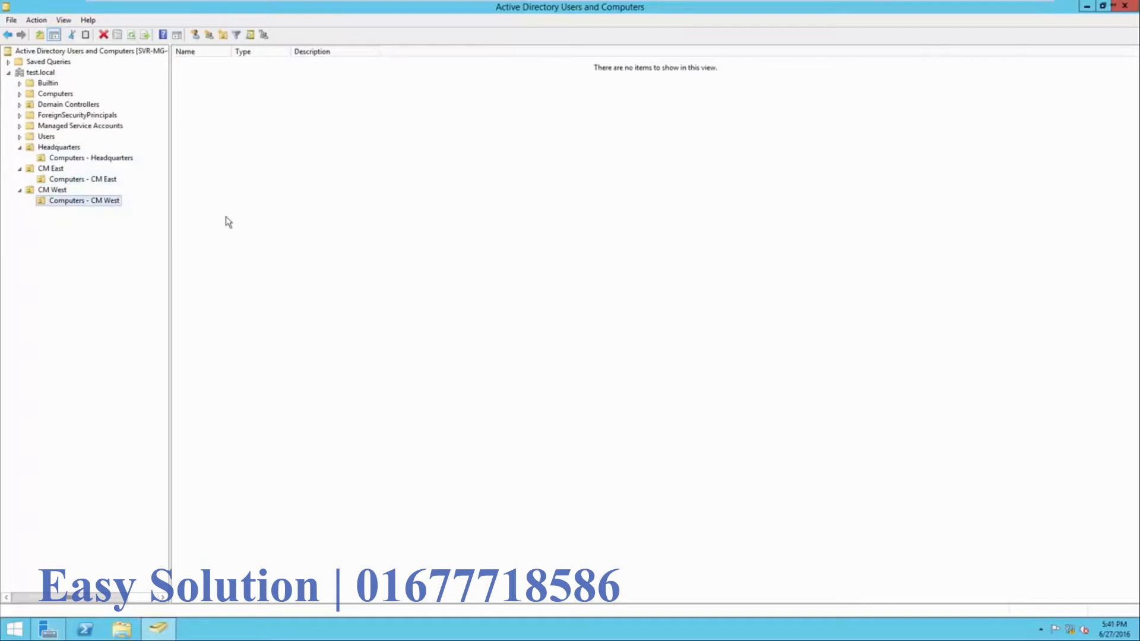
{"action": "left_click", "coordinate": [59, 148]}
{"action": "left_click", "coordinate": [61, 170]}
{"action": "left_click", "coordinate": [64, 190]}
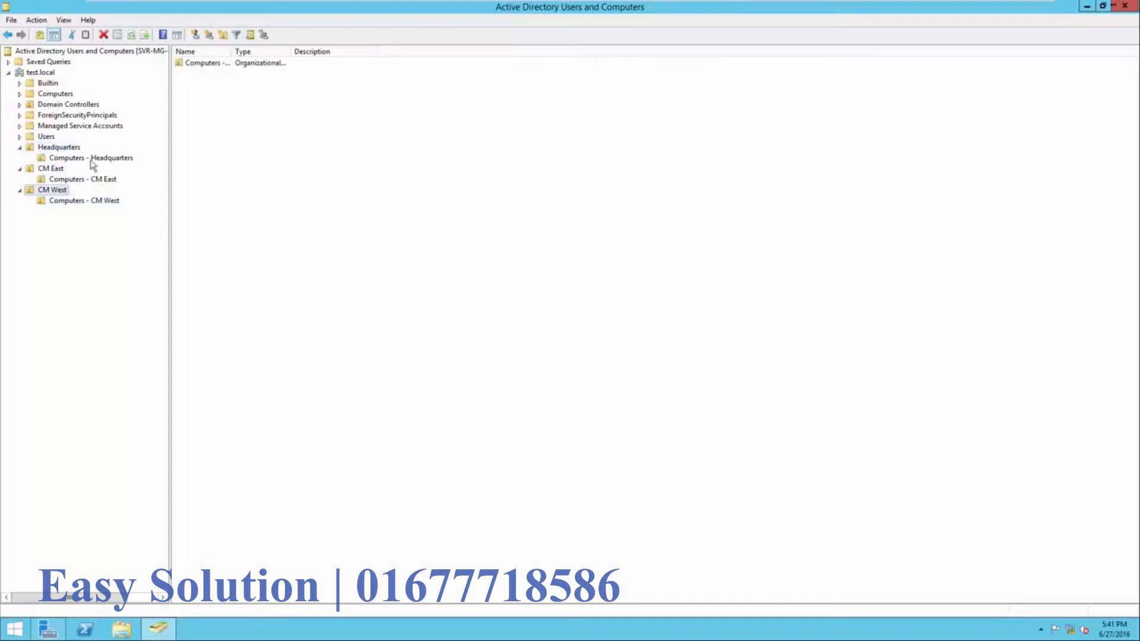
{"action": "left_click", "coordinate": [66, 152]}
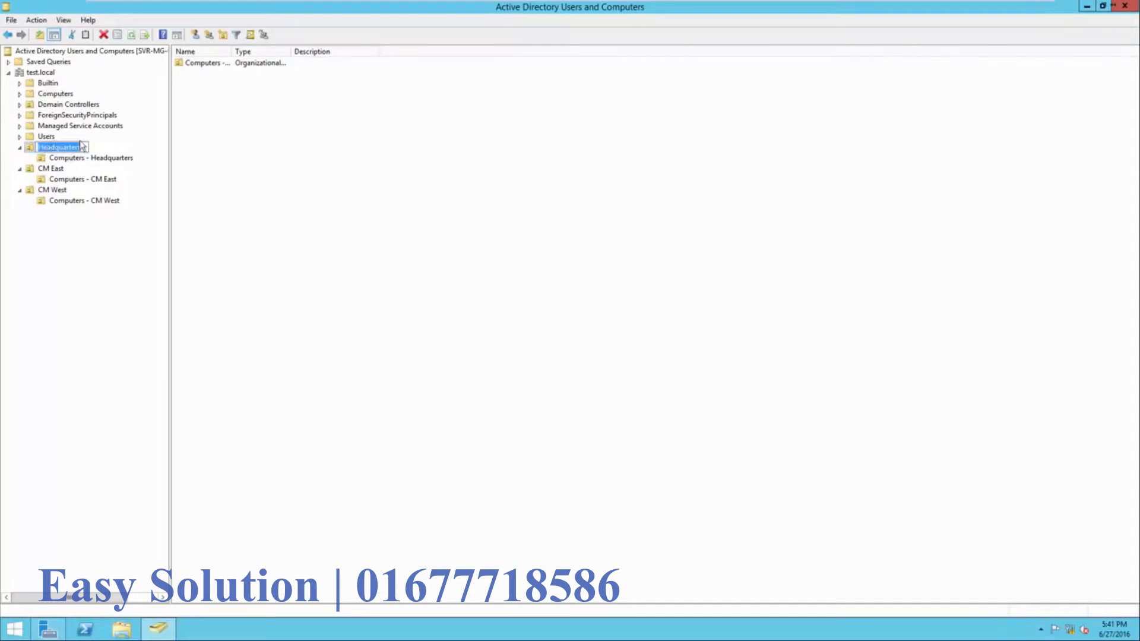
- Create the Administrative security group in Headquarters and widen the Name column
{"action": "right_click", "coordinate": [277, 158]}
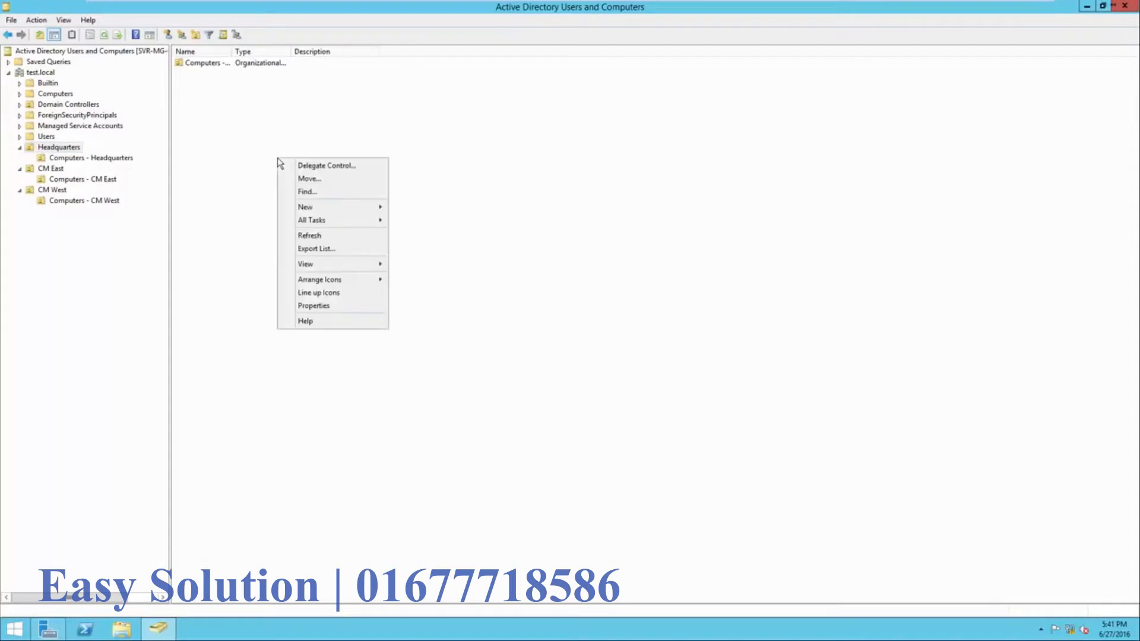
{"action": "mouse_move", "coordinate": [319, 206]}
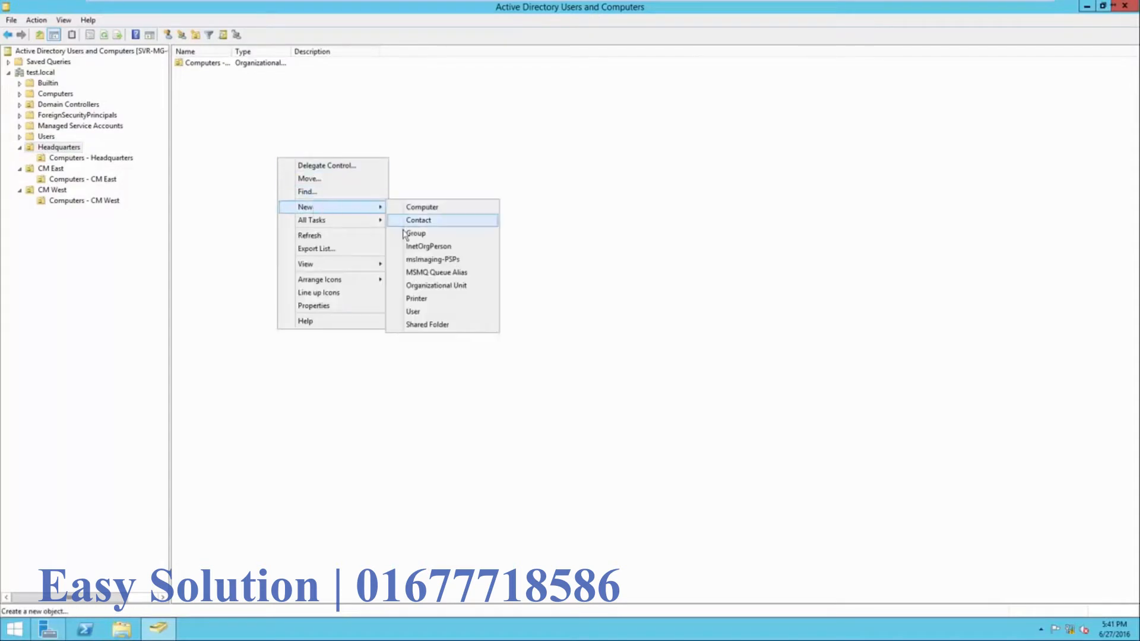
{"action": "left_click", "coordinate": [409, 245]}
{"action": "left_click", "coordinate": [253, 215]}
{"action": "right_click", "coordinate": [310, 202]}
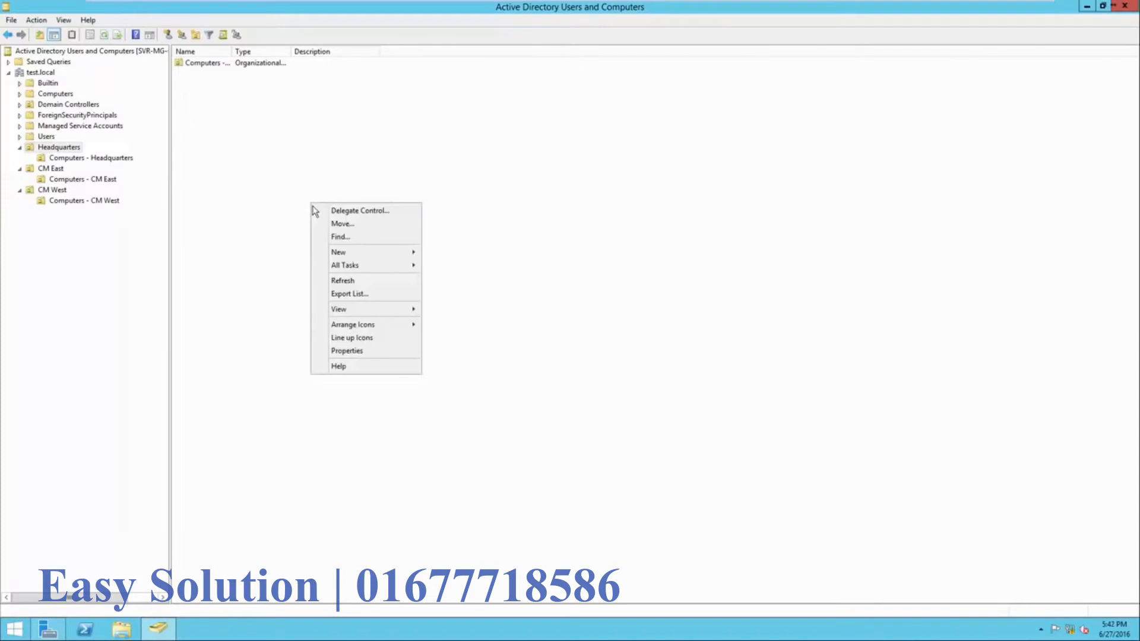
{"action": "mouse_move", "coordinate": [343, 255]}
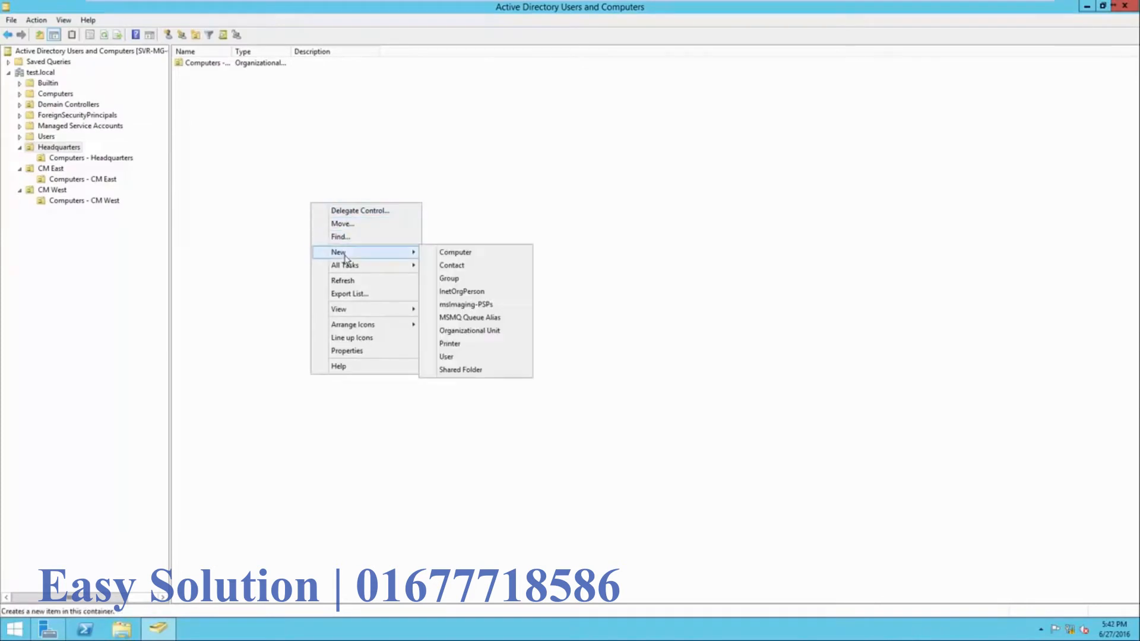
{"action": "left_click", "coordinate": [474, 284]}
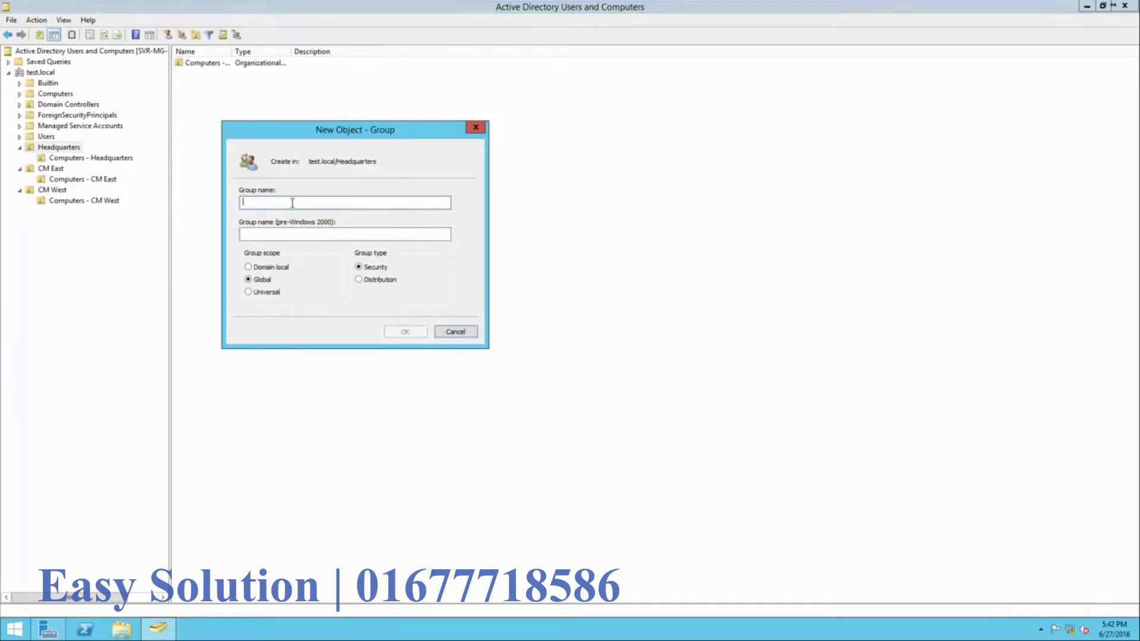
{"action": "type", "text": "Adminisa"}
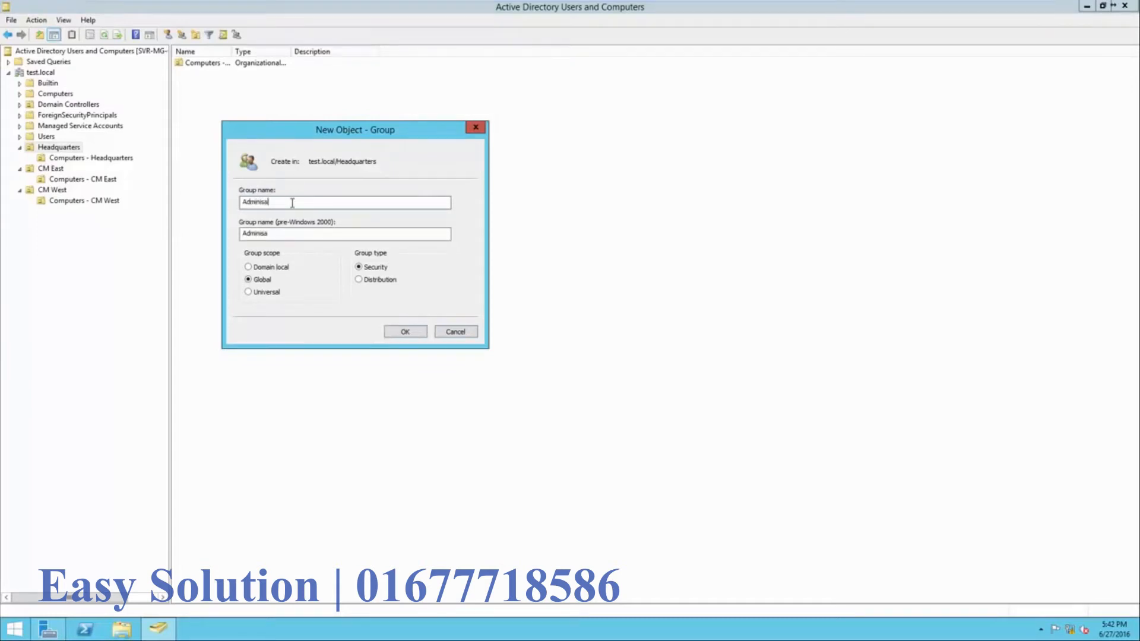
{"action": "key", "text": "BackSpace"}
{"action": "type", "text": "tative"}
{"action": "left_click", "coordinate": [400, 334]}
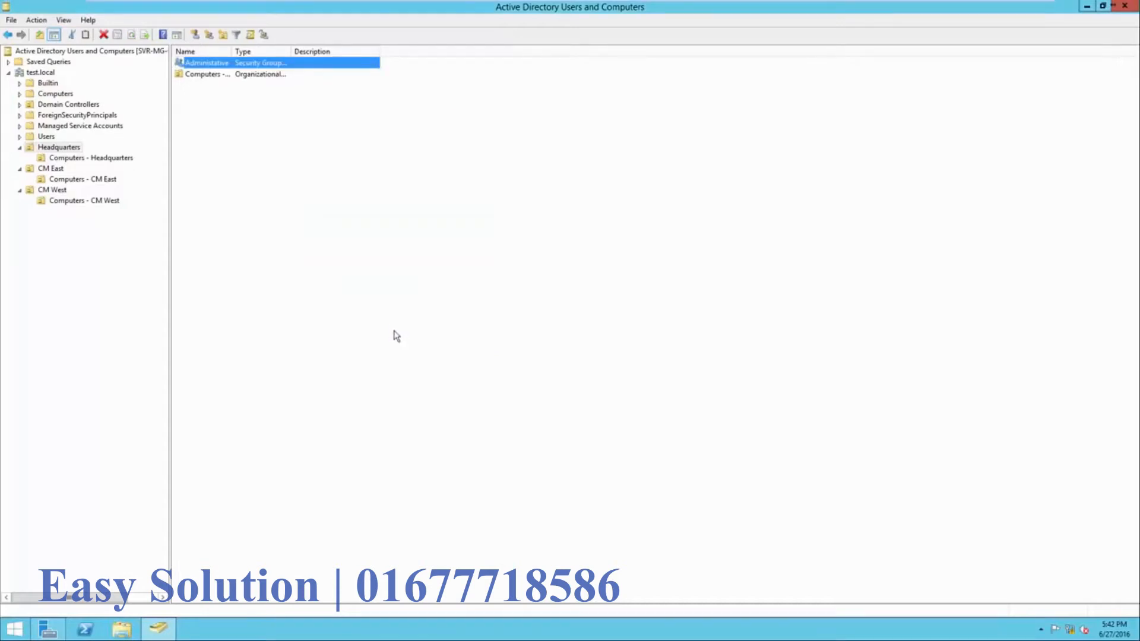
{"action": "left_click_drag", "start_coordinate": [232, 52], "coordinate": [256, 62]}
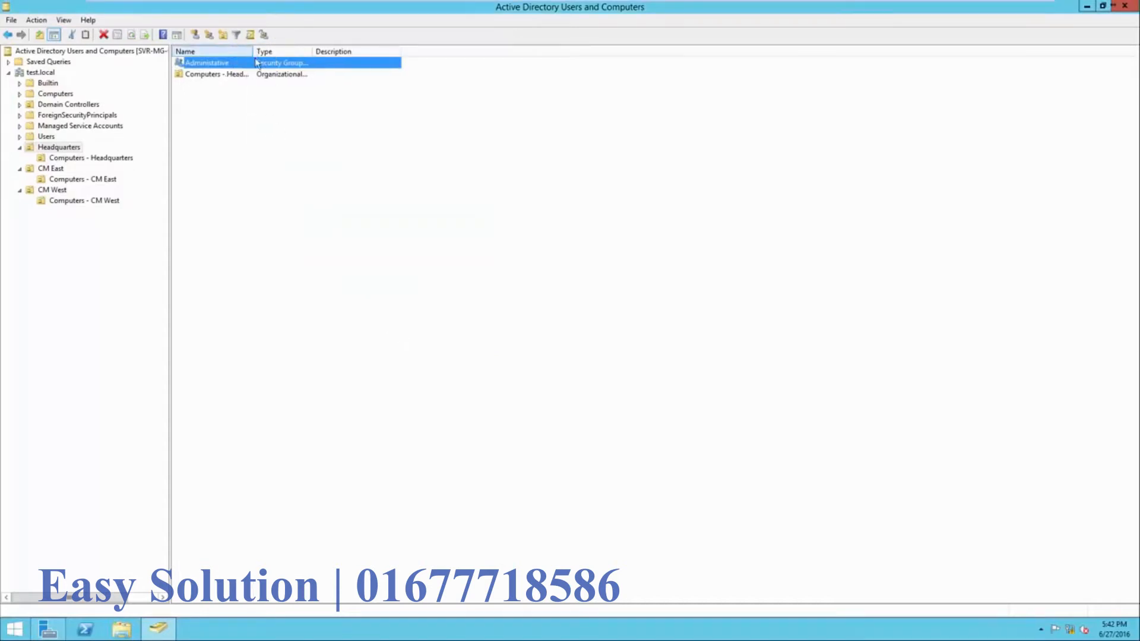
- Create the Accounting security group in Headquarters
{"action": "right_click", "coordinate": [300, 162]}
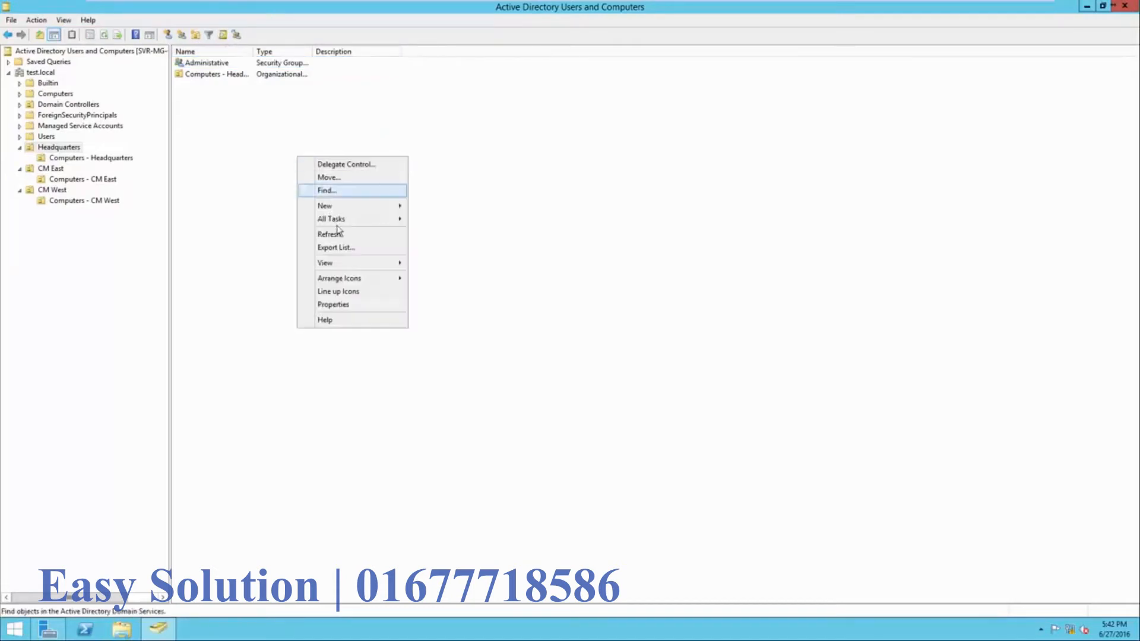
{"action": "mouse_move", "coordinate": [348, 212]}
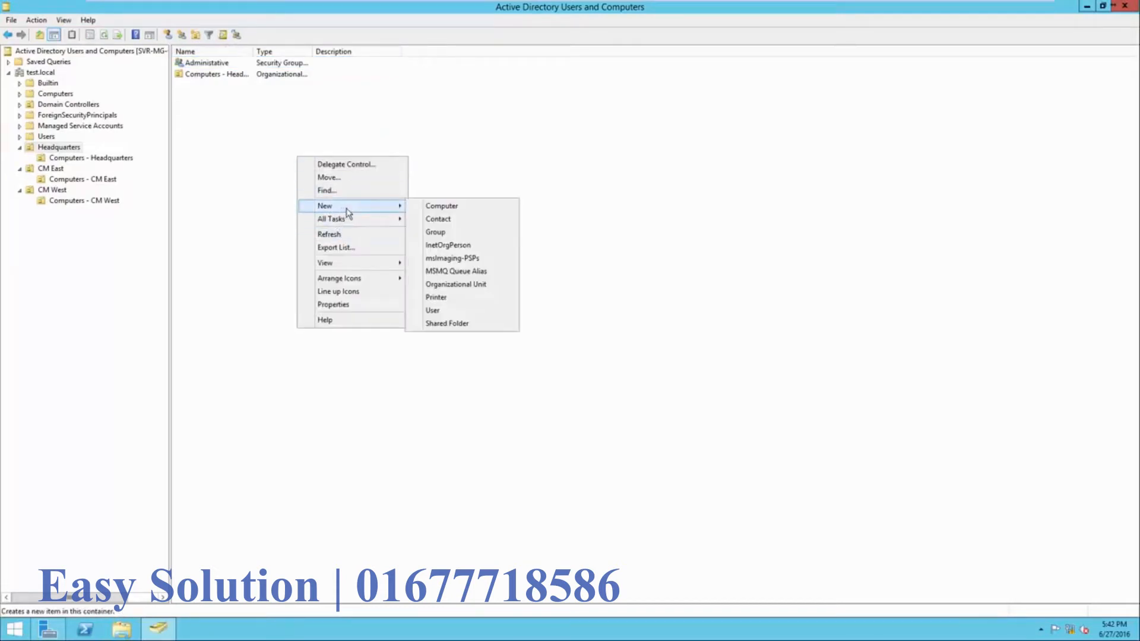
{"action": "left_click", "coordinate": [431, 233]}
{"action": "type", "text": "Accouy"}
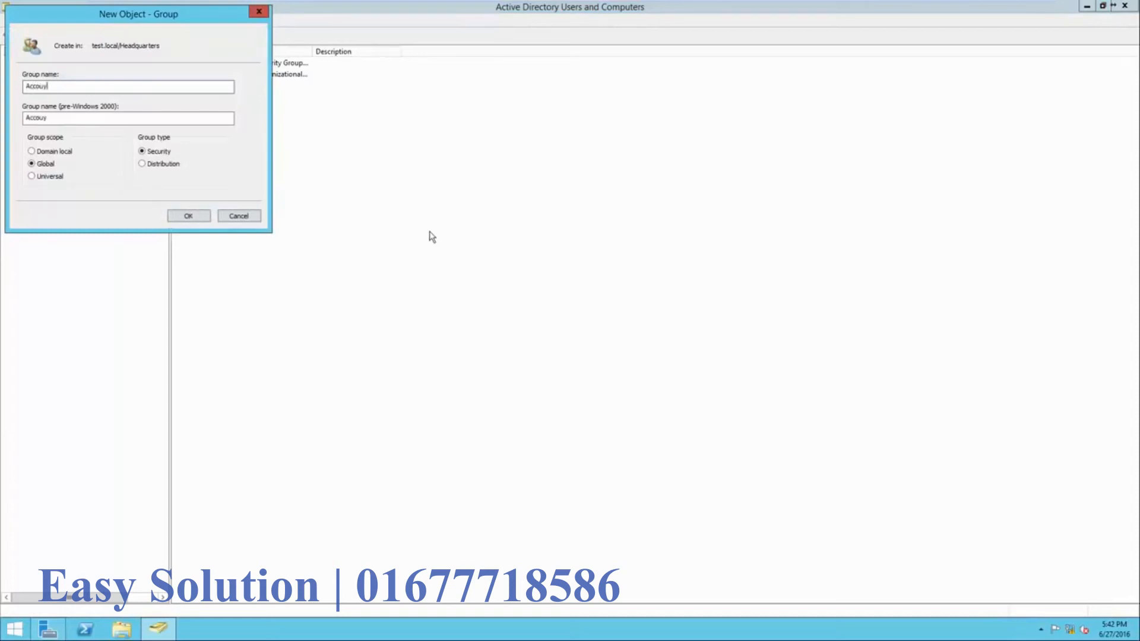
{"action": "key", "text": "BackSpace"}
{"action": "type", "text": "nting"}
{"action": "left_click", "coordinate": [193, 214]}
- Create the HR security group in Headquarters, then switch to CM East
{"action": "right_click", "coordinate": [327, 182]}
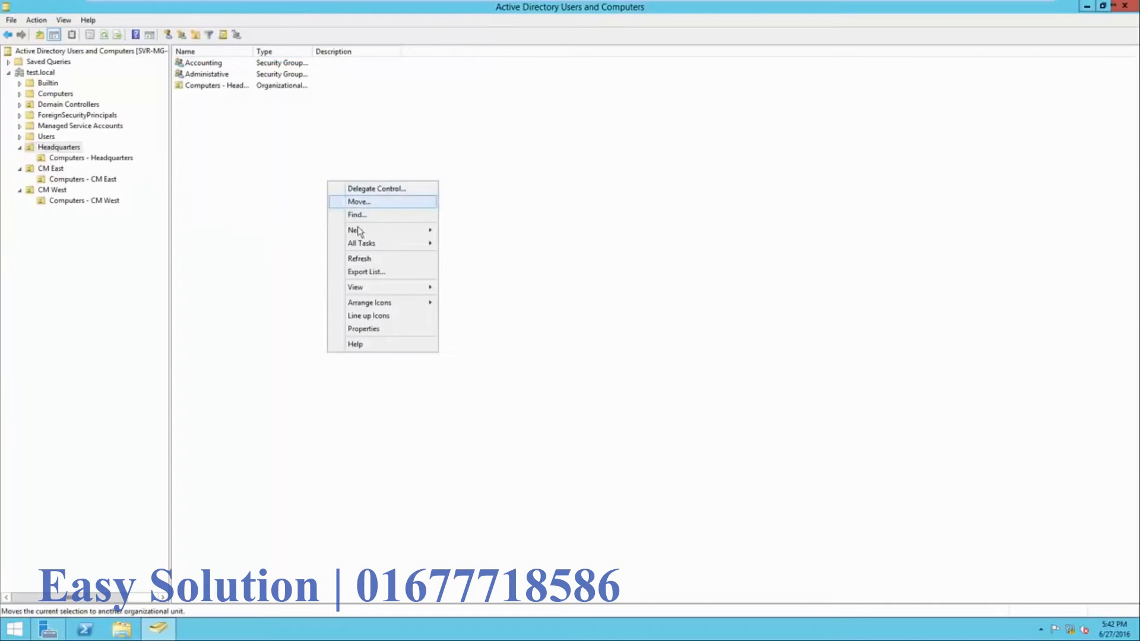
{"action": "mouse_move", "coordinate": [368, 231]}
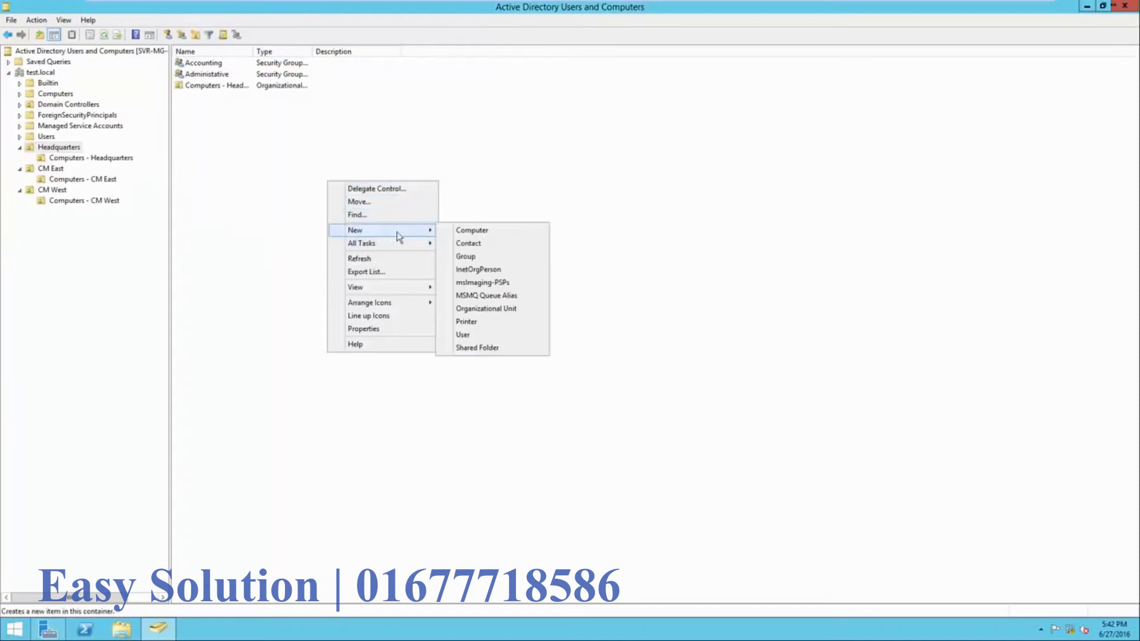
{"action": "left_click", "coordinate": [469, 259]}
{"action": "type", "text": "HR"}
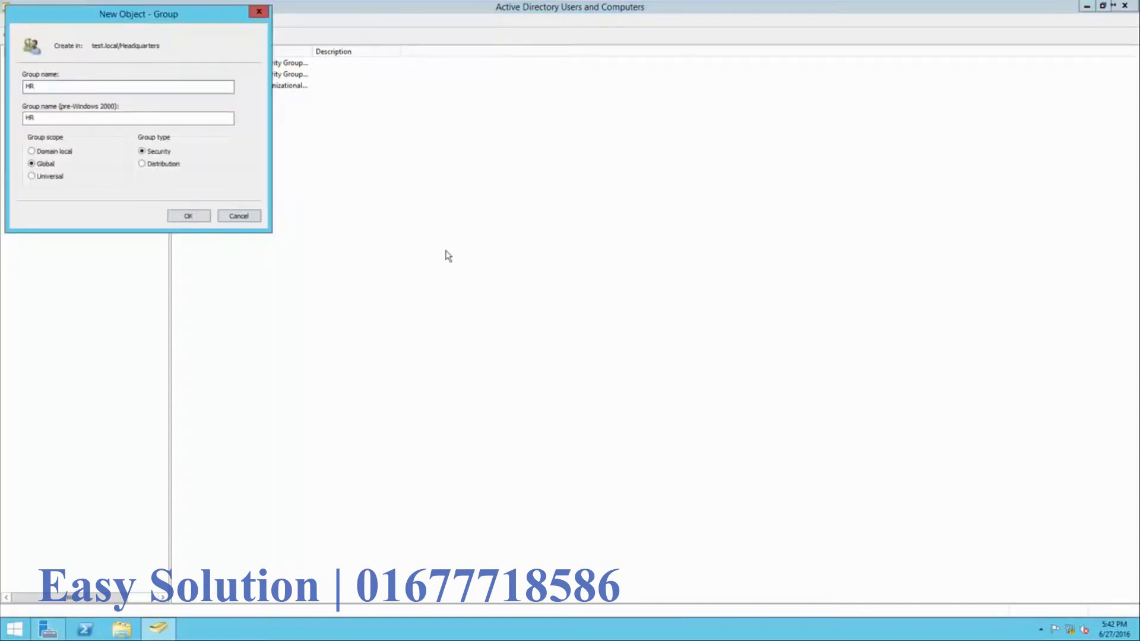
{"action": "left_click", "coordinate": [200, 216]}
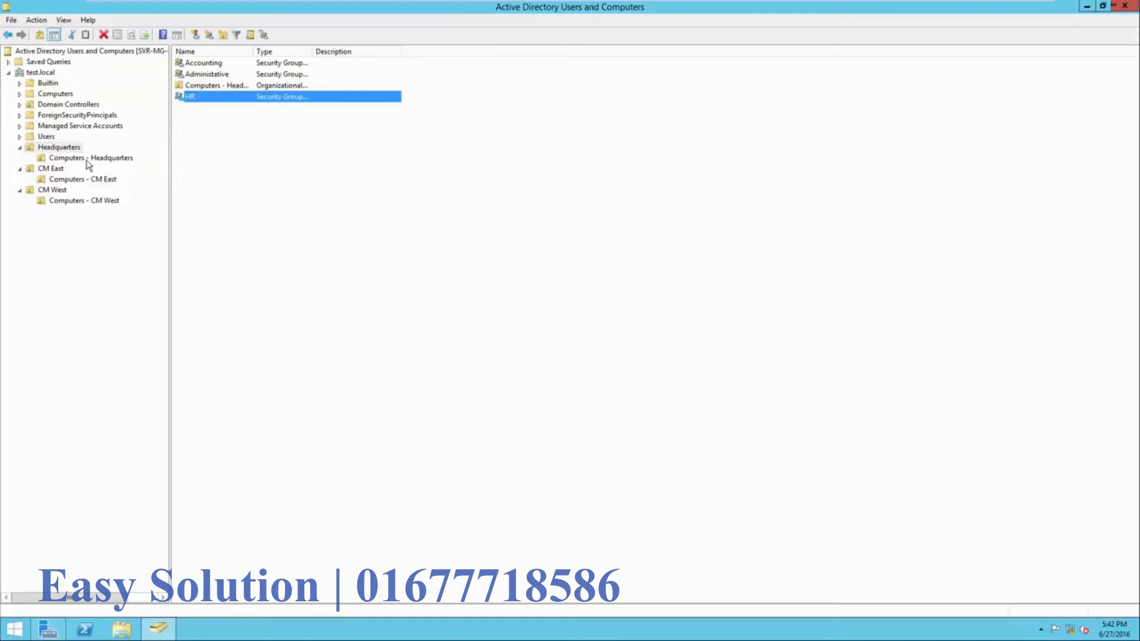
{"action": "left_click", "coordinate": [66, 149]}
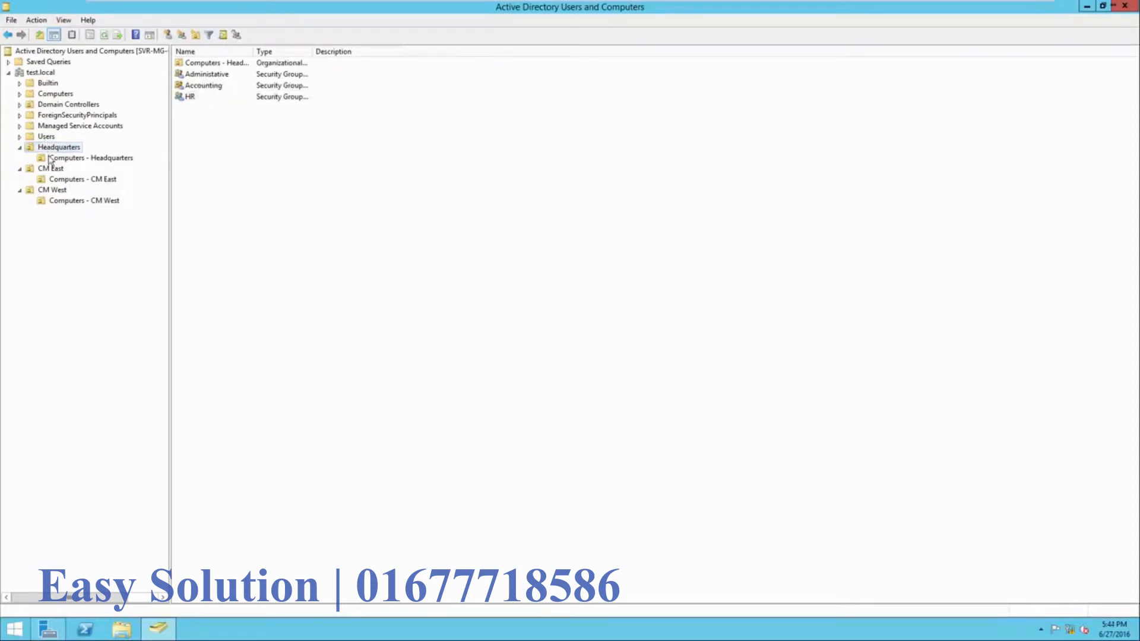
{"action": "left_click", "coordinate": [52, 170]}
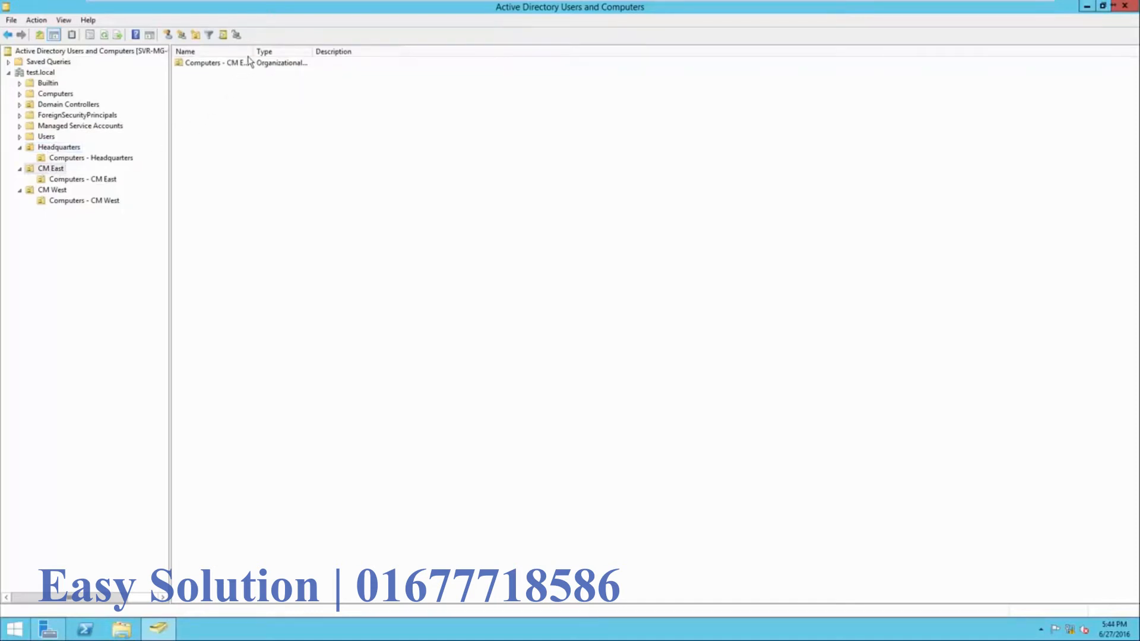
- Create the 'Sales - CM East' security group in CM East
{"action": "left_click_drag", "start_coordinate": [252, 49], "coordinate": [309, 50]}
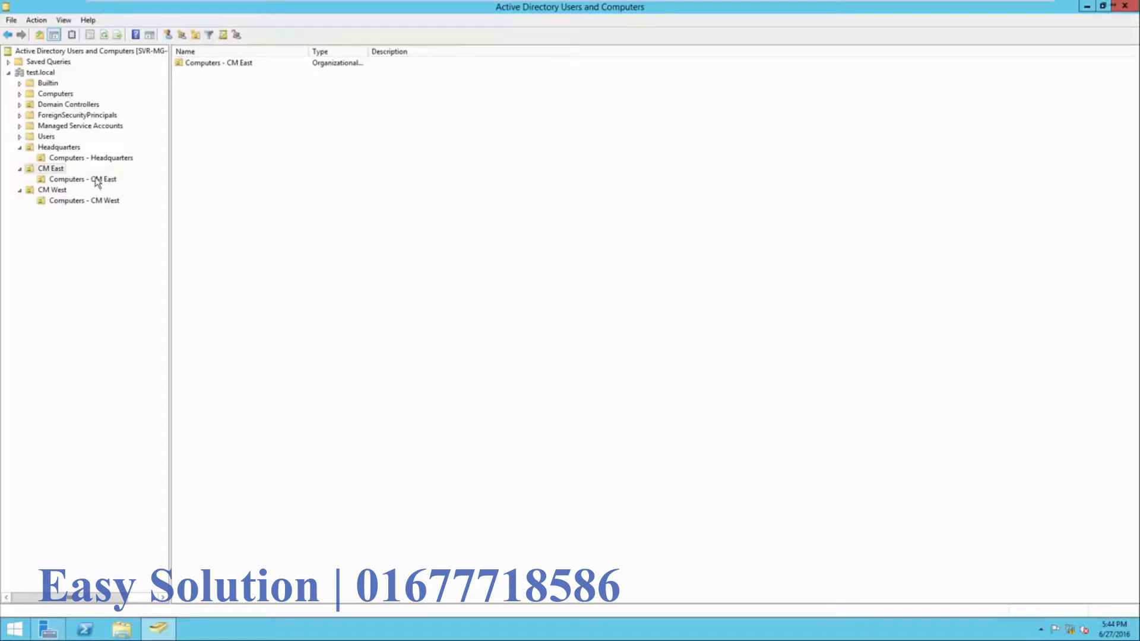
{"action": "right_click", "coordinate": [194, 137]}
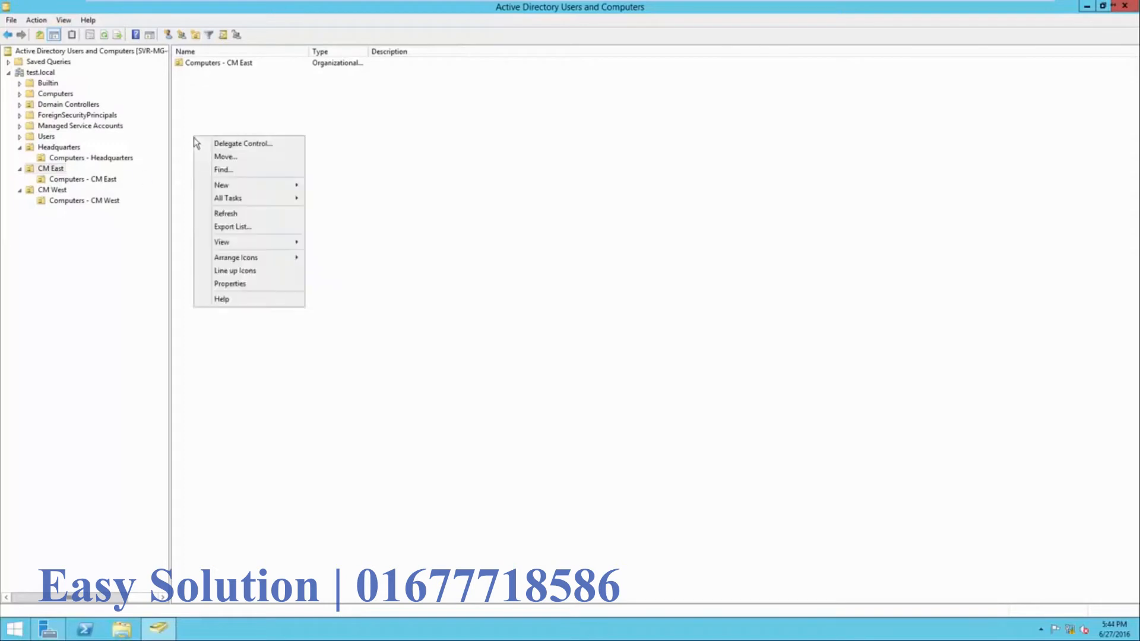
{"action": "mouse_move", "coordinate": [240, 185]}
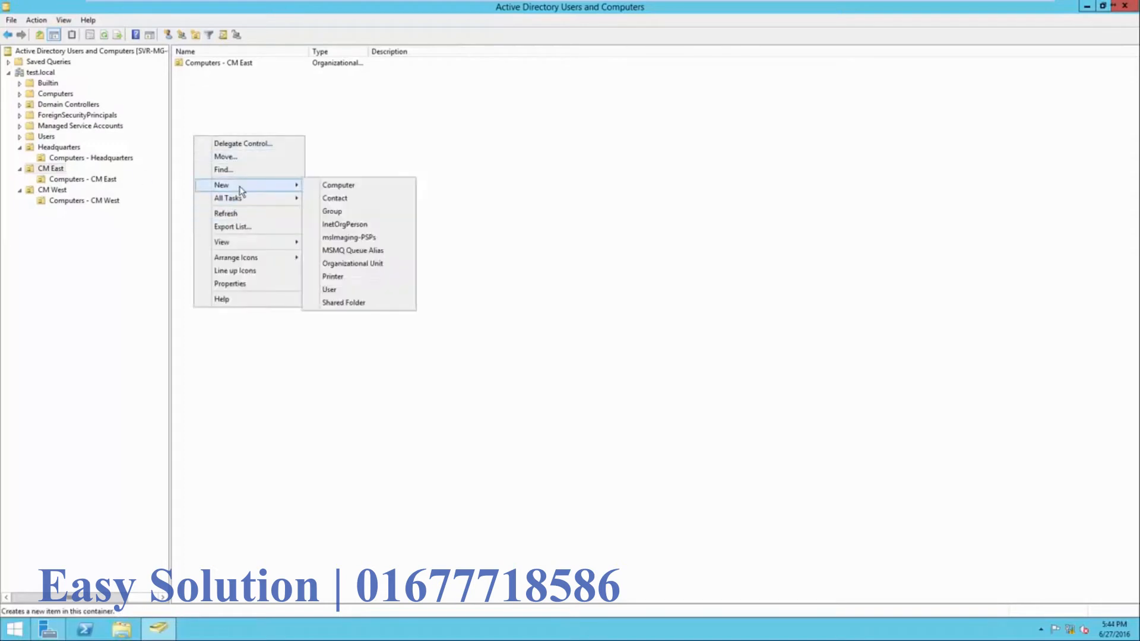
{"action": "left_click", "coordinate": [324, 212]}
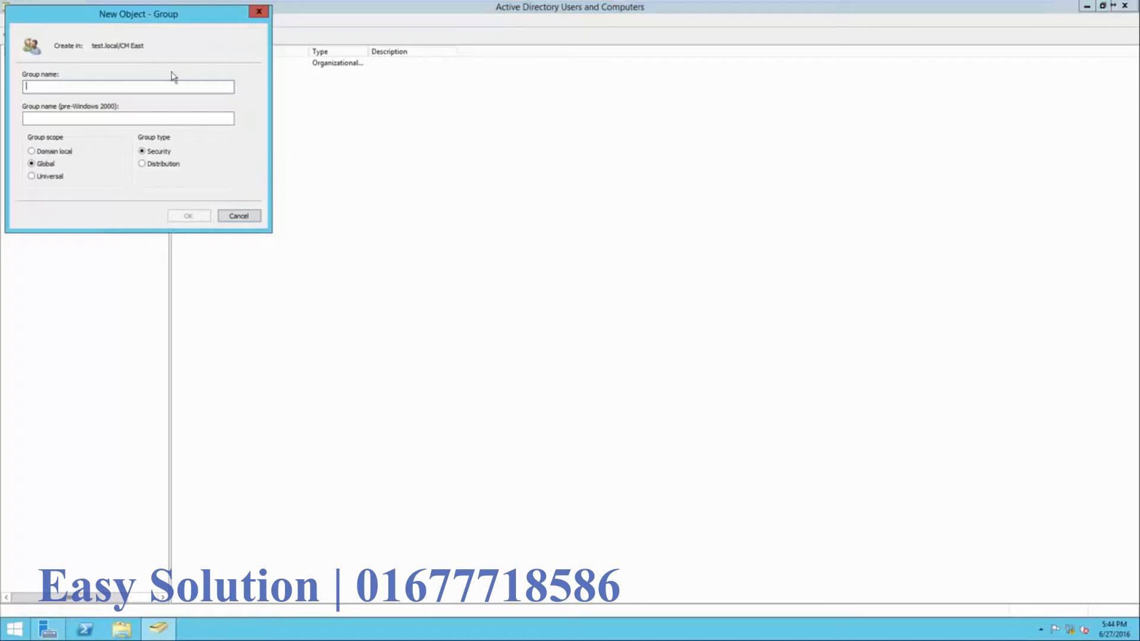
{"action": "left_click_drag", "start_coordinate": [136, 18], "coordinate": [311, 134]}
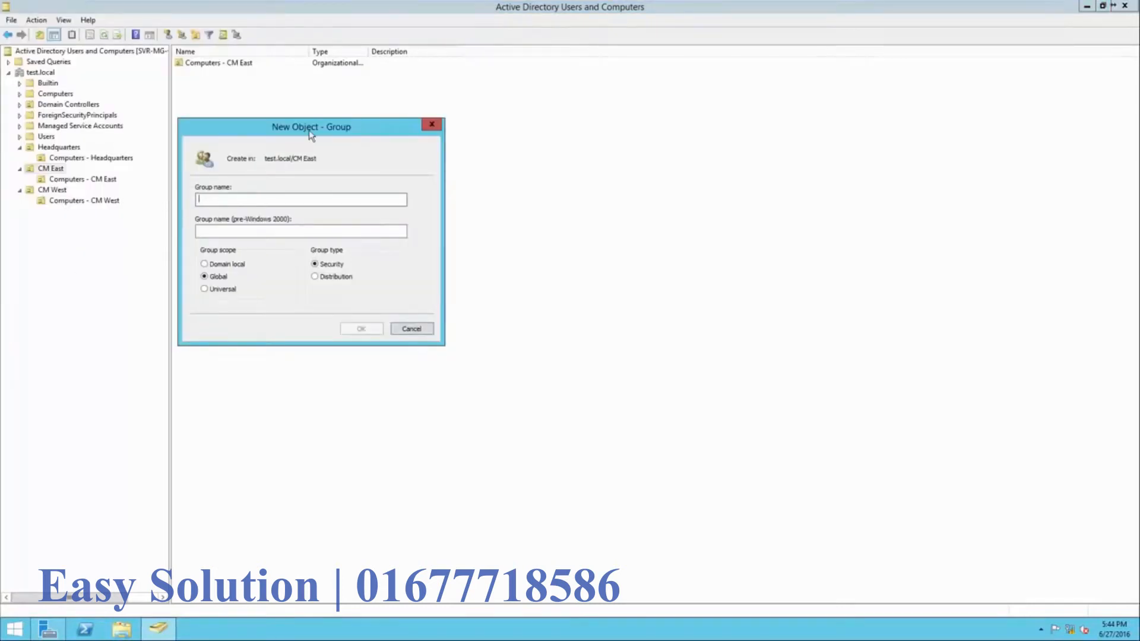
{"action": "type", "text": "Sales -"}
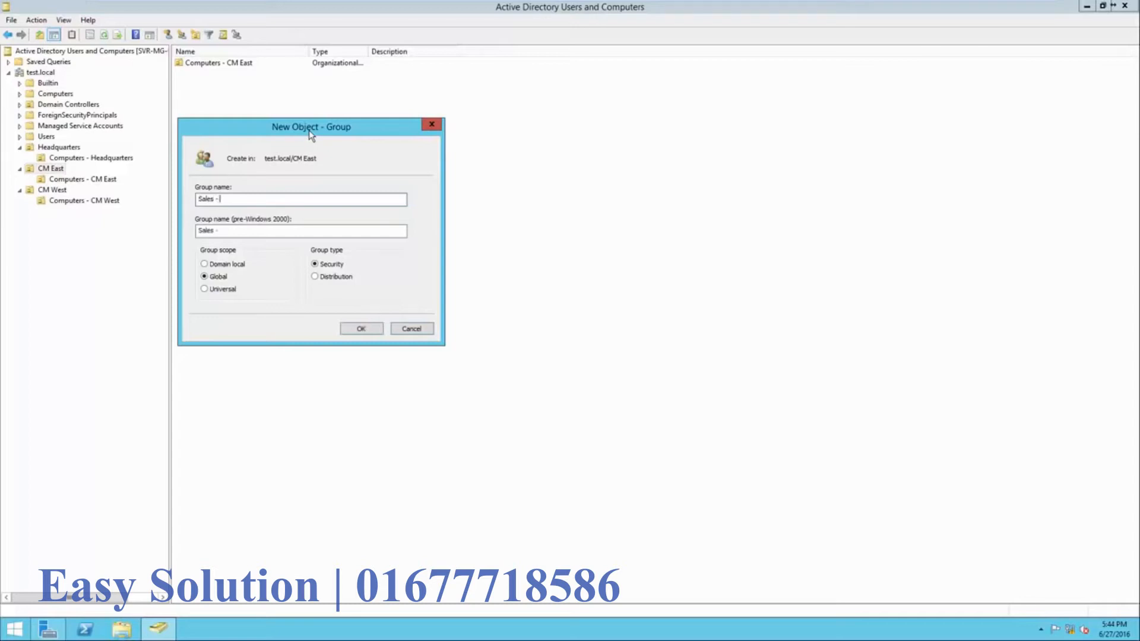
{"action": "type", "text": " CM East"}
{"action": "left_click", "coordinate": [354, 328]}
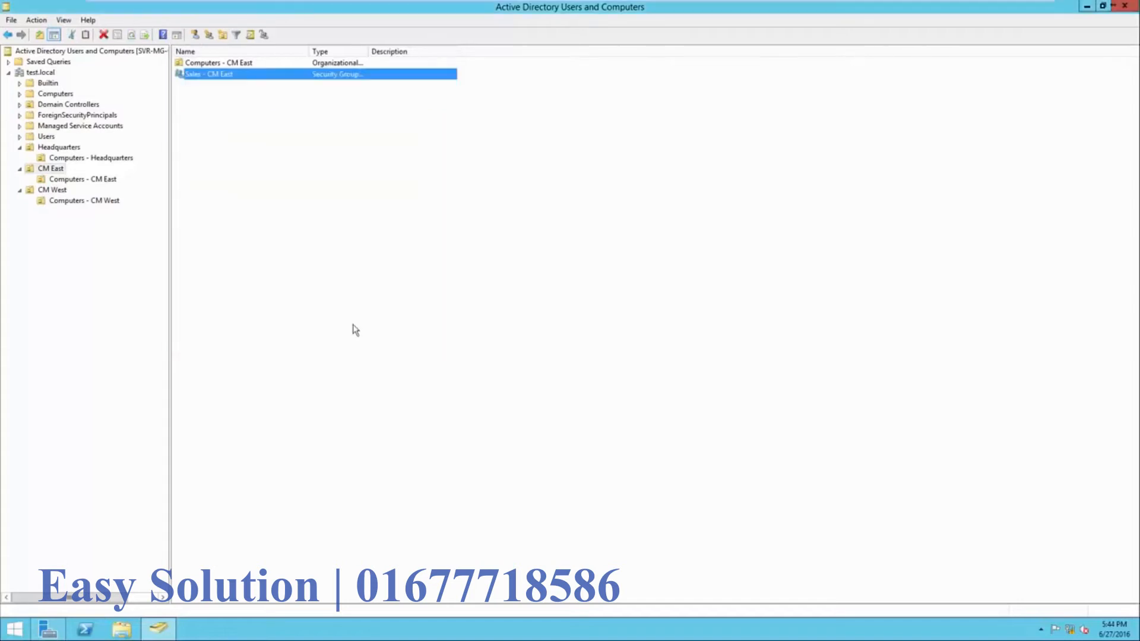
- Create the 'Mechanics - CM East' security group in CM East
{"action": "right_click", "coordinate": [282, 203]}
{"action": "mouse_move", "coordinate": [315, 253]}
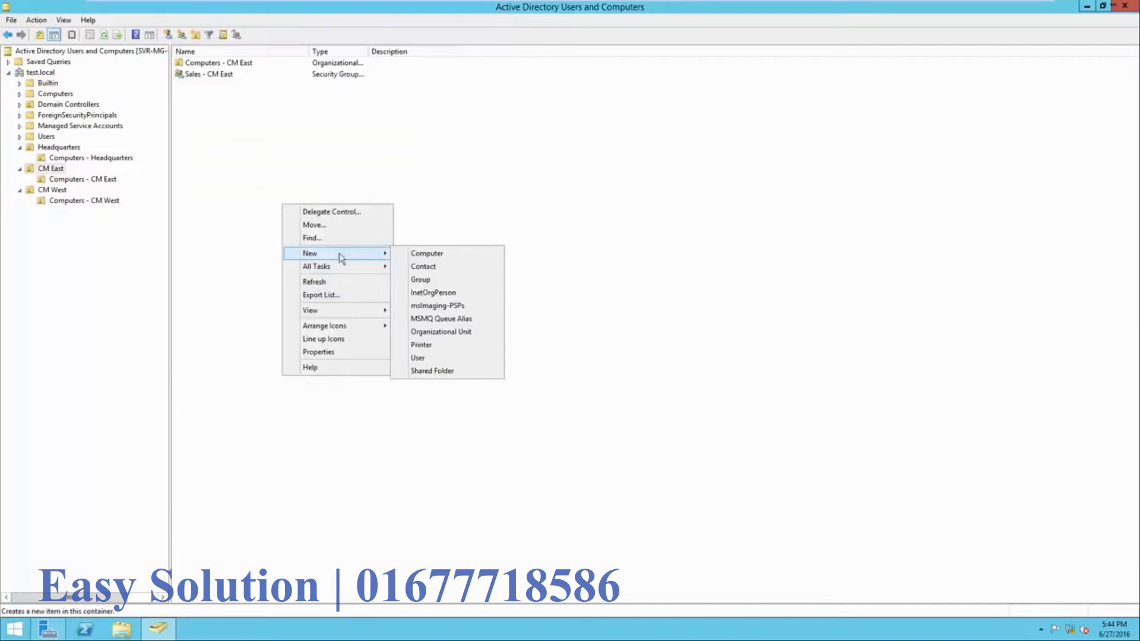
{"action": "left_click", "coordinate": [418, 281]}
{"action": "left_click_drag", "start_coordinate": [144, 19], "coordinate": [355, 155]}
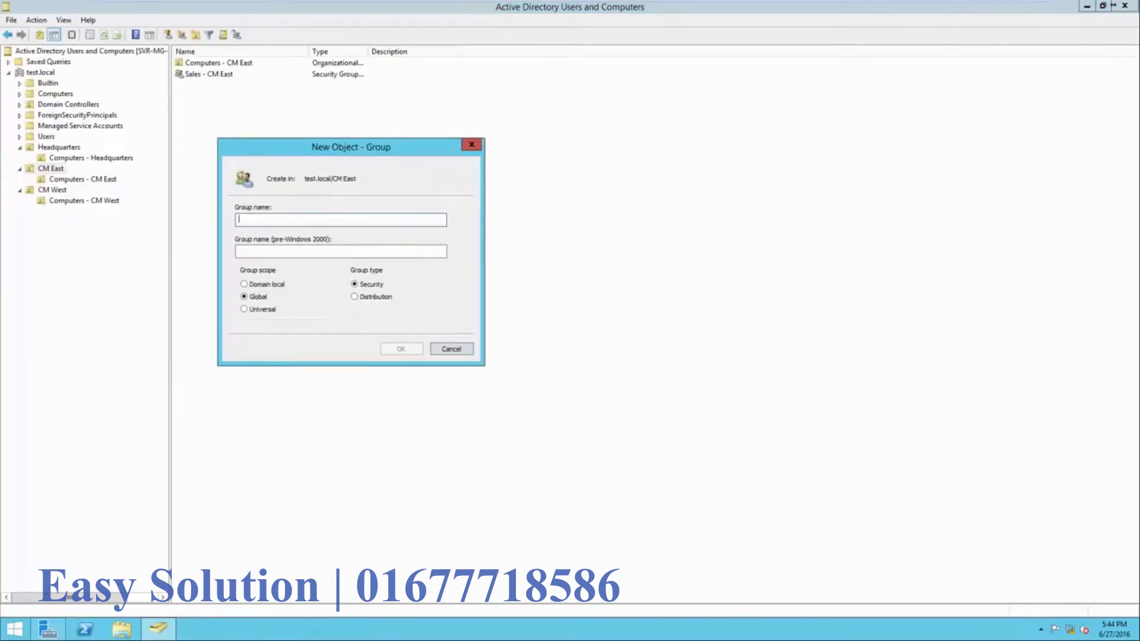
{"action": "type", "text": "Mechanics - CM East"}
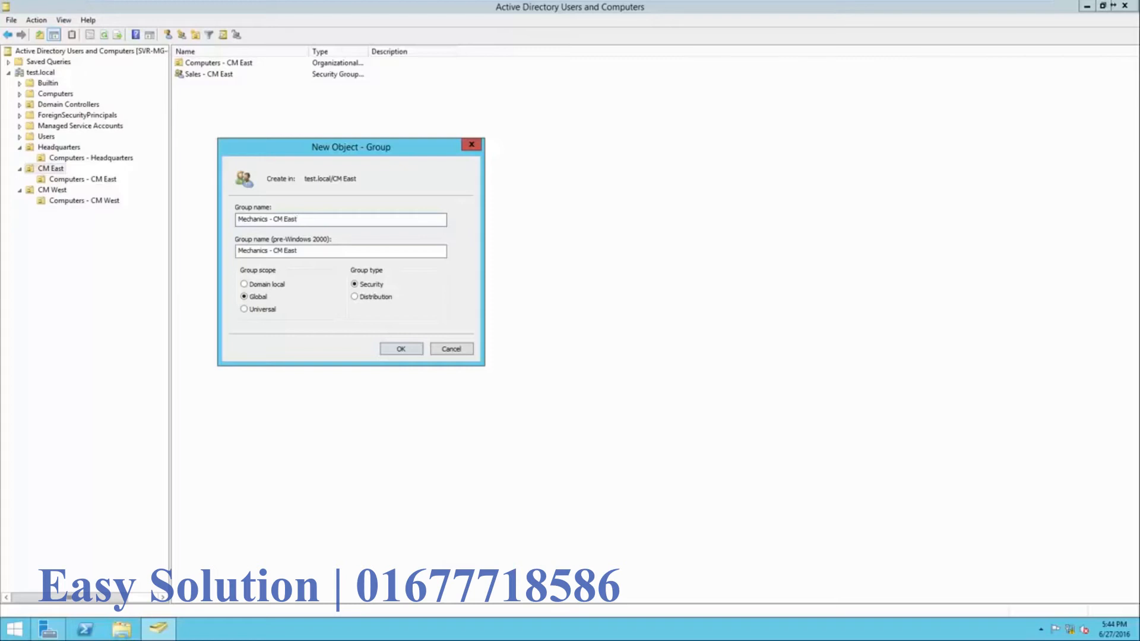
{"action": "key", "text": "Return"}
- Create the 'Management - CM East' group, widen the Name column, then show CM West
{"action": "right_click", "coordinate": [255, 178]}
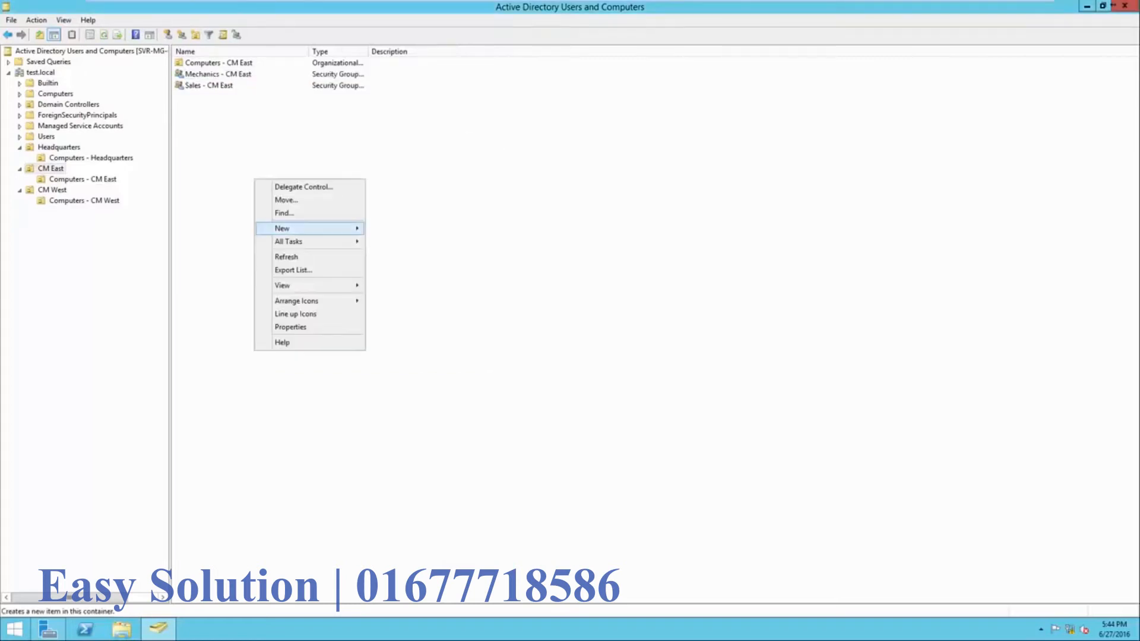
{"action": "mouse_move", "coordinate": [297, 228]}
{"action": "left_click", "coordinate": [394, 255]}
{"action": "type", "text": "Management - CM"}
{"action": "key", "text": "BackSpace"}
{"action": "key", "text": "BackSpace"}
{"action": "type", "text": "CM East"}
{"action": "key", "text": "Return"}
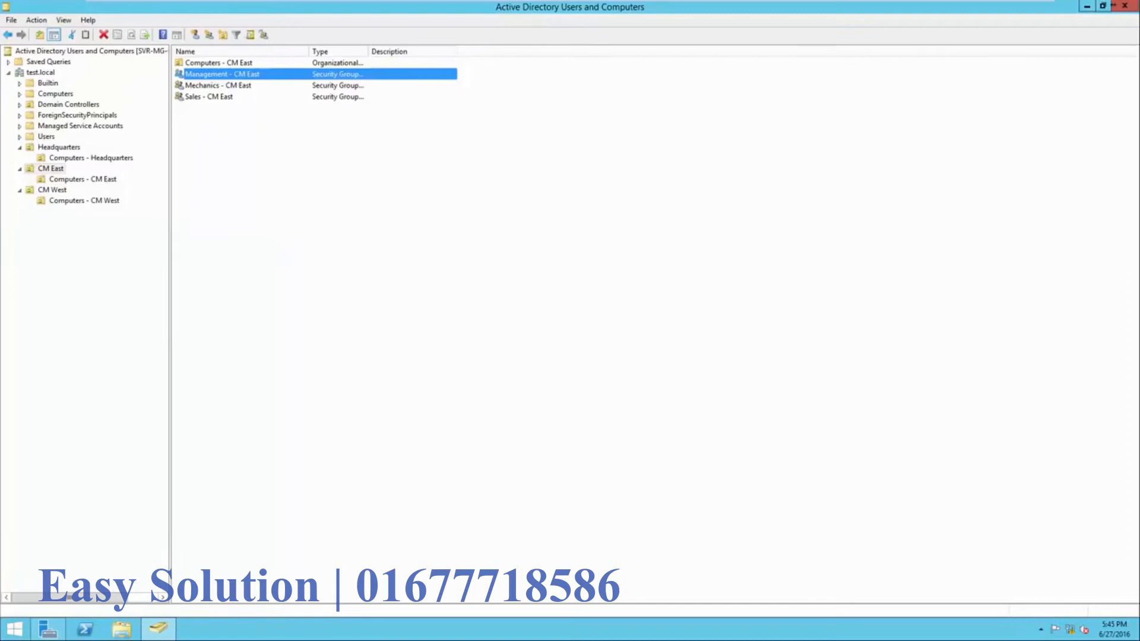
{"action": "left_click_drag", "start_coordinate": [309, 52], "coordinate": [352, 51]}
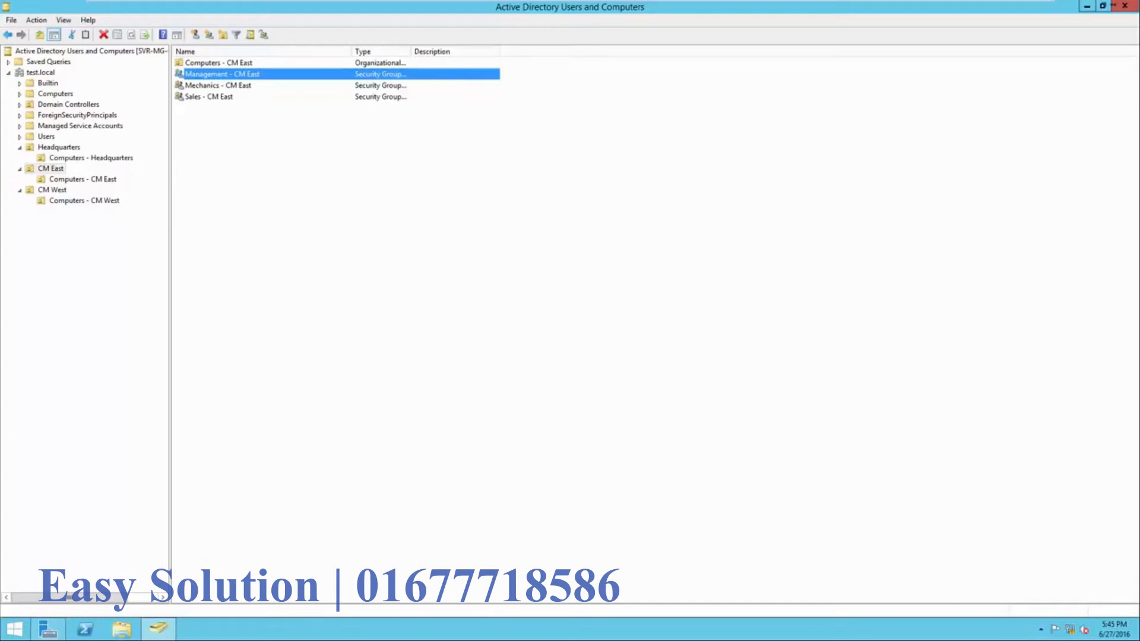
{"action": "left_click", "coordinate": [52, 190]}
- Add the Management, Mechanics and Sales - CM West groups to CM West, then return to Headquarters
{"action": "right_click", "coordinate": [193, 165]}
{"action": "mouse_move", "coordinate": [228, 215]}
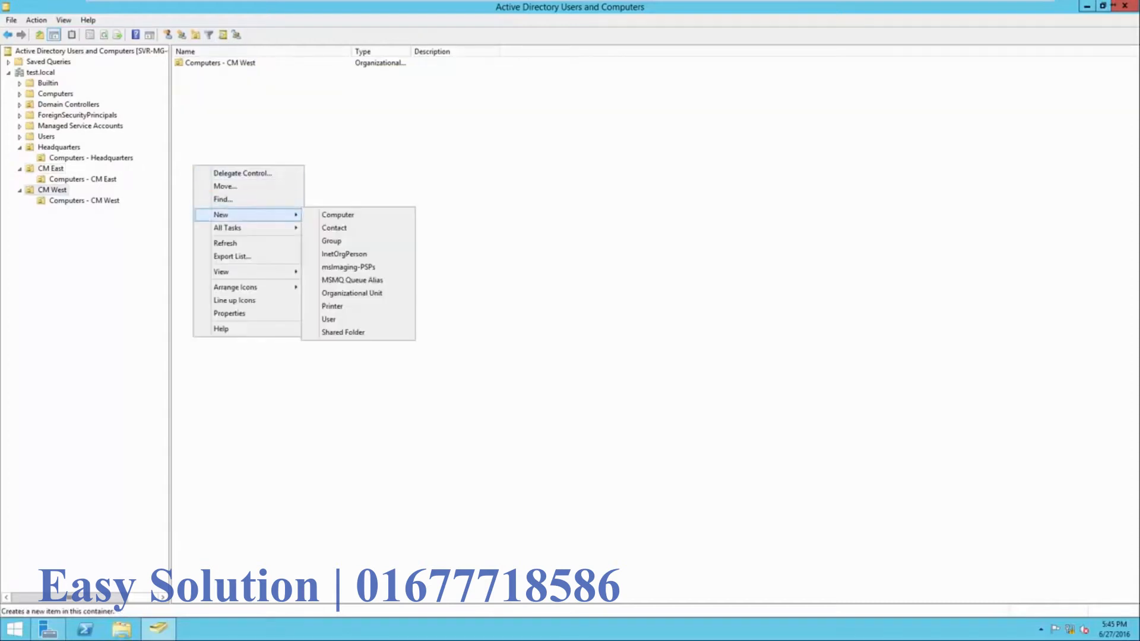
{"action": "left_click", "coordinate": [333, 241]}
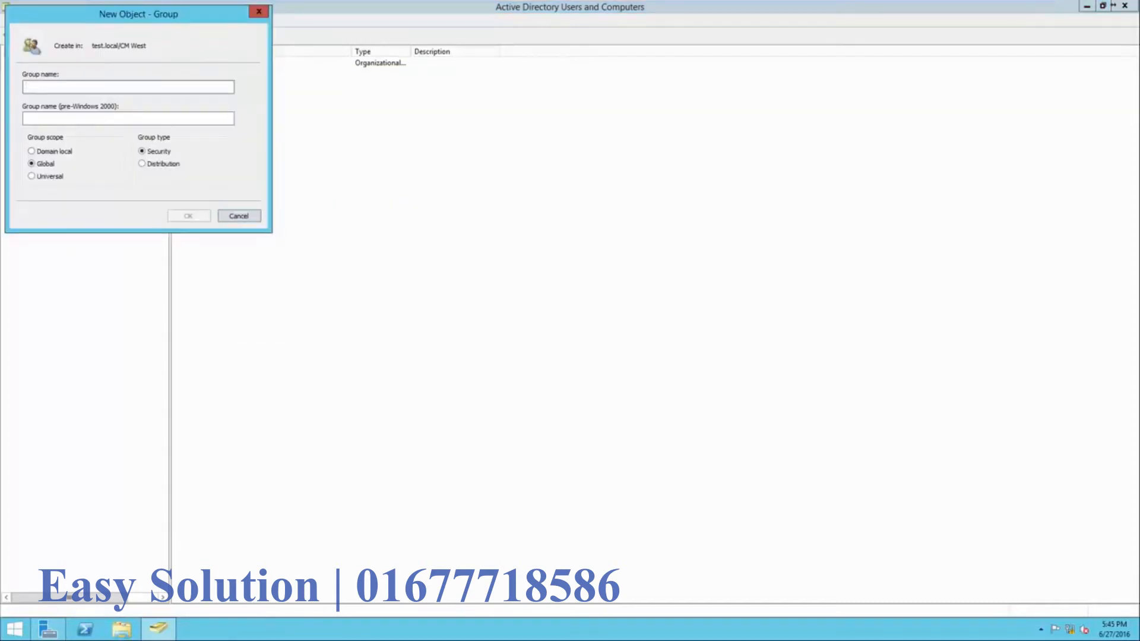
{"action": "type", "text": "CM West"}
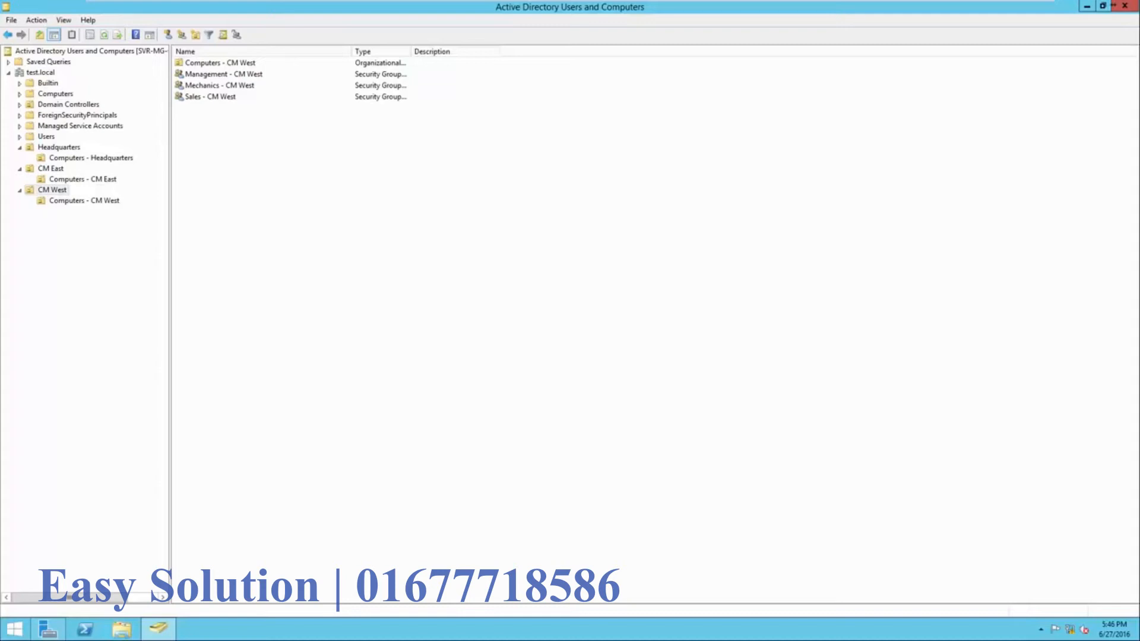
{"action": "left_click", "coordinate": [59, 147]}
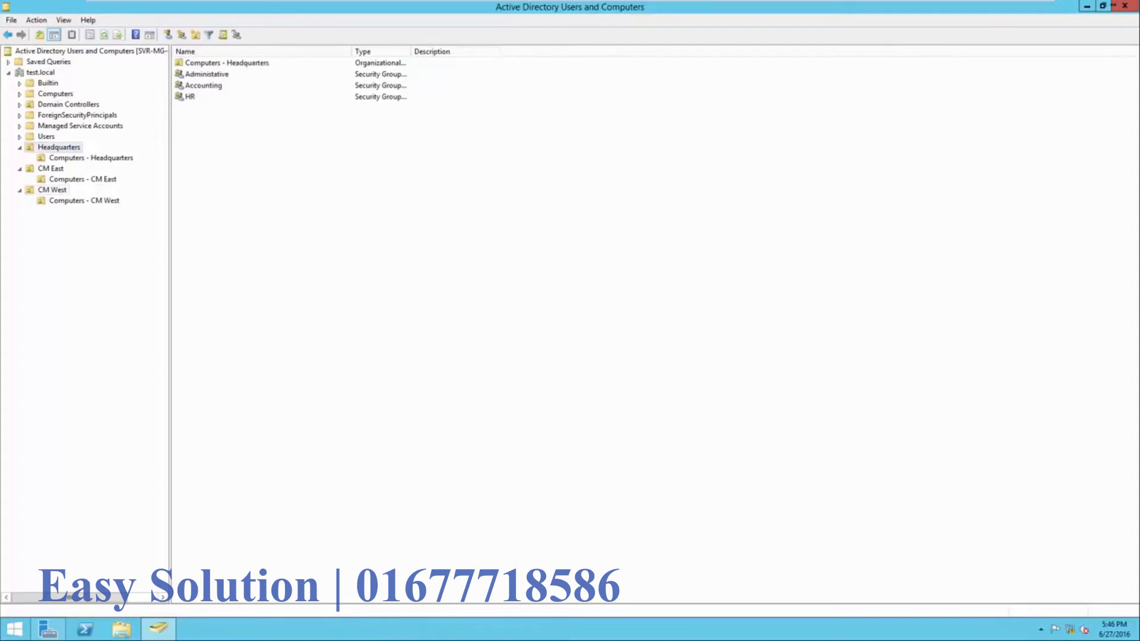
- Start a new Headquarters user, entering the first name, last name and logon name
{"action": "right_click", "coordinate": [231, 148]}
{"action": "mouse_move", "coordinate": [261, 196]}
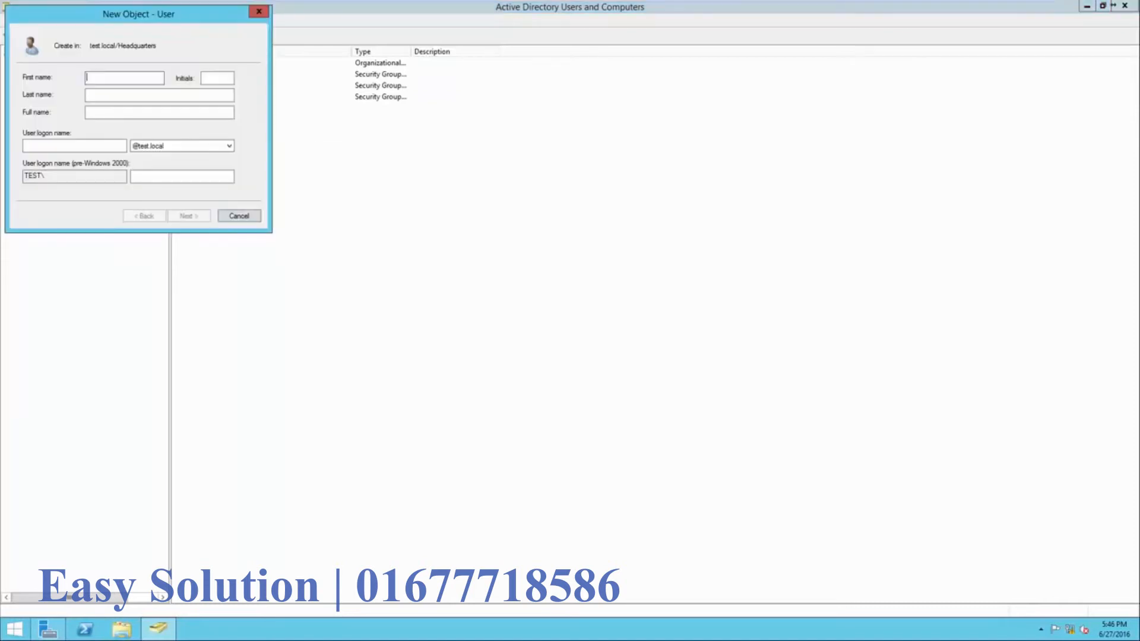
{"action": "key", "text": "Tab"}
{"action": "key", "text": "Tab"}
{"action": "key", "text": "Tab"}
{"action": "key", "text": "Tab"}
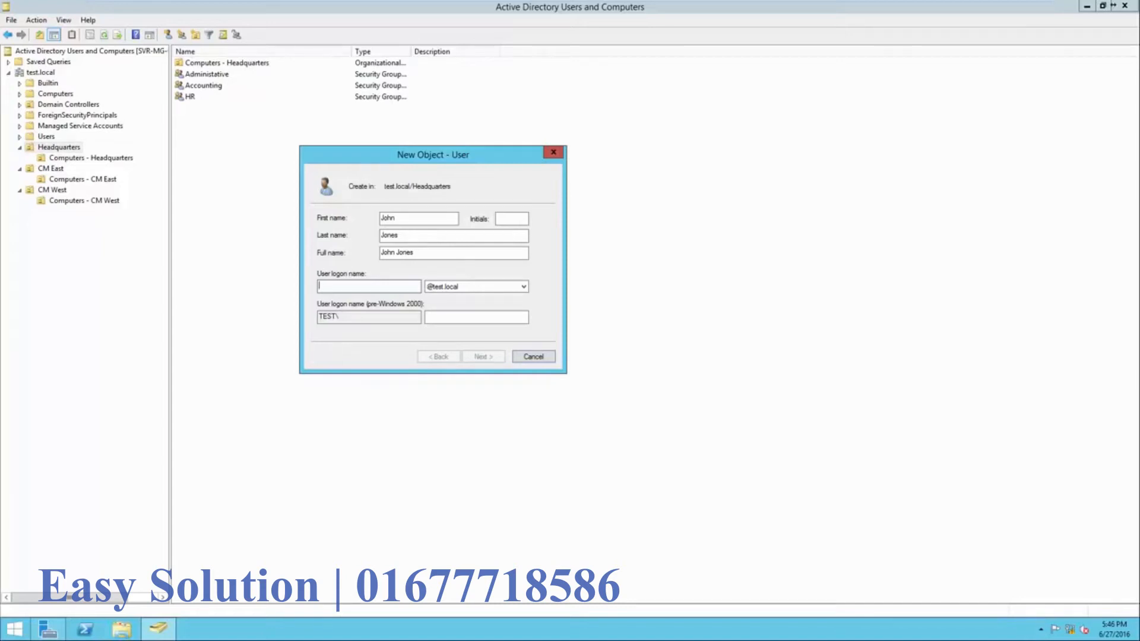
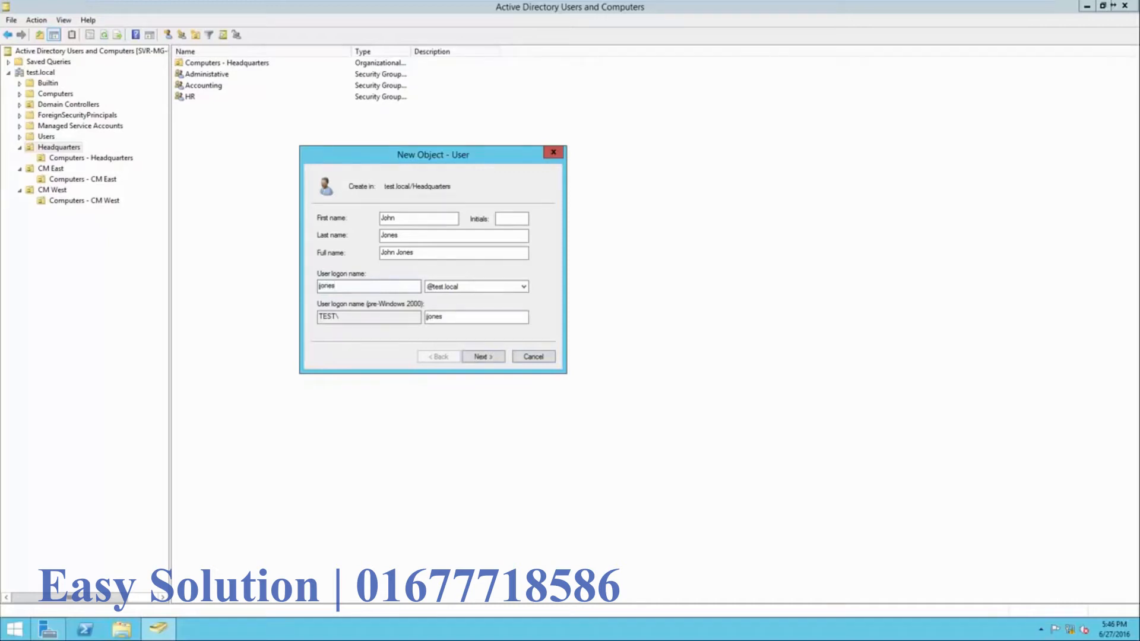
{"action": "key", "text": "Return"}
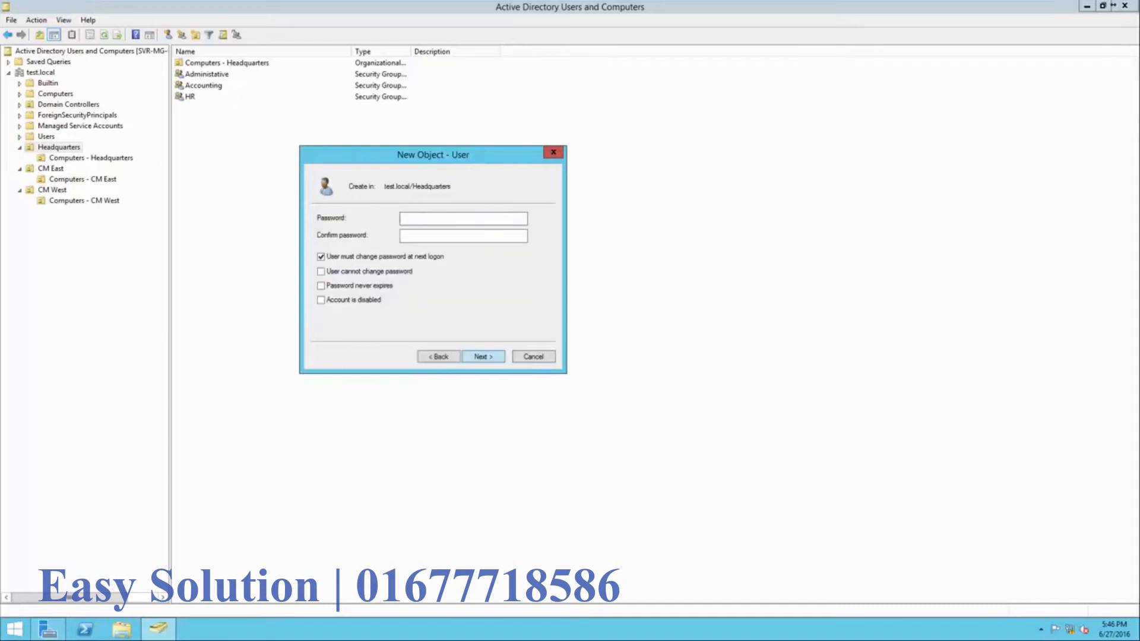
- Set and confirm the user's initial password, then finish creating the account
{"action": "type", "text": "P@ssw0rdP@ssw0rd"}
{"action": "left_click_drag", "start_coordinate": [437, 236], "coordinate": [400, 236]}
{"action": "left_click", "coordinate": [440, 236]}
{"action": "key", "text": "Return"}
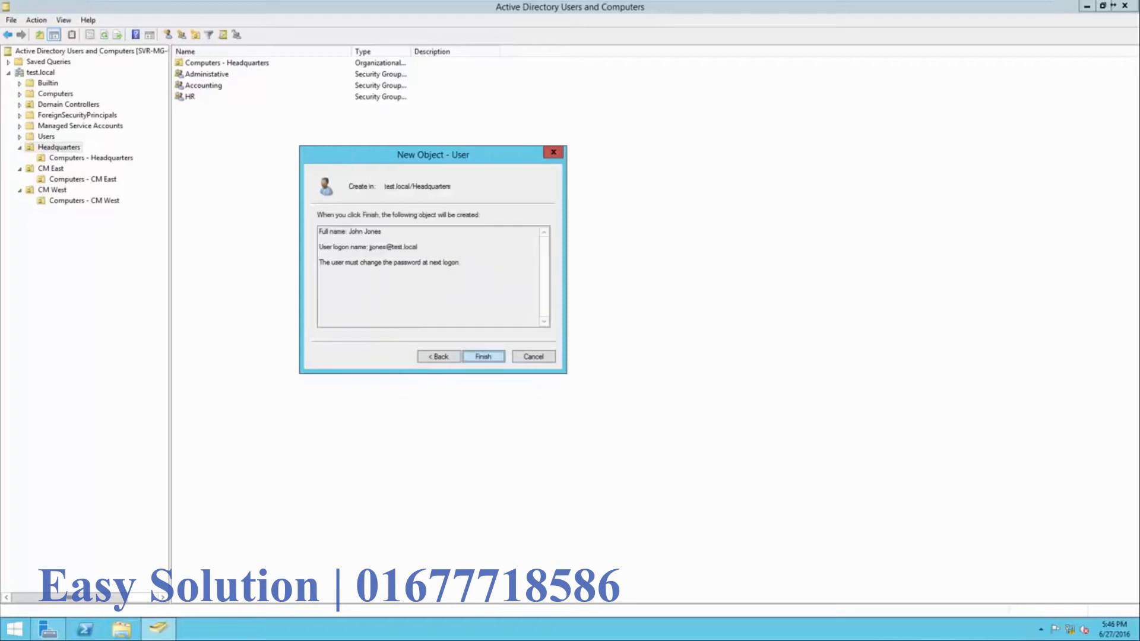
{"action": "key", "text": "Return"}
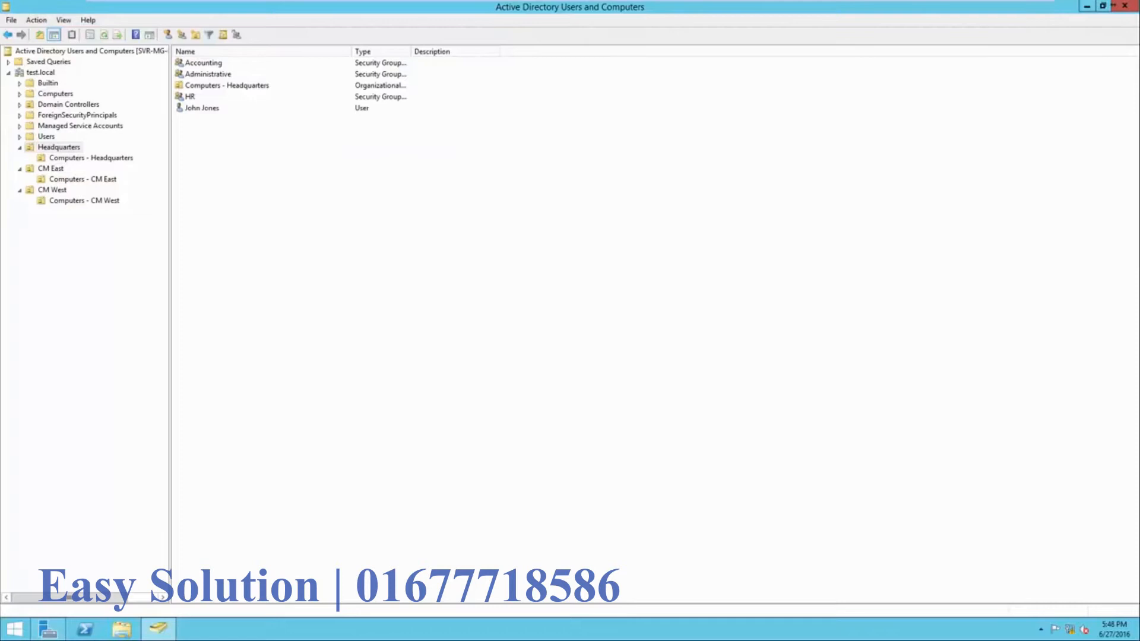
- Add the new Headquarters user to the Administrative group
{"action": "left_click", "coordinate": [202, 109]}
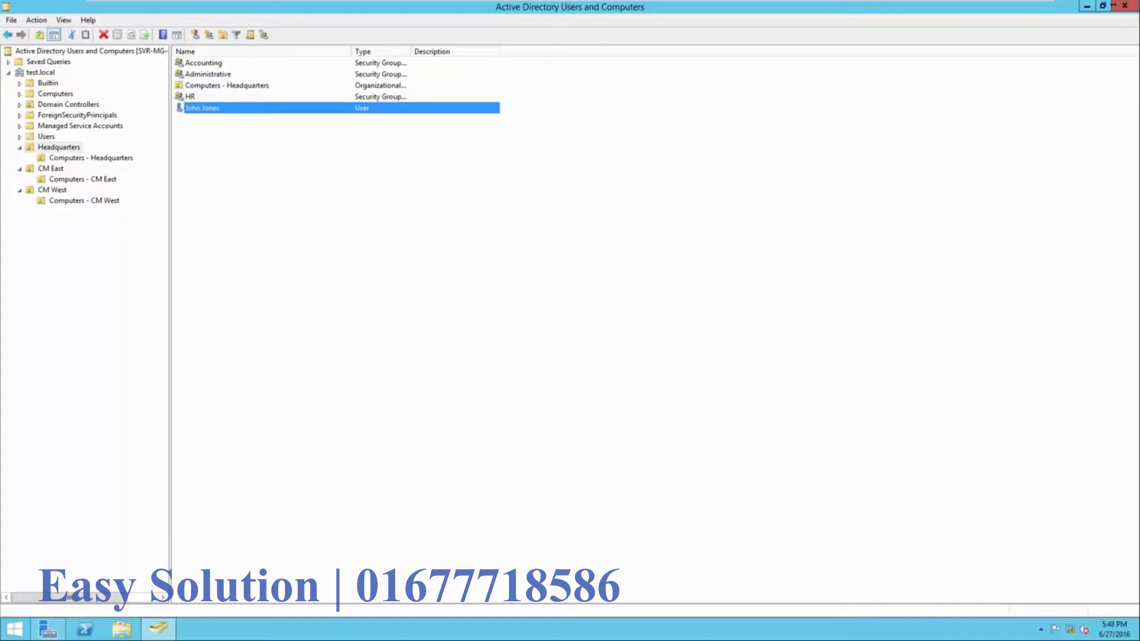
{"action": "right_click", "coordinate": [247, 109]}
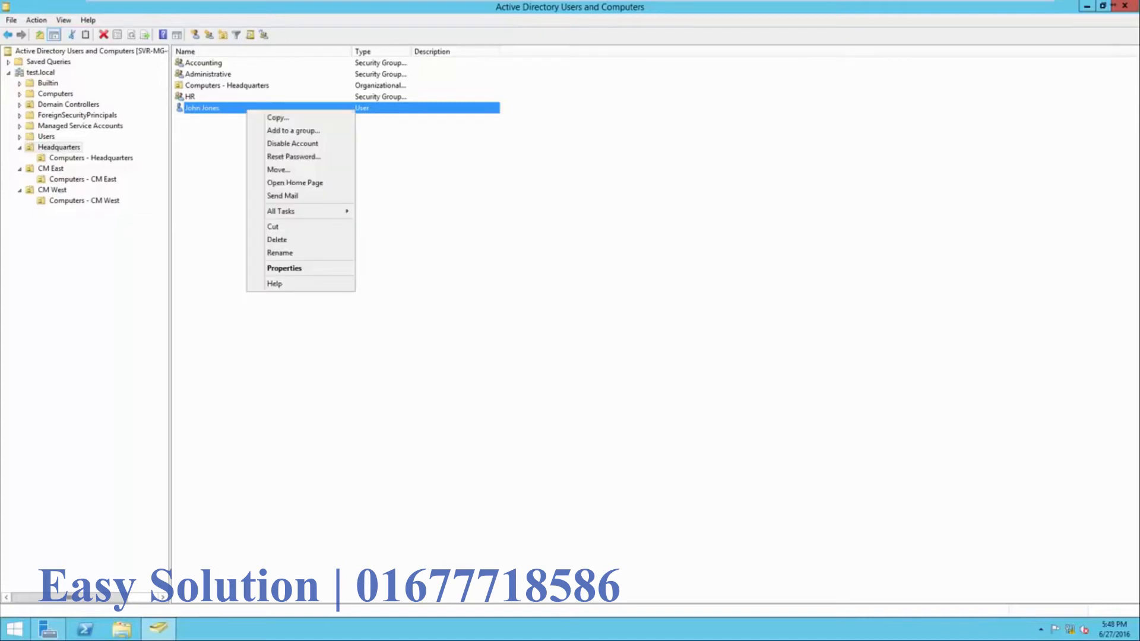
{"action": "key", "text": "Return"}
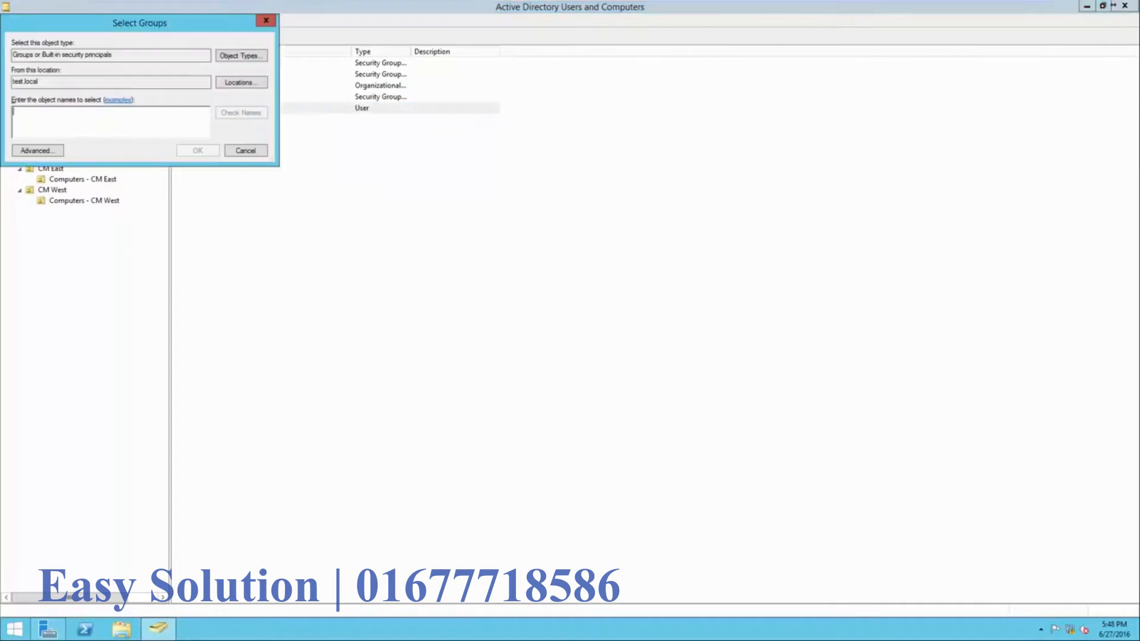
{"action": "left_click_drag", "start_coordinate": [141, 26], "coordinate": [530, 174]}
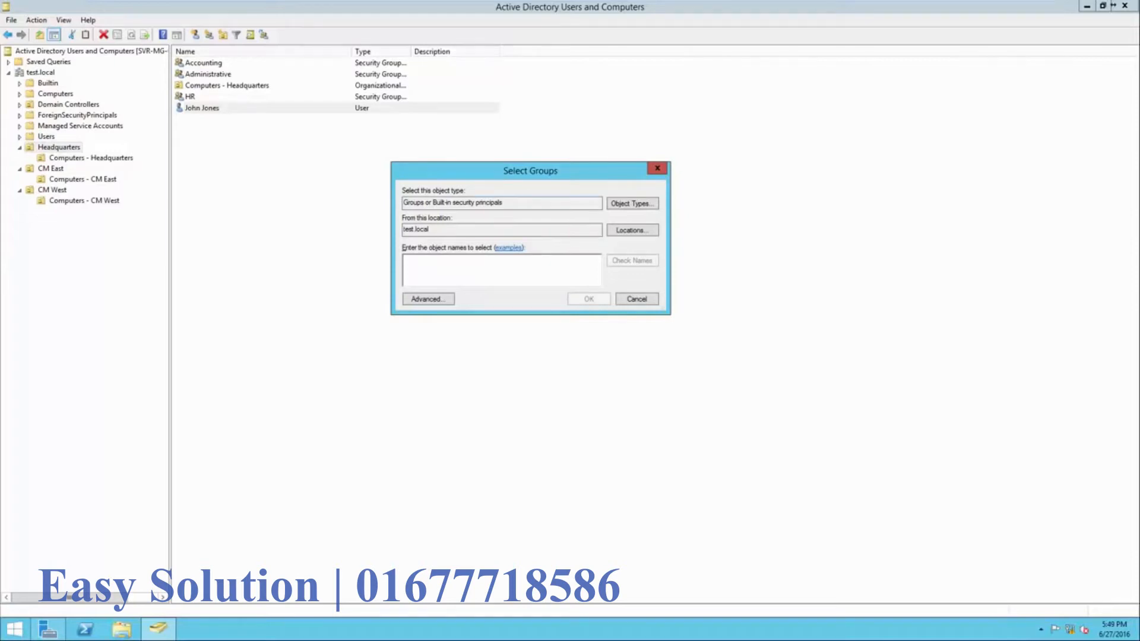
{"action": "left_click_drag", "start_coordinate": [515, 203], "coordinate": [403, 229]}
{"action": "left_click", "coordinate": [430, 229]}
{"action": "type", "text": "Administrative"}
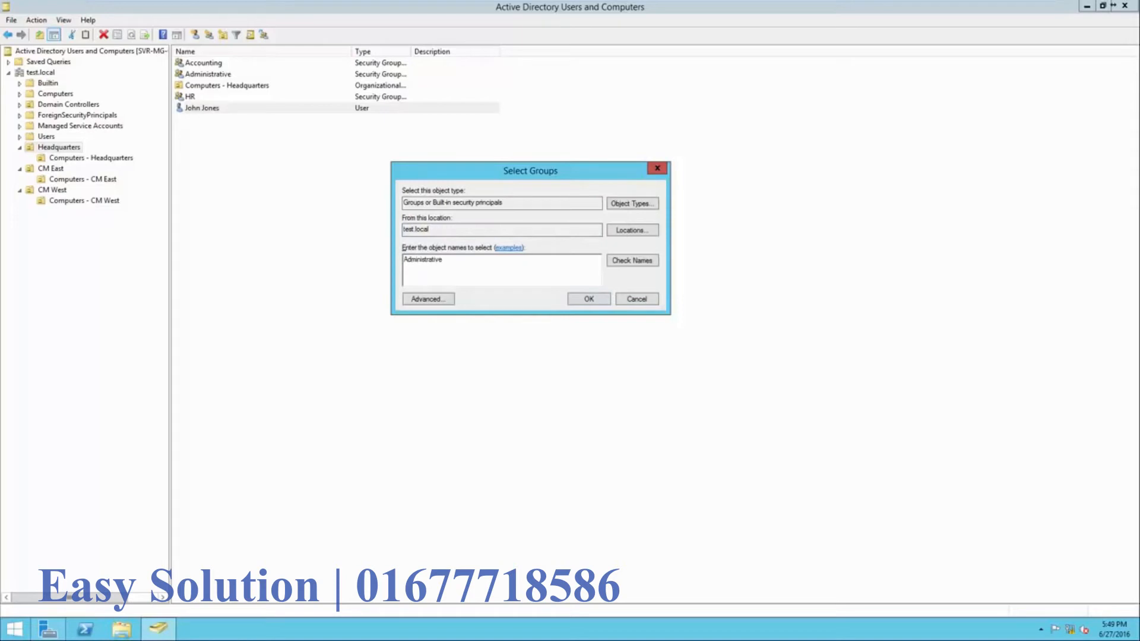
{"action": "left_click", "coordinate": [632, 261]}
{"action": "key", "text": "Return"}
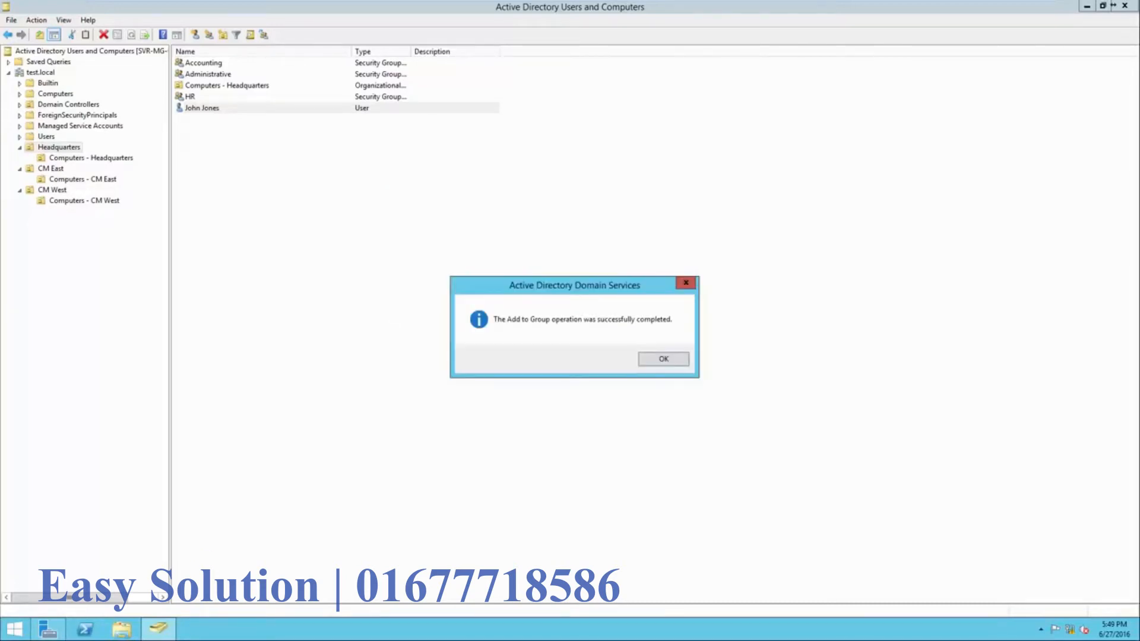
{"action": "key", "text": "Return"}
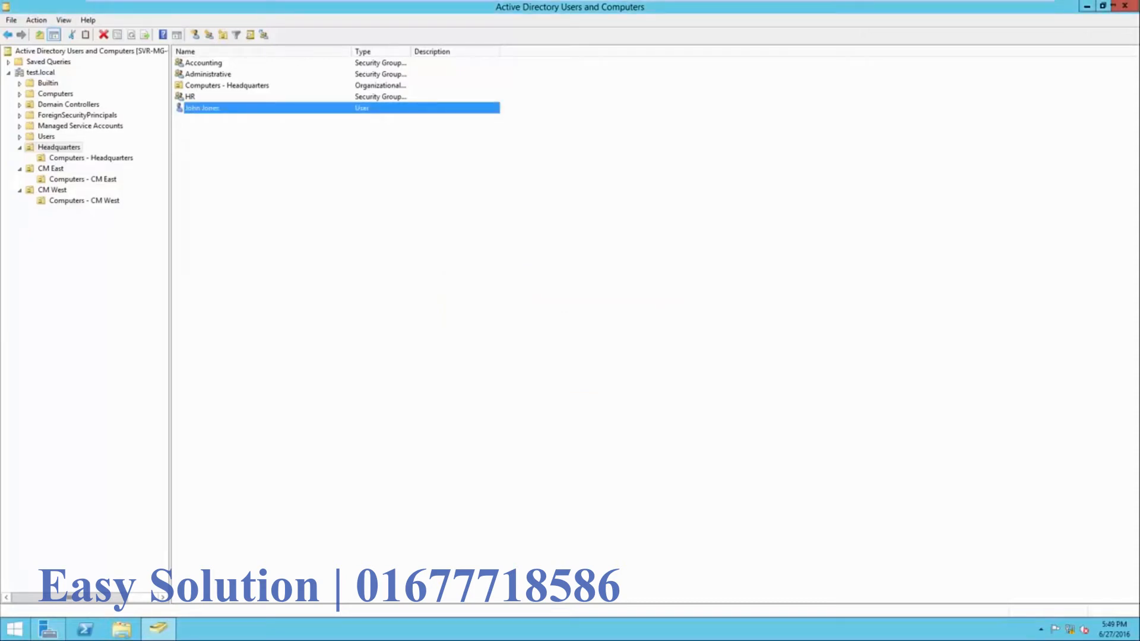
- Confirm the user appears in Administrative's member list, then show CM East
{"action": "right_click", "coordinate": [220, 74]}
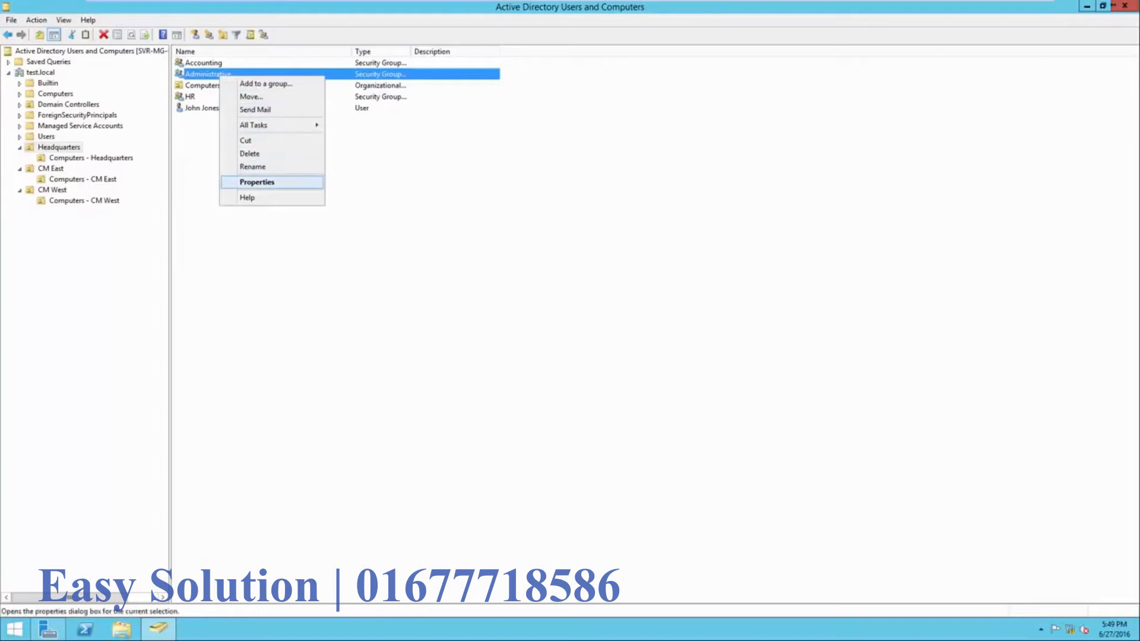
{"action": "left_click", "coordinate": [257, 182]}
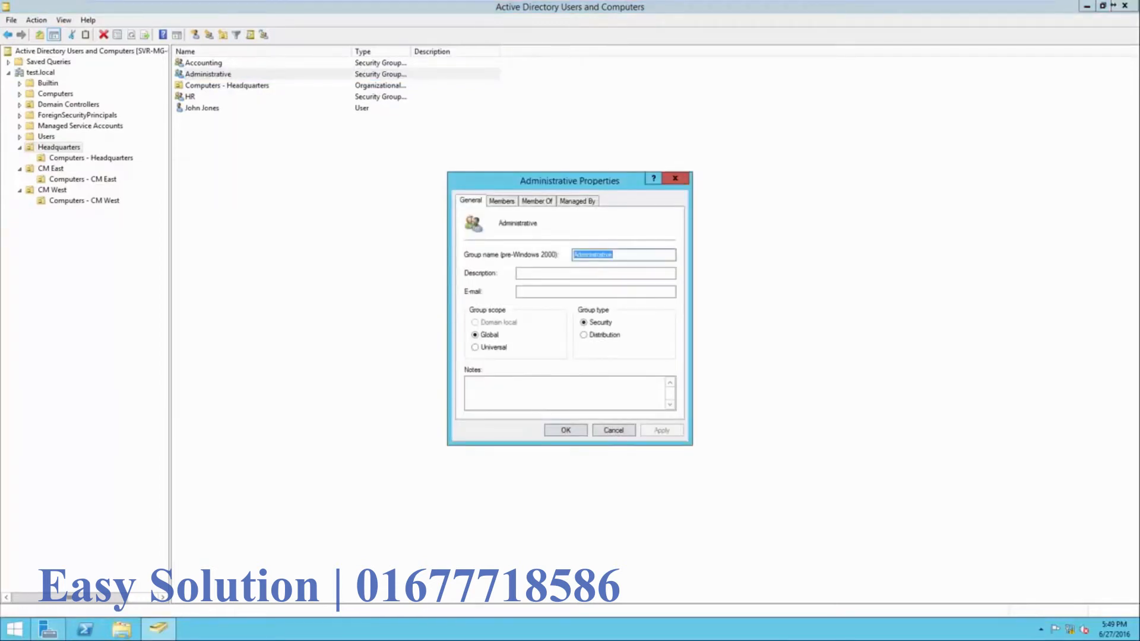
{"action": "left_click", "coordinate": [502, 201]}
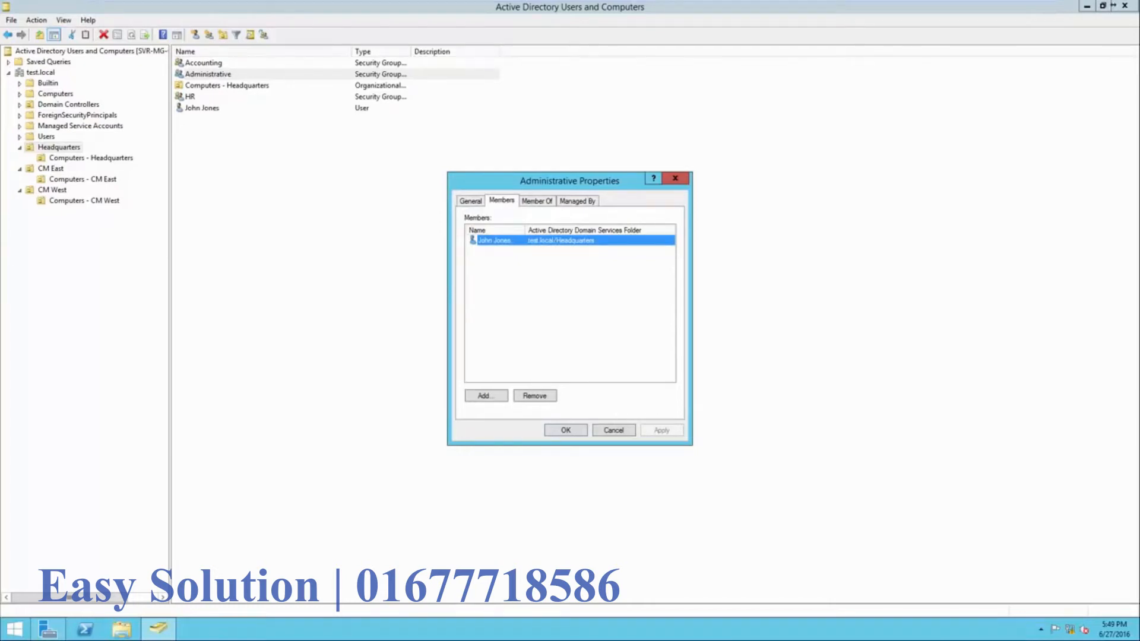
{"action": "key", "text": "Escape"}
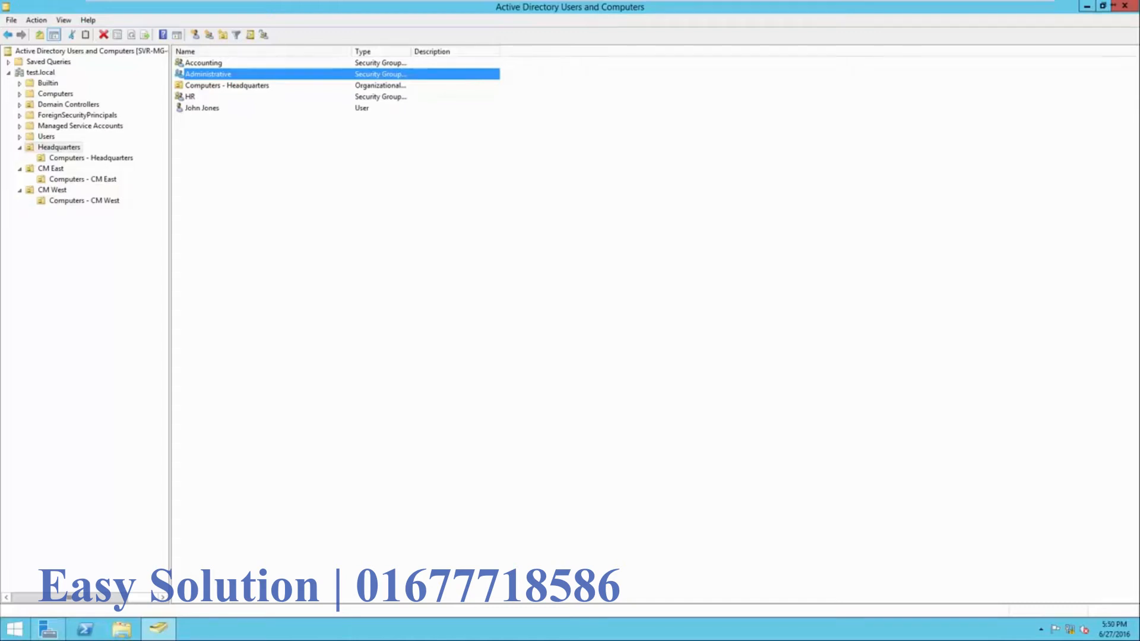
{"action": "left_click", "coordinate": [202, 108]}
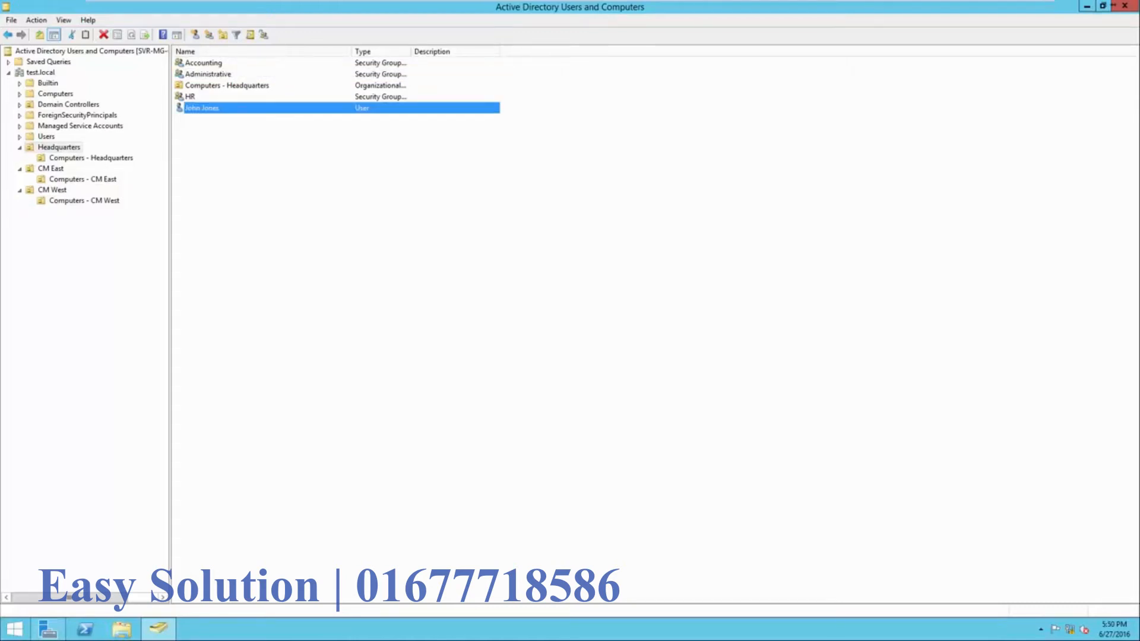
{"action": "left_click", "coordinate": [208, 74]}
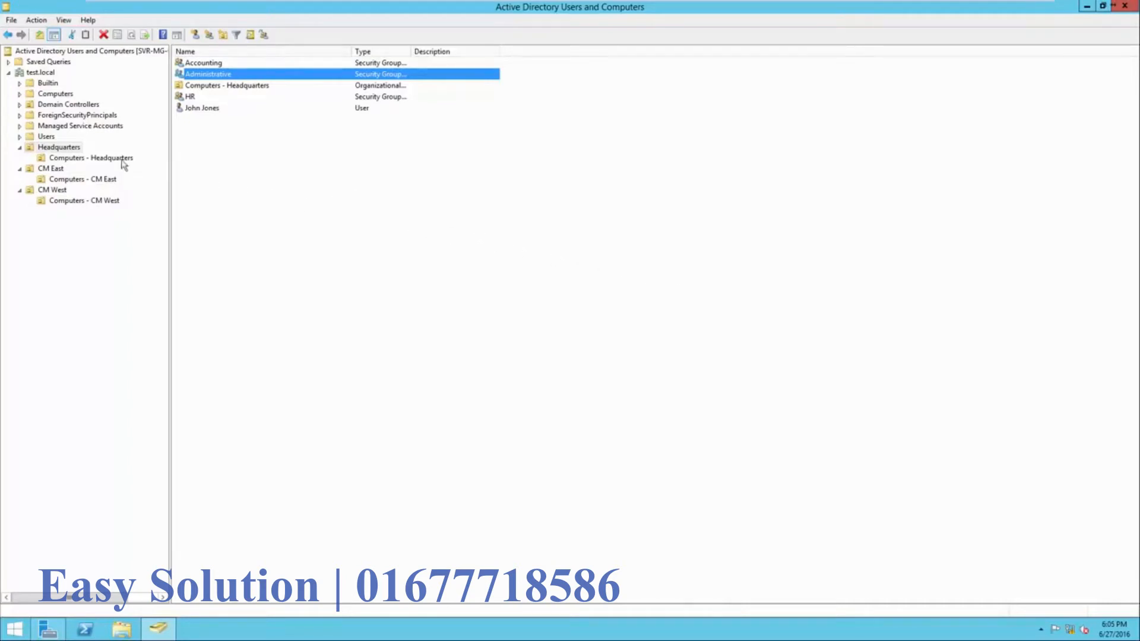
{"action": "left_click", "coordinate": [50, 170]}
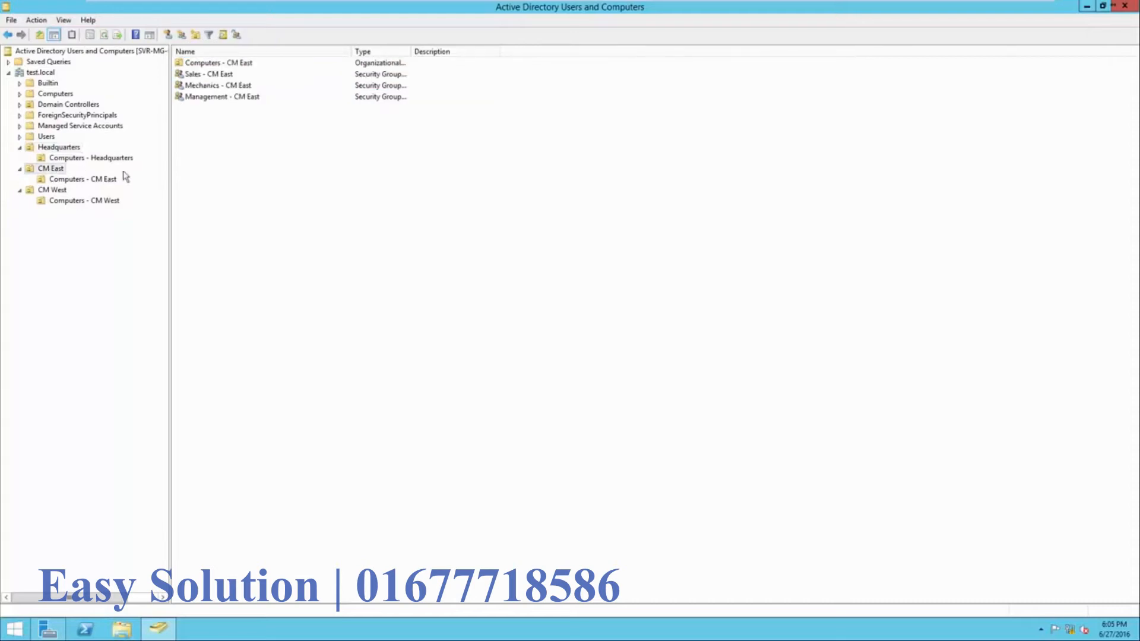
- Start a new user in CM East, entering the user's full name and logon name
{"action": "right_click", "coordinate": [204, 171]}
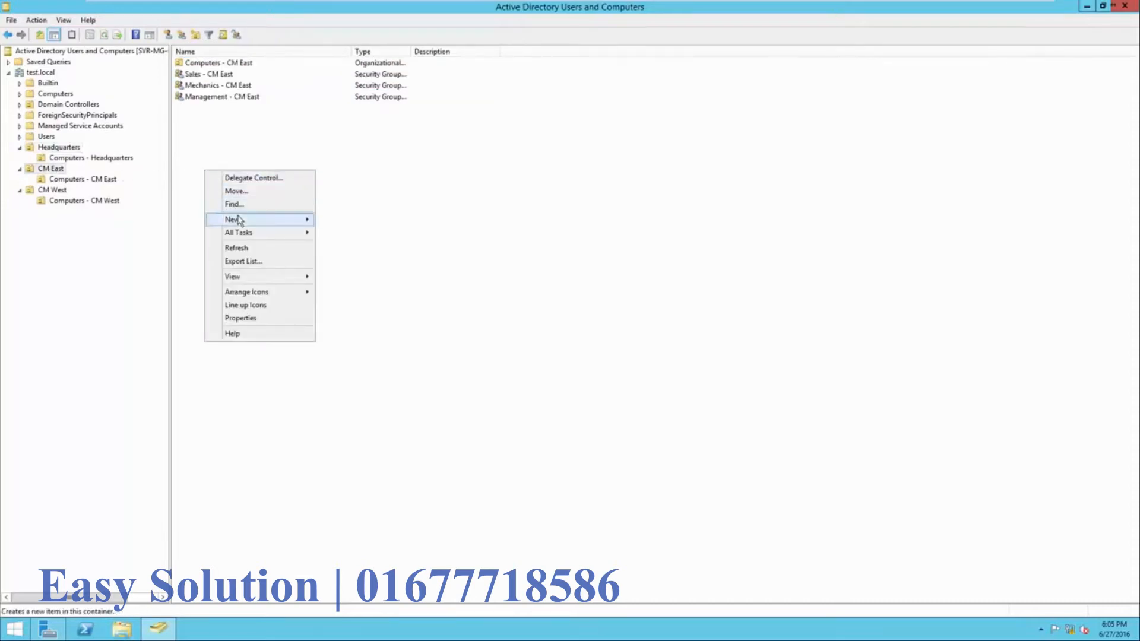
{"action": "mouse_move", "coordinate": [238, 219]}
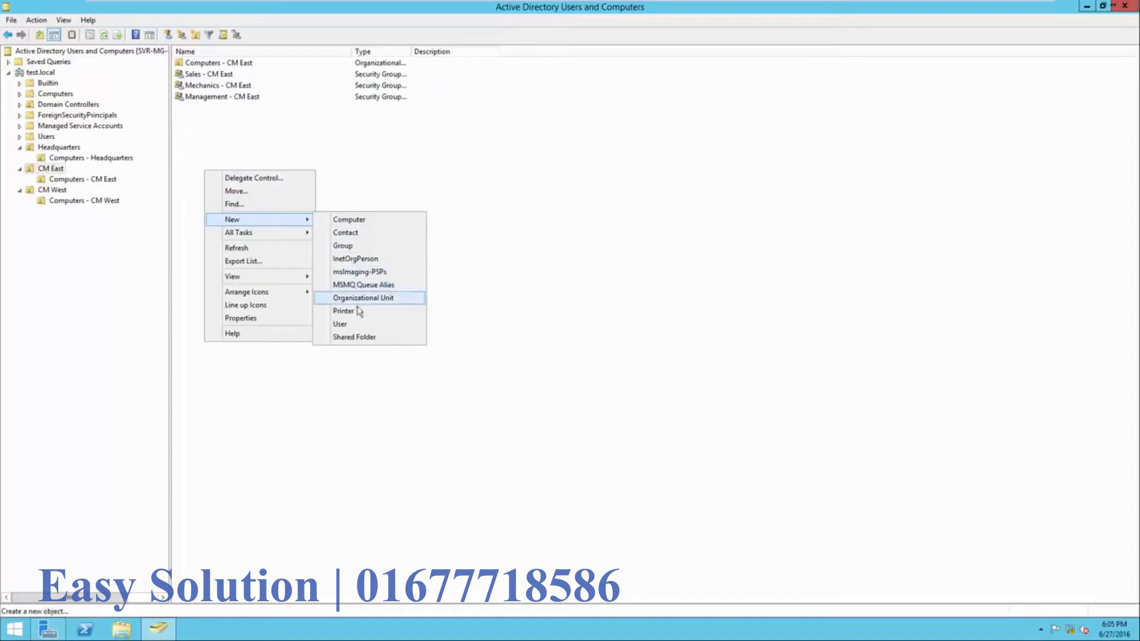
{"action": "left_click", "coordinate": [358, 325]}
{"action": "left_click_drag", "start_coordinate": [147, 13], "coordinate": [508, 196]}
{"action": "left_click", "coordinate": [416, 326]}
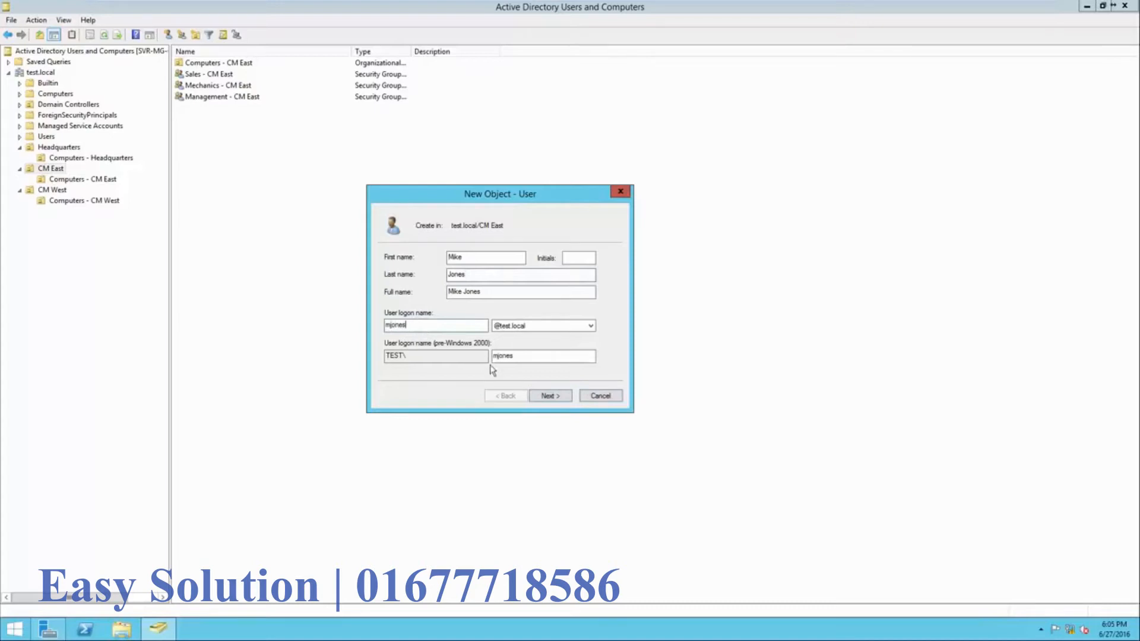
{"action": "left_click", "coordinate": [546, 396]}
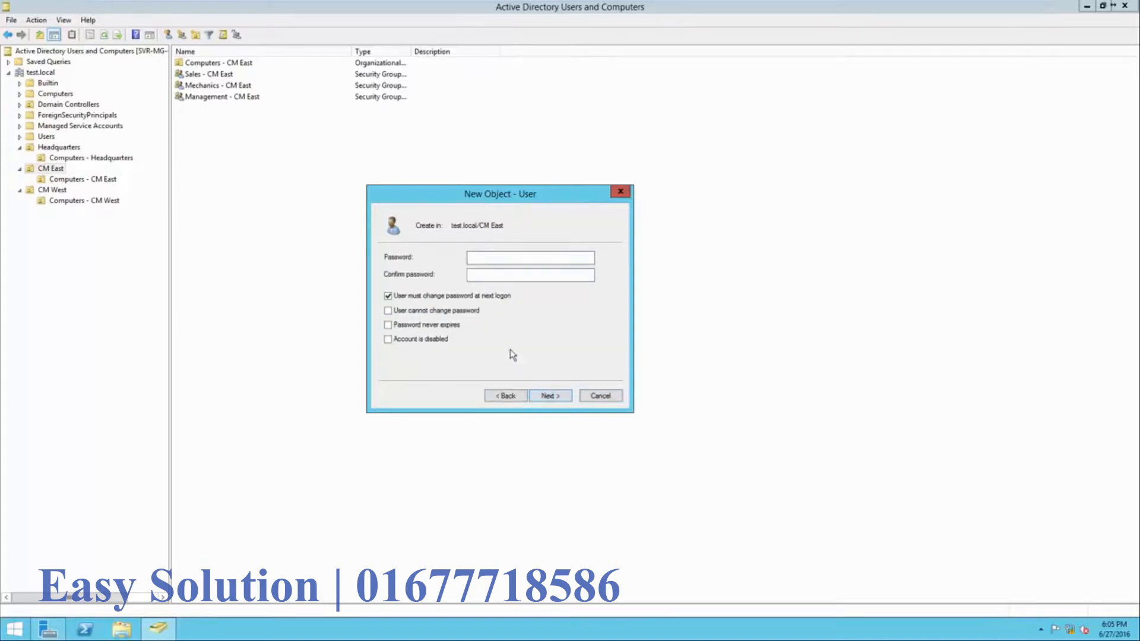
- Set and confirm the user's password, then finish and select the new account
{"action": "type", "text": "••••••••"}
{"action": "key", "text": "Tab"}
{"action": "key", "text": "BackSpace"}
{"action": "key", "text": "BackSpace"}
{"action": "type", "text": "••••••••"}
{"action": "left_click", "coordinate": [548, 396]}
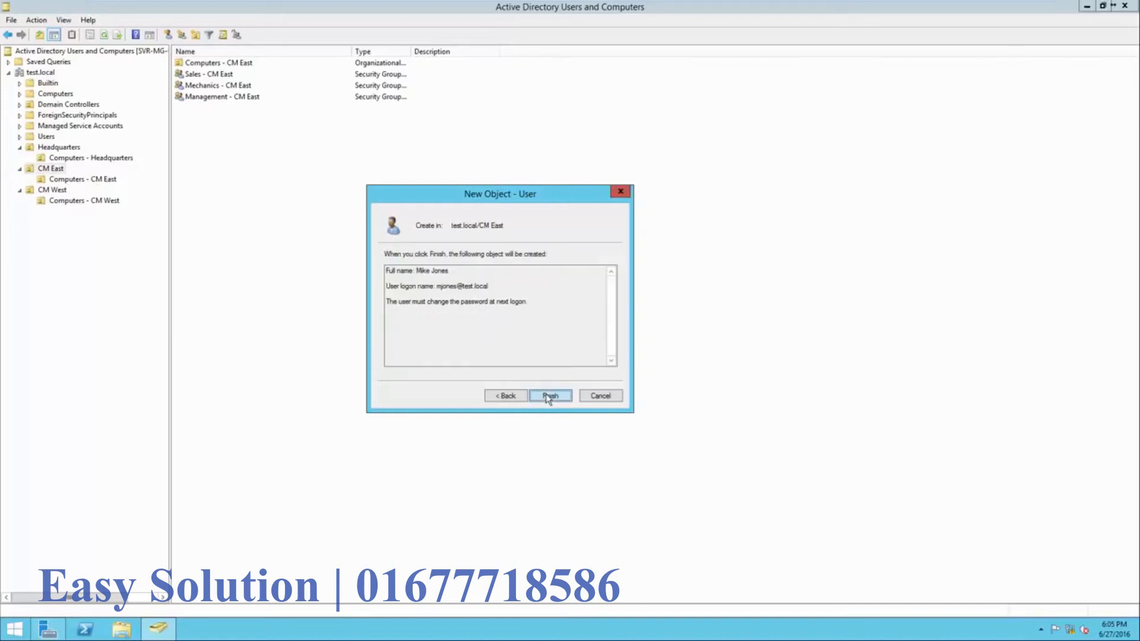
{"action": "left_click", "coordinate": [549, 398]}
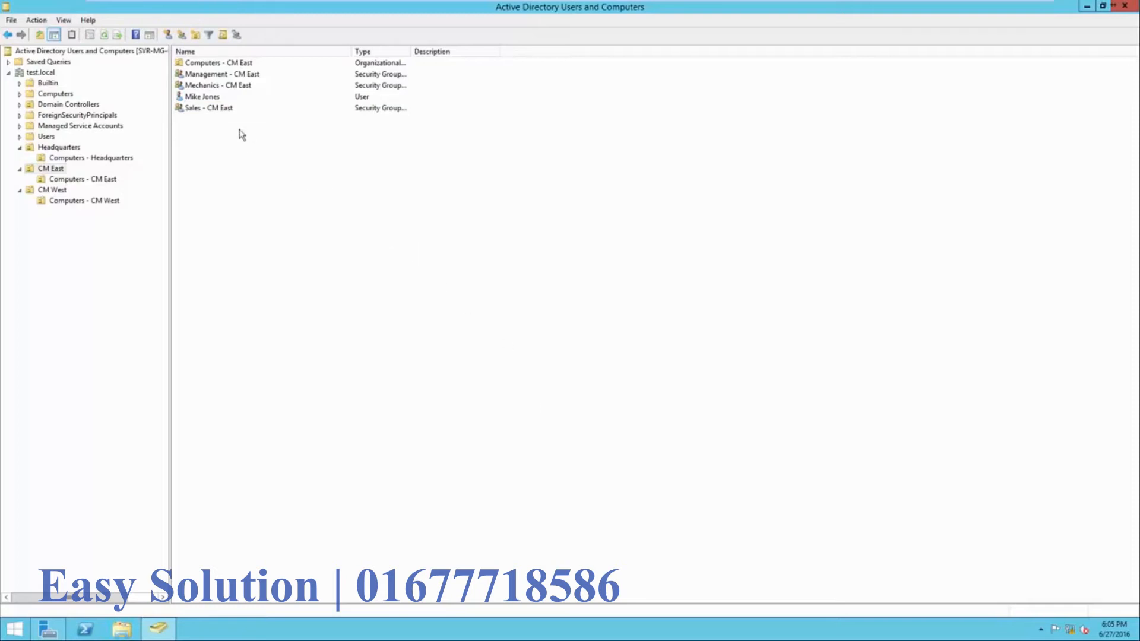
{"action": "left_click", "coordinate": [219, 99]}
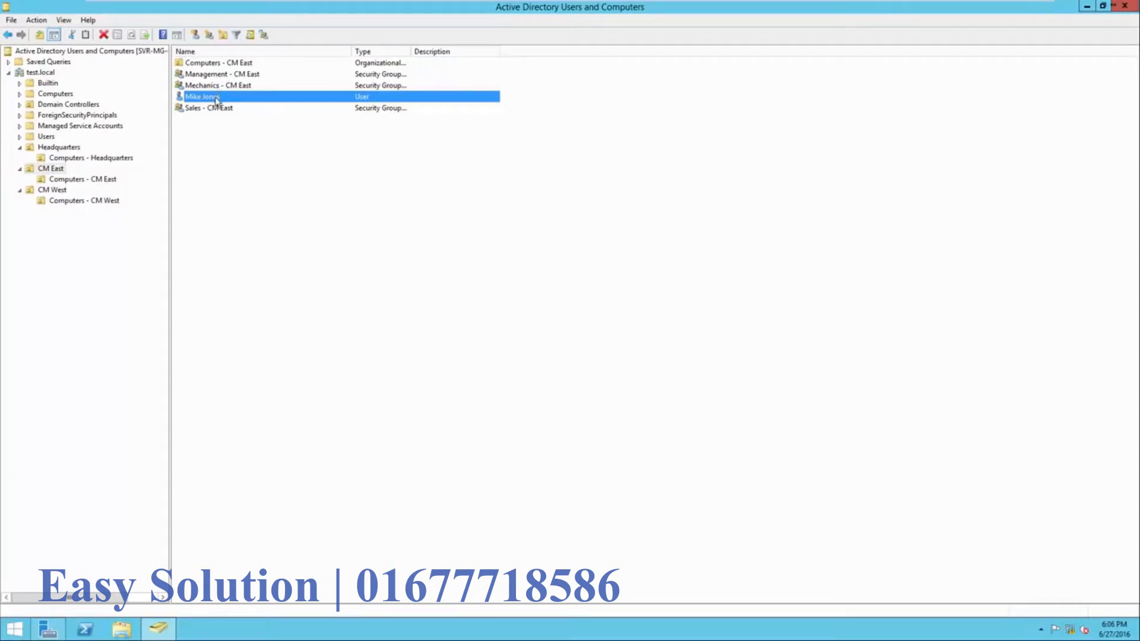
- Add the new user to the Mechanics - CM East group via Add to a group
{"action": "right_click", "coordinate": [215, 99]}
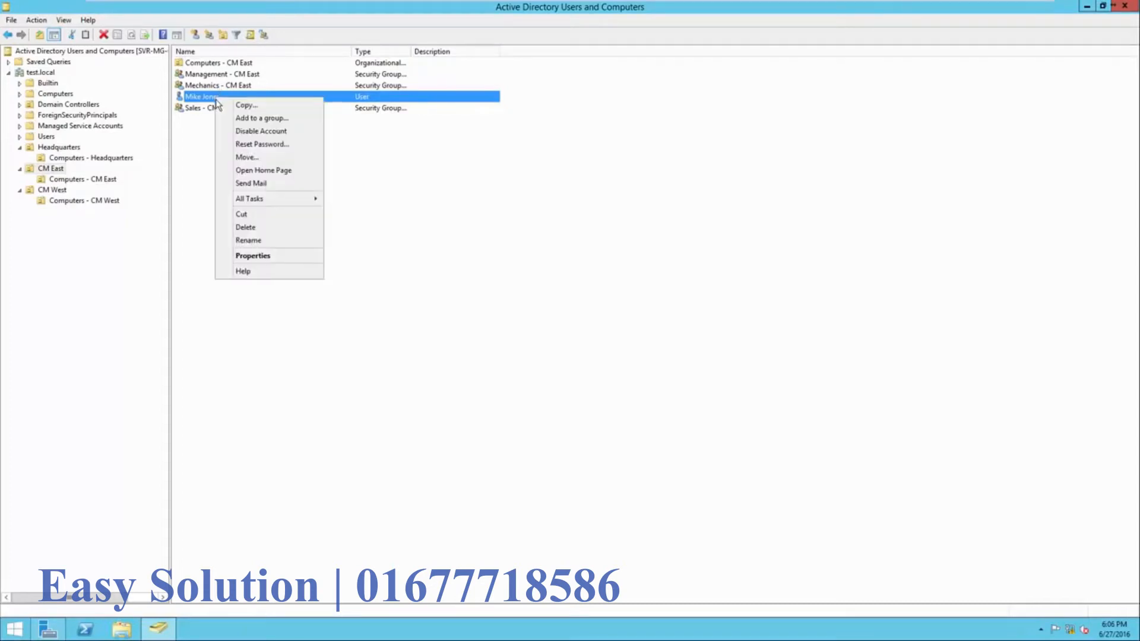
{"action": "left_click", "coordinate": [225, 116]}
{"action": "left_click_drag", "start_coordinate": [157, 27], "coordinate": [444, 177]}
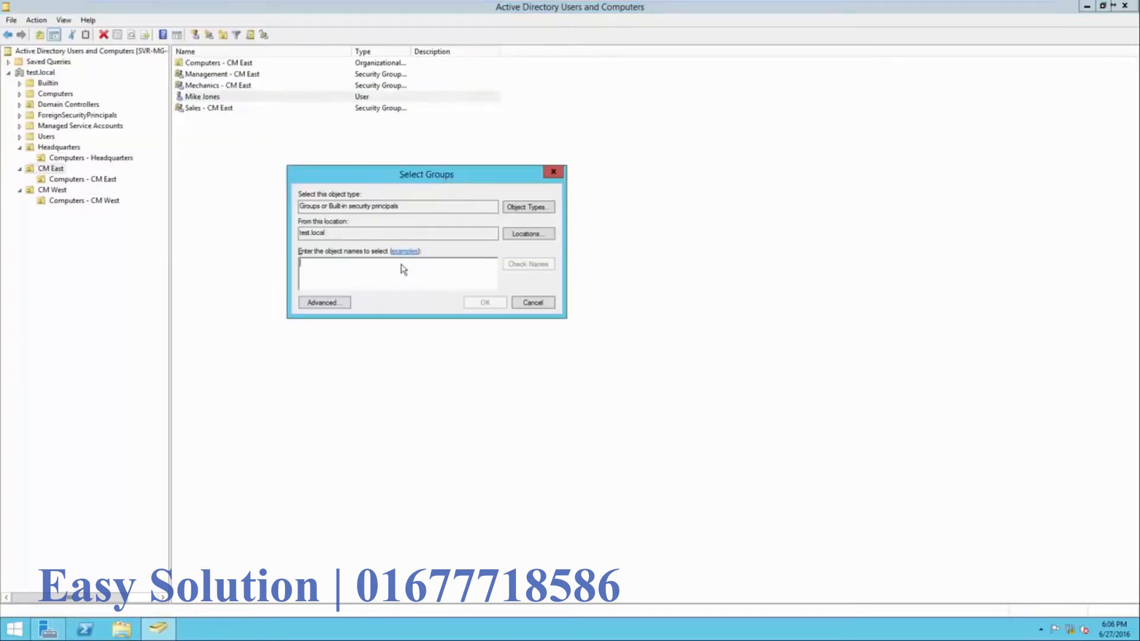
{"action": "type", "text": "Mechanics"}
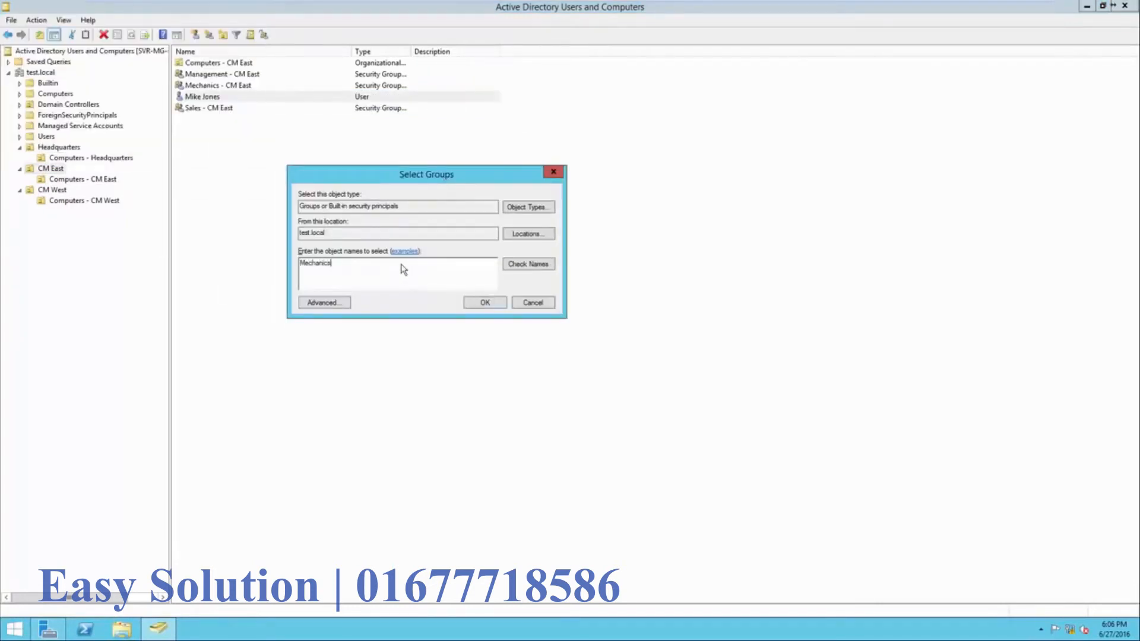
{"action": "left_click", "coordinate": [523, 268]}
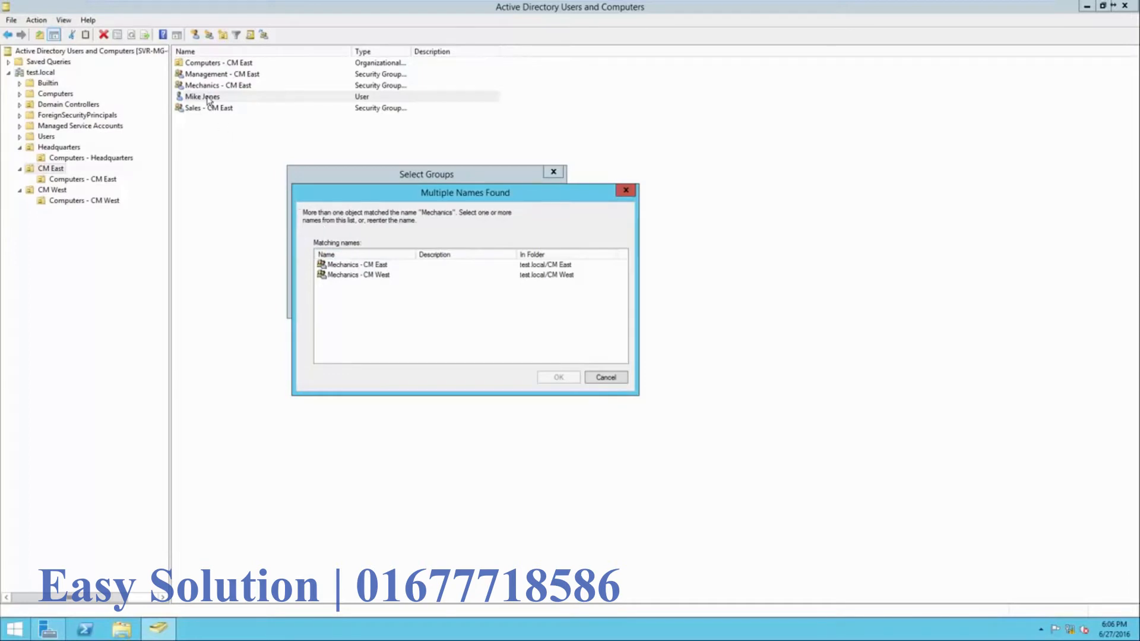
{"action": "left_click", "coordinate": [359, 266]}
{"action": "left_click", "coordinate": [558, 378]}
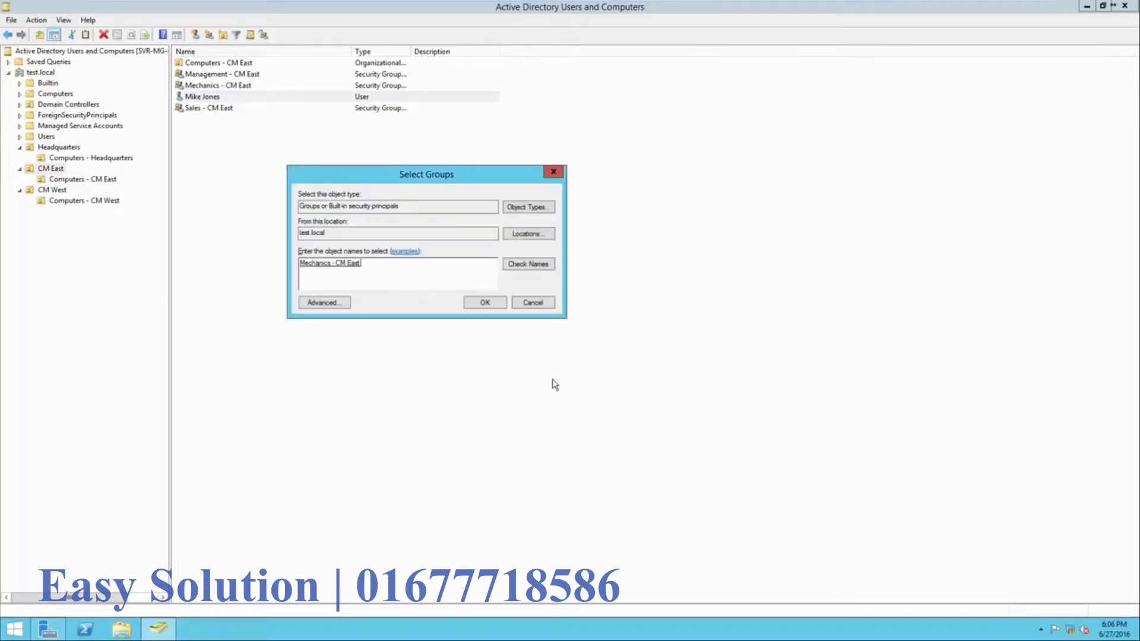
{"action": "left_click", "coordinate": [485, 302]}
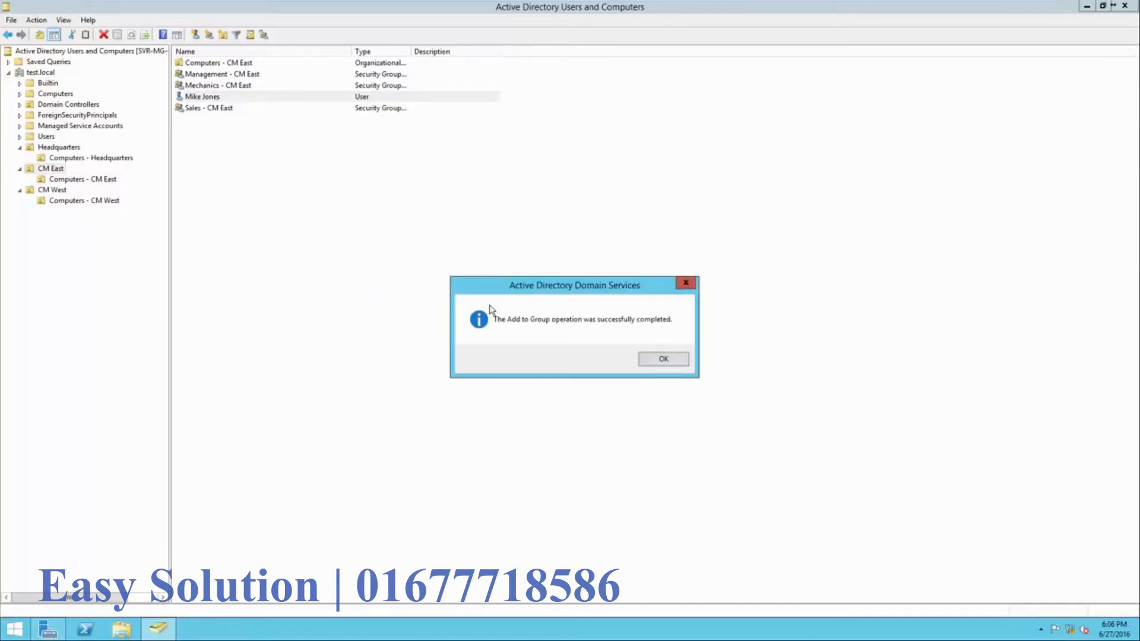
{"action": "left_click", "coordinate": [662, 360]}
- Confirm on the Mechanics - CM East group's Members tab that the user is listed
{"action": "left_click", "coordinate": [256, 85]}
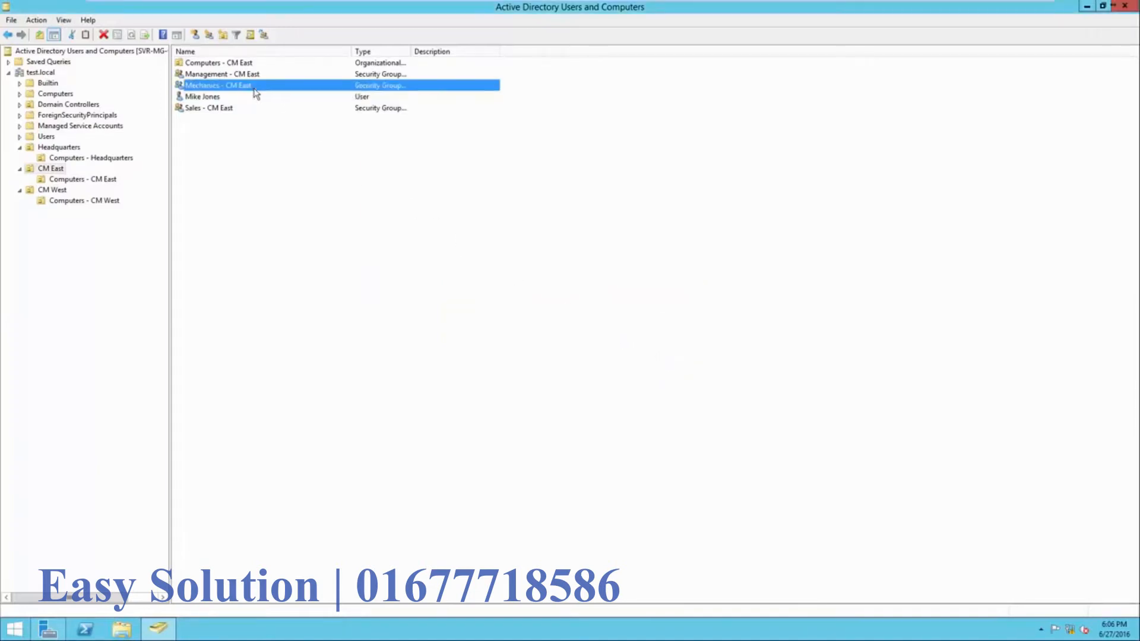
{"action": "right_click", "coordinate": [255, 86]}
{"action": "left_click", "coordinate": [313, 199]}
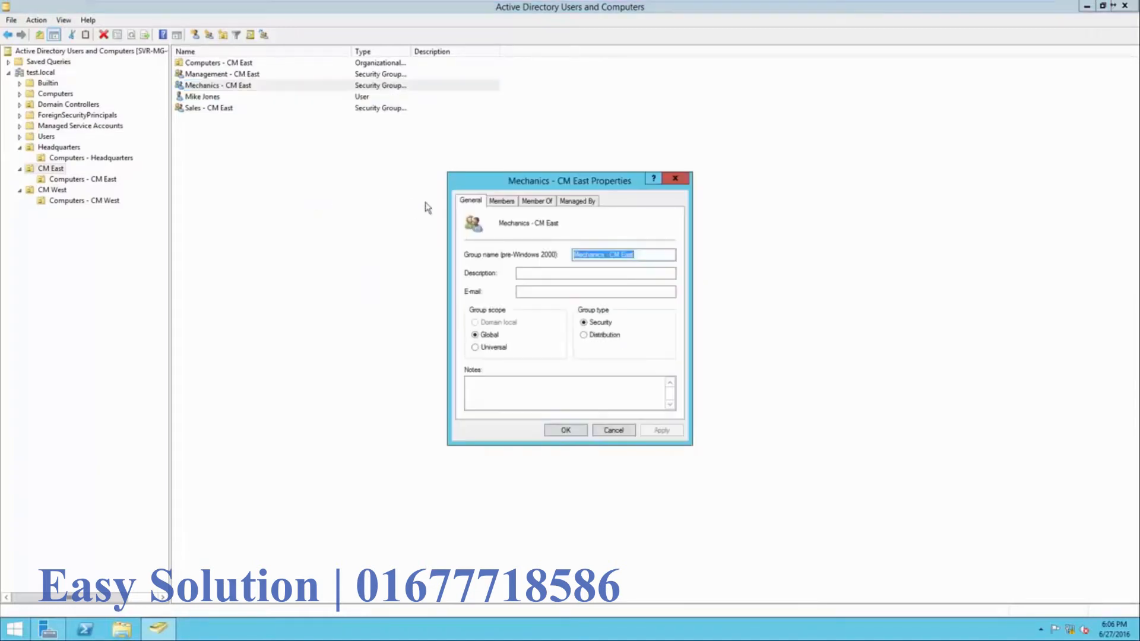
{"action": "left_click", "coordinate": [502, 202]}
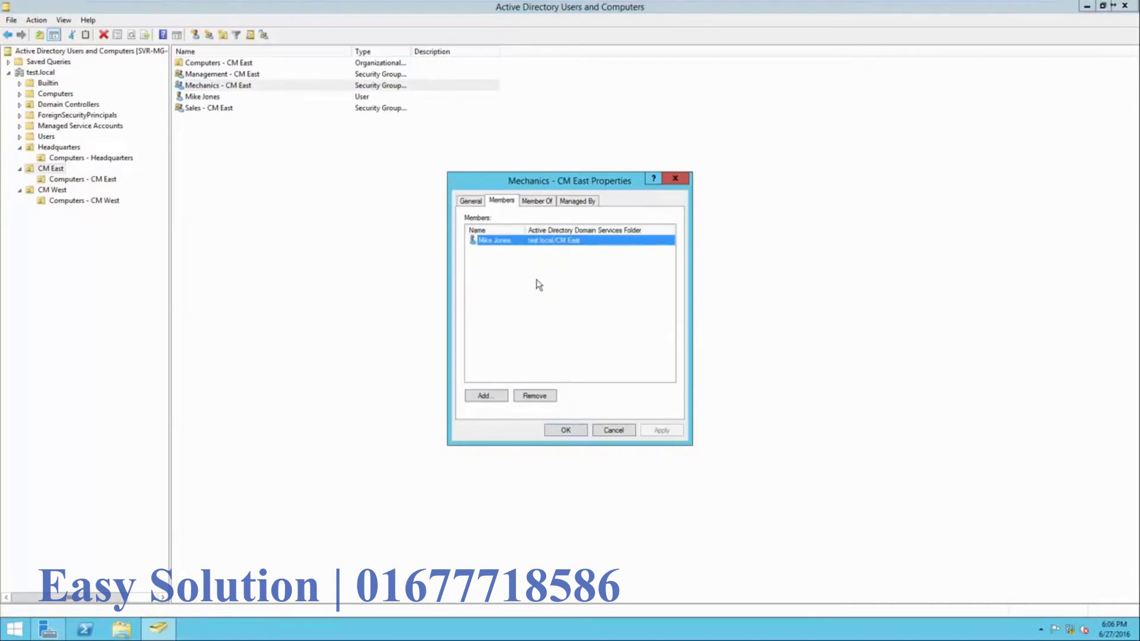
{"action": "left_click", "coordinate": [569, 431]}
{"action": "left_click", "coordinate": [252, 120]}
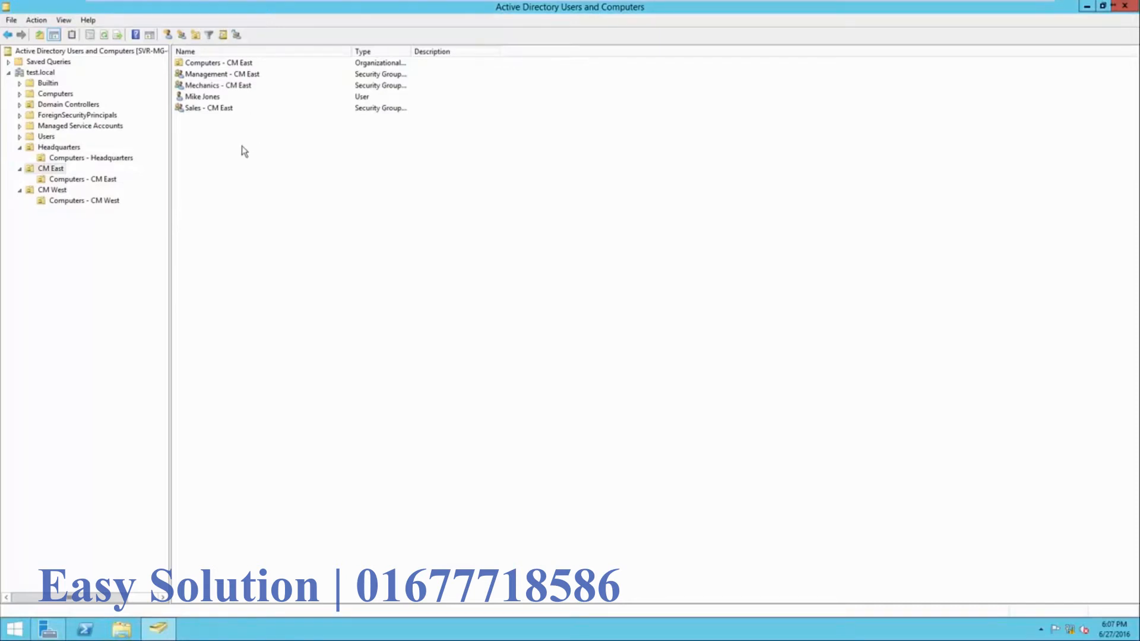
- Open the Sales - CM East group's properties on the Members tab
{"action": "left_click", "coordinate": [209, 96]}
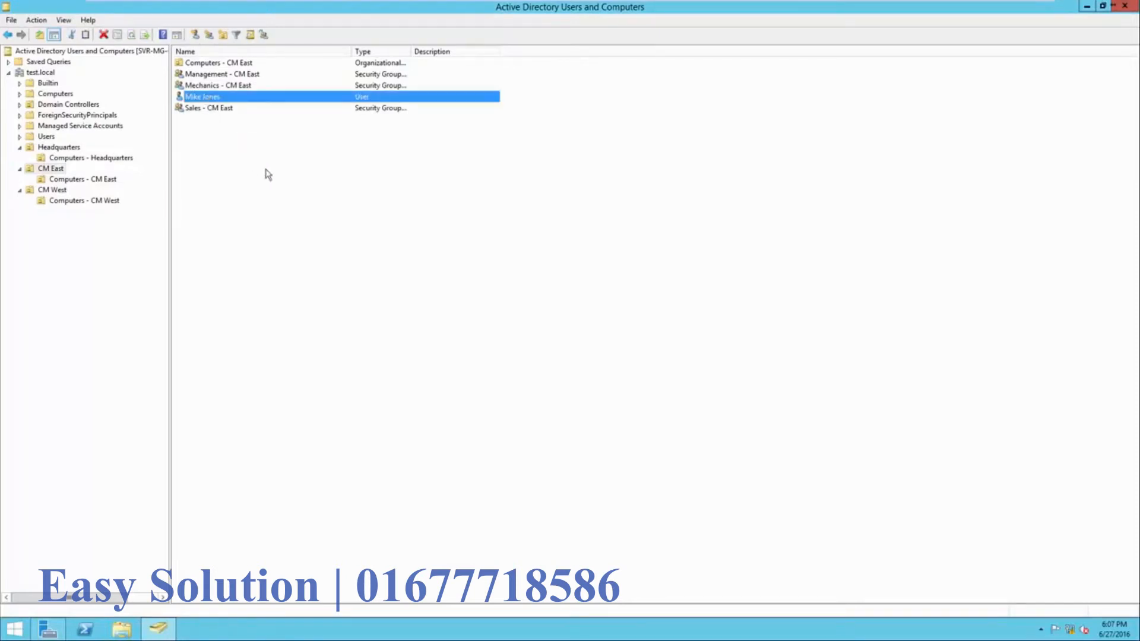
{"action": "left_click", "coordinate": [225, 108]}
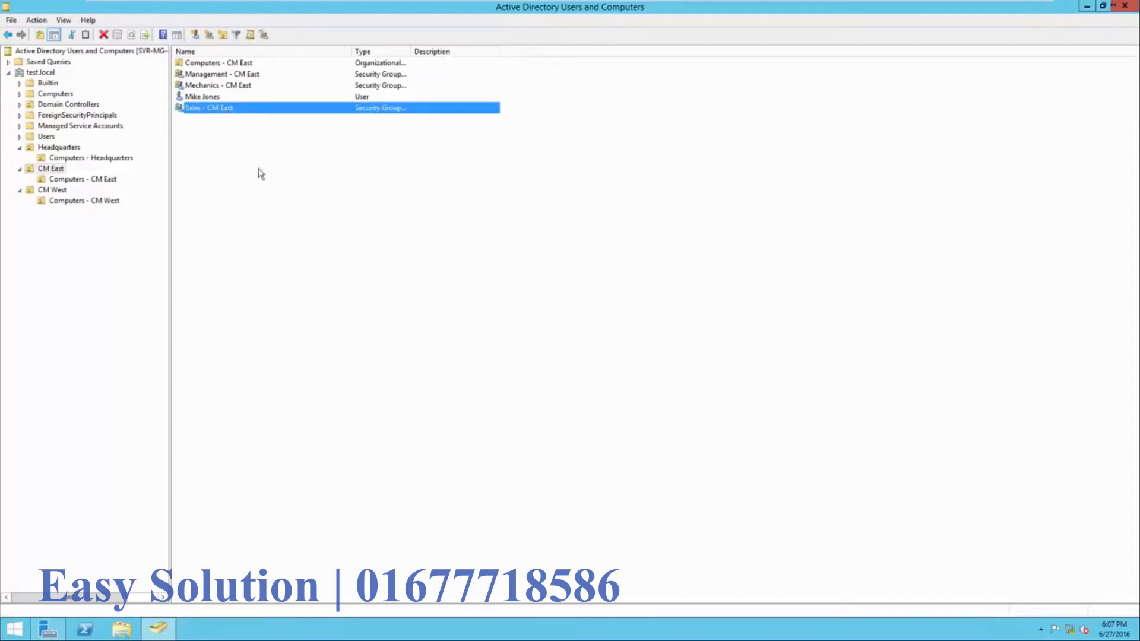
{"action": "right_click", "coordinate": [227, 112]}
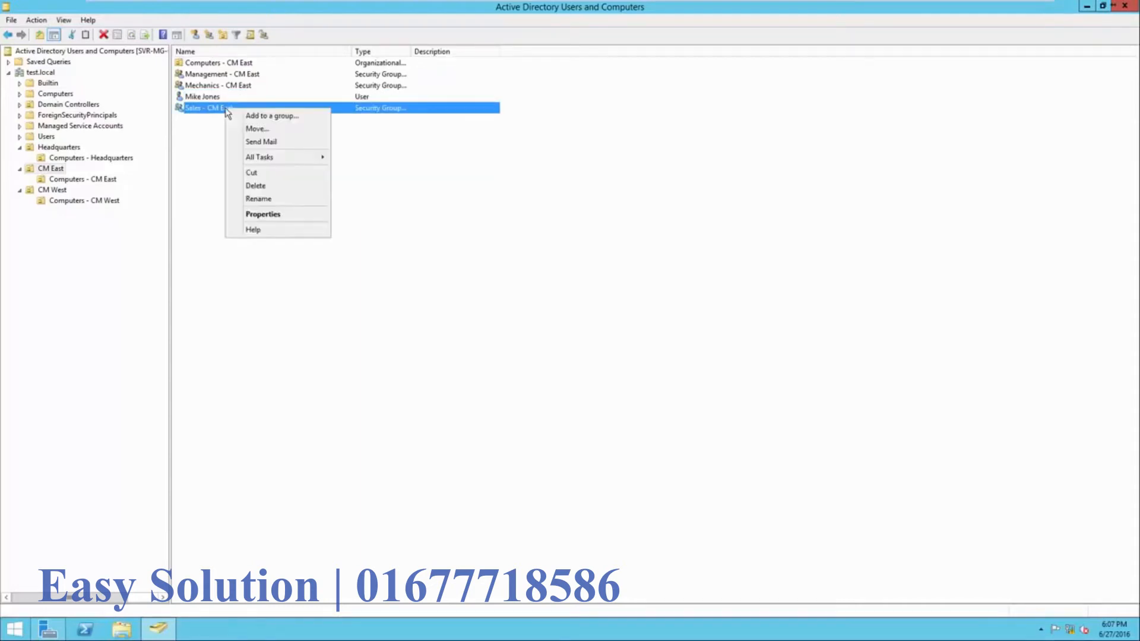
{"action": "left_click", "coordinate": [249, 217]}
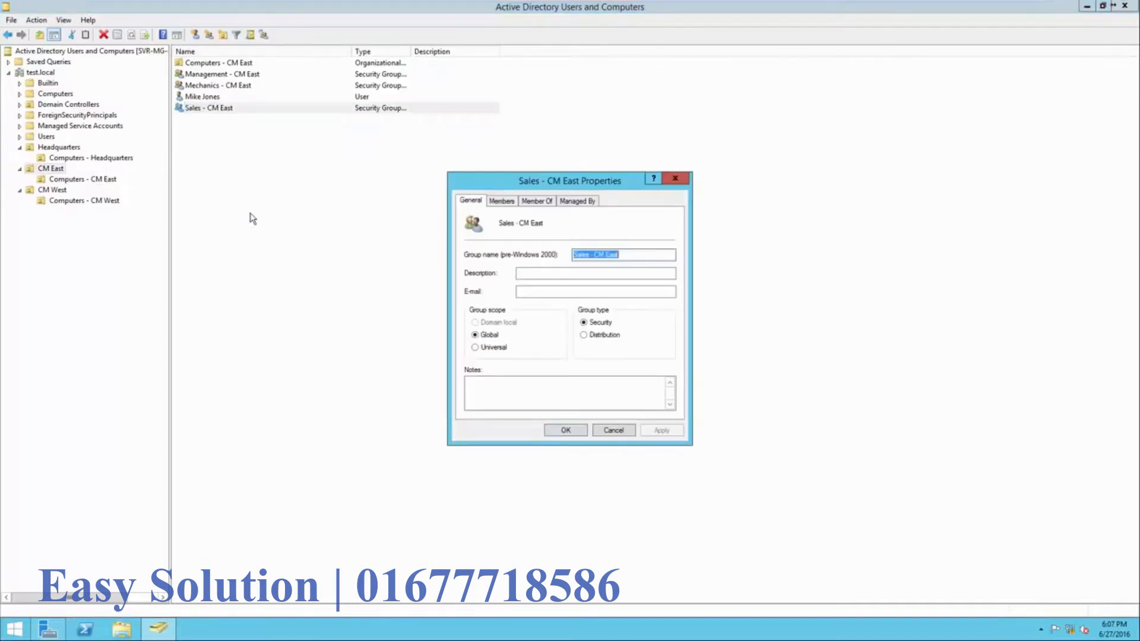
{"action": "type", "text": "4"}
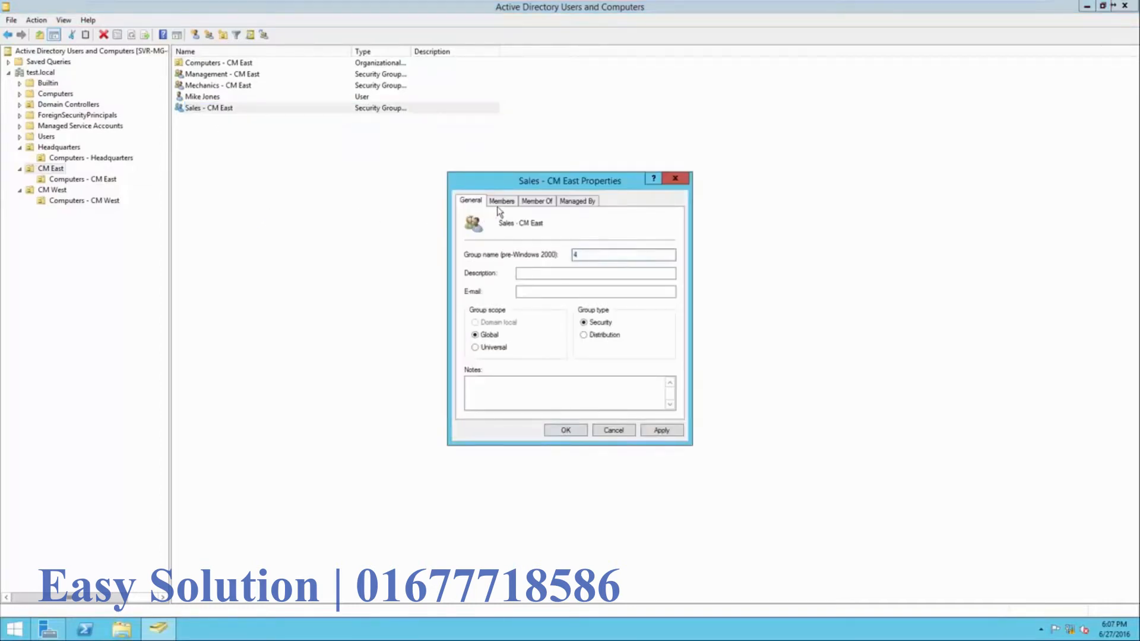
{"action": "left_click", "coordinate": [502, 205]}
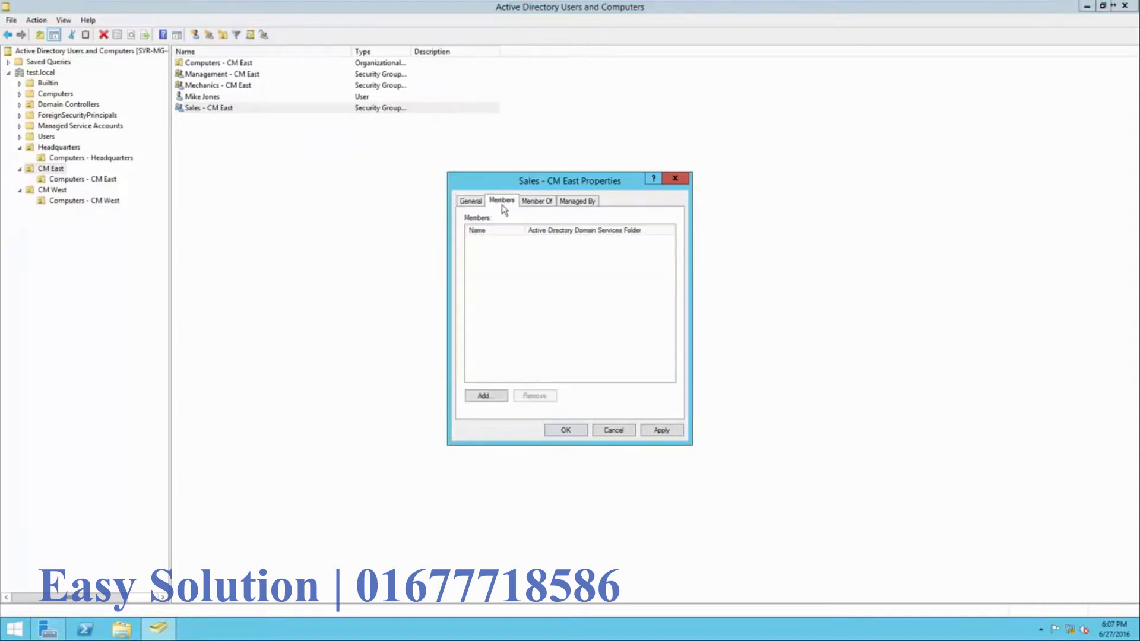
- Add the new user as a member of Sales - CM East and apply the change
{"action": "left_click", "coordinate": [486, 396]}
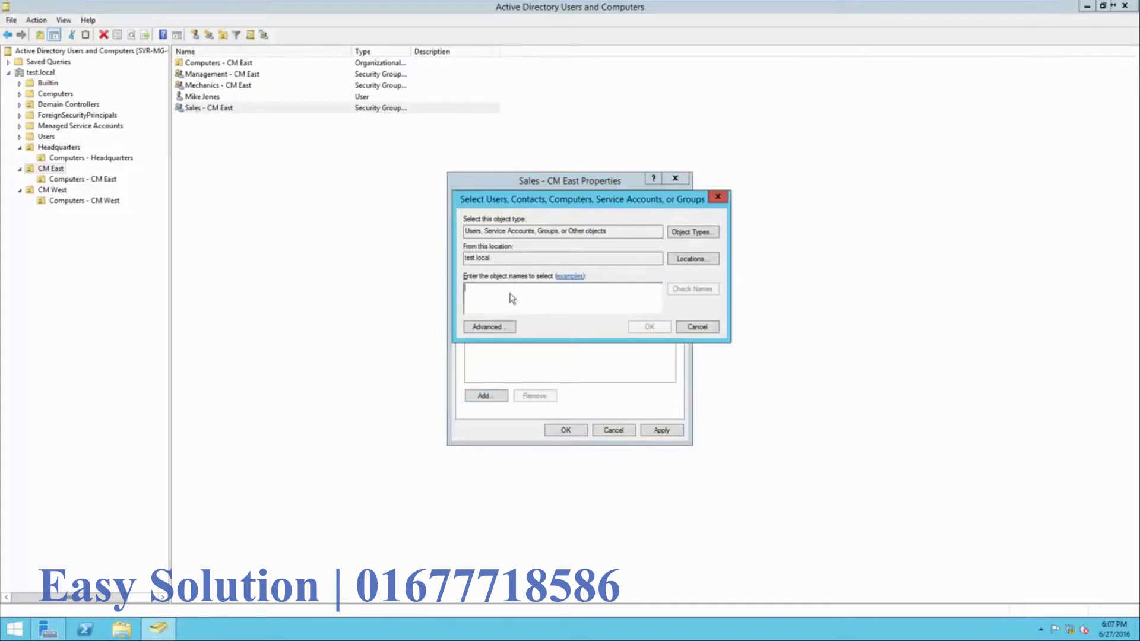
{"action": "left_click_drag", "start_coordinate": [611, 232], "coordinate": [461, 263]}
{"action": "left_click", "coordinate": [509, 297]}
{"action": "type", "text": "m"}
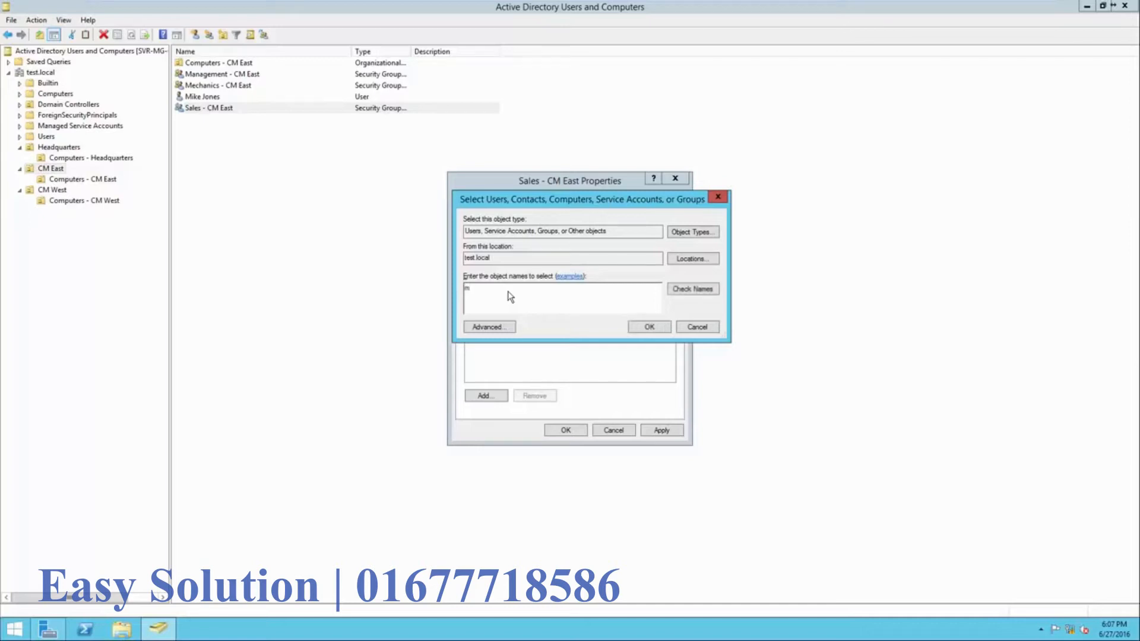
{"action": "type", "text": "ike"}
{"action": "left_click", "coordinate": [692, 291]}
{"action": "left_click_drag", "start_coordinate": [553, 288], "coordinate": [471, 293]}
{"action": "left_click", "coordinate": [542, 299]}
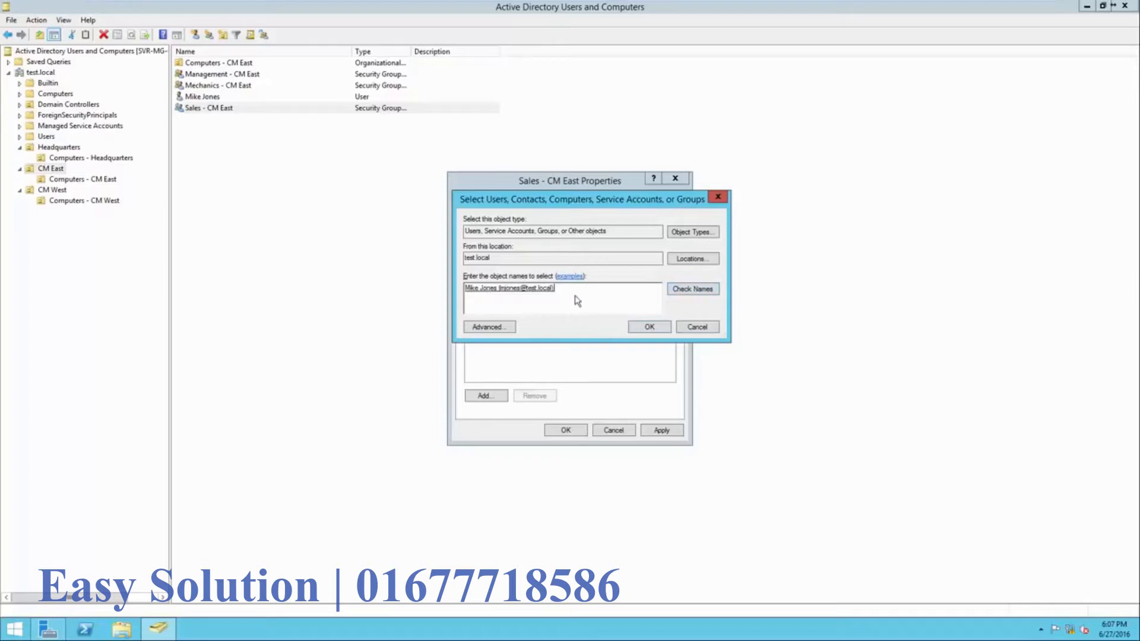
{"action": "left_click", "coordinate": [645, 328]}
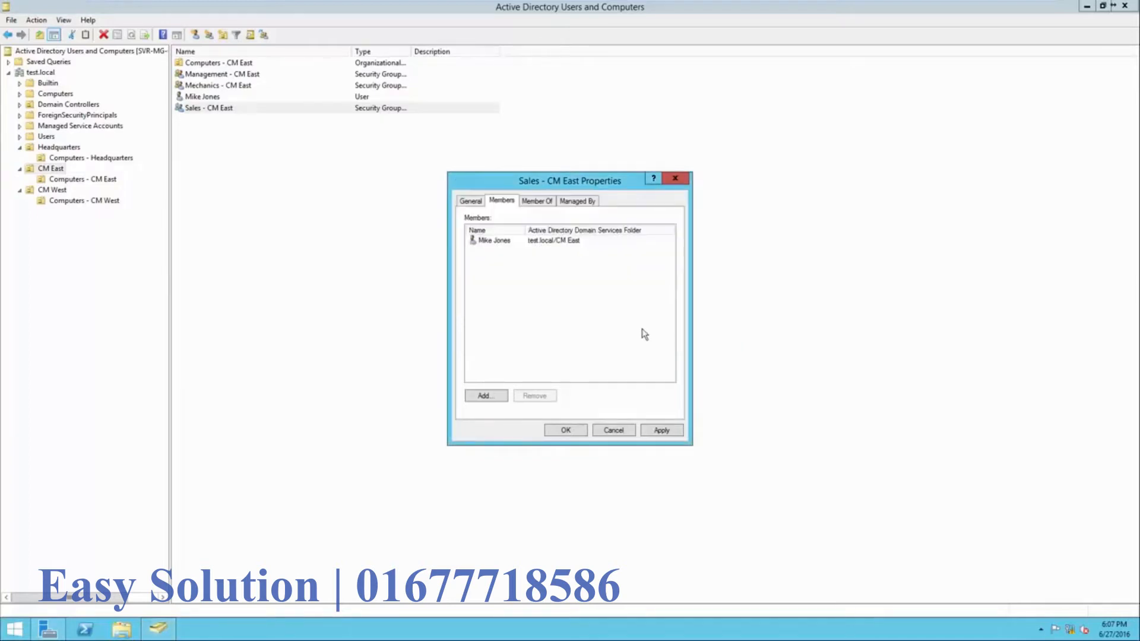
{"action": "left_click", "coordinate": [668, 435]}
{"action": "left_click", "coordinate": [573, 432]}
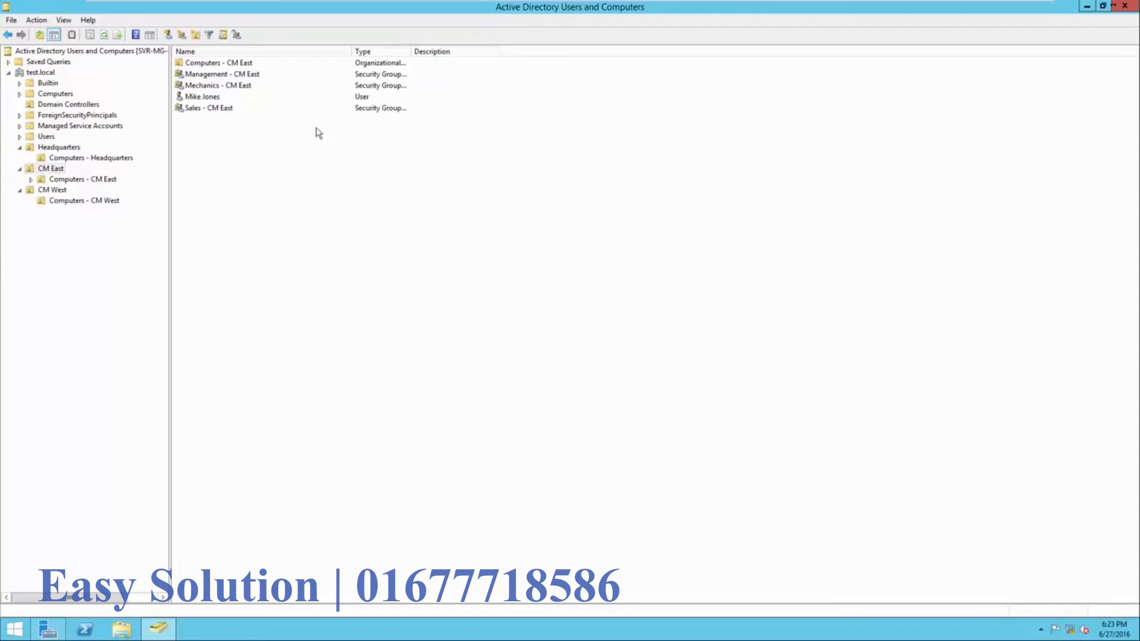
- Move the new CM East user account into the Headquarters OU
{"action": "left_click", "coordinate": [265, 97]}
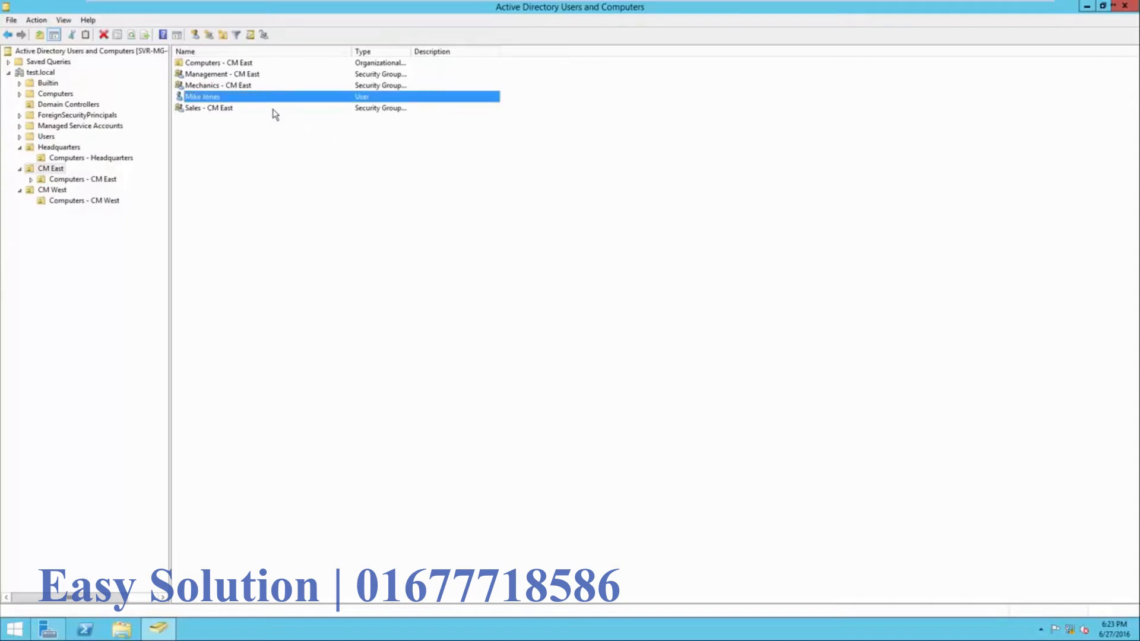
{"action": "right_click", "coordinate": [242, 98]}
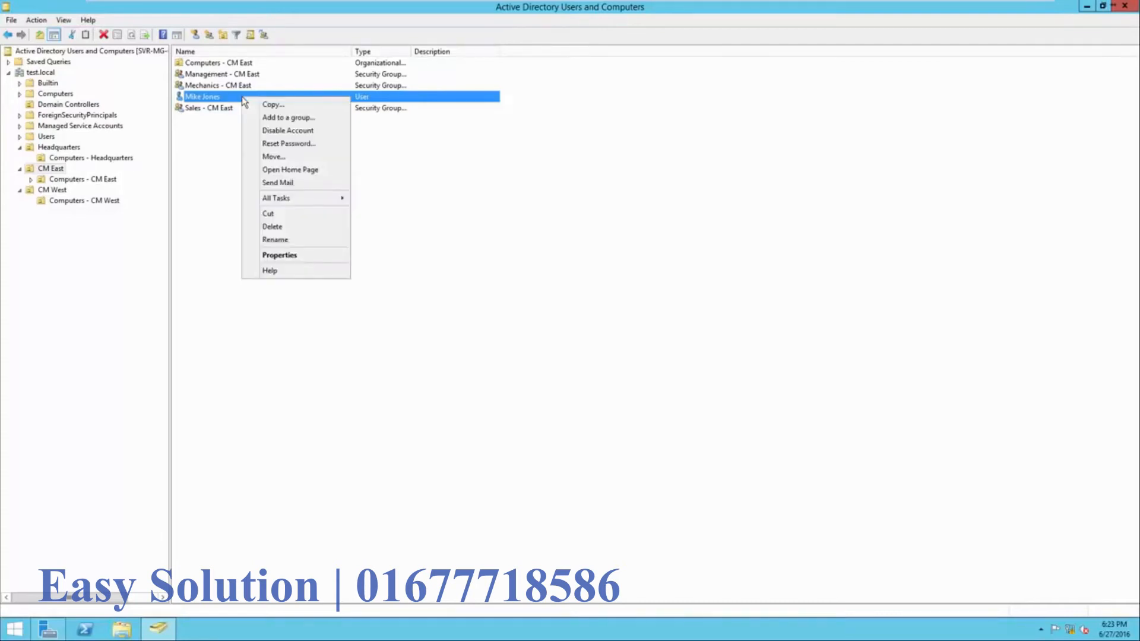
{"action": "left_click", "coordinate": [273, 157]}
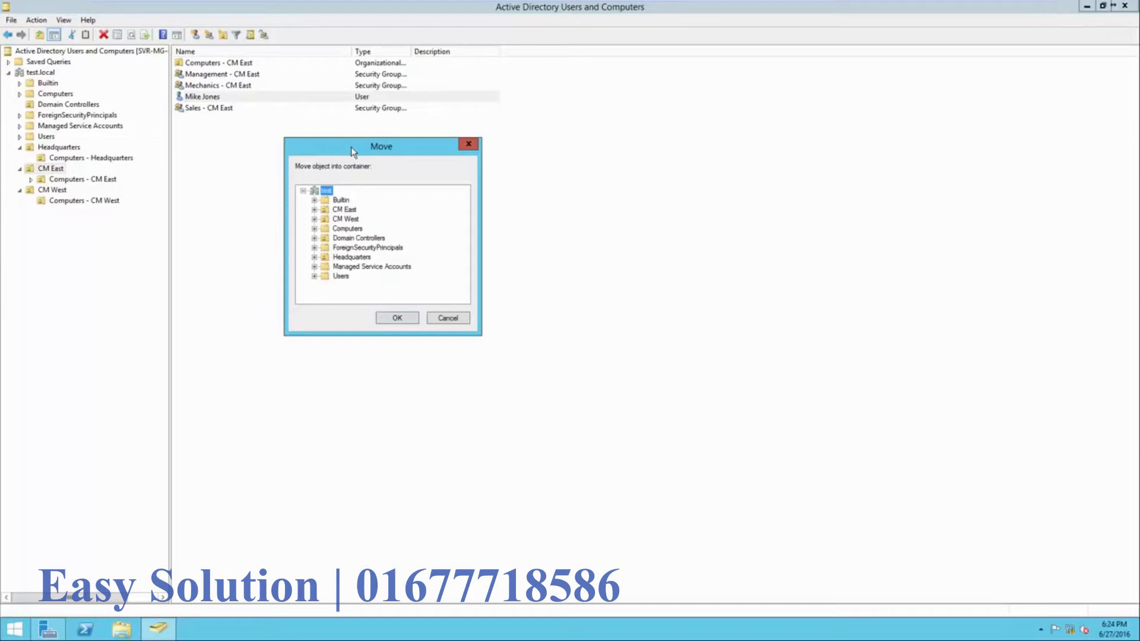
{"action": "left_click", "coordinate": [353, 257]}
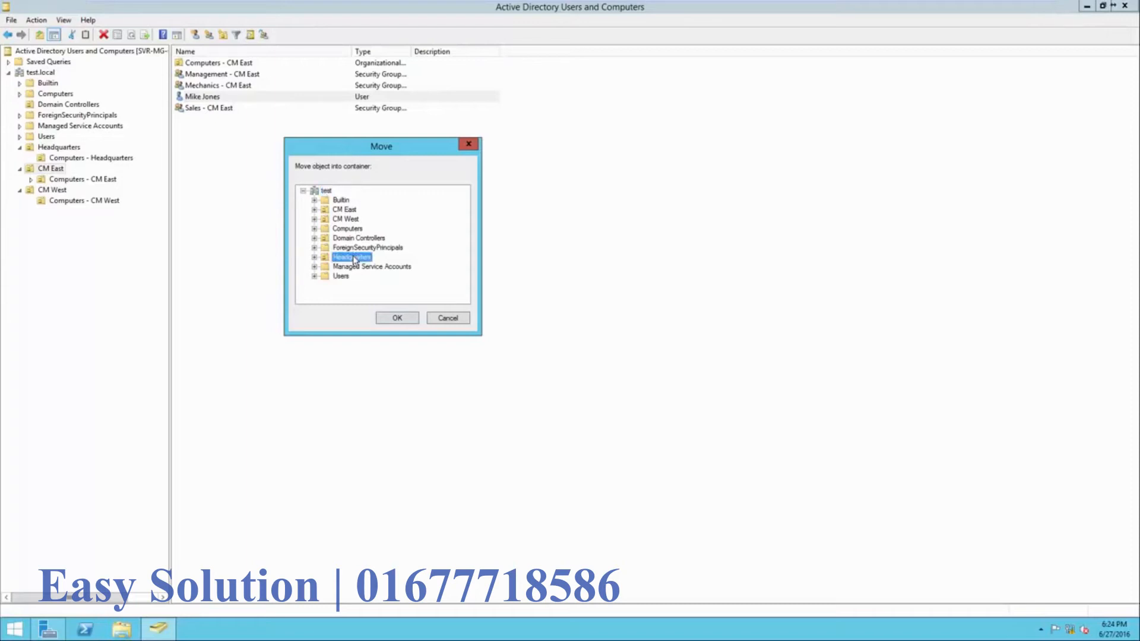
{"action": "left_click", "coordinate": [397, 319]}
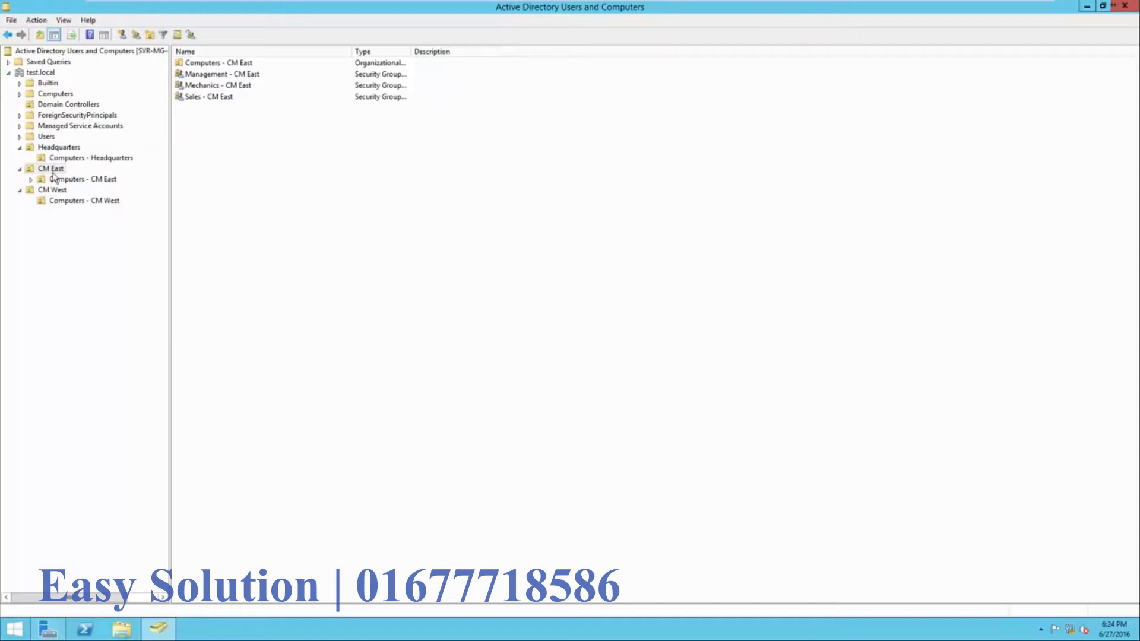
- Remove the second Headquarters user from the Mechanics - CM East and Sales - CM East groups
{"action": "left_click", "coordinate": [54, 151]}
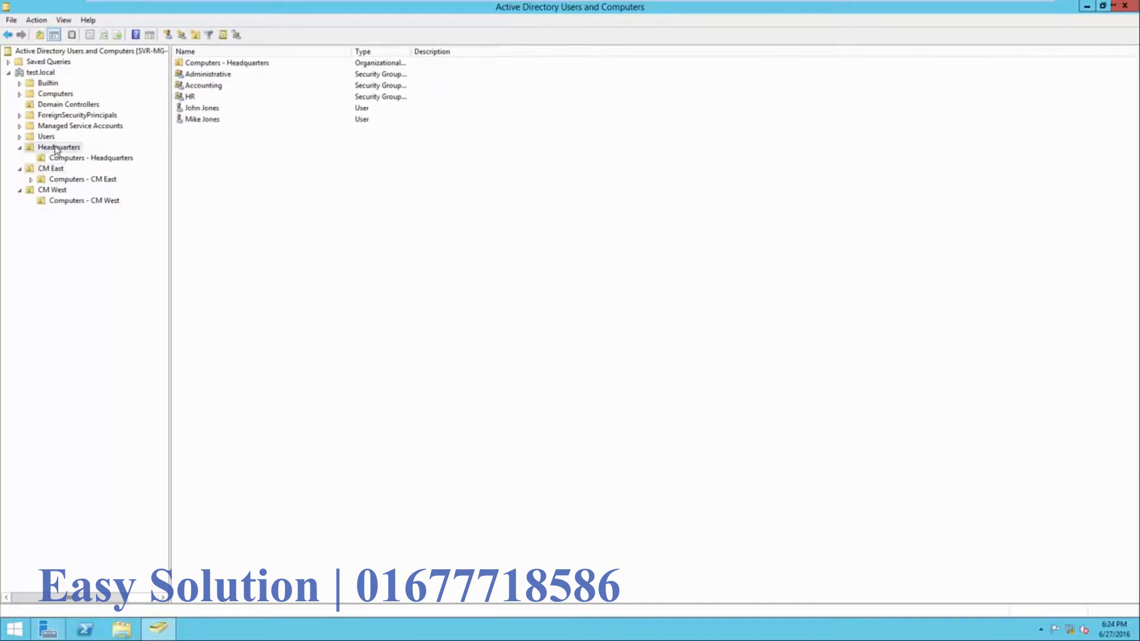
{"action": "right_click", "coordinate": [209, 122]}
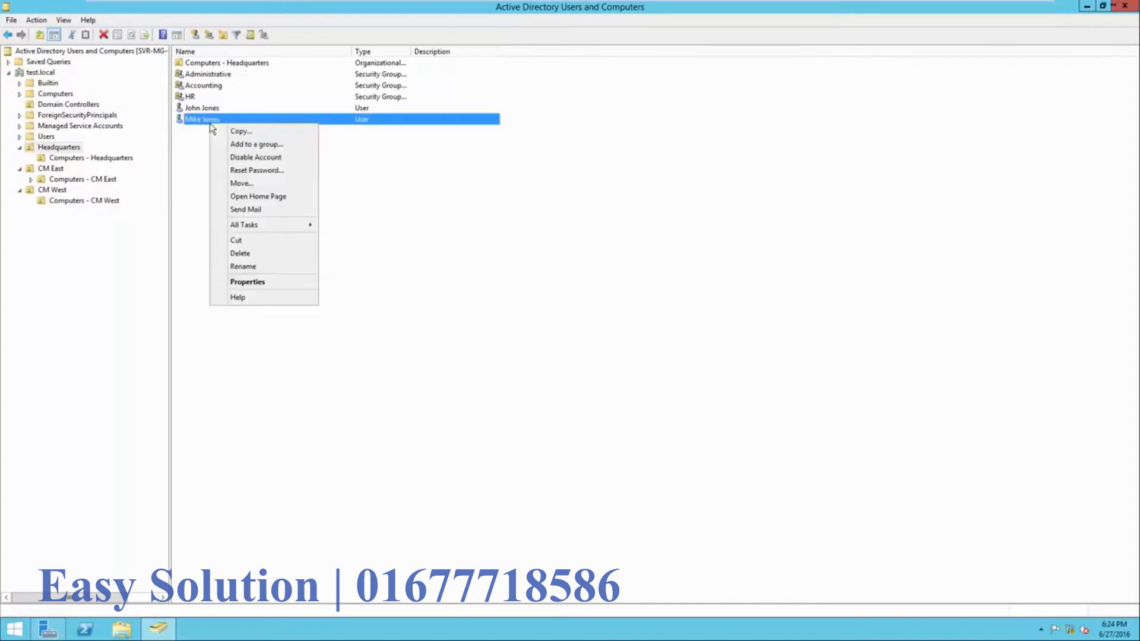
{"action": "left_click", "coordinate": [253, 282]}
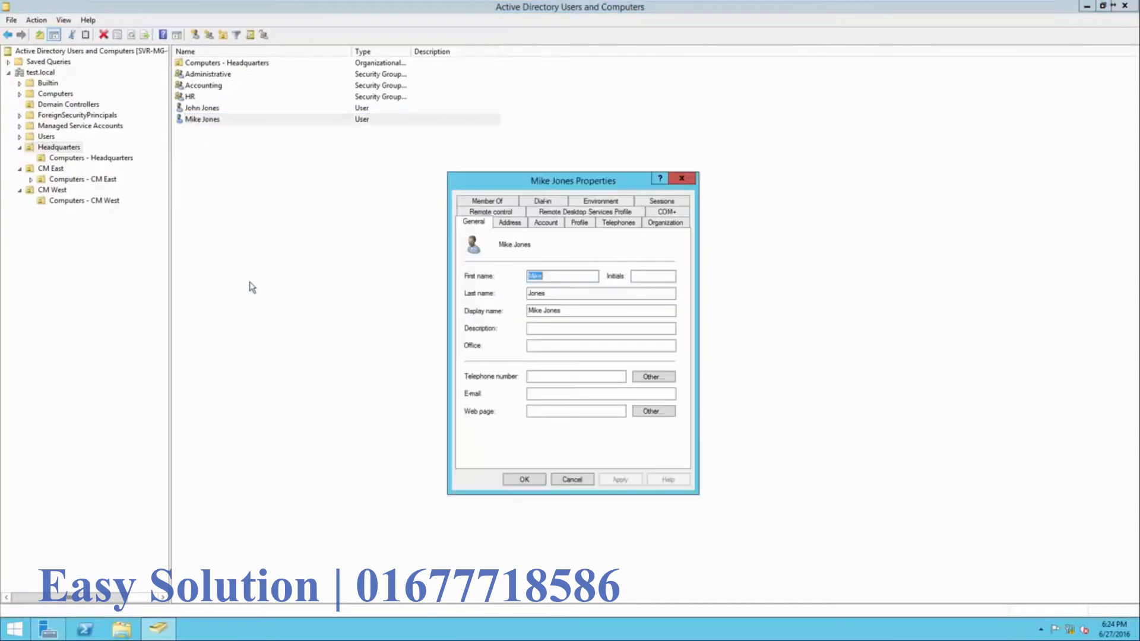
{"action": "left_click", "coordinate": [487, 204]}
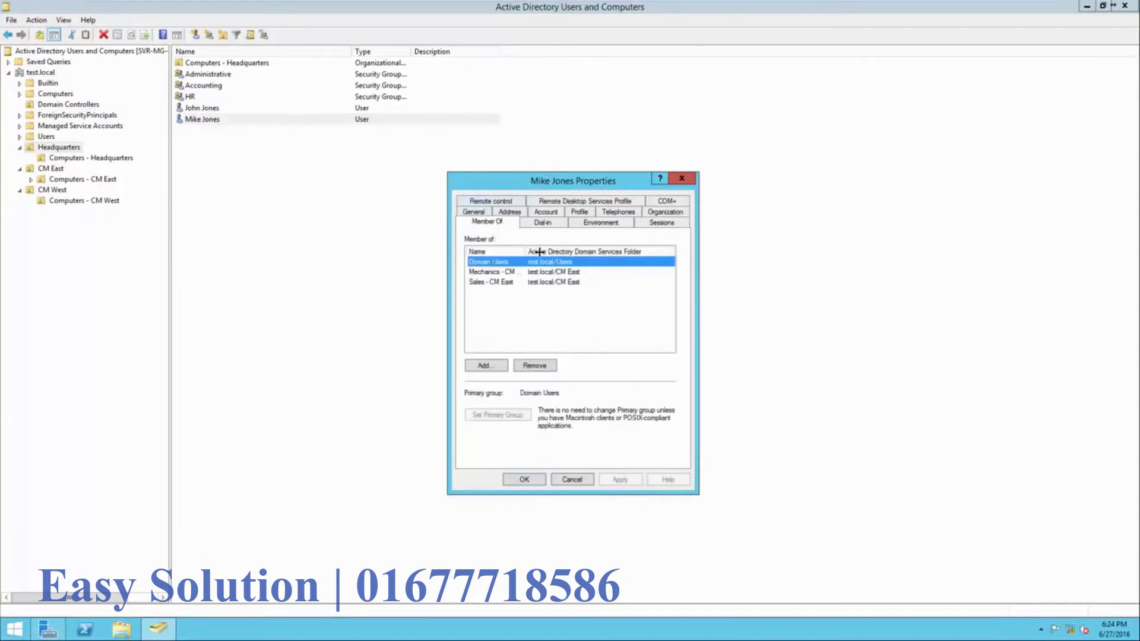
{"action": "left_click_drag", "start_coordinate": [528, 252], "coordinate": [605, 254]}
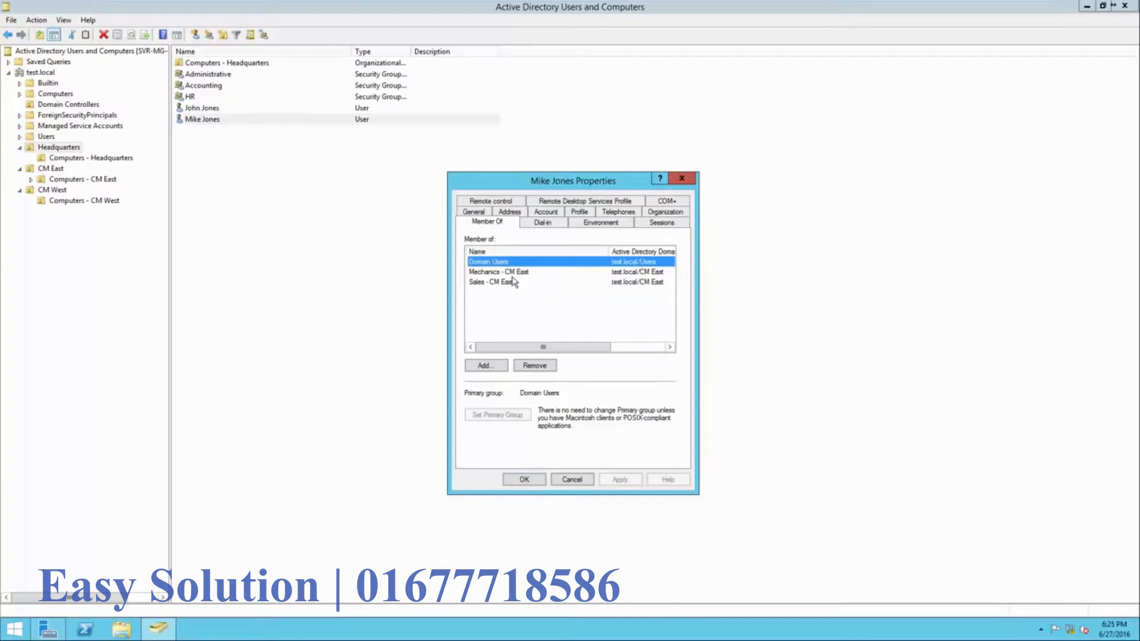
{"action": "left_click", "coordinate": [511, 276]}
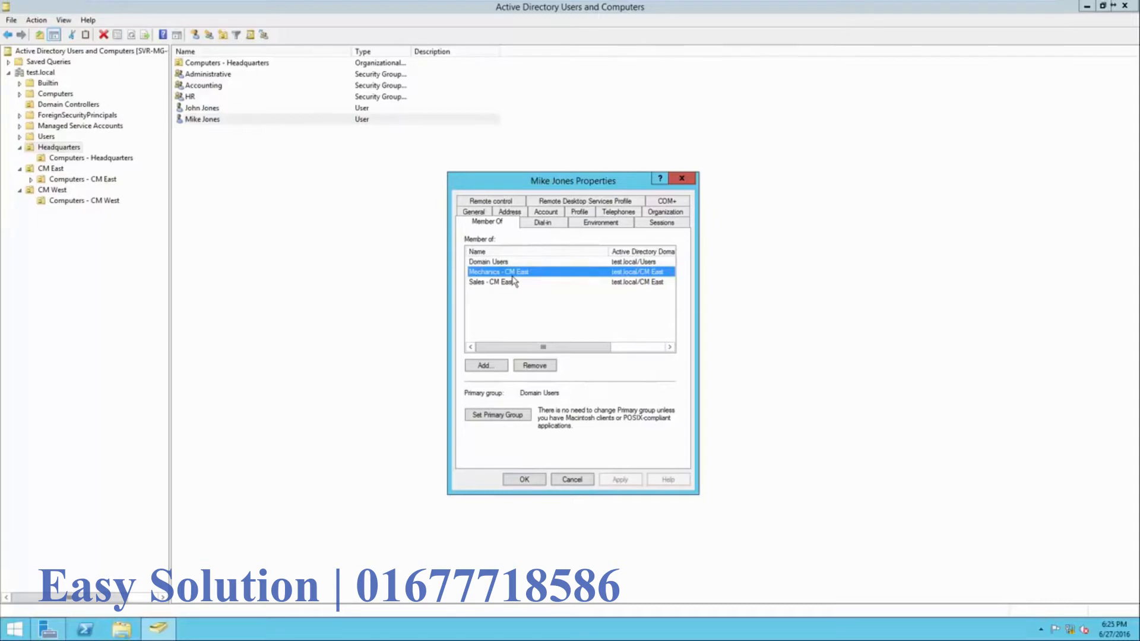
{"action": "left_click", "coordinate": [513, 282], "text": "ctrl"}
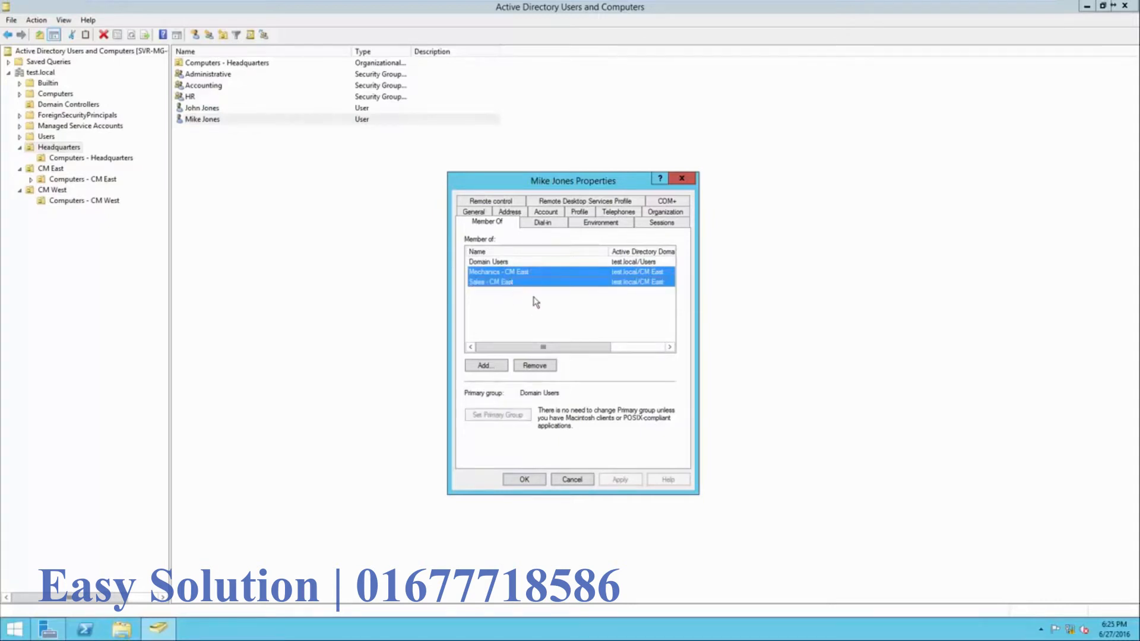
{"action": "left_click", "coordinate": [535, 367]}
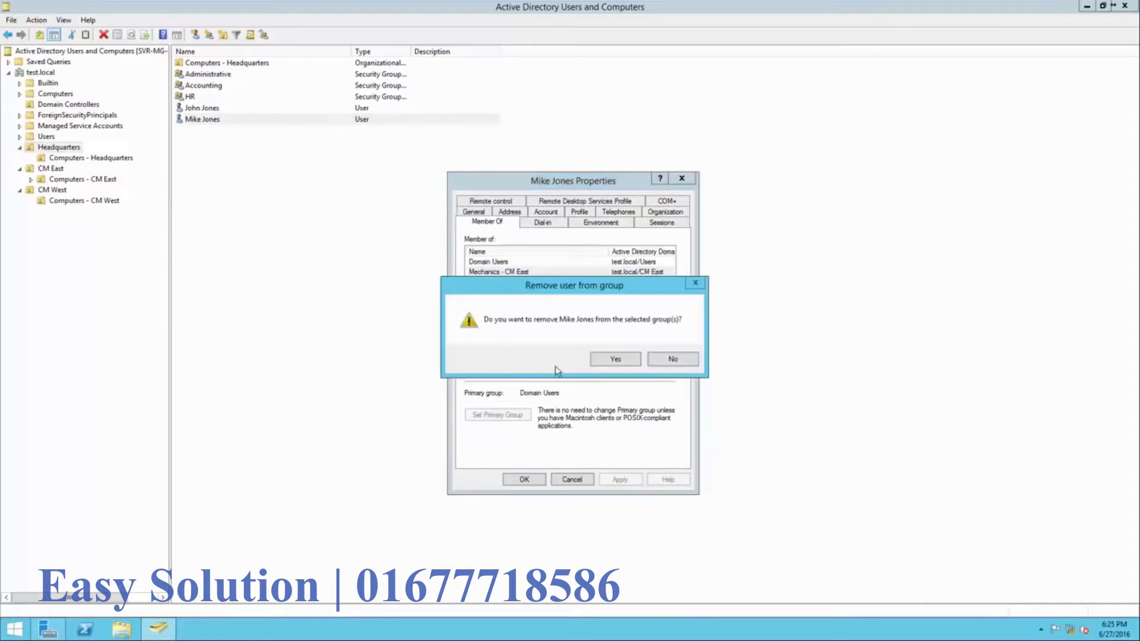
{"action": "left_click", "coordinate": [612, 361]}
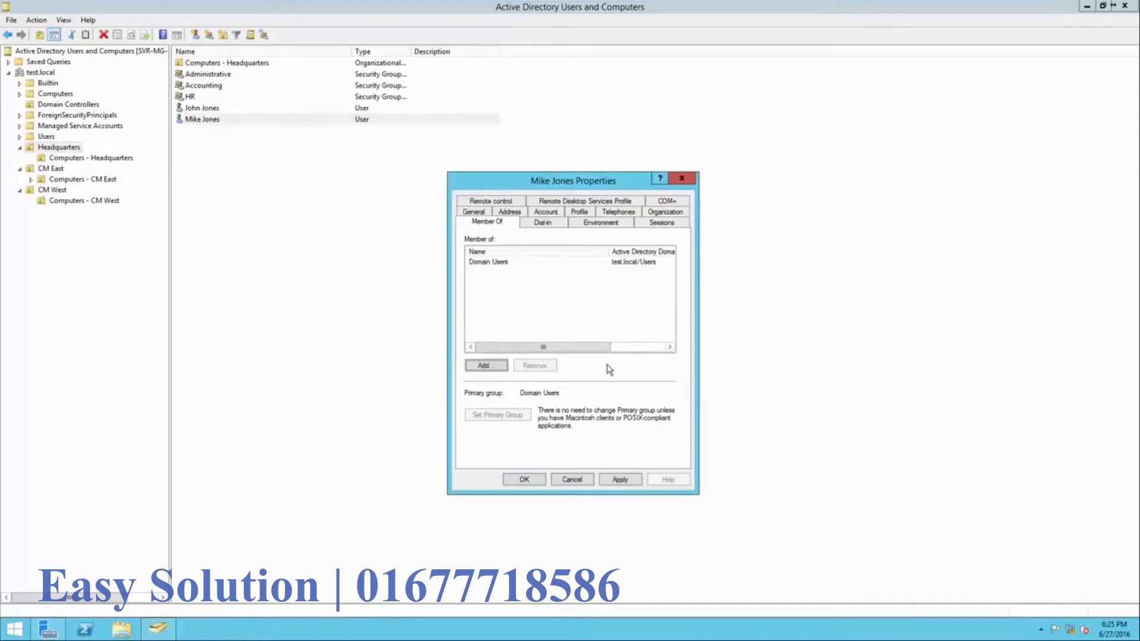
{"action": "left_click", "coordinate": [526, 479]}
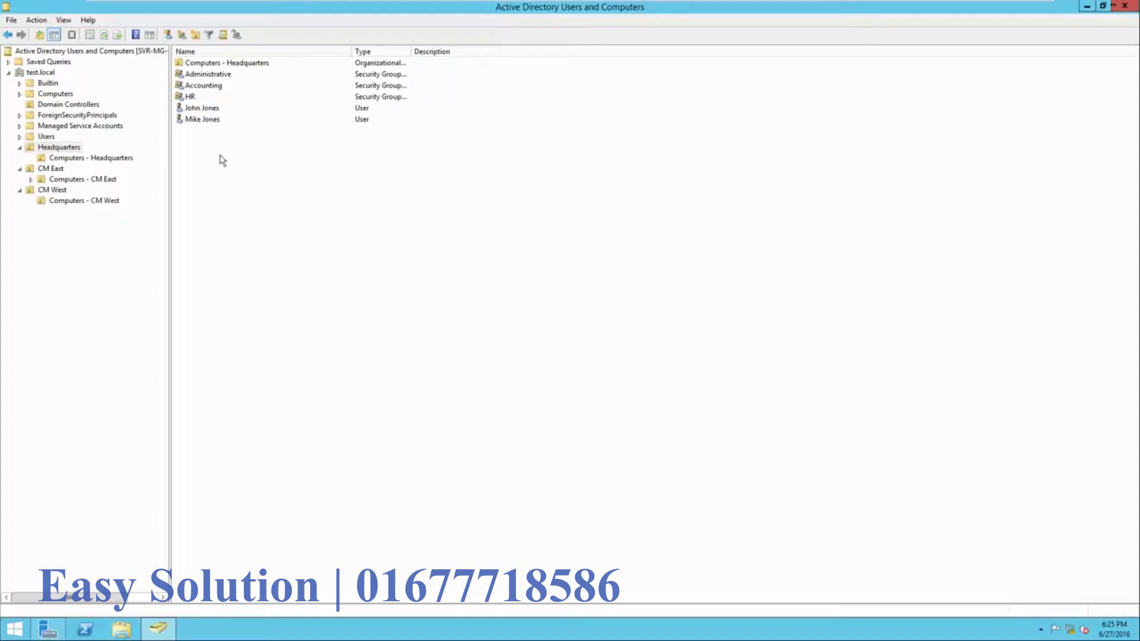
{"action": "right_click", "coordinate": [216, 123]}
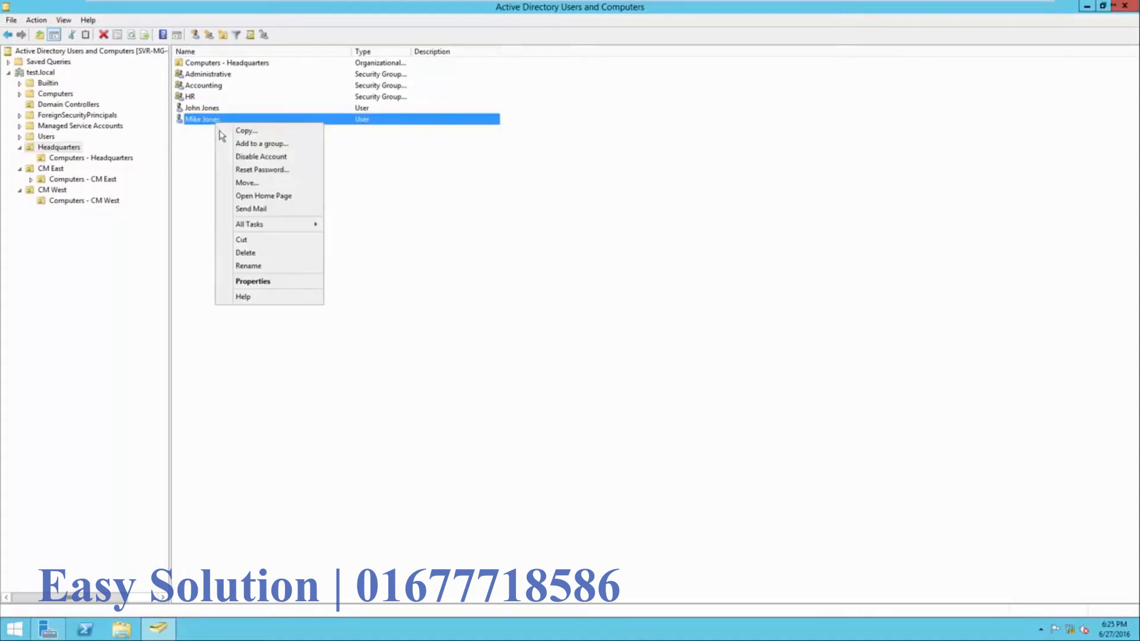
{"action": "left_click", "coordinate": [230, 158]}
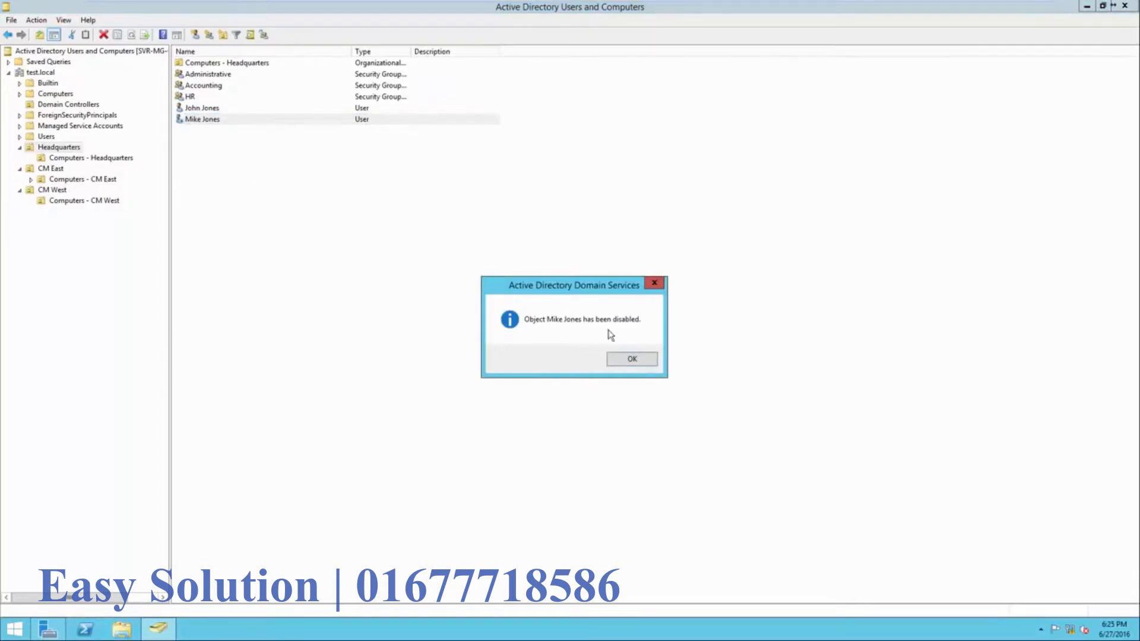
{"action": "left_click", "coordinate": [631, 361]}
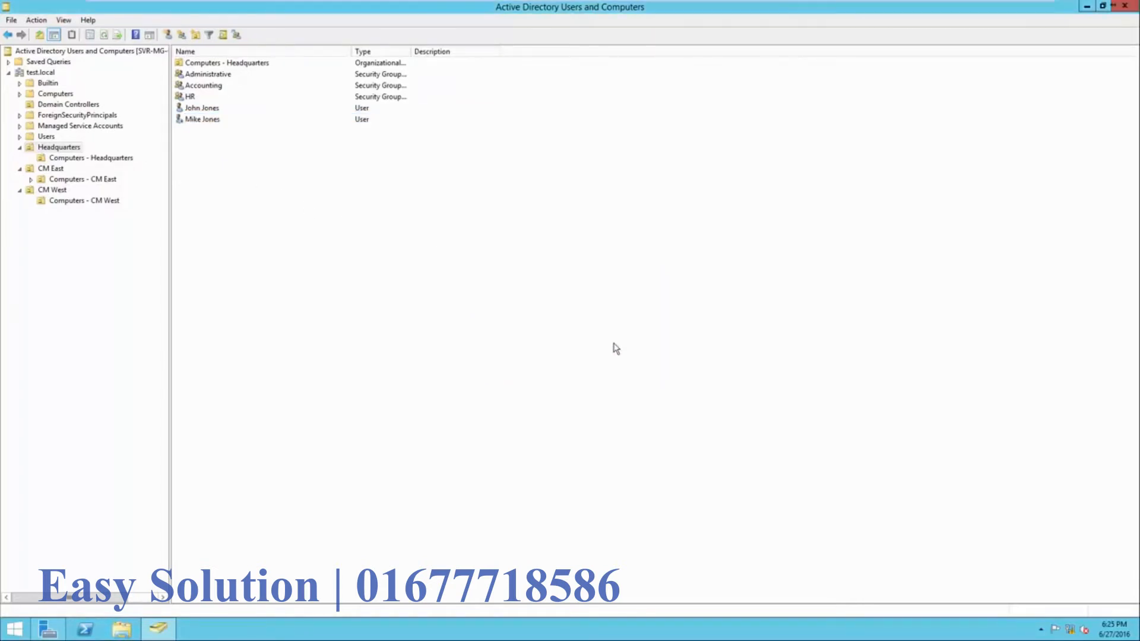
{"action": "right_click", "coordinate": [203, 124]}
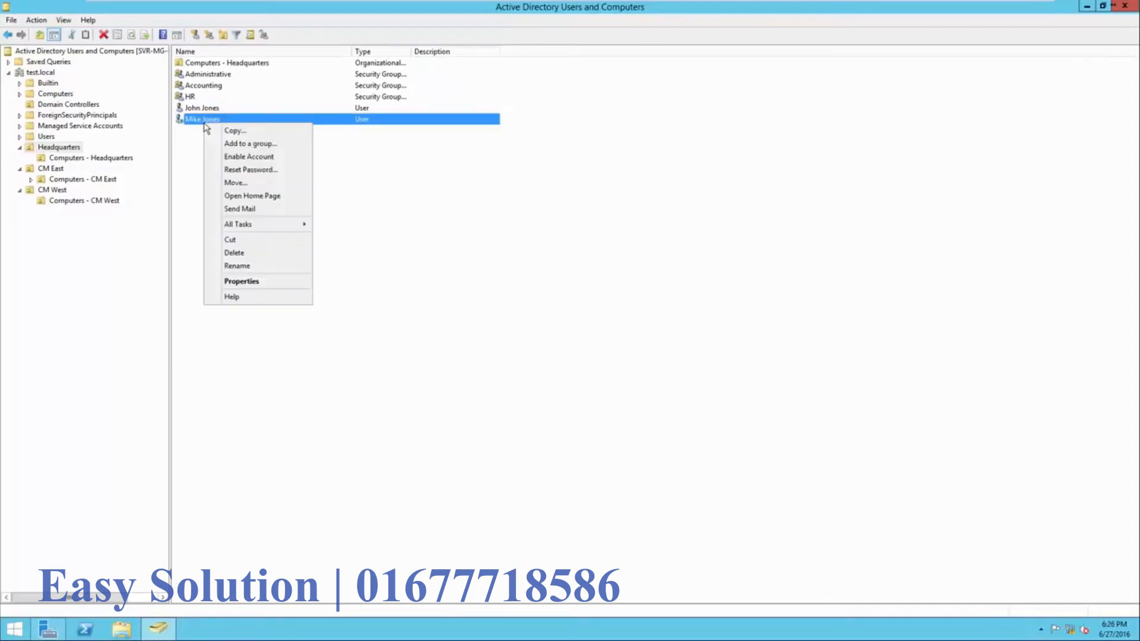
{"action": "left_click", "coordinate": [231, 157]}
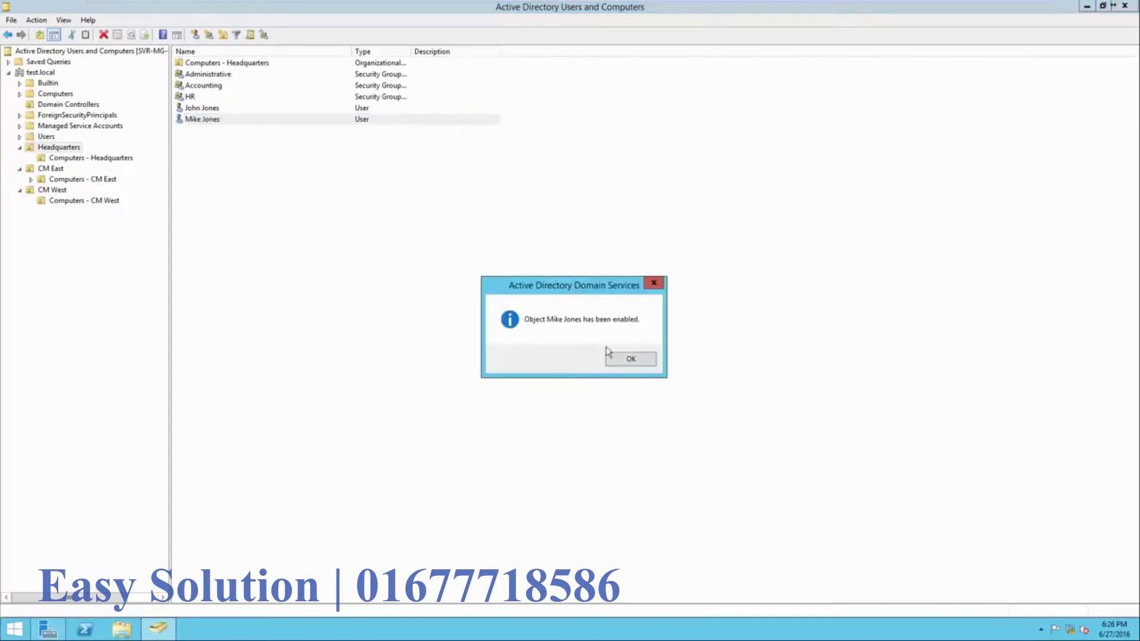
{"action": "left_click", "coordinate": [627, 365]}
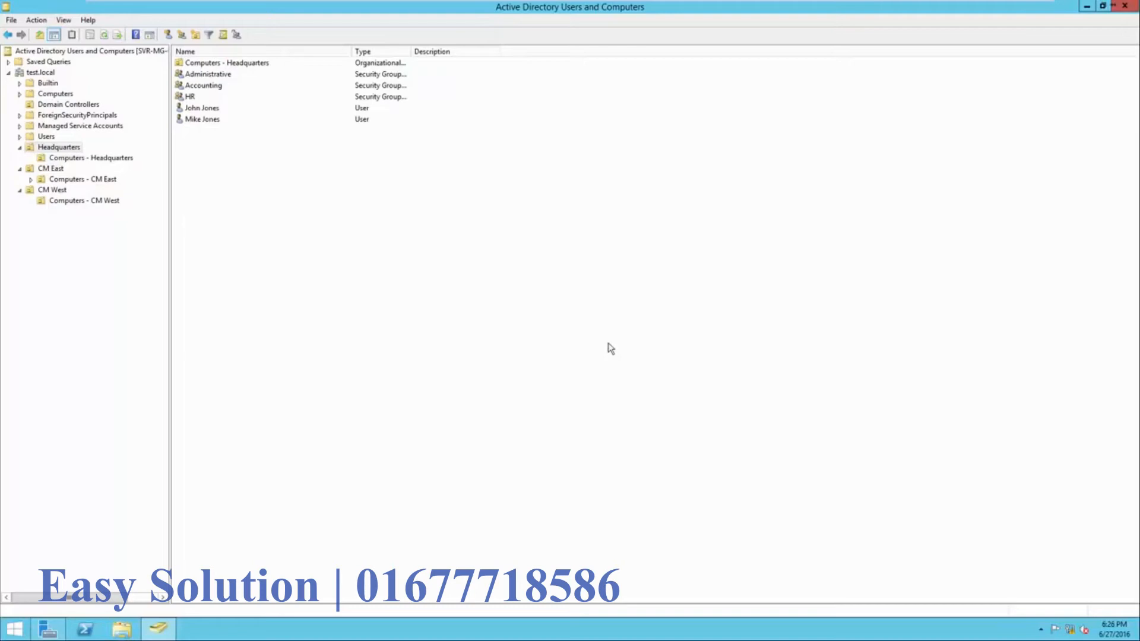
- Delete the second user account in Headquarters and confirm
{"action": "right_click", "coordinate": [210, 122]}
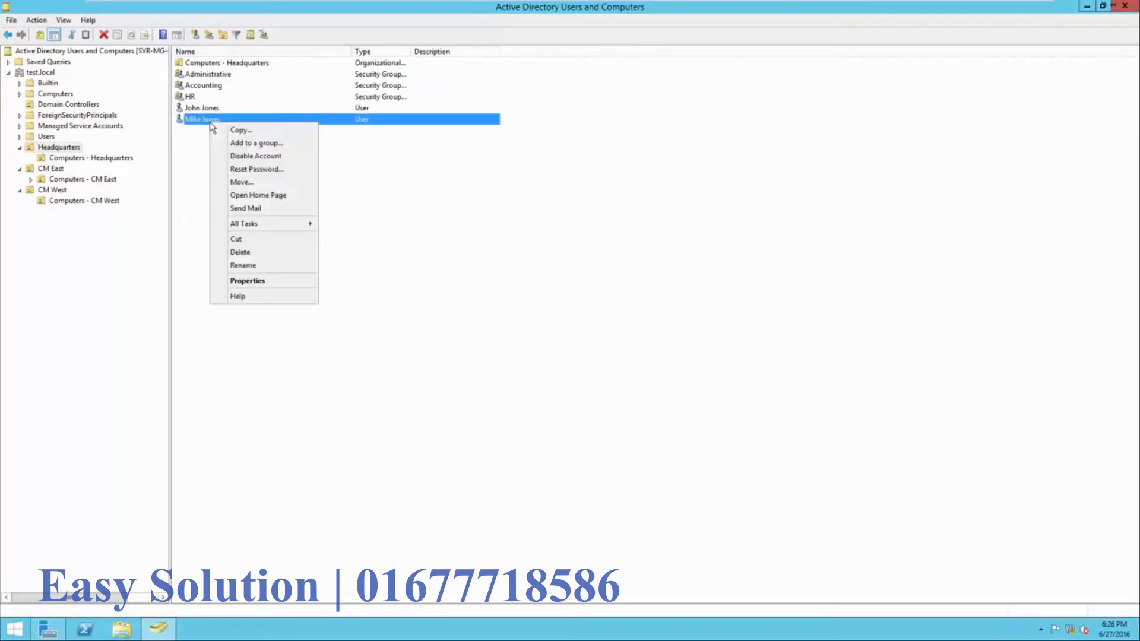
{"action": "left_click", "coordinate": [251, 250]}
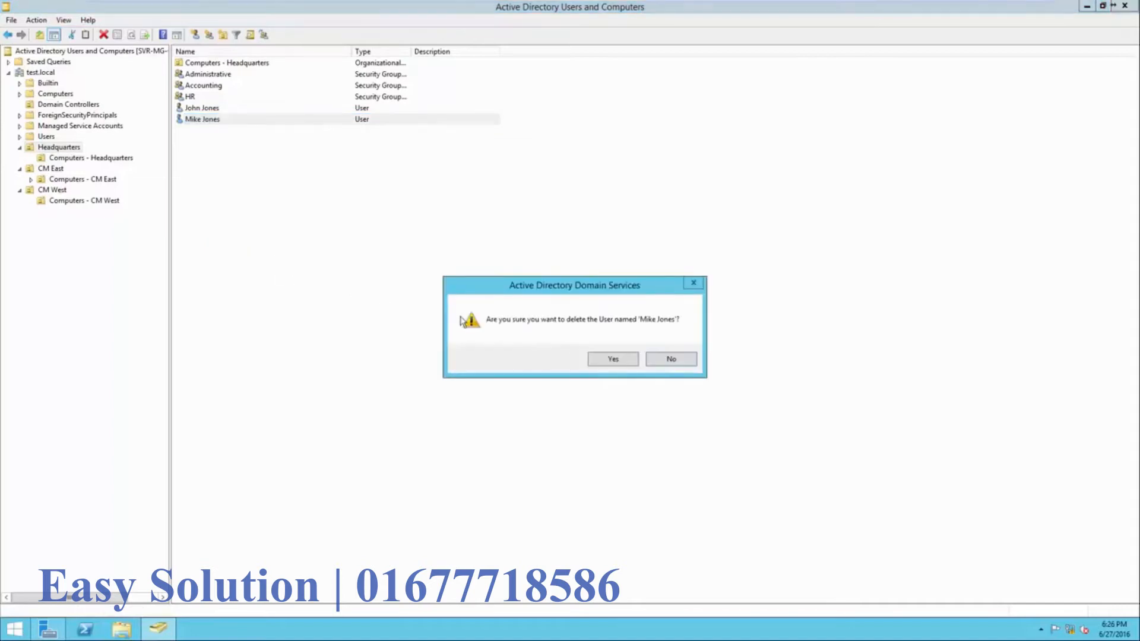
{"action": "left_click", "coordinate": [594, 363]}
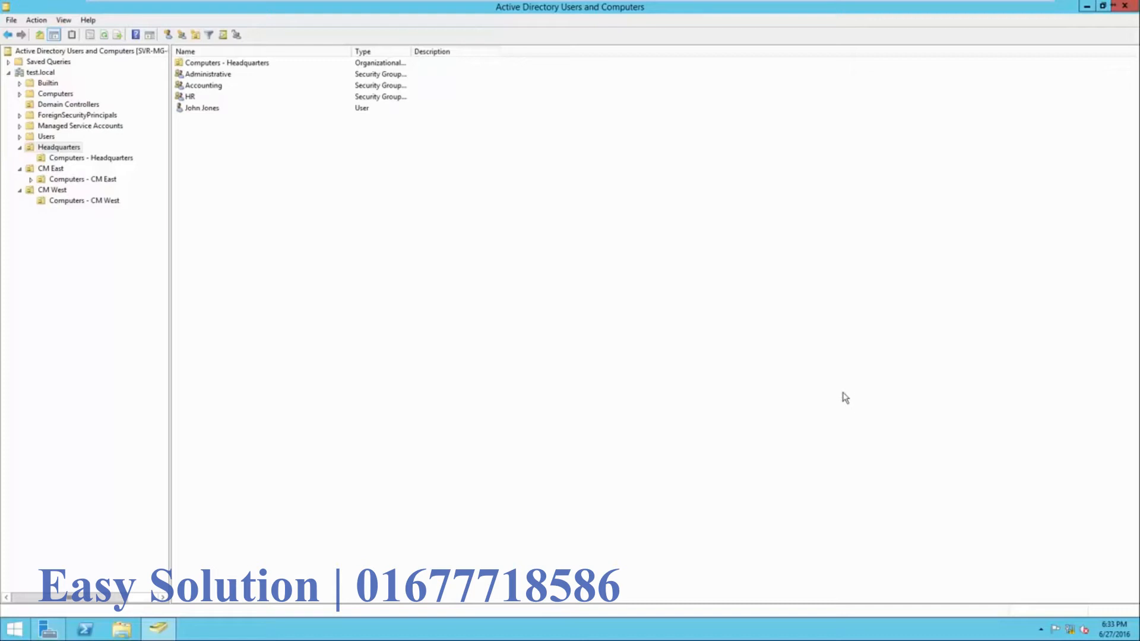
{"action": "right_click", "coordinate": [205, 115]}
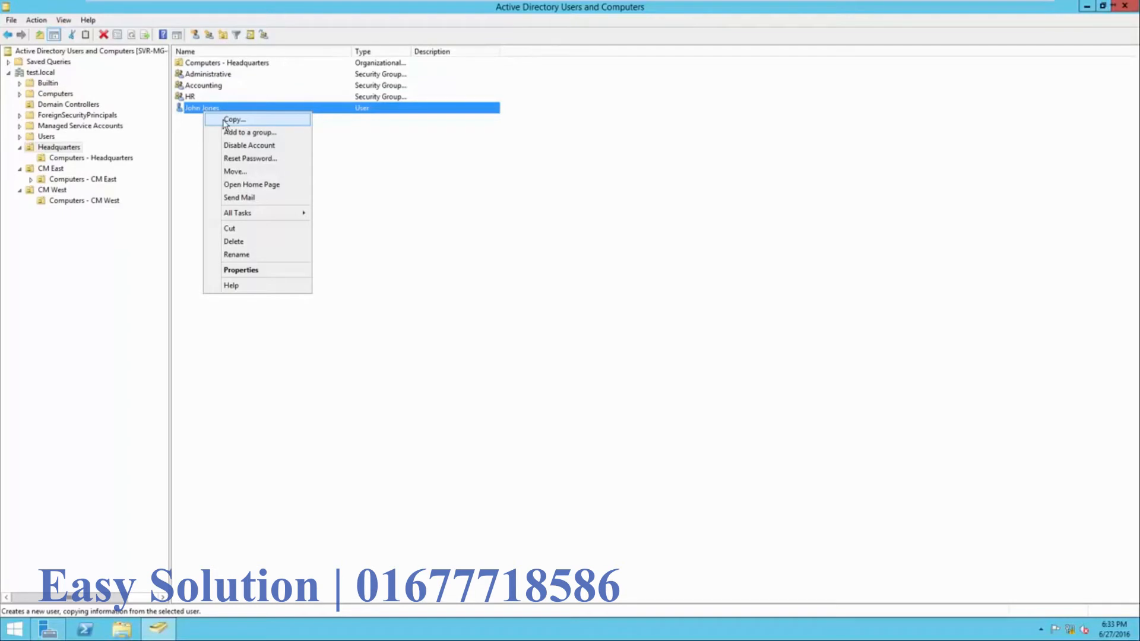
{"action": "left_click", "coordinate": [238, 159]}
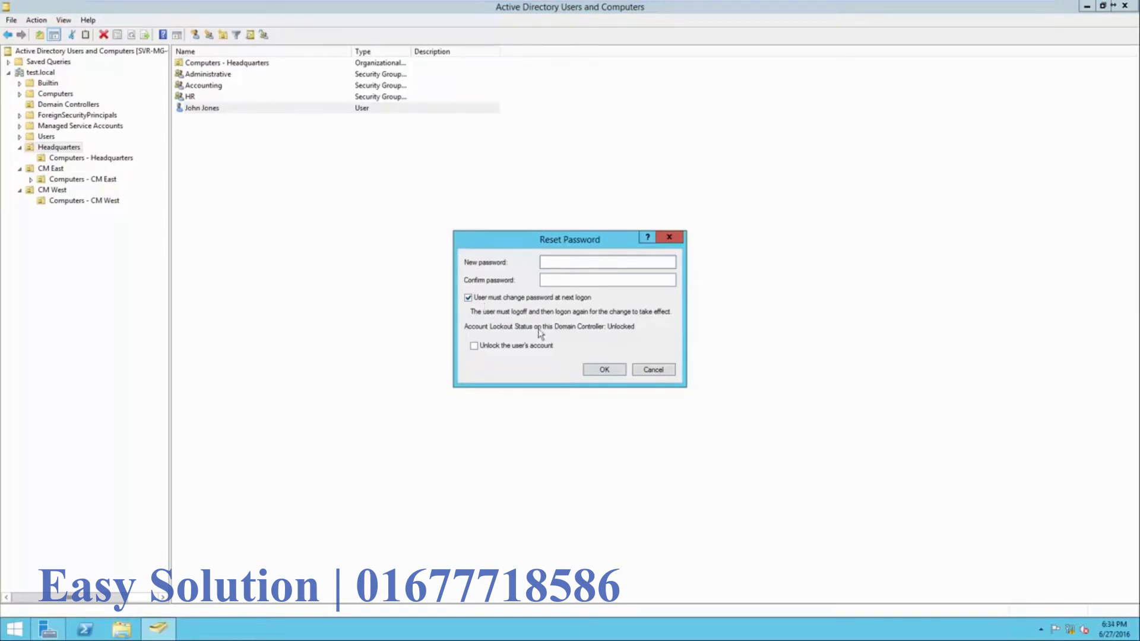
{"action": "left_click", "coordinate": [653, 370]}
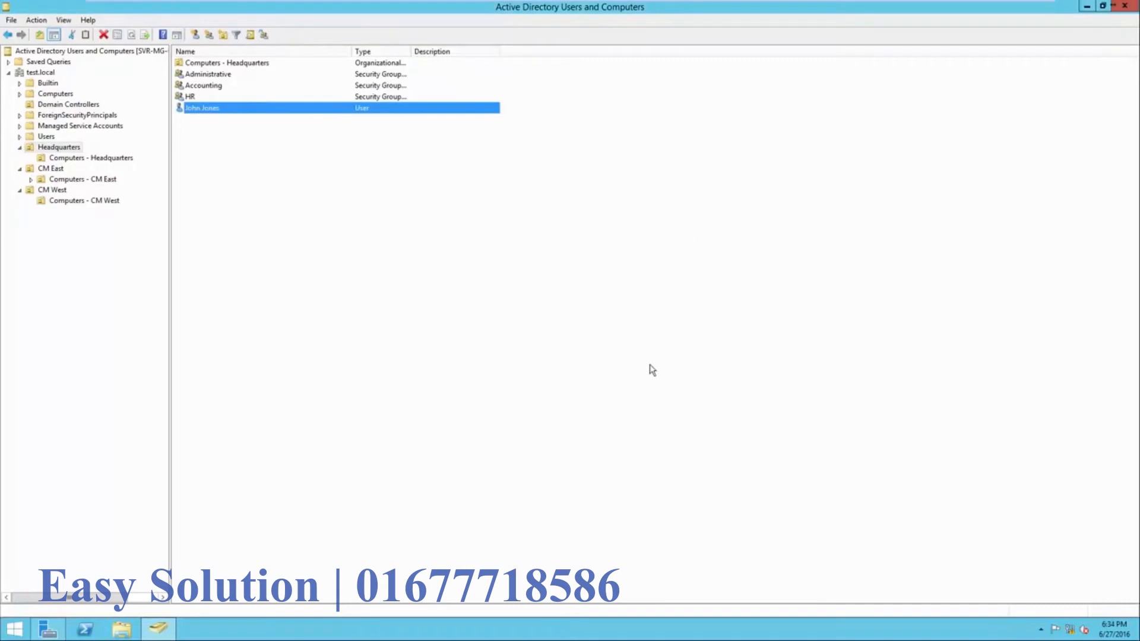
{"action": "right_click", "coordinate": [277, 112]}
{"action": "right_click", "coordinate": [231, 111]}
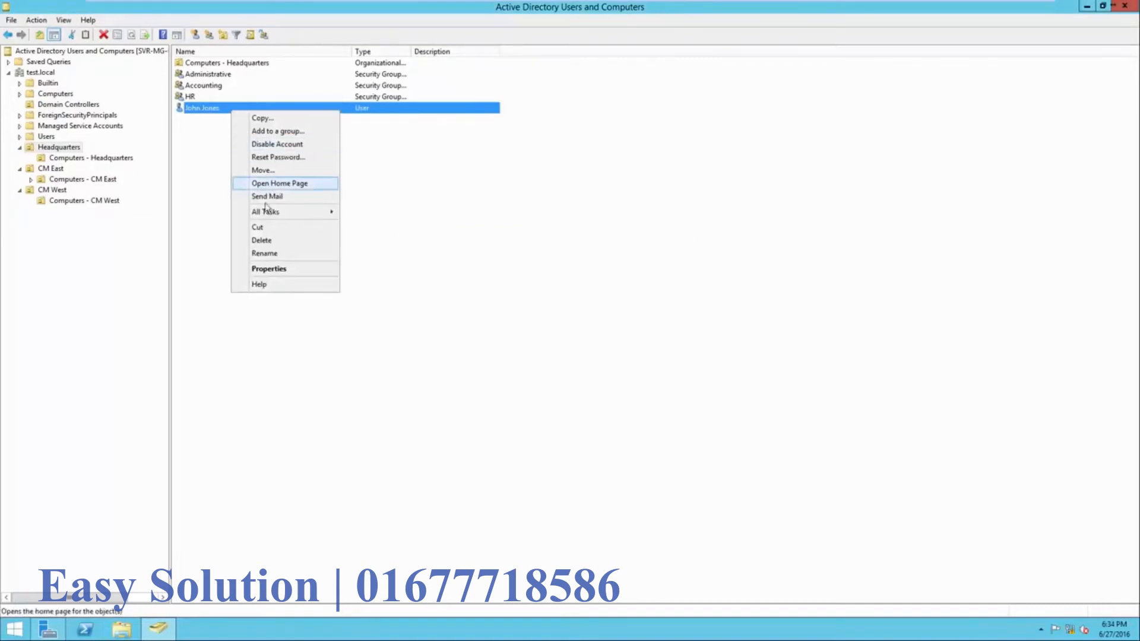
- Review the remaining user's Address, Account, Profile, Telephones and Organization tabs
{"action": "left_click", "coordinate": [273, 271]}
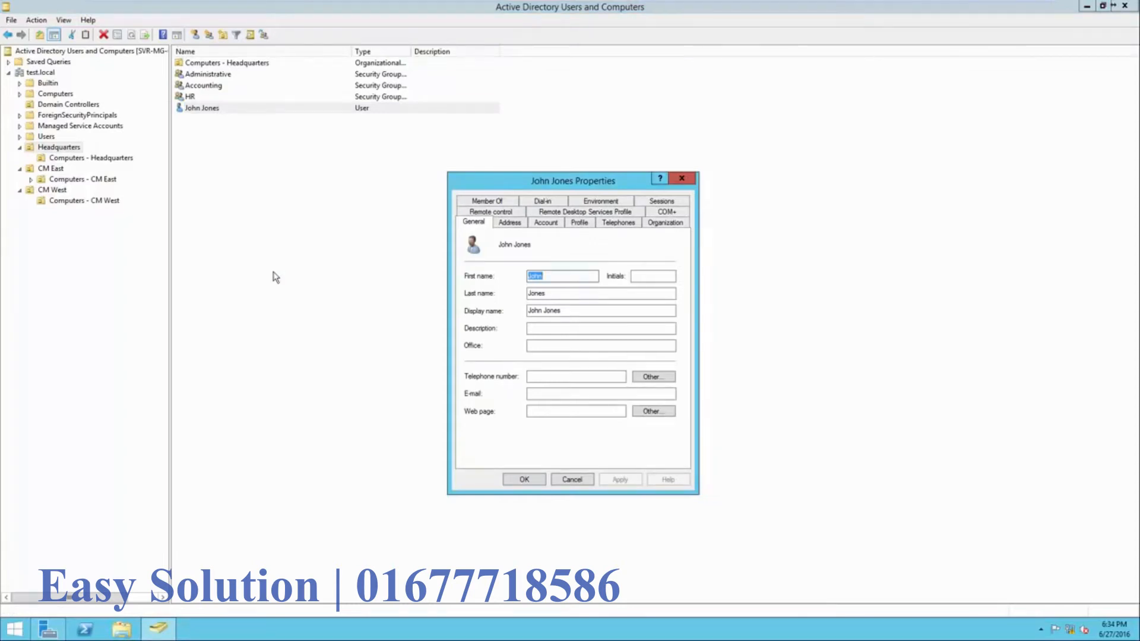
{"action": "left_click", "coordinate": [499, 226]}
{"action": "left_click", "coordinate": [541, 226]}
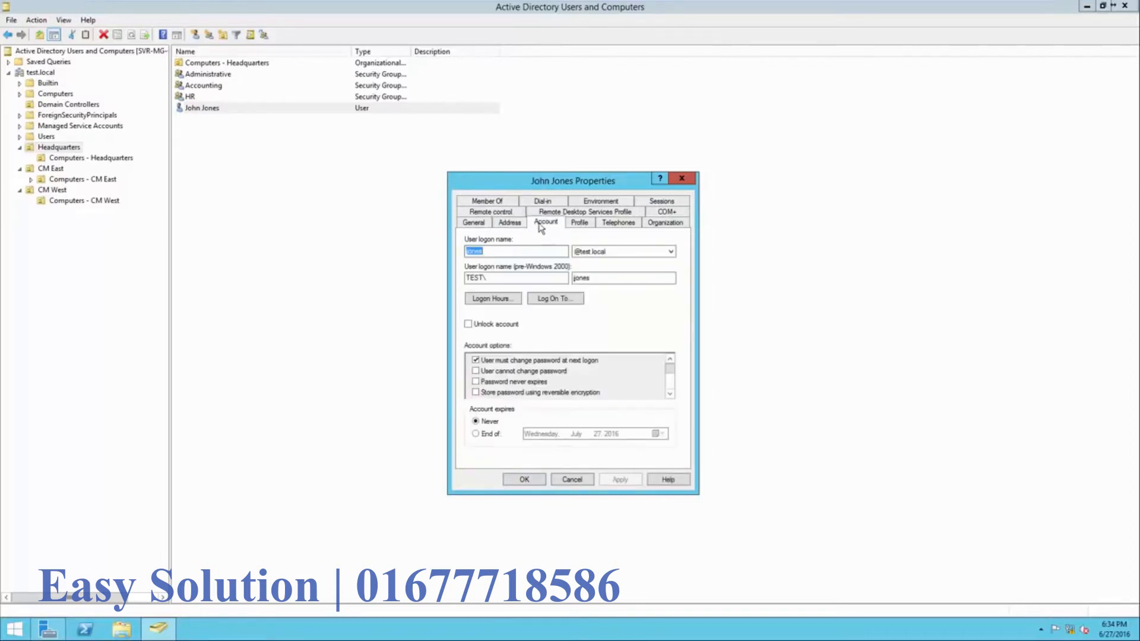
{"action": "left_click", "coordinate": [579, 224]}
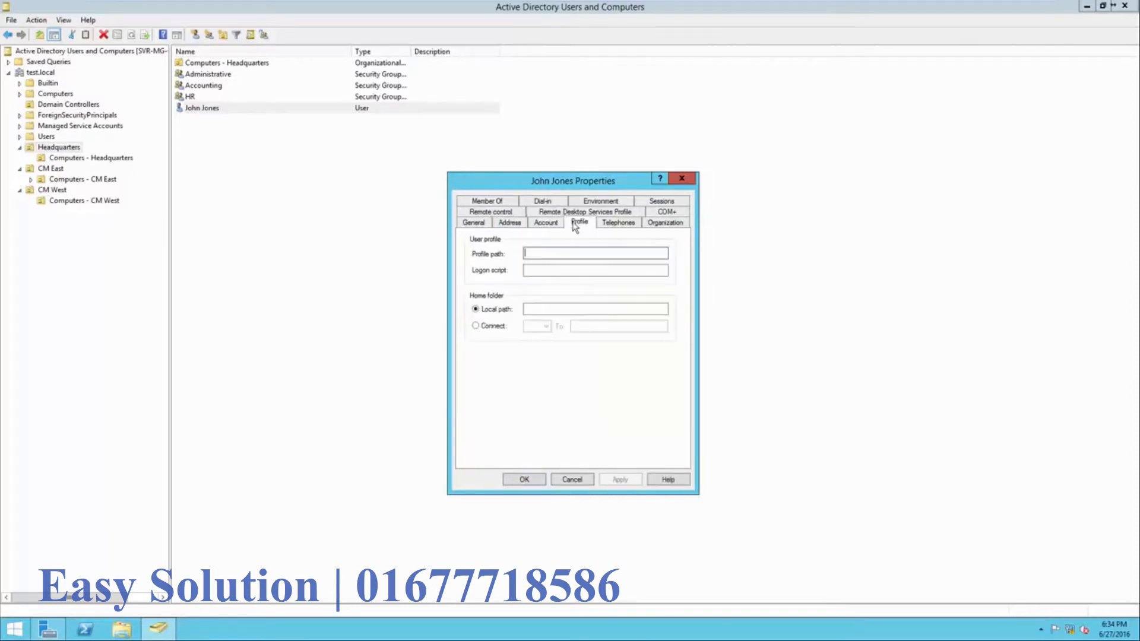
{"action": "left_click", "coordinate": [615, 225]}
{"action": "left_click", "coordinate": [653, 225]}
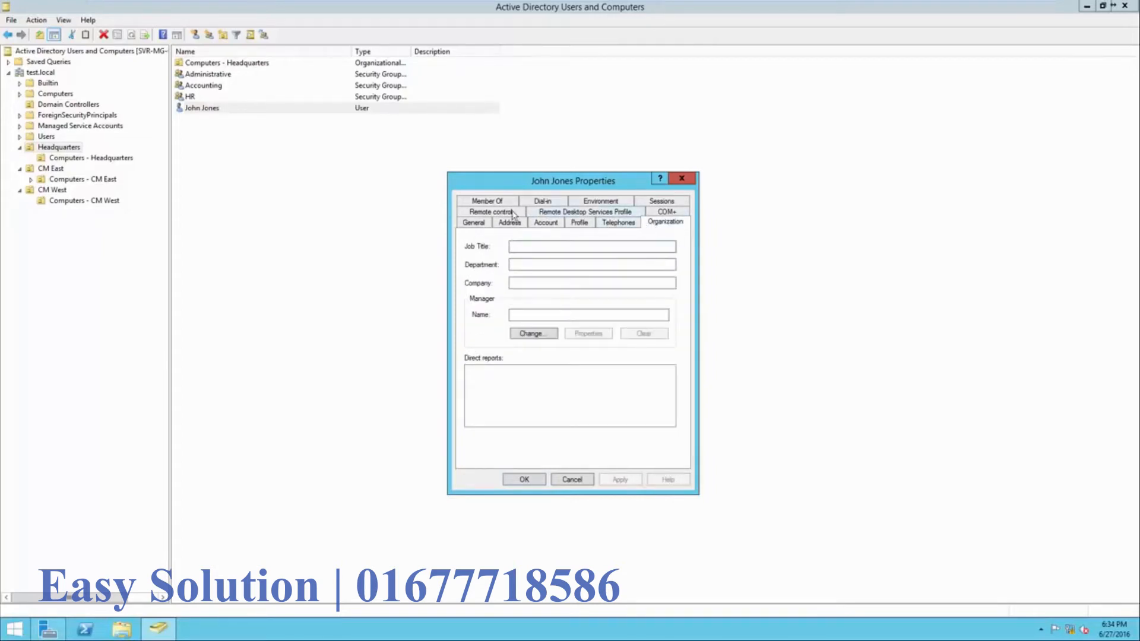
{"action": "left_click", "coordinate": [478, 224]}
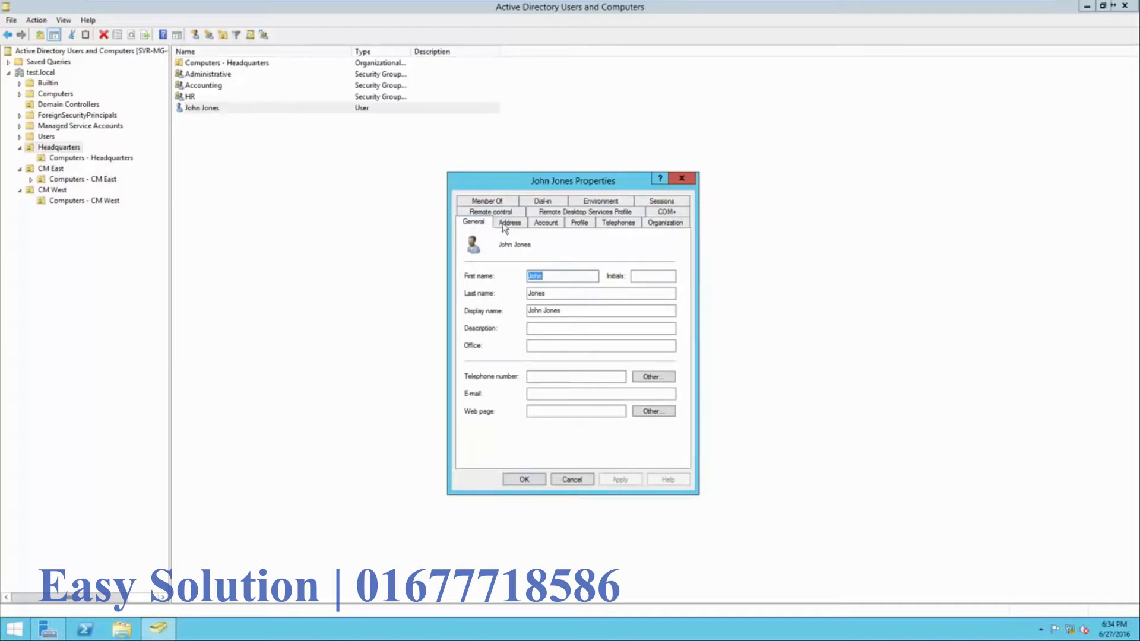
{"action": "left_click", "coordinate": [542, 225]}
{"action": "left_click", "coordinate": [542, 224]}
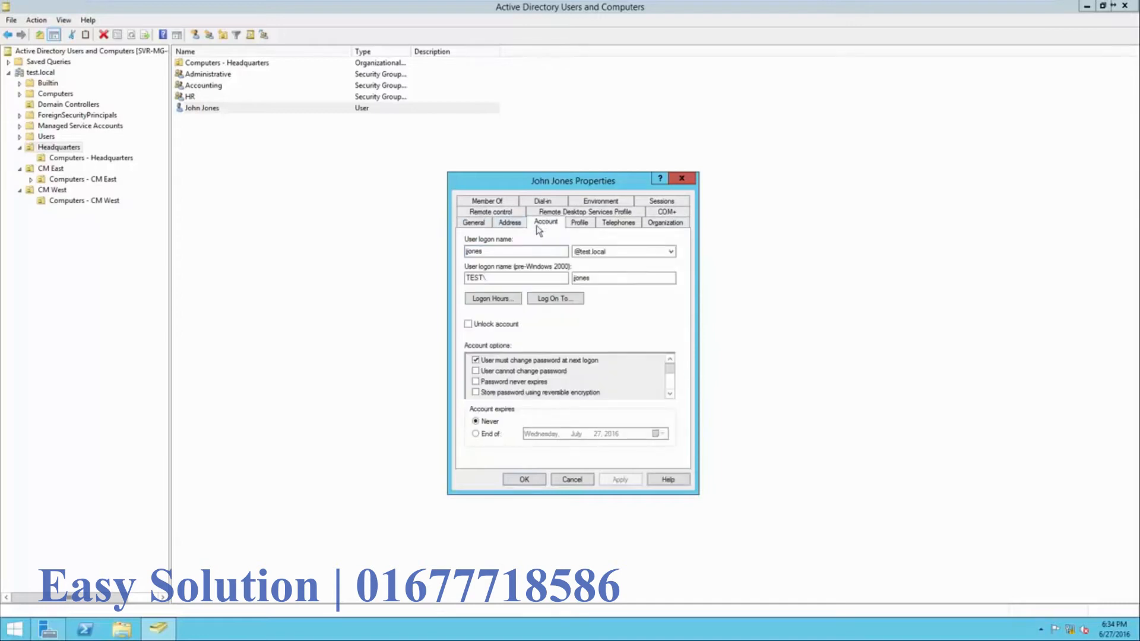
- Review the user's logon hours grid, then close the Properties dialog
{"action": "left_click", "coordinate": [504, 252]}
{"action": "left_click", "coordinate": [498, 302]}
{"action": "left_click_drag", "start_coordinate": [522, 249], "coordinate": [522, 334]}
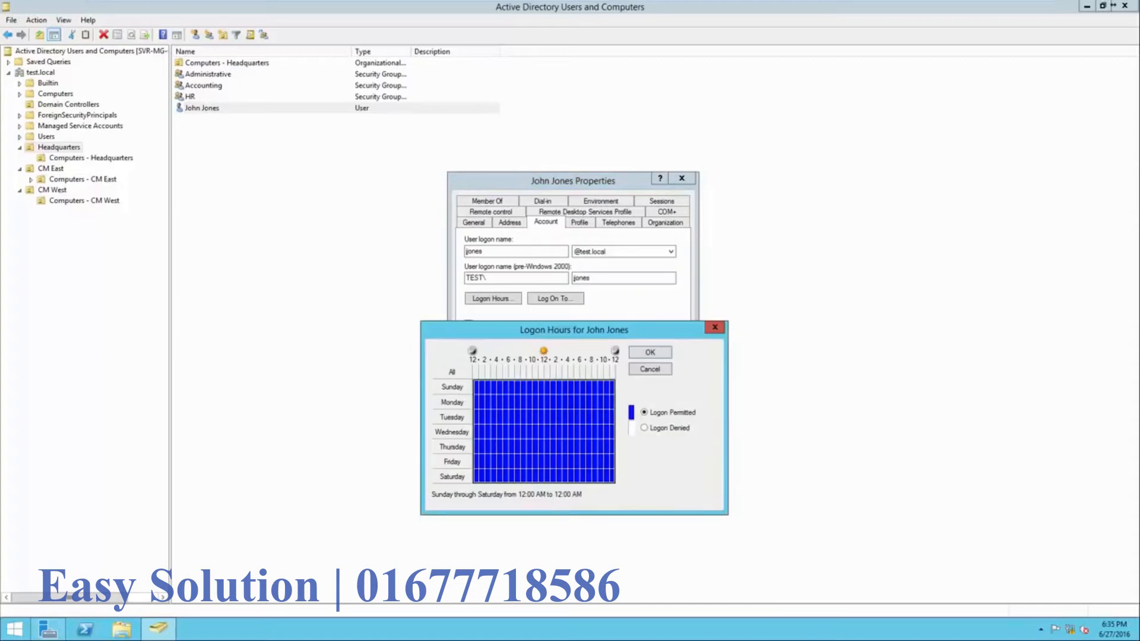
{"action": "left_click", "coordinate": [715, 327]}
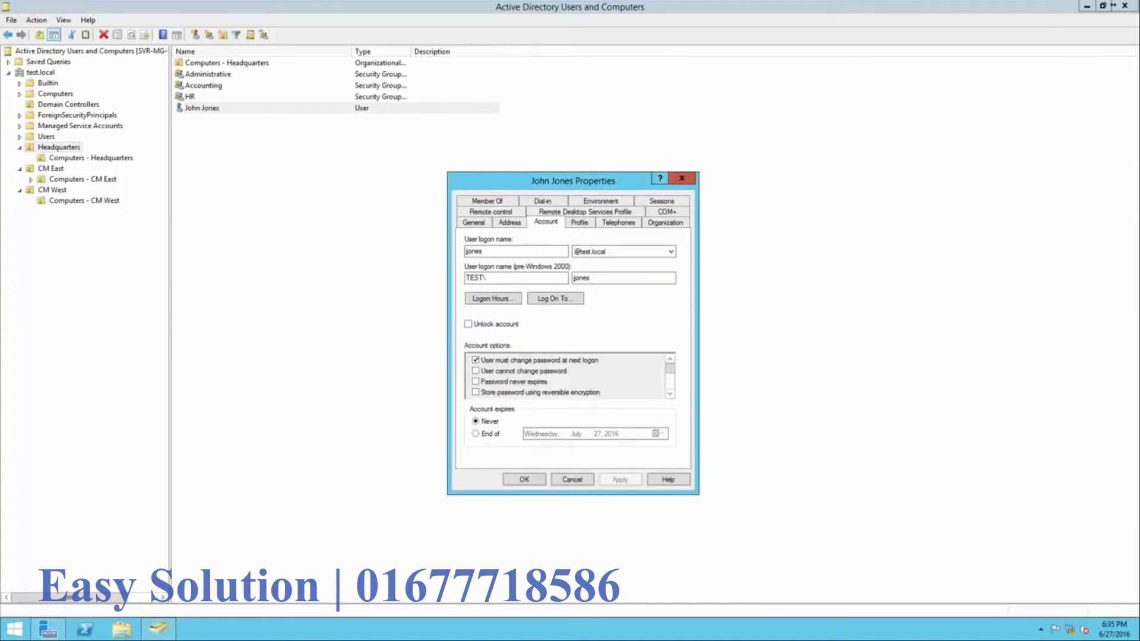
{"action": "key", "text": "Escape"}
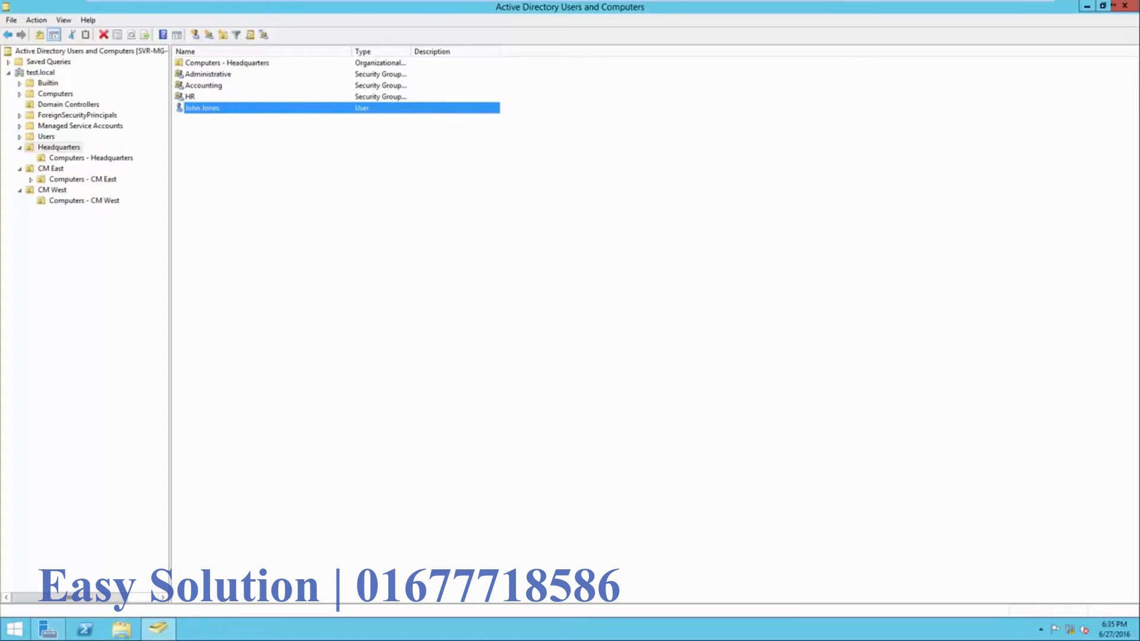
{"action": "left_click", "coordinate": [570, 285]}
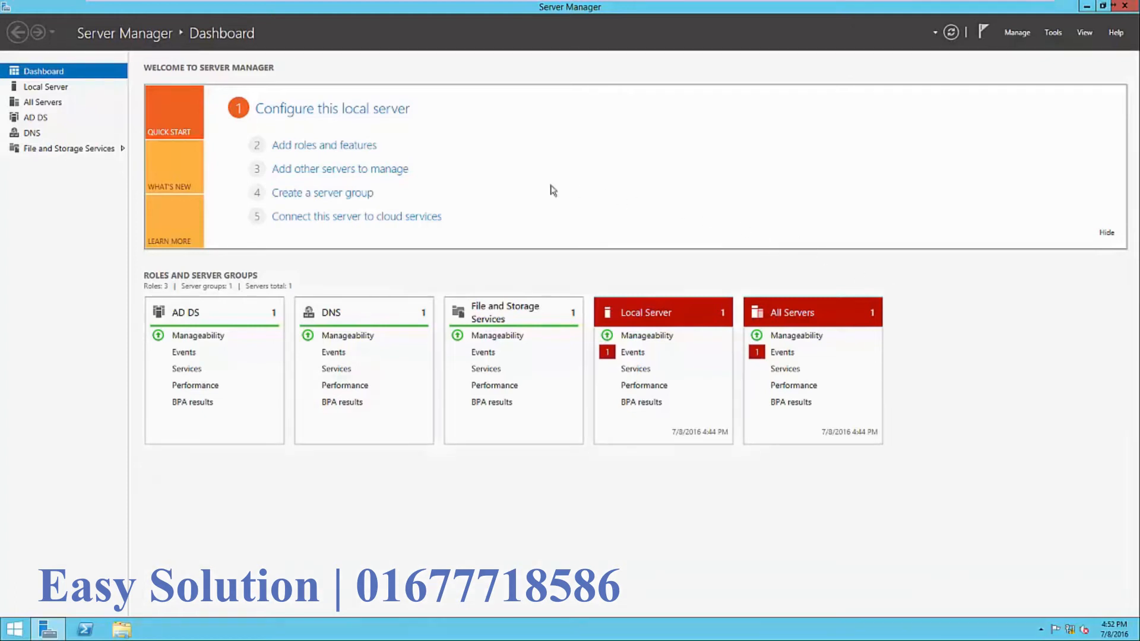
{"action": "left_click", "coordinate": [368, 146]}
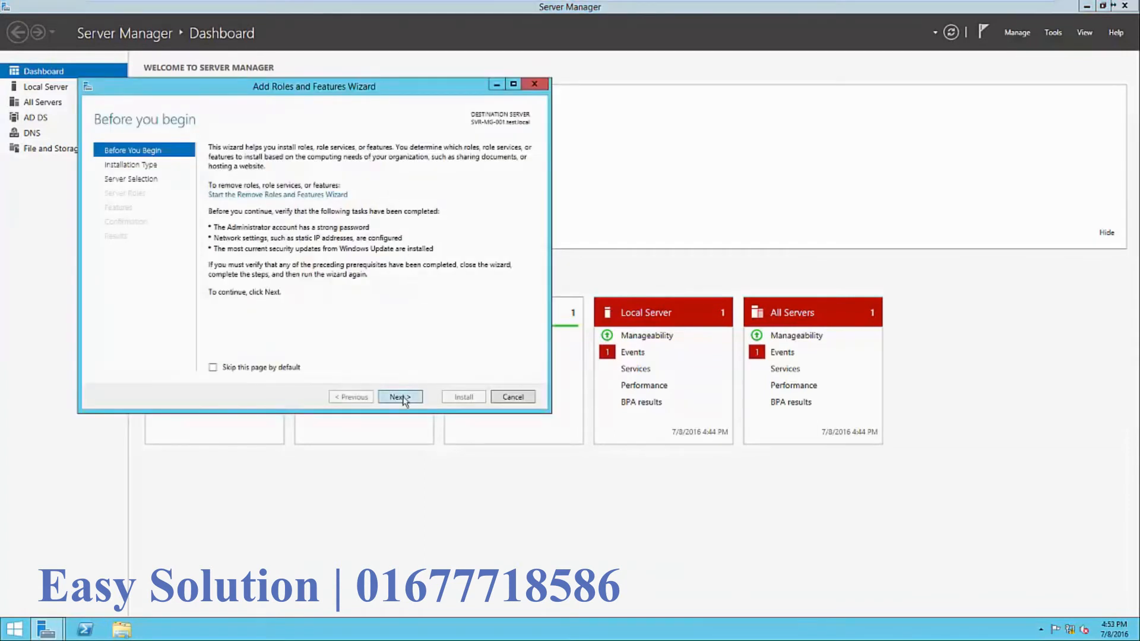
{"action": "left_click", "coordinate": [403, 398]}
{"action": "left_click", "coordinate": [403, 397]}
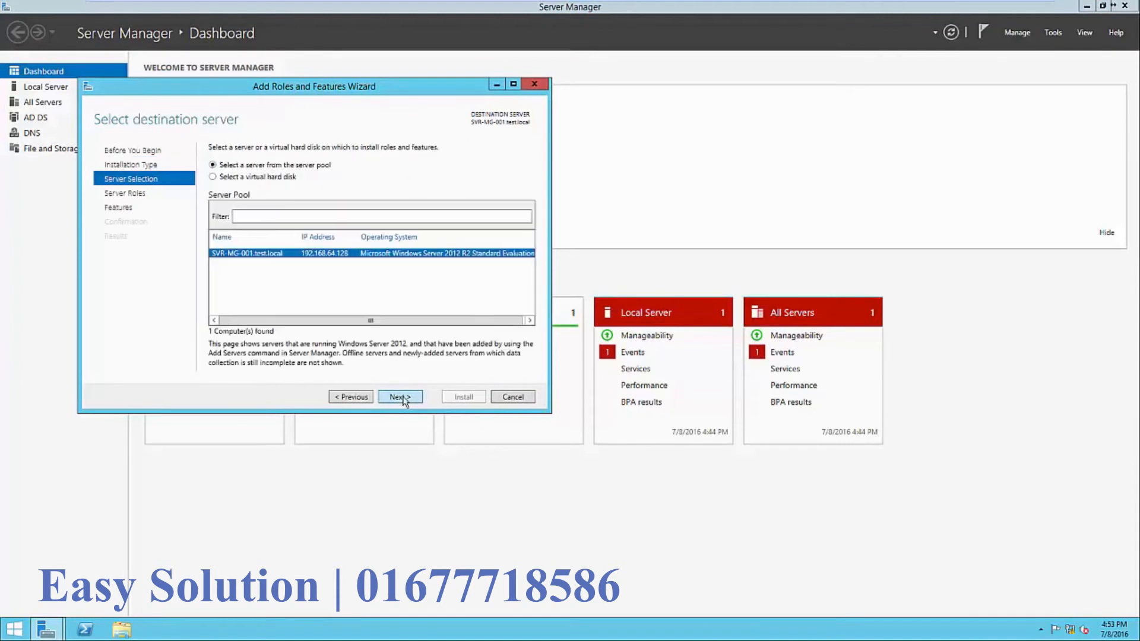
{"action": "left_click", "coordinate": [403, 398]}
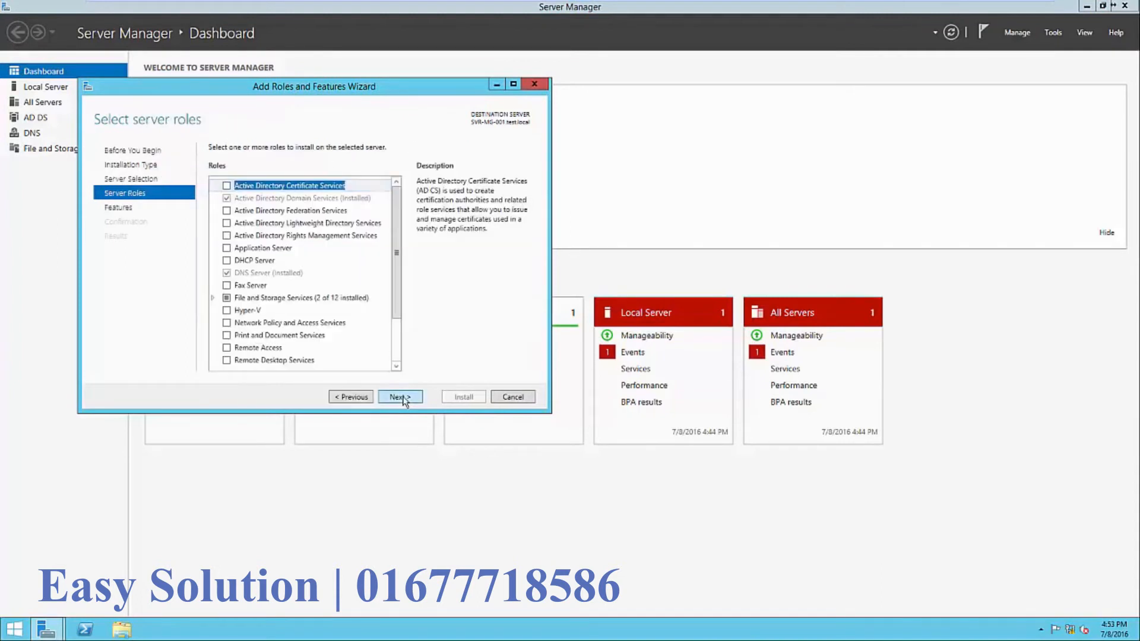
{"action": "left_click", "coordinate": [403, 398]}
{"action": "left_click", "coordinate": [313, 327]}
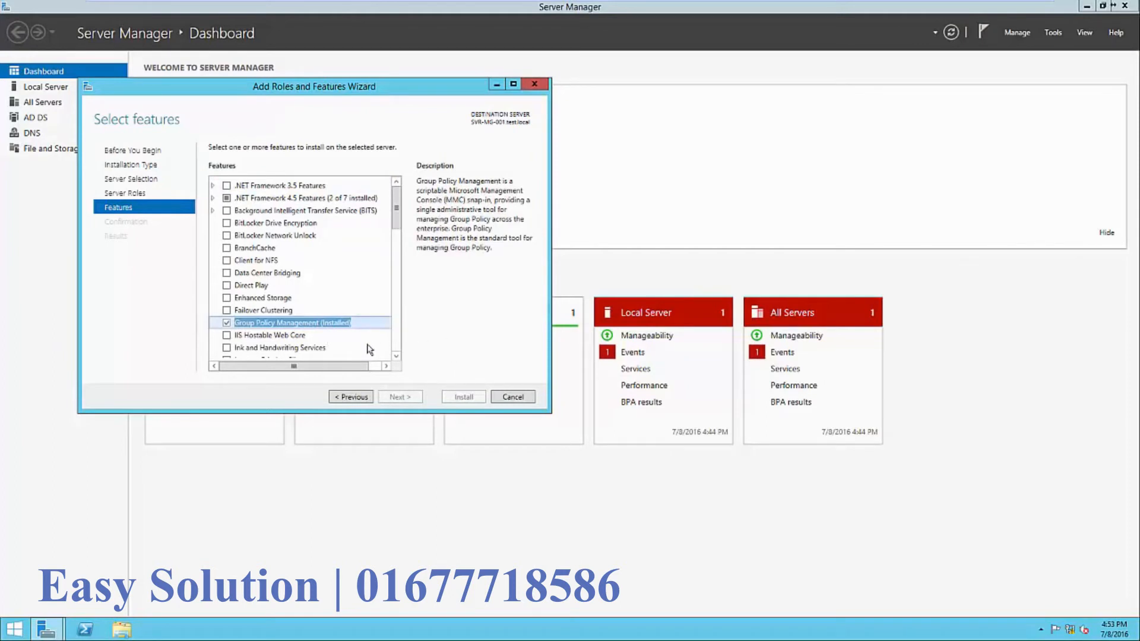
{"action": "left_click", "coordinate": [513, 397]}
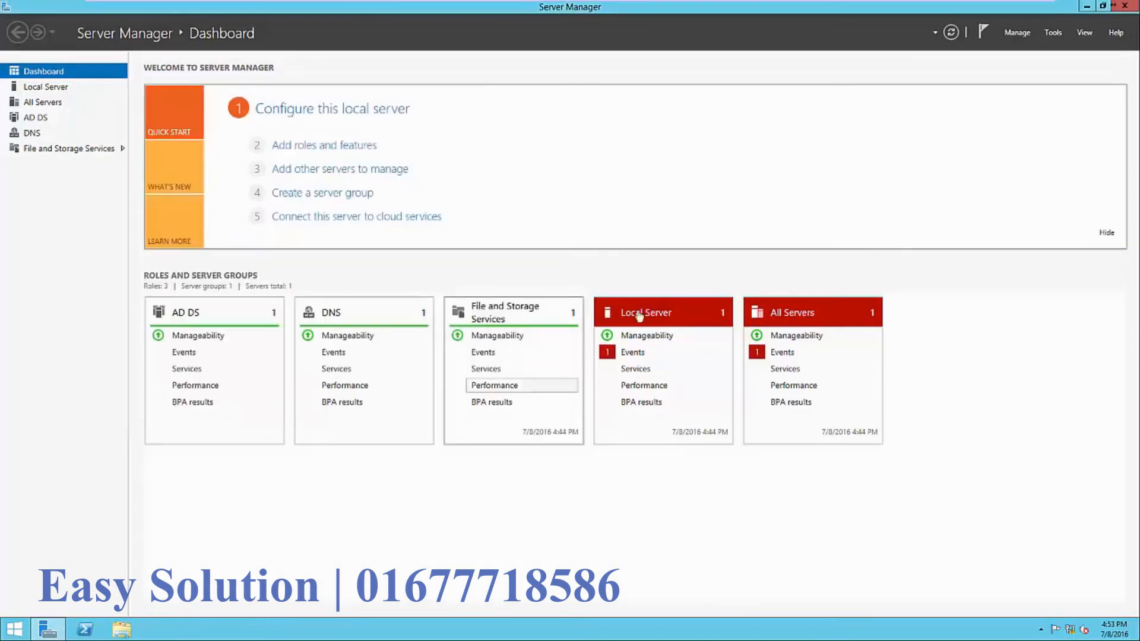
- Launch Group Policy Management and expand the forest down to the test.local domain
{"action": "left_click", "coordinate": [1053, 34]}
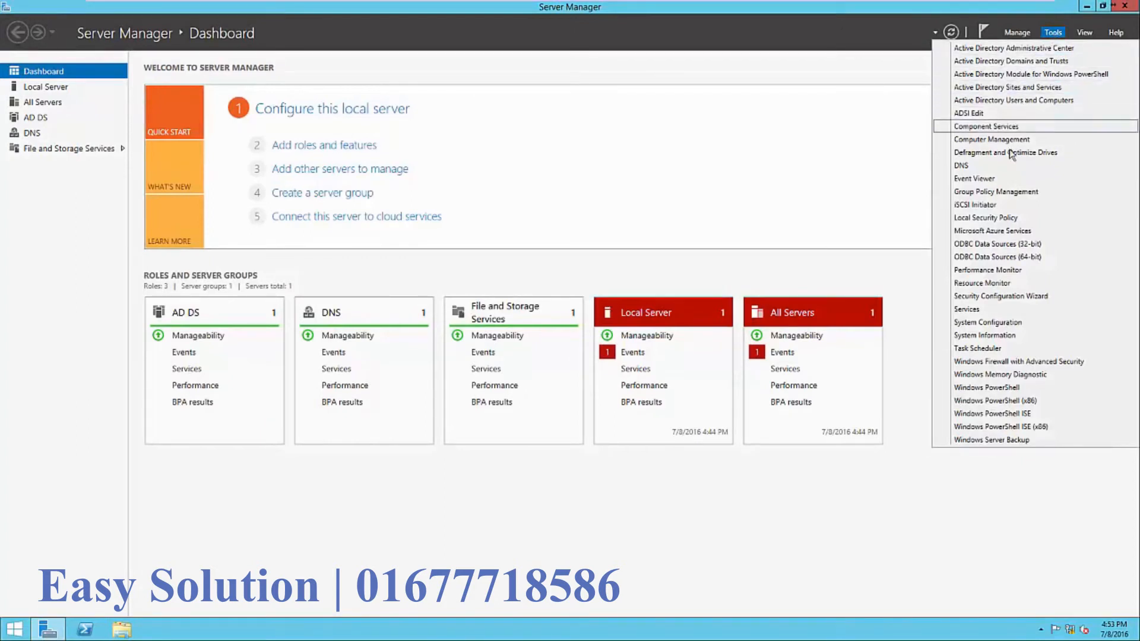
{"action": "left_click", "coordinate": [1010, 192]}
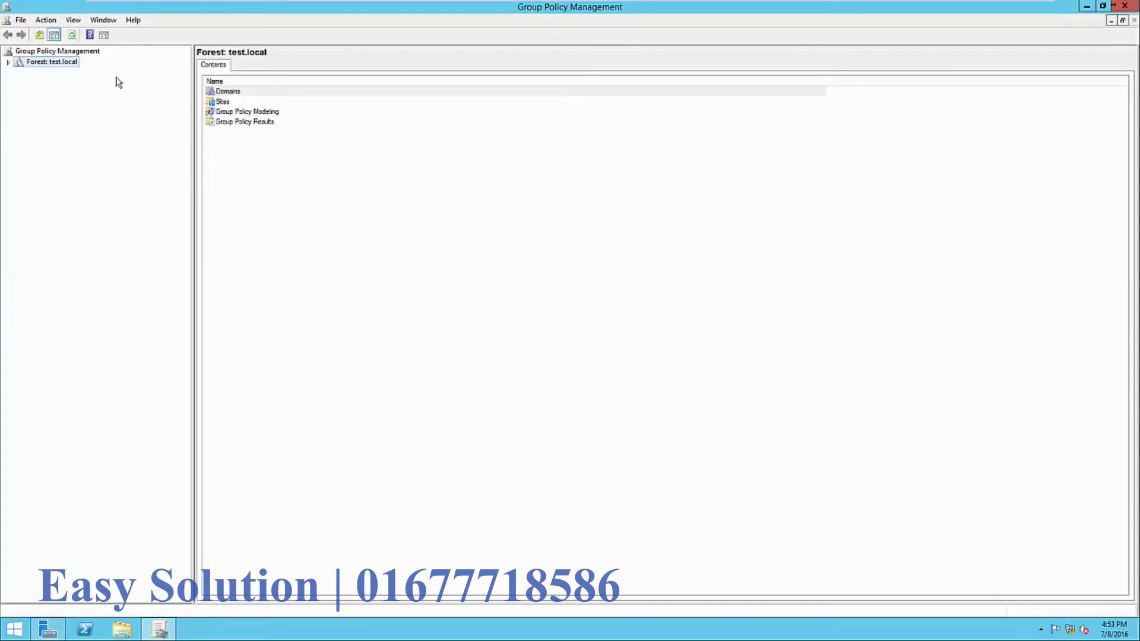
{"action": "left_click", "coordinate": [10, 62]}
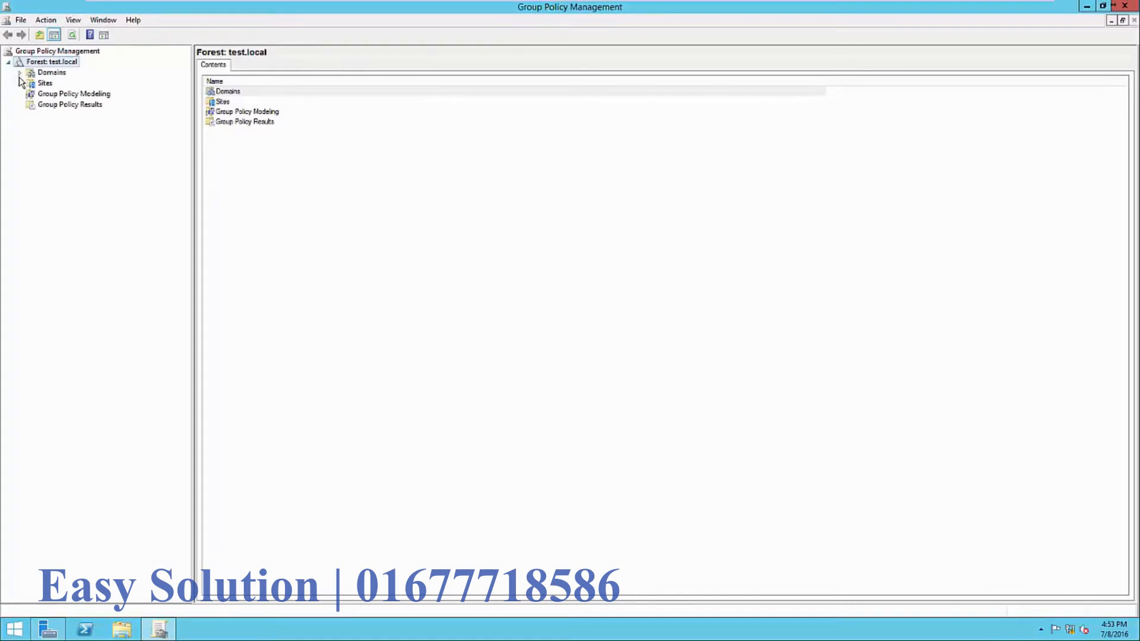
{"action": "left_click", "coordinate": [20, 73]}
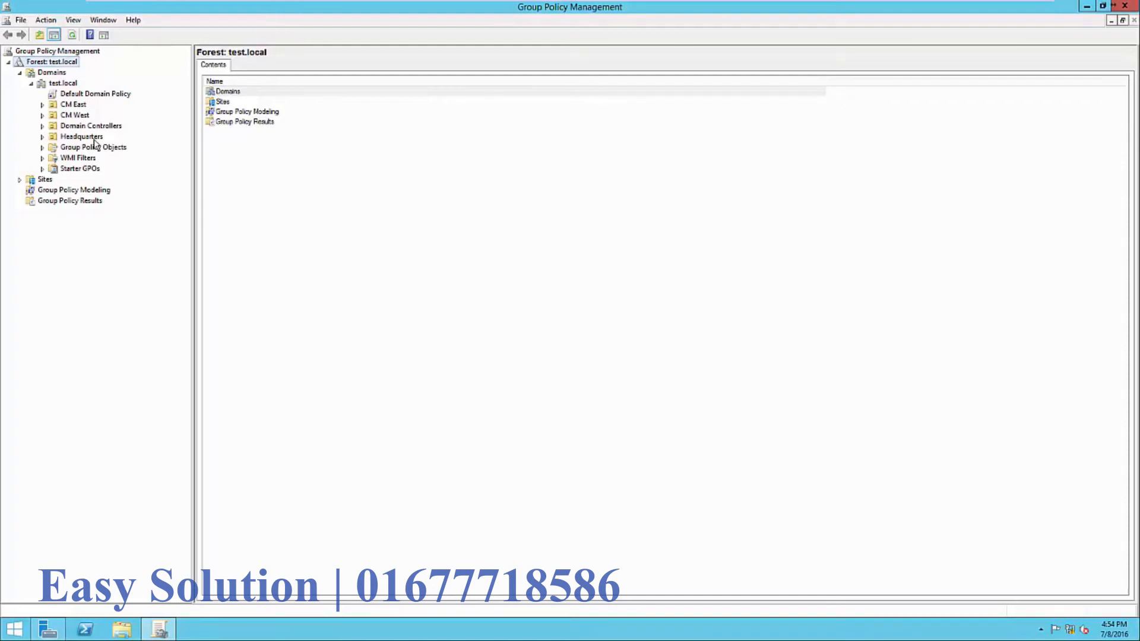
- Review policies linked to Headquarters and CM West, then select Default Domain Policy
{"action": "left_click", "coordinate": [82, 137]}
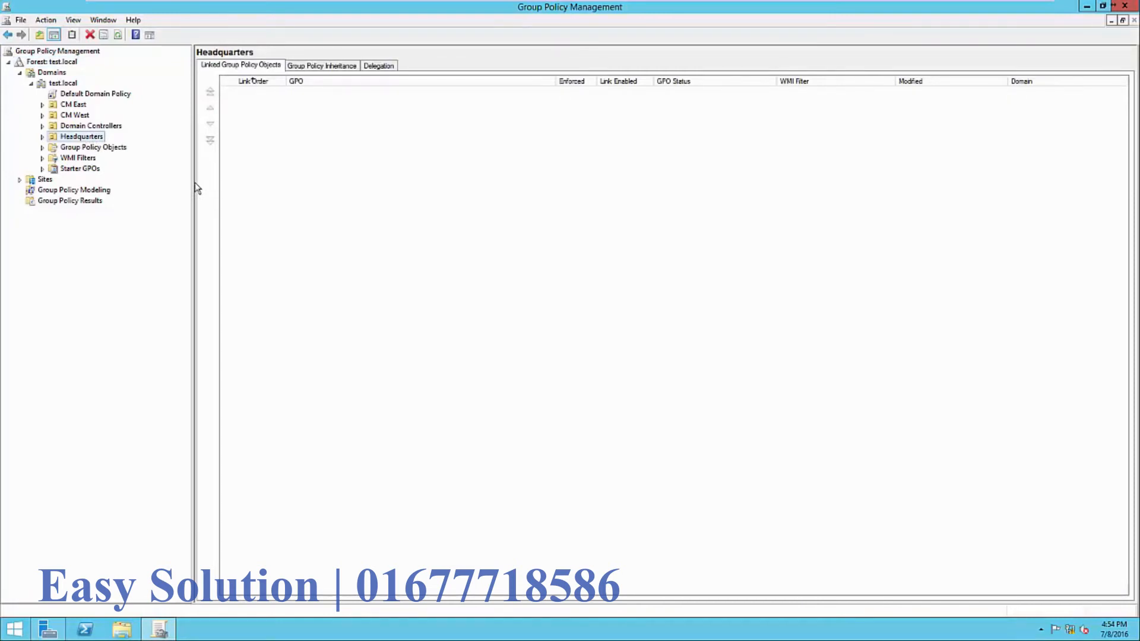
{"action": "left_click", "coordinate": [83, 117]}
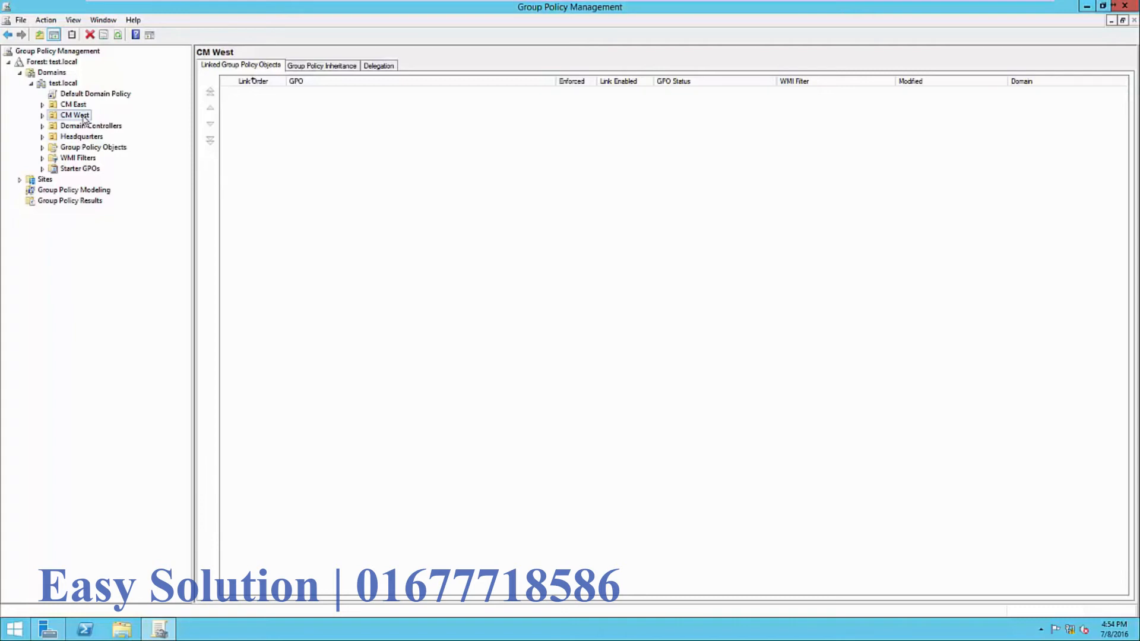
{"action": "left_click", "coordinate": [77, 142]}
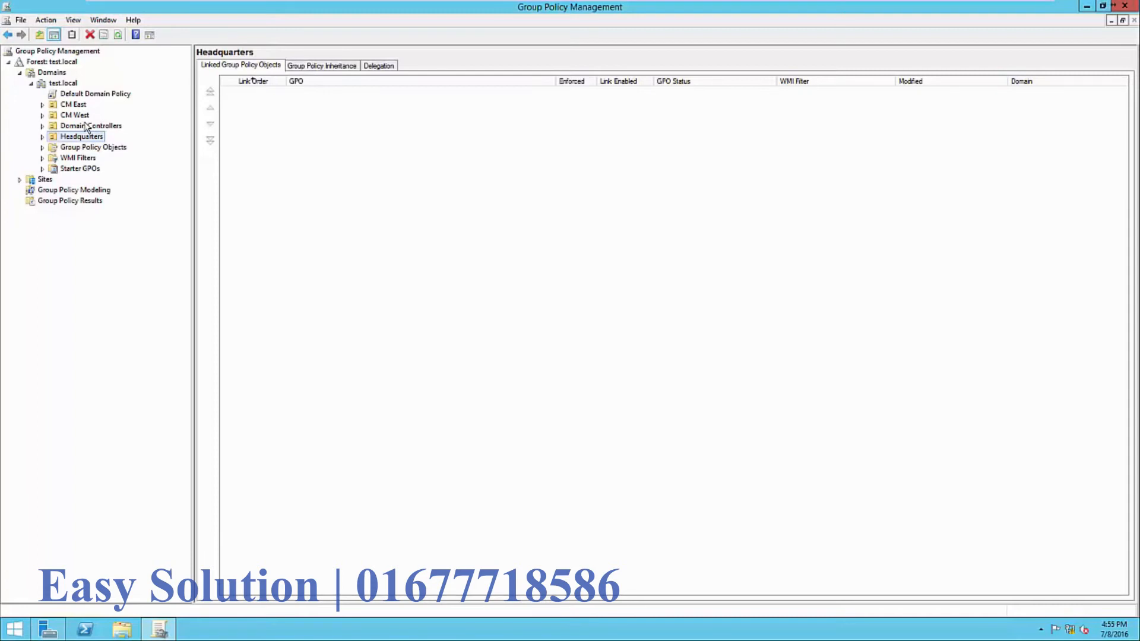
{"action": "left_click", "coordinate": [78, 95]}
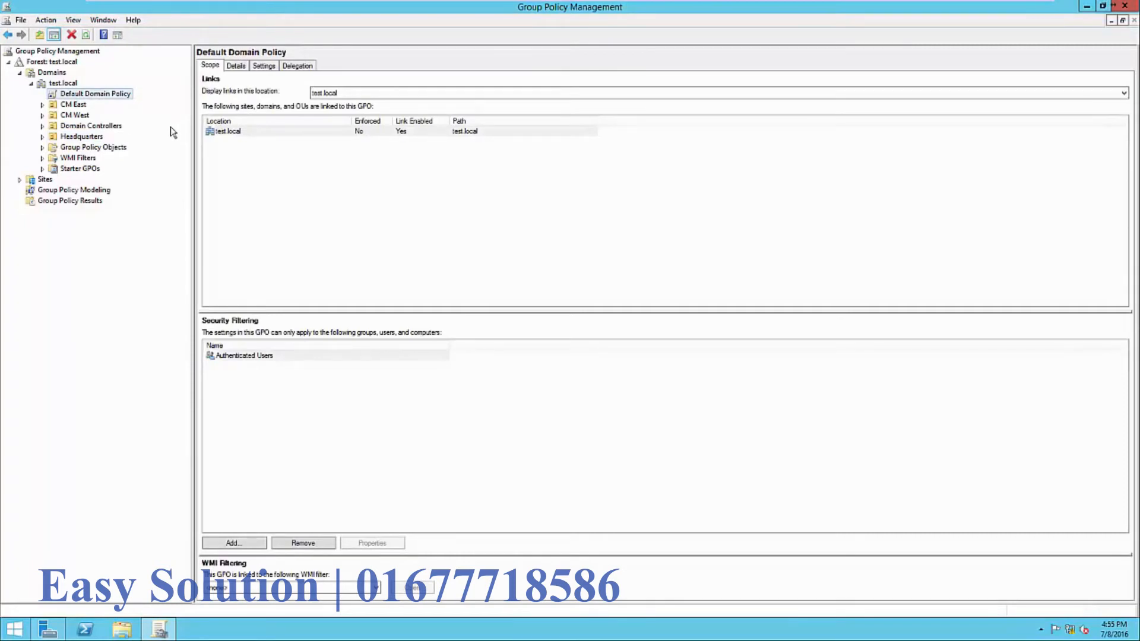
- Load the Default Domain Policy settings report, dismissing the Internet Explorer security prompt
{"action": "left_click", "coordinate": [264, 67]}
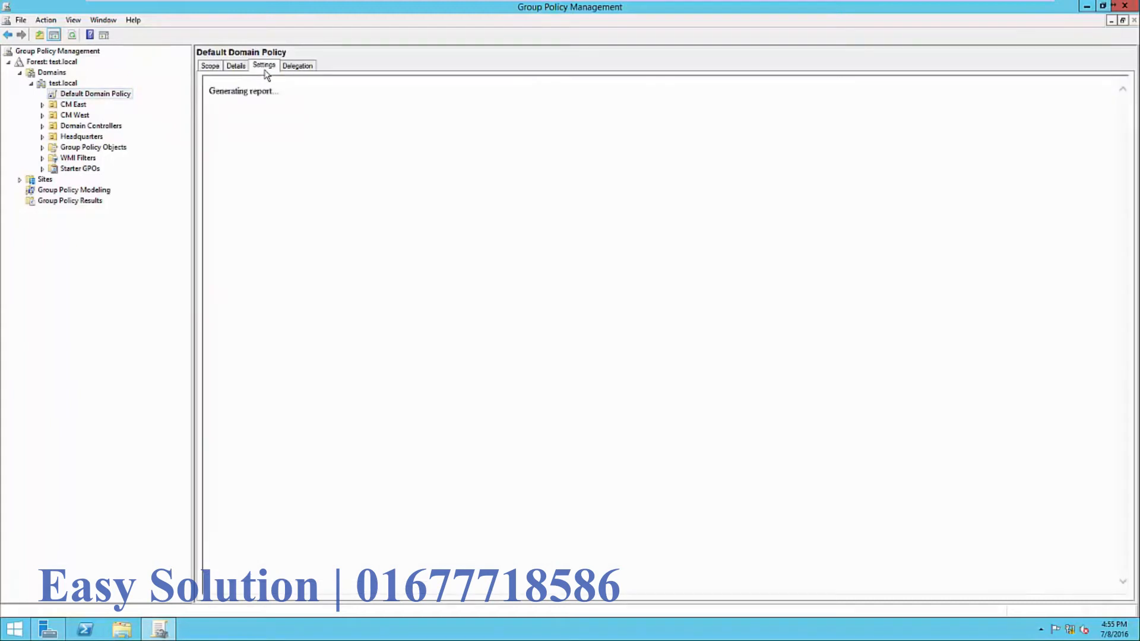
{"action": "left_click", "coordinate": [656, 234]}
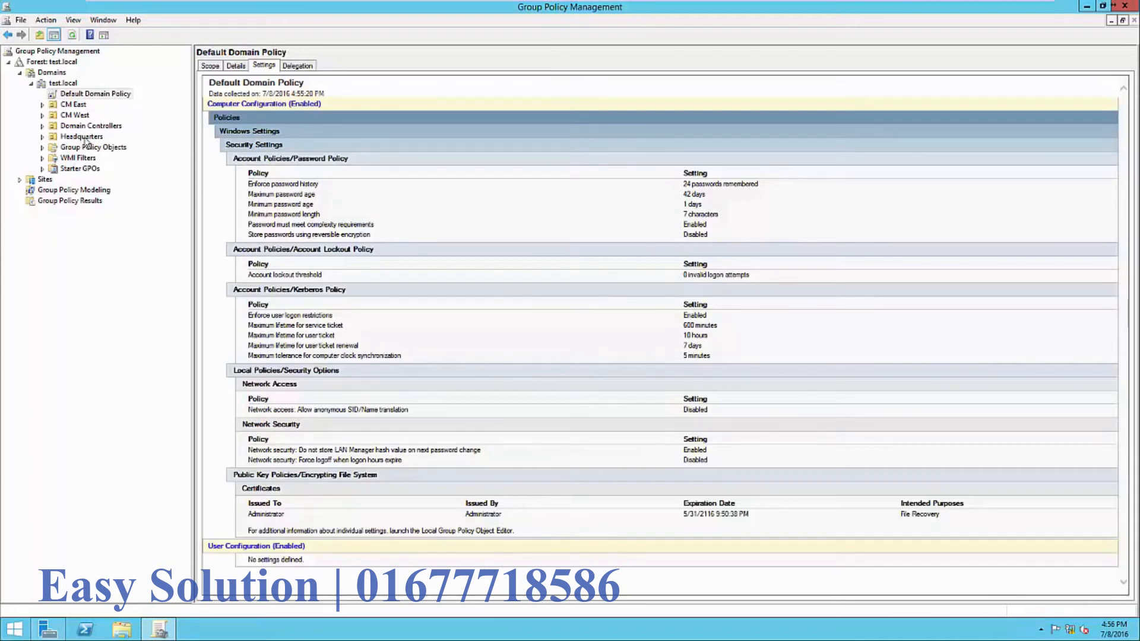
- Edit the Default Domain Policy in Group Policy Management Editor and arrange its window
{"action": "right_click", "coordinate": [88, 97]}
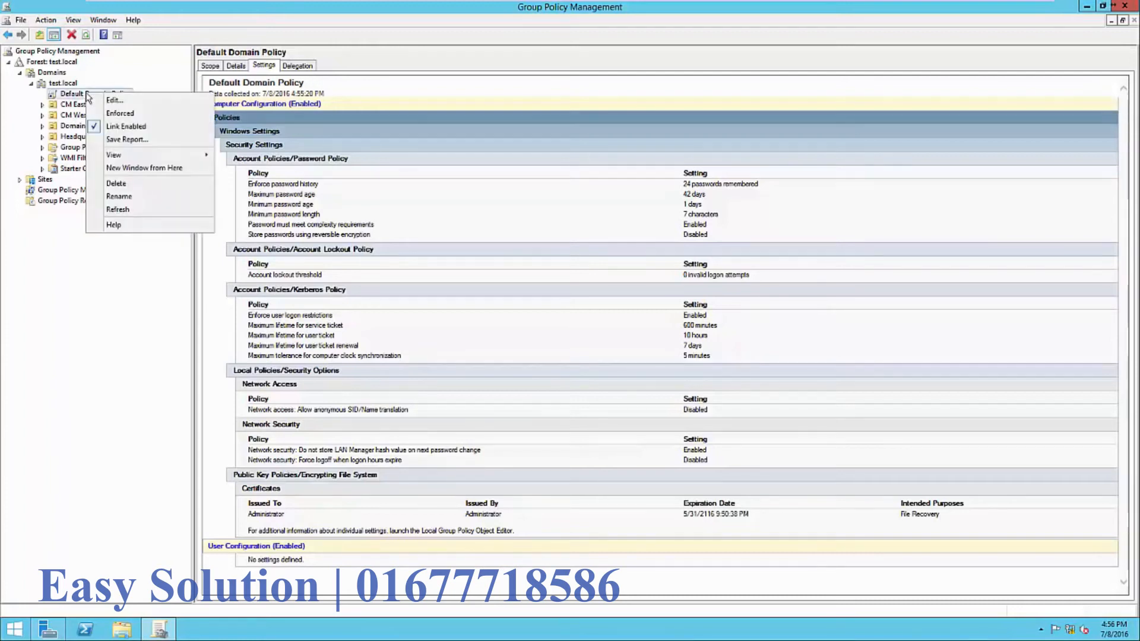
{"action": "left_click", "coordinate": [104, 104]}
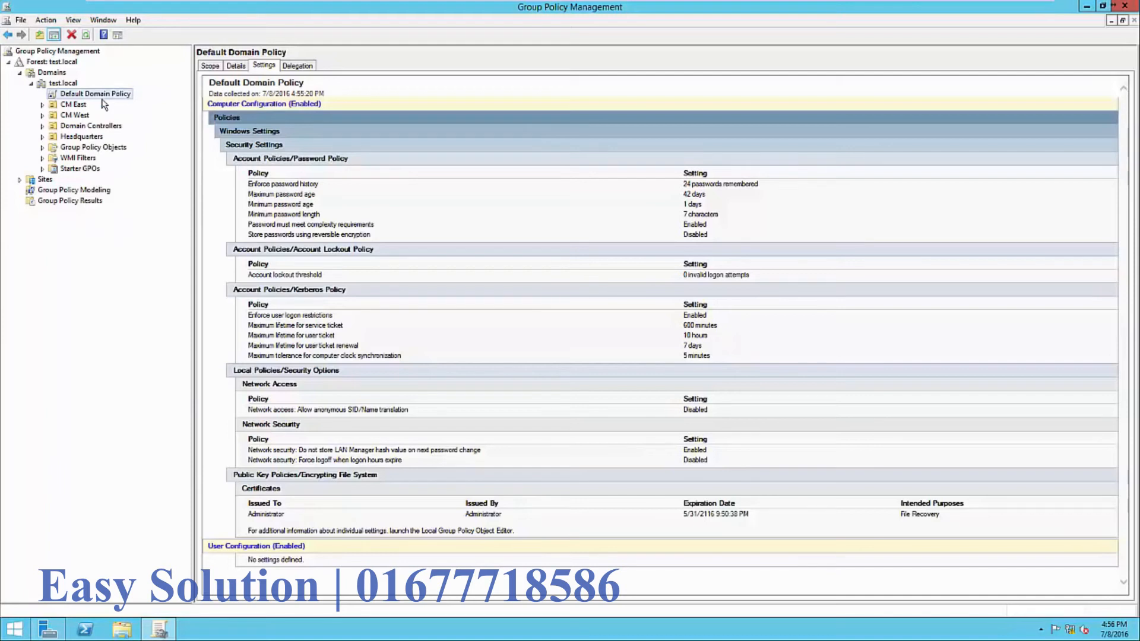
{"action": "left_click_drag", "start_coordinate": [305, 53], "coordinate": [608, 93]}
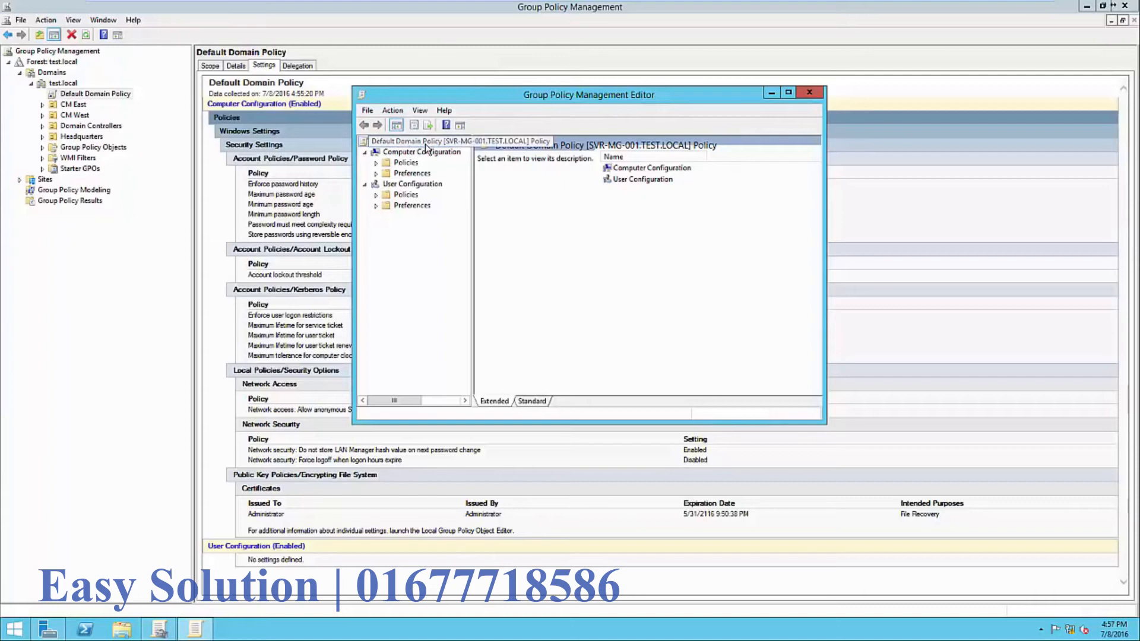
{"action": "left_click_drag", "start_coordinate": [473, 207], "coordinate": [498, 206]}
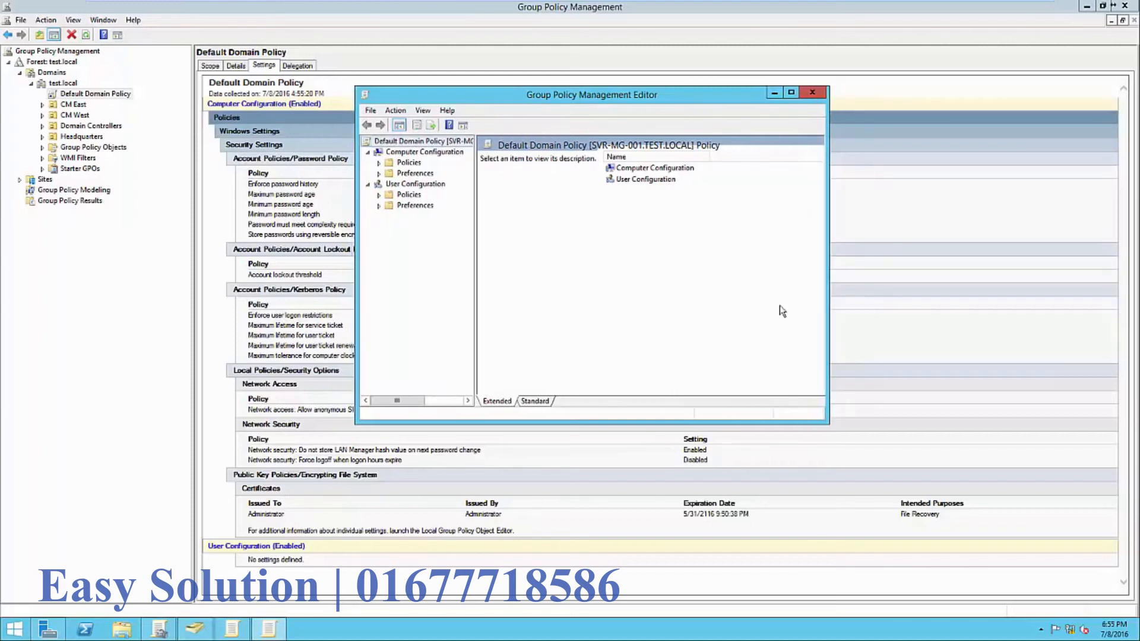
{"action": "left_click_drag", "start_coordinate": [597, 97], "coordinate": [859, 128]}
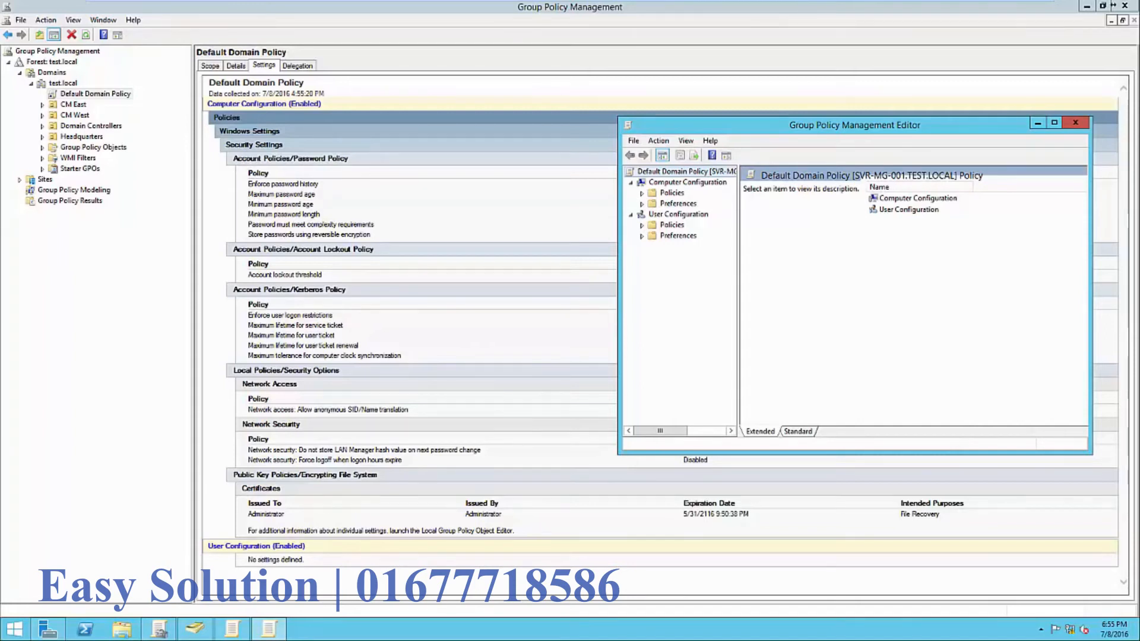
{"action": "left_click_drag", "start_coordinate": [899, 123], "coordinate": [884, 121]}
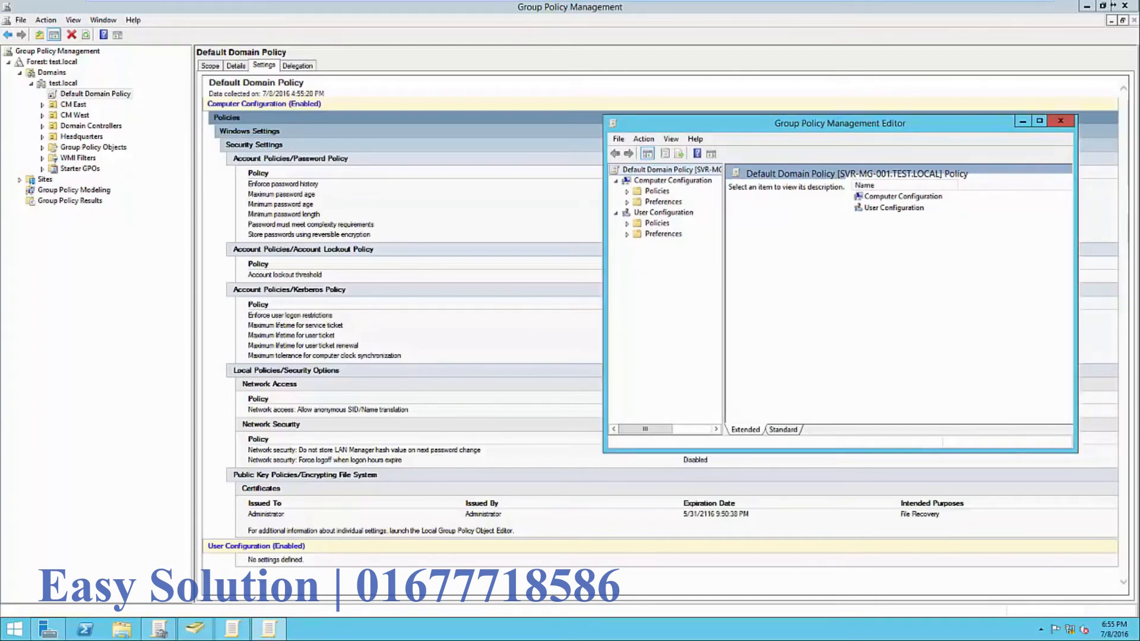
{"action": "left_click", "coordinate": [672, 181]}
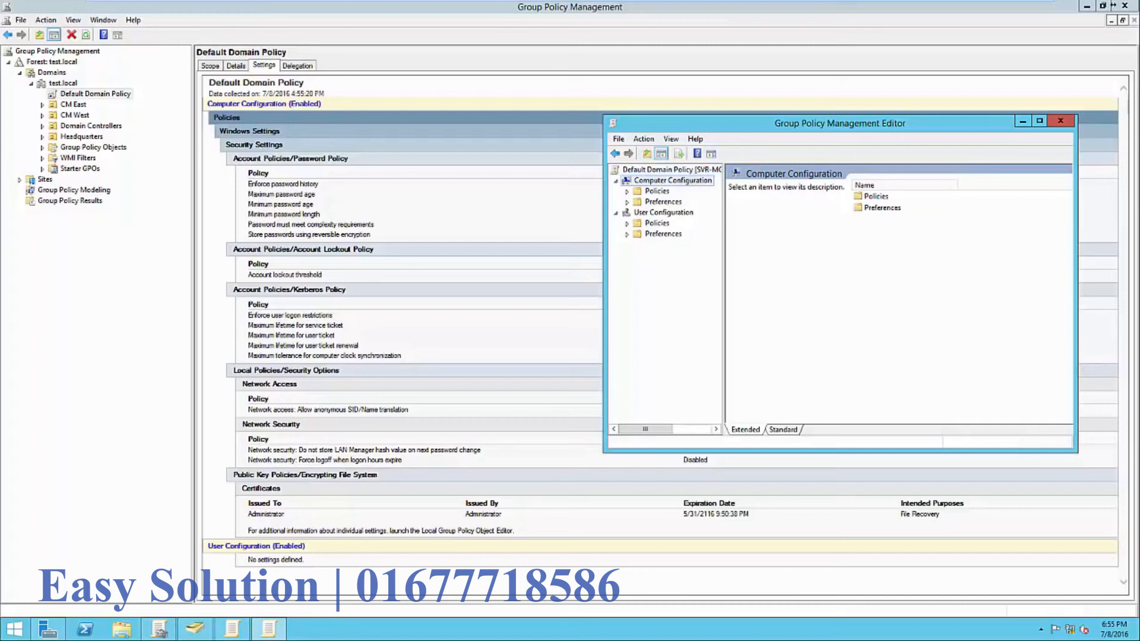
{"action": "left_click", "coordinate": [663, 212]}
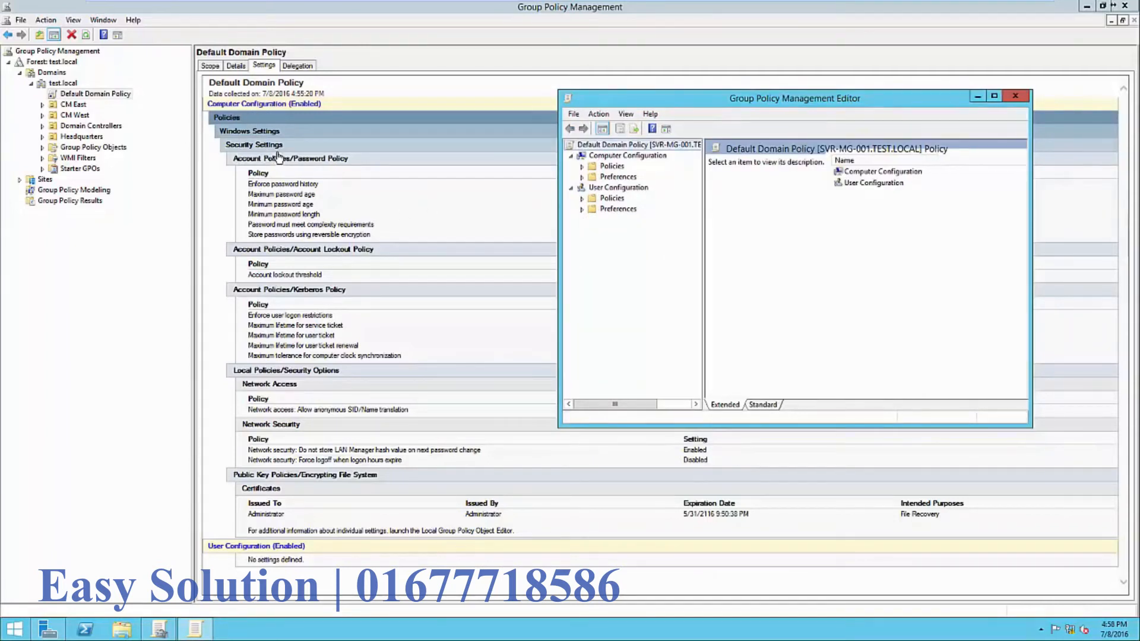
- Navigate to Security Settings > Account Policies > Password Policy and open Enforce password history (24)
{"action": "left_click", "coordinate": [583, 168]}
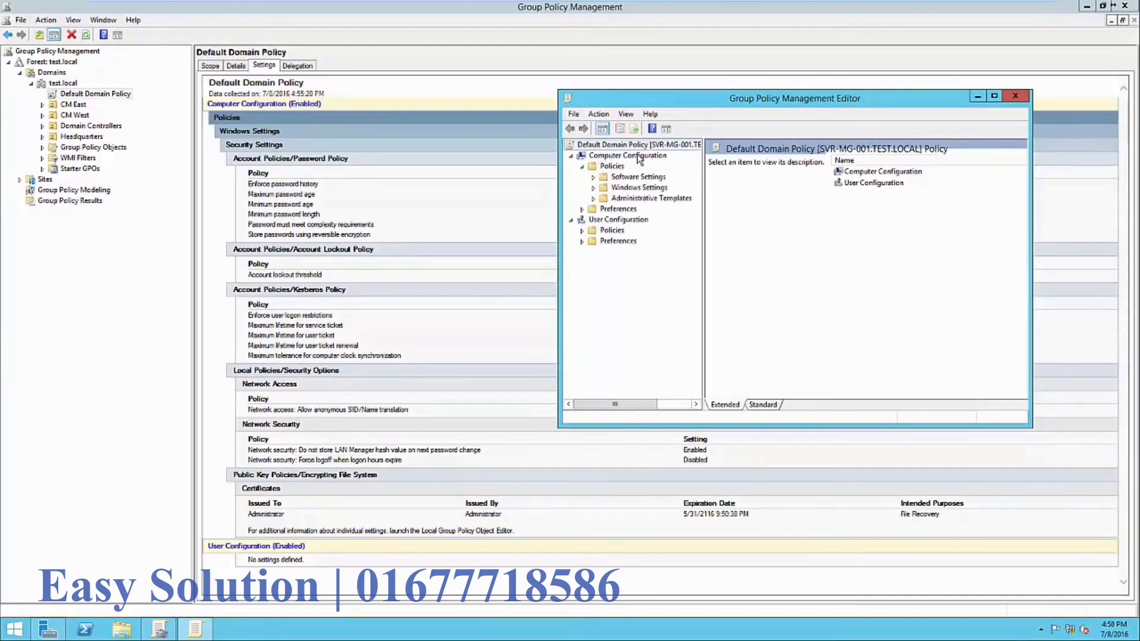
{"action": "left_click", "coordinate": [593, 187]}
{"action": "left_click", "coordinate": [605, 219]}
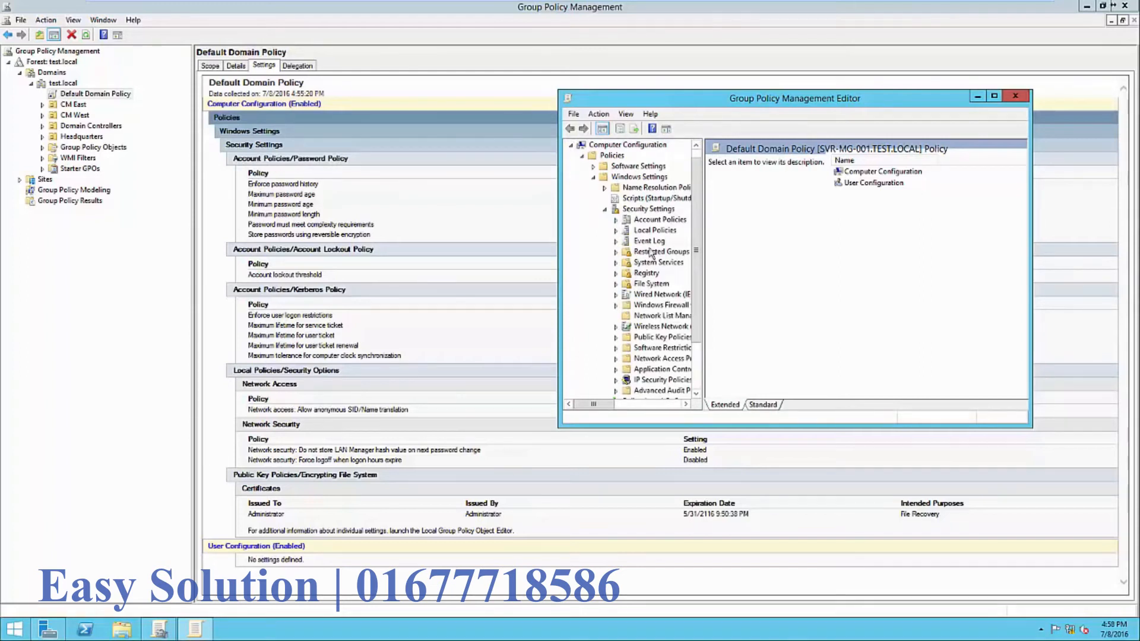
{"action": "left_click", "coordinate": [615, 221]}
{"action": "left_click", "coordinate": [666, 231]}
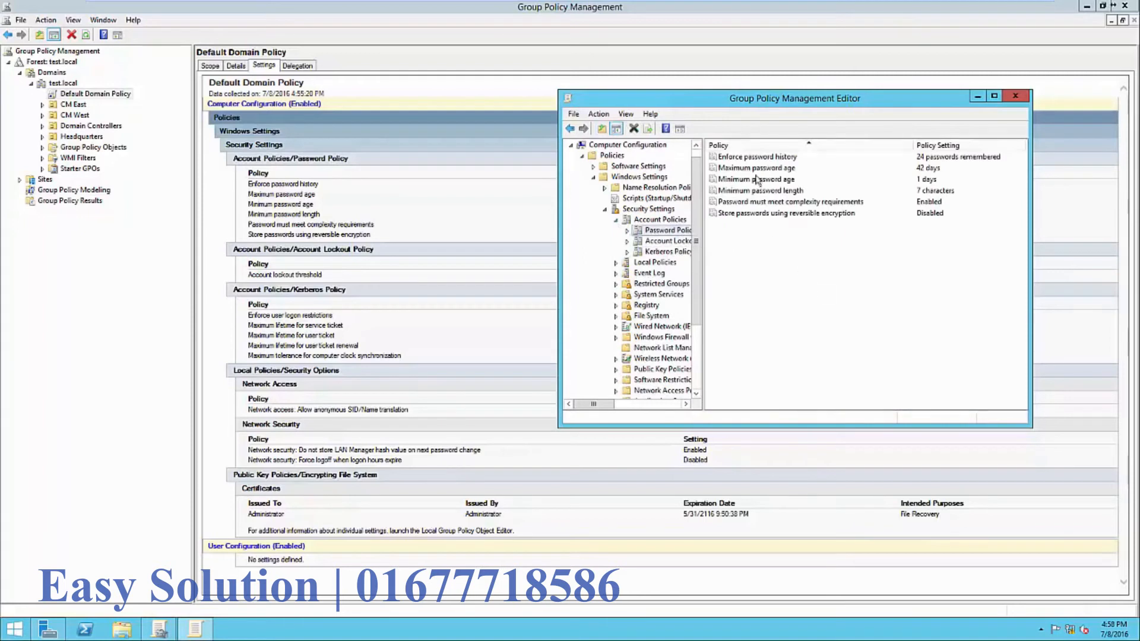
{"action": "left_click_drag", "start_coordinate": [743, 100], "coordinate": [641, 181]}
{"action": "left_click_drag", "start_coordinate": [758, 182], "coordinate": [757, 268]}
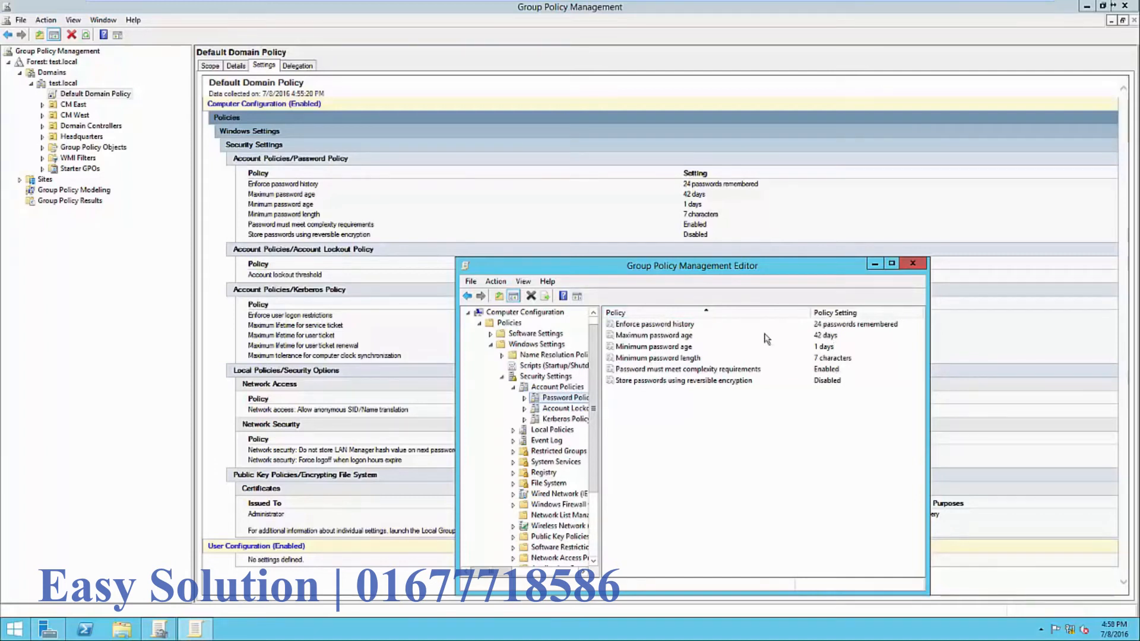
{"action": "double_click", "coordinate": [662, 326]}
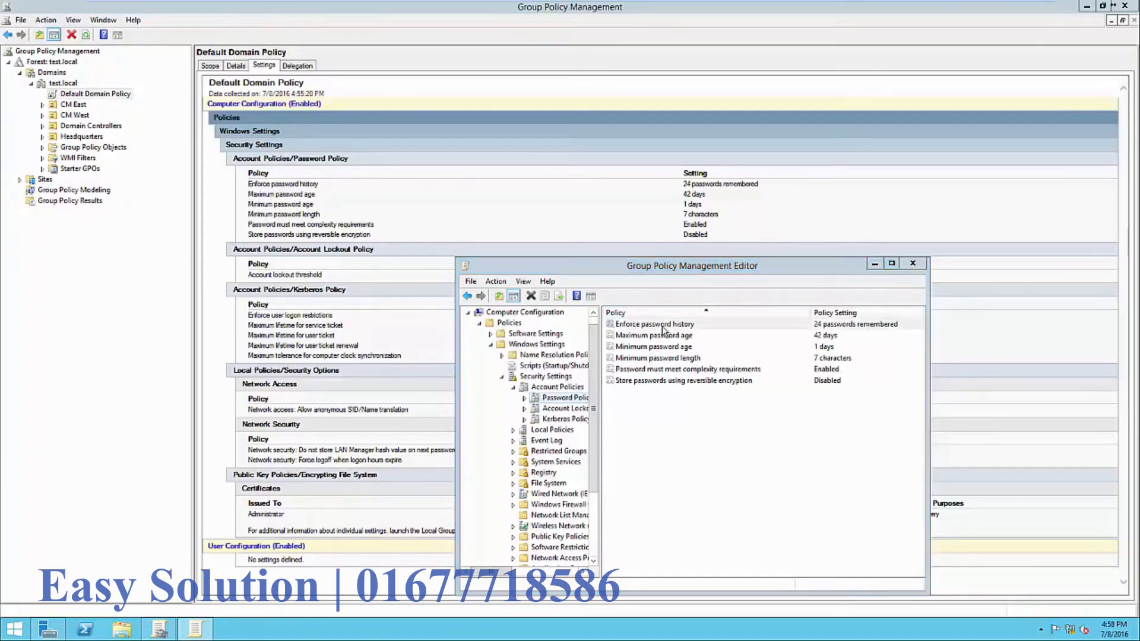
{"action": "left_click_drag", "start_coordinate": [705, 290], "coordinate": [711, 226]}
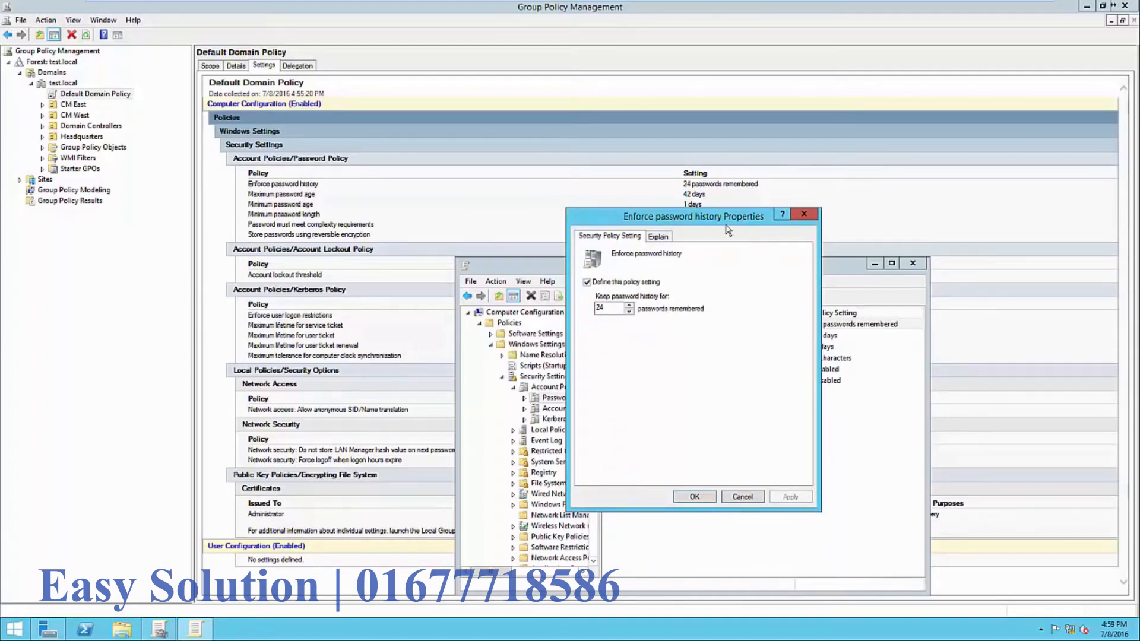
- After reviewing its explanation, change Enforce password history from 24 to 12 passwords remembered and apply it
{"action": "left_click", "coordinate": [659, 238]}
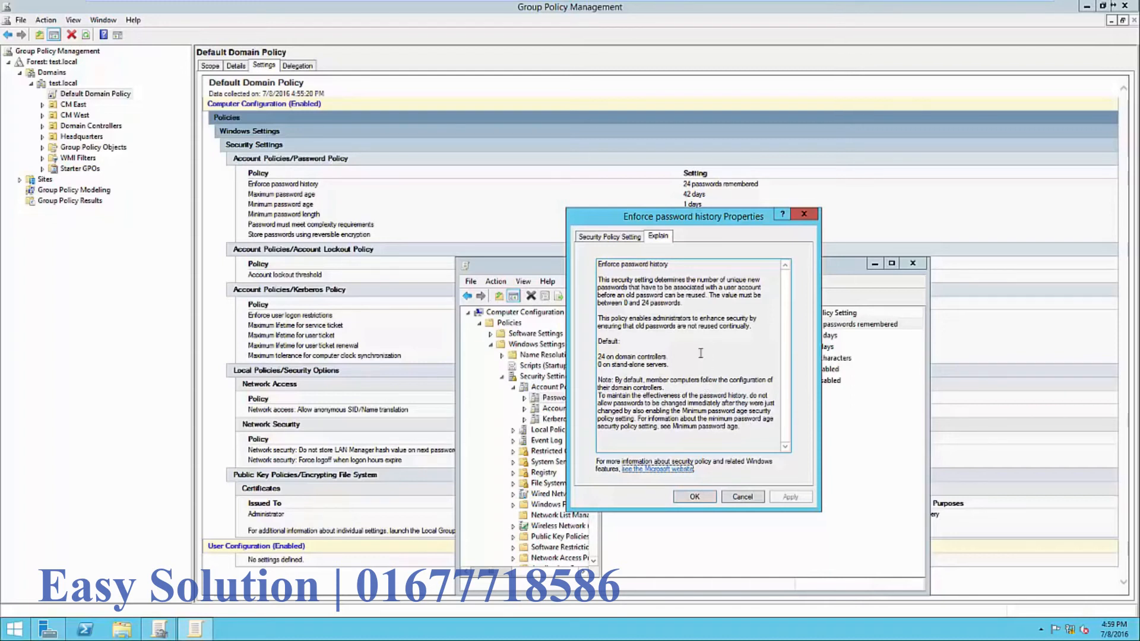
{"action": "left_click", "coordinate": [612, 238]}
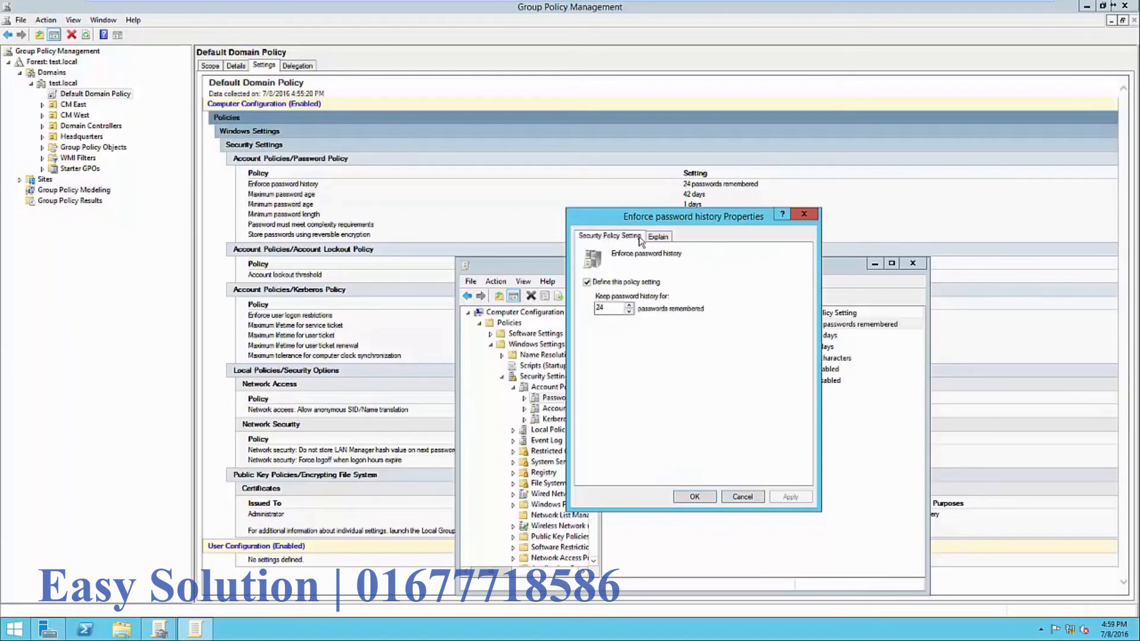
{"action": "left_click_drag", "start_coordinate": [637, 223], "coordinate": [834, 210]}
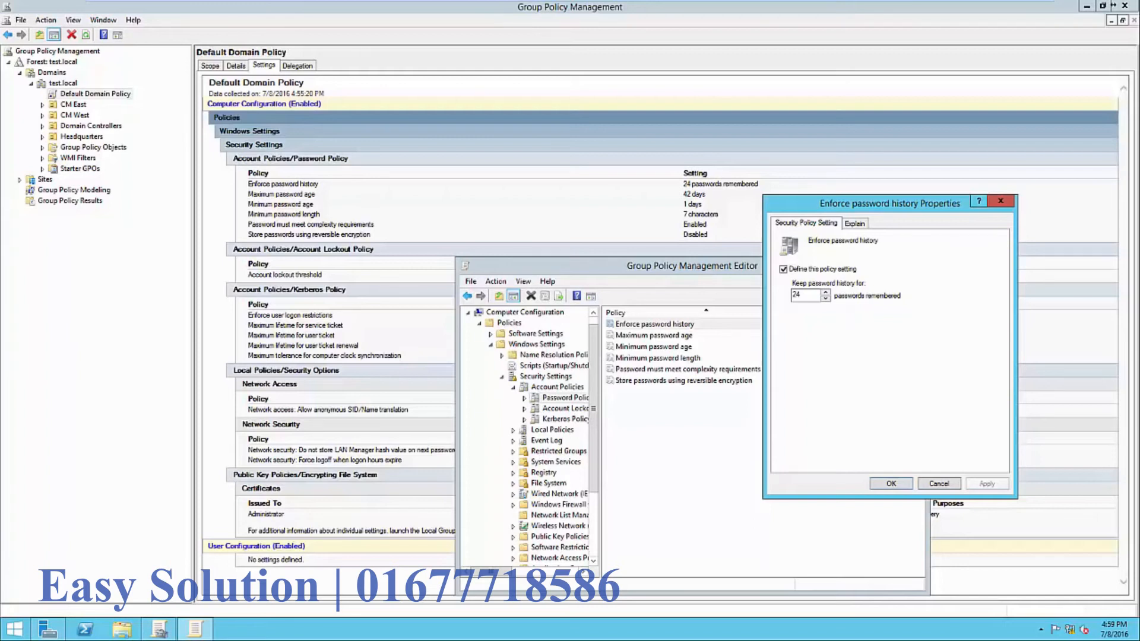
{"action": "double_click", "coordinate": [797, 295]}
{"action": "type", "text": "12"}
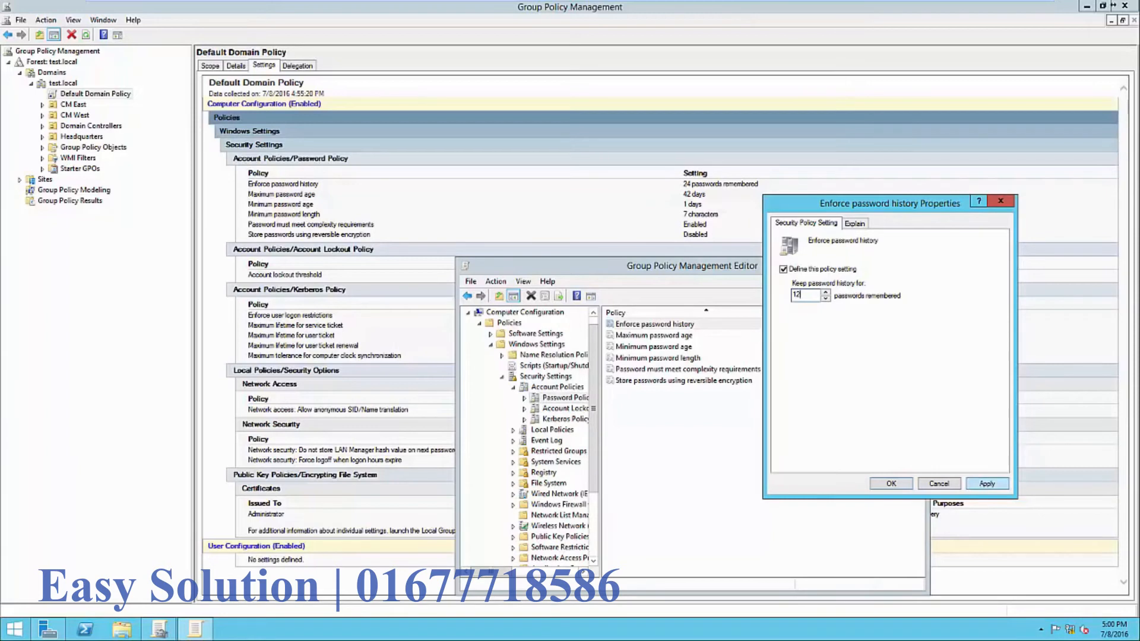
{"action": "left_click", "coordinate": [987, 483]}
{"action": "key", "text": "Return"}
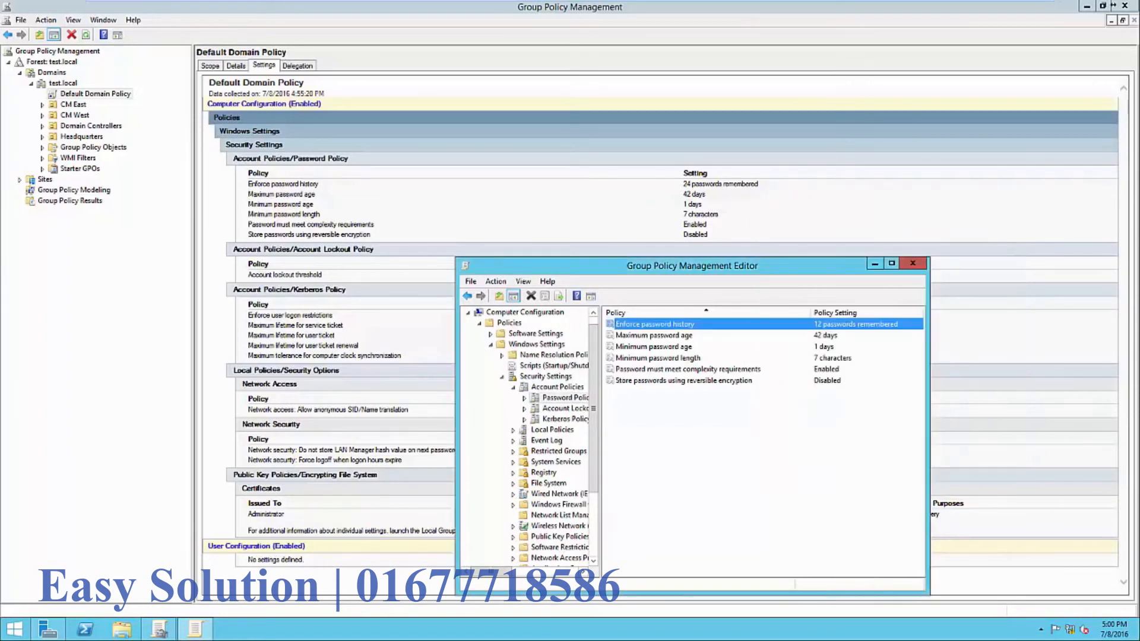
- Change Maximum password age's 'Password will expire in' value from 42 to 21 days and apply it
{"action": "double_click", "coordinate": [654, 336]}
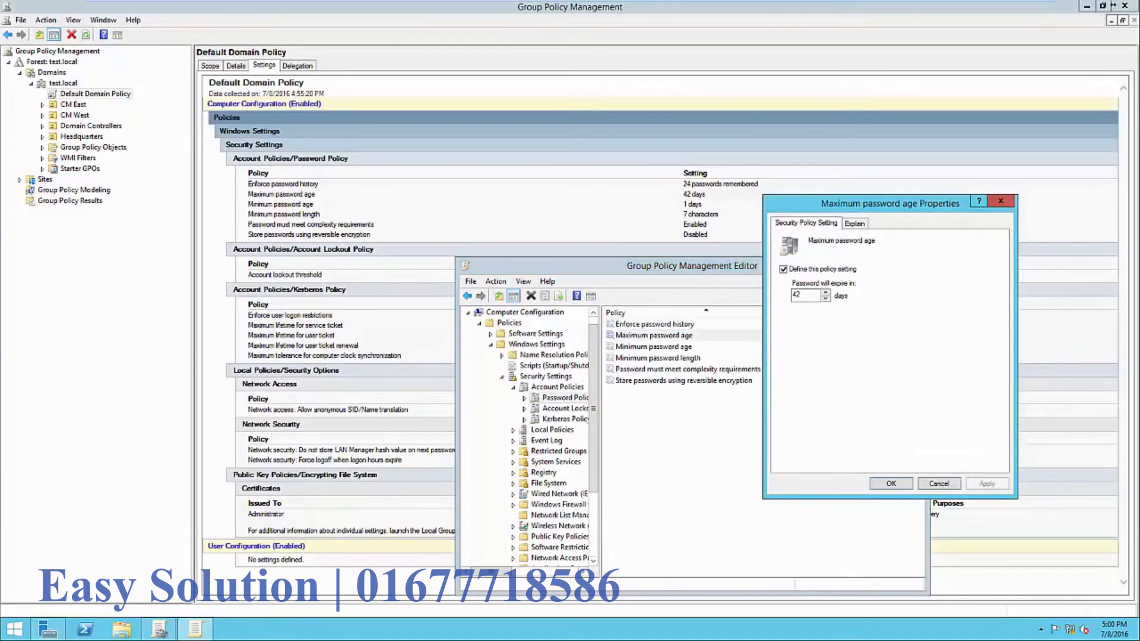
{"action": "left_click", "coordinate": [855, 223]}
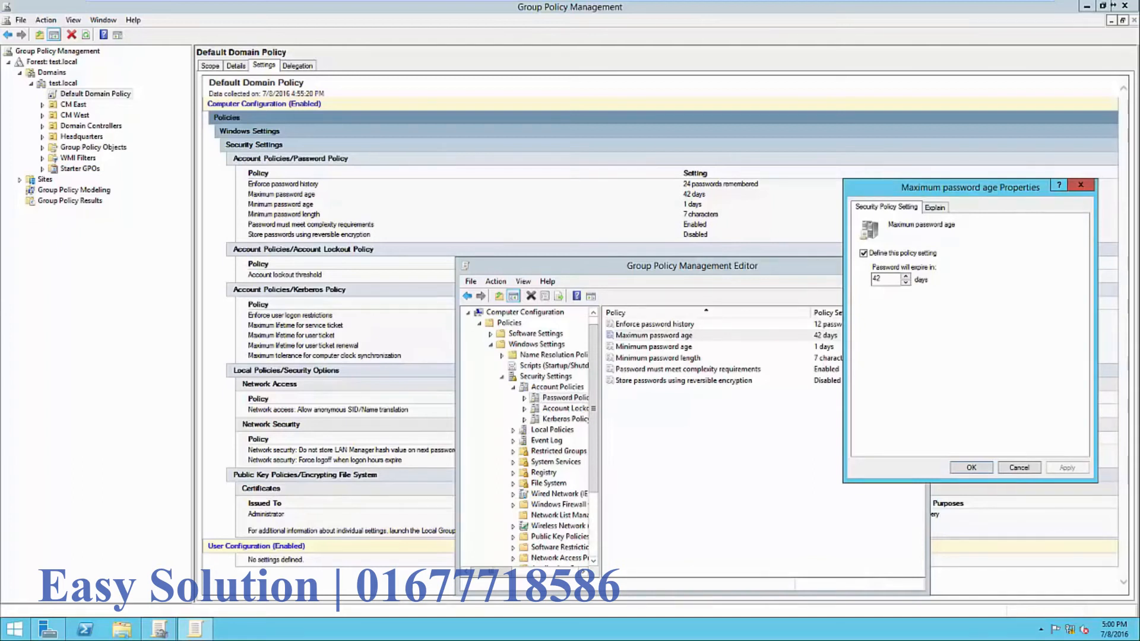
{"action": "left_click", "coordinate": [884, 279]}
{"action": "double_click", "coordinate": [877, 279]}
{"action": "type", "text": "21"}
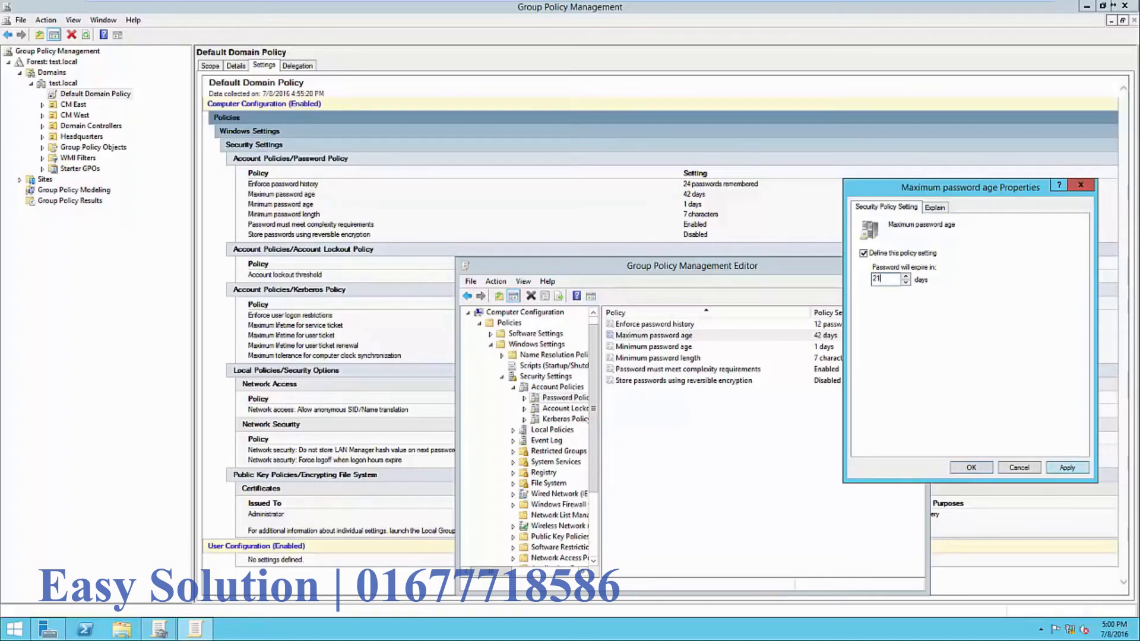
{"action": "left_click", "coordinate": [1068, 467]}
{"action": "left_click", "coordinate": [971, 468]}
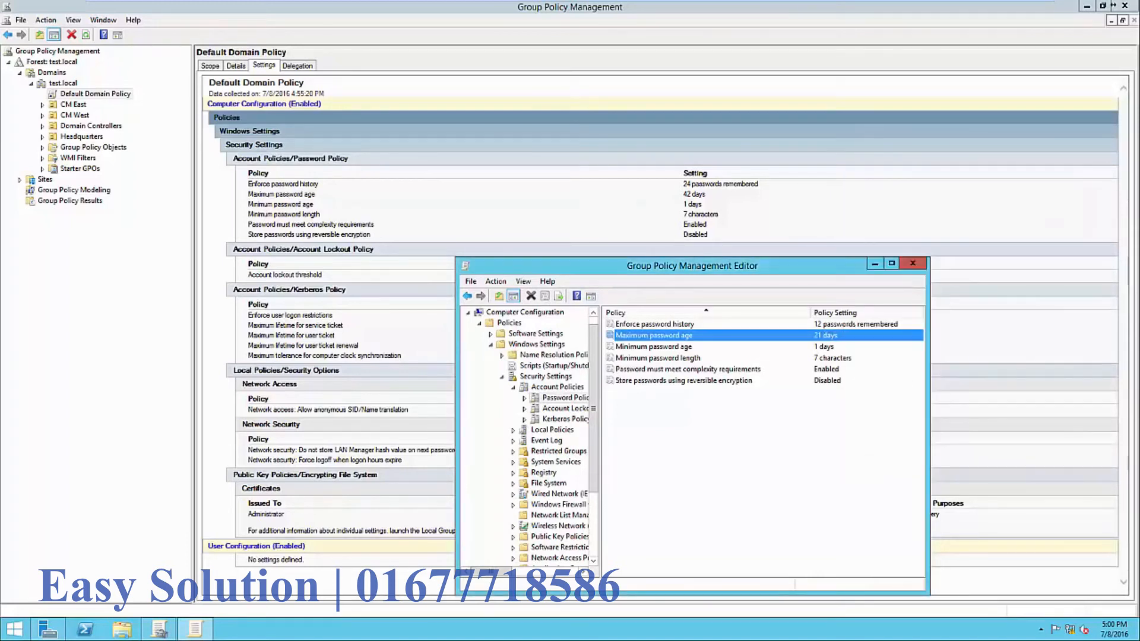
{"action": "double_click", "coordinate": [654, 347]}
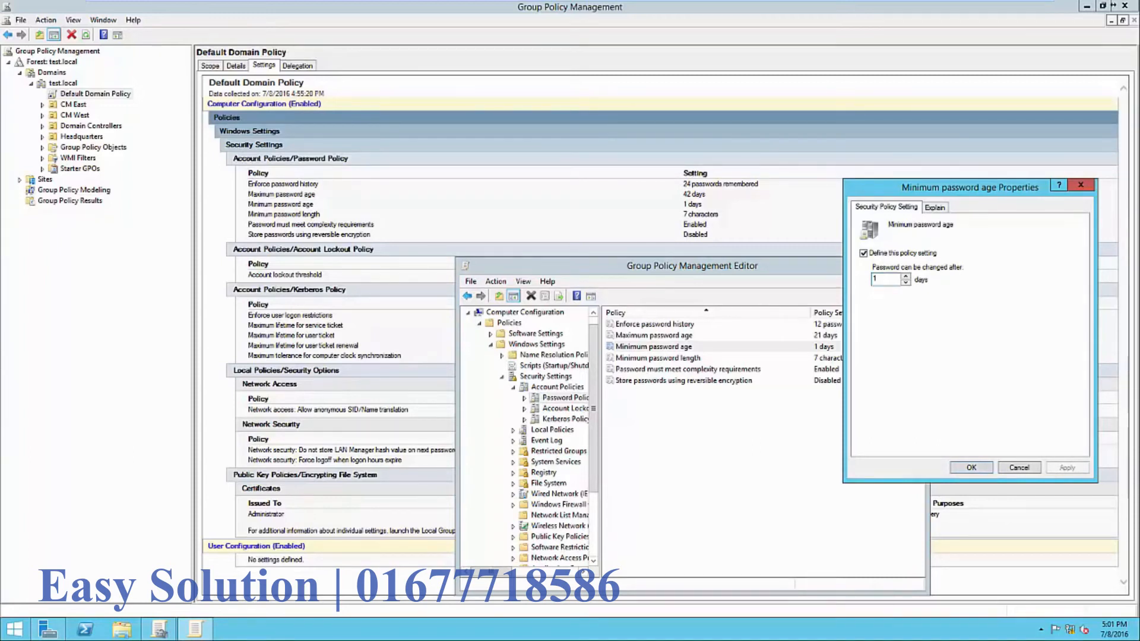
{"action": "key", "text": "Return"}
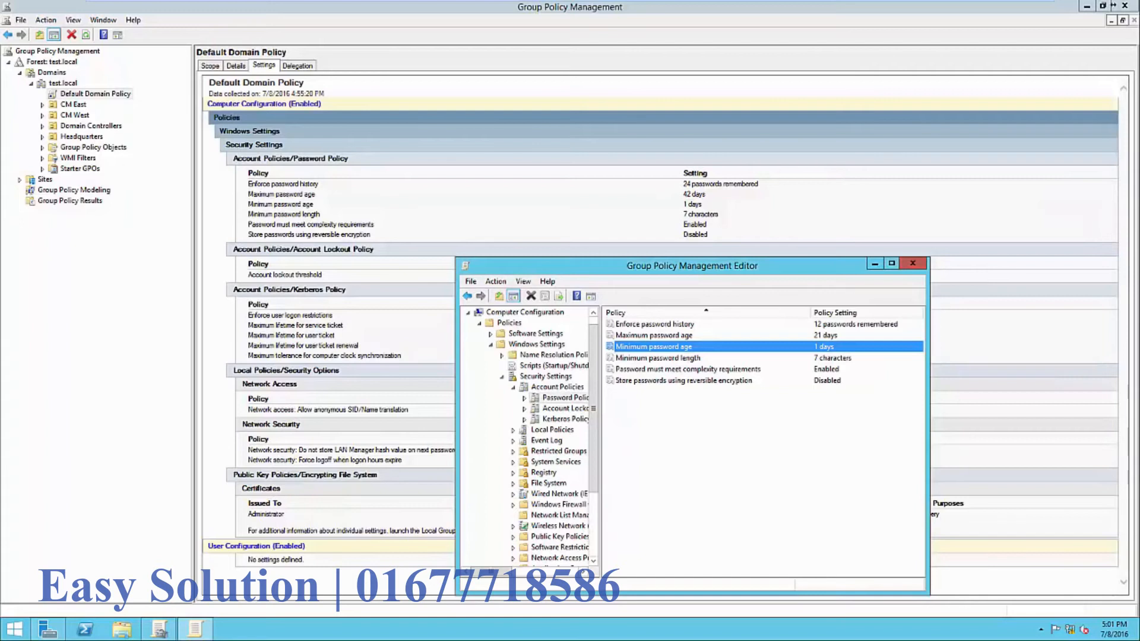
{"action": "double_click", "coordinate": [658, 358]}
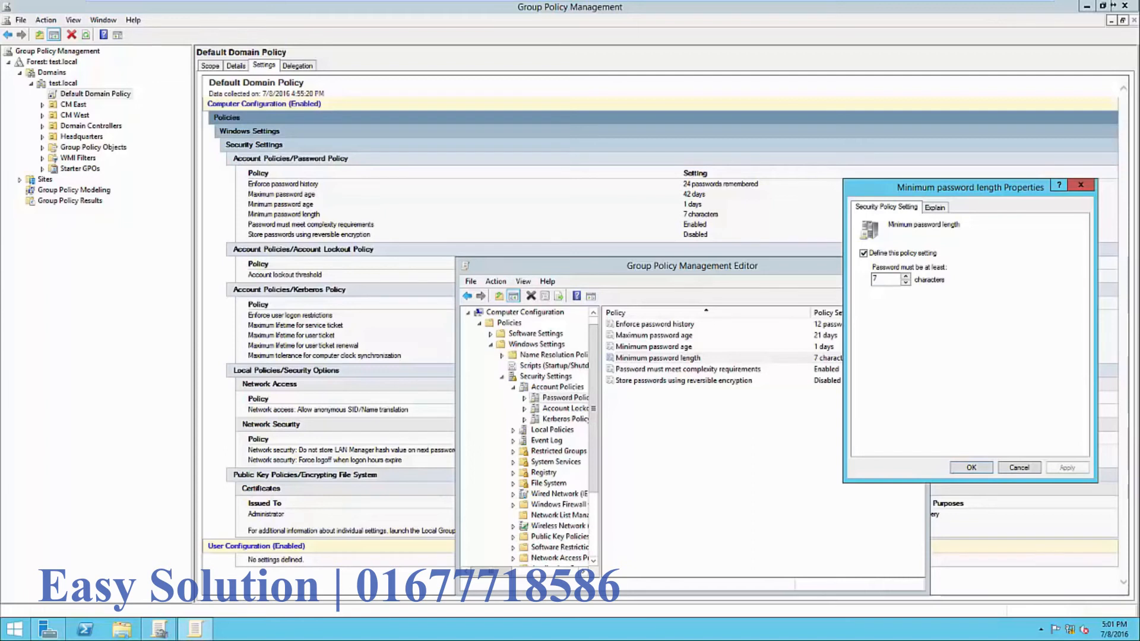
{"action": "left_click", "coordinate": [971, 468]}
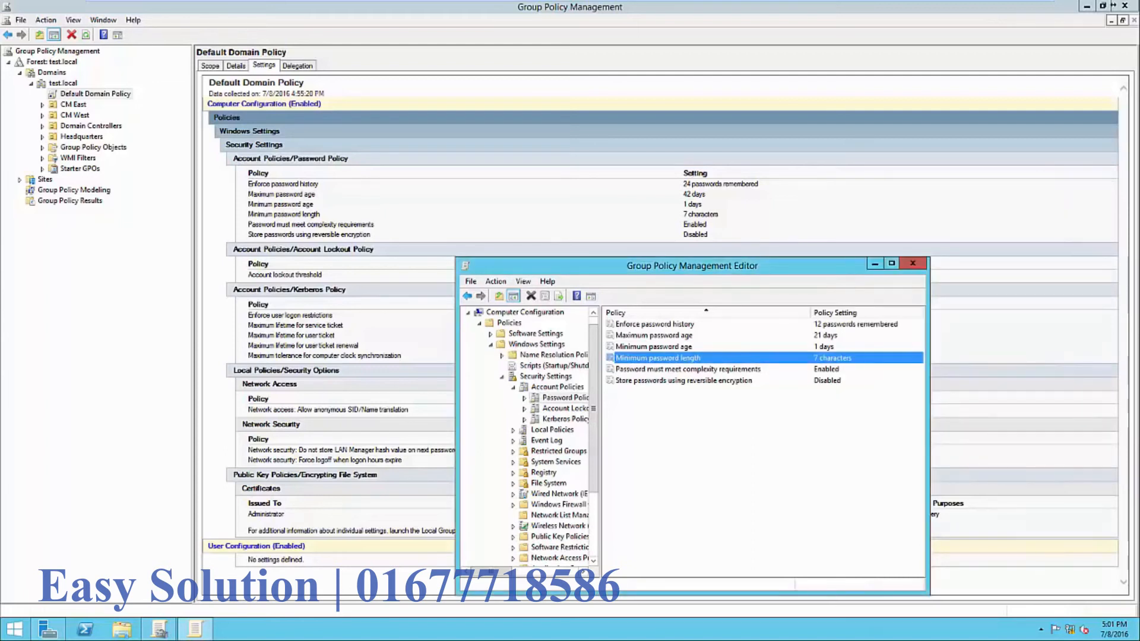
{"action": "double_click", "coordinate": [688, 369]}
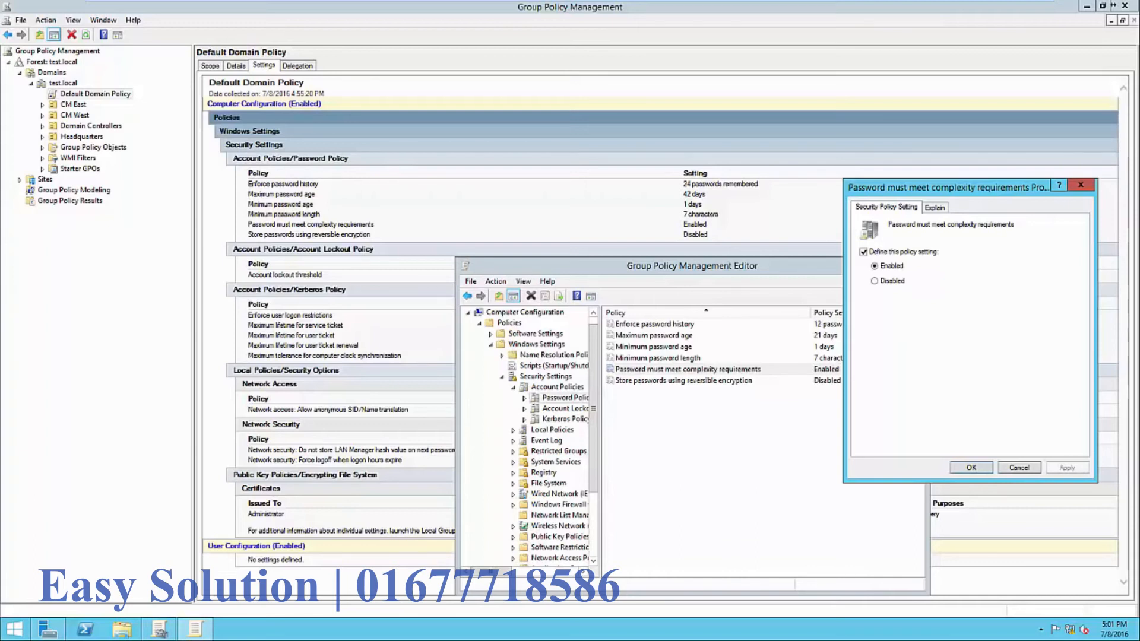
{"action": "left_click", "coordinate": [934, 208]}
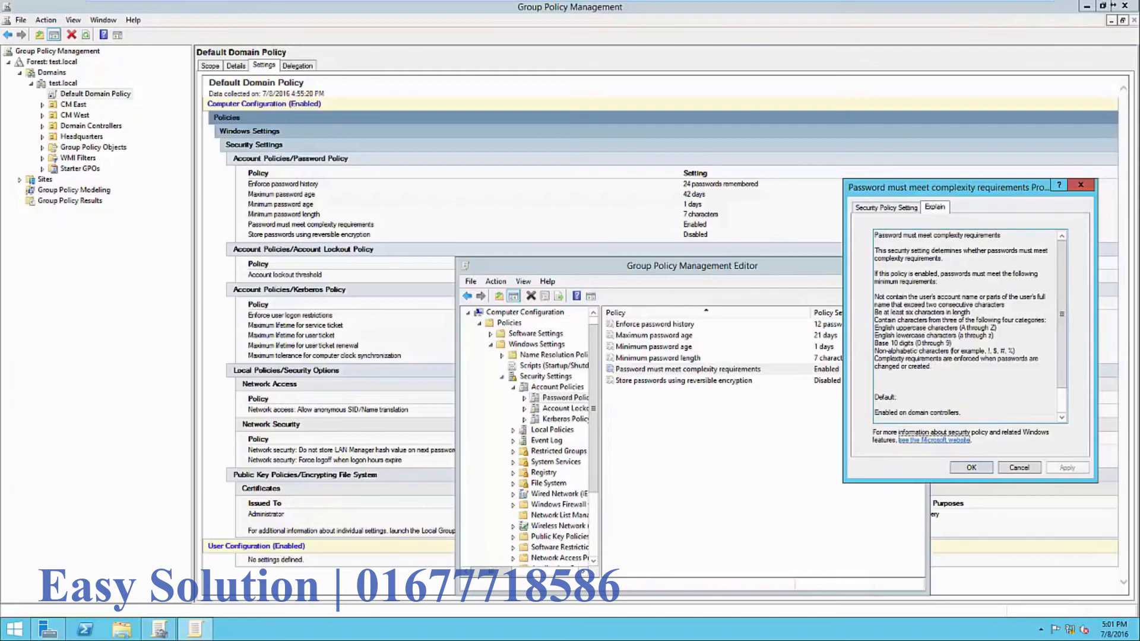
{"action": "left_click_drag", "start_coordinate": [875, 313], "coordinate": [953, 343]}
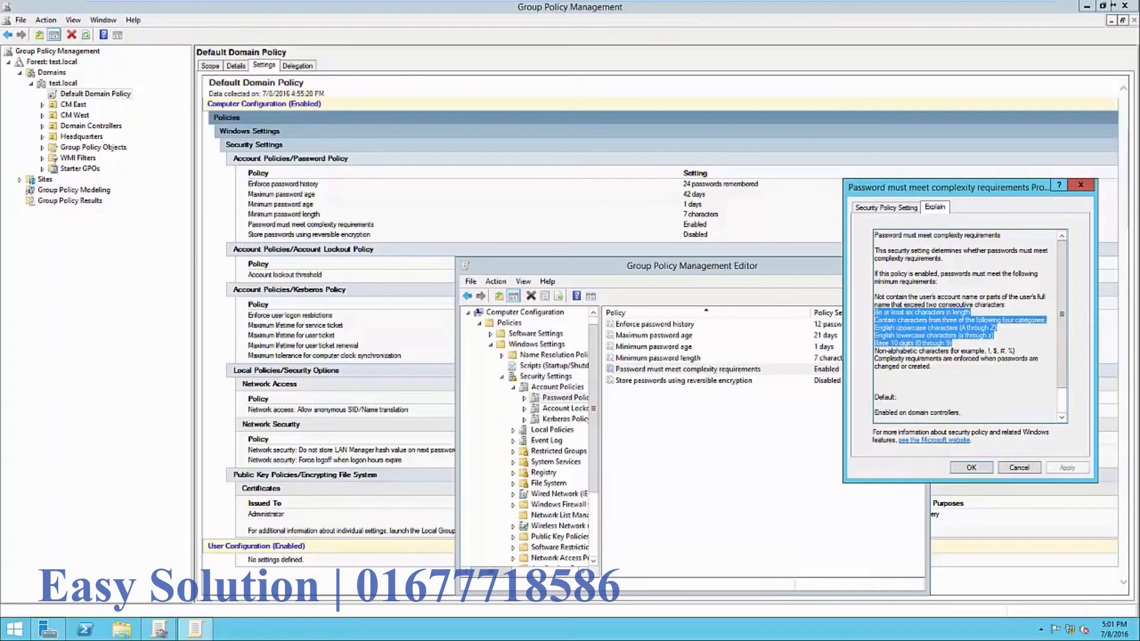
{"action": "left_click", "coordinate": [1003, 351]}
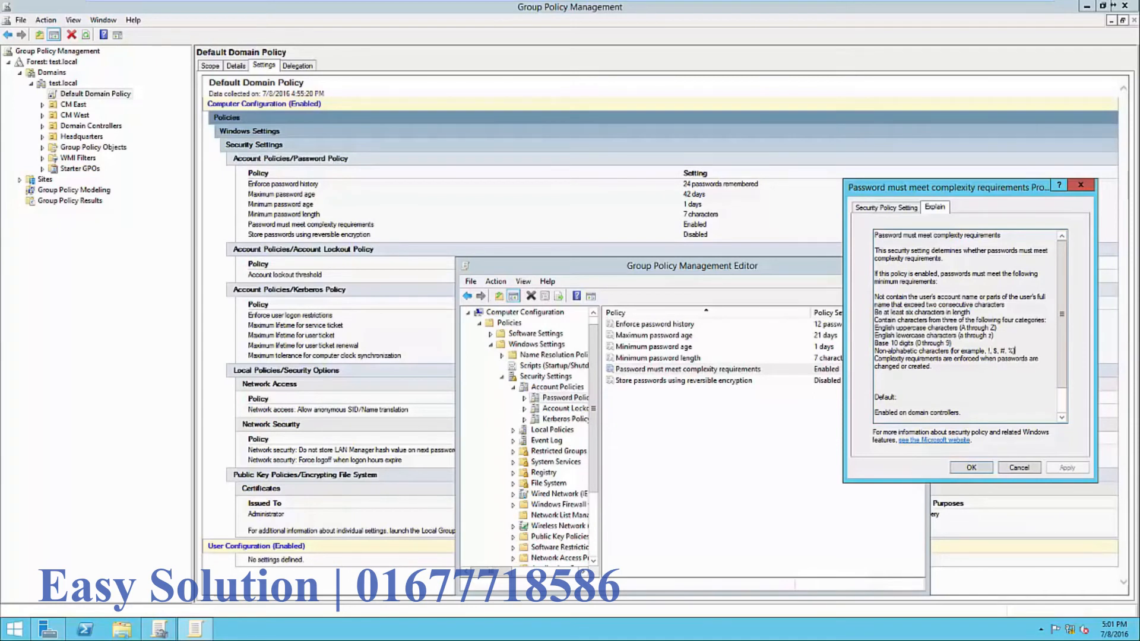
{"action": "key", "text": "Escape"}
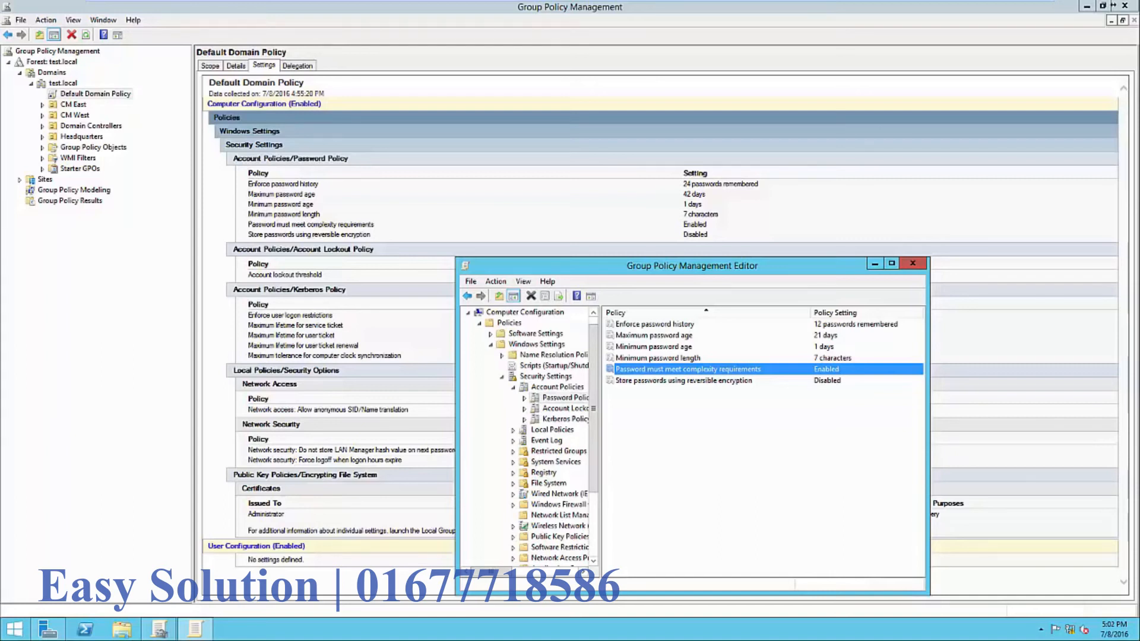
{"action": "left_click", "coordinate": [683, 381]}
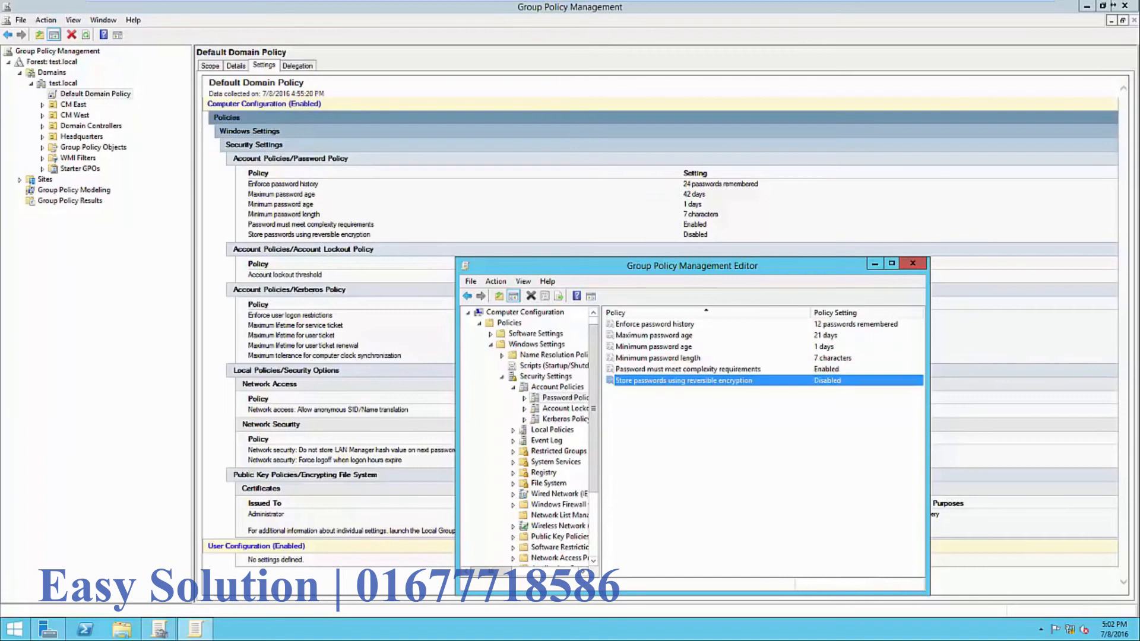
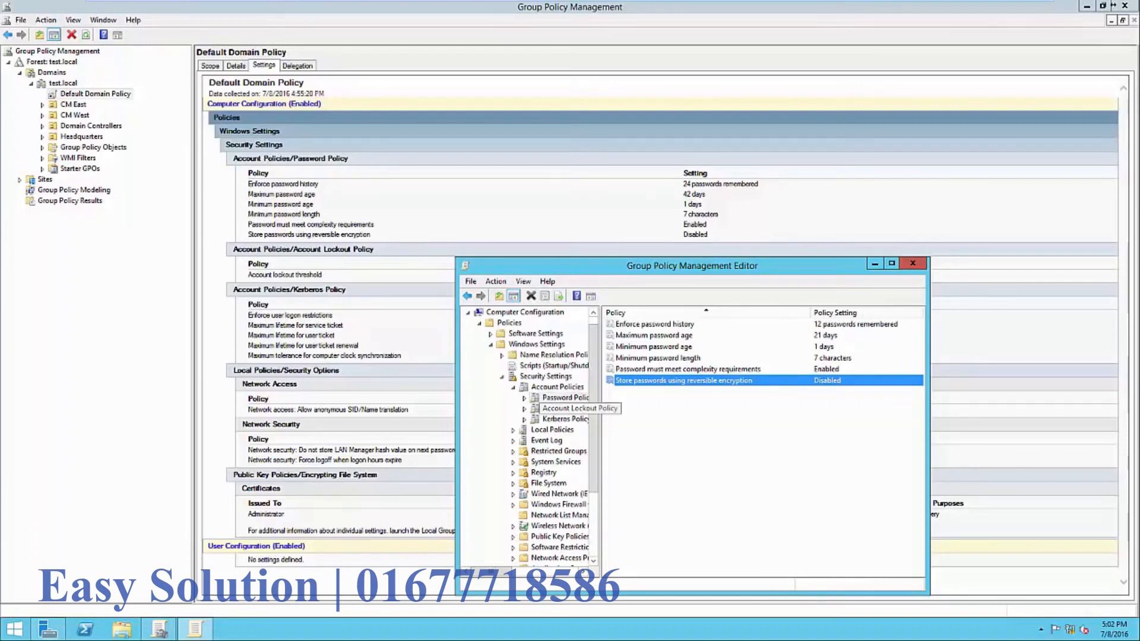
- Define Account lockout duration as 30 minutes and accept the suggested 5-attempt threshold and 30-minute reset
{"action": "left_click", "coordinate": [588, 408]}
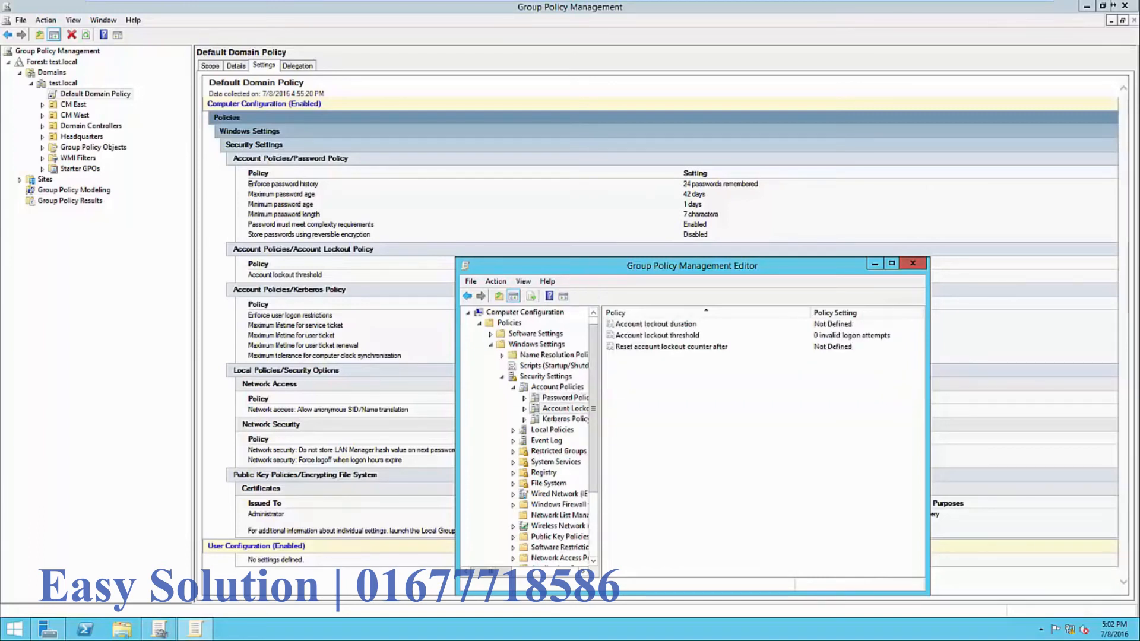
{"action": "double_click", "coordinate": [656, 324]}
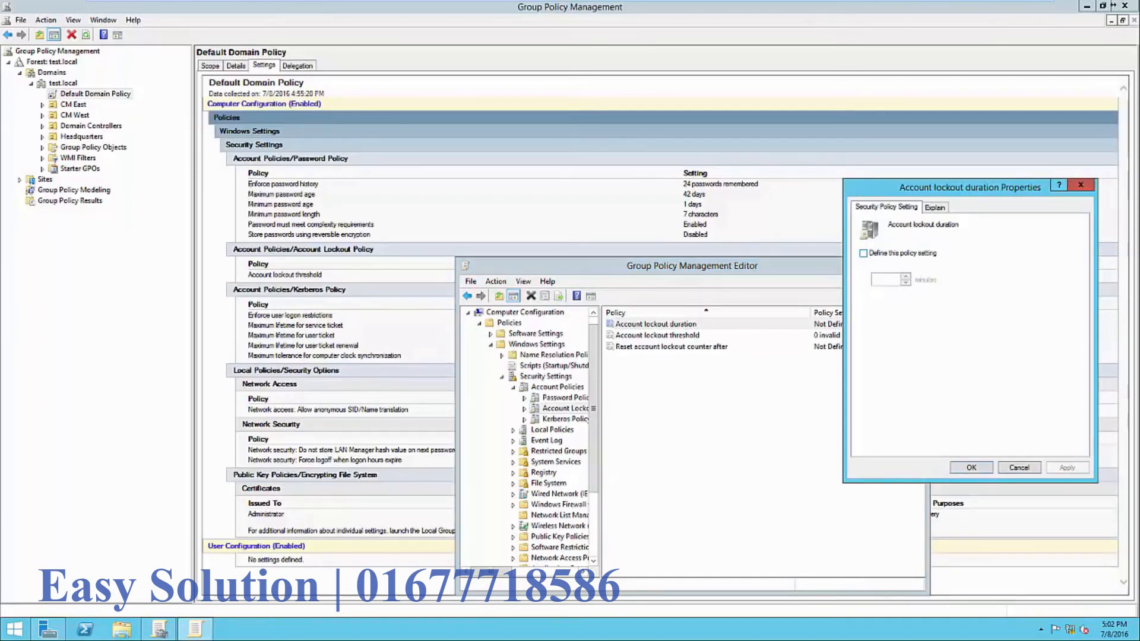
{"action": "left_click", "coordinate": [863, 253]}
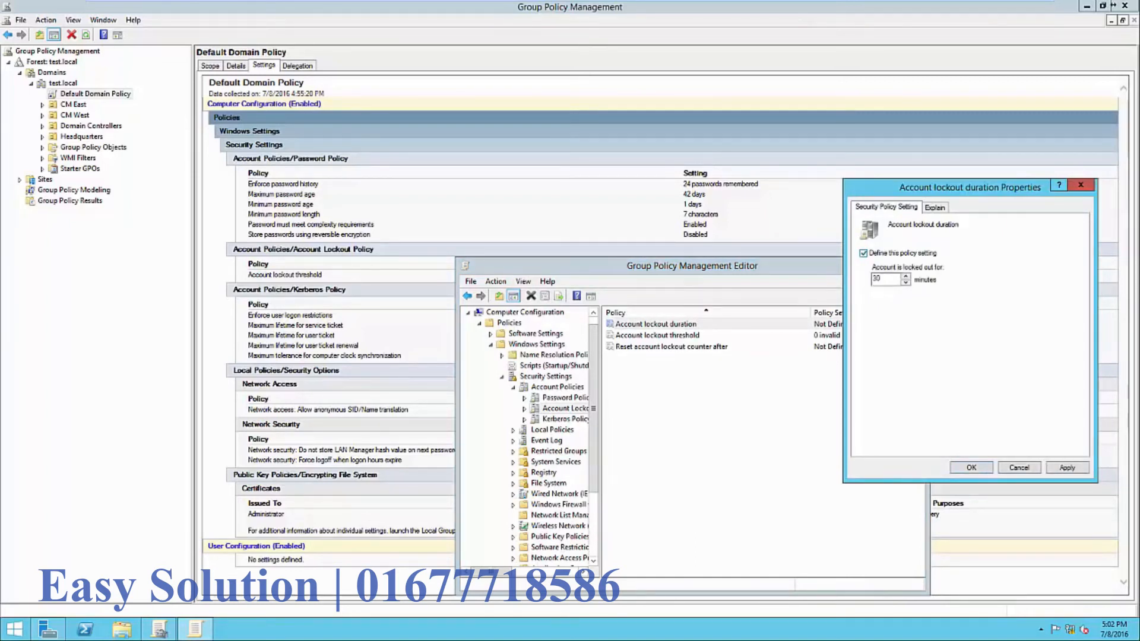
{"action": "left_click", "coordinate": [863, 253]}
{"action": "left_click", "coordinate": [863, 253]}
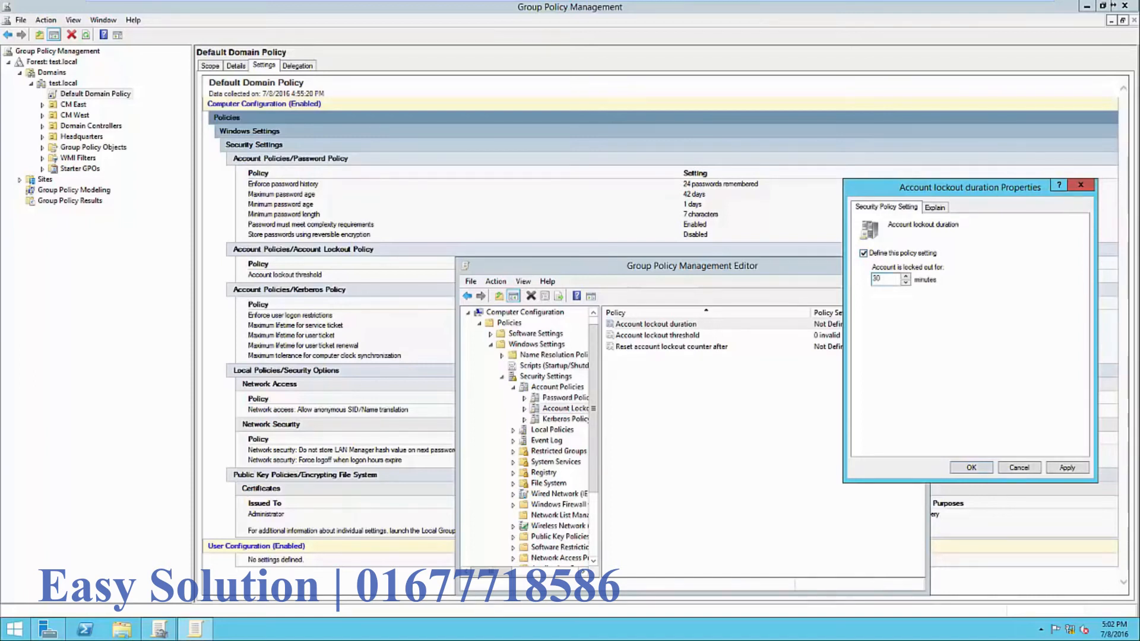
{"action": "left_click", "coordinate": [1067, 468]}
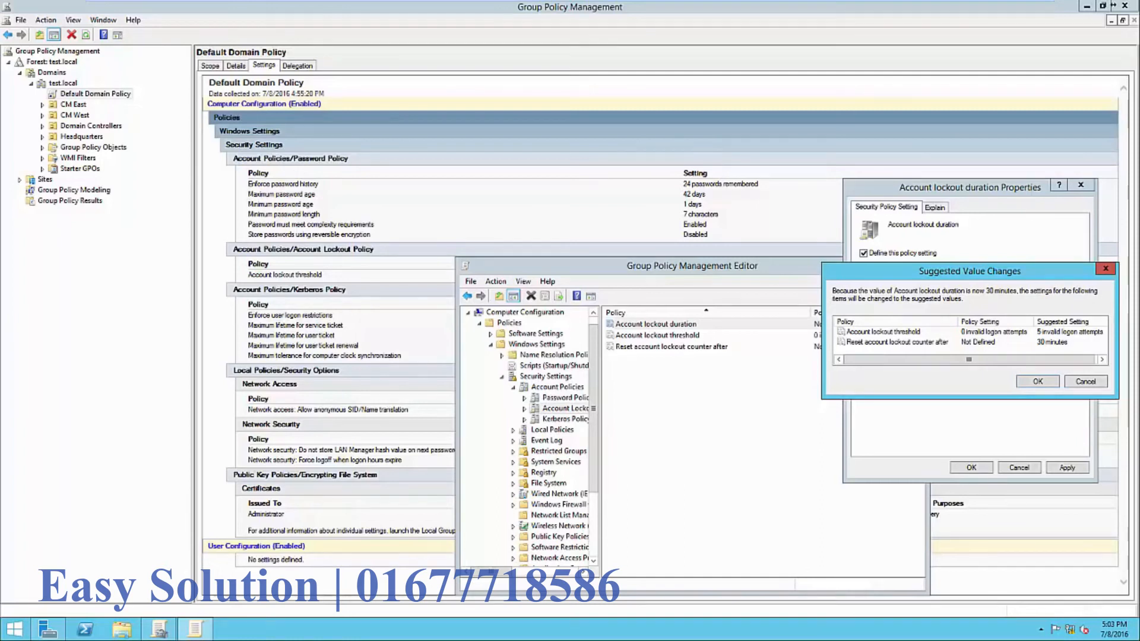
{"action": "left_click_drag", "start_coordinate": [960, 273], "coordinate": [940, 279]}
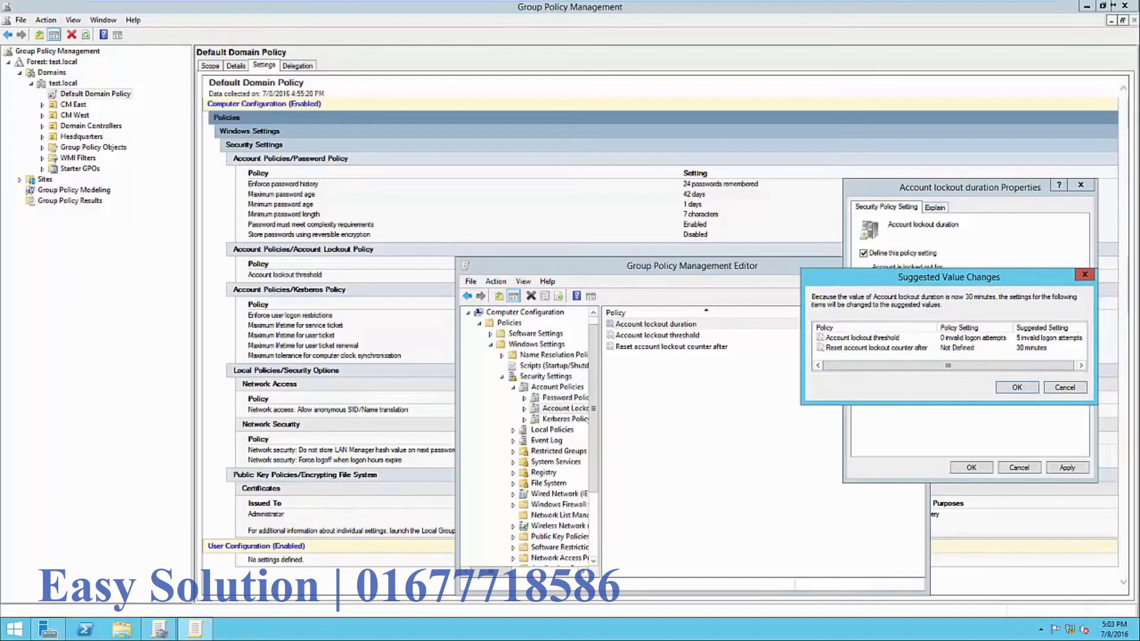
{"action": "key", "text": "Return"}
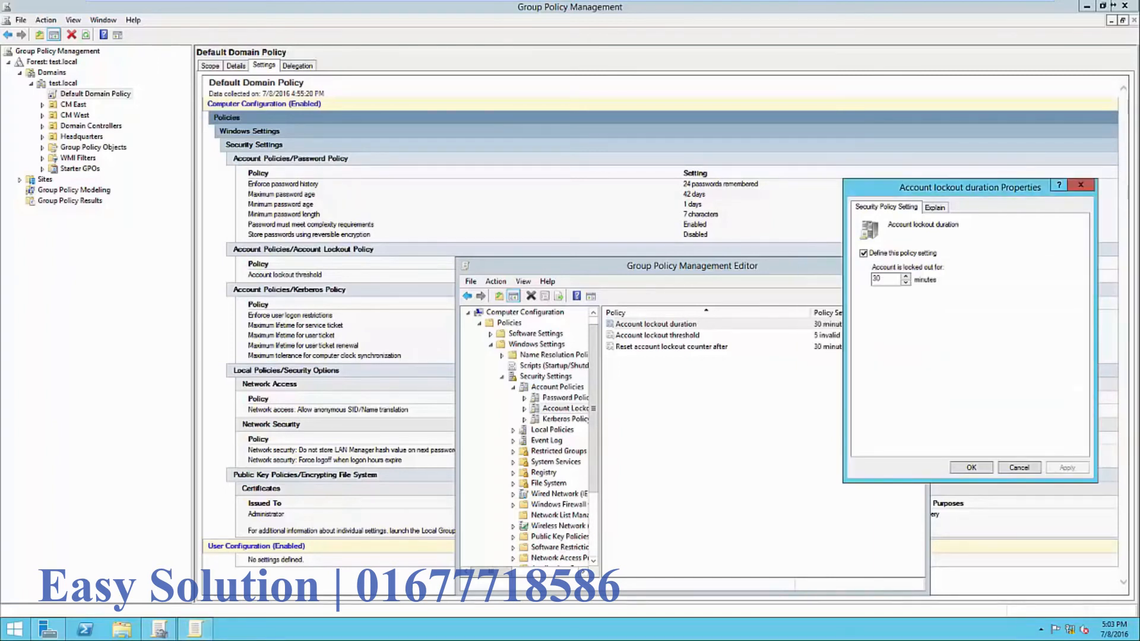
{"action": "key", "text": "Return"}
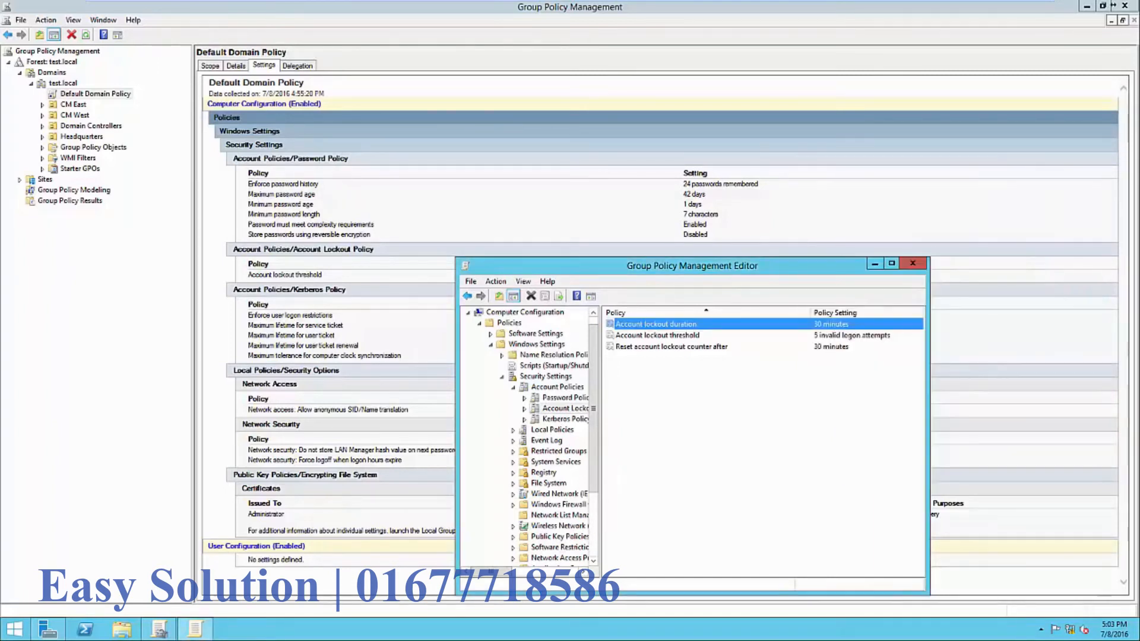
{"action": "key", "text": "Down"}
{"action": "key", "text": "Return"}
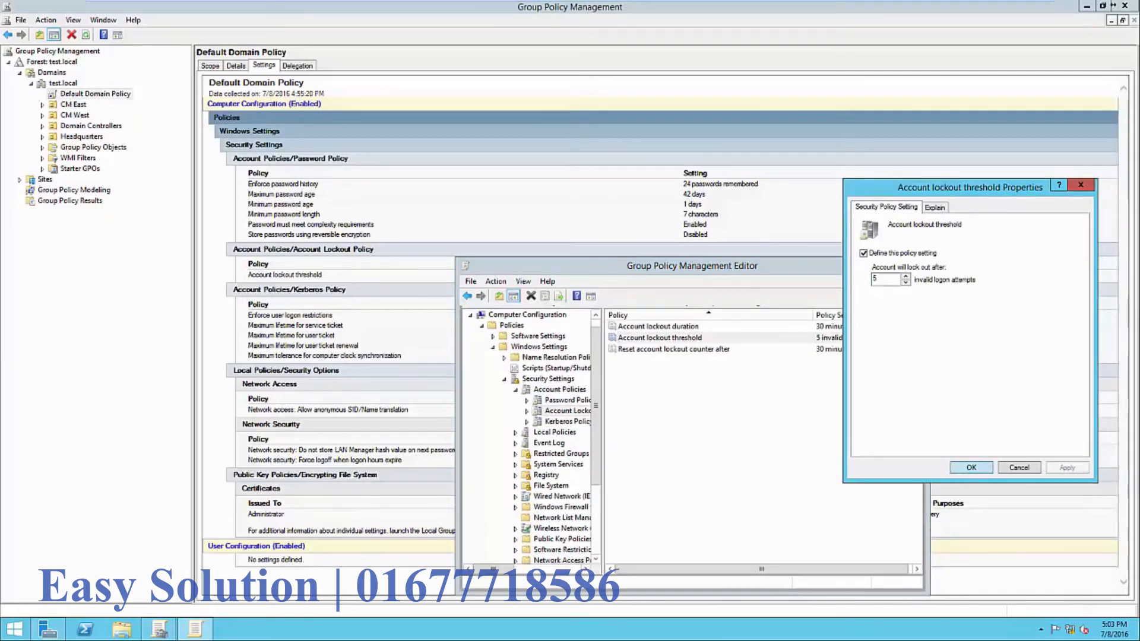
{"action": "key", "text": "Return"}
{"action": "double_click", "coordinate": [673, 349]}
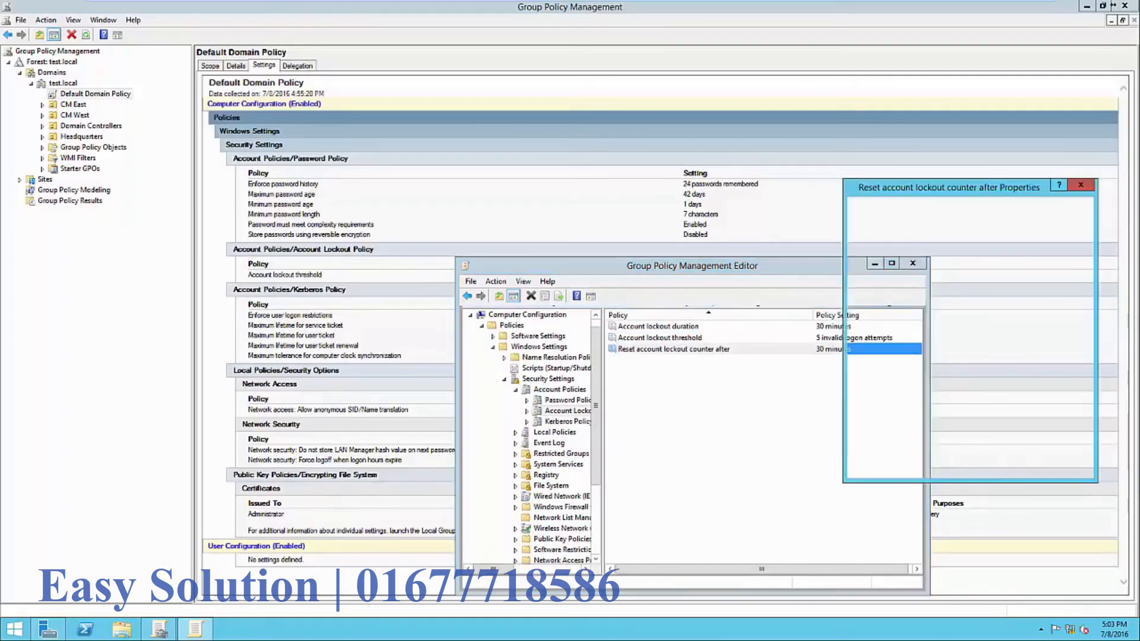
{"action": "left_click_drag", "start_coordinate": [916, 190], "coordinate": [941, 182]}
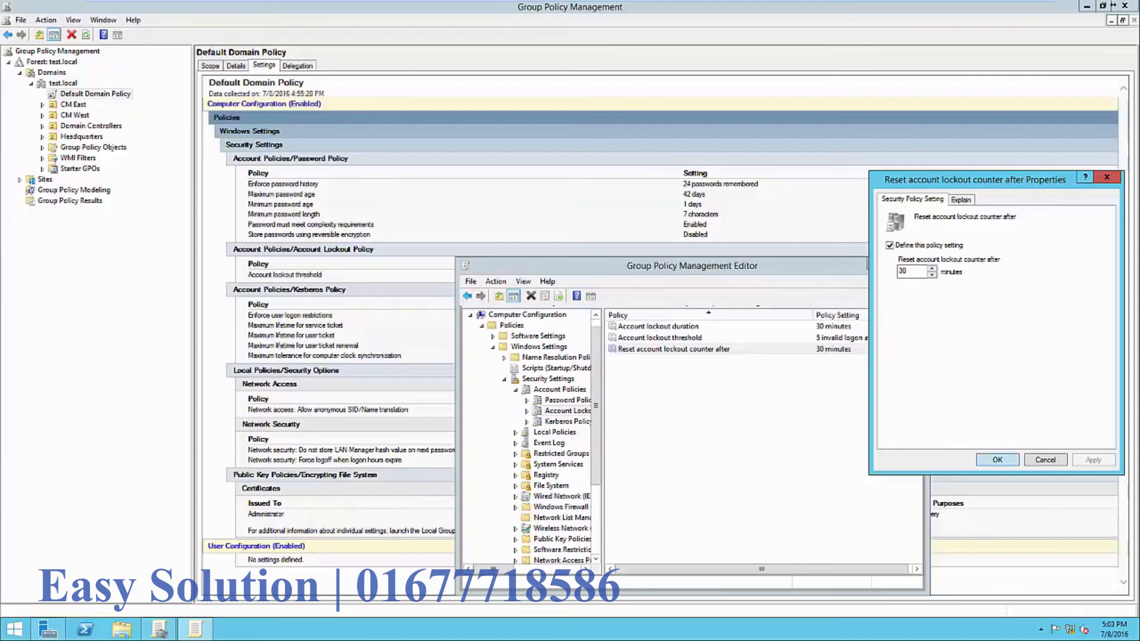
{"action": "left_click", "coordinate": [997, 461]}
{"action": "left_click", "coordinate": [819, 445]}
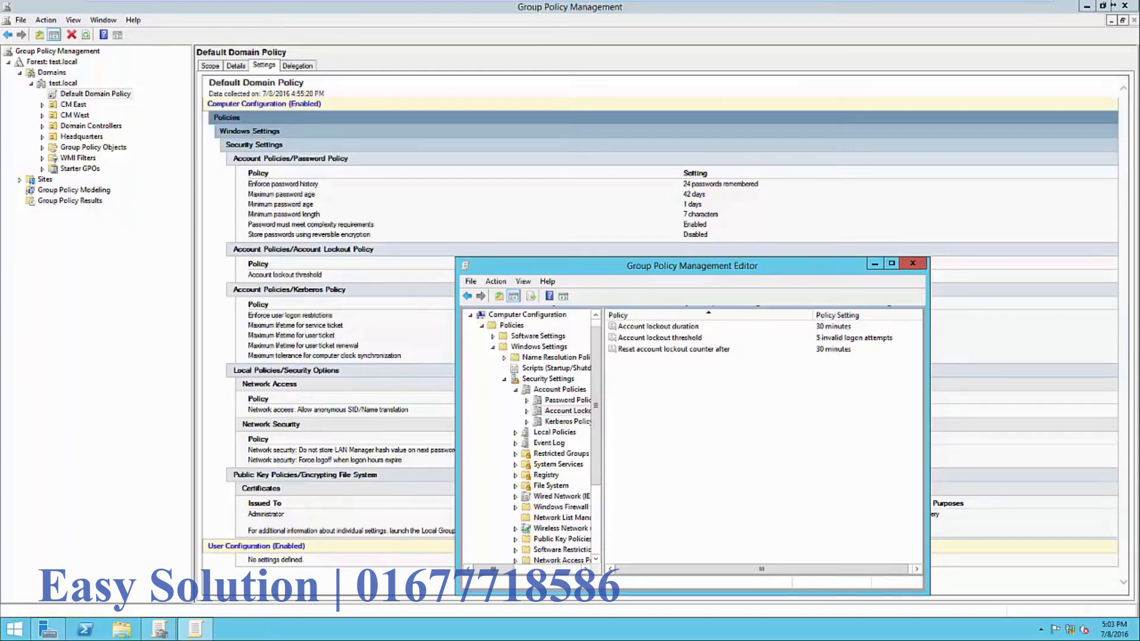
- Close the policy editor and view Default Domain Policy's scope and its test.local link
{"action": "left_click", "coordinate": [913, 263]}
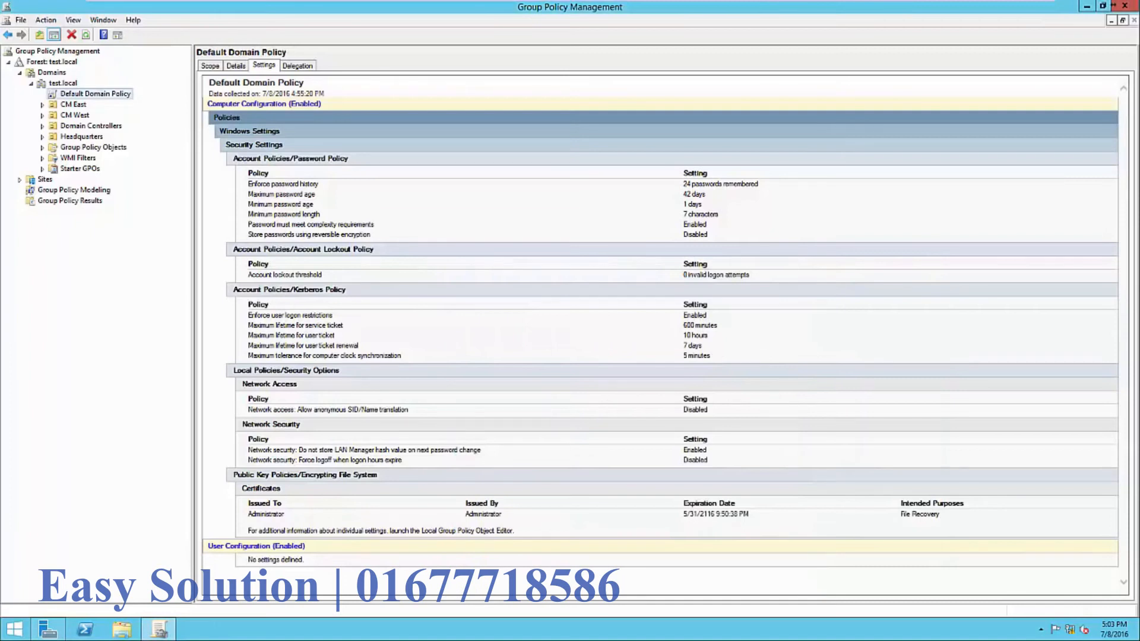
{"action": "left_click", "coordinate": [210, 66]}
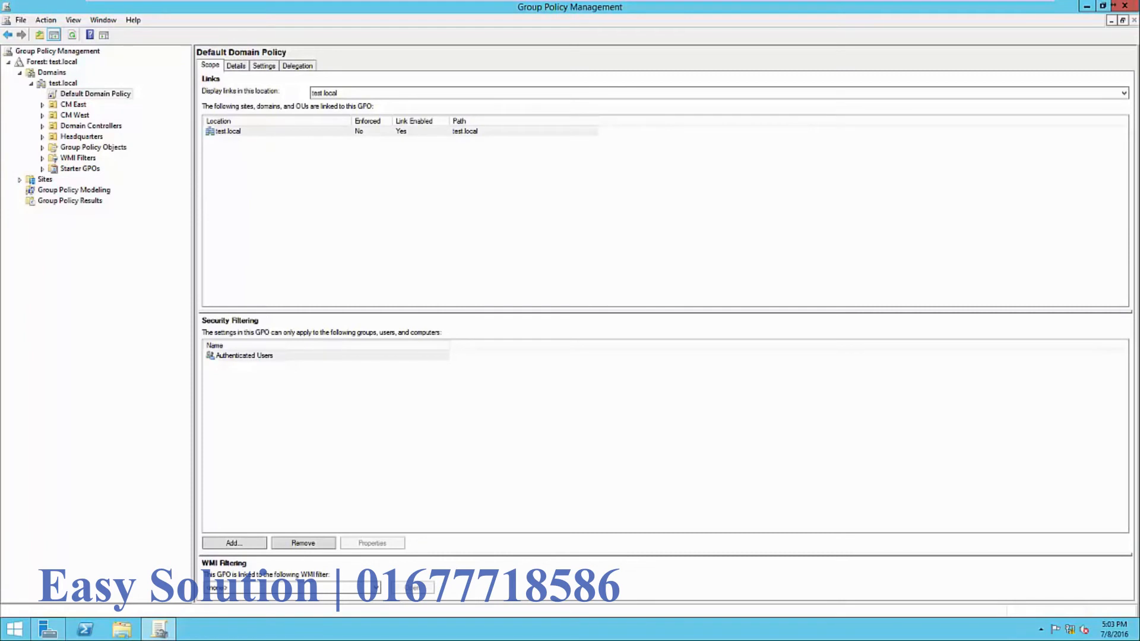
{"action": "left_click", "coordinate": [228, 131]}
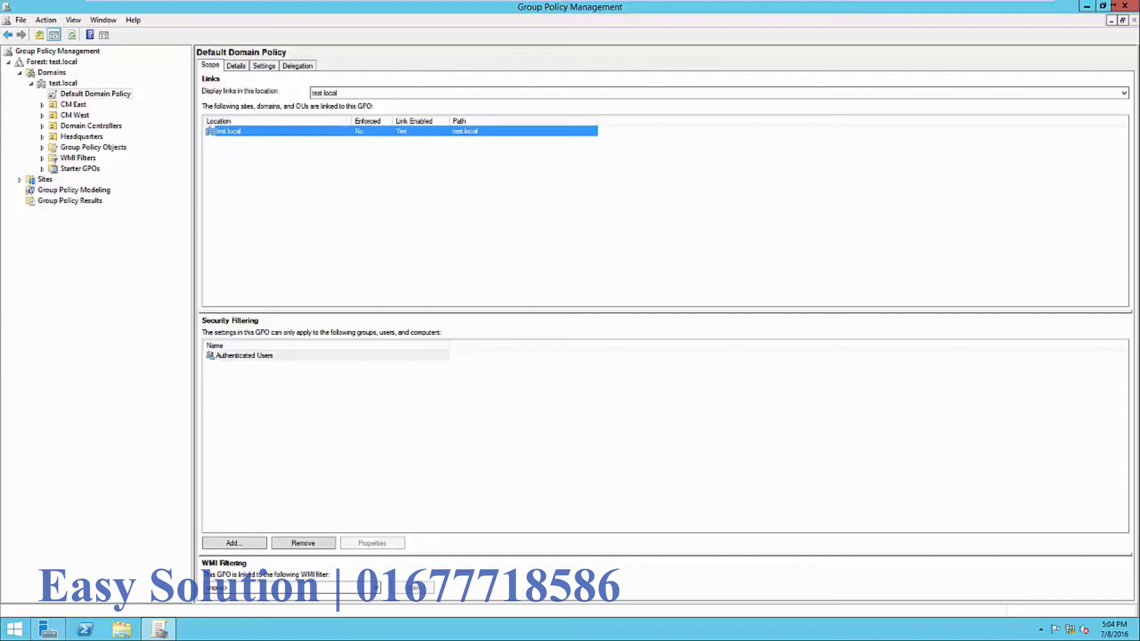
- Inspect the Authenticated Users entry under Default Domain Policy's security filtering
{"action": "left_click", "coordinate": [245, 355]}
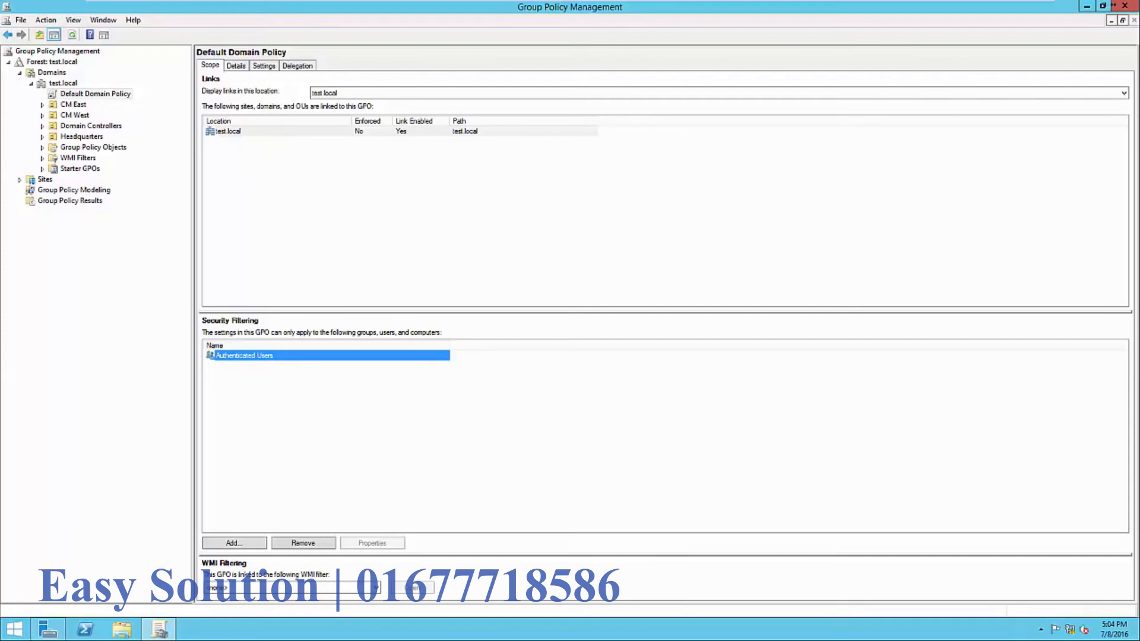
{"action": "left_click", "coordinate": [333, 415]}
{"action": "left_click", "coordinate": [244, 355]}
{"action": "left_click", "coordinate": [333, 415]}
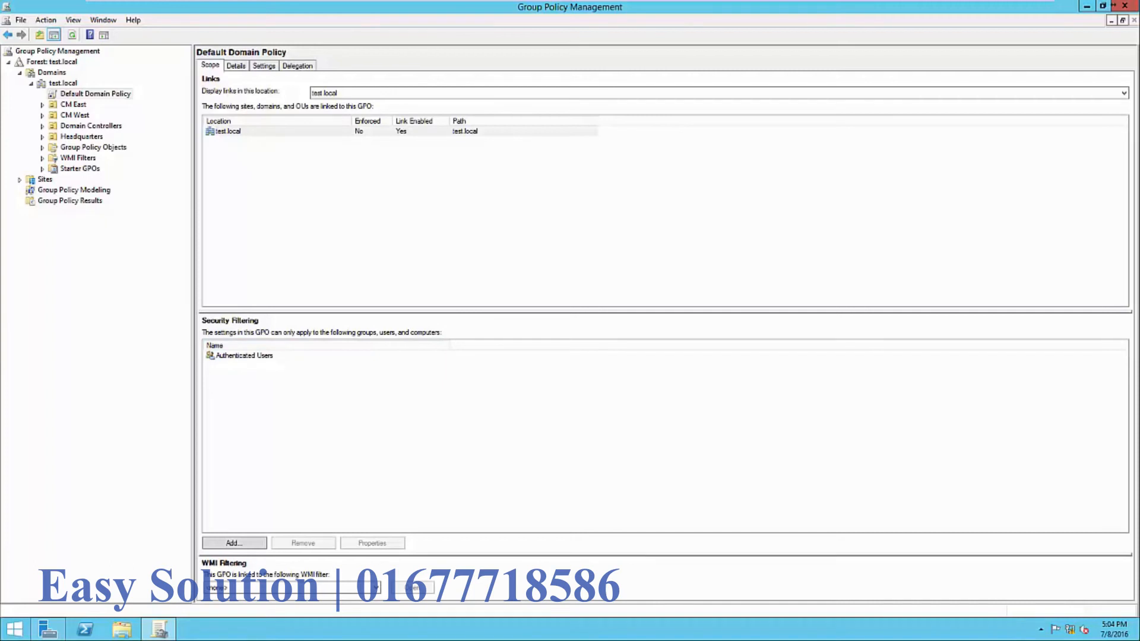
{"action": "left_click", "coordinate": [212, 355]}
{"action": "left_click", "coordinate": [333, 416]}
{"action": "left_click", "coordinate": [212, 355]}
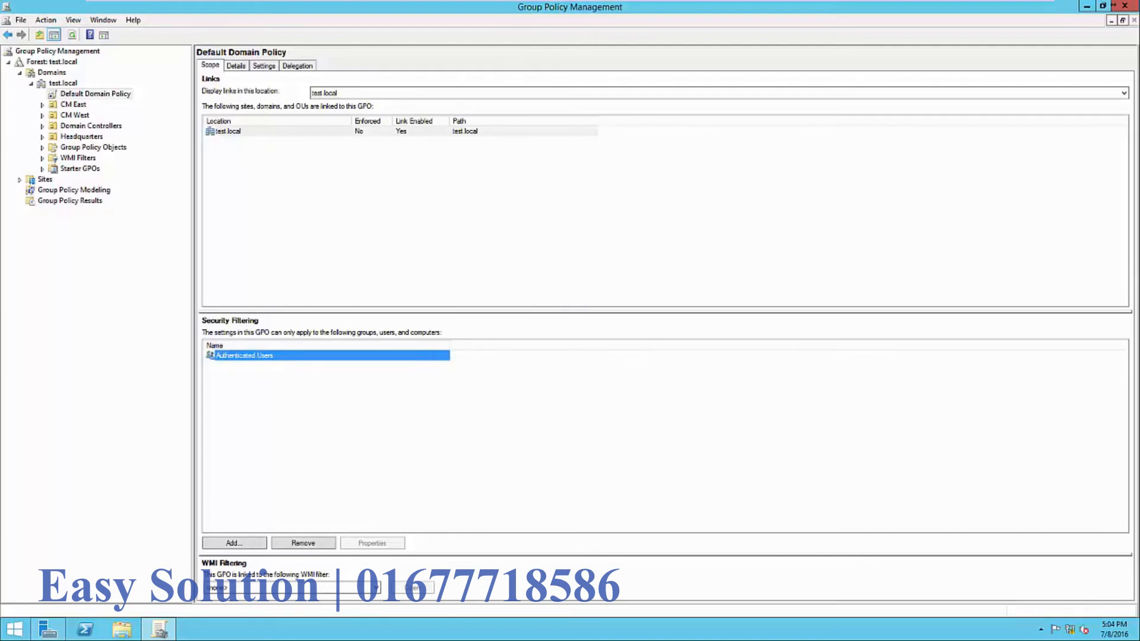
{"action": "left_click", "coordinate": [333, 416]}
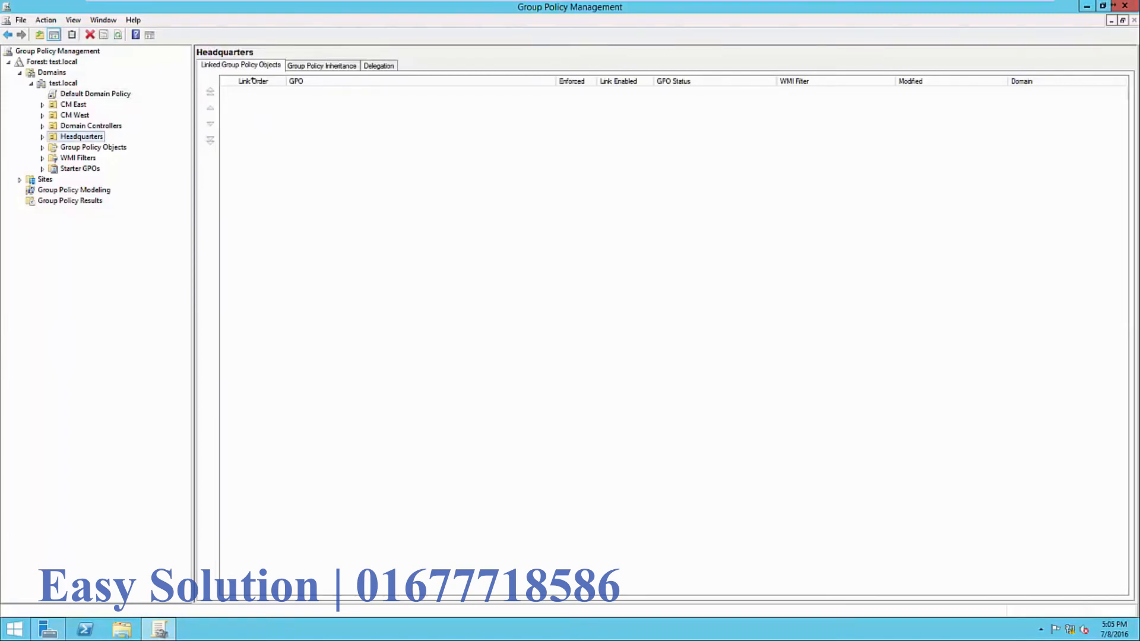
- Create a GPO named 'Screen Timeout' linked to the Headquarters OU and view its scope
{"action": "key", "text": "F2"}
{"action": "key", "text": "Return"}
{"action": "right_click", "coordinate": [84, 136]}
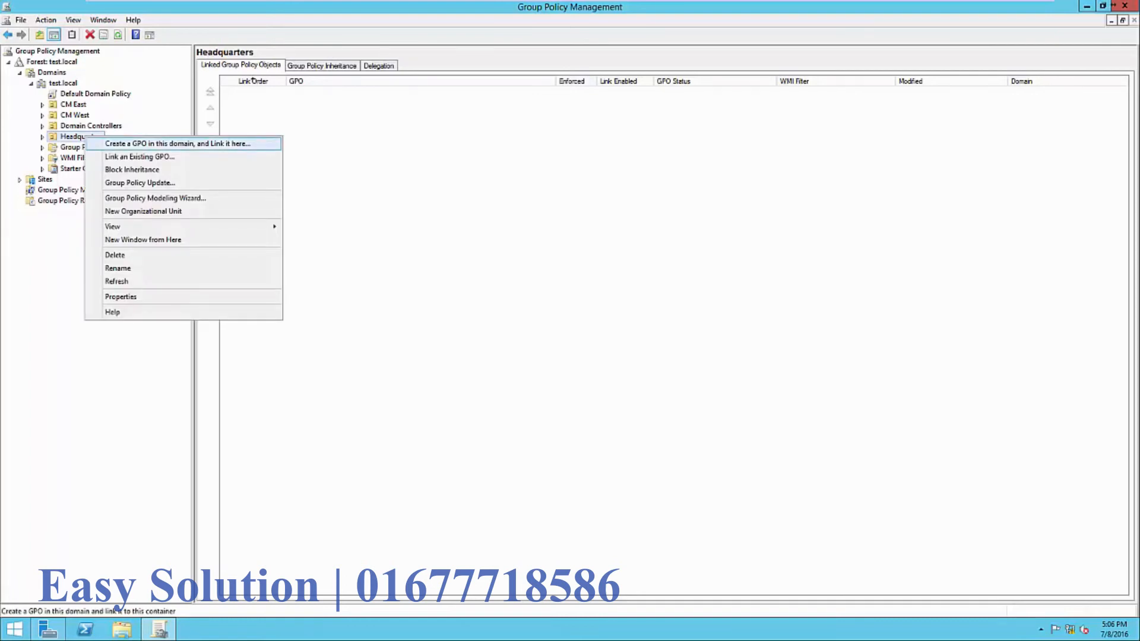
{"action": "key", "text": "Return"}
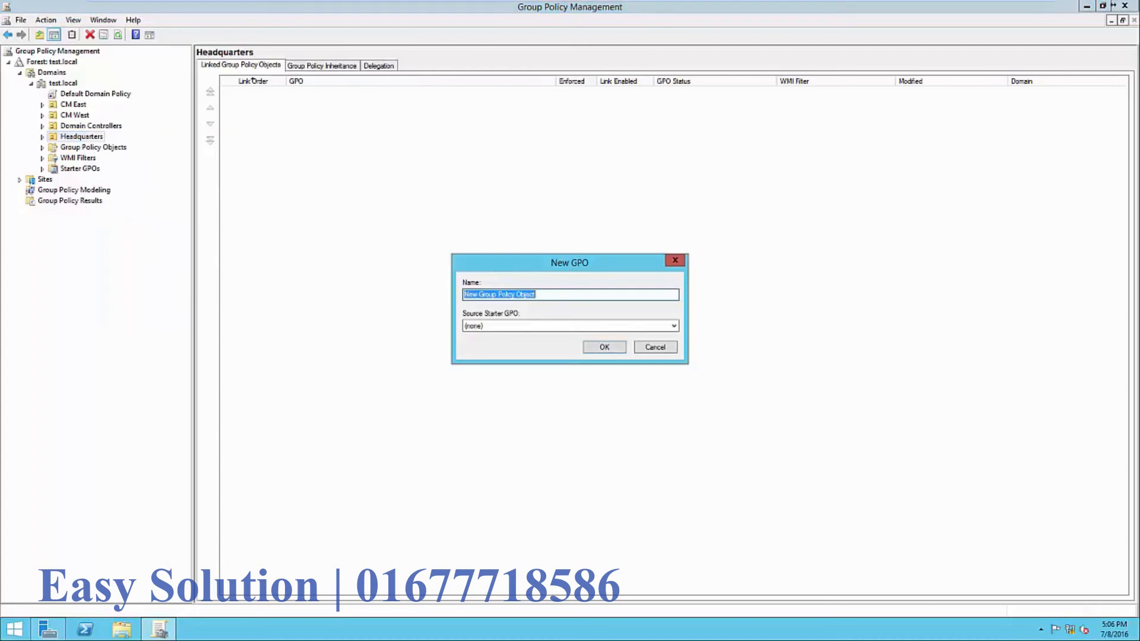
{"action": "left_click_drag", "start_coordinate": [541, 295], "coordinate": [462, 294]}
{"action": "type", "text": "Scr"}
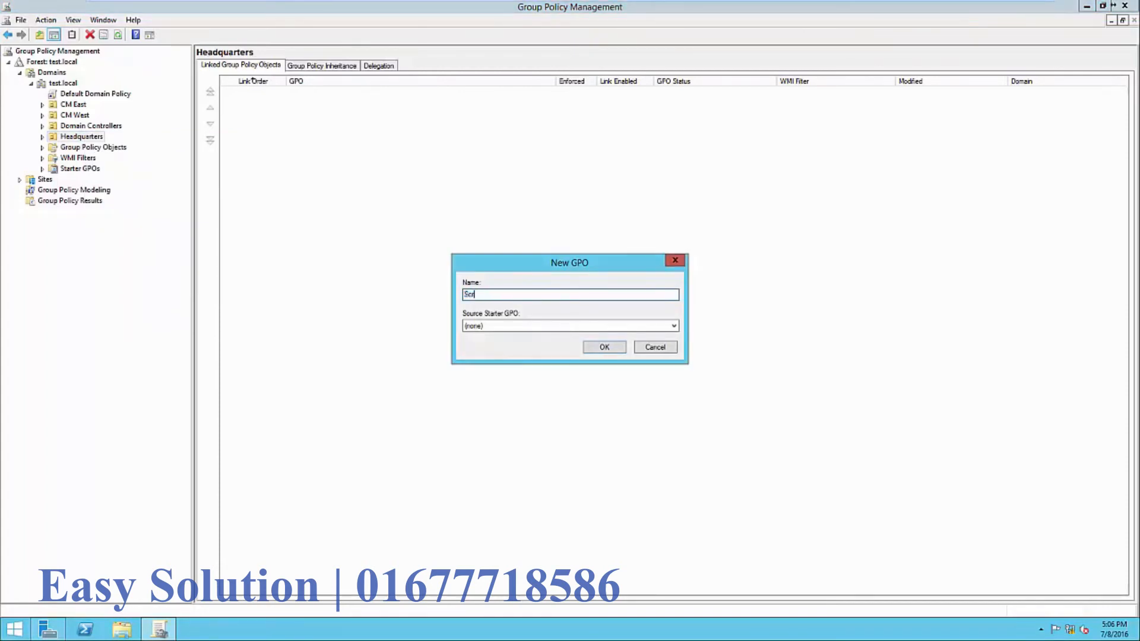
{"action": "type", "text": "een Timeout"}
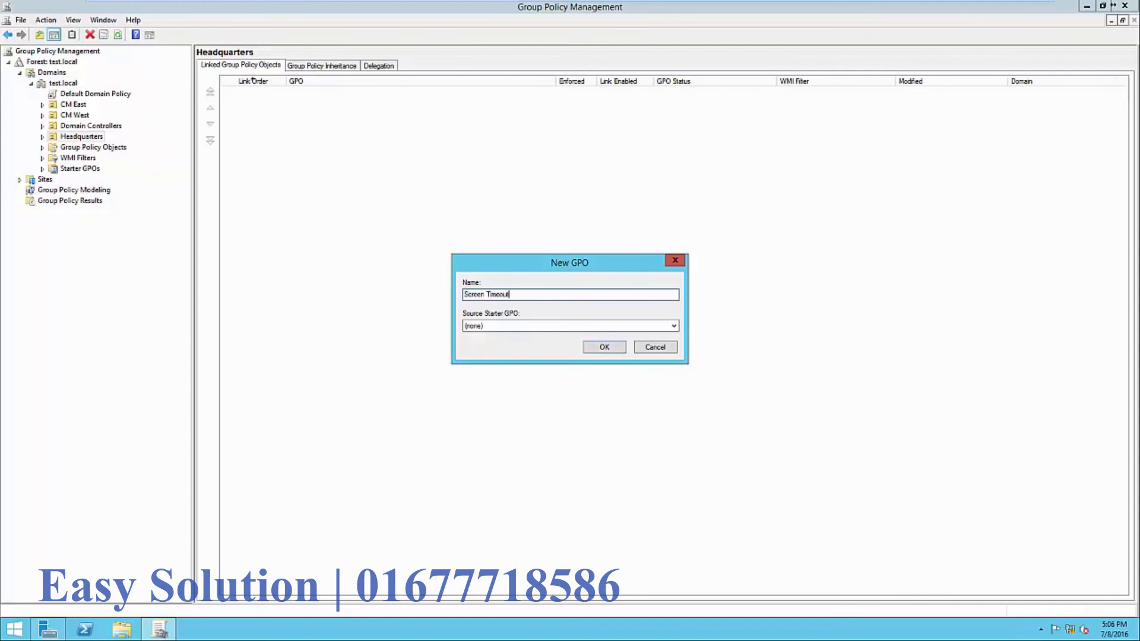
{"action": "key", "text": "Return"}
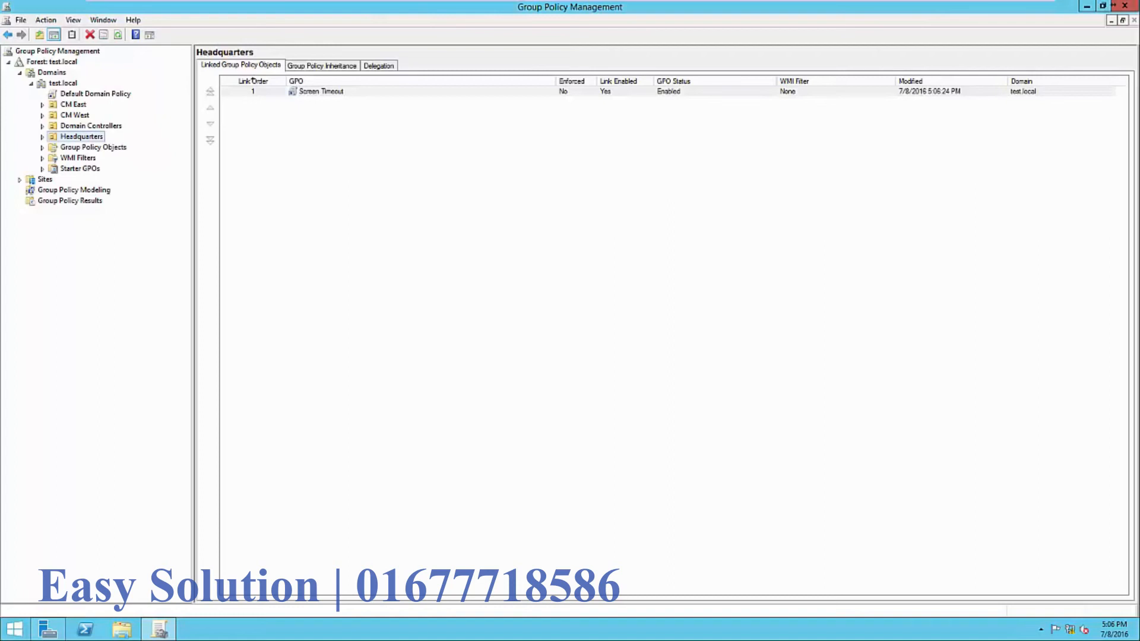
{"action": "left_click", "coordinate": [42, 138]}
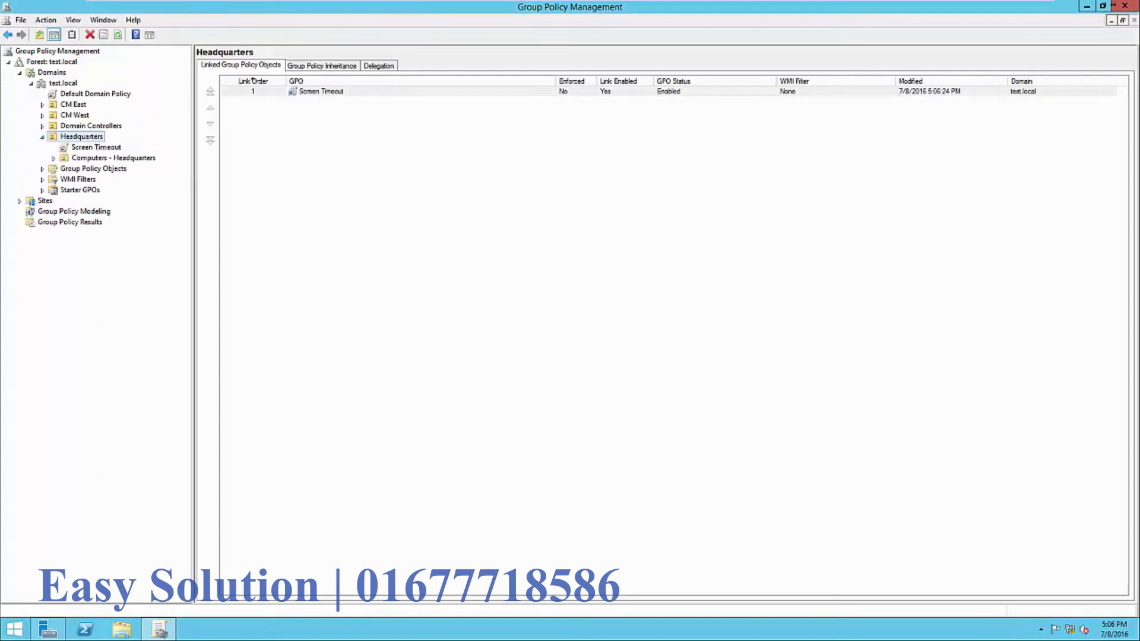
{"action": "left_click", "coordinate": [97, 148]}
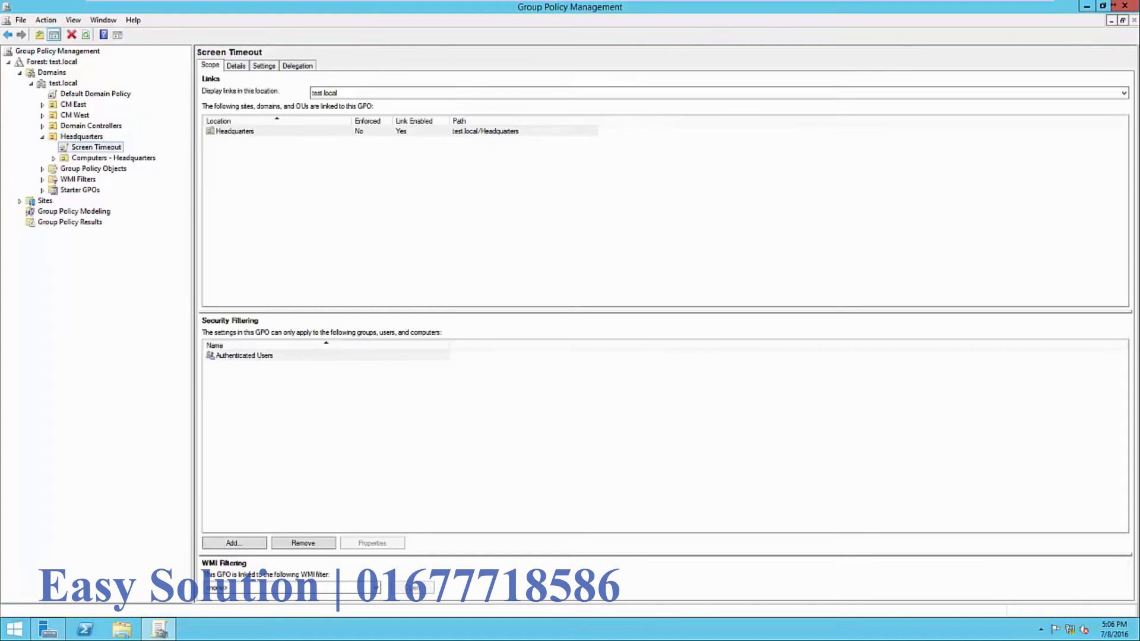
- Open the Screen Timeout GPO in the Group Policy Management Editor
{"action": "left_click", "coordinate": [244, 355]}
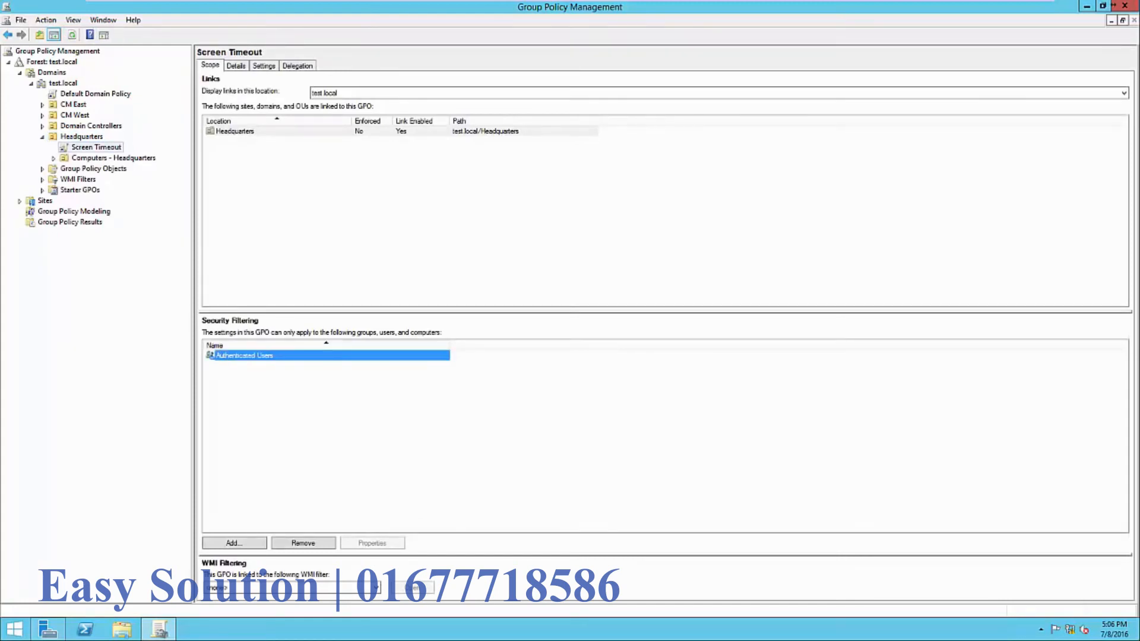
{"action": "left_click", "coordinate": [357, 422]}
{"action": "left_click", "coordinate": [368, 208]}
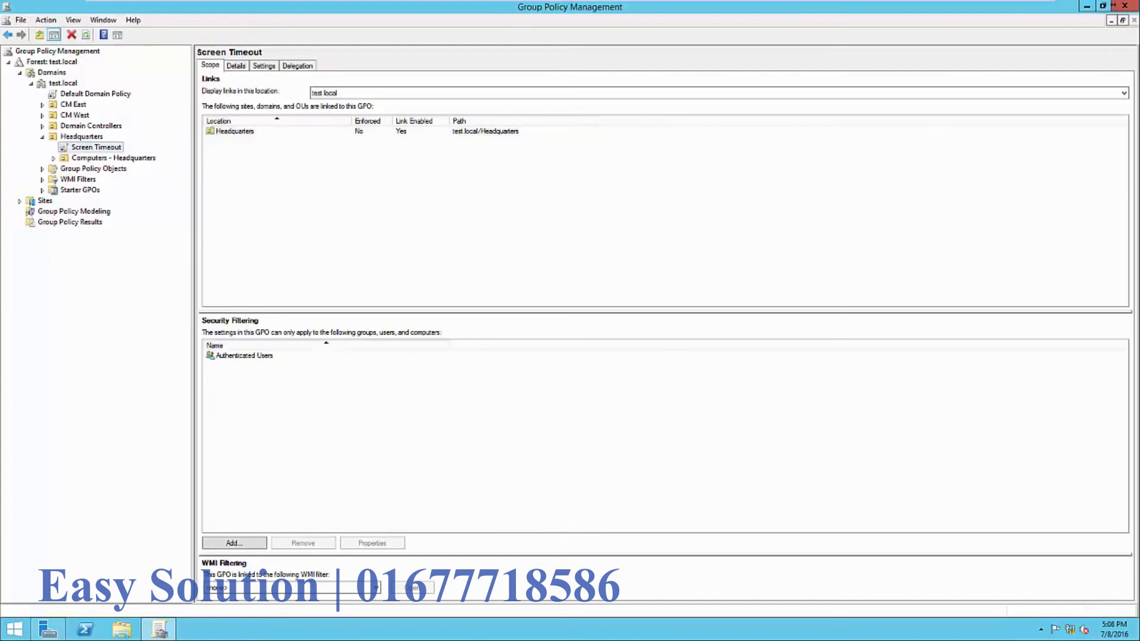
{"action": "right_click", "coordinate": [103, 147]}
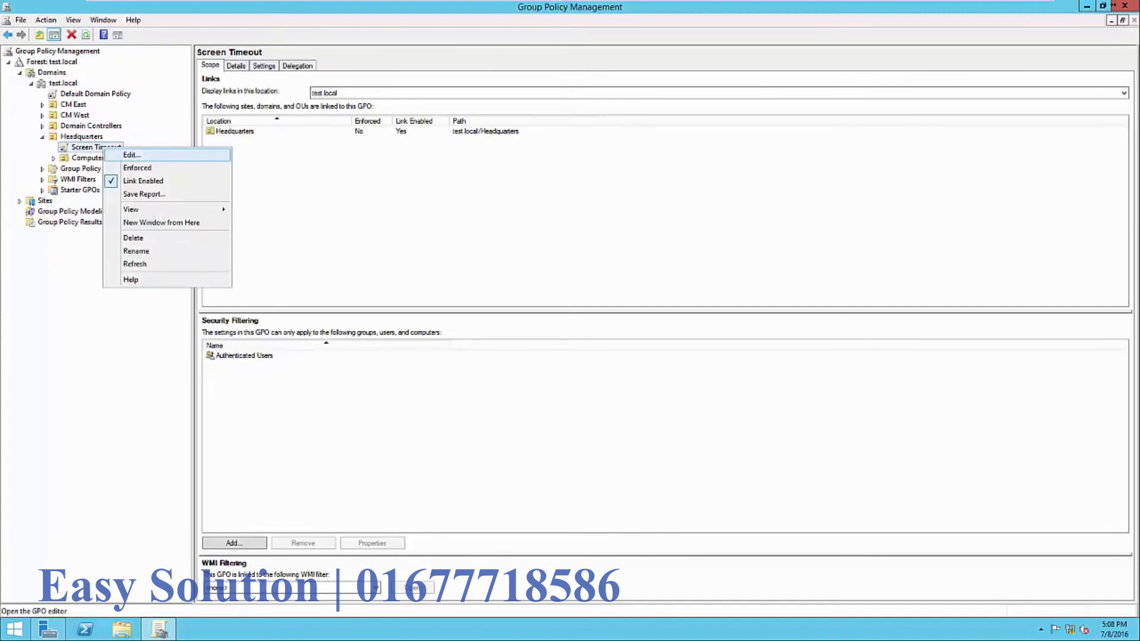
{"action": "left_click", "coordinate": [132, 155]}
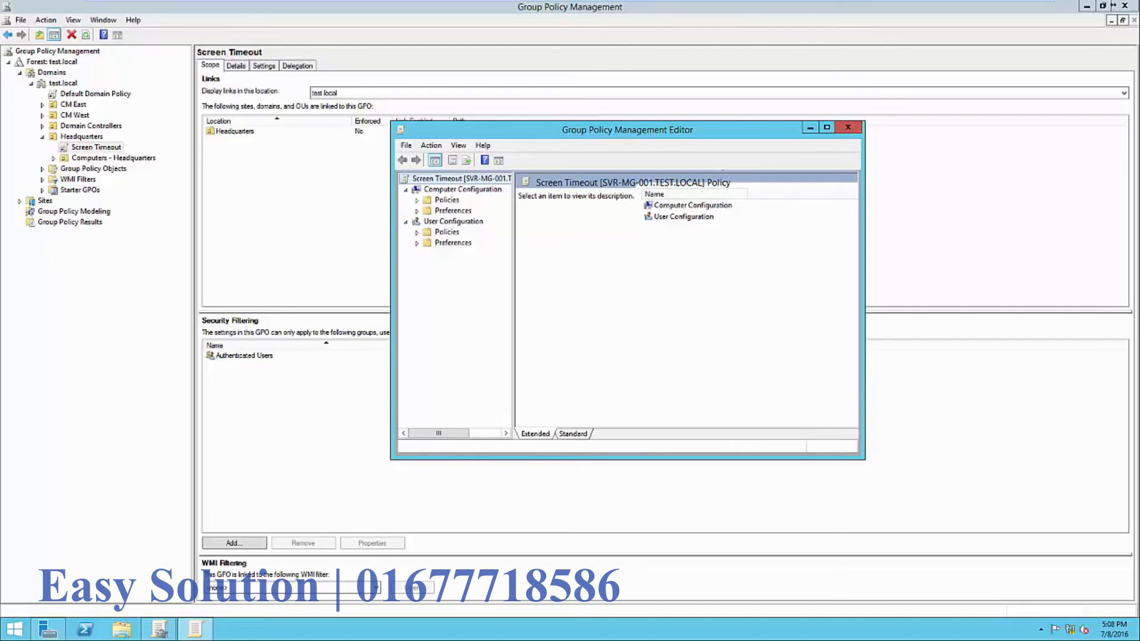
- Navigate to Windows Settings > Security Settings > Local Policies > Security Options and maximize the editor
{"action": "left_click", "coordinate": [417, 200]}
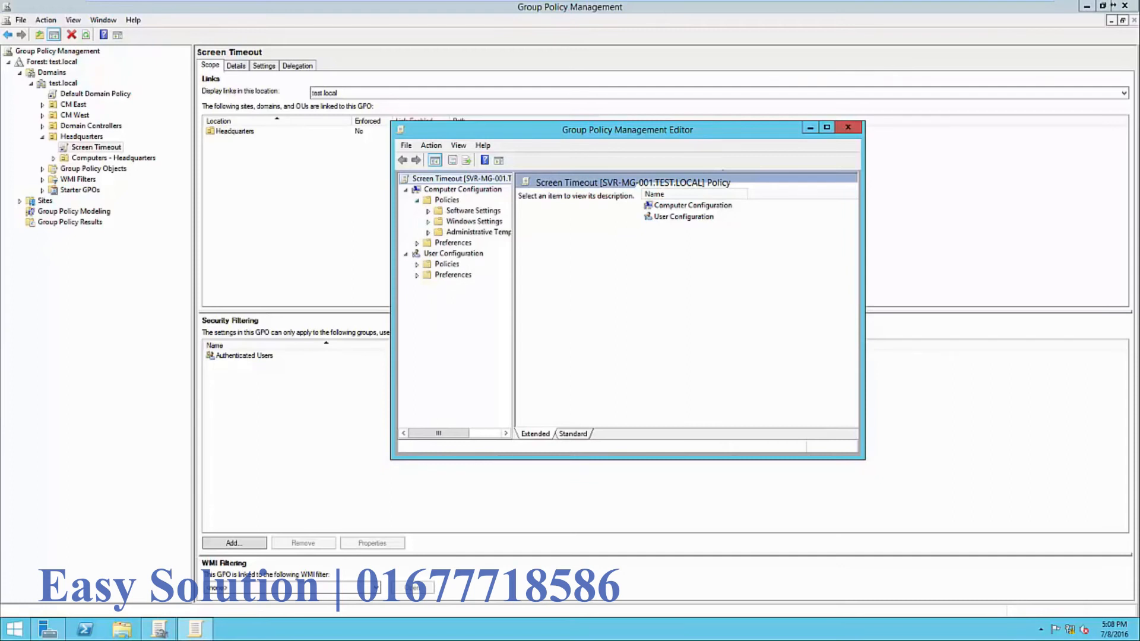
{"action": "left_click", "coordinate": [428, 222]}
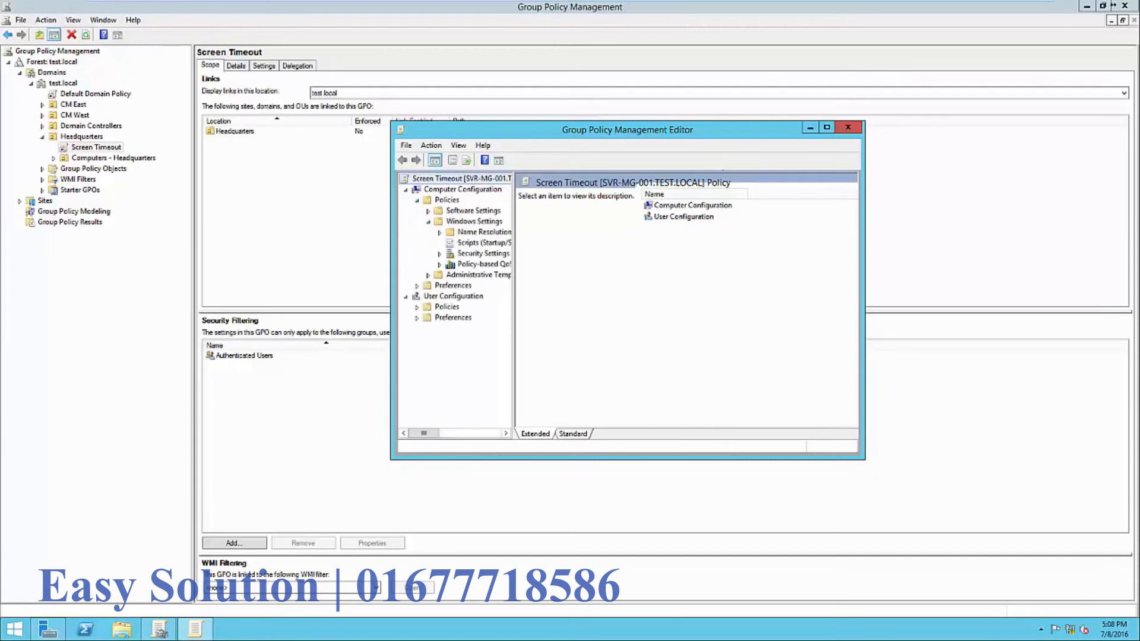
{"action": "left_click_drag", "start_coordinate": [514, 297], "coordinate": [609, 297]}
{"action": "left_click", "coordinate": [440, 254]}
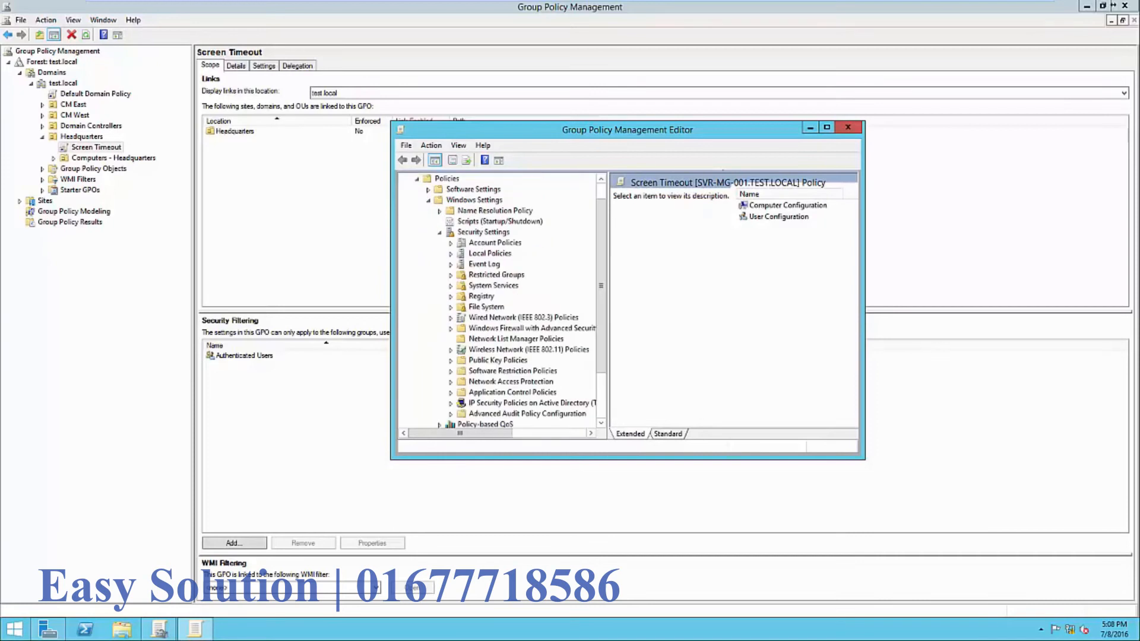
{"action": "left_click", "coordinate": [451, 255]}
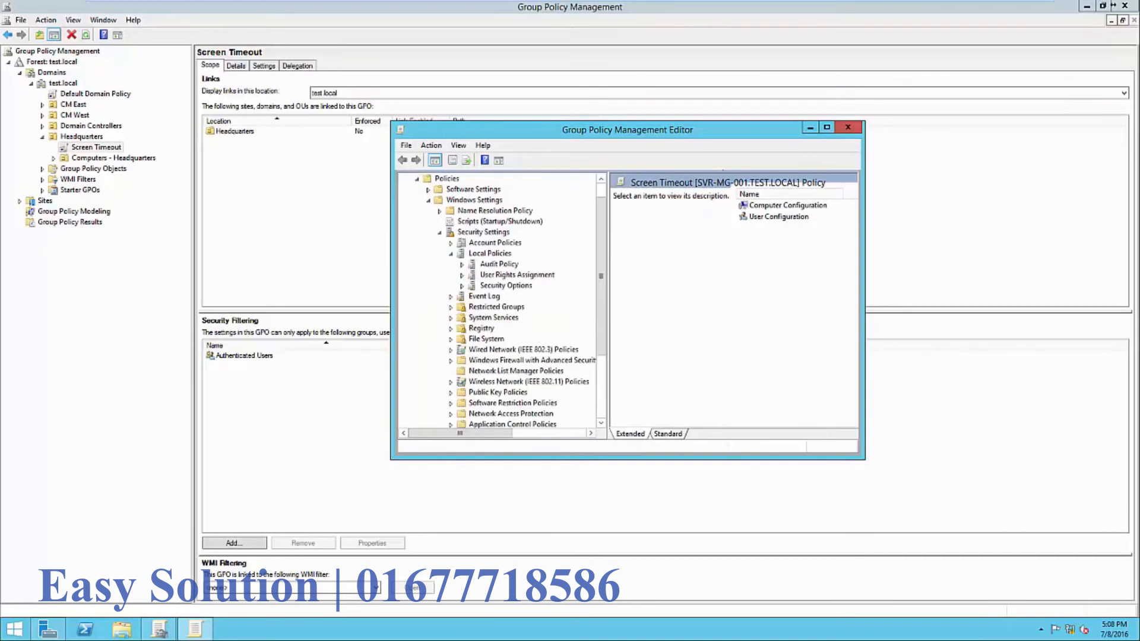
{"action": "left_click", "coordinate": [505, 286]}
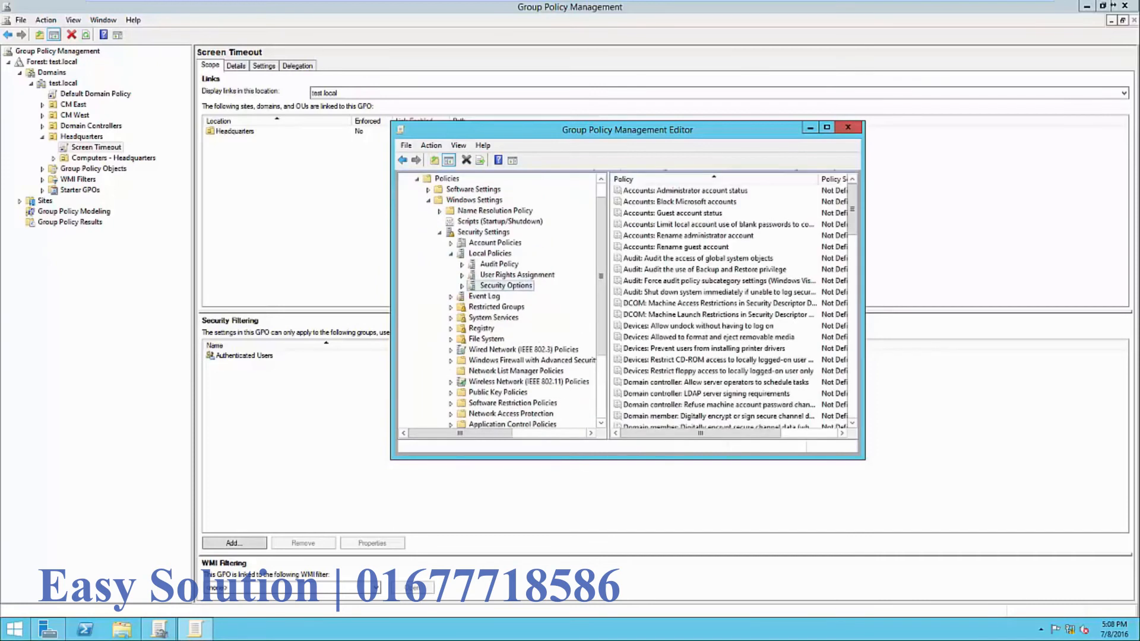
{"action": "left_click", "coordinate": [827, 127]}
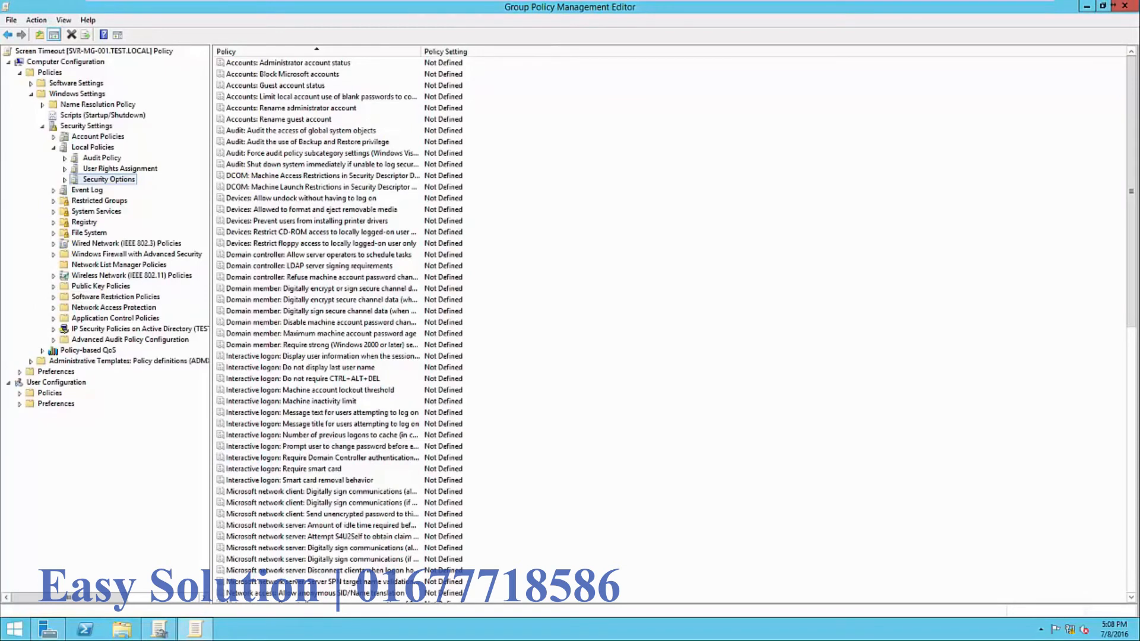
- Define Interactive logon: Machine inactivity limit as 300 seconds and apply it
{"action": "double_click", "coordinate": [320, 401]}
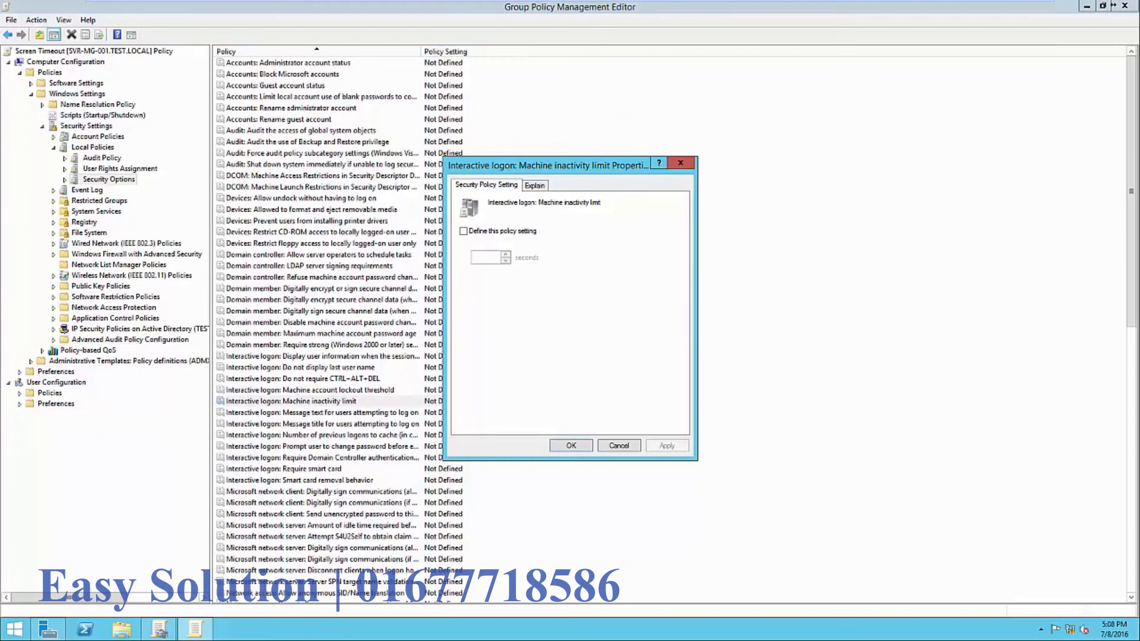
{"action": "left_click", "coordinate": [464, 231]}
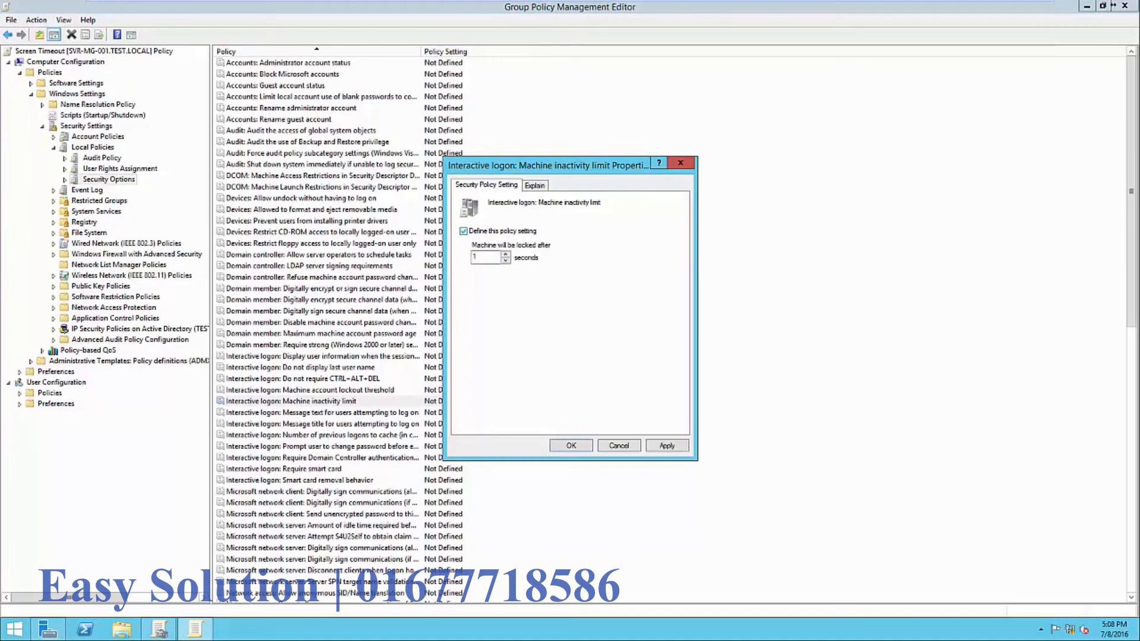
{"action": "left_click", "coordinate": [477, 257]}
{"action": "type", "text": "300"}
{"action": "left_click", "coordinate": [535, 185]}
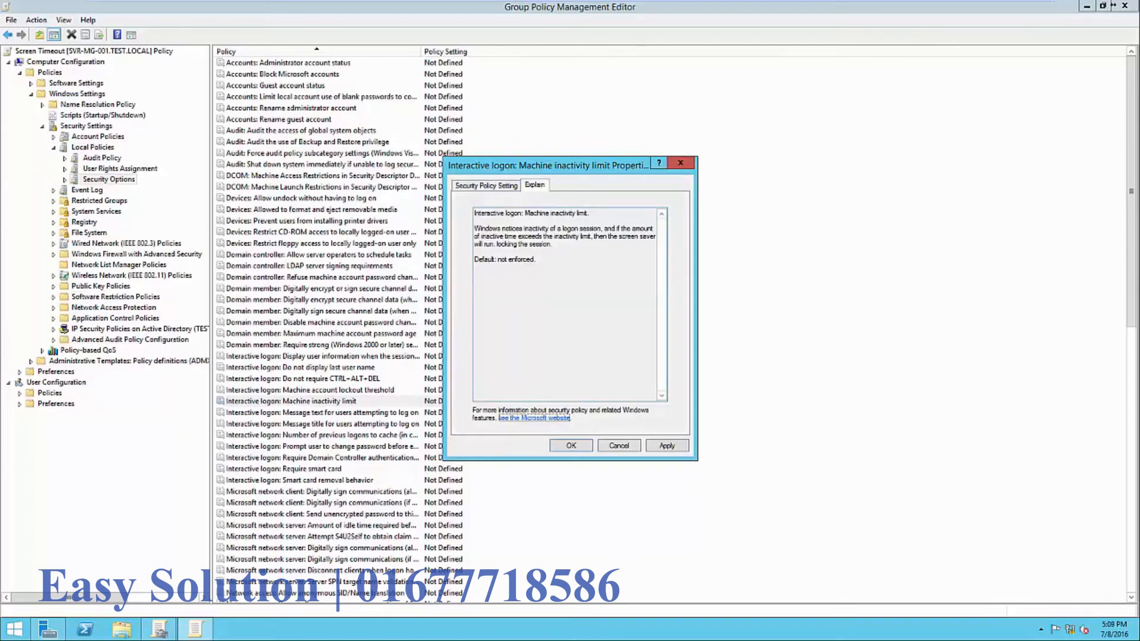
{"action": "left_click", "coordinate": [487, 185]}
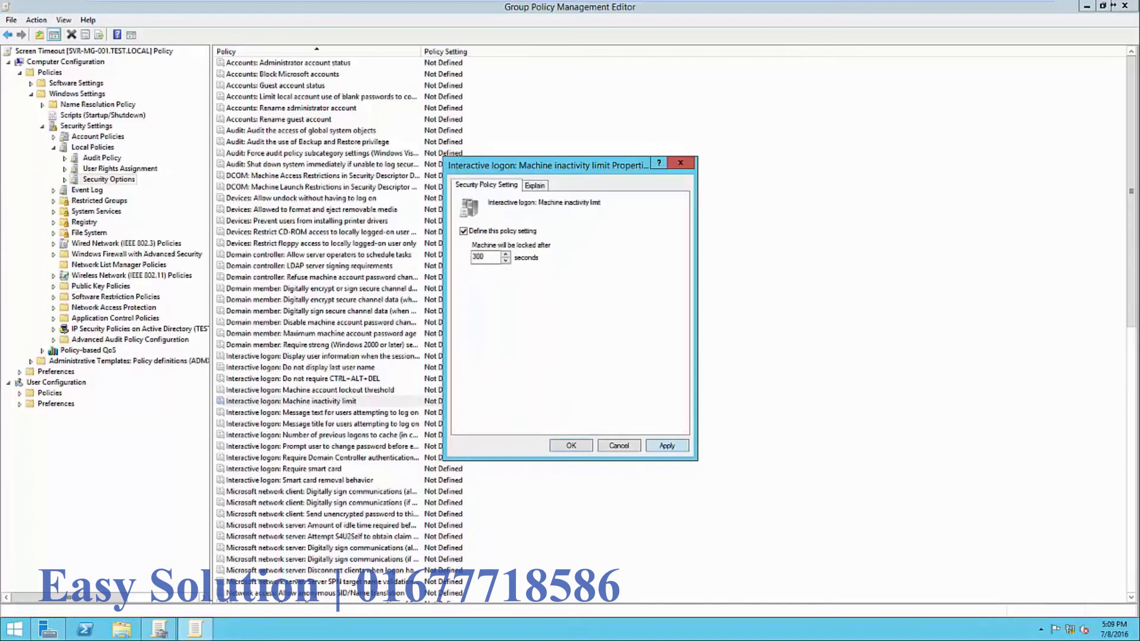
{"action": "left_click", "coordinate": [668, 446]}
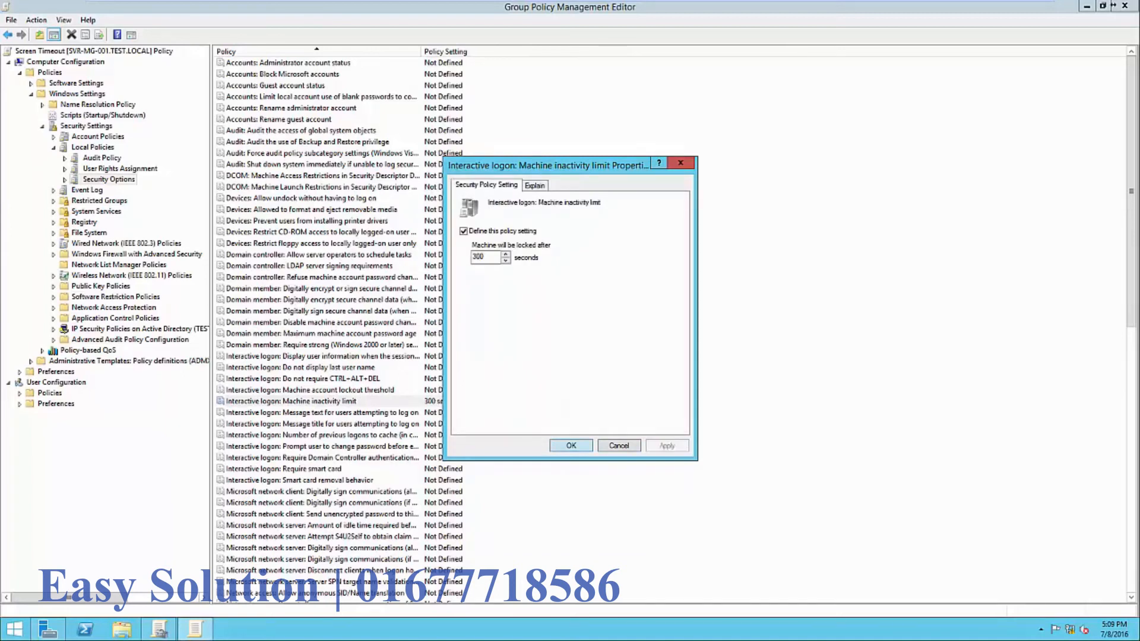
{"action": "left_click", "coordinate": [571, 446]}
- Select the Machine inactivity limit policy row and close the policy editor
{"action": "left_click", "coordinate": [572, 446]}
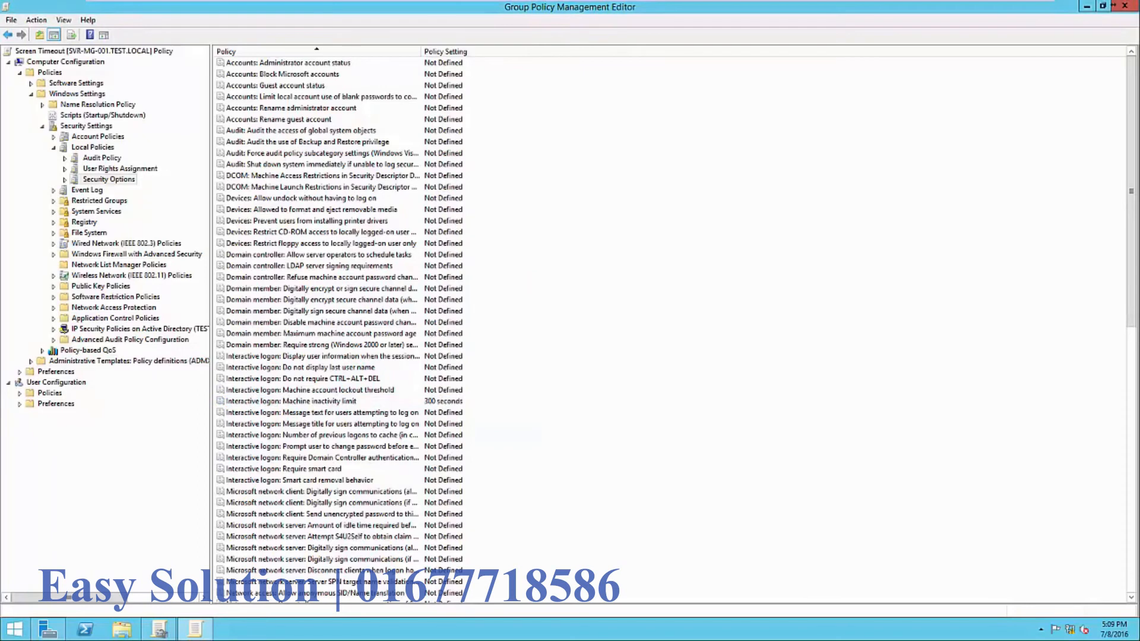
{"action": "left_click", "coordinate": [344, 402]}
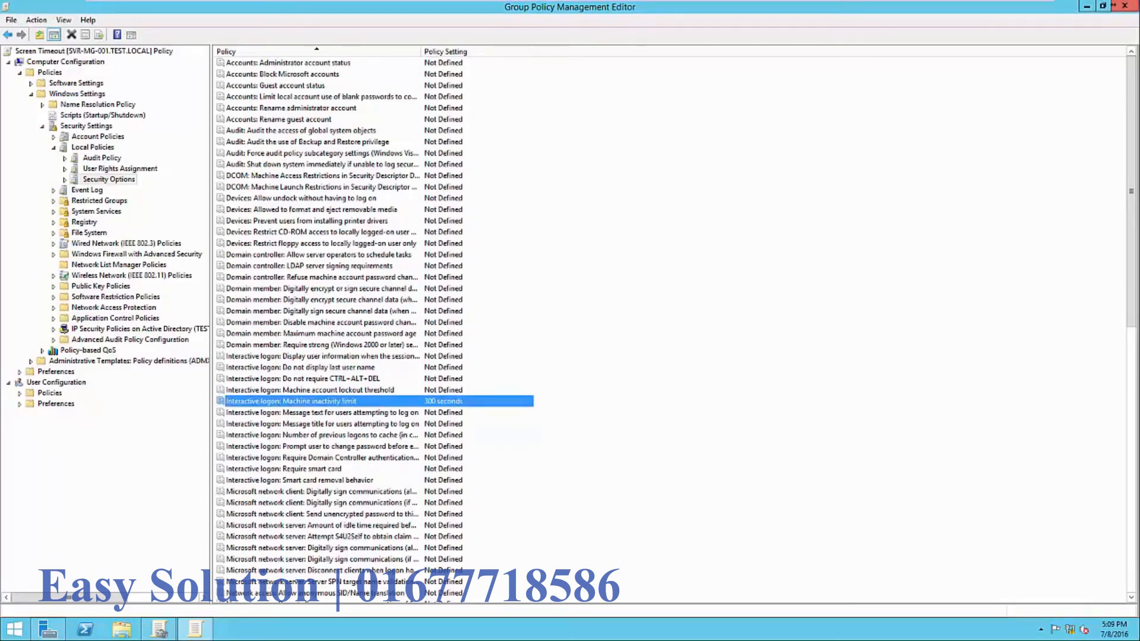
{"action": "left_click", "coordinate": [1115, 5]}
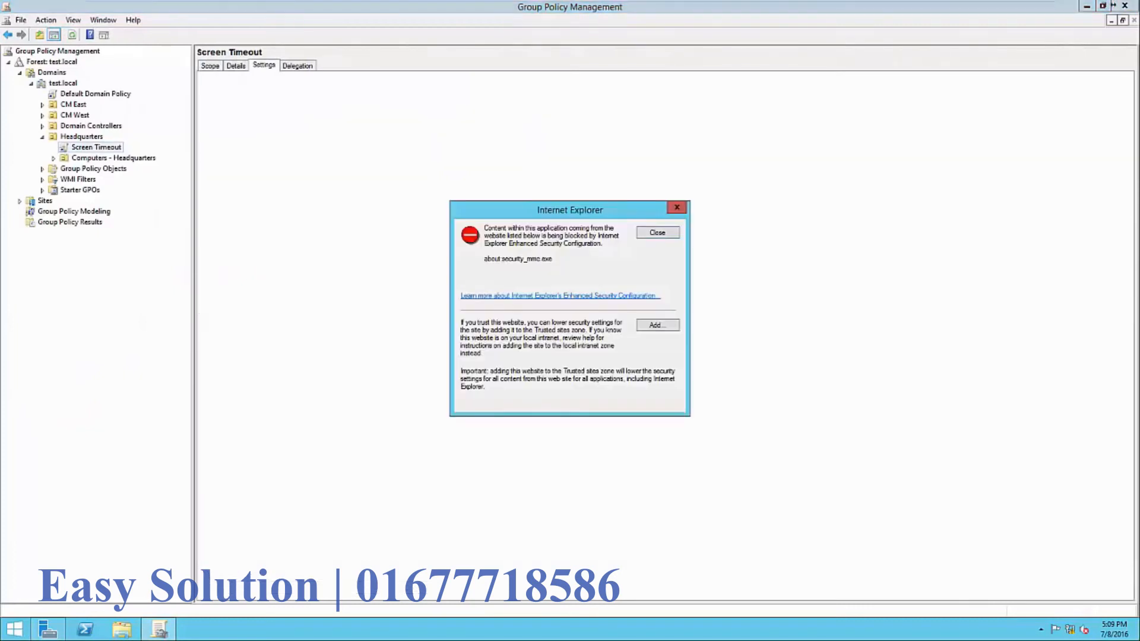
- Dismiss the browser warning and highlight the 300-second inactivity limit in the Screen Timeout report
{"action": "key", "text": "Return"}
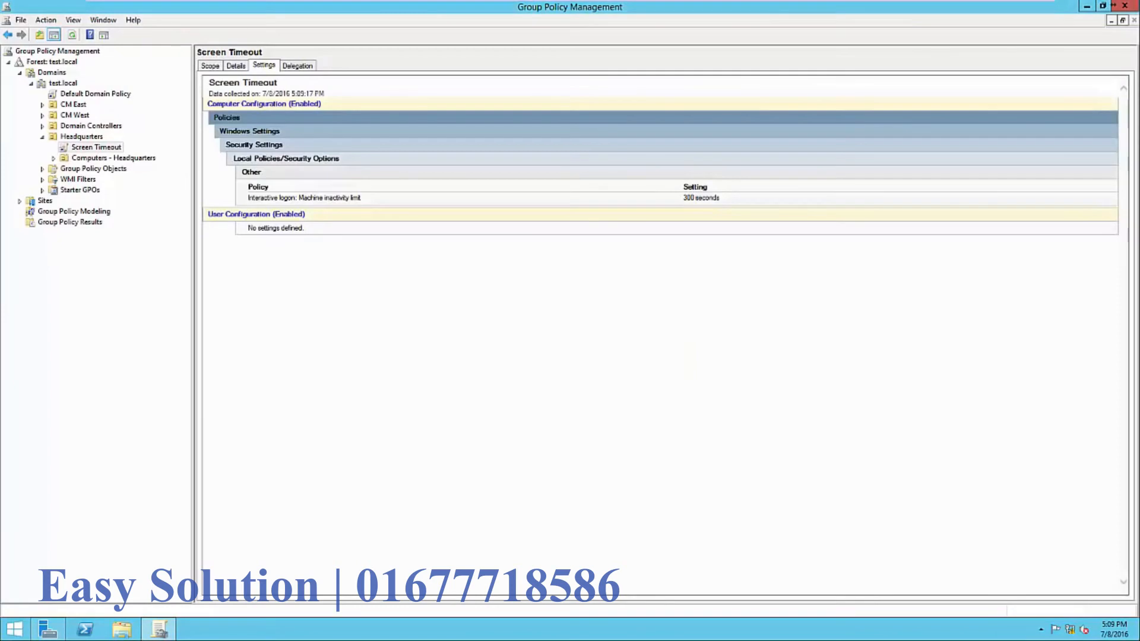
{"action": "left_click_drag", "start_coordinate": [248, 188], "coordinate": [363, 199]}
{"action": "left_click", "coordinate": [368, 202]}
- Review Screen Timeout's scope with Authenticated Users filtering, then switch to Server Manager
{"action": "left_click", "coordinate": [210, 66]}
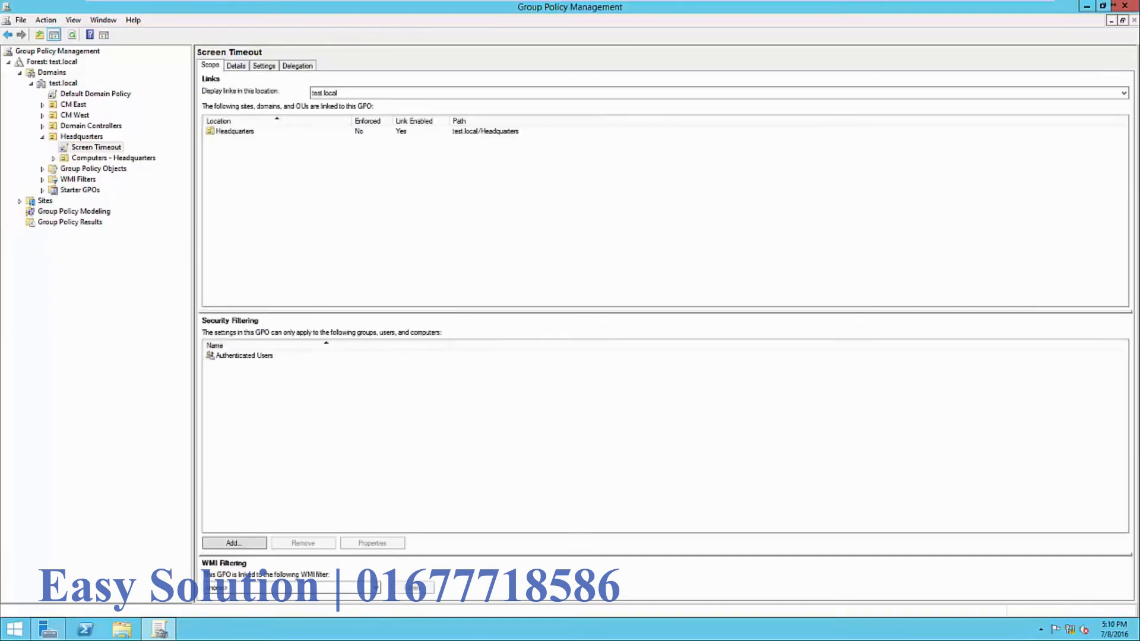
{"action": "left_click", "coordinate": [244, 356]}
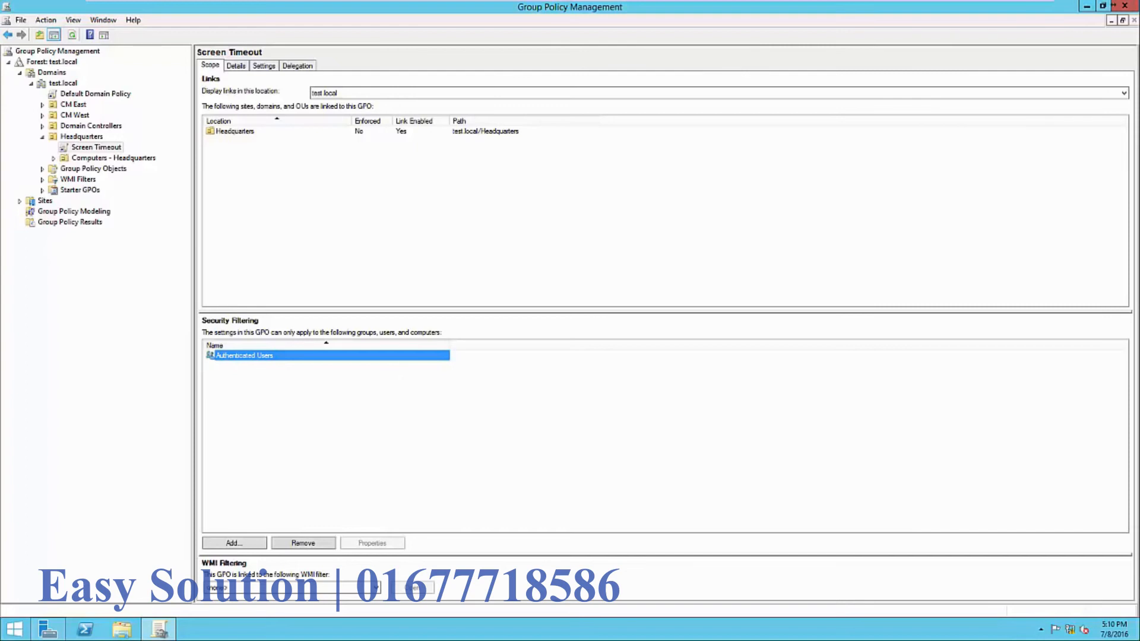
{"action": "left_click", "coordinate": [48, 629]}
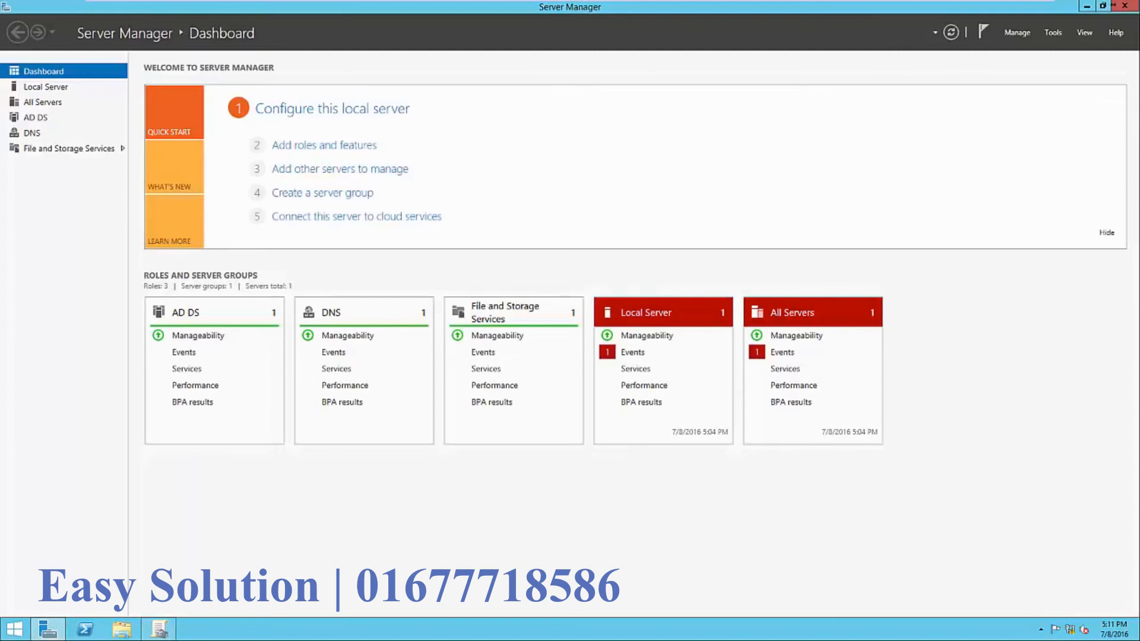
- Confirm the Accounting group exists in Headquarters via Active Directory Users and Computers, then minimize both windows
{"action": "left_click", "coordinate": [1053, 32]}
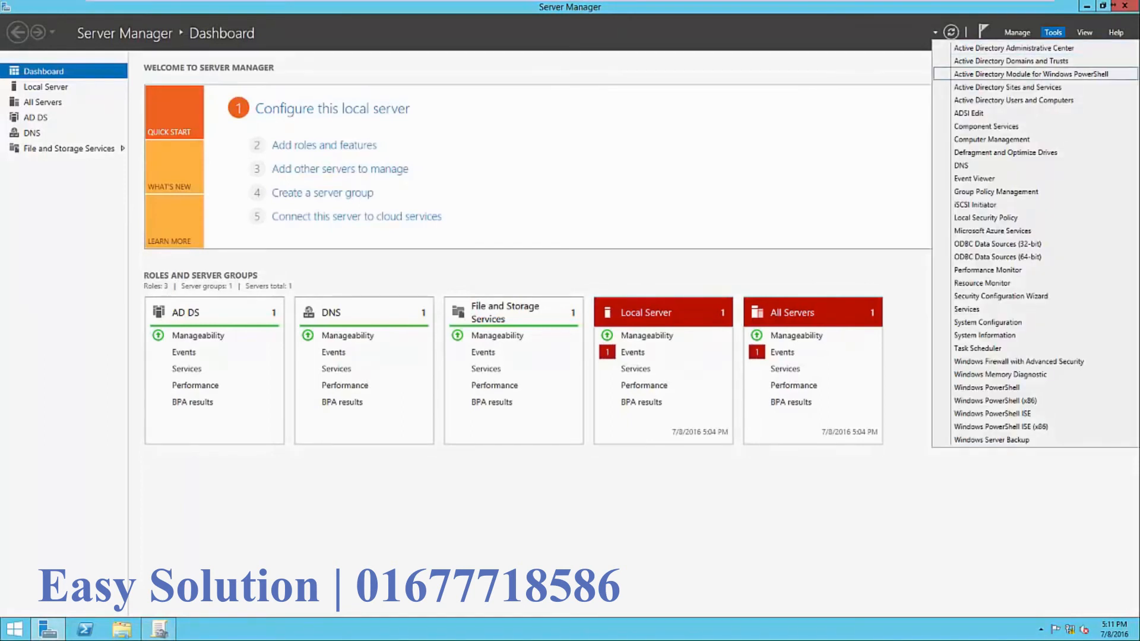
{"action": "left_click", "coordinate": [1013, 100]}
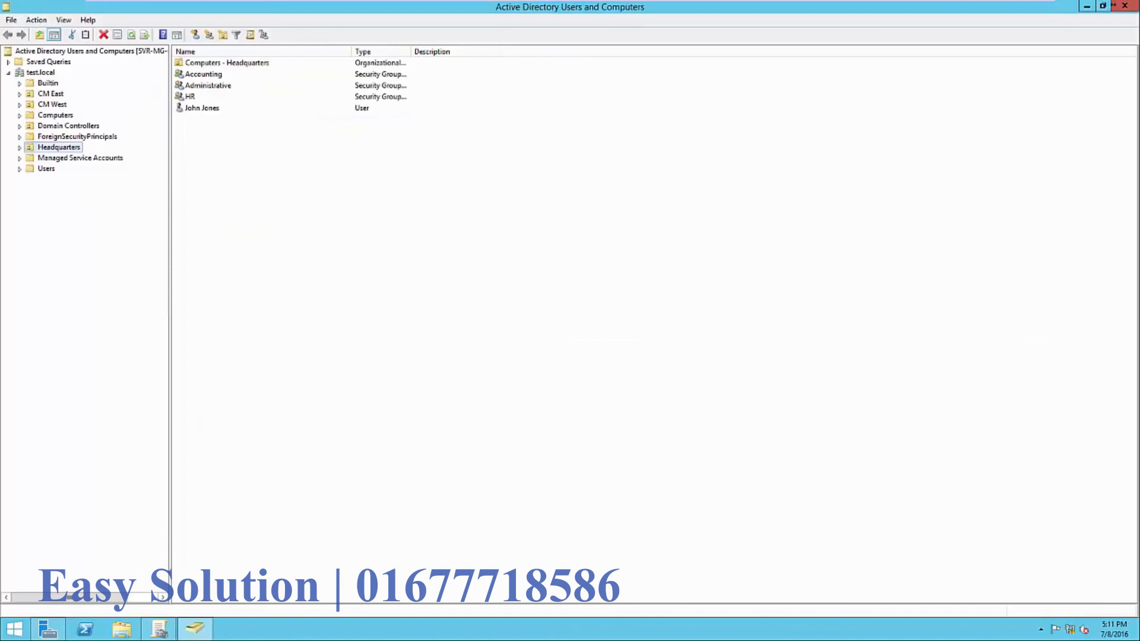
{"action": "left_click", "coordinate": [203, 74]}
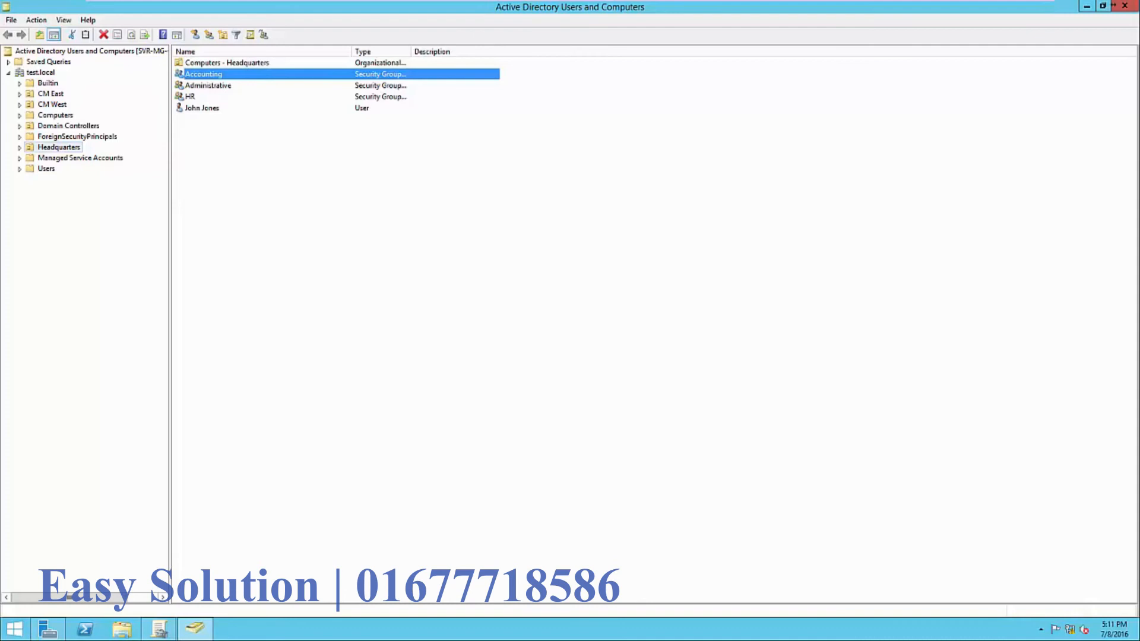
{"action": "left_click", "coordinate": [1087, 6]}
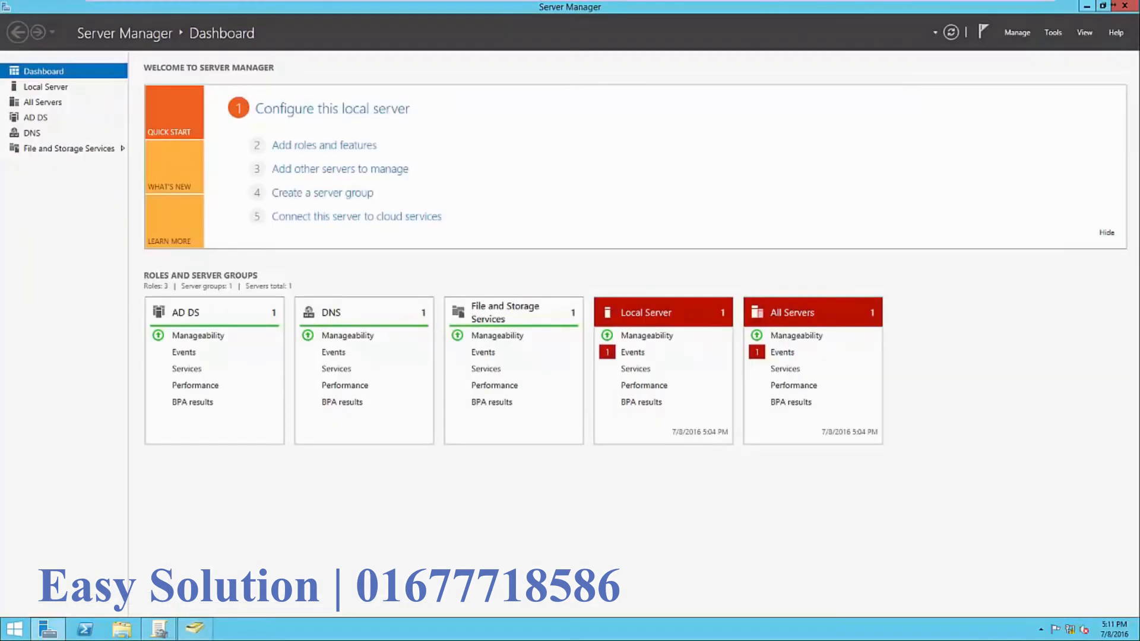
{"action": "left_click", "coordinate": [1087, 6]}
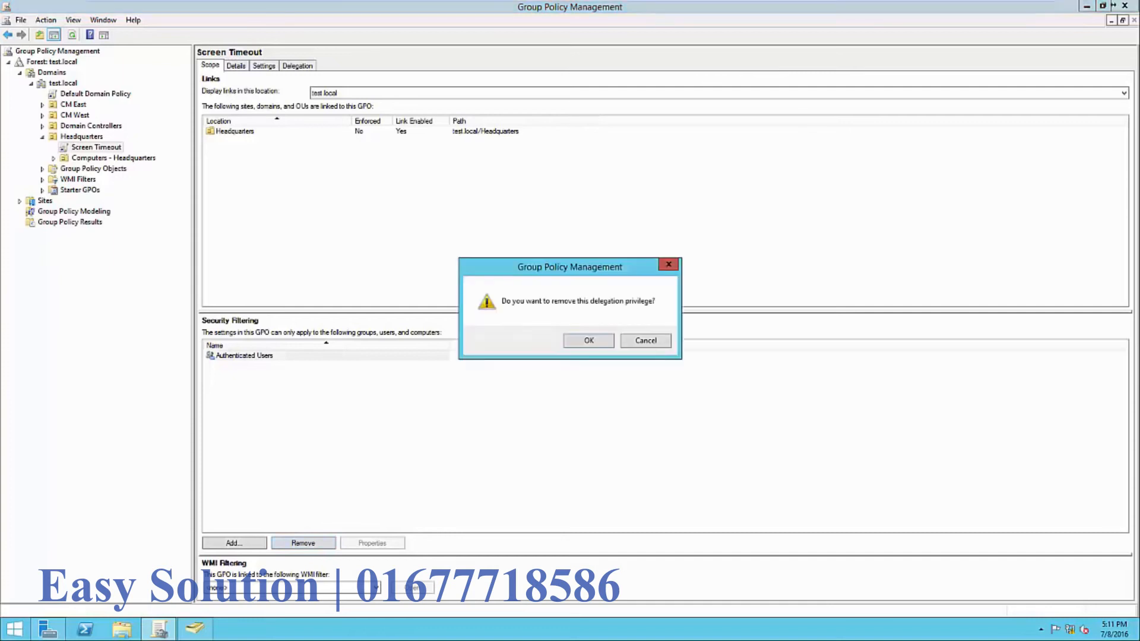
- Replace Authenticated Users with the Accounting group in Screen Timeout's security filtering
{"action": "key", "text": "Return"}
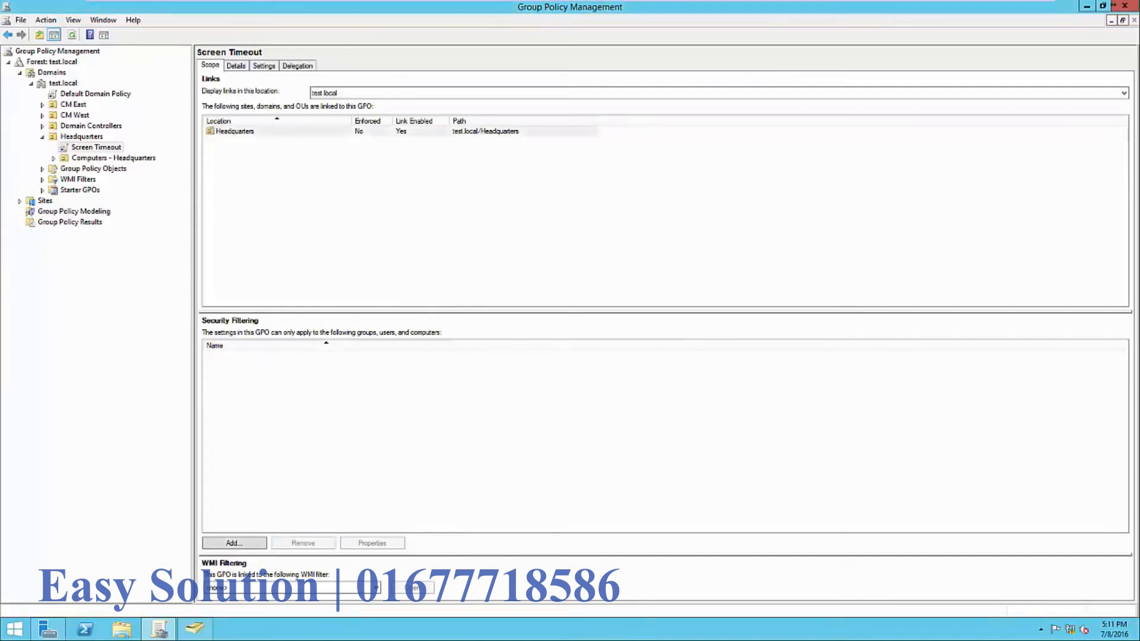
{"action": "left_click", "coordinate": [235, 544]}
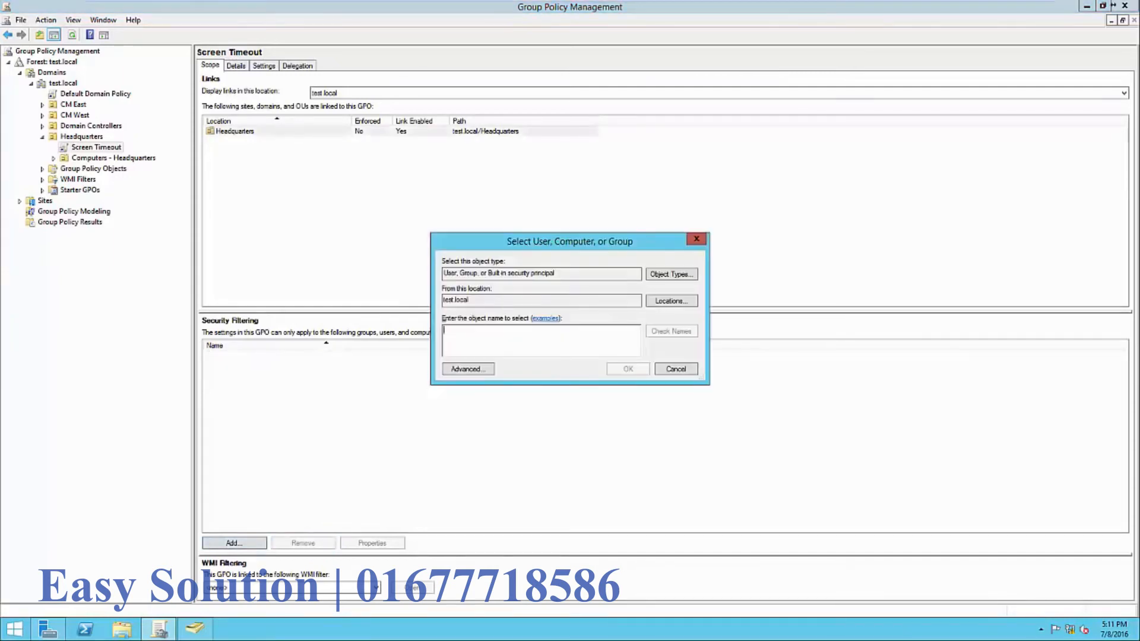
{"action": "type", "text": "Accounting"}
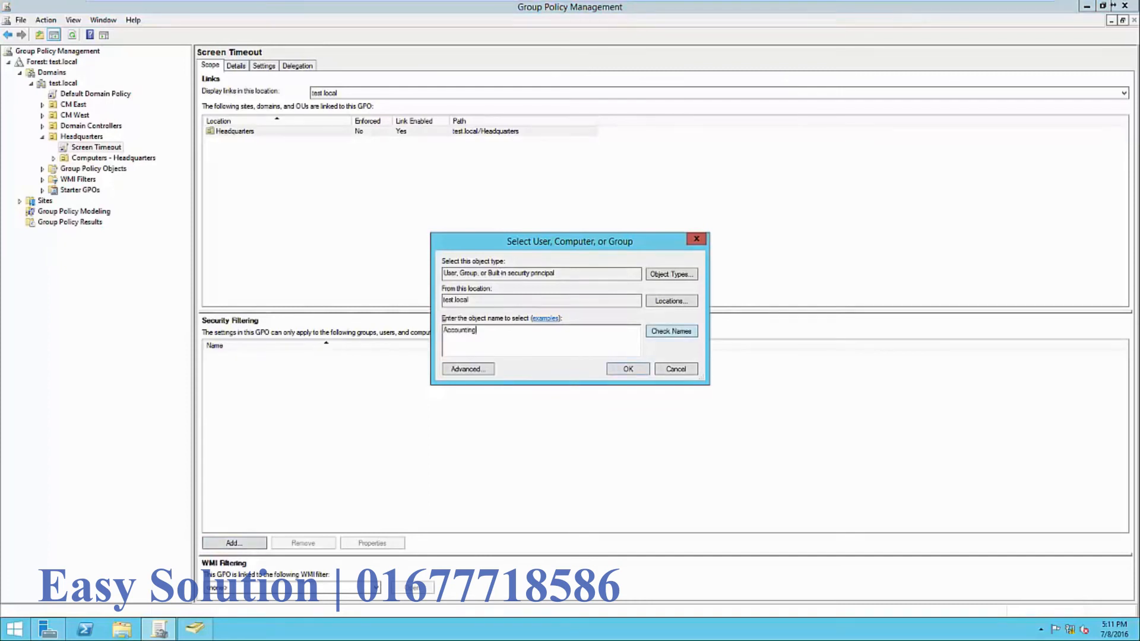
{"action": "left_click", "coordinate": [672, 331]}
{"action": "key", "text": "Return"}
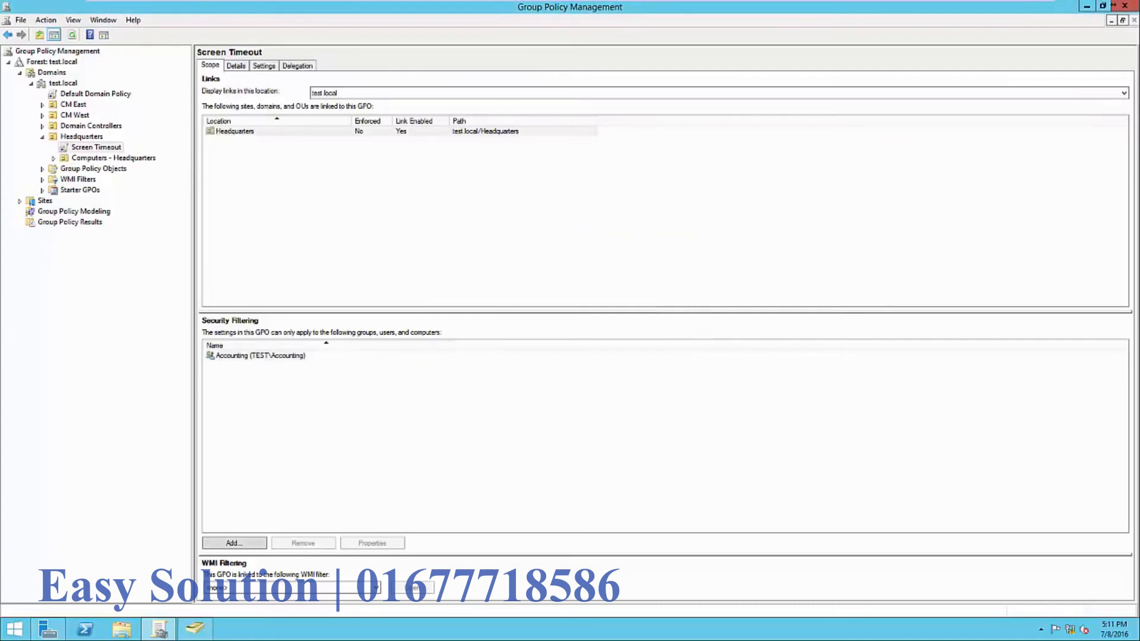
{"action": "left_click", "coordinate": [260, 355]}
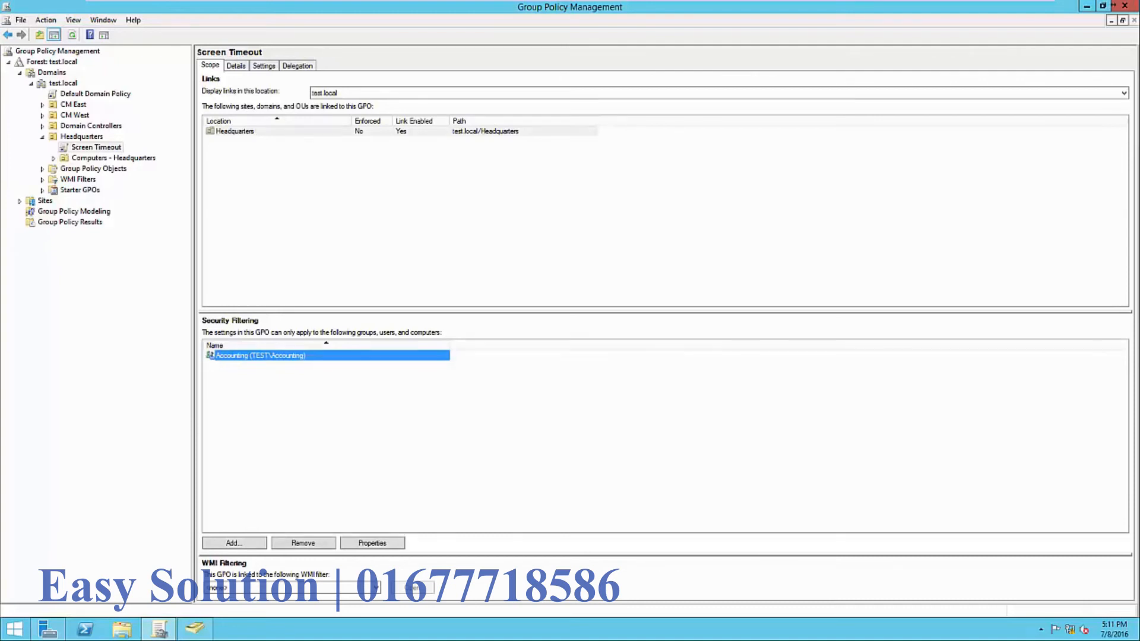
{"action": "left_click", "coordinate": [332, 416]}
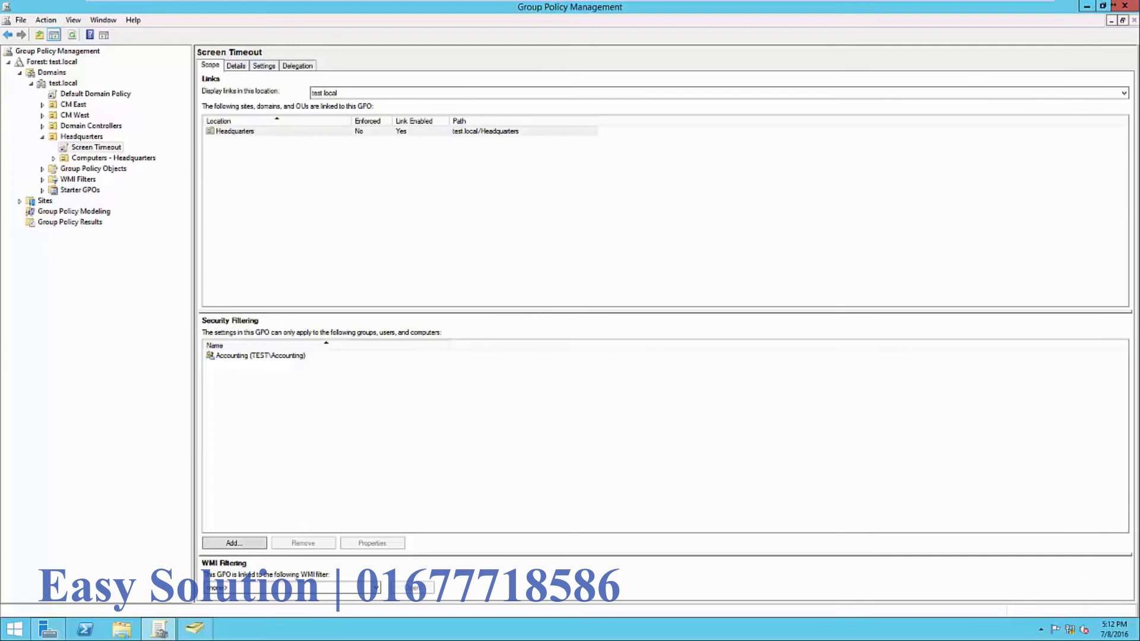
{"action": "left_click", "coordinate": [96, 147]}
{"action": "right_click", "coordinate": [107, 147]}
{"action": "left_click", "coordinate": [124, 154]}
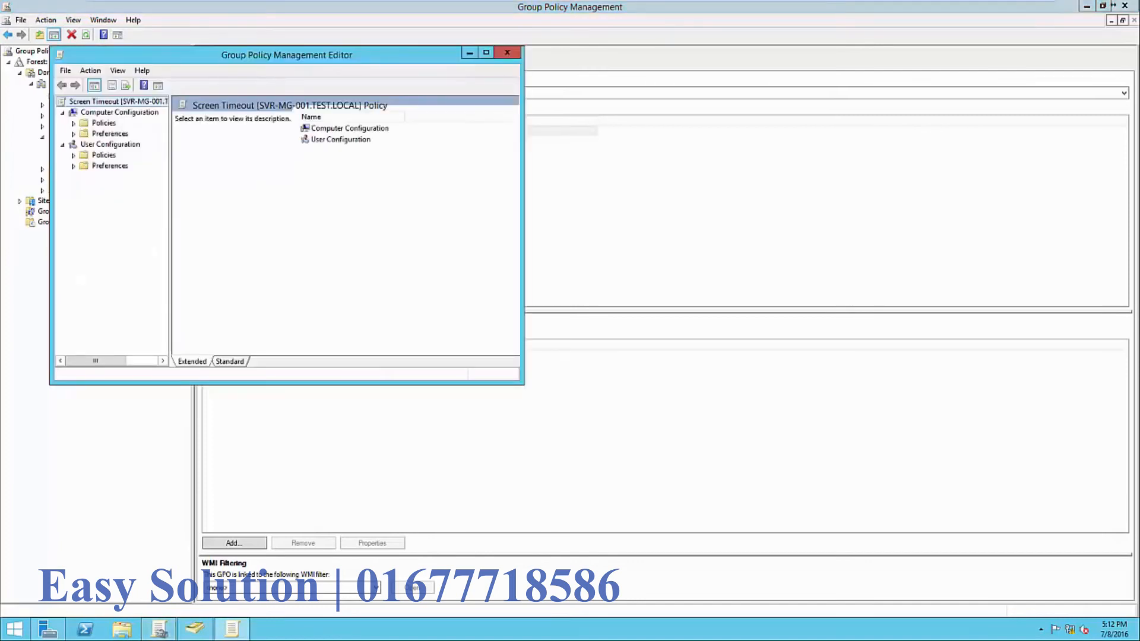
{"action": "left_click", "coordinate": [74, 124]}
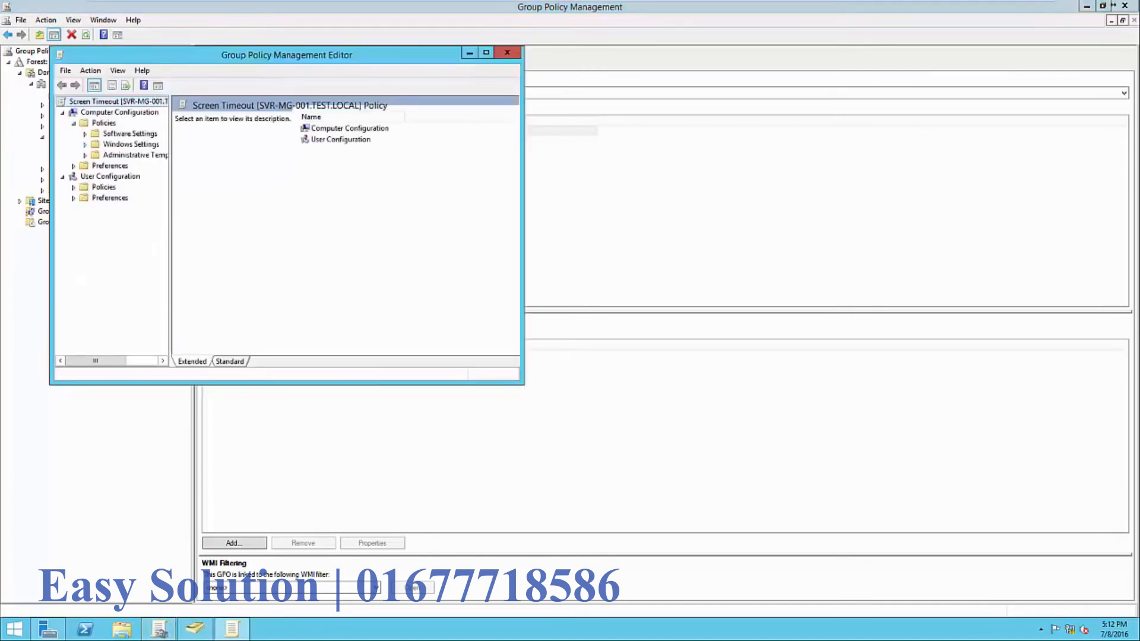
{"action": "left_click", "coordinate": [85, 145]}
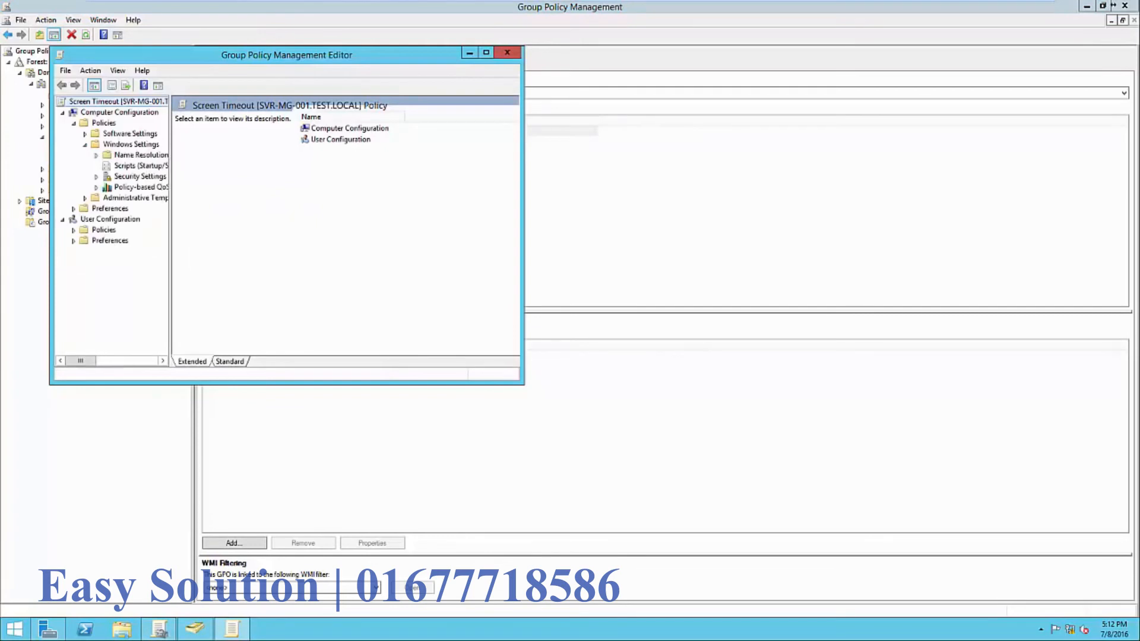
{"action": "left_click", "coordinate": [140, 166]}
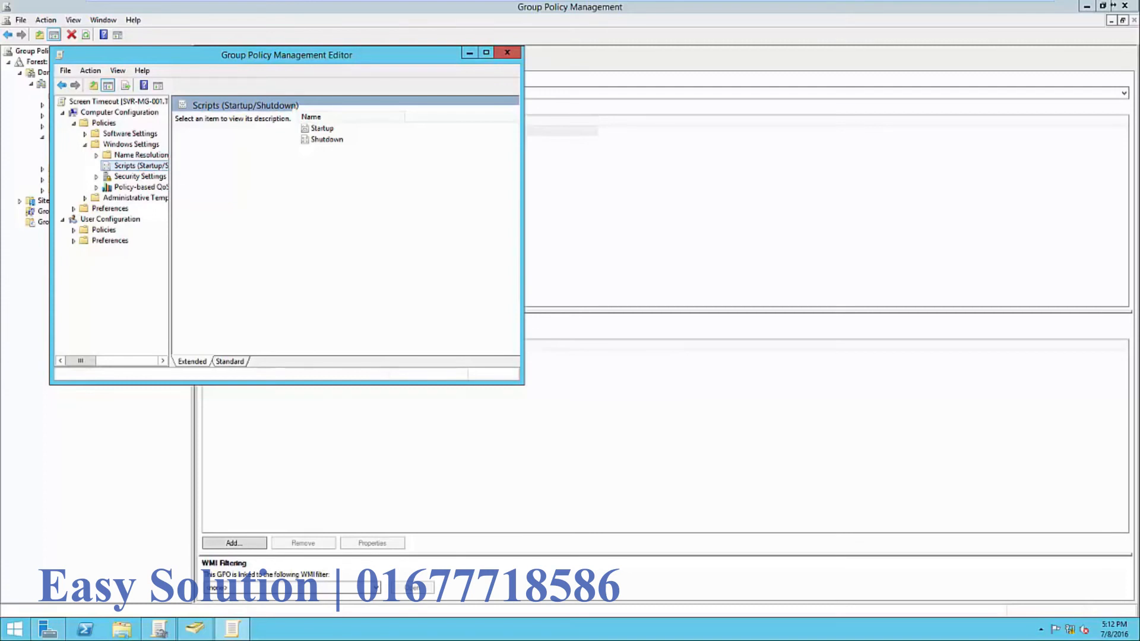
{"action": "left_click", "coordinate": [507, 52]}
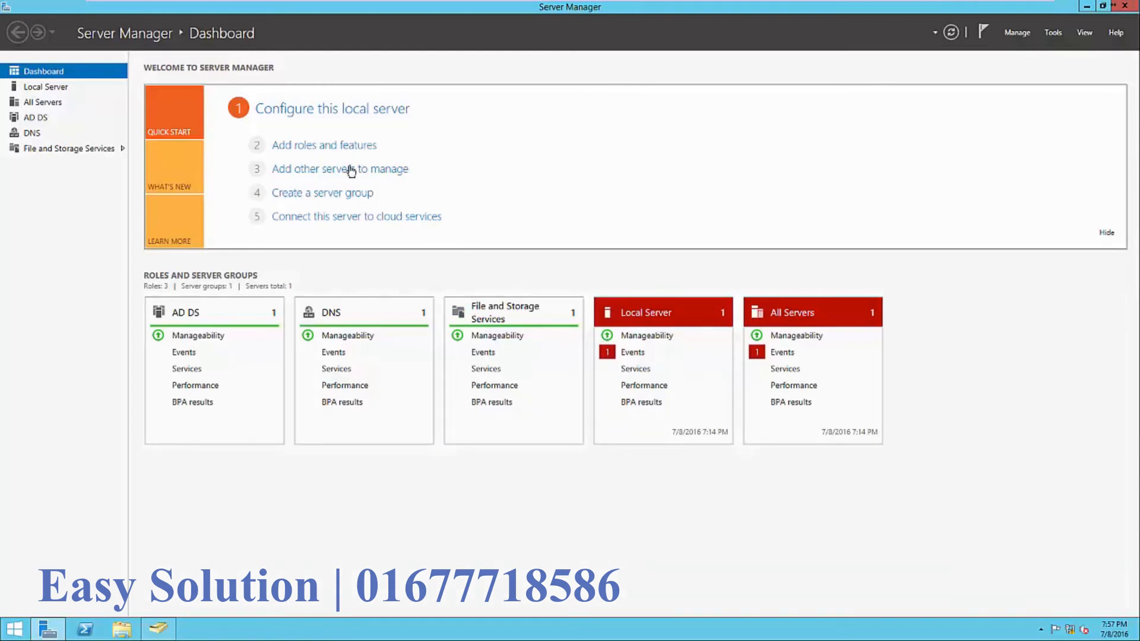
- In Add Roles and Features, select Print and Document Services with its management tools
{"action": "left_click", "coordinate": [323, 149]}
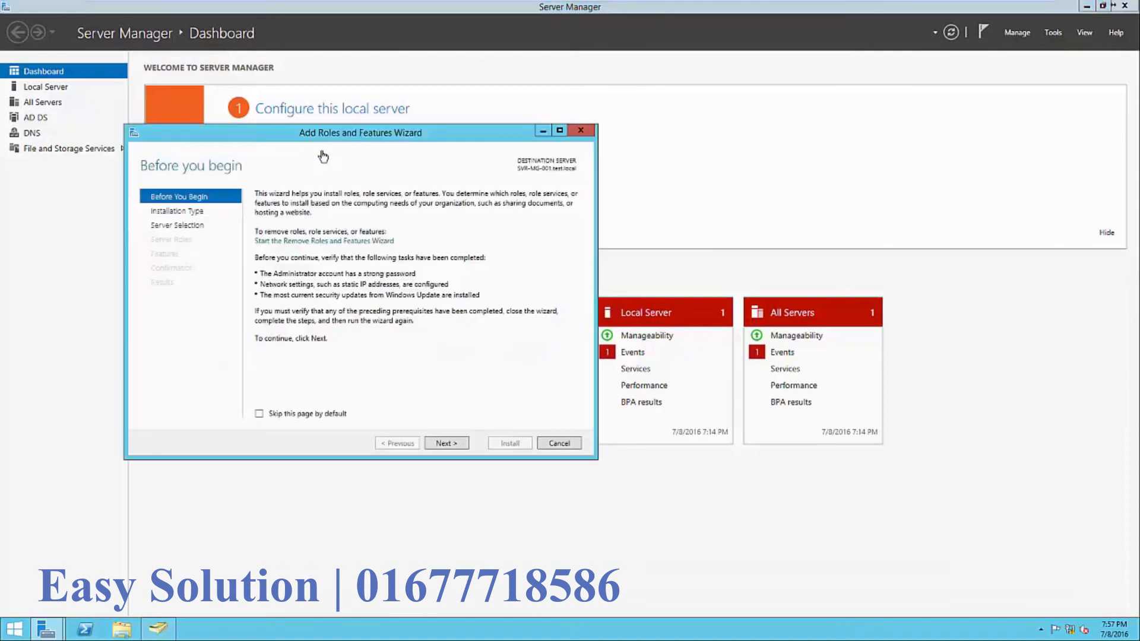
{"action": "left_click", "coordinate": [448, 443]}
{"action": "left_click", "coordinate": [447, 444]}
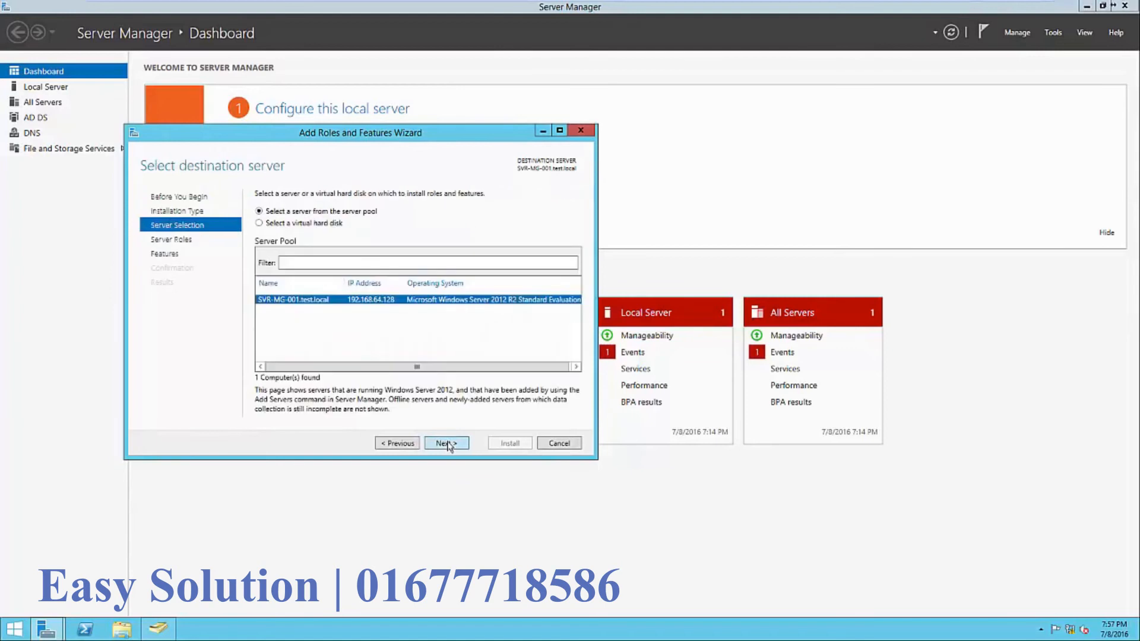
{"action": "left_click", "coordinate": [447, 444]}
{"action": "left_click_drag", "start_coordinate": [443, 359], "coordinate": [443, 409]}
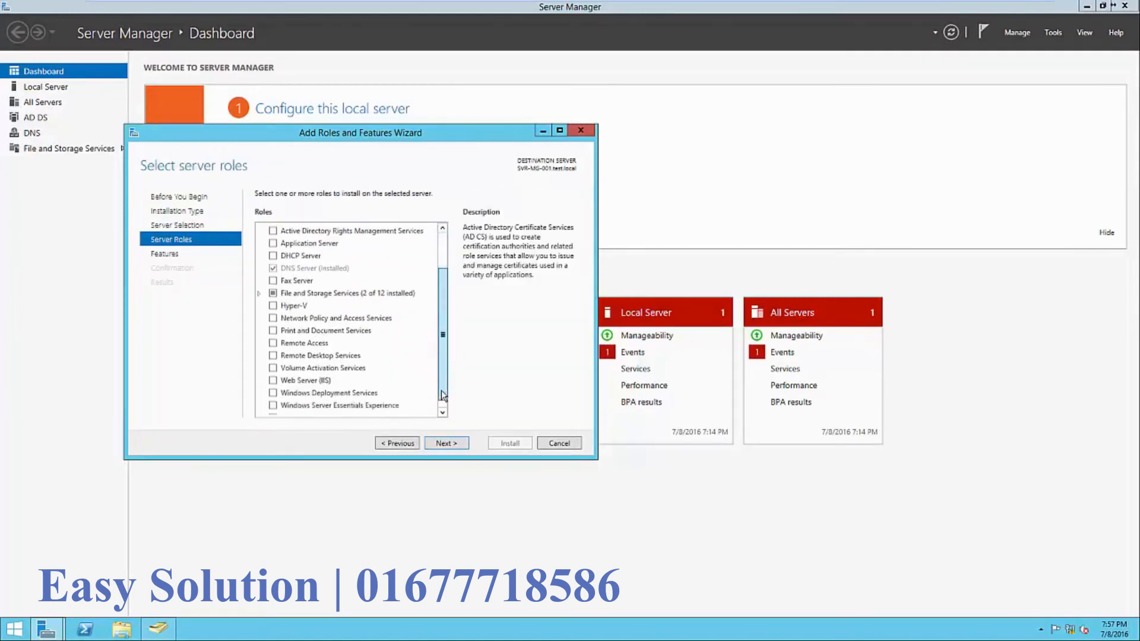
{"action": "left_click", "coordinate": [274, 332]}
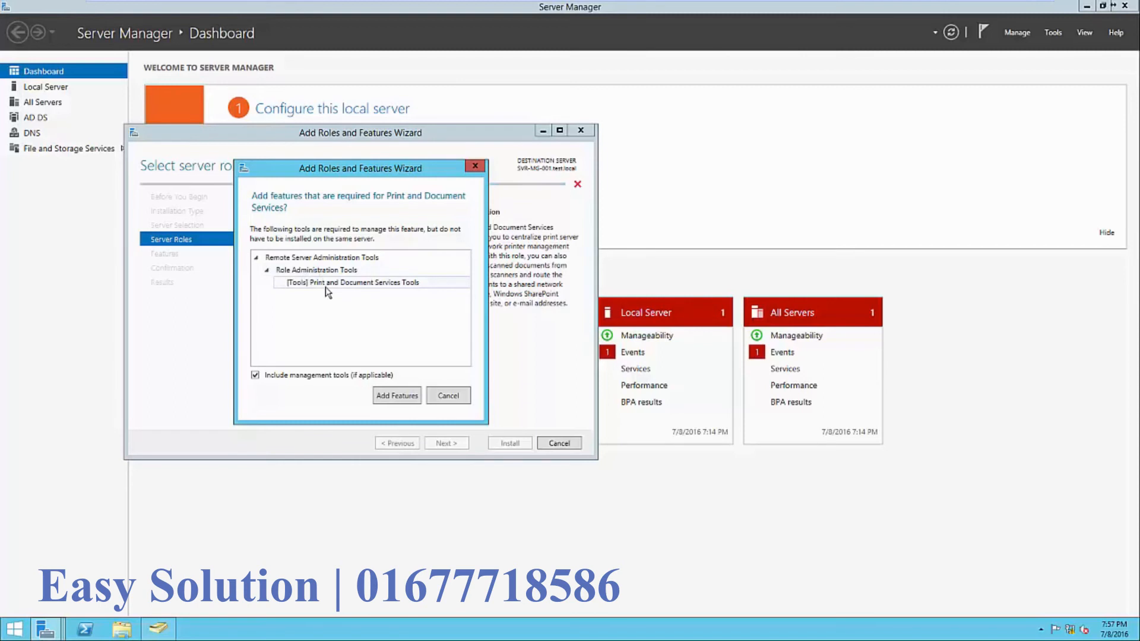
{"action": "left_click", "coordinate": [397, 396]}
{"action": "left_click", "coordinate": [464, 444]}
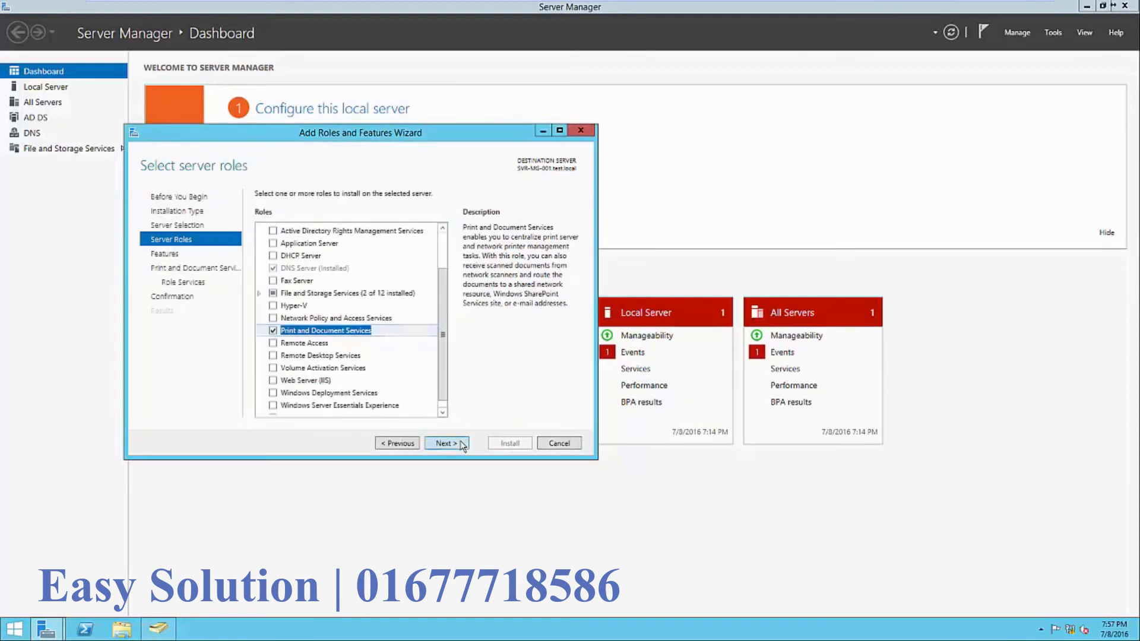
{"action": "left_click", "coordinate": [464, 444]}
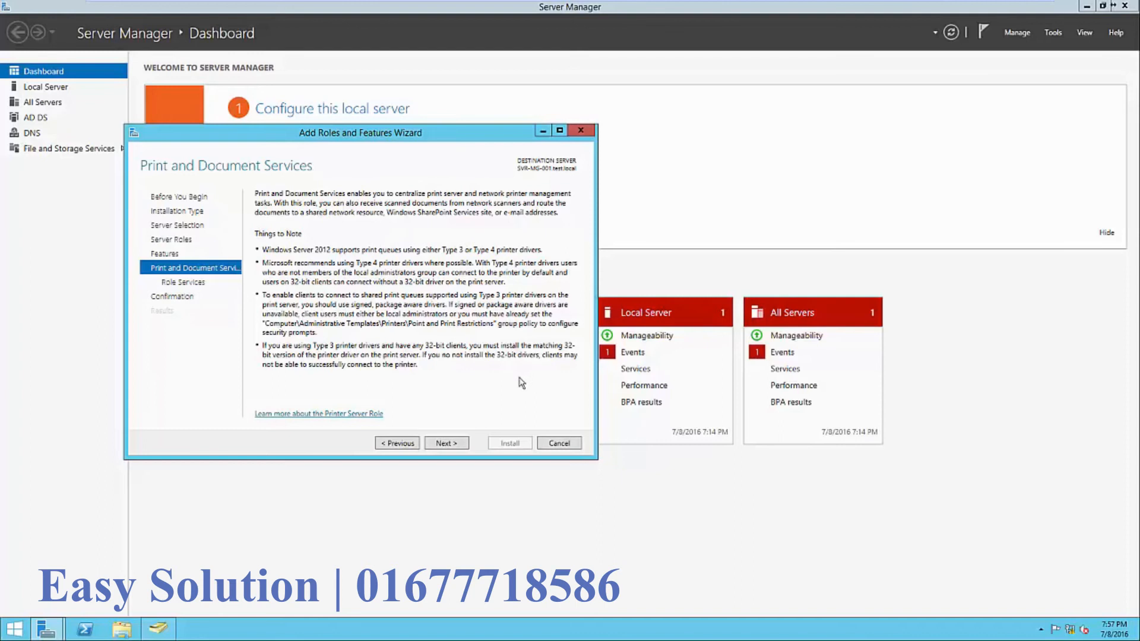
- Keep Print Server as the role service, install it, and close the wizard
{"action": "left_click", "coordinate": [463, 446]}
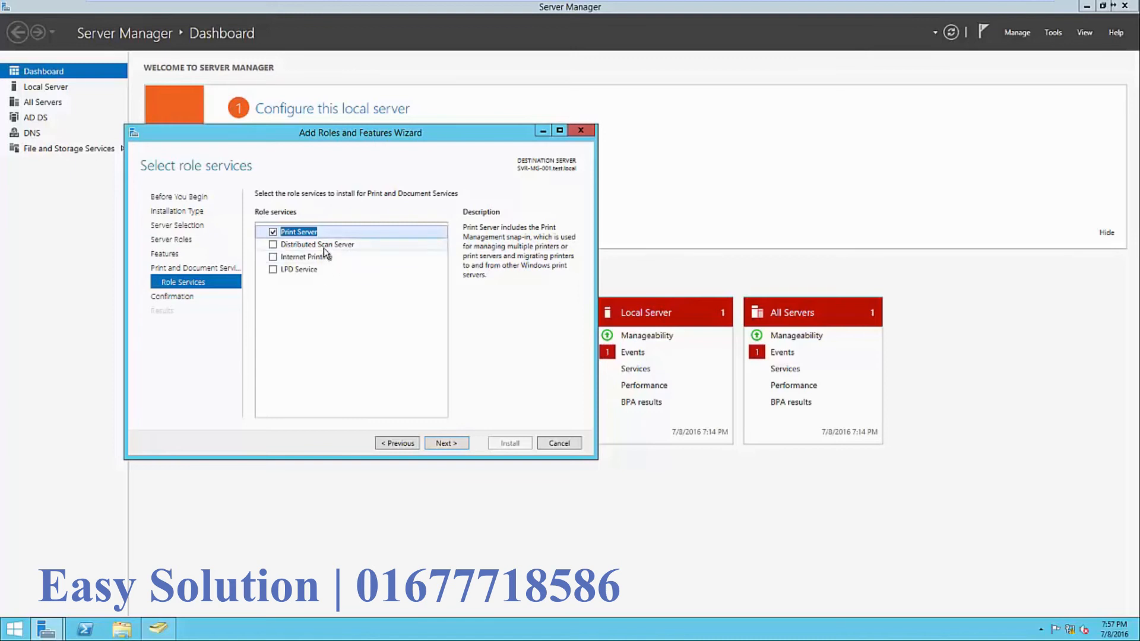
{"action": "left_click", "coordinate": [334, 258]}
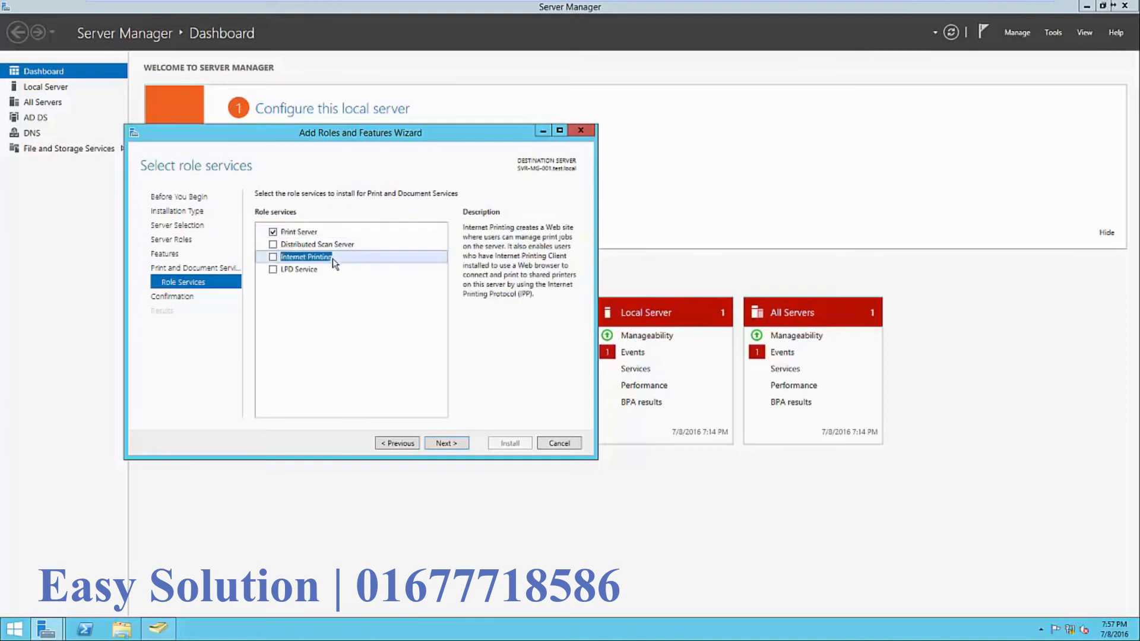
{"action": "left_click", "coordinate": [329, 271]}
{"action": "left_click", "coordinate": [301, 232]}
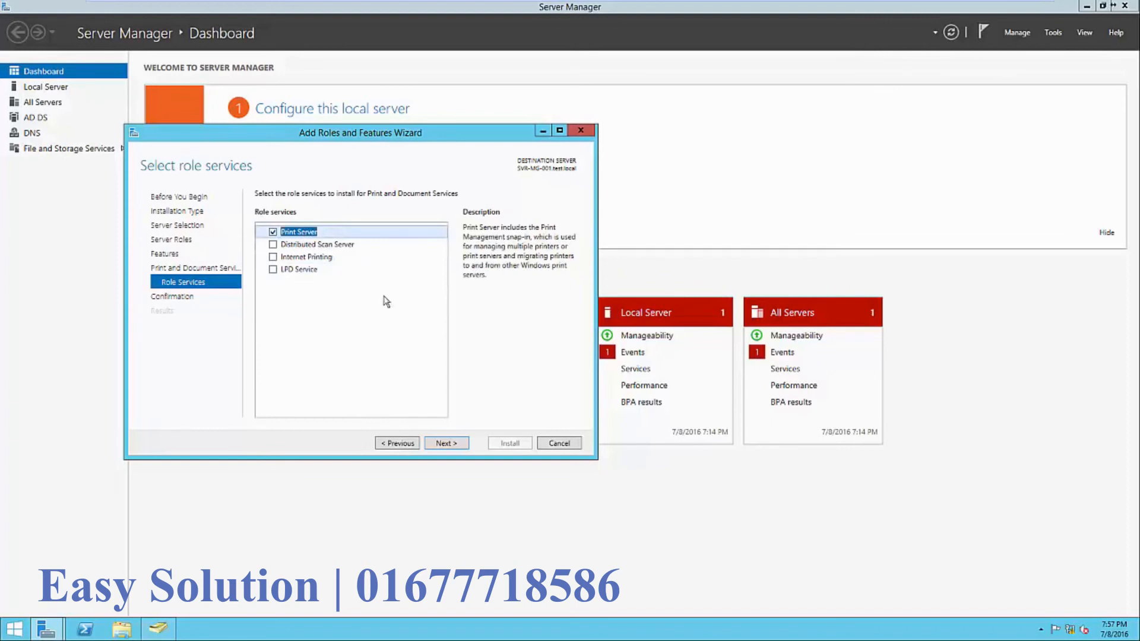
{"action": "left_click", "coordinate": [448, 442]}
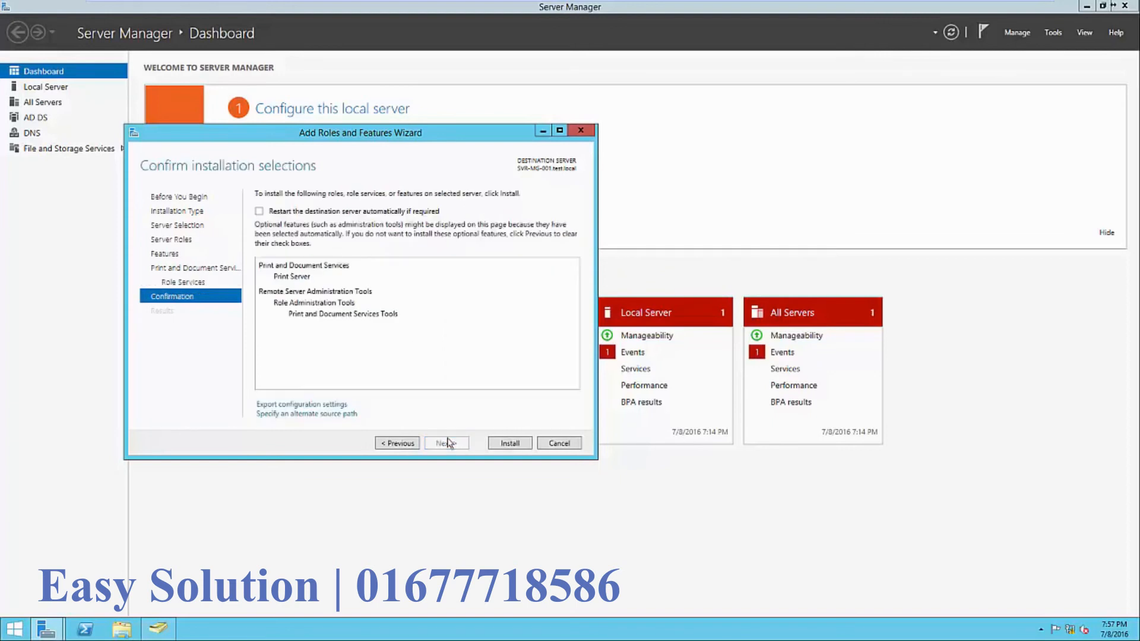
{"action": "left_click", "coordinate": [504, 450]}
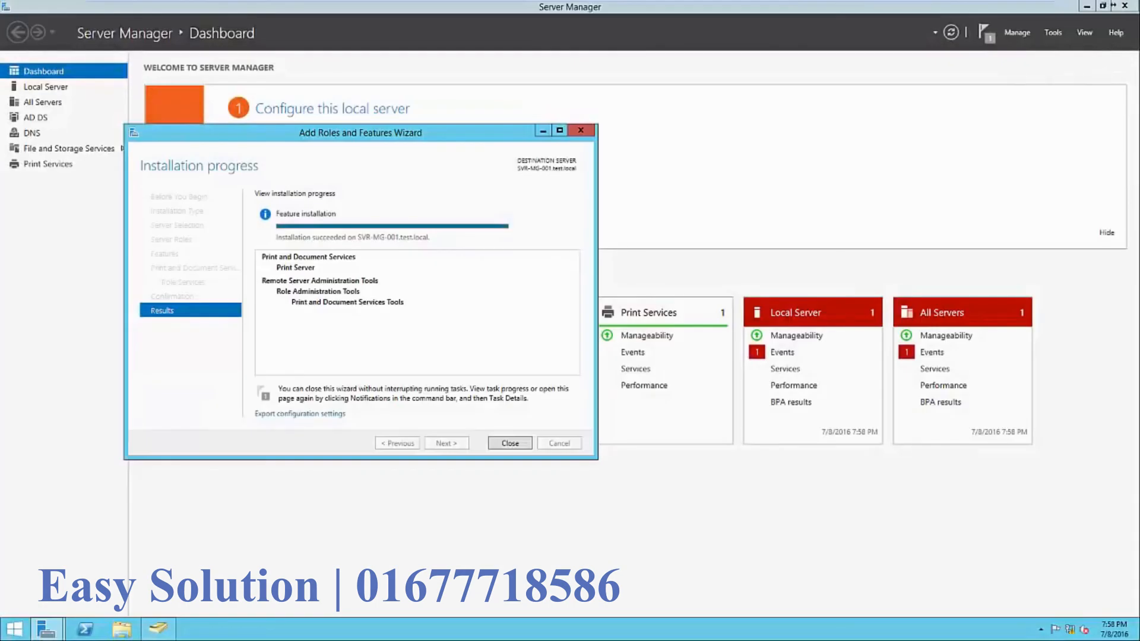
{"action": "left_click", "coordinate": [967, 435]}
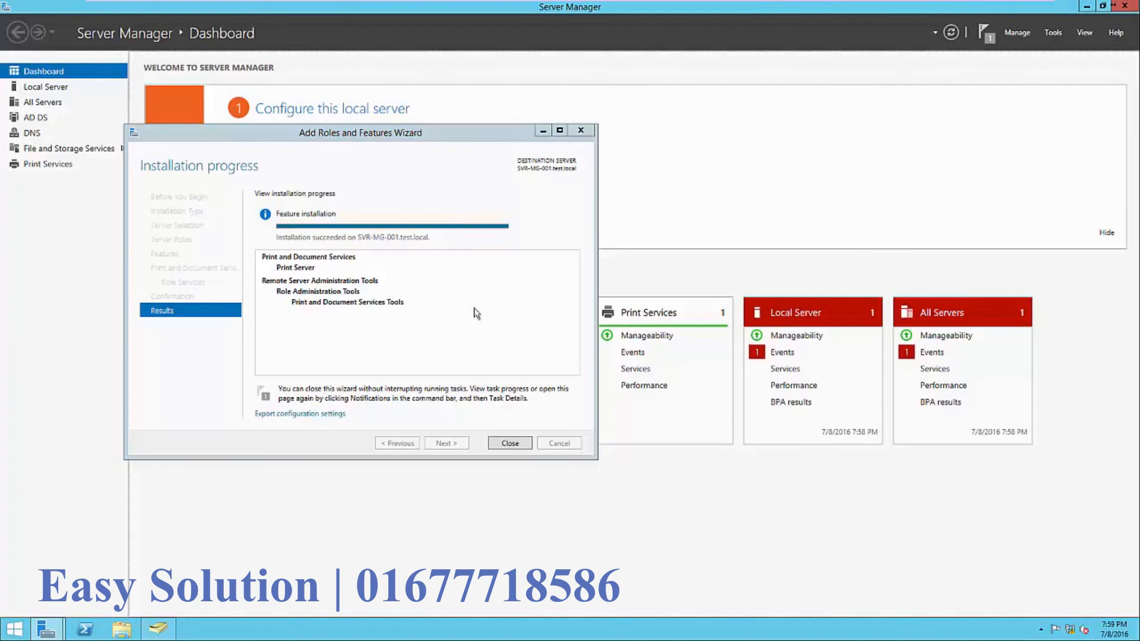
{"action": "left_click", "coordinate": [514, 442]}
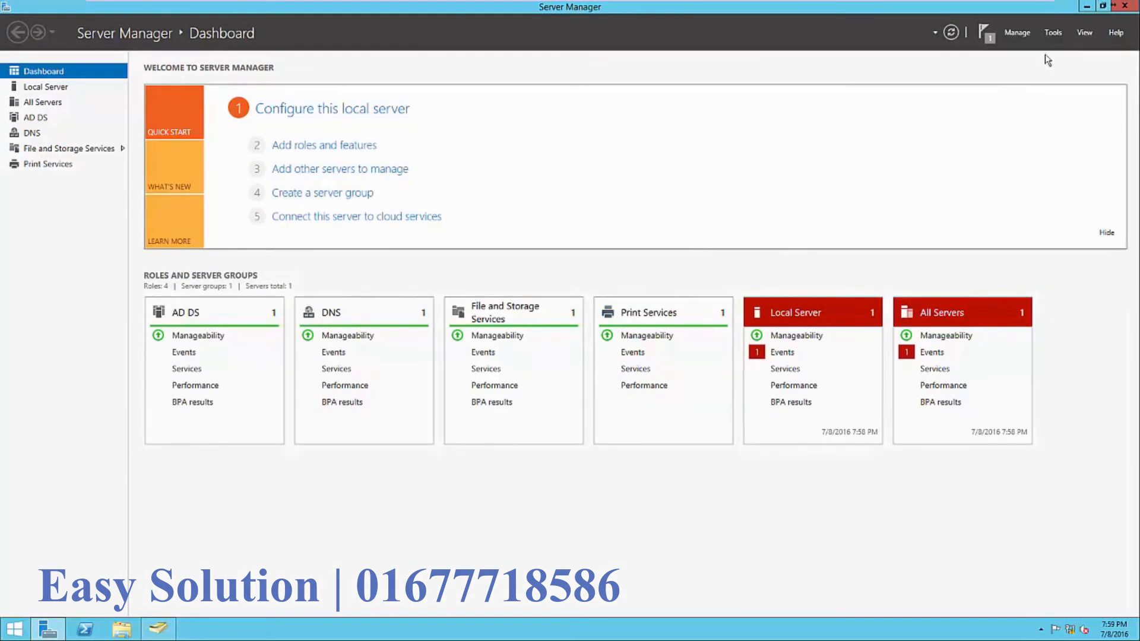
- Launch Print Management from Server Manager's Tools menu and move its window right
{"action": "left_click", "coordinate": [1054, 34]}
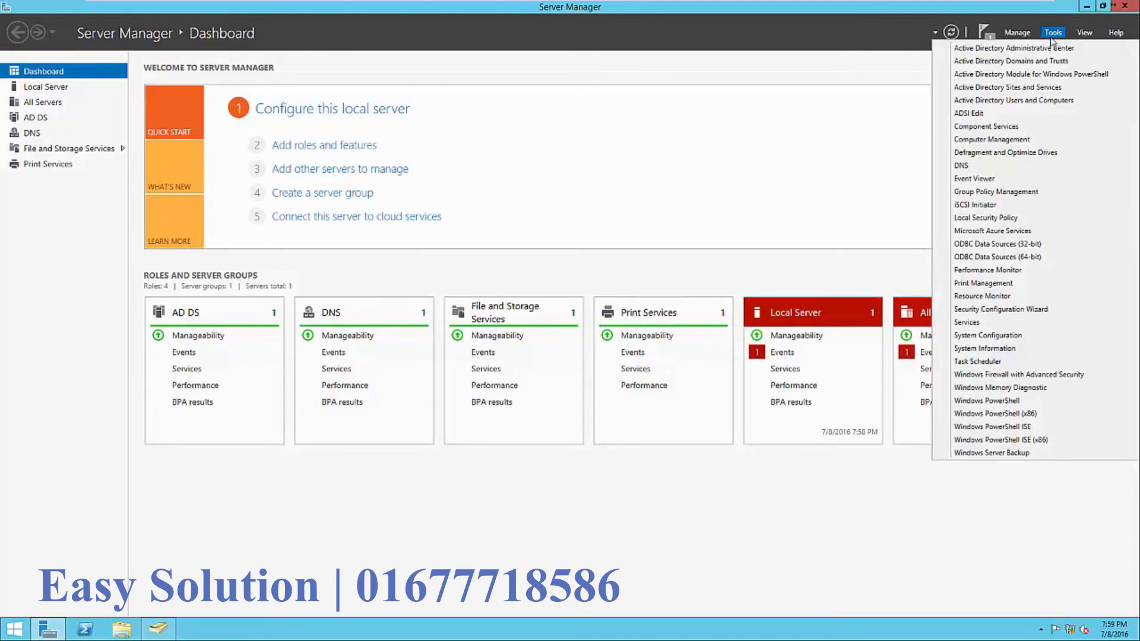
{"action": "left_click", "coordinate": [1014, 283]}
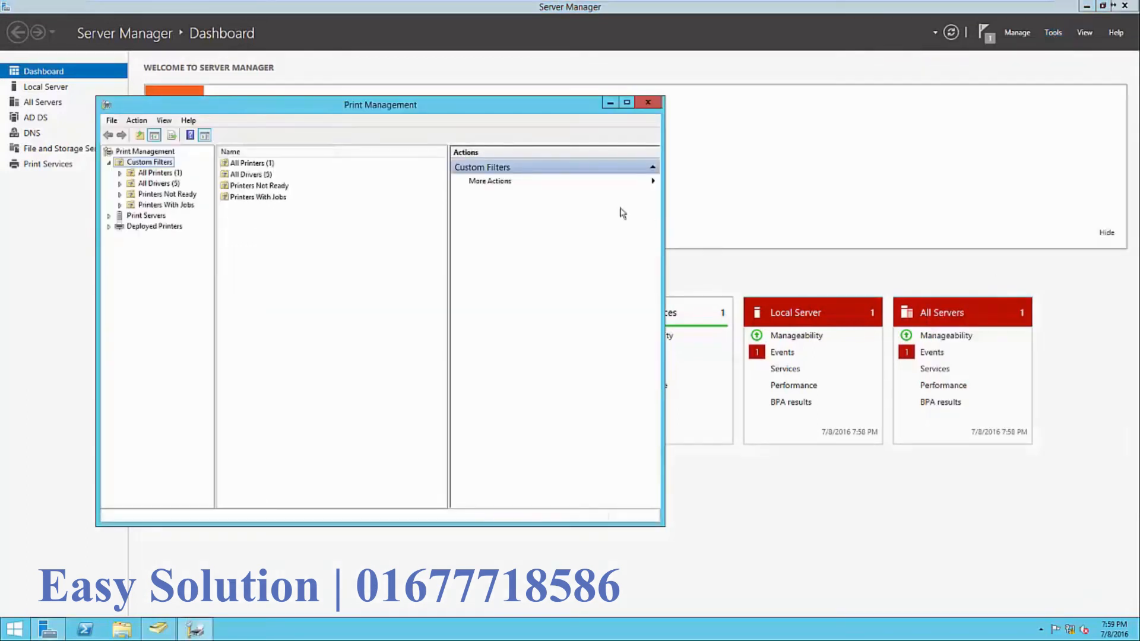
{"action": "left_click_drag", "start_coordinate": [390, 110], "coordinate": [669, 117]}
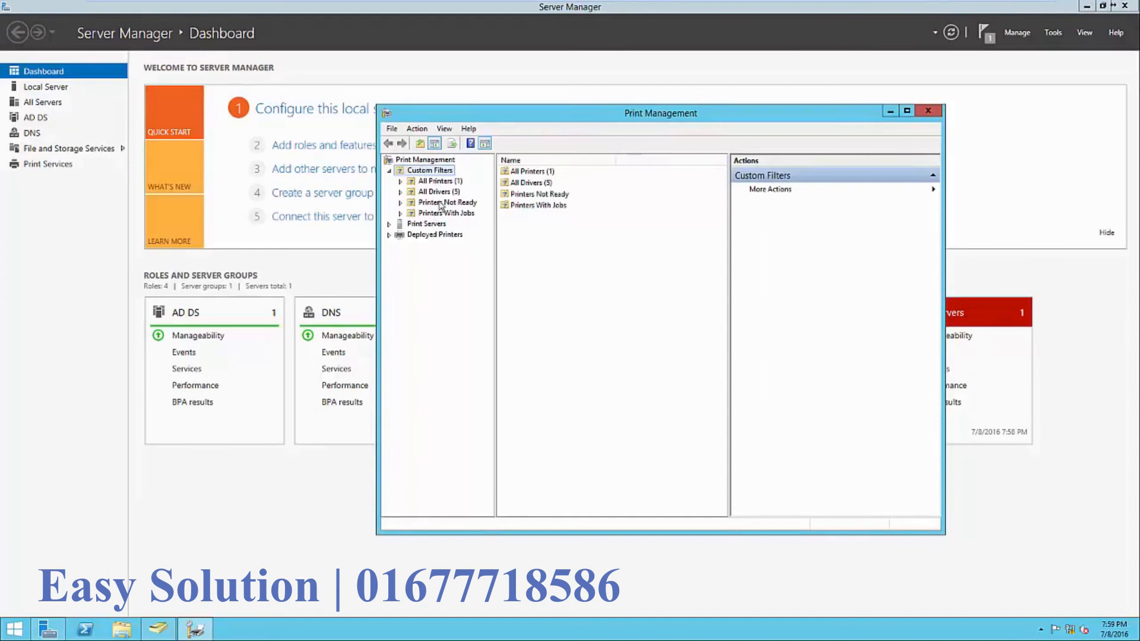
- Browse All Printers and All Drivers, then show SVR-MG-001's printer list with Microsoft XPS Document Writer
{"action": "double_click", "coordinate": [528, 173]}
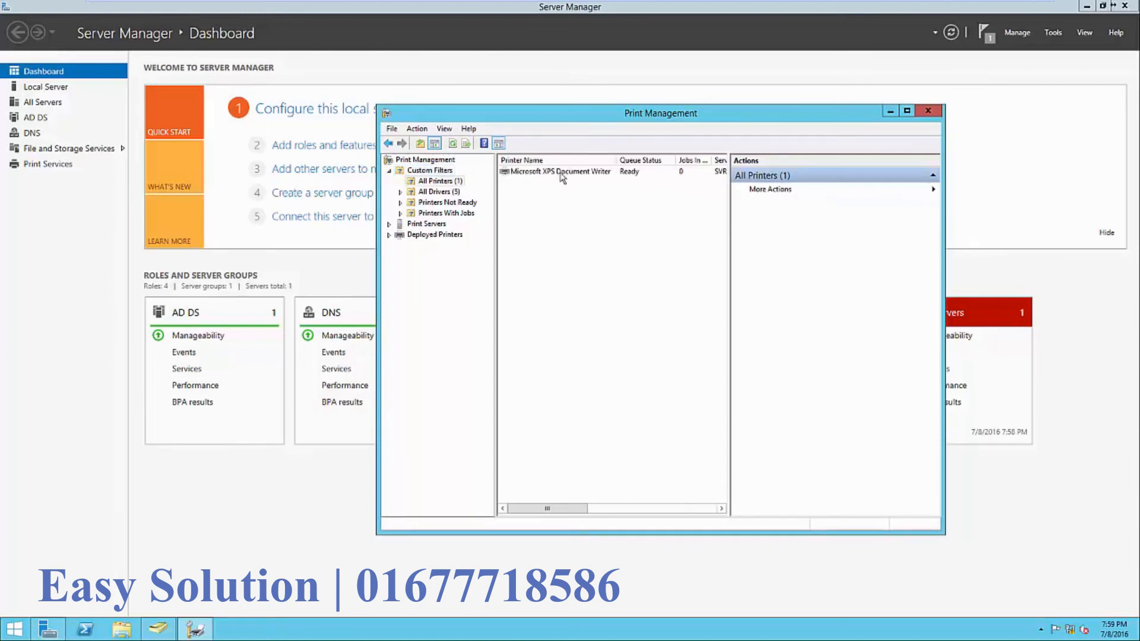
{"action": "left_click", "coordinate": [456, 190]}
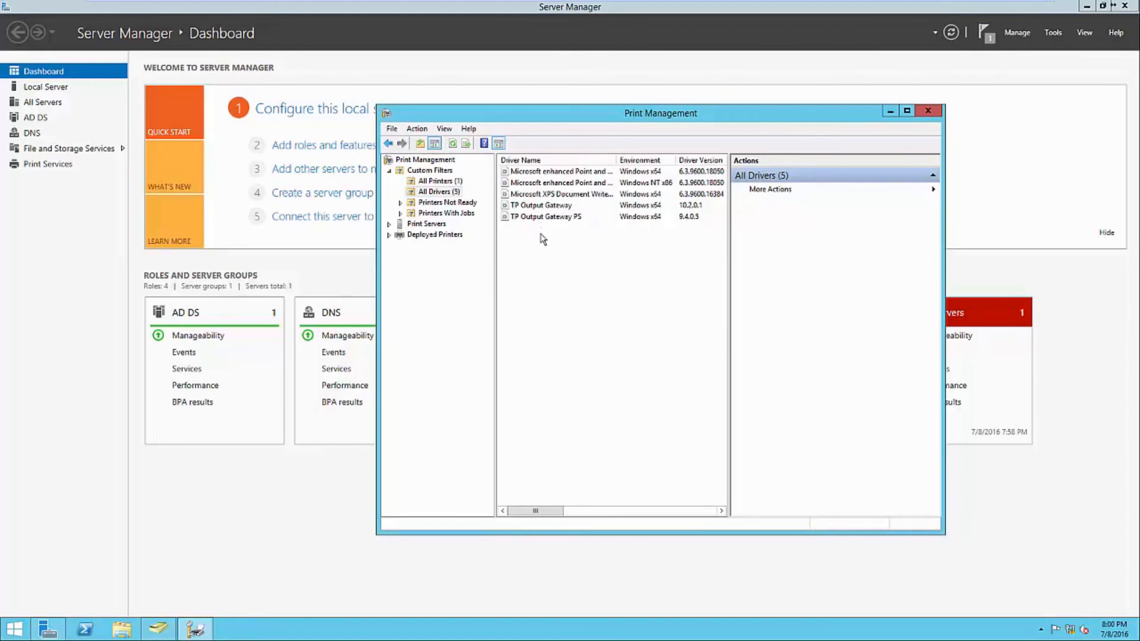
{"action": "left_click", "coordinate": [426, 224]}
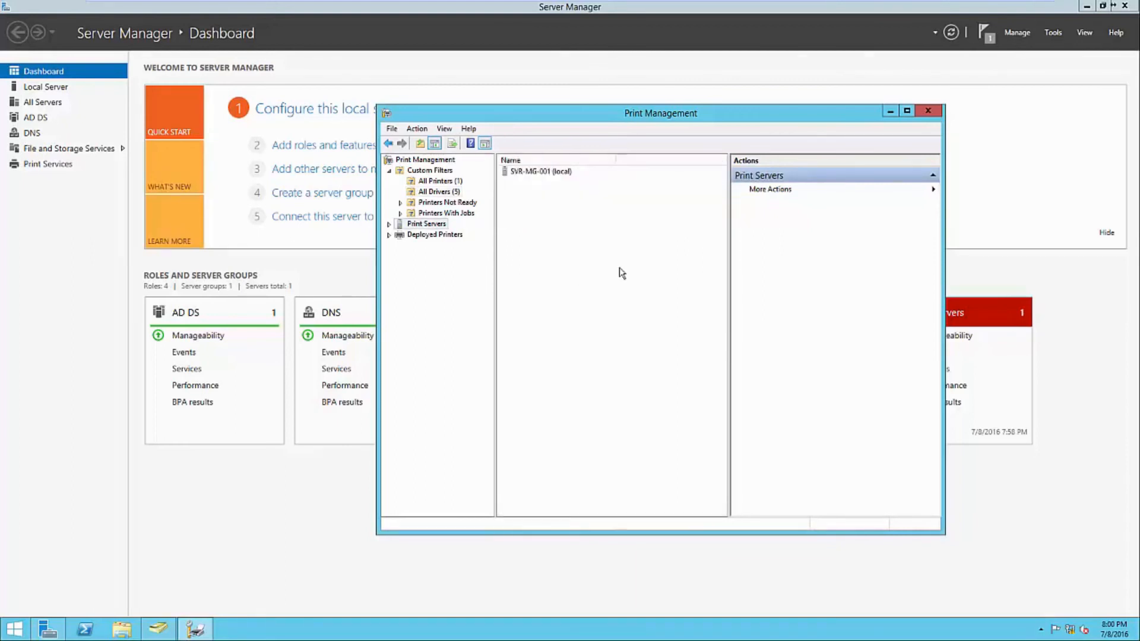
{"action": "left_click", "coordinate": [389, 225]}
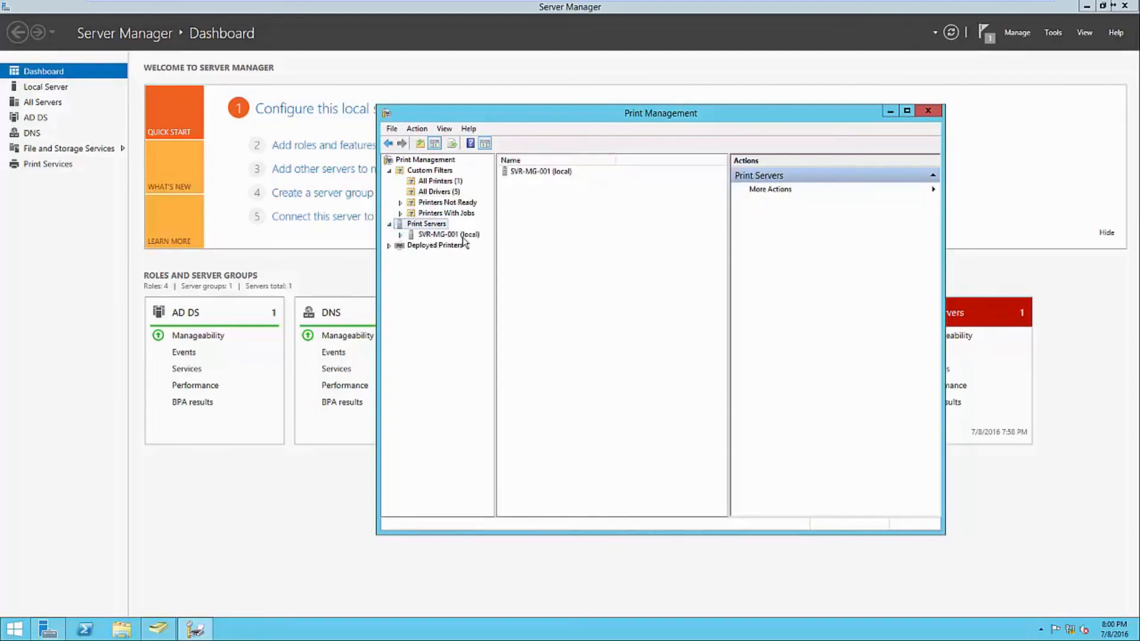
{"action": "left_click", "coordinate": [401, 236]}
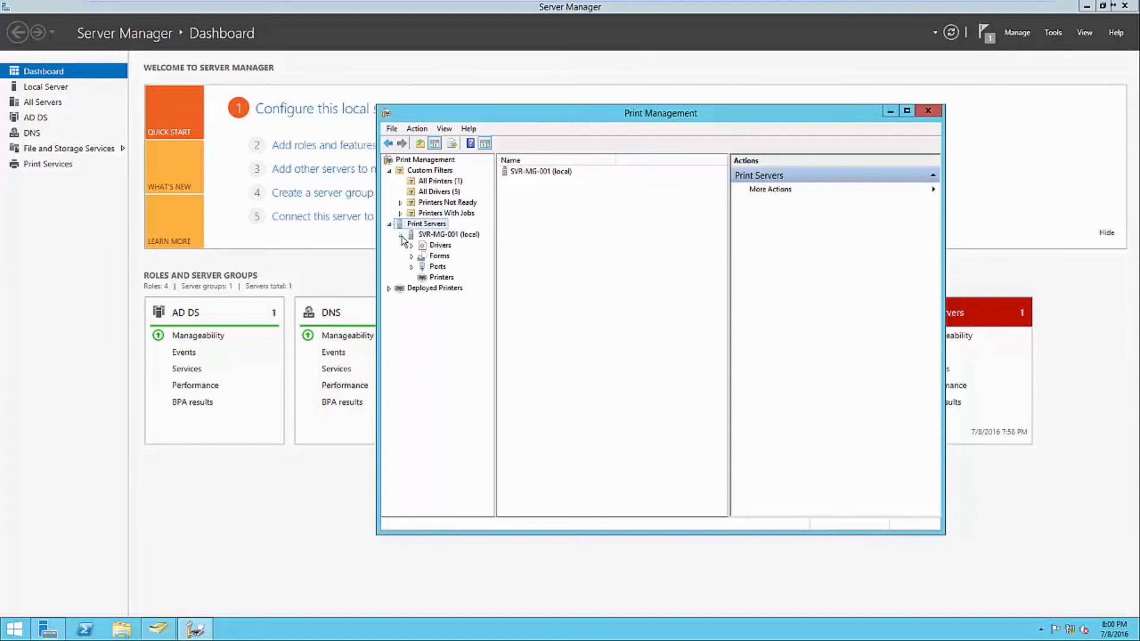
{"action": "left_click", "coordinate": [429, 279]}
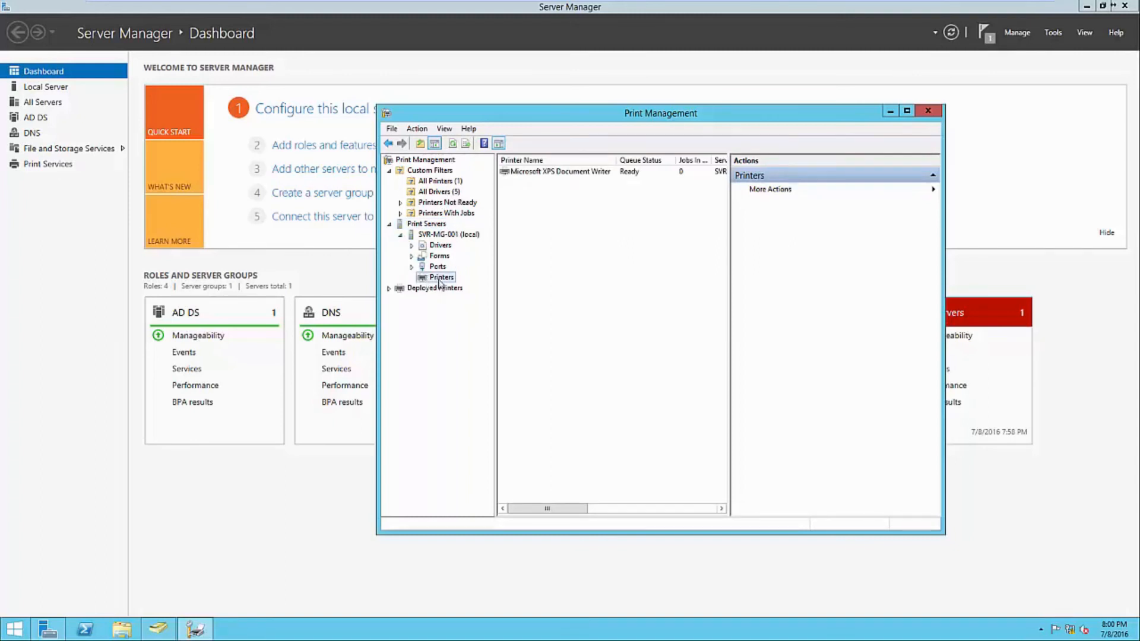
{"action": "left_click", "coordinate": [554, 273]}
- Start adding a TCP/IP printer from the printer list and enter host address 192.168.1.60
{"action": "right_click", "coordinate": [553, 273]}
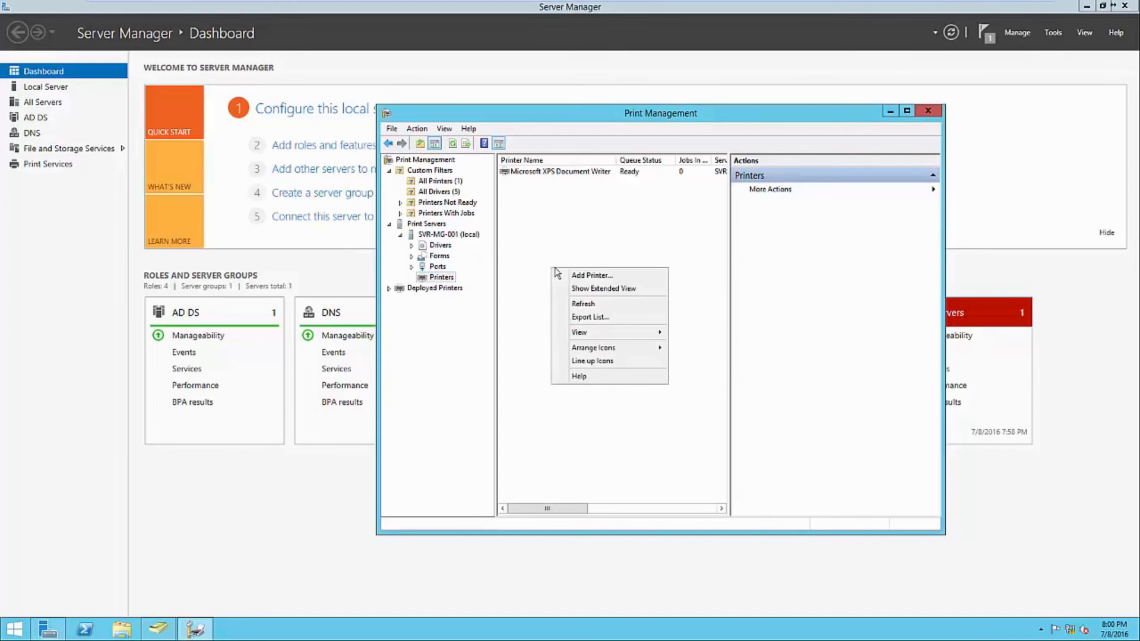
{"action": "left_click", "coordinate": [582, 277]}
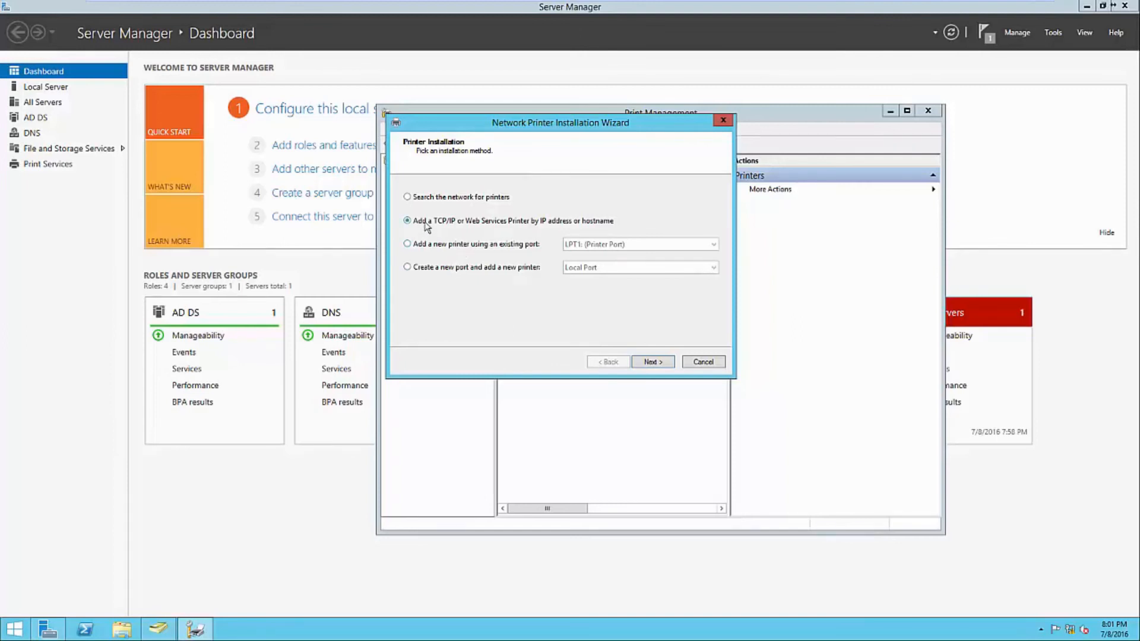
{"action": "left_click", "coordinate": [647, 362]}
{"action": "left_click", "coordinate": [544, 220]}
{"action": "type", "text": "192.168.1.60"}
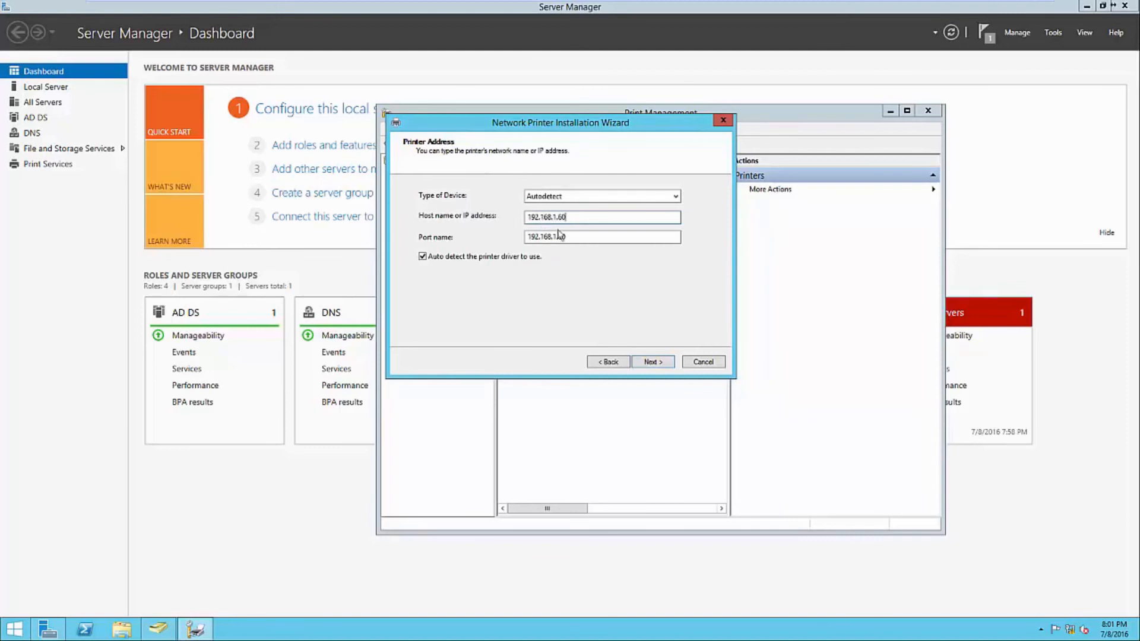
- Set the share name to 'Brother MFC-9130CW' and the location to 'Headquarters - Front Office'
{"action": "left_click", "coordinate": [651, 364]}
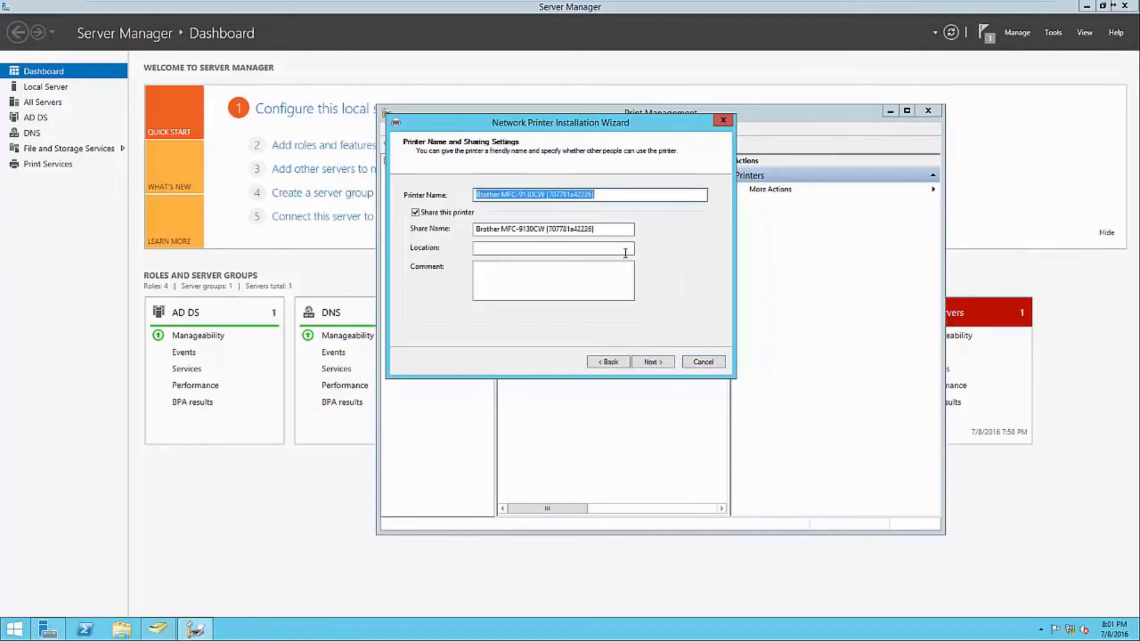
{"action": "left_click", "coordinate": [601, 195]}
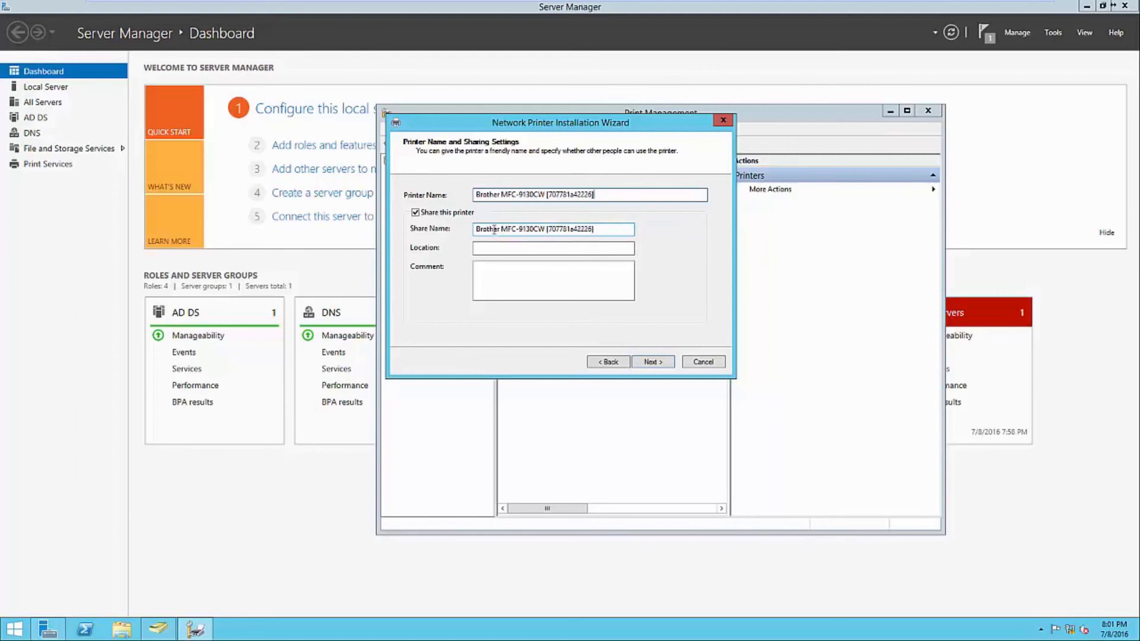
{"action": "left_click", "coordinate": [548, 230]}
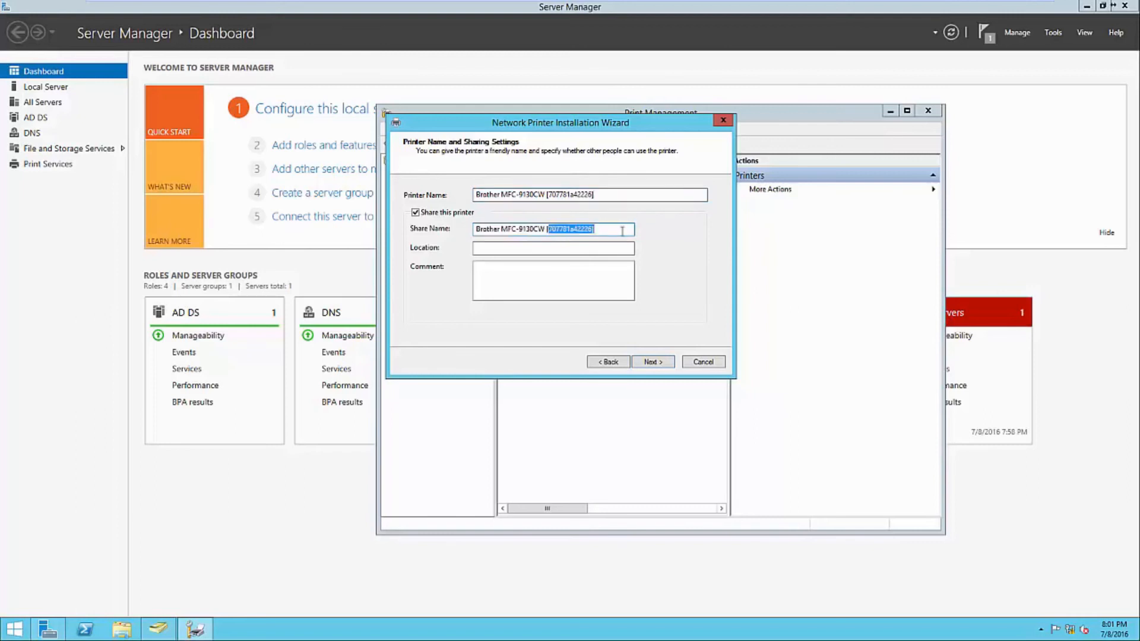
{"action": "key", "text": "BackSpace"}
{"action": "left_click", "coordinate": [550, 244]}
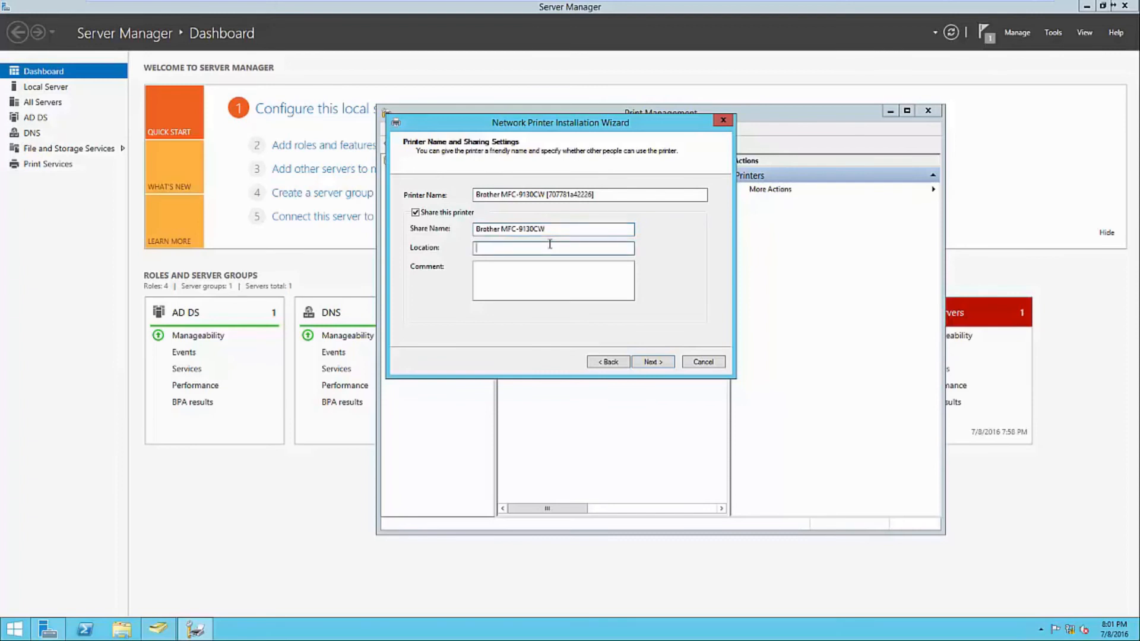
{"action": "type", "text": "Headquarters - Fr"}
{"action": "type", "text": "ont Office"}
- Continue through the summary and install the printer
{"action": "left_click", "coordinate": [531, 294]}
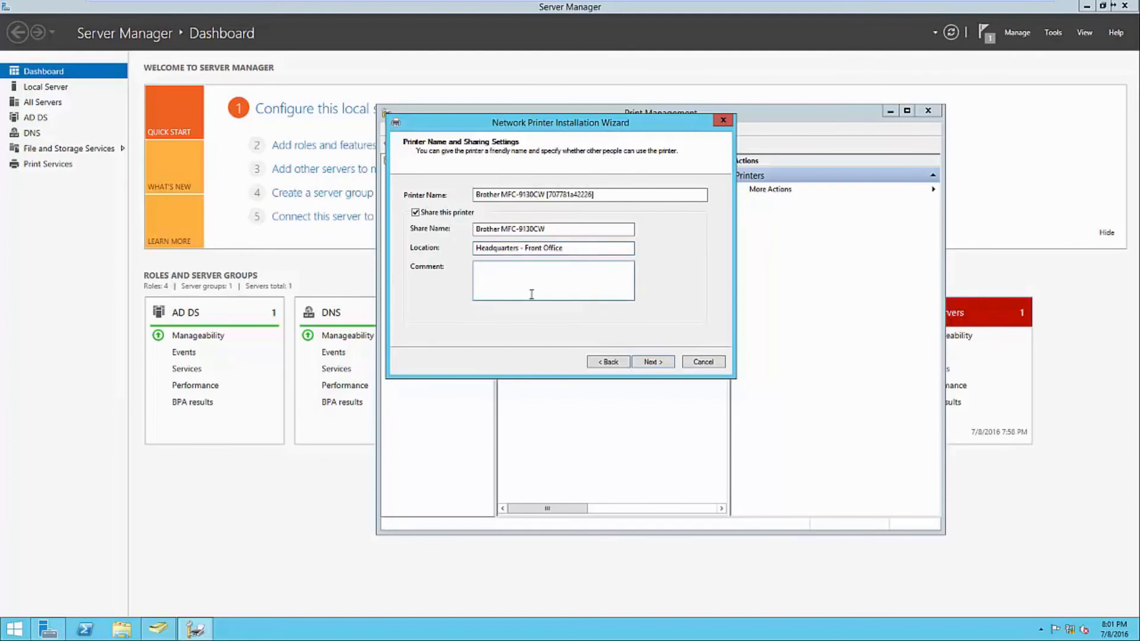
{"action": "left_click", "coordinate": [648, 360]}
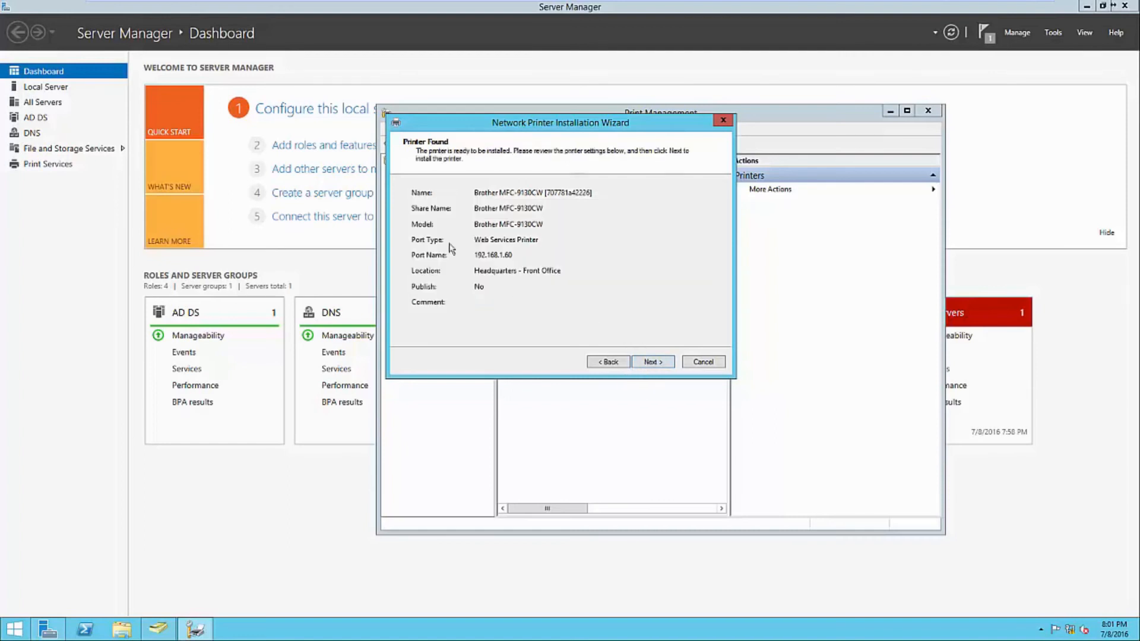
{"action": "left_click", "coordinate": [650, 363]}
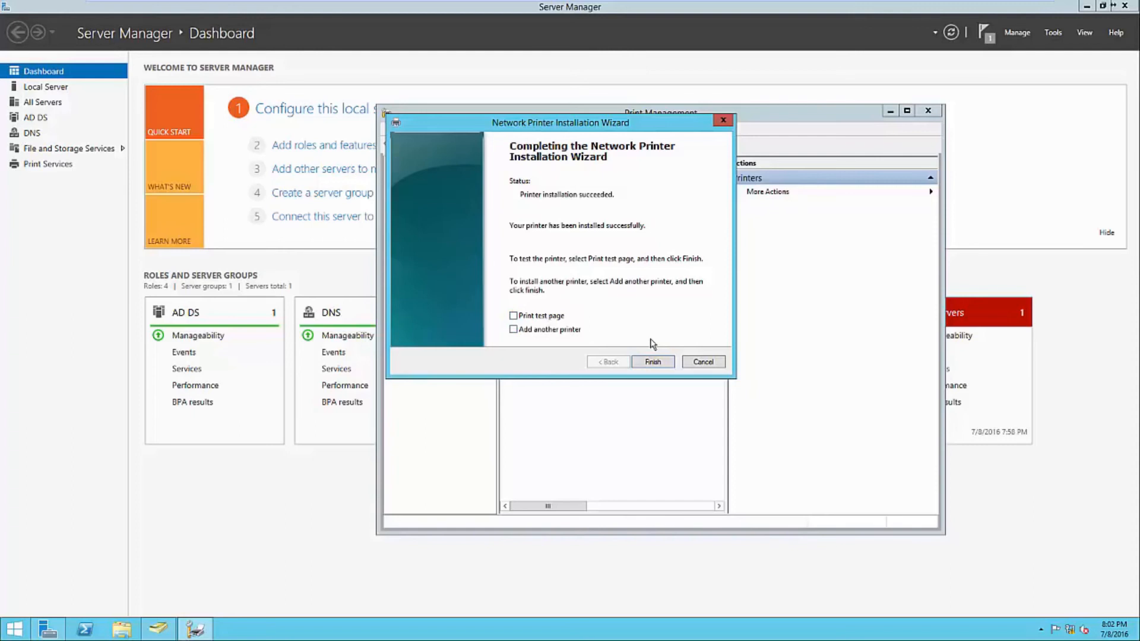
- Finish the wizard and widen the list showing Brother MFC-9130CW beside Microsoft XPS Document Writer
{"action": "left_click", "coordinate": [651, 362]}
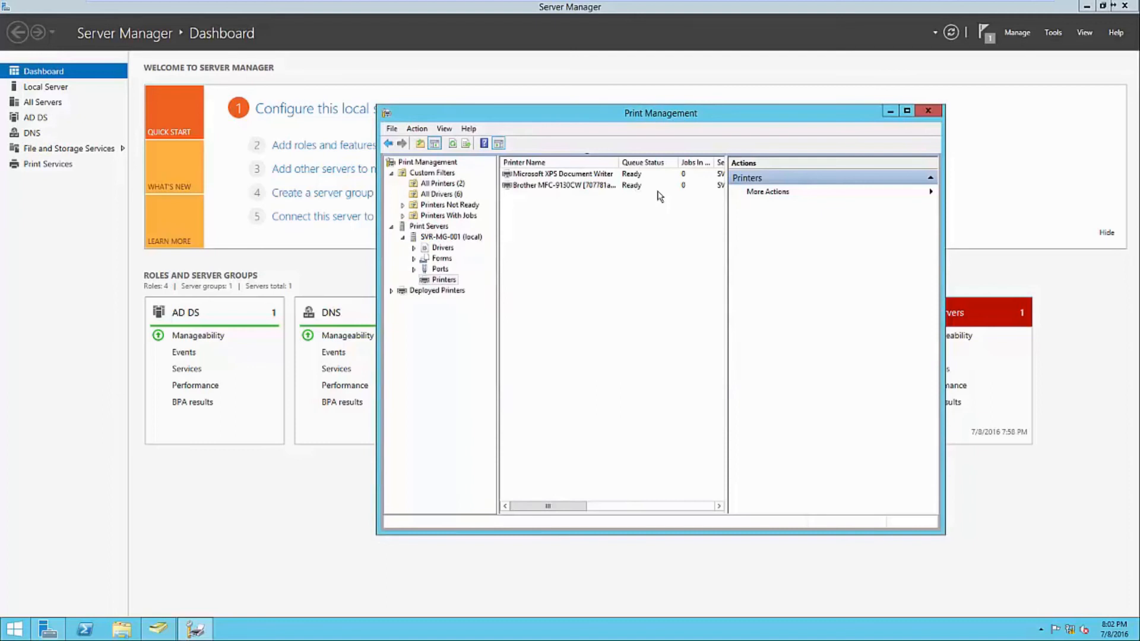
{"action": "left_click_drag", "start_coordinate": [727, 364], "coordinate": [749, 365]}
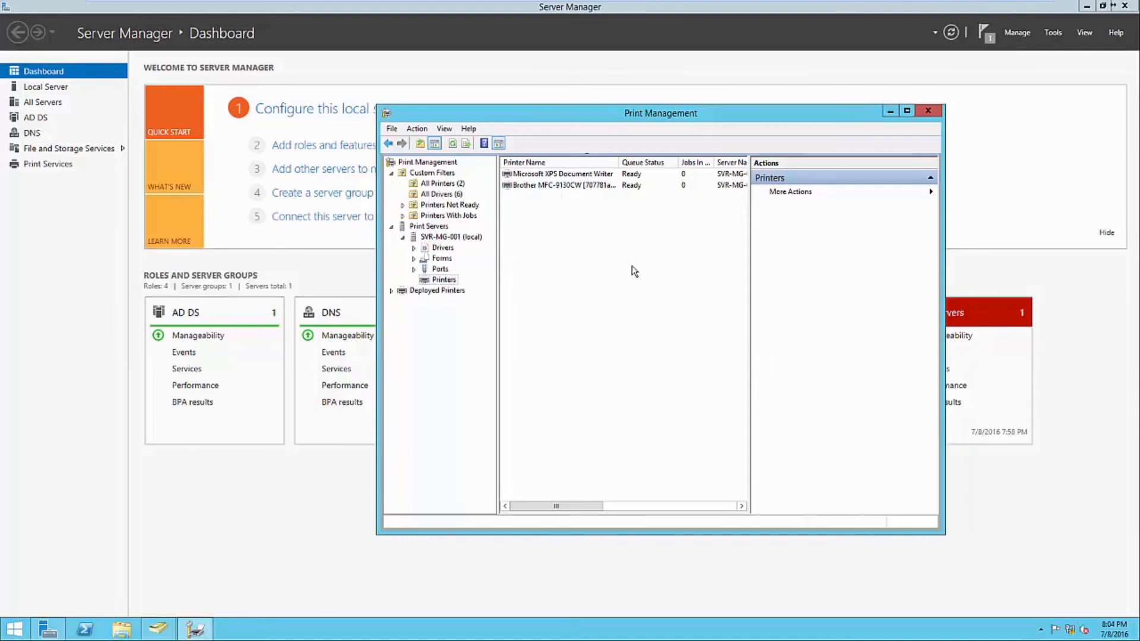
- List the Brother printer in the directory, then open Devices and Printers
{"action": "right_click", "coordinate": [588, 186]}
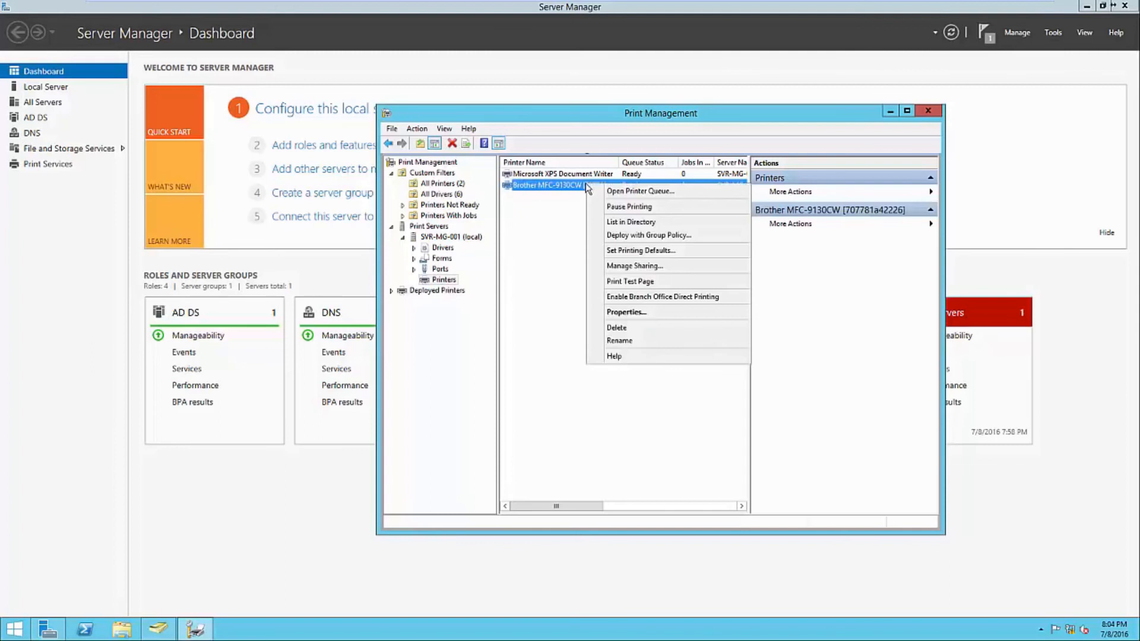
{"action": "left_click", "coordinate": [624, 222]}
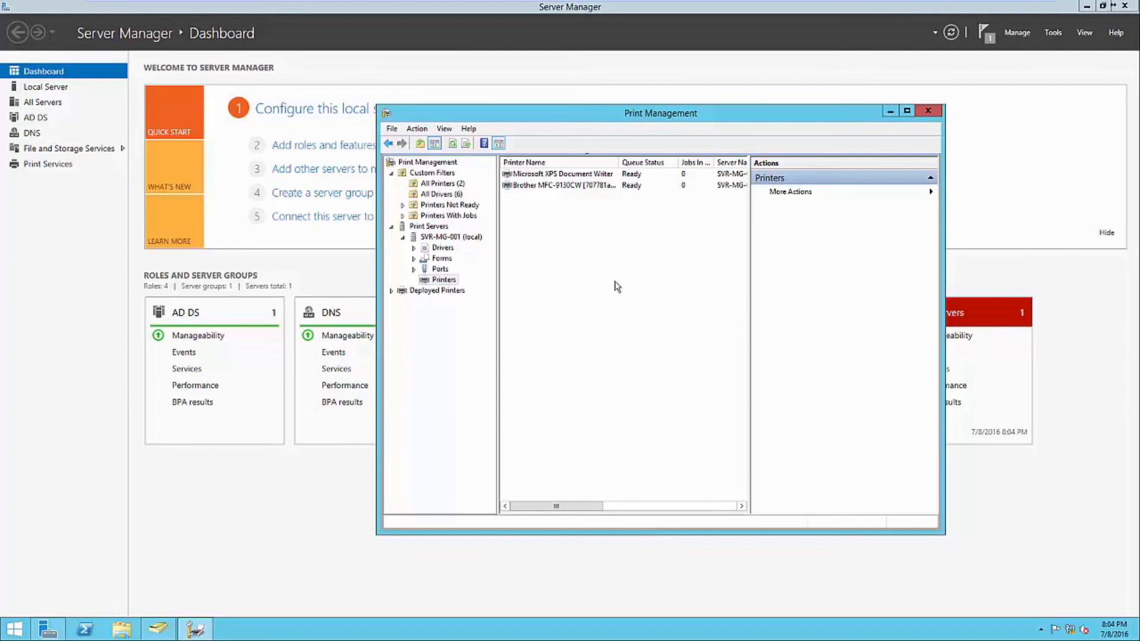
{"action": "left_click", "coordinate": [14, 629]}
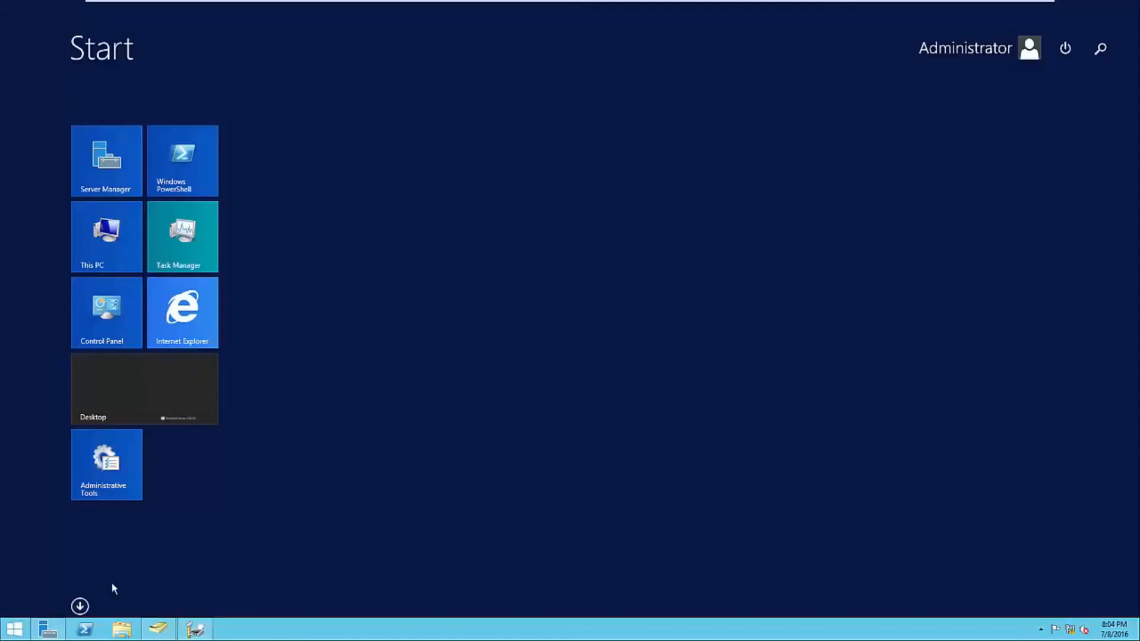
{"action": "type", "text": "devices"}
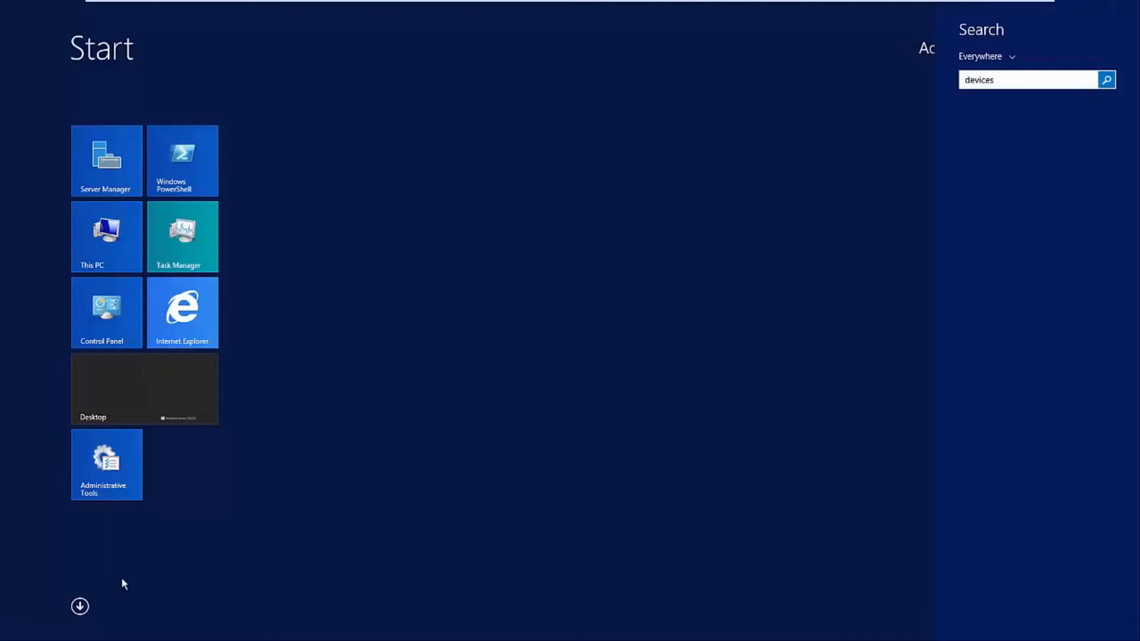
{"action": "left_click", "coordinate": [986, 159]}
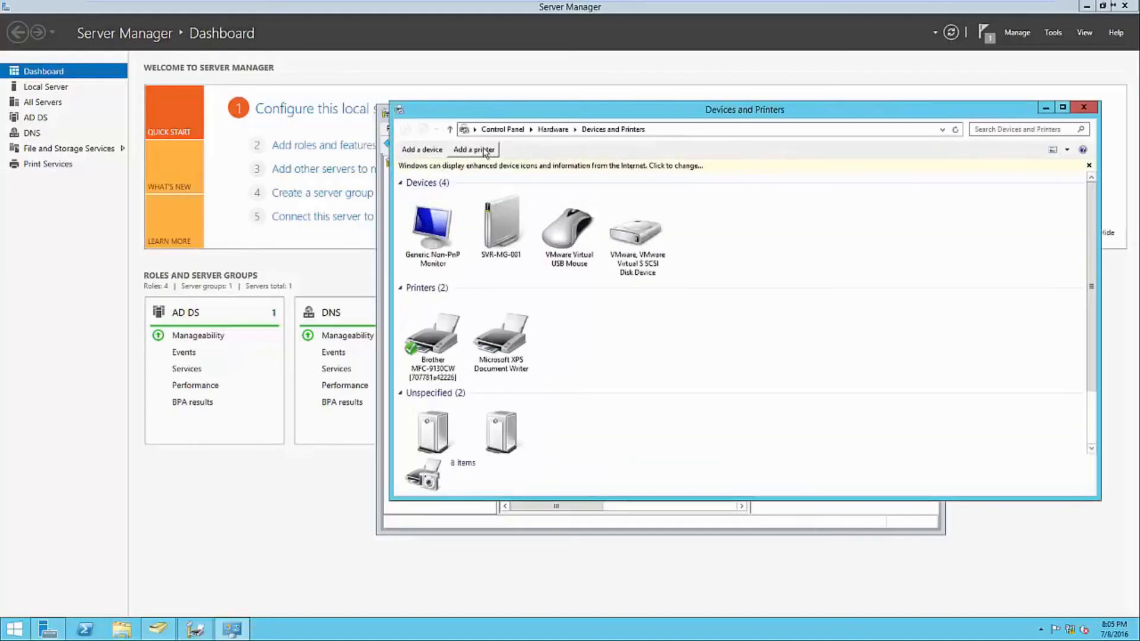
- Search the directory for printers, confirm the Brother printer at Headquarters - Front Office, then close everything
{"action": "left_click", "coordinate": [484, 150]}
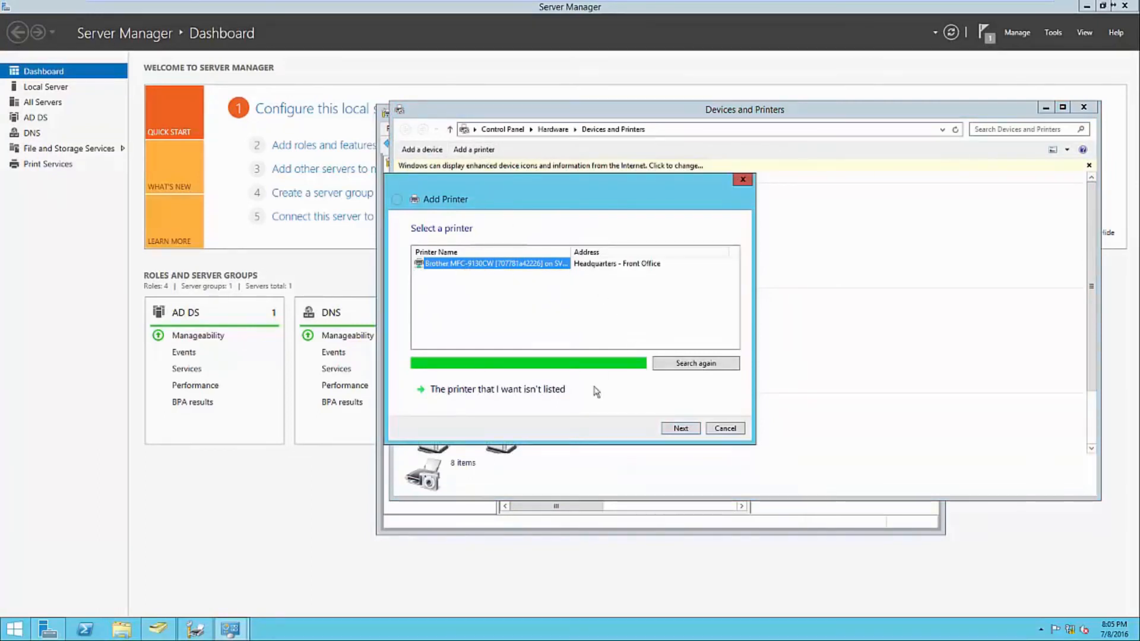
{"action": "left_click", "coordinate": [551, 389]}
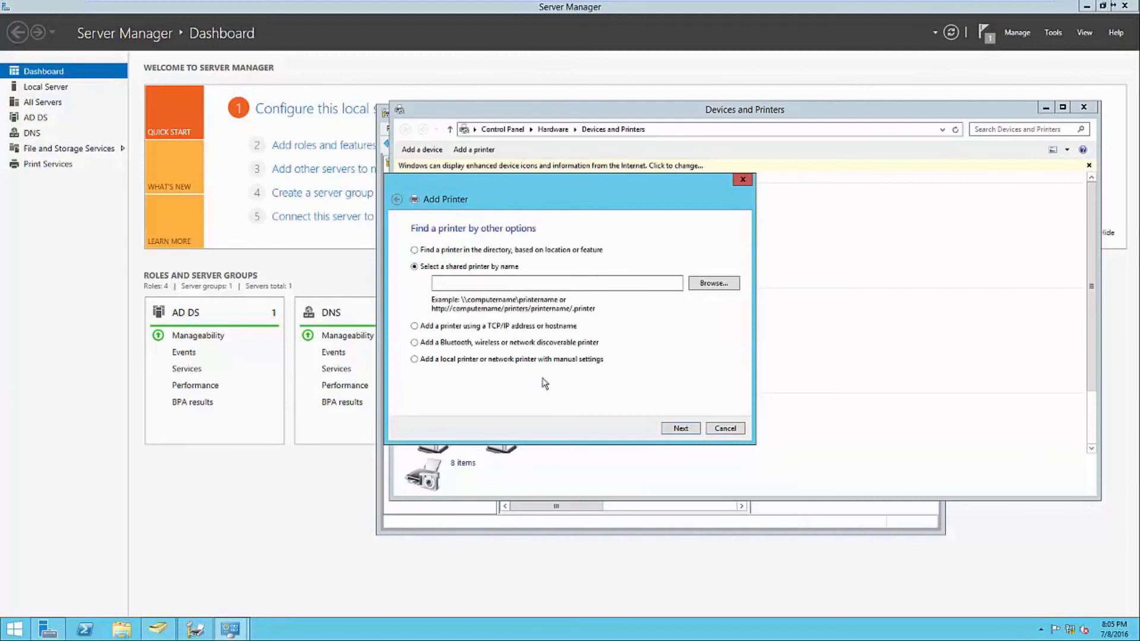
{"action": "left_click", "coordinate": [437, 249]}
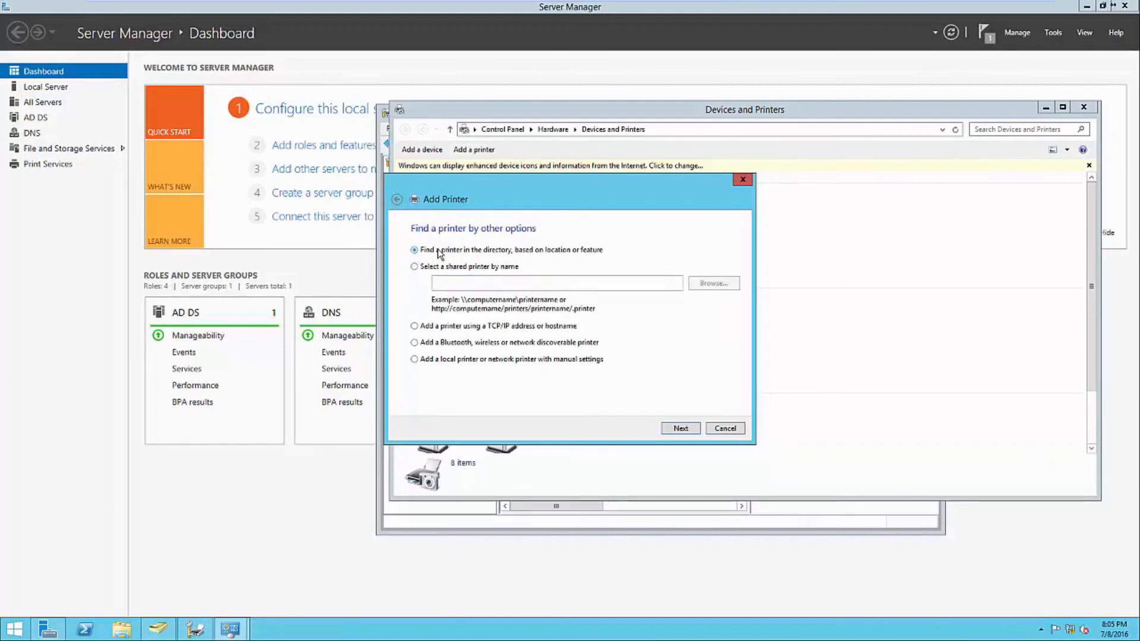
{"action": "left_click", "coordinate": [672, 427]}
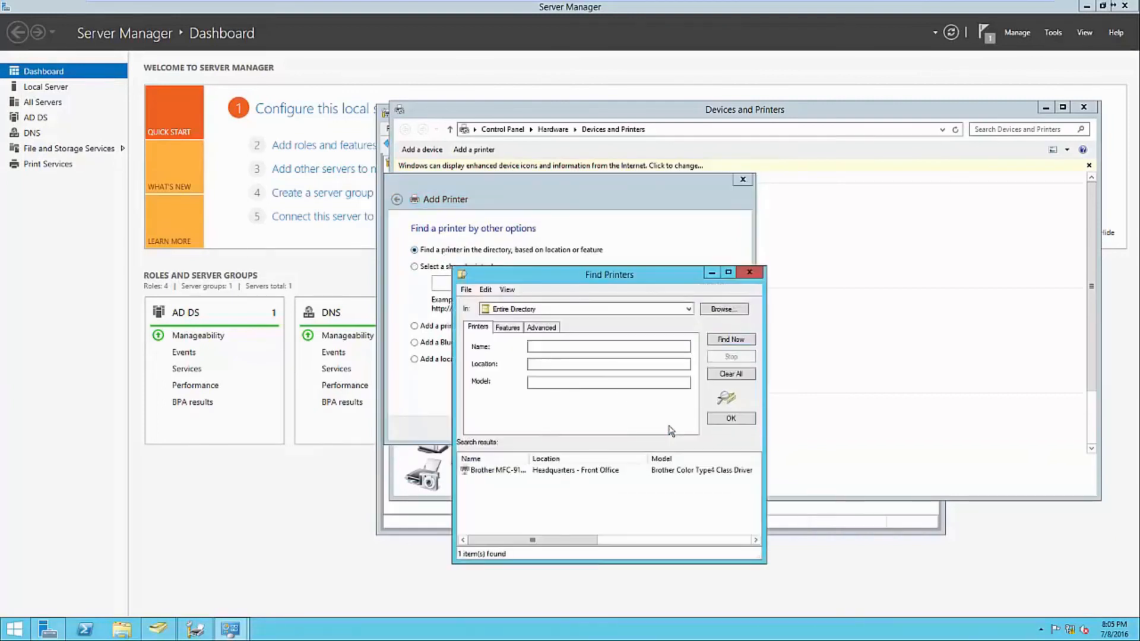
{"action": "left_click", "coordinate": [486, 471]}
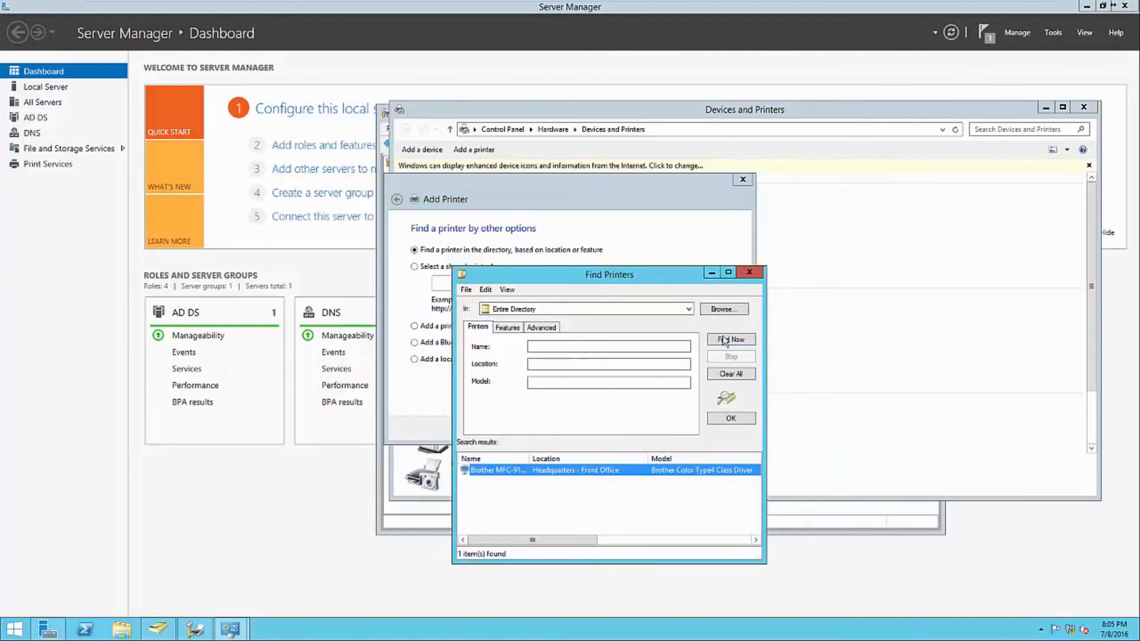
{"action": "left_click", "coordinate": [748, 274]}
{"action": "left_click", "coordinate": [744, 179]}
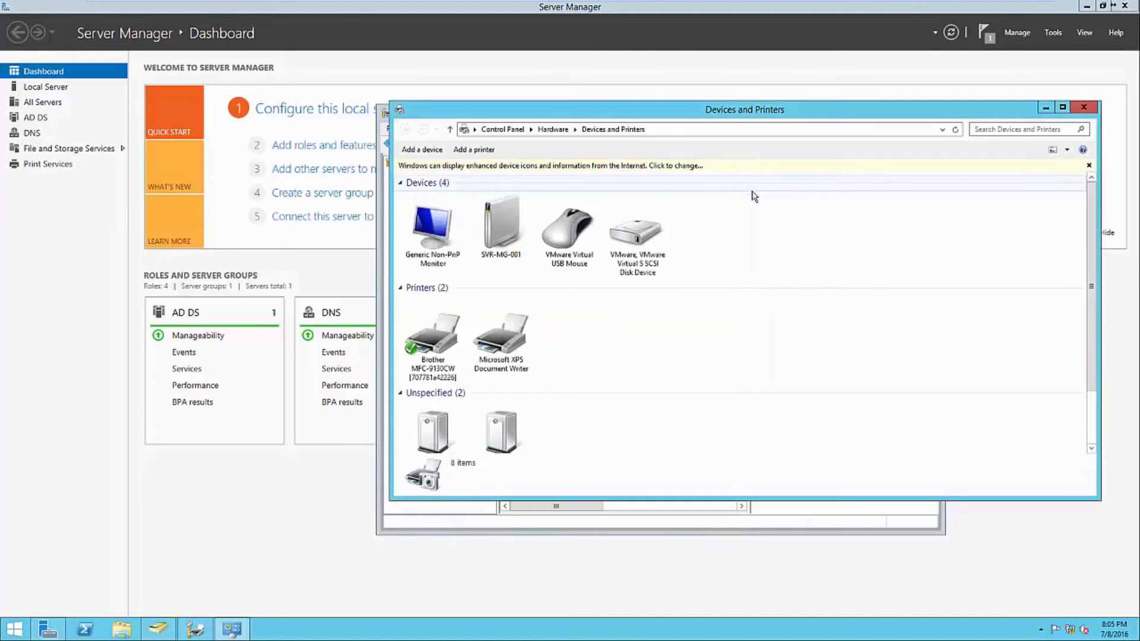
{"action": "left_click", "coordinate": [1083, 108]}
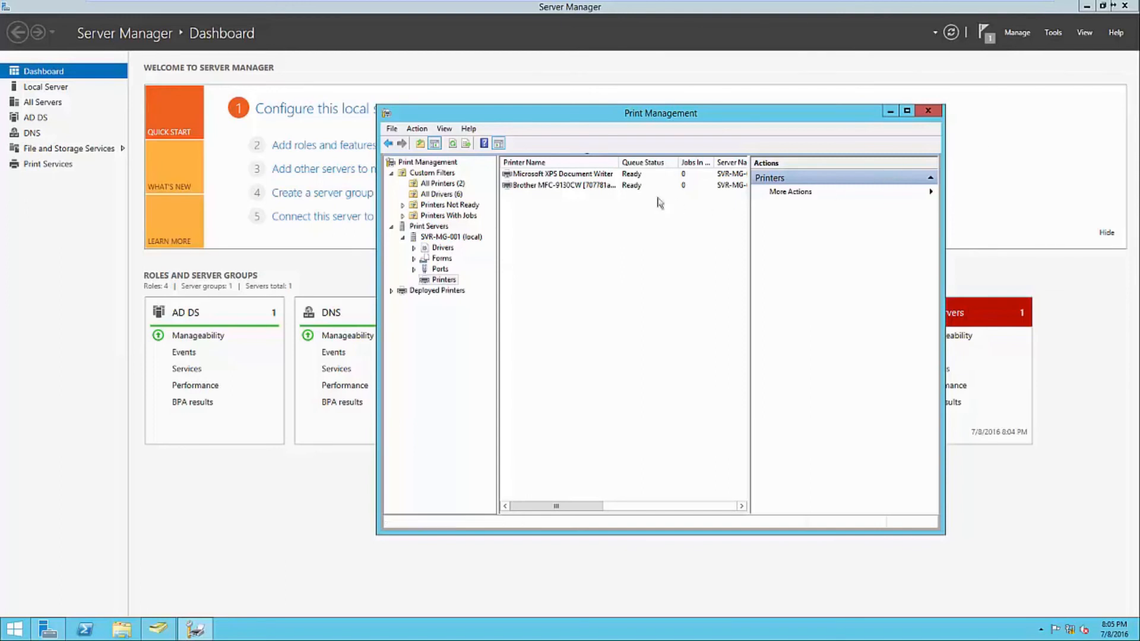
- Open Deploy with Group Policy for the Brother MFC-9130CW printer and browse for a GPO
{"action": "left_click", "coordinate": [596, 186]}
{"action": "right_click", "coordinate": [597, 189]}
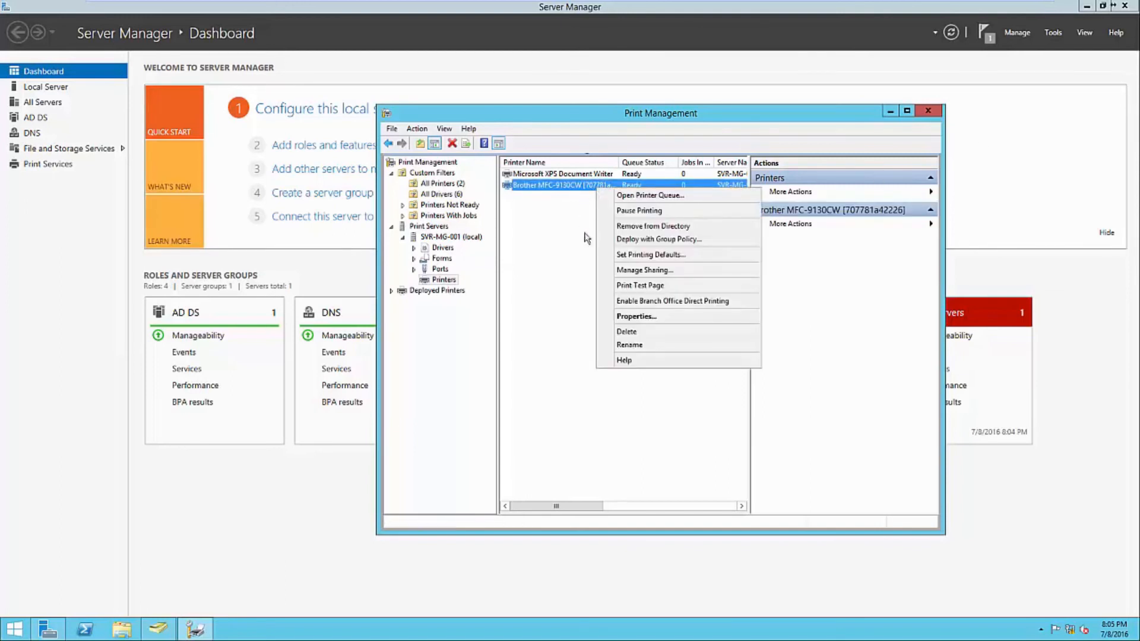
{"action": "left_click", "coordinate": [620, 240]}
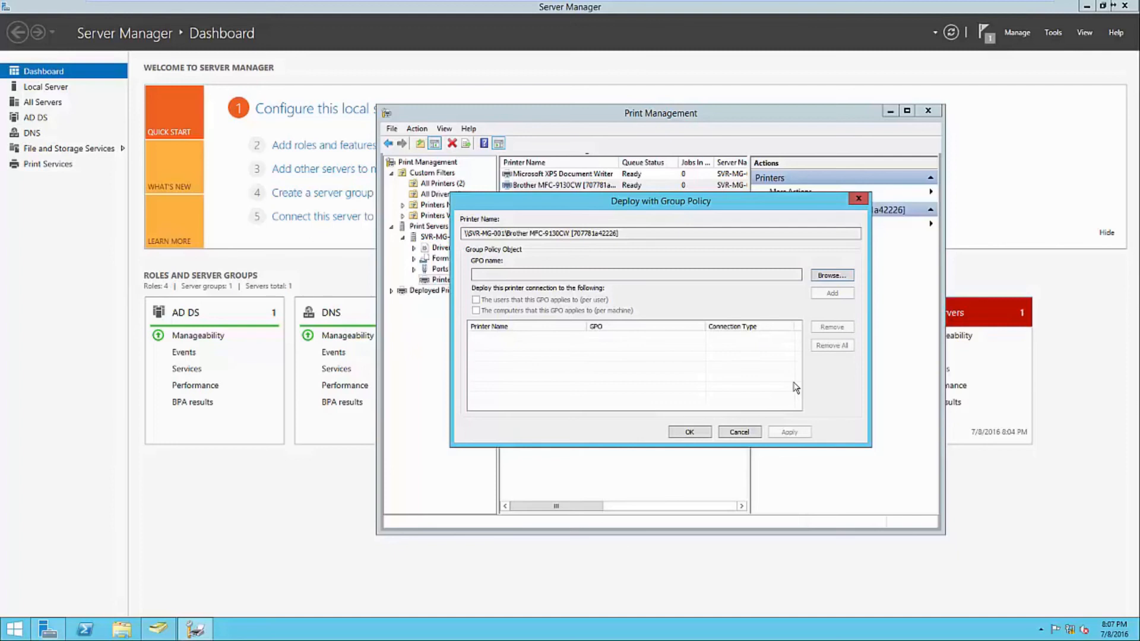
{"action": "left_click", "coordinate": [832, 276]}
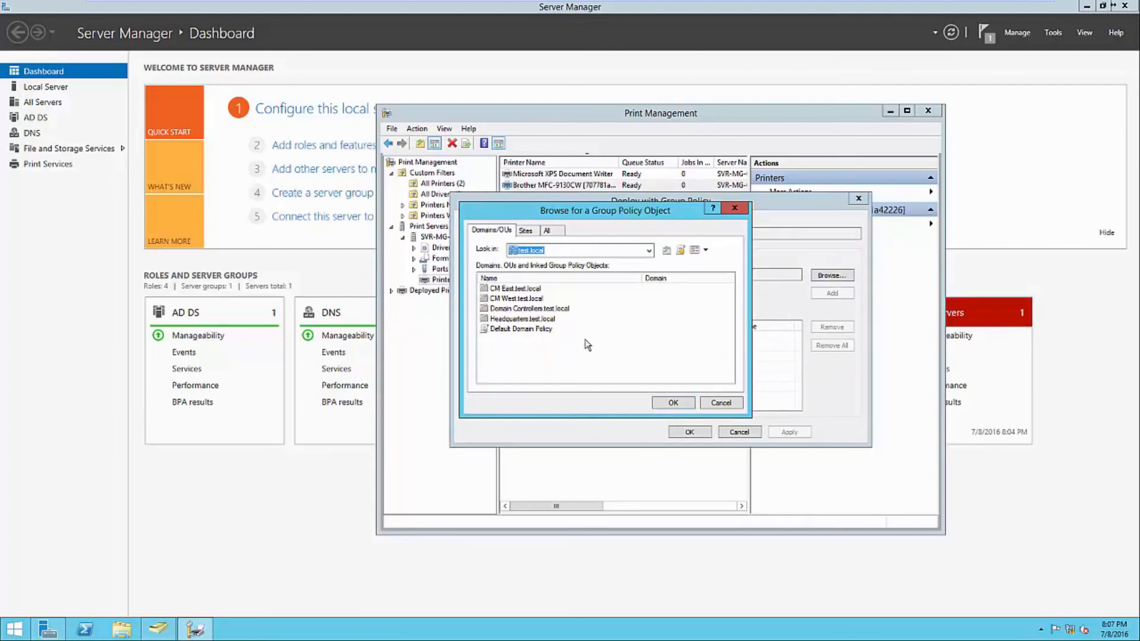
- Create a new GPO named Printers in Headquarters.test.local and choose it for deployment
{"action": "double_click", "coordinate": [532, 320]}
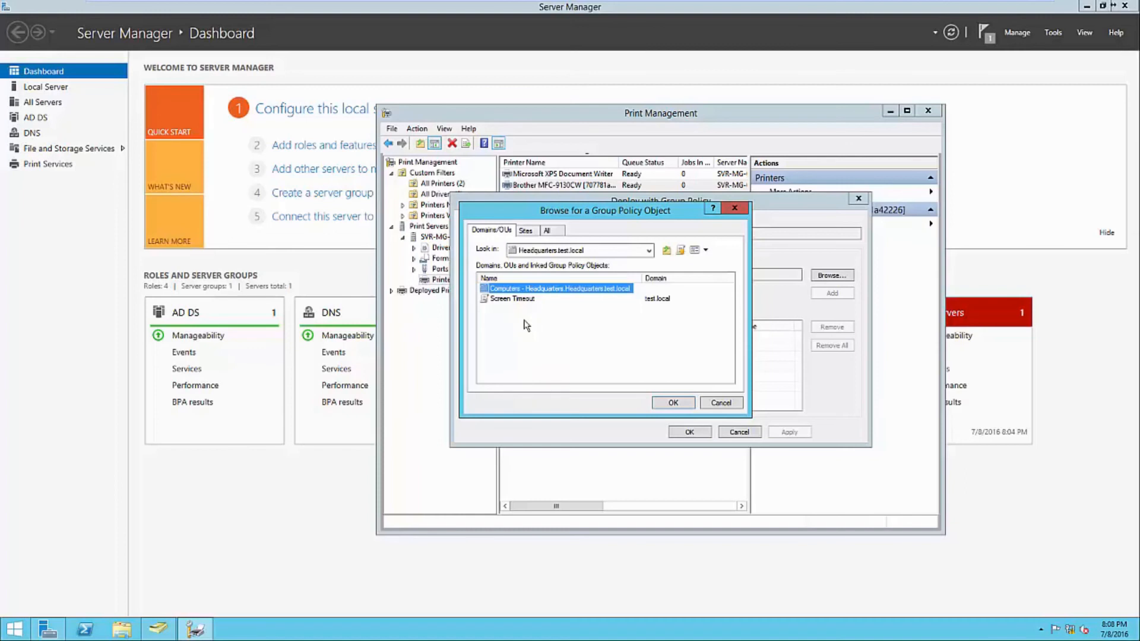
{"action": "left_click", "coordinate": [527, 325]}
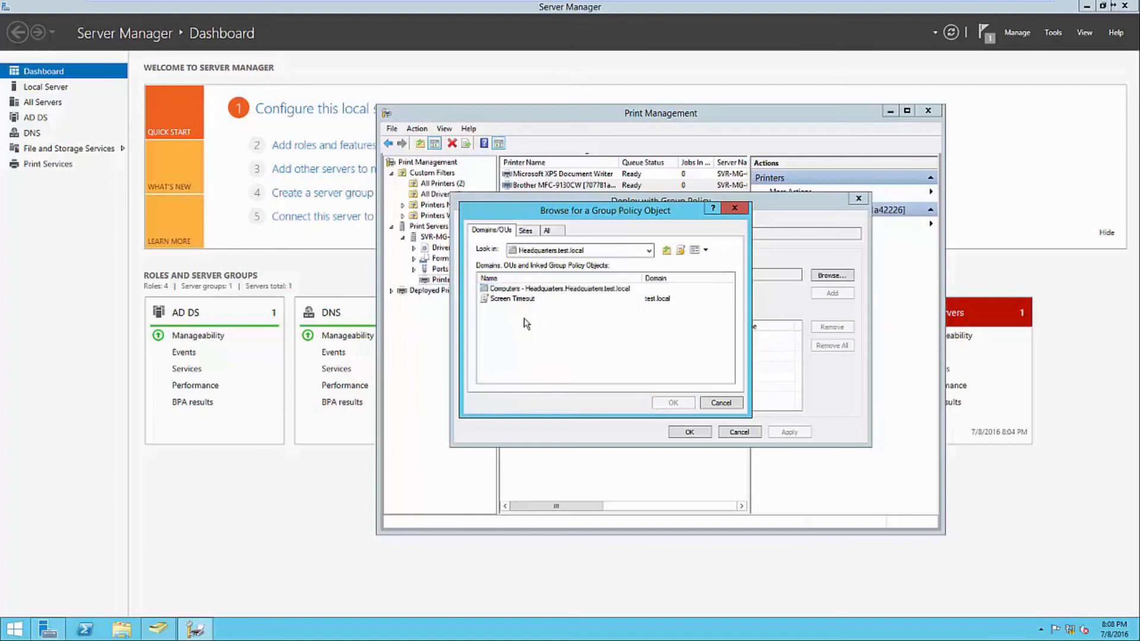
{"action": "left_click", "coordinate": [681, 252]}
{"action": "type", "text": "Printers"}
{"action": "key", "text": "Return"}
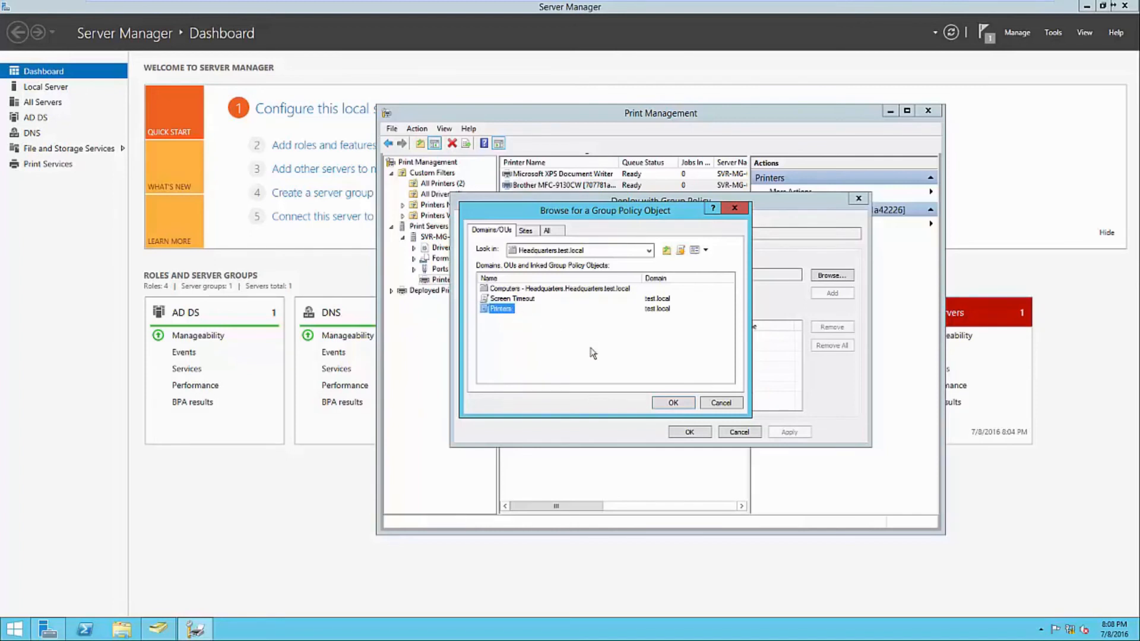
{"action": "left_click", "coordinate": [672, 403]}
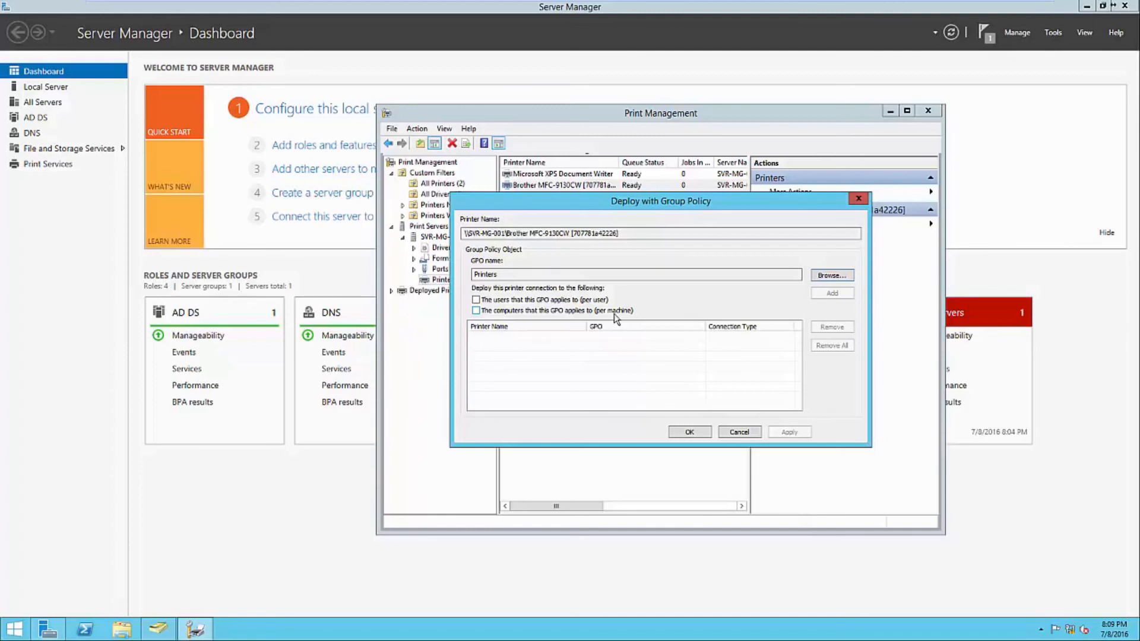
- Deploy the printer per user through the Printers GPO, confirm success, and return to Server Manager
{"action": "left_click", "coordinate": [590, 301]}
{"action": "left_click", "coordinate": [835, 295]}
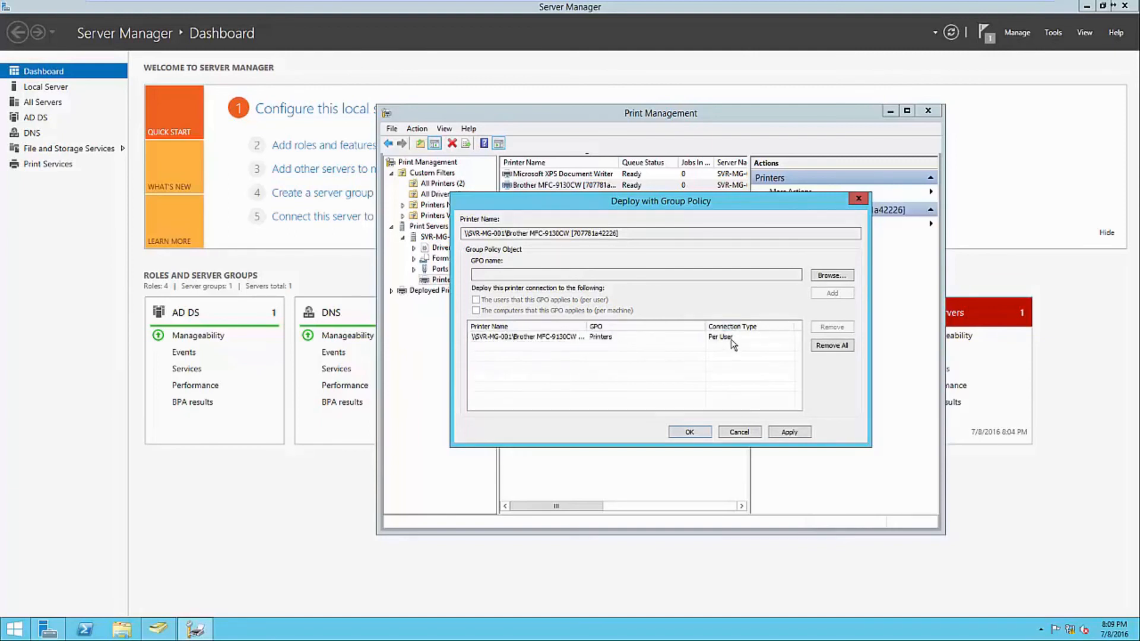
{"action": "left_click", "coordinate": [698, 432]}
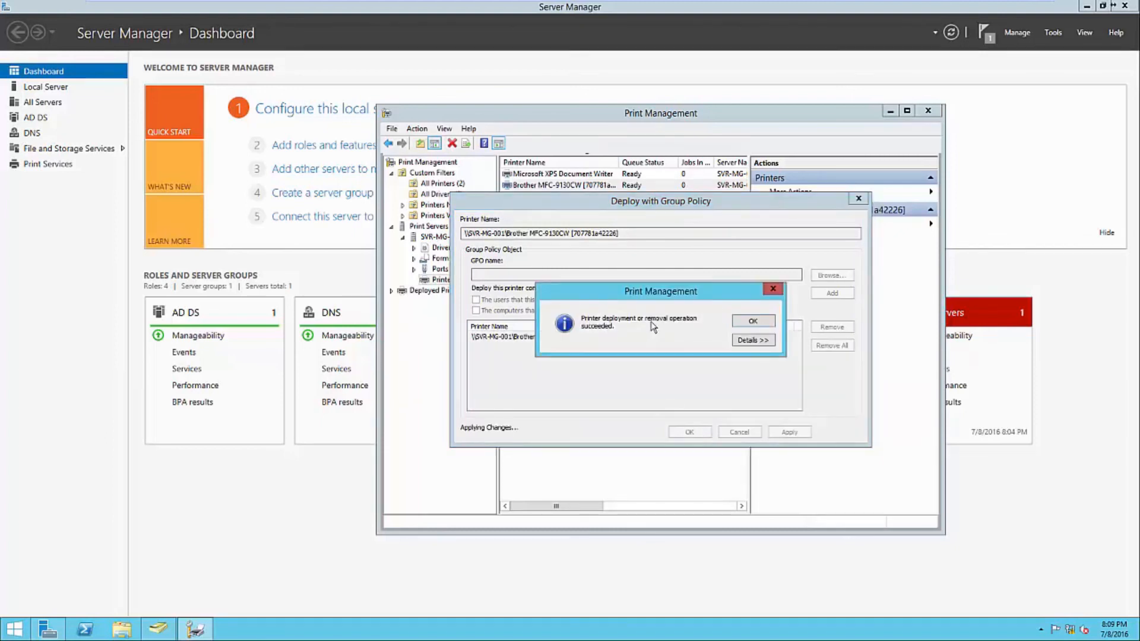
{"action": "left_click", "coordinate": [742, 342]}
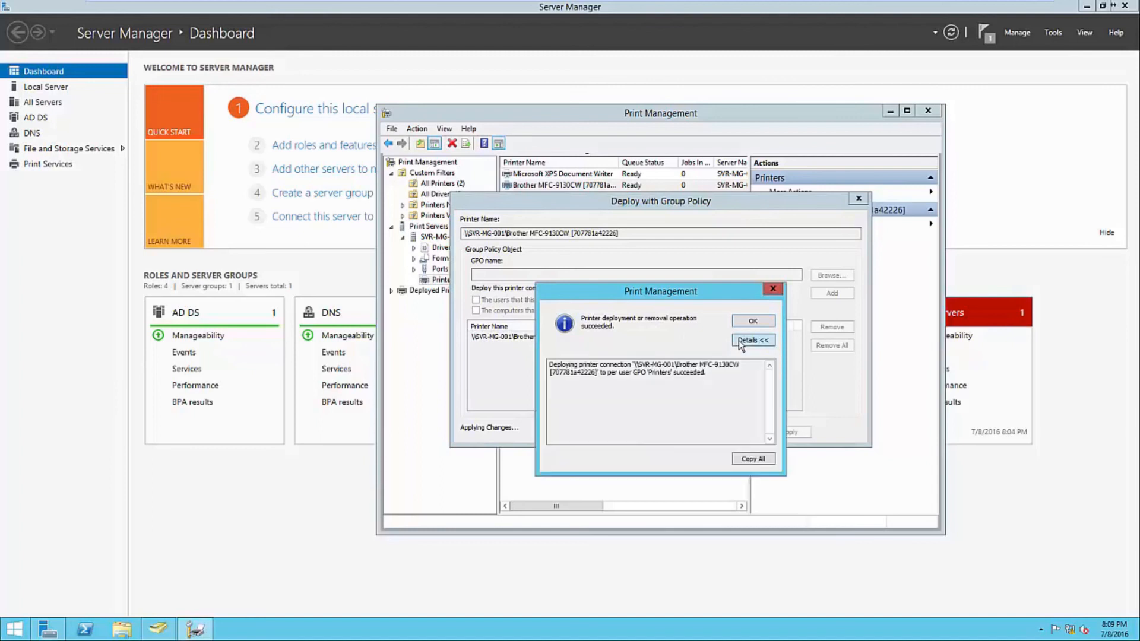
{"action": "left_click", "coordinate": [753, 321]}
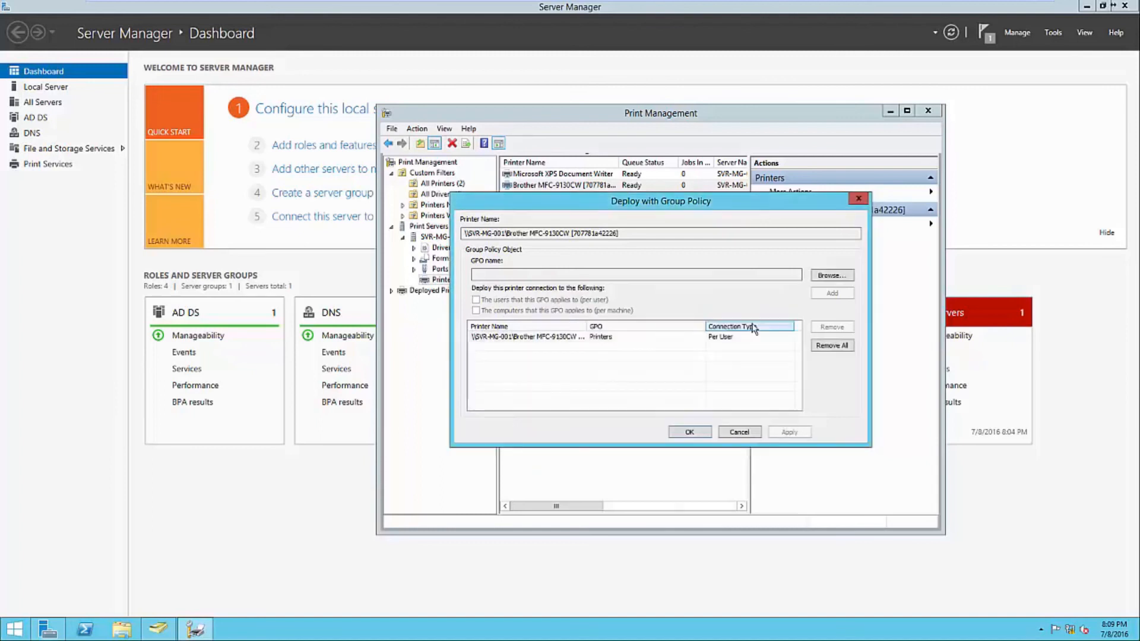
{"action": "left_click", "coordinate": [689, 432]}
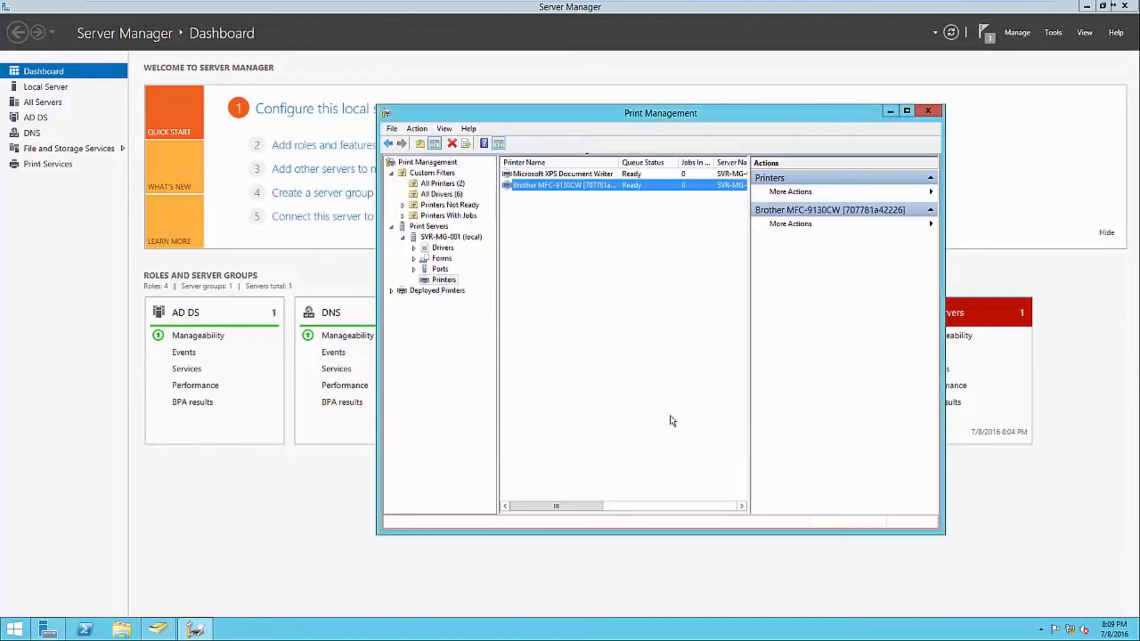
{"action": "left_click", "coordinate": [236, 517]}
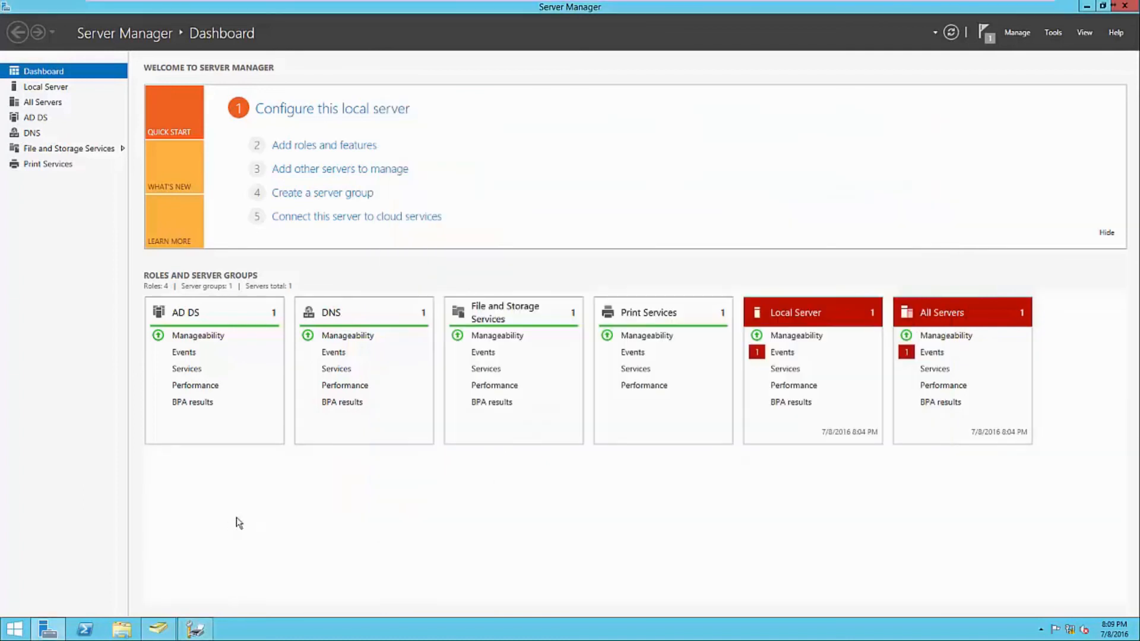
{"action": "left_click", "coordinate": [1053, 35]}
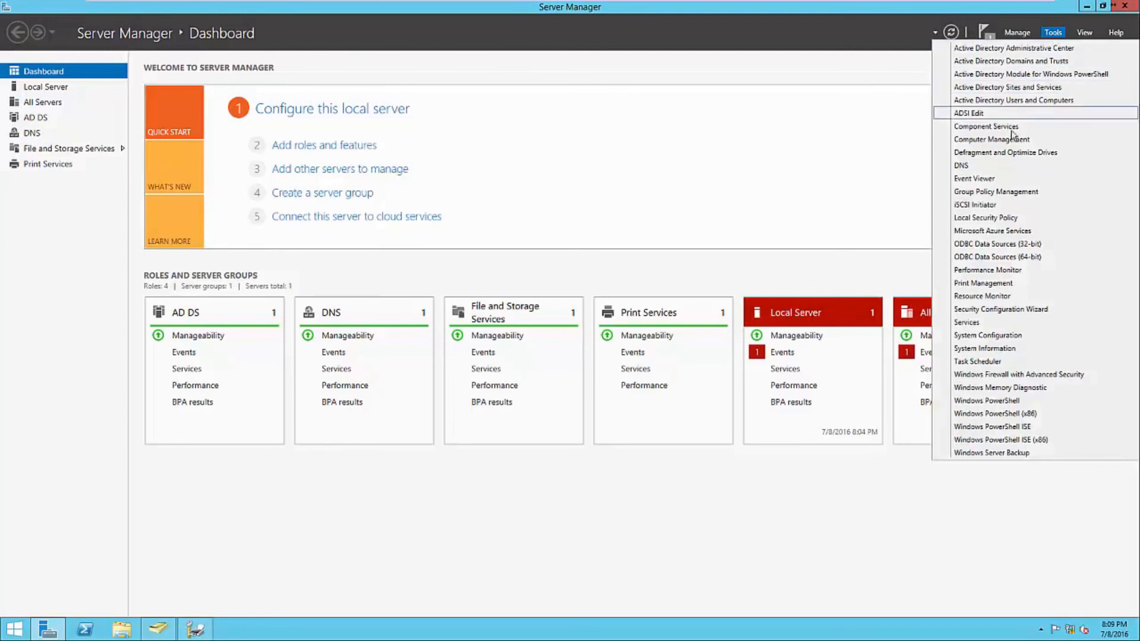
- View the Printers GPO settings report showing the \\SVR-MG-001\Brother MFC-9130CW user printer connection
{"action": "left_click", "coordinate": [999, 192]}
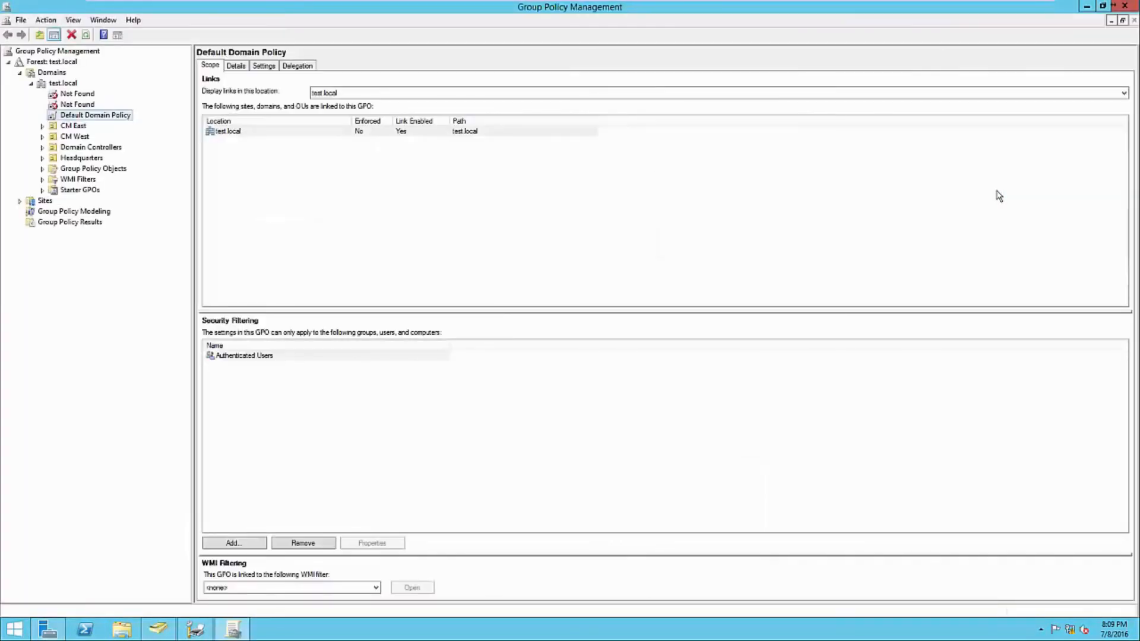
{"action": "left_click", "coordinate": [43, 159]}
{"action": "left_click", "coordinate": [84, 168]}
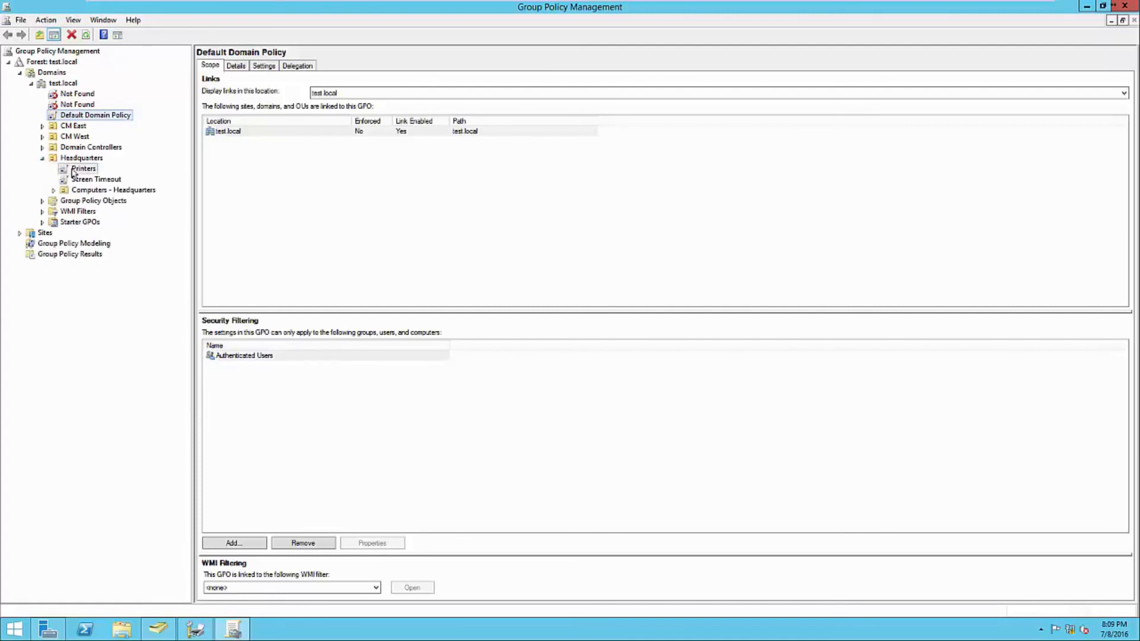
{"action": "left_click", "coordinate": [268, 69]}
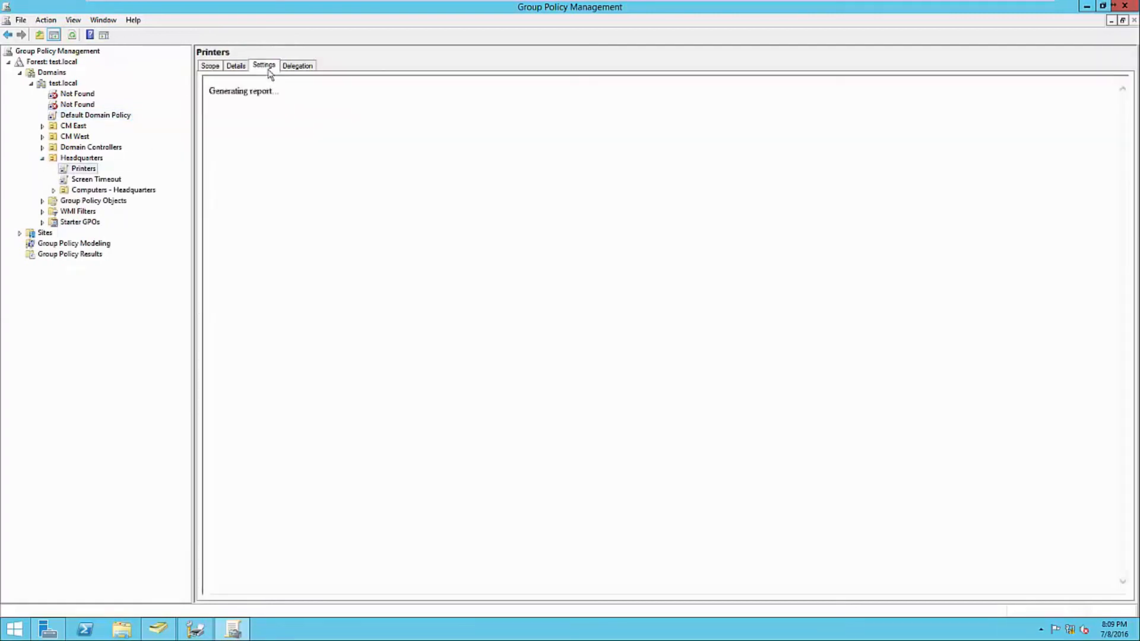
{"action": "left_click", "coordinate": [652, 233]}
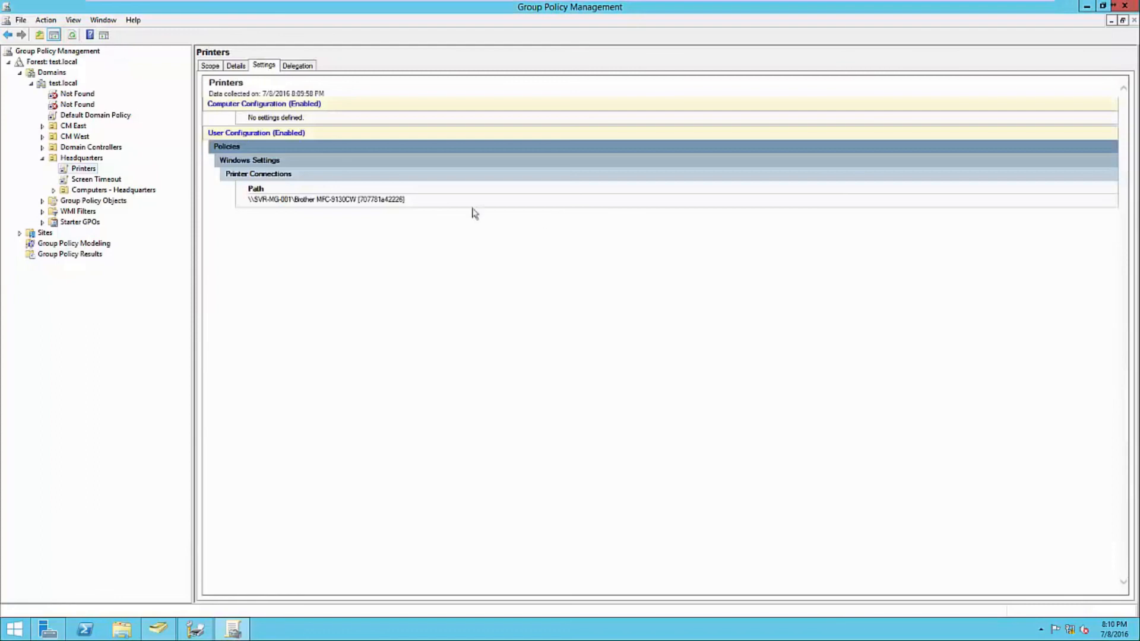
{"action": "left_click_drag", "start_coordinate": [413, 200], "coordinate": [289, 199]}
{"action": "left_click", "coordinate": [270, 220]}
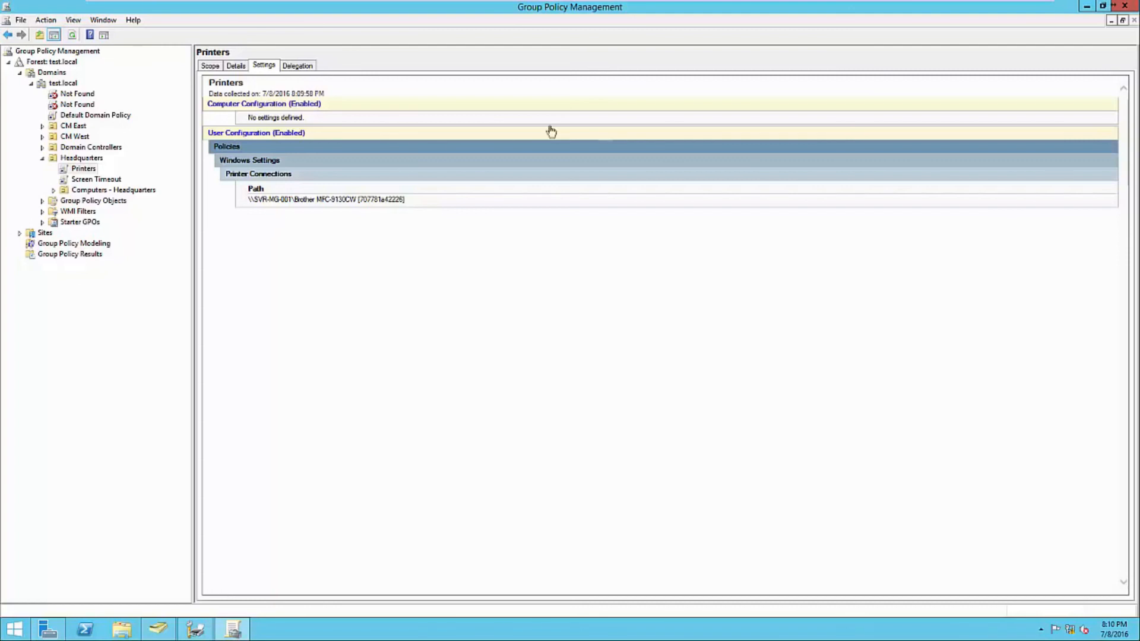
- Close Group Policy Management and return to Print Management with no printer selected
{"action": "left_click", "coordinate": [1128, 7]}
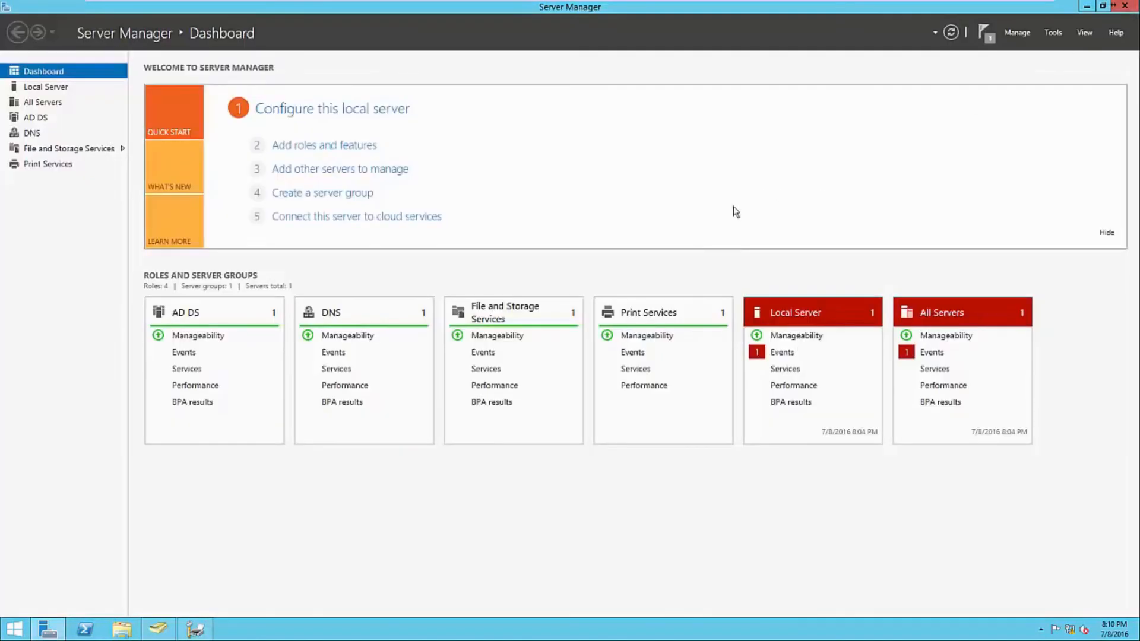
{"action": "left_click", "coordinate": [195, 630]}
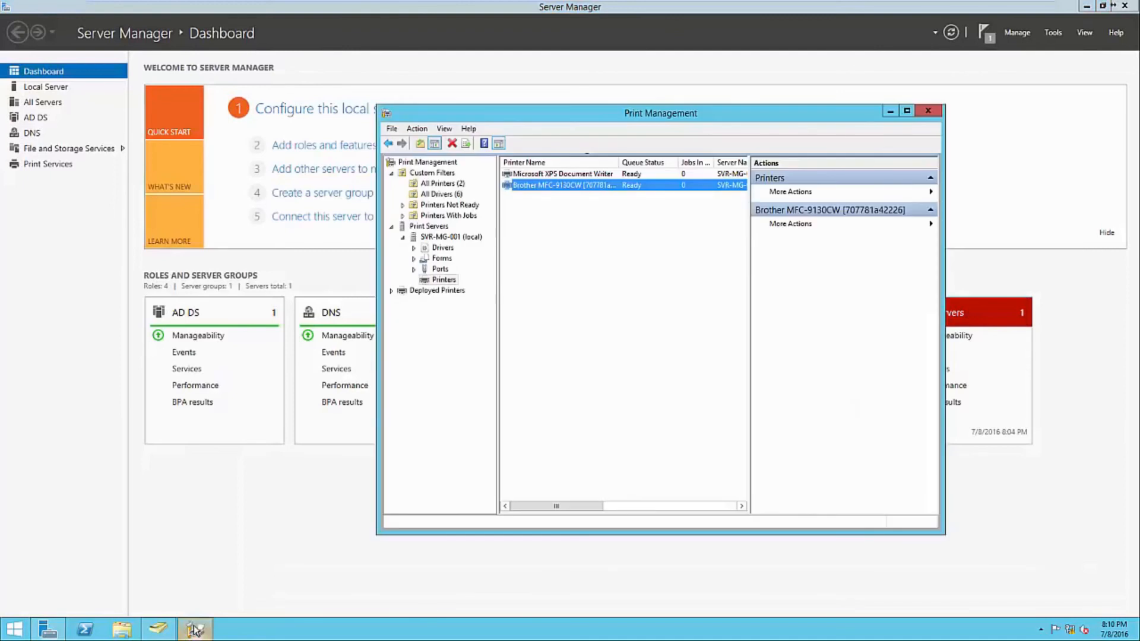
{"action": "left_click", "coordinate": [520, 490]}
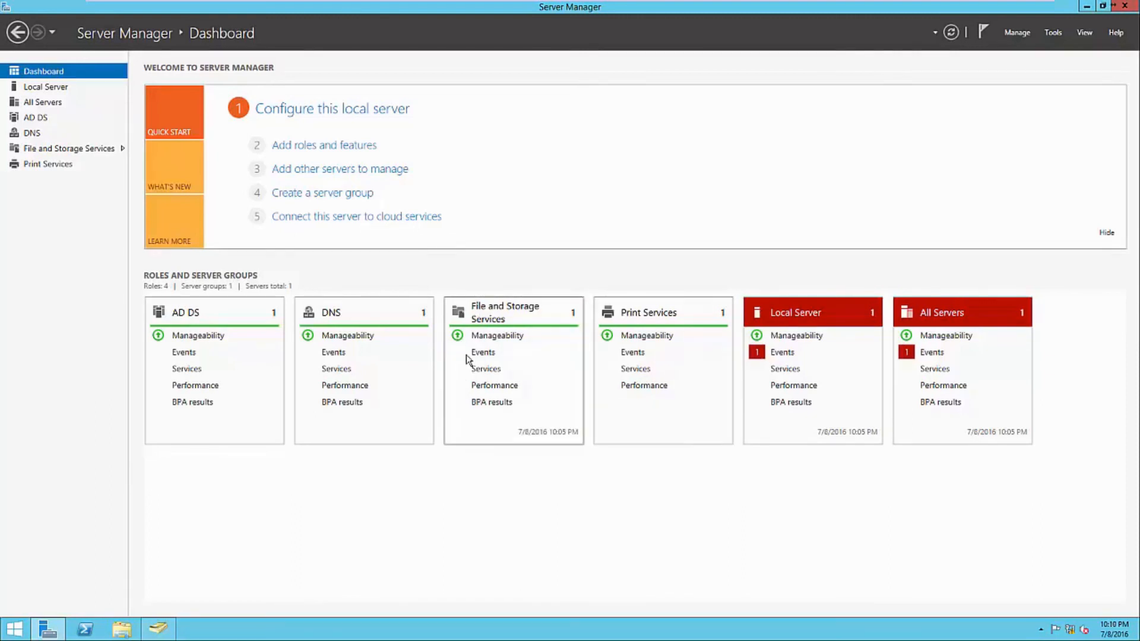
{"action": "left_click", "coordinate": [339, 151]}
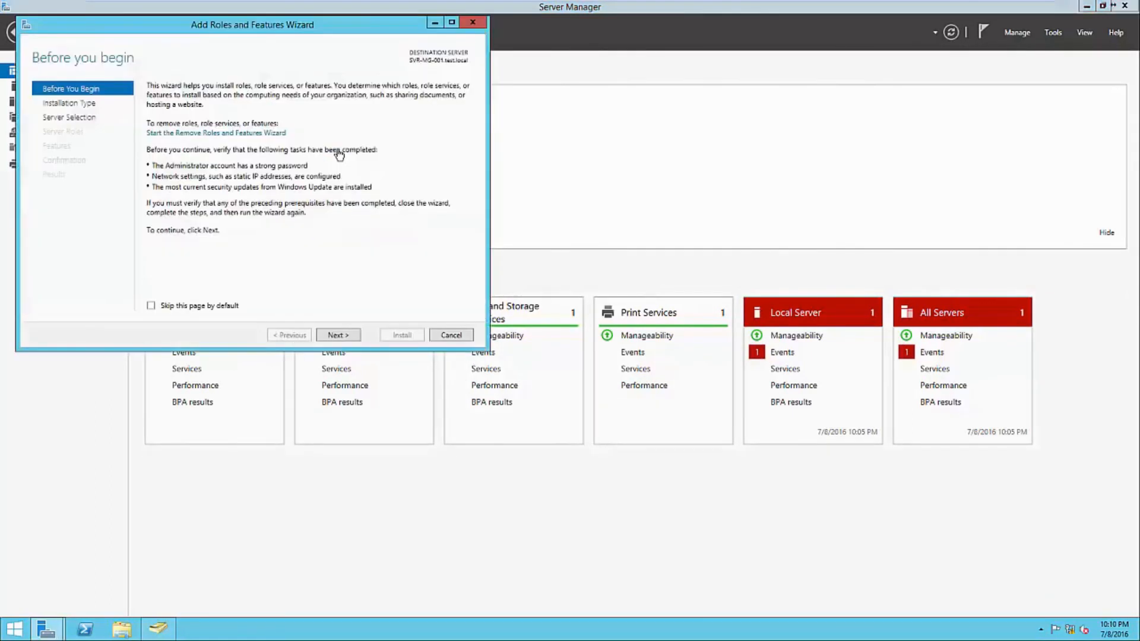
{"action": "left_click", "coordinate": [340, 336]}
{"action": "left_click", "coordinate": [340, 336]}
{"action": "left_click", "coordinate": [340, 335]}
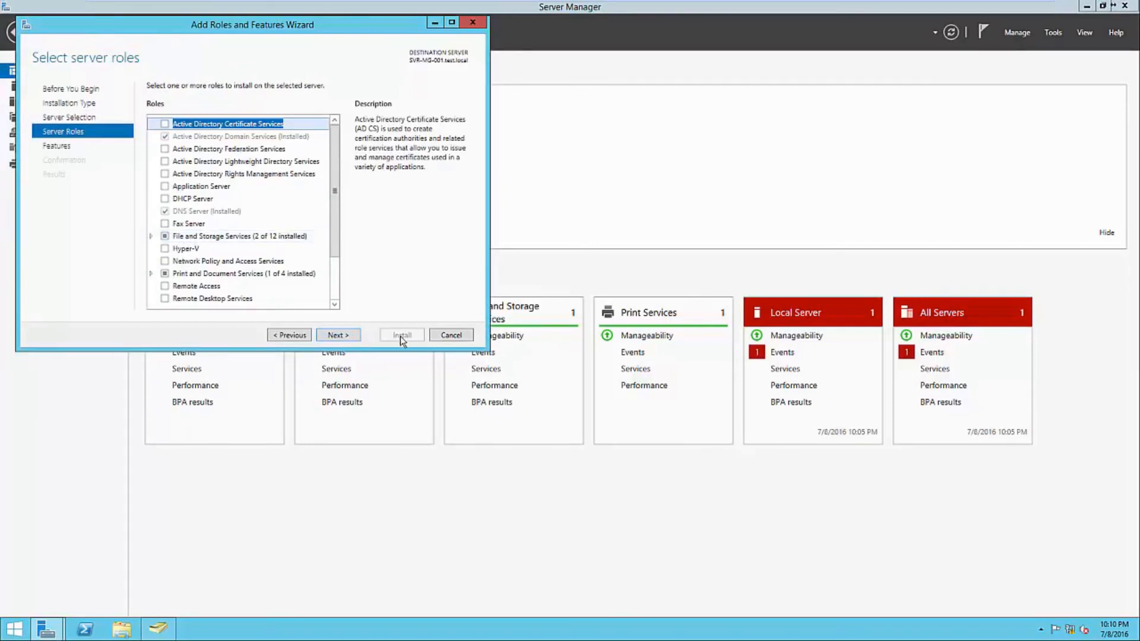
{"action": "left_click", "coordinate": [450, 337]}
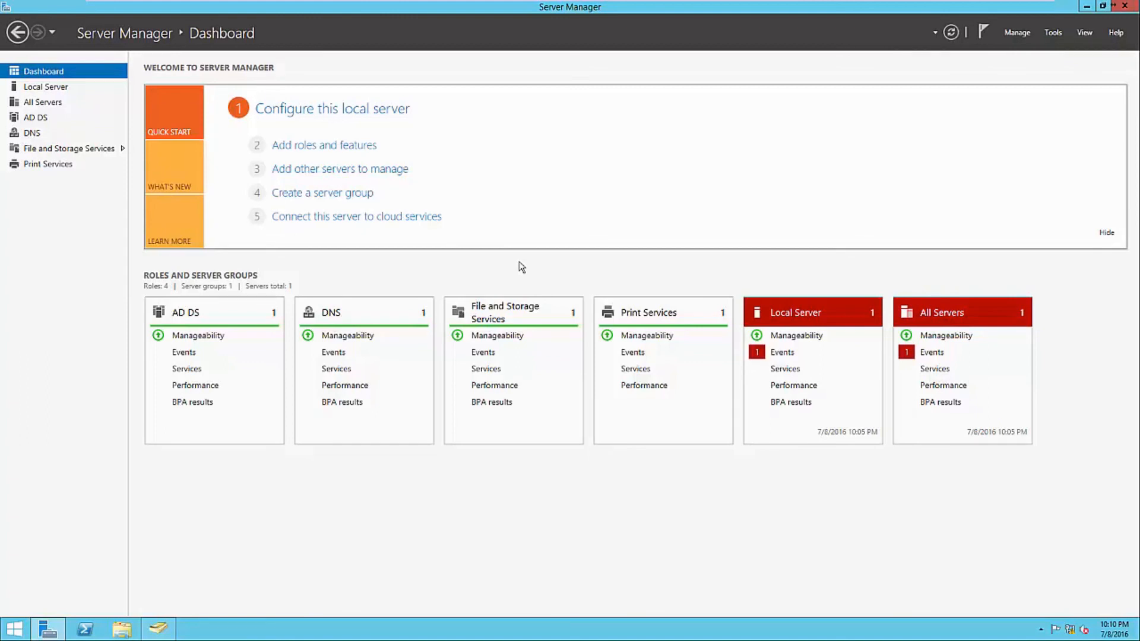
{"action": "left_click", "coordinate": [1053, 33]}
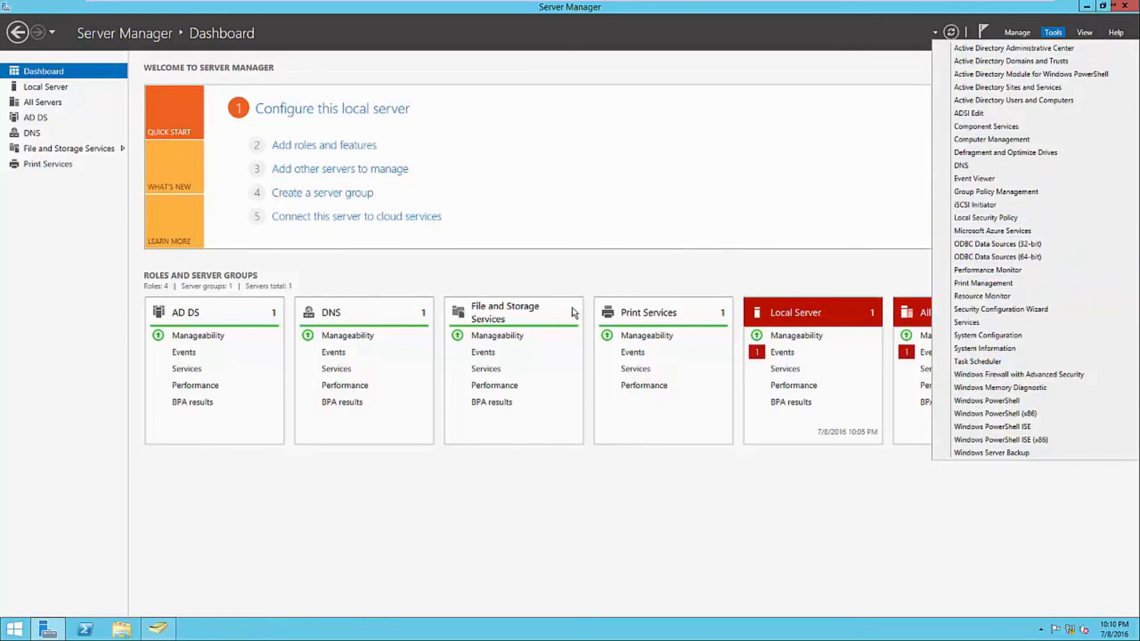
- Browse File and Storage Services through Disks and Volumes to the Shares list (NETLOGON, print$, SYSVOL)
{"action": "left_click", "coordinate": [568, 275]}
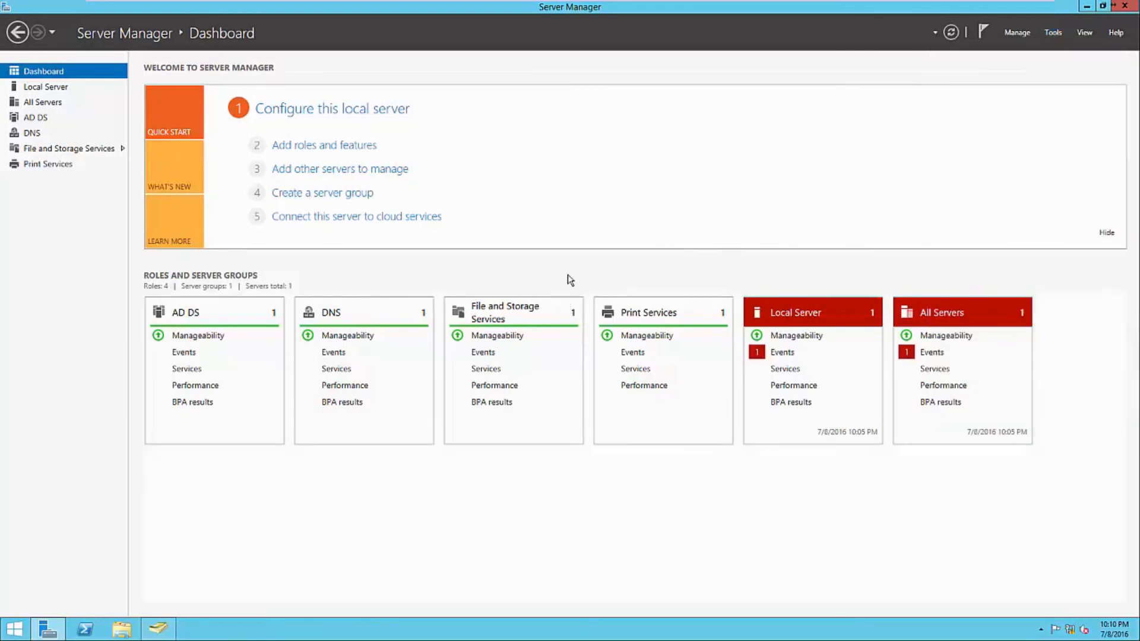
{"action": "left_click", "coordinate": [513, 313]}
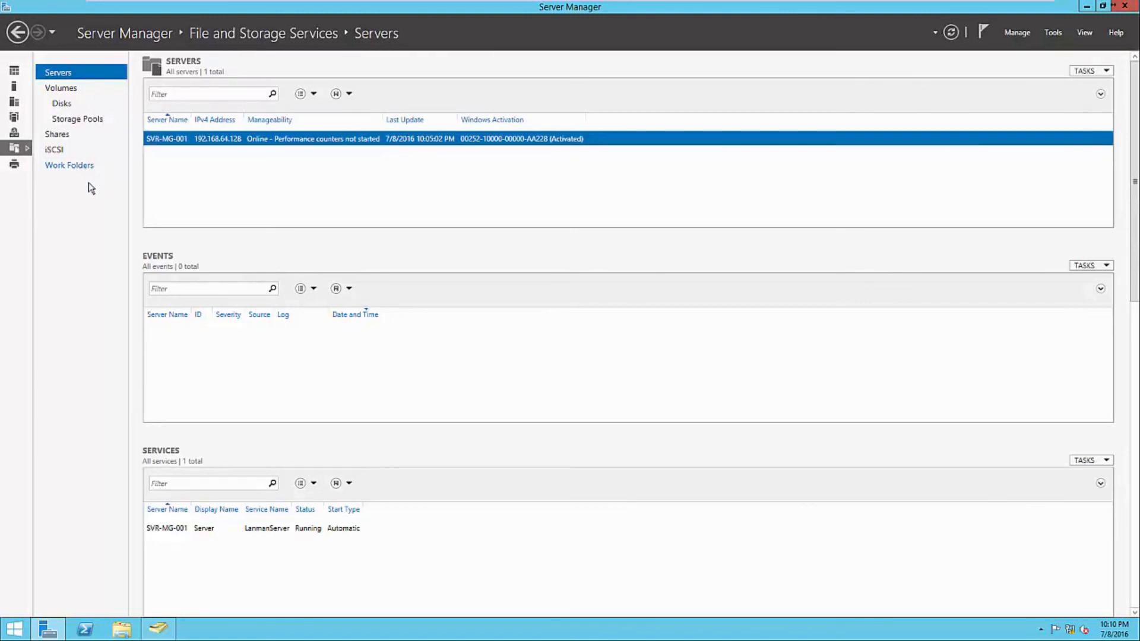
{"action": "left_click", "coordinate": [62, 103]}
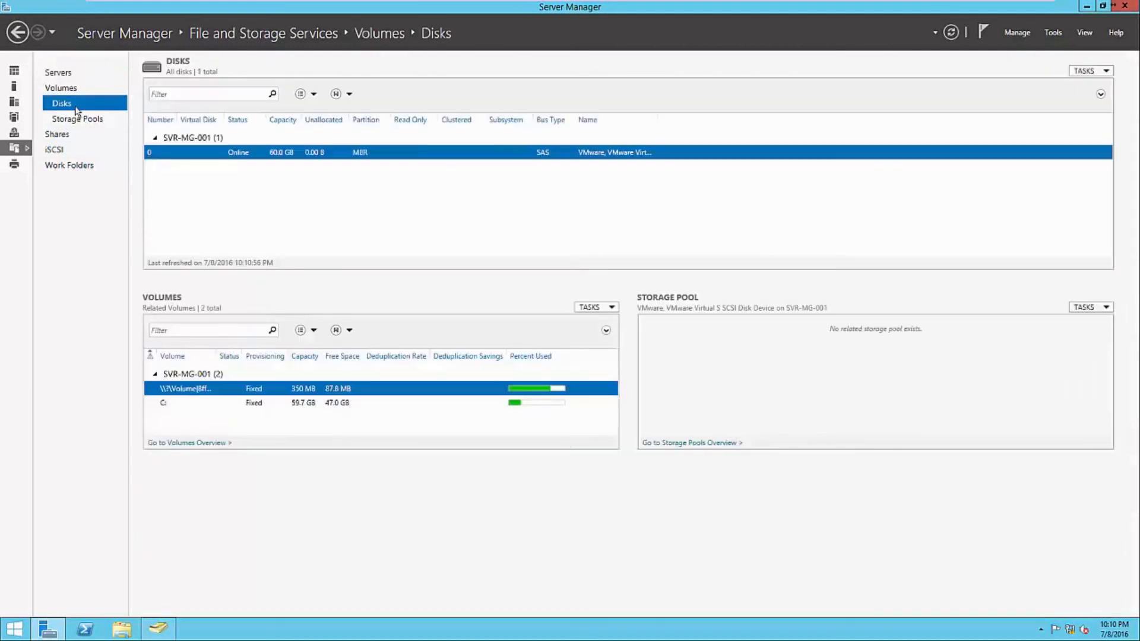
{"action": "left_click", "coordinate": [75, 93]}
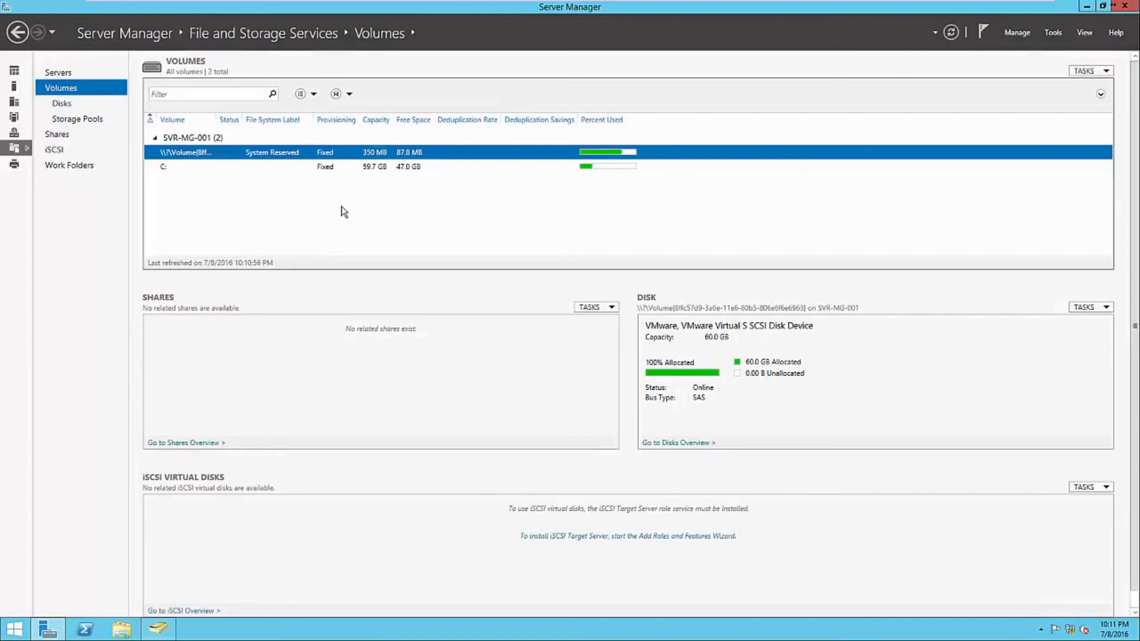
{"action": "left_click", "coordinate": [60, 138]}
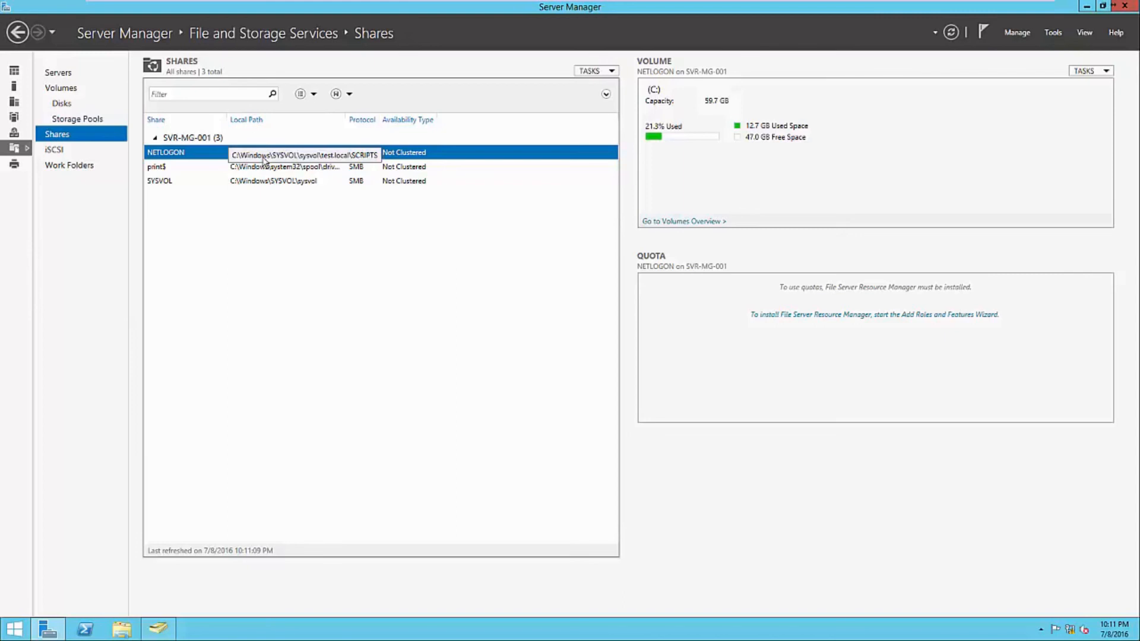
- Start a new share with the SMB Share - Quick profile on SVR-MG-001, volume C:
{"action": "right_click", "coordinate": [263, 223]}
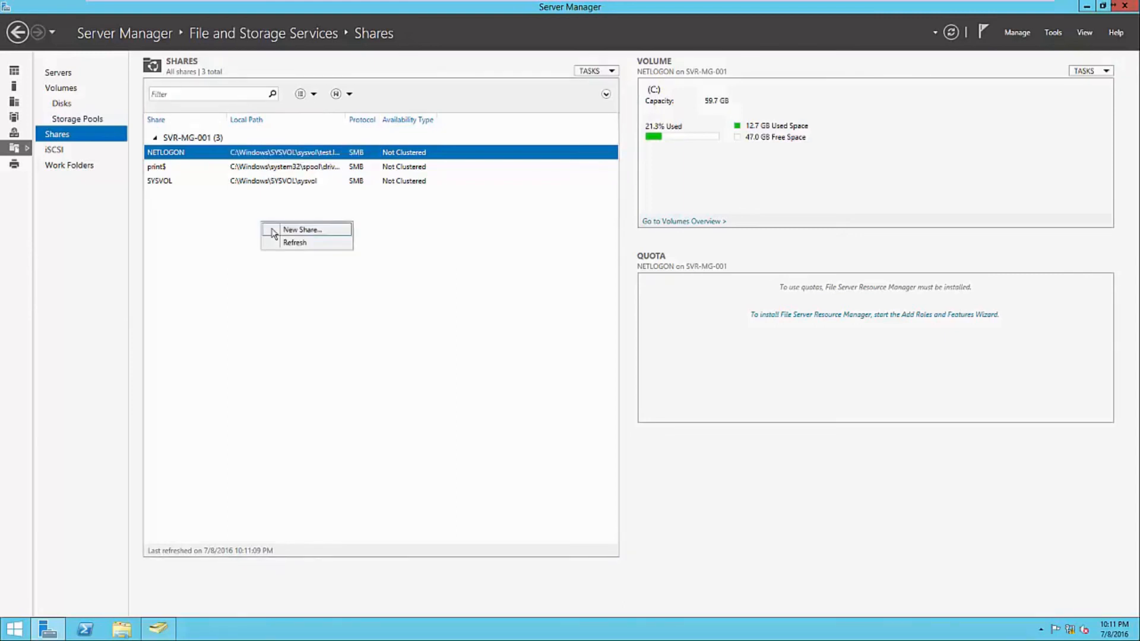
{"action": "left_click", "coordinate": [273, 231]}
{"action": "left_click_drag", "start_coordinate": [321, 101], "coordinate": [654, 159]}
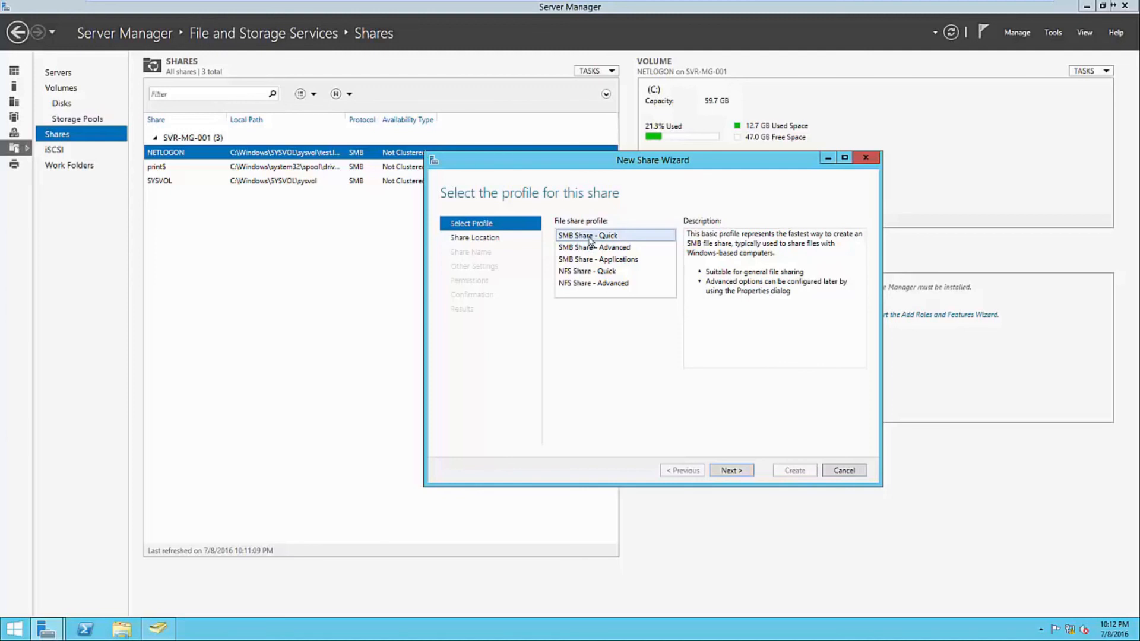
{"action": "left_click", "coordinate": [598, 272]}
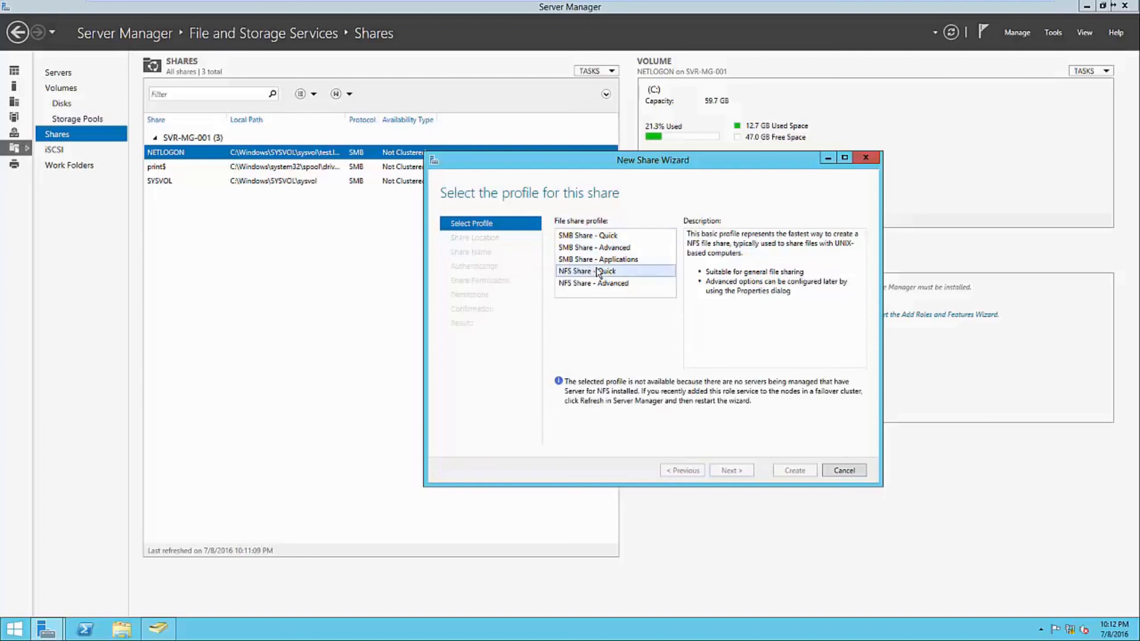
{"action": "left_click", "coordinate": [592, 236]}
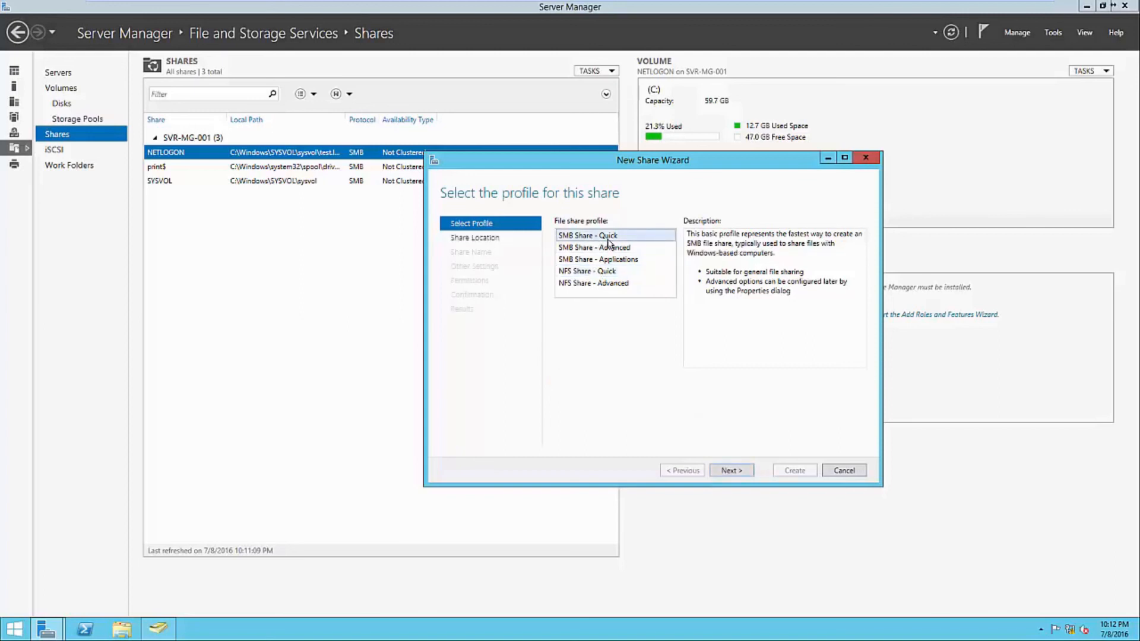
{"action": "left_click", "coordinate": [736, 469]}
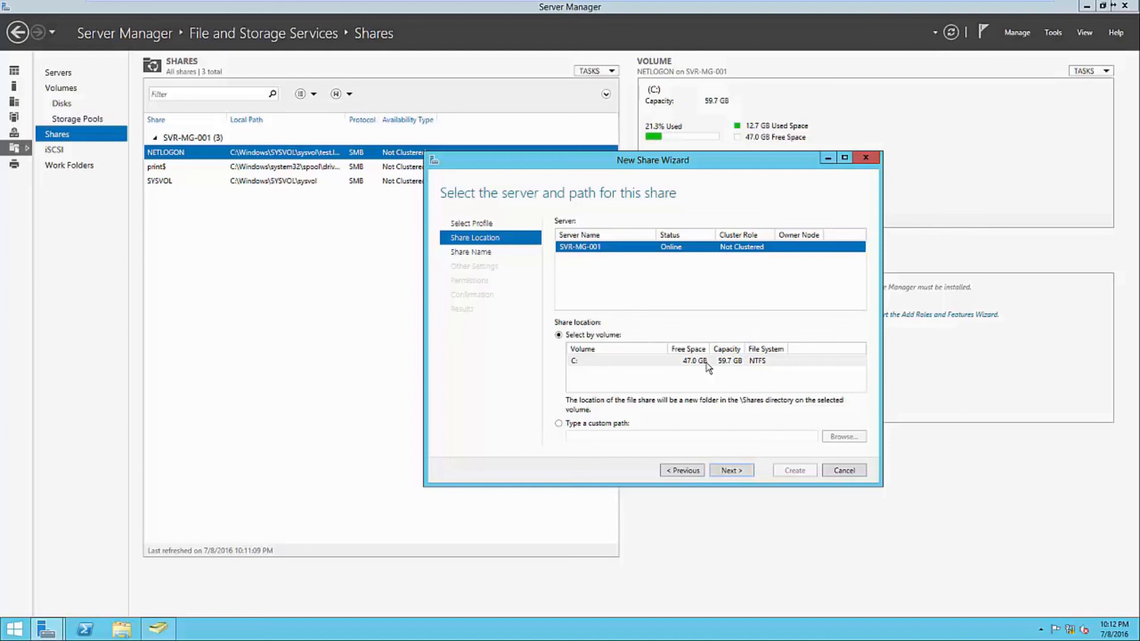
- Name the share Public, check its local path C:\Shares\Public and remote path, and continue
{"action": "left_click", "coordinate": [723, 468]}
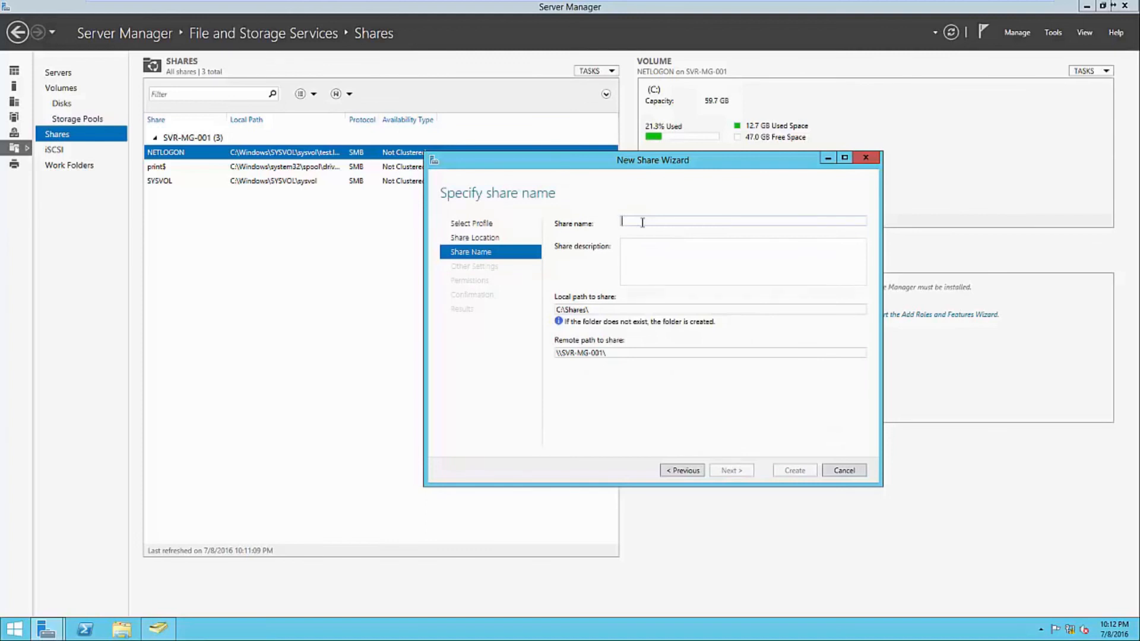
{"action": "type", "text": "Public"}
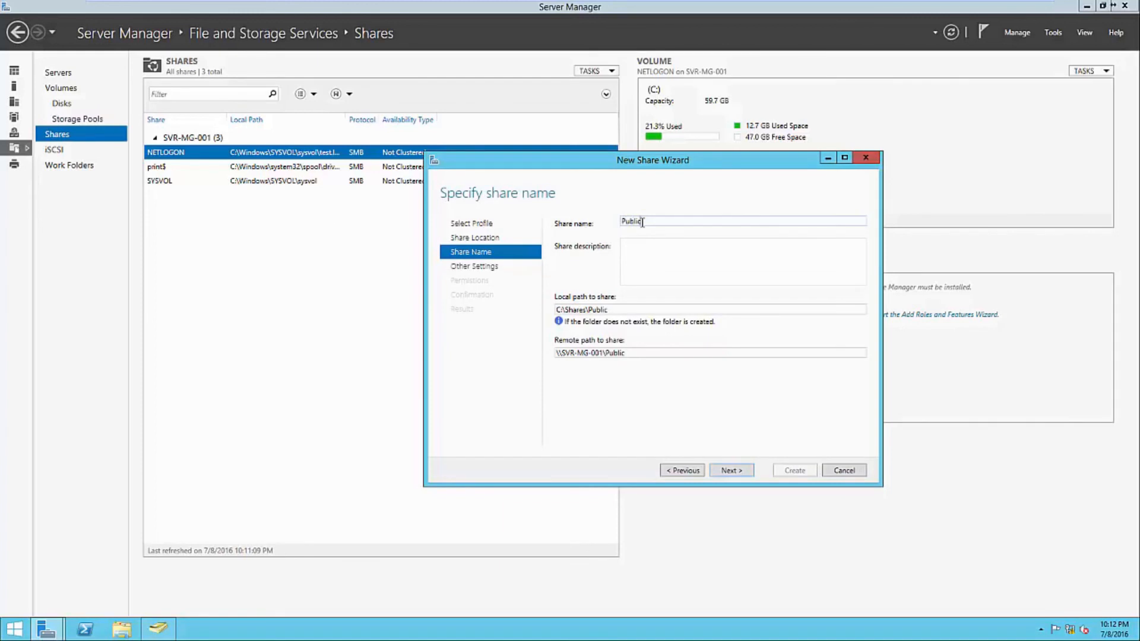
{"action": "left_click", "coordinate": [662, 263]}
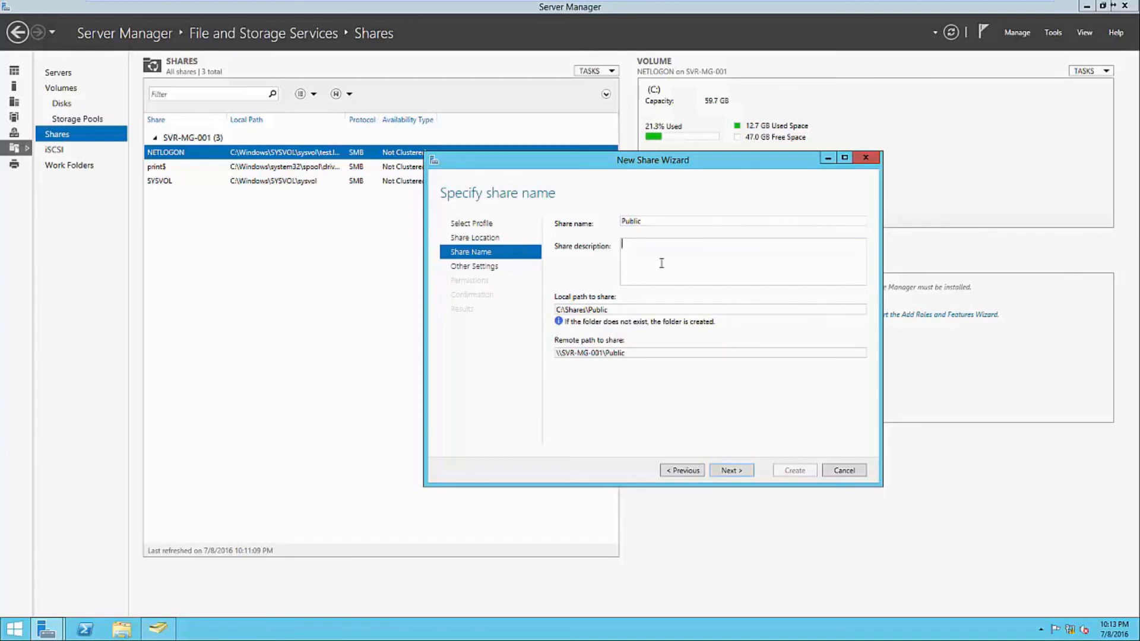
{"action": "left_click", "coordinate": [623, 309]}
{"action": "left_click", "coordinate": [626, 308]}
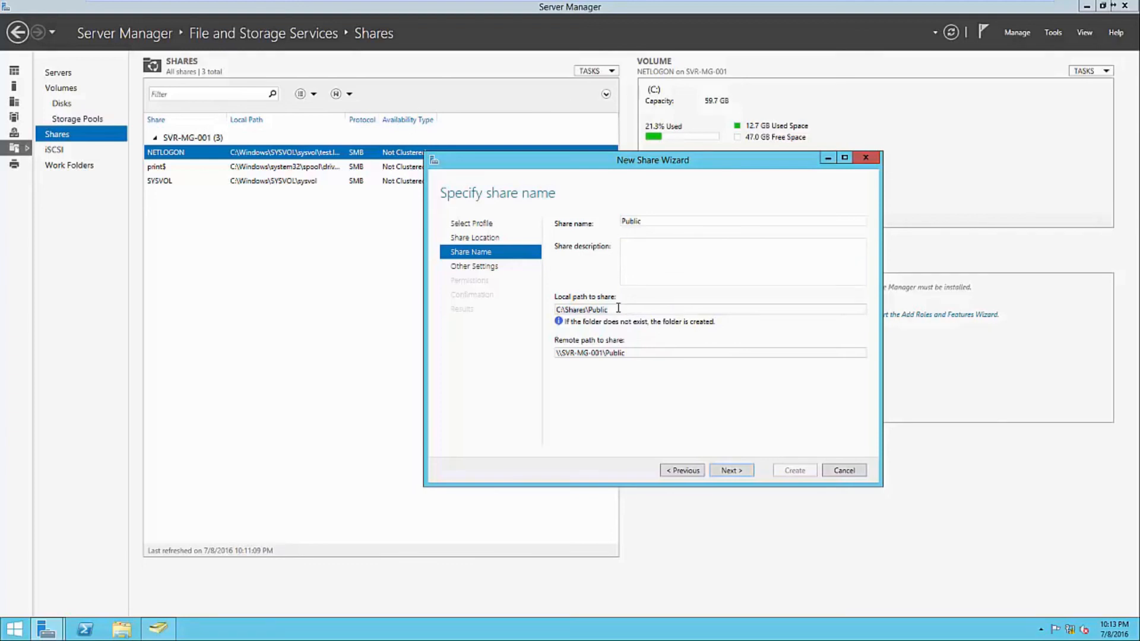
{"action": "left_click", "coordinate": [639, 351]}
{"action": "left_click", "coordinate": [664, 352]}
{"action": "left_click", "coordinate": [728, 472]}
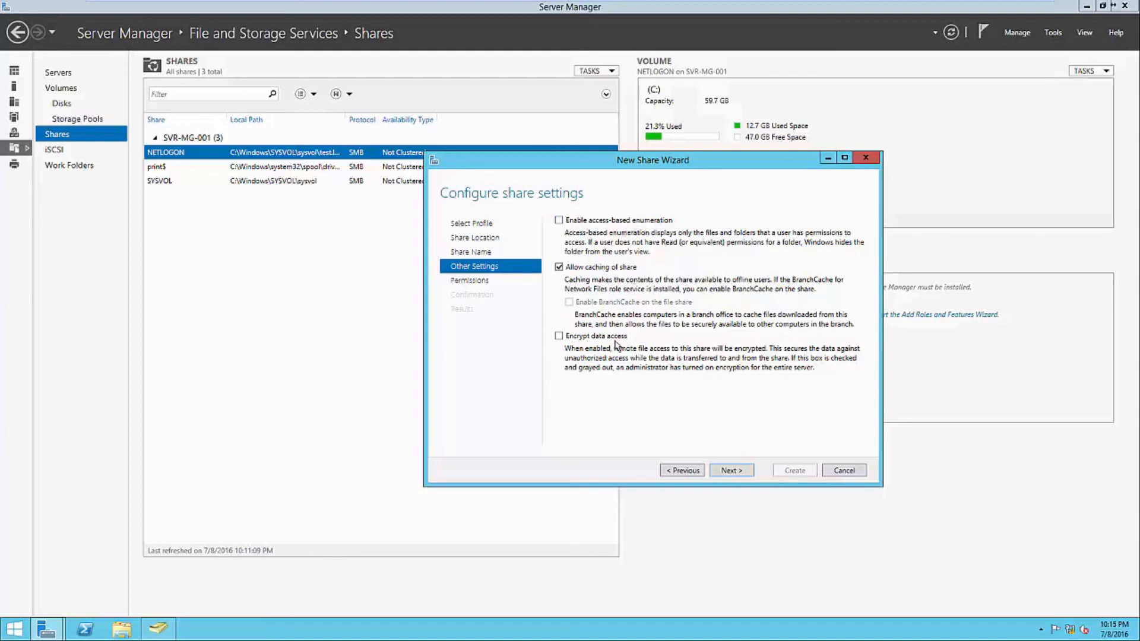
- Keep Public's default permissions (Administrators, SYSTEM) and reach the confirmation summary
{"action": "left_click", "coordinate": [730, 470]}
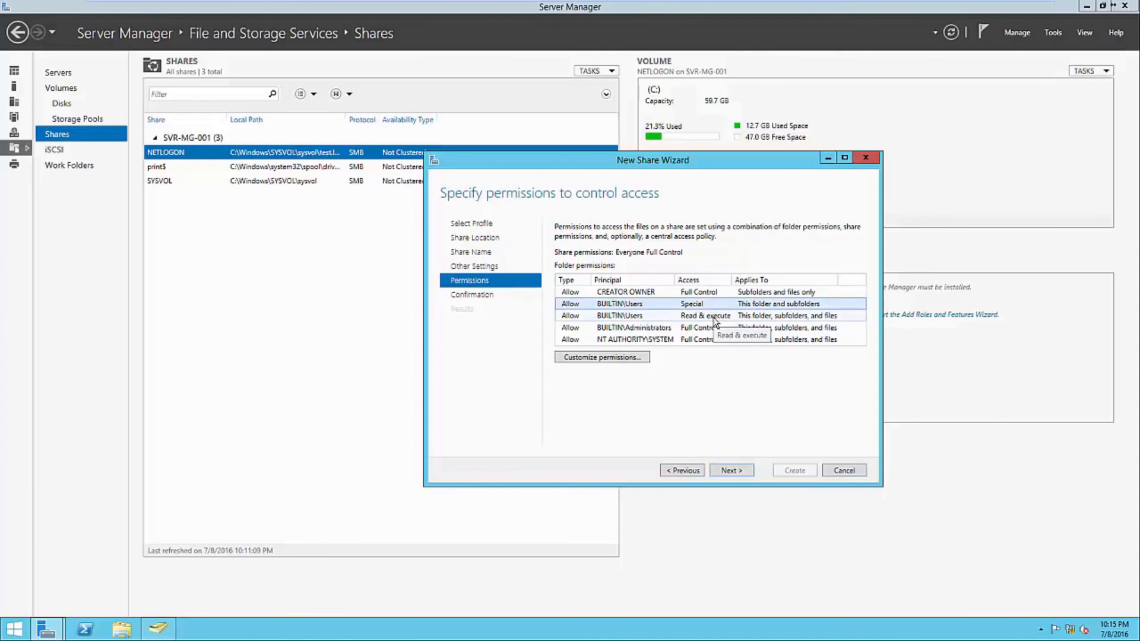
{"action": "left_click", "coordinate": [662, 331]}
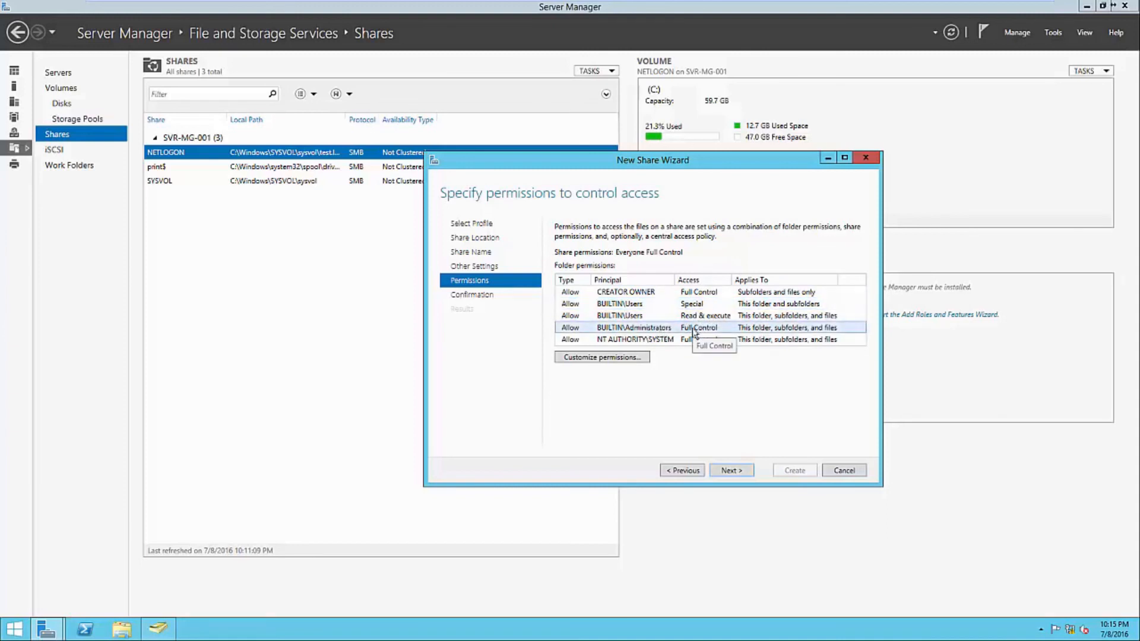
{"action": "left_click", "coordinate": [671, 341]}
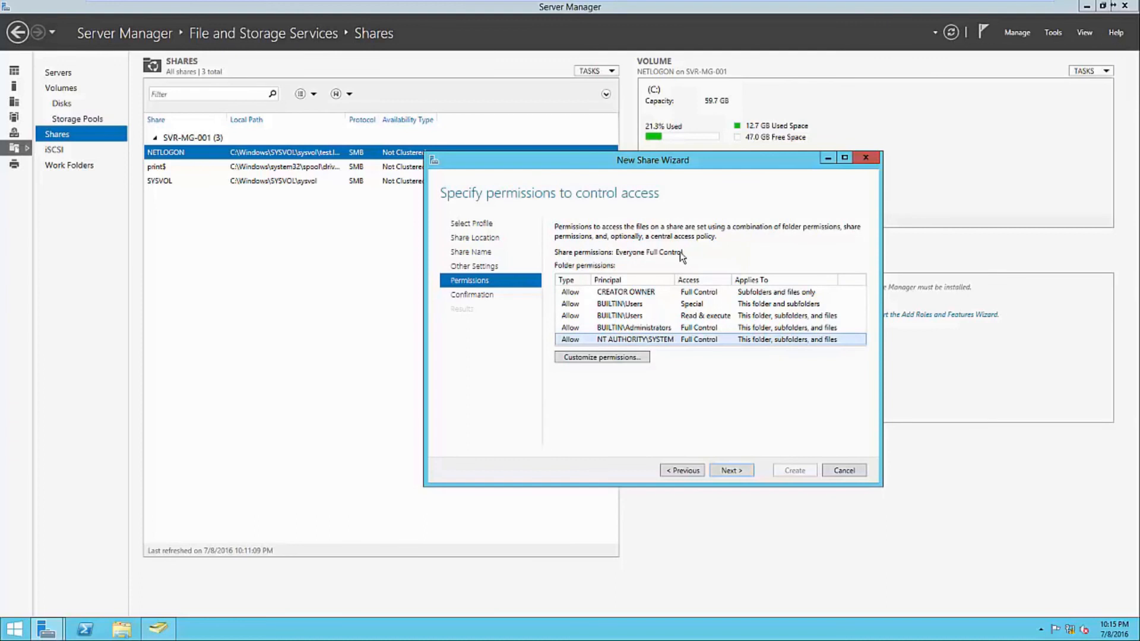
{"action": "left_click", "coordinate": [730, 469]}
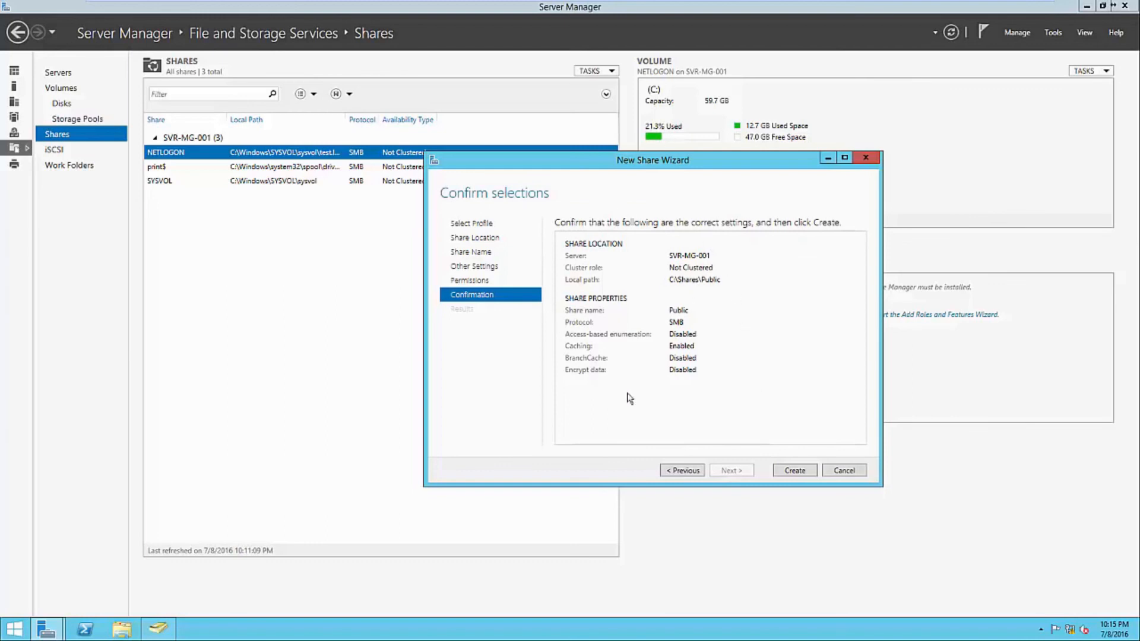
- Create the Public share and select it in the Shares list
{"action": "left_click", "coordinate": [794, 470]}
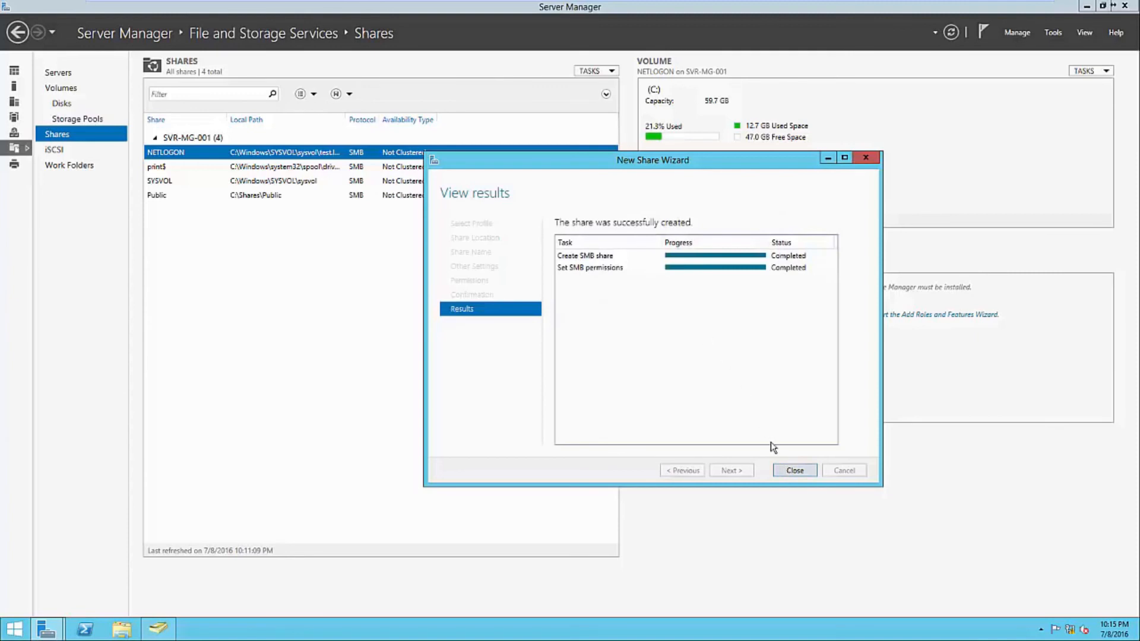
{"action": "left_click", "coordinate": [793, 470]}
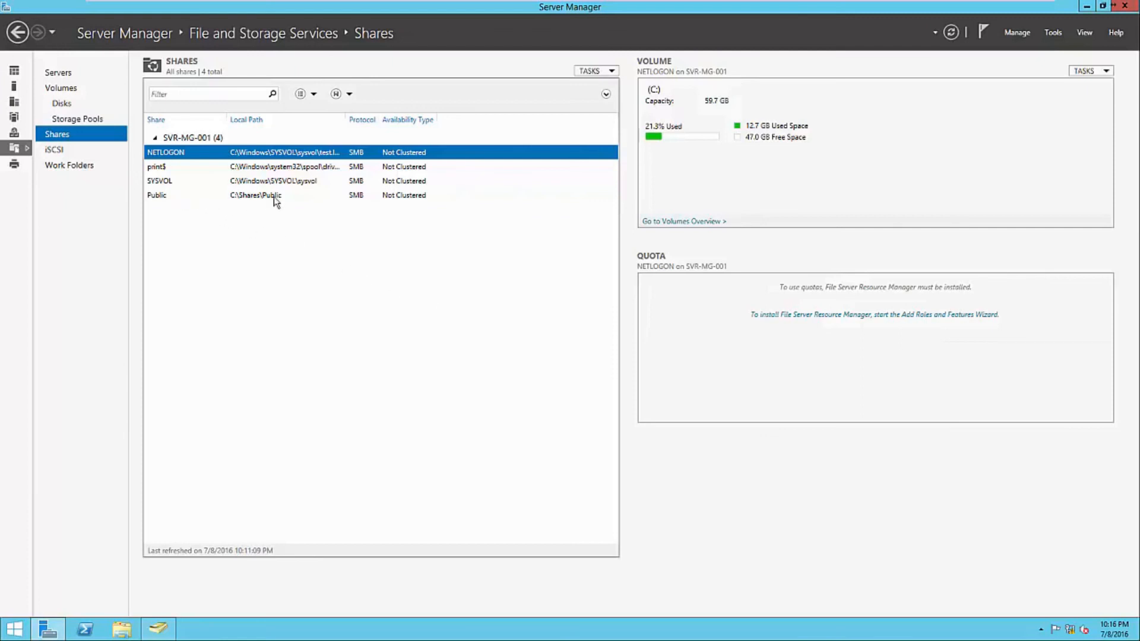
{"action": "left_click", "coordinate": [369, 200]}
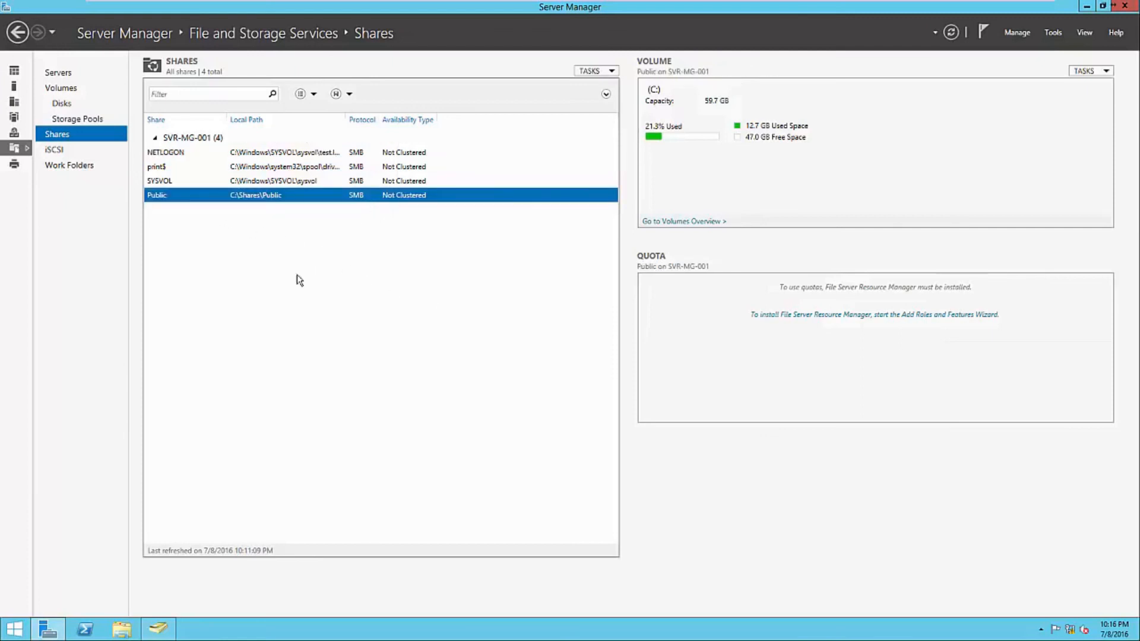
- Open \\SVR-MG-001\Public in File Explorer to confirm it is empty, then close it
{"action": "left_click", "coordinate": [122, 629]}
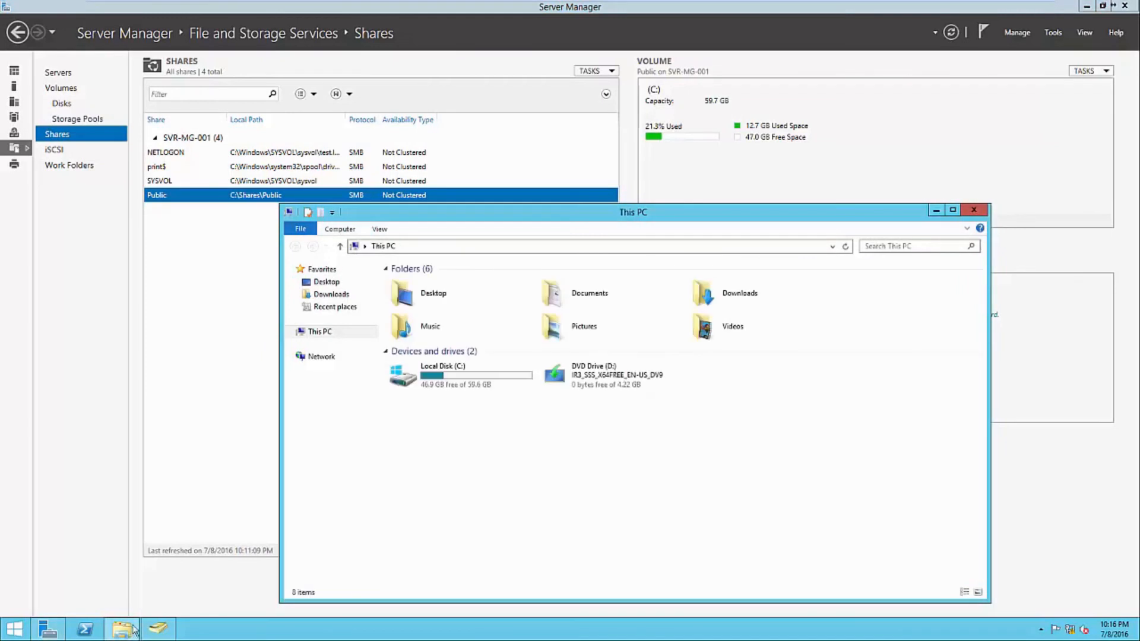
{"action": "left_click", "coordinate": [431, 247]}
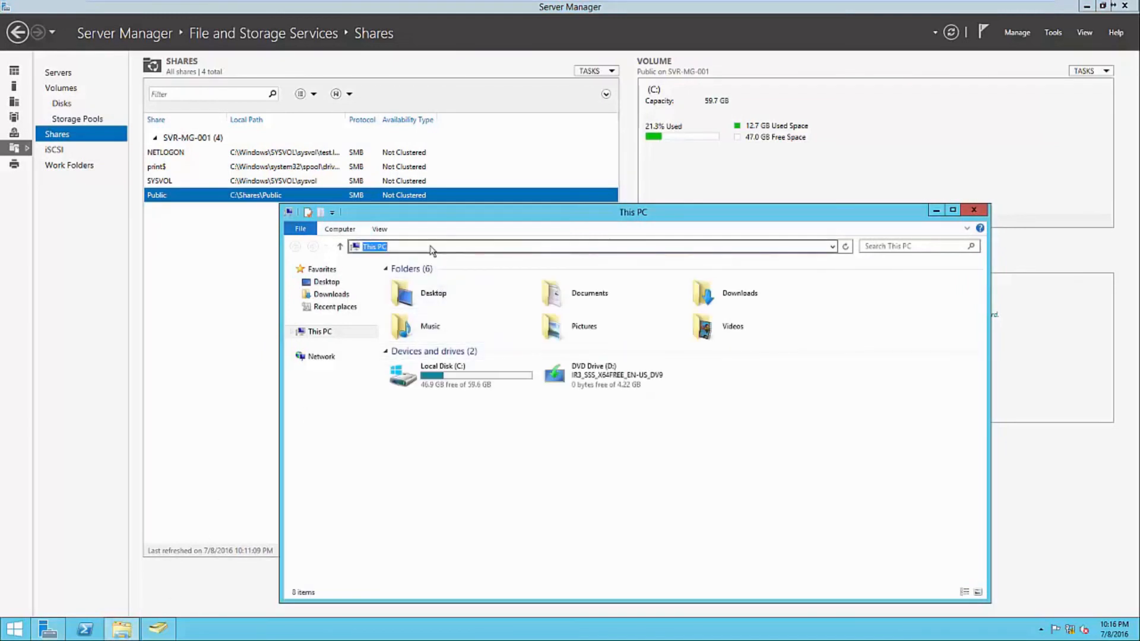
{"action": "type", "text": "\\\\"}
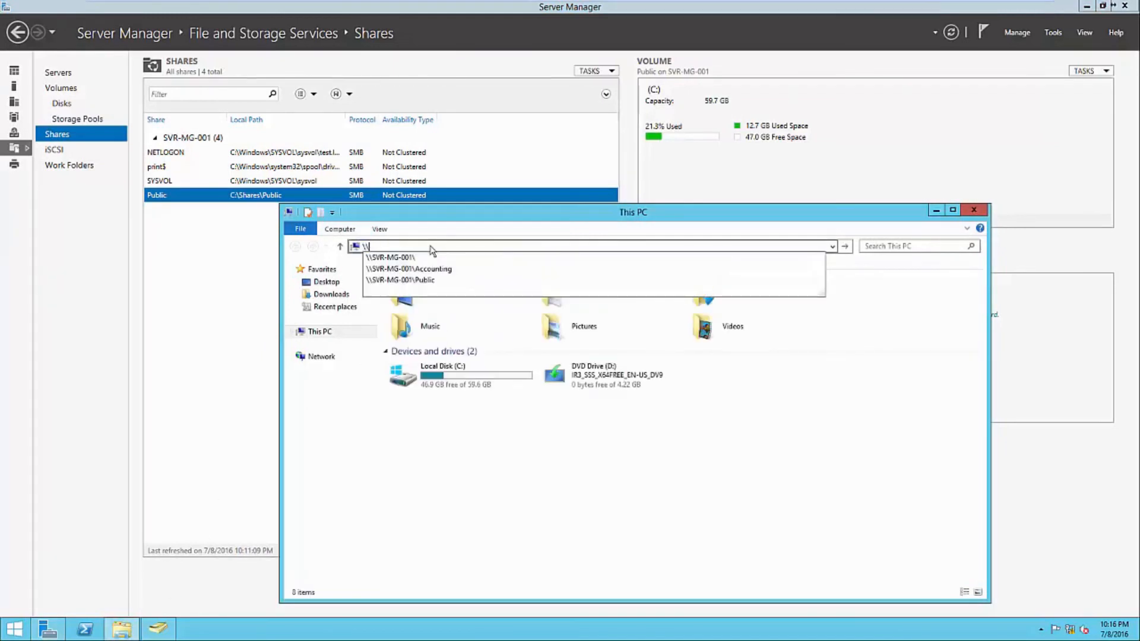
{"action": "type", "text": "SVR-0"}
{"action": "key", "text": "BackSpace"}
{"action": "type", "text": "MG-001\\Public"}
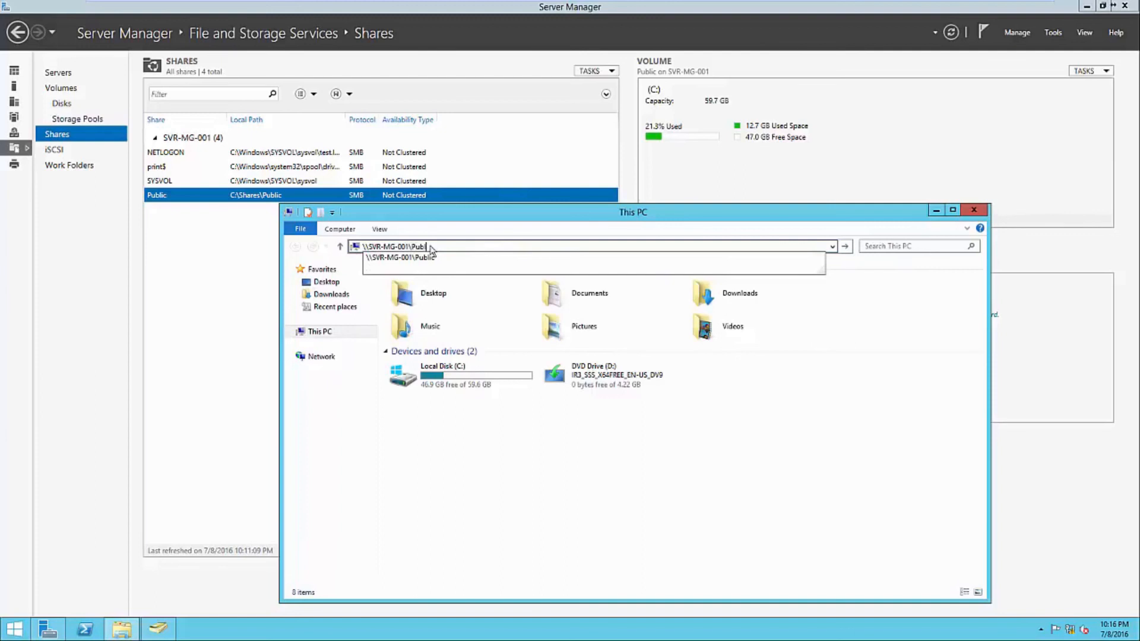
{"action": "key", "text": "Return"}
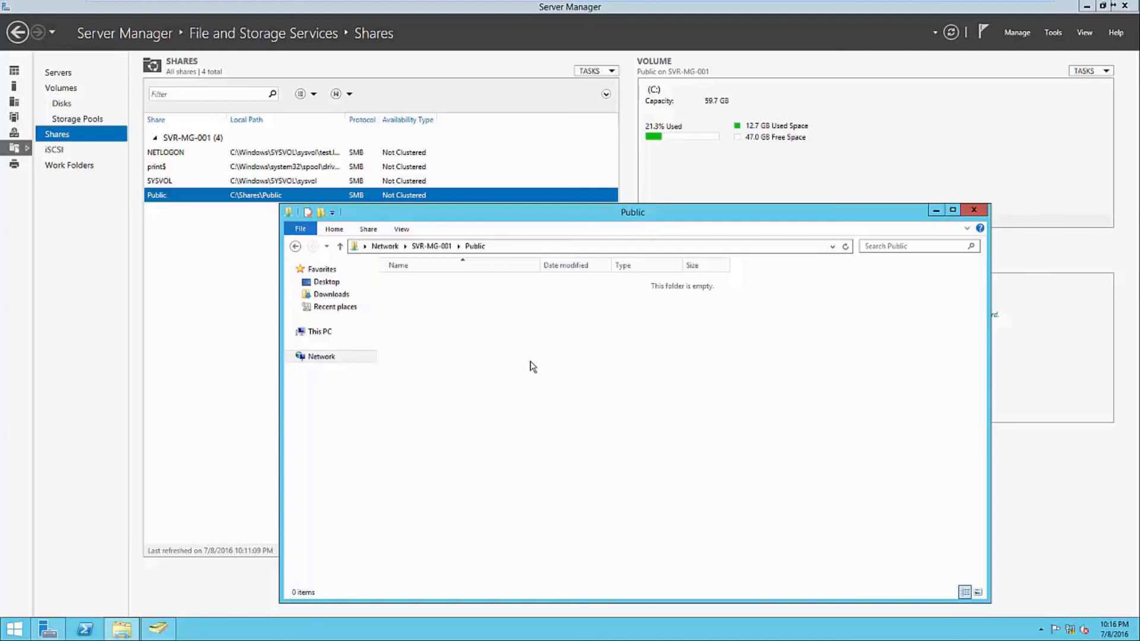
{"action": "left_click", "coordinate": [976, 212]}
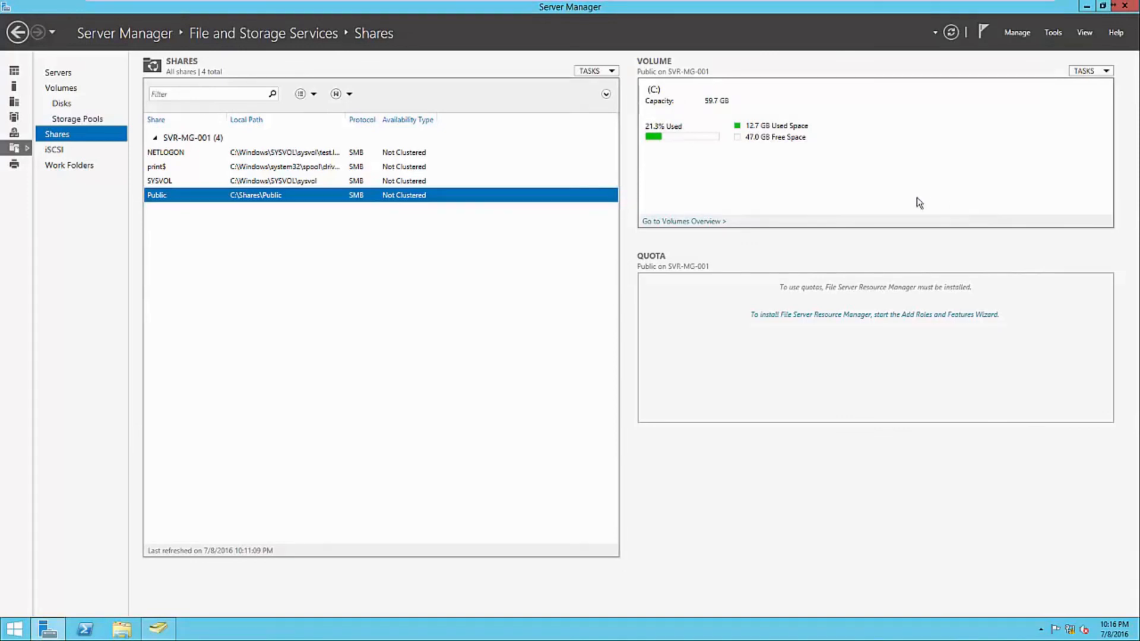
{"action": "right_click", "coordinate": [506, 238]}
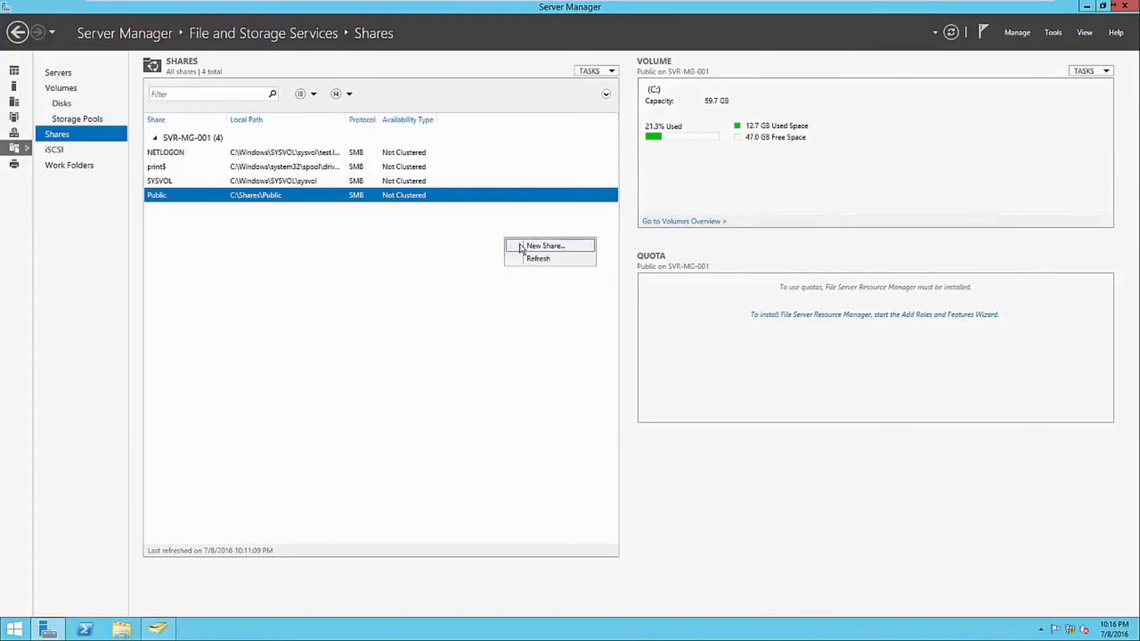
- Set up a second SMB Share - Quick on C: named Accounting at C:\Shares\Accounting
{"action": "left_click", "coordinate": [519, 244]}
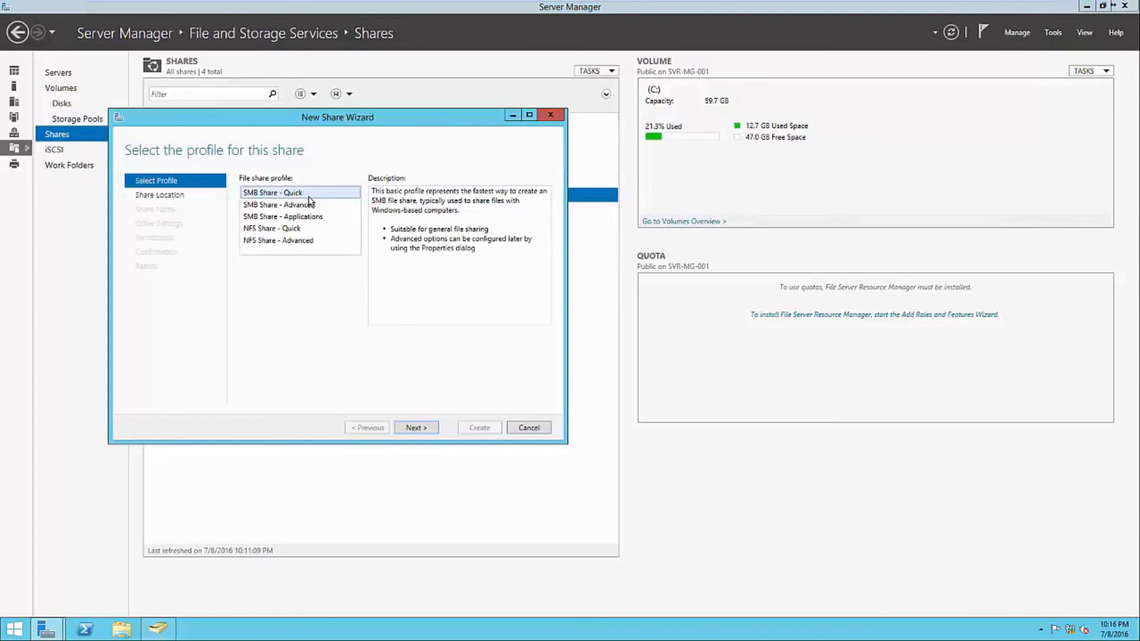
{"action": "left_click", "coordinate": [414, 427]}
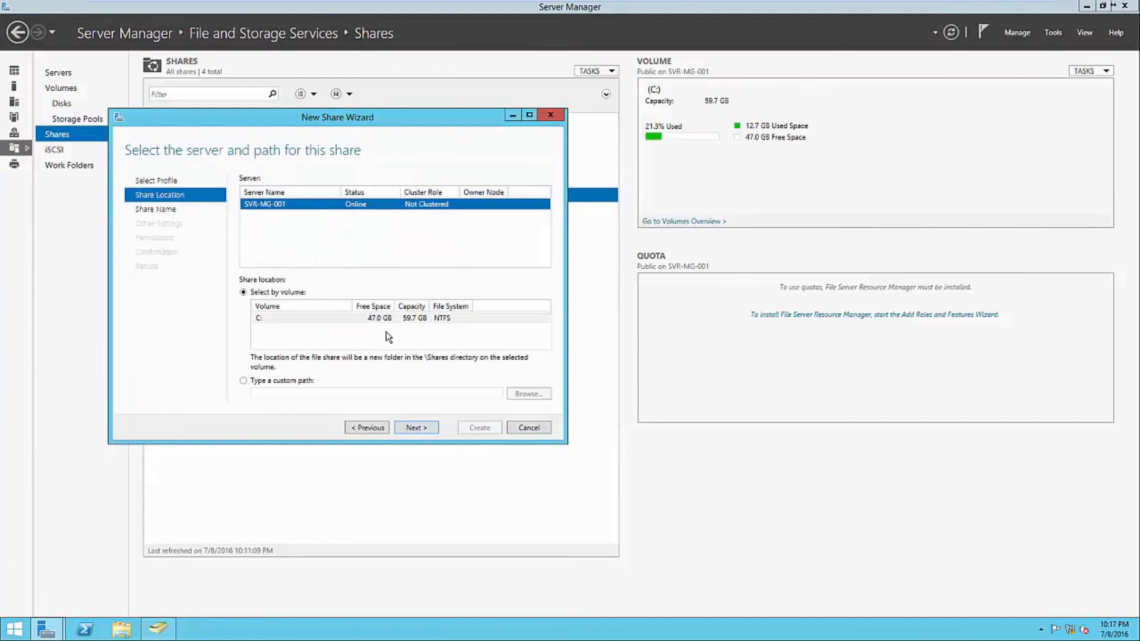
{"action": "left_click", "coordinate": [421, 429]}
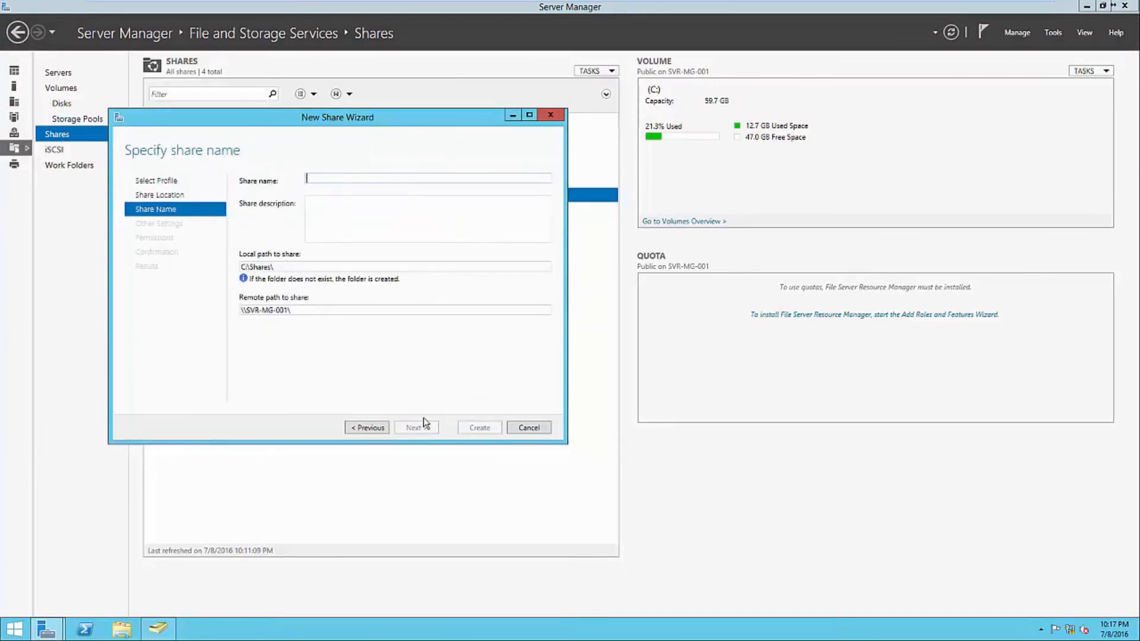
{"action": "type", "text": "Accounting"}
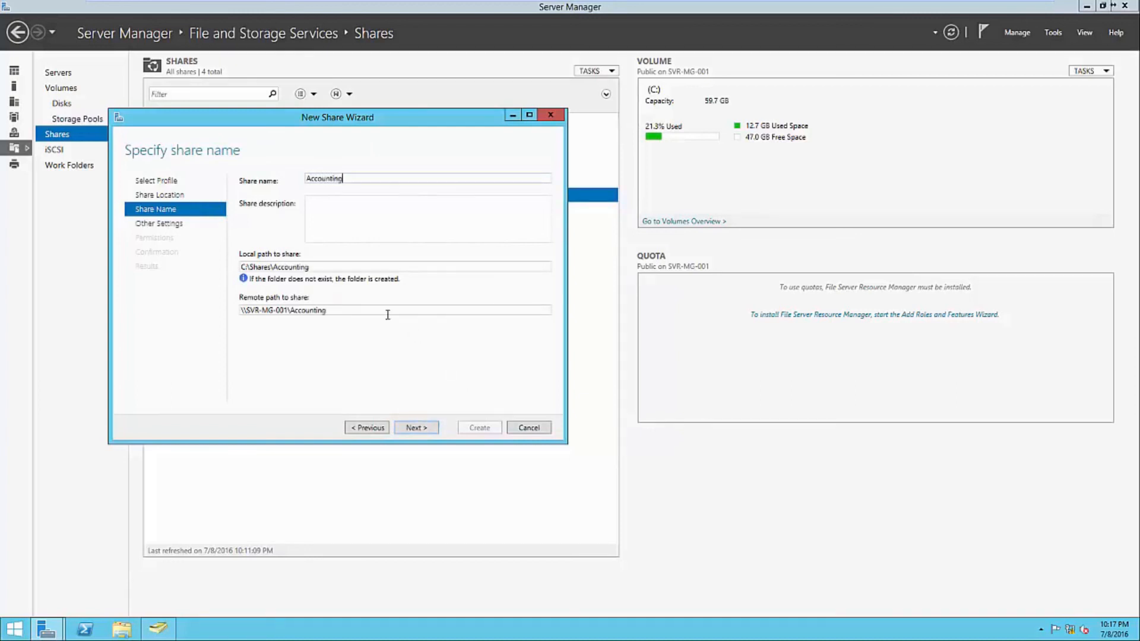
{"action": "double_click", "coordinate": [320, 267]}
{"action": "left_click", "coordinate": [330, 267]}
{"action": "double_click", "coordinate": [343, 310]}
{"action": "left_click", "coordinate": [344, 312]}
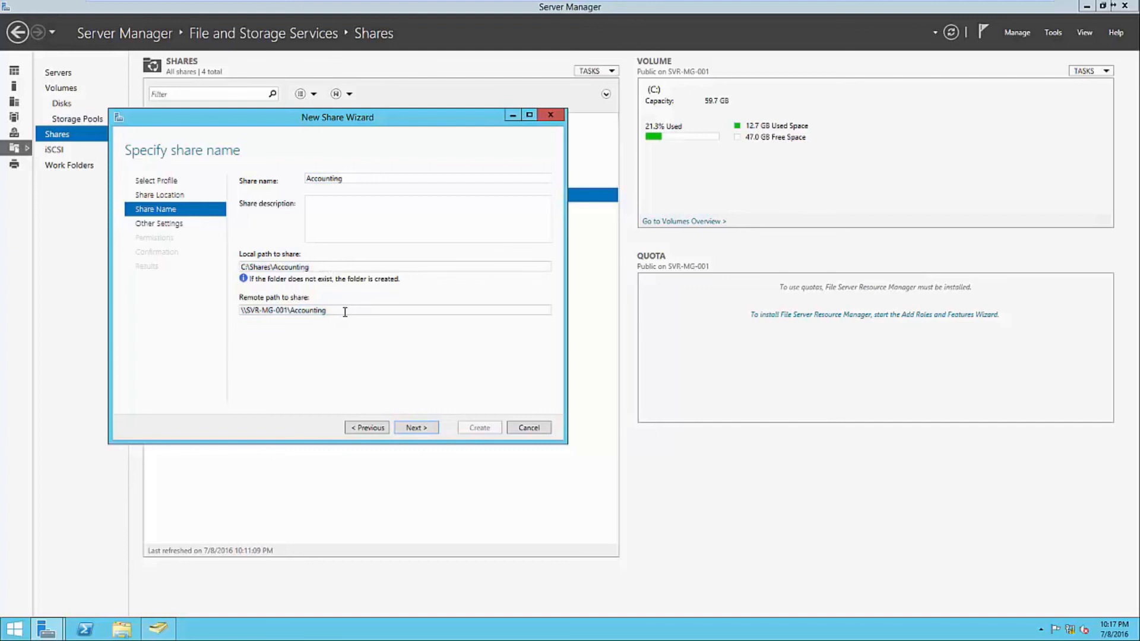
{"action": "left_click", "coordinate": [415, 427]}
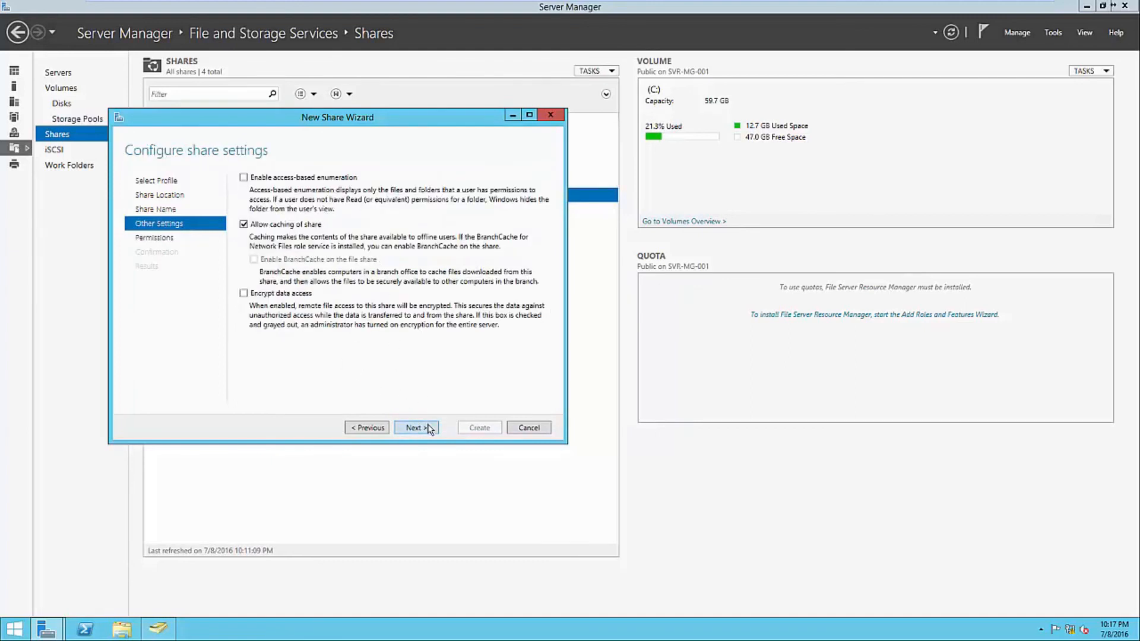
- Open the Accounting share's customized permissions in Advanced Security Settings
{"action": "left_click", "coordinate": [430, 428]}
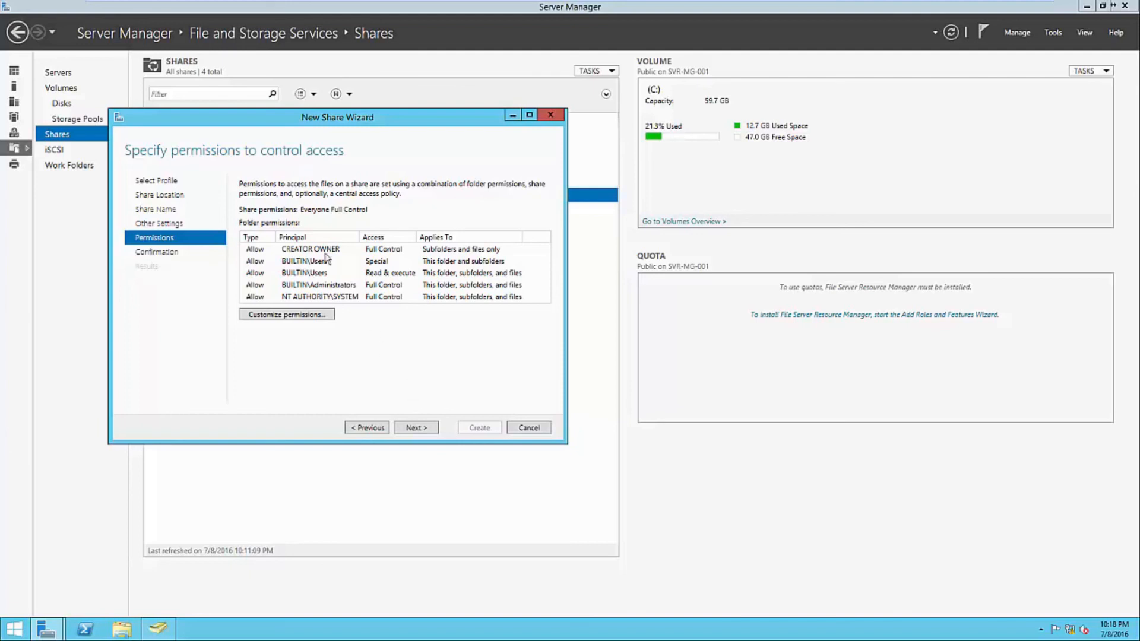
{"action": "left_click", "coordinate": [318, 317]}
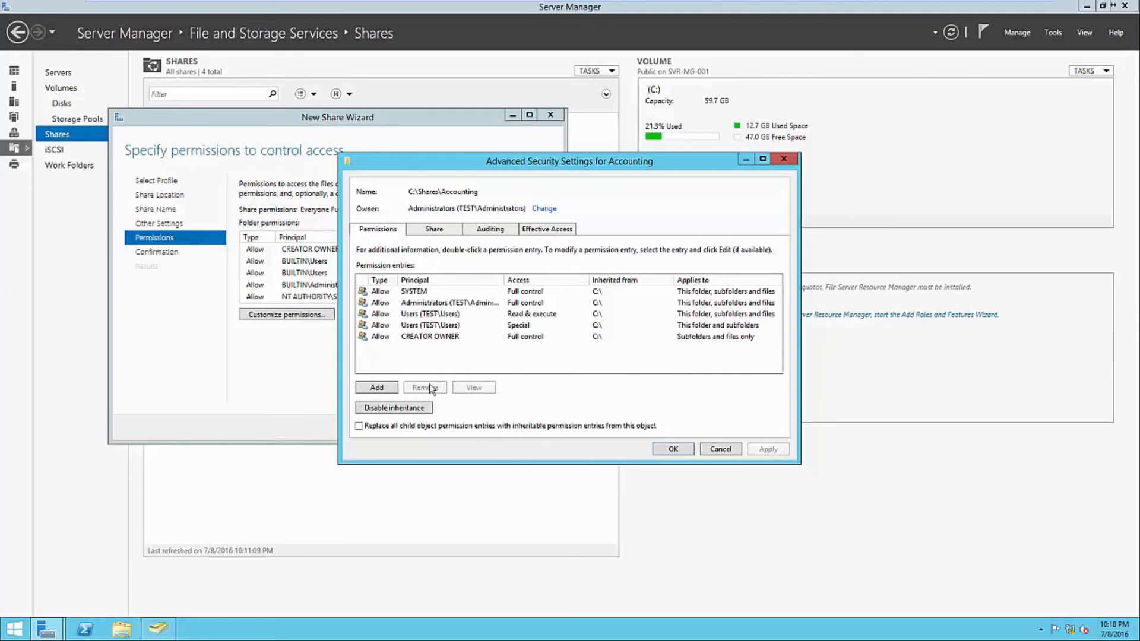
- Disable inheritance keeping explicit permissions, remove both Users entries, and begin a new entry
{"action": "left_click", "coordinate": [410, 410]}
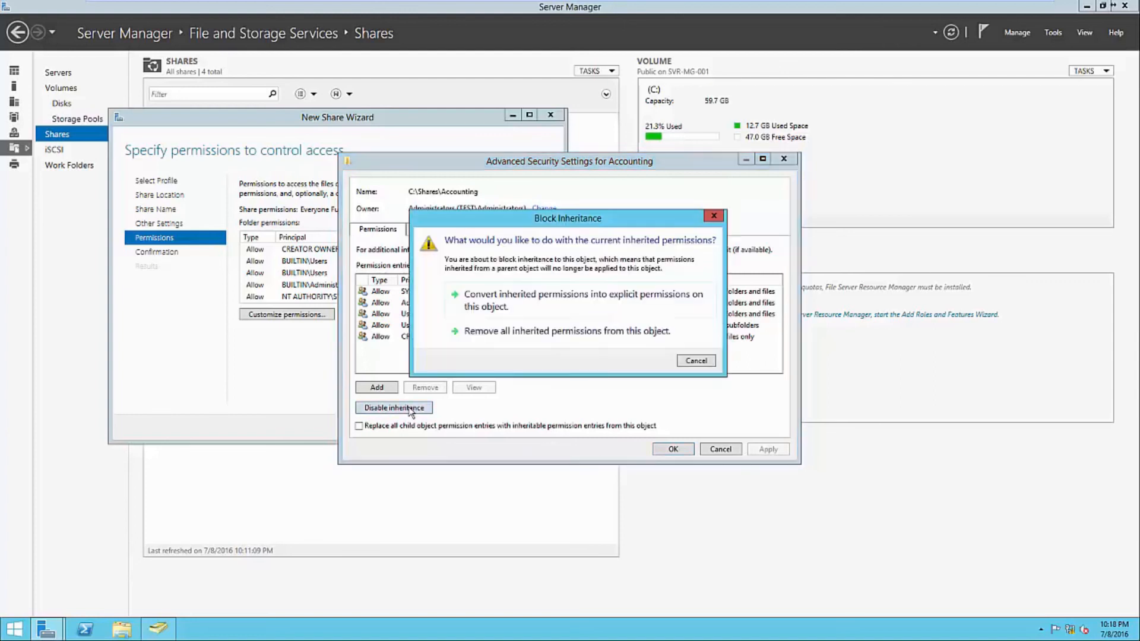
{"action": "left_click", "coordinate": [505, 309]}
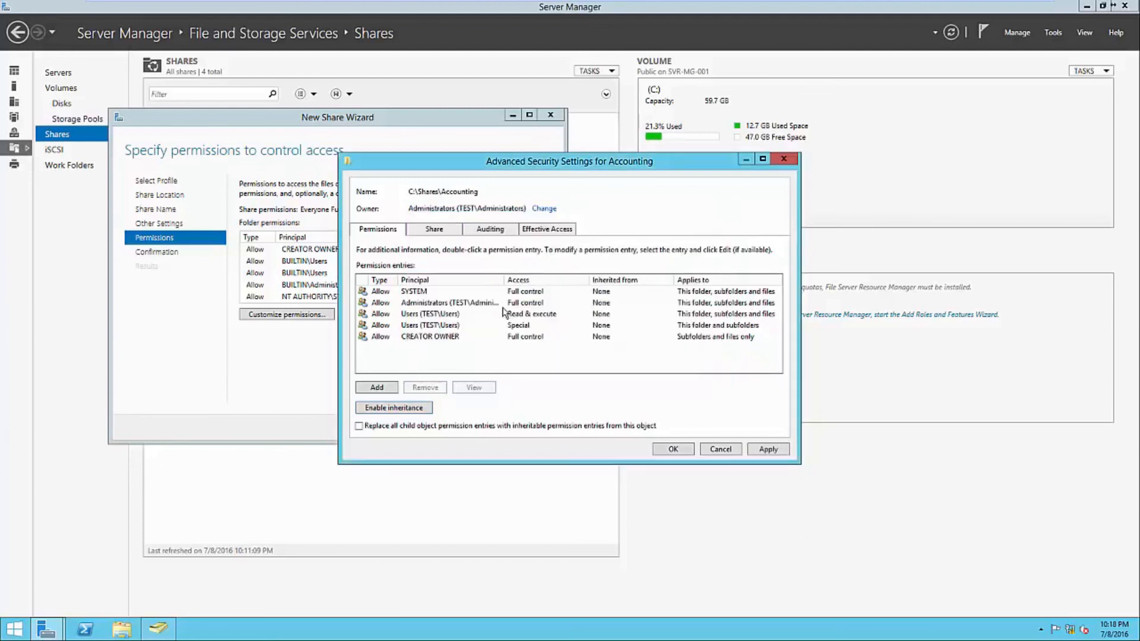
{"action": "left_click", "coordinate": [429, 316]}
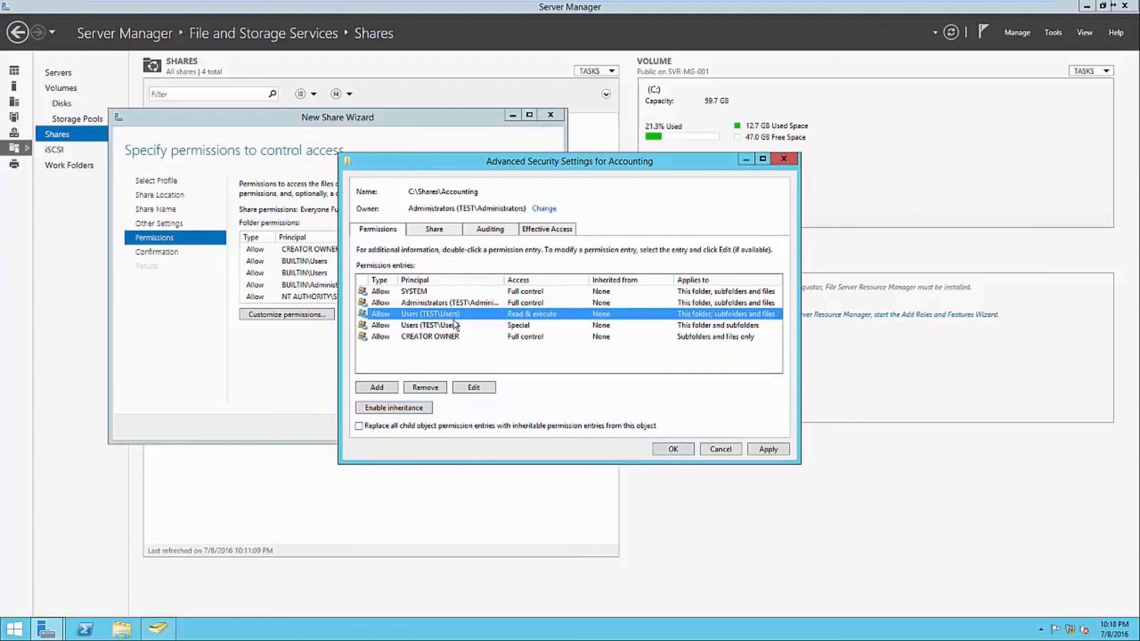
{"action": "left_click", "coordinate": [439, 387]}
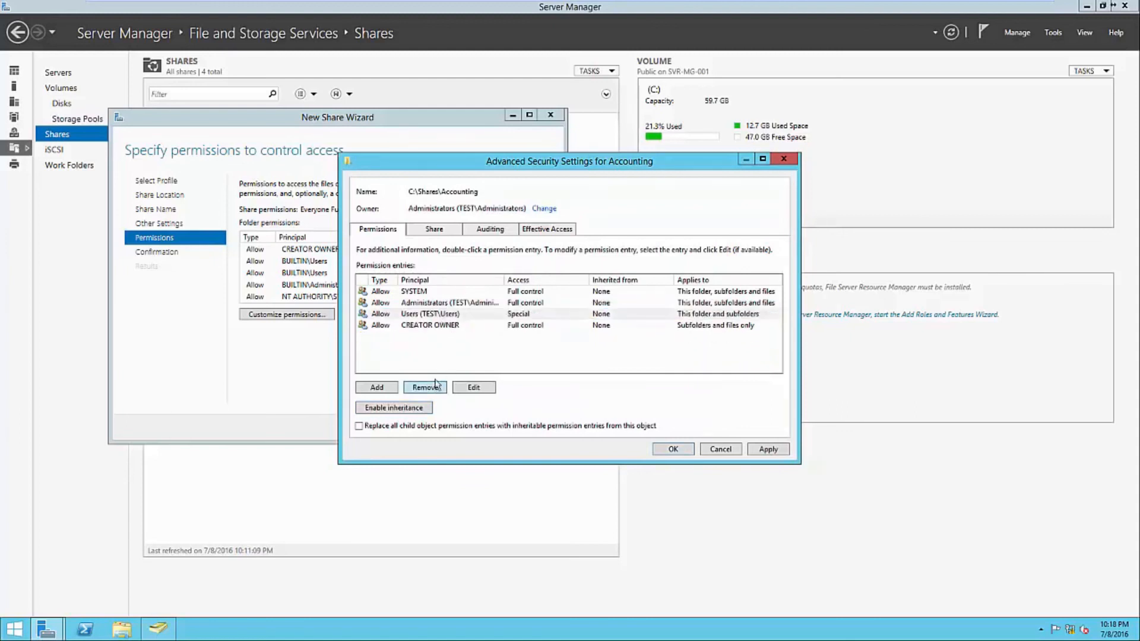
{"action": "left_click", "coordinate": [438, 316]}
{"action": "left_click", "coordinate": [433, 387]}
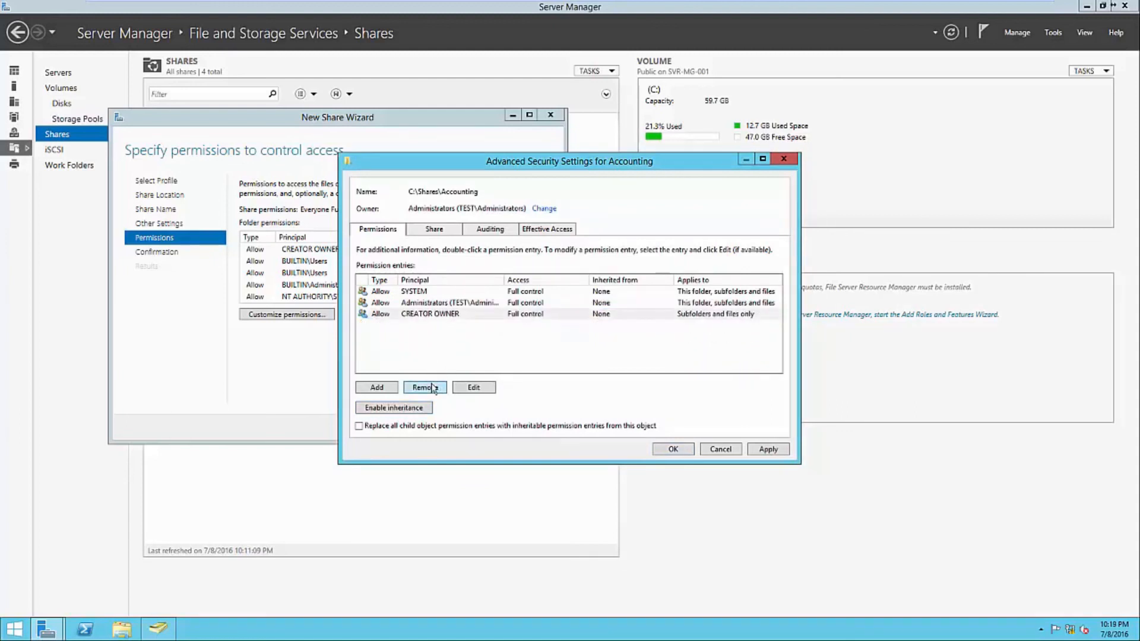
{"action": "left_click", "coordinate": [377, 387]}
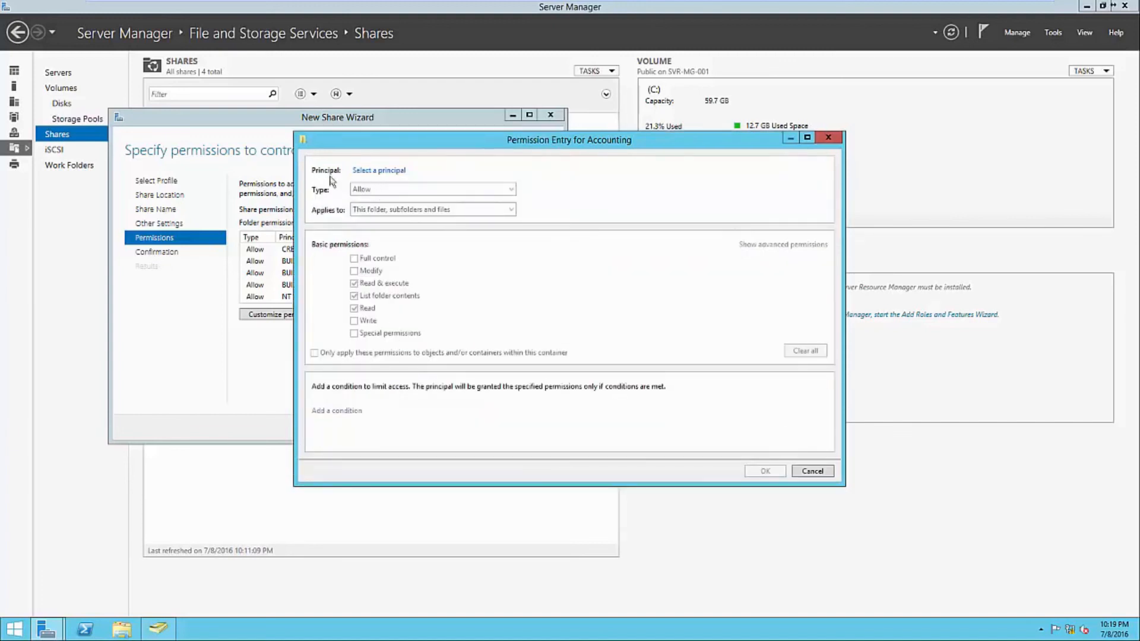
- Grant the Accounting group Full control on the Accounting folder and apply the permissions
{"action": "left_click", "coordinate": [367, 172]}
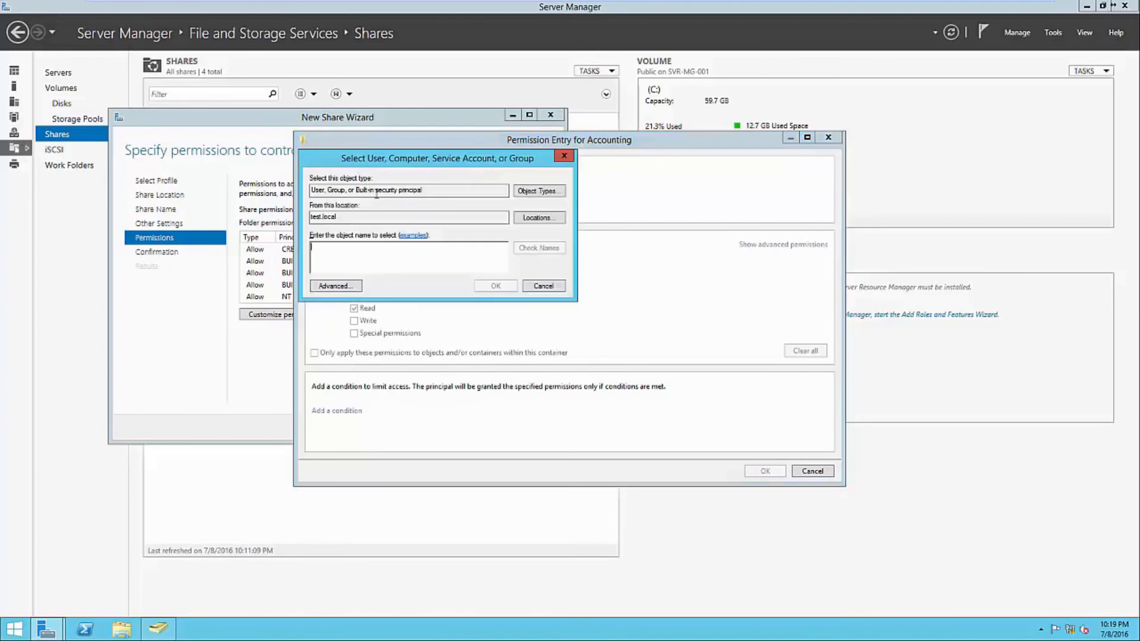
{"action": "type", "text": "Accounting"}
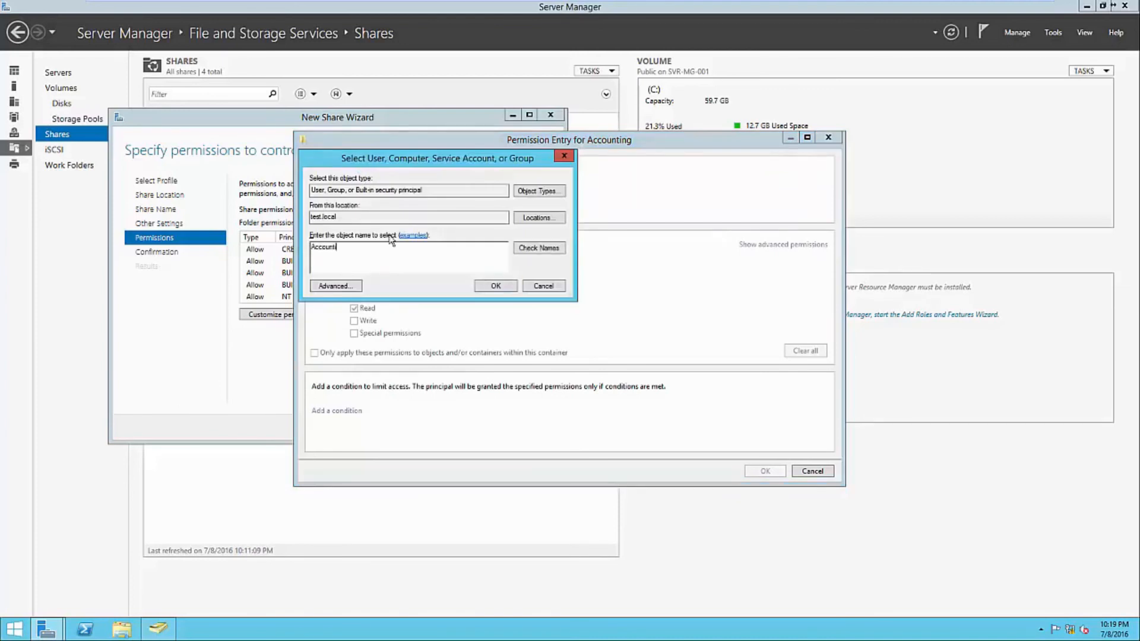
{"action": "left_click", "coordinate": [496, 287]}
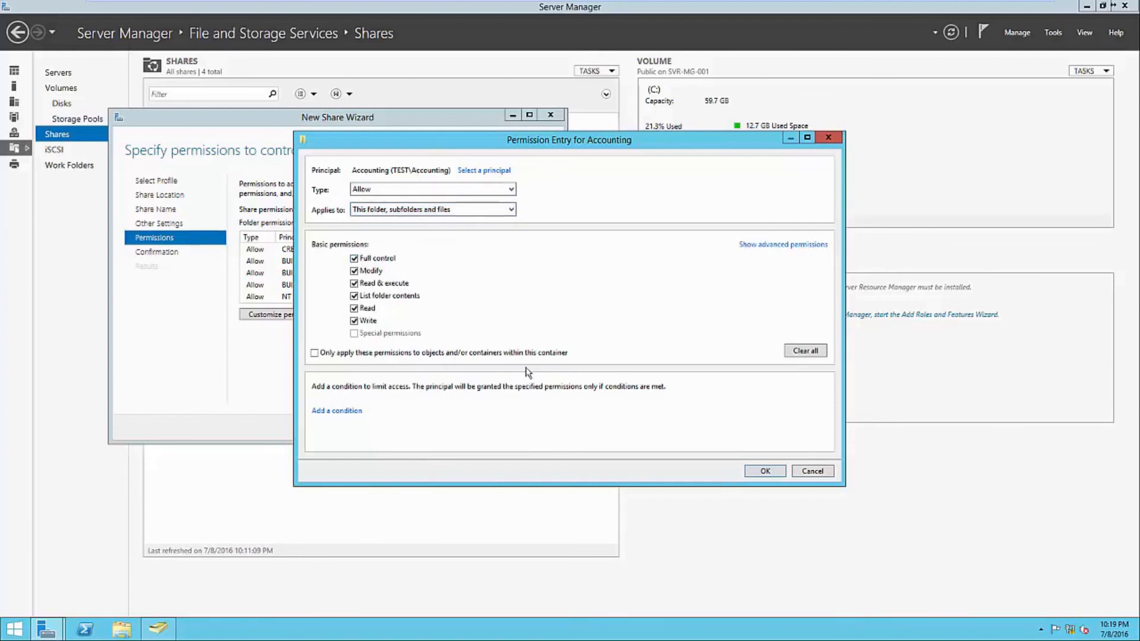
{"action": "left_click", "coordinate": [766, 471]}
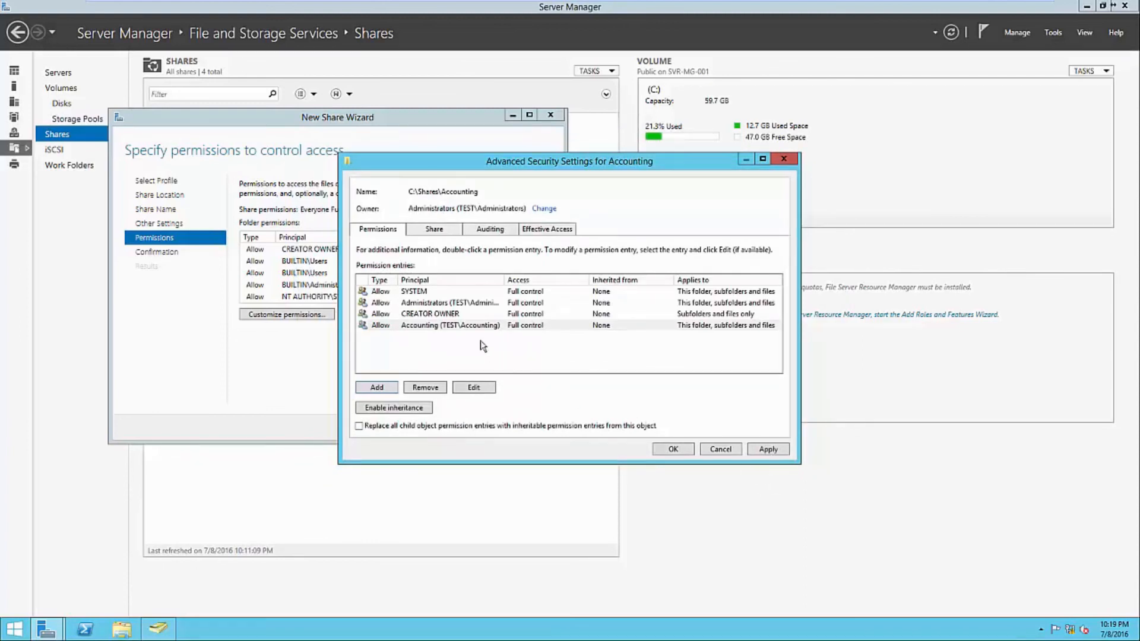
{"action": "left_click_drag", "start_coordinate": [505, 283], "coordinate": [562, 283]}
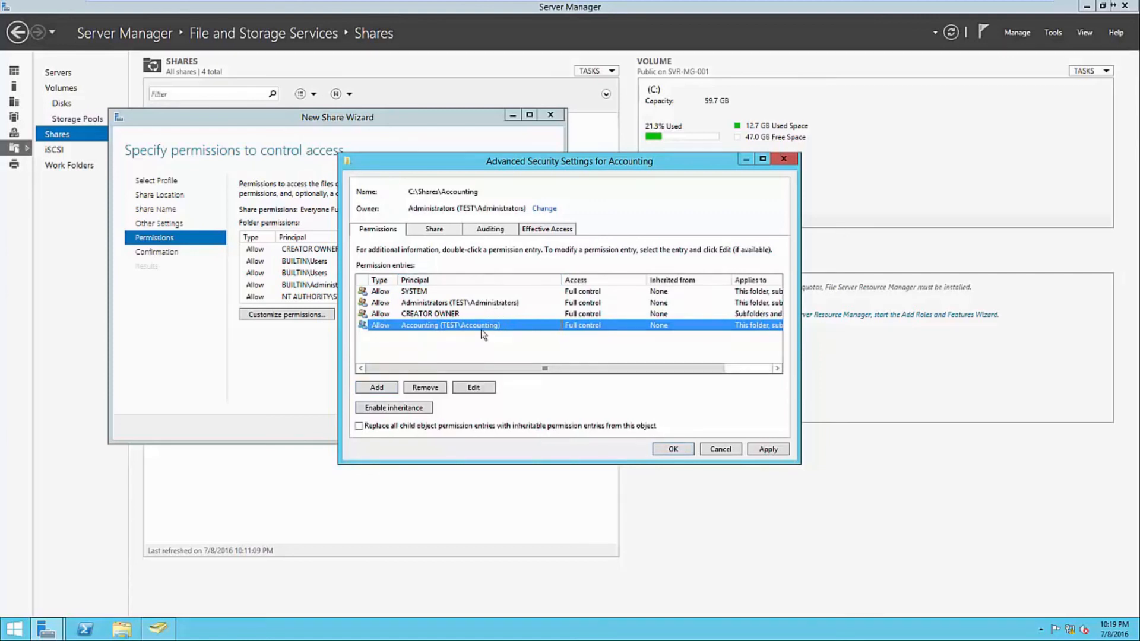
{"action": "left_click", "coordinate": [486, 304]}
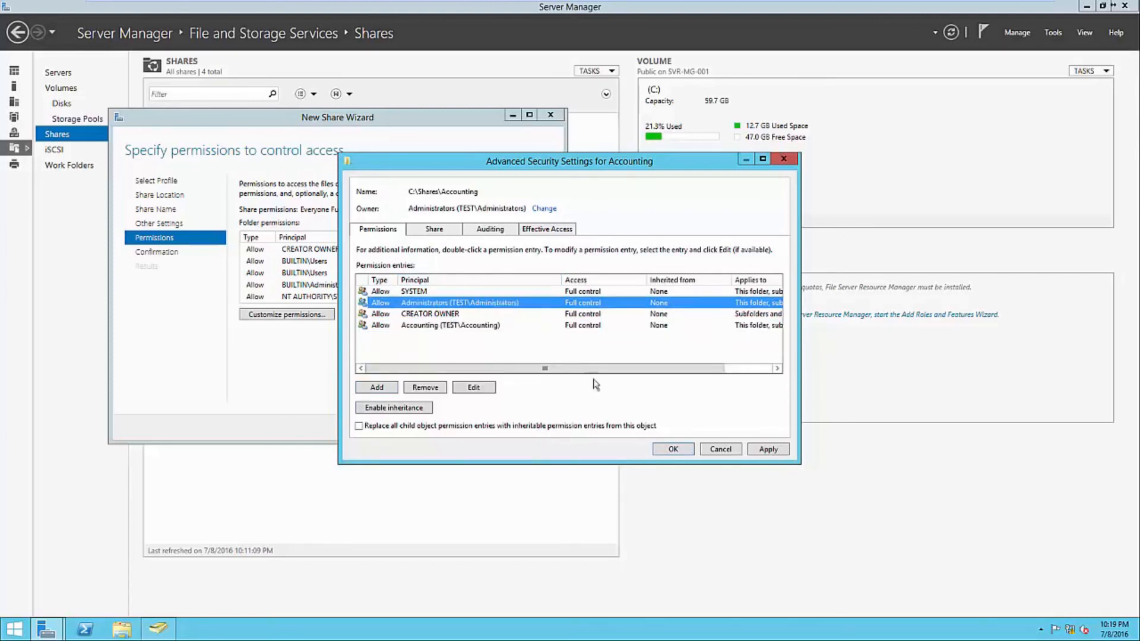
{"action": "left_click", "coordinate": [669, 448]}
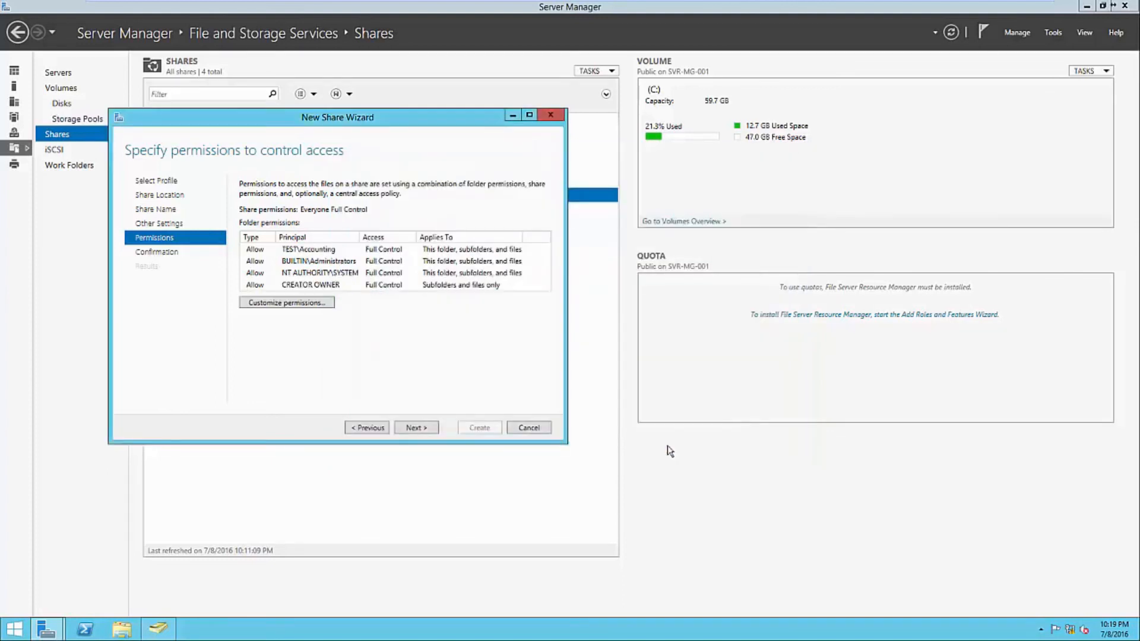
- Finish creating the Accounting share and select it among the five listed shares
{"action": "left_click", "coordinate": [434, 429]}
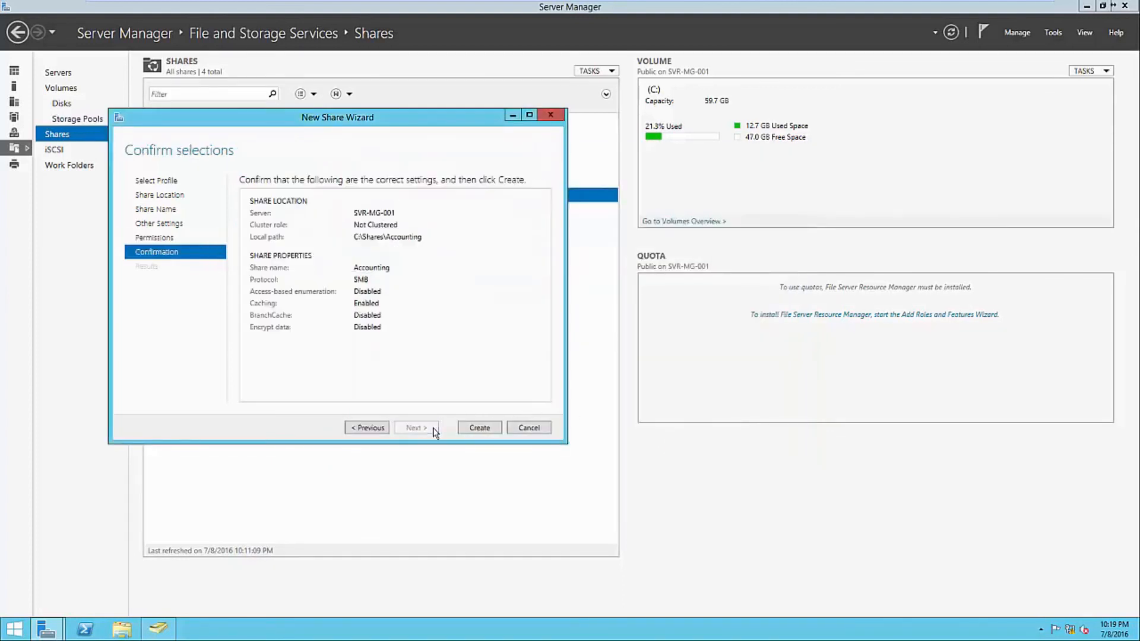
{"action": "left_click", "coordinate": [478, 427]}
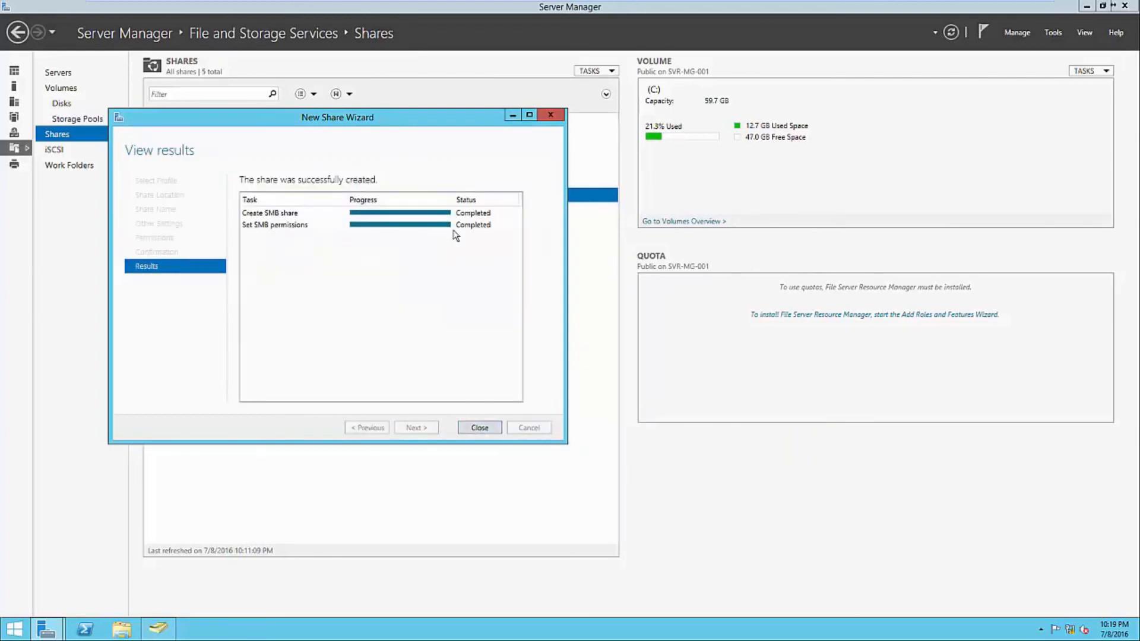
{"action": "left_click", "coordinate": [492, 428]}
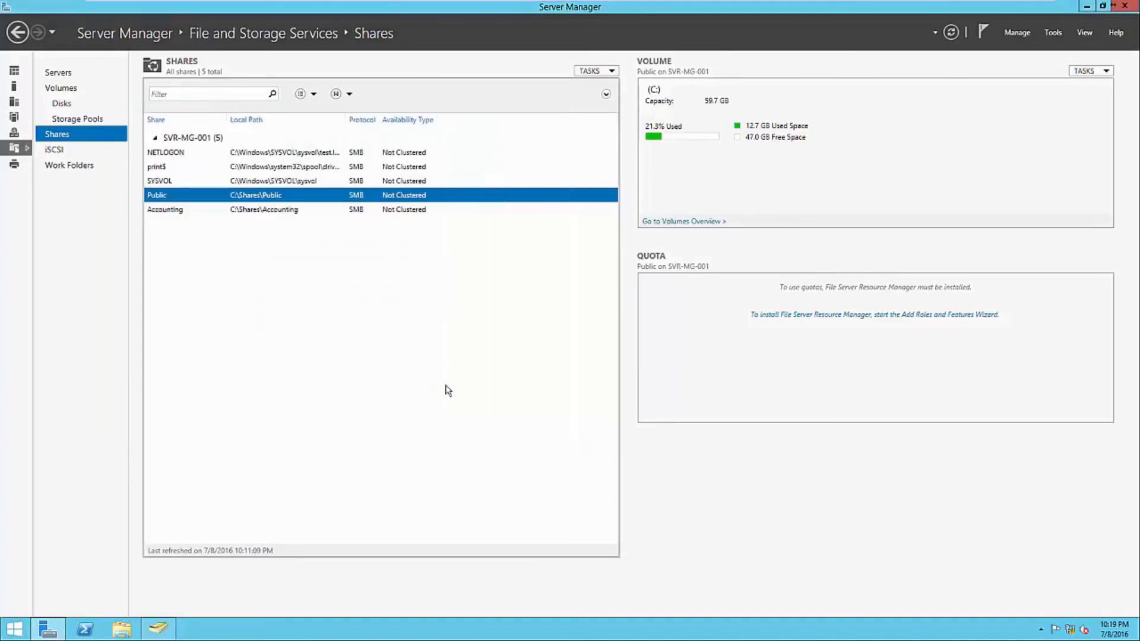
{"action": "left_click", "coordinate": [297, 210]}
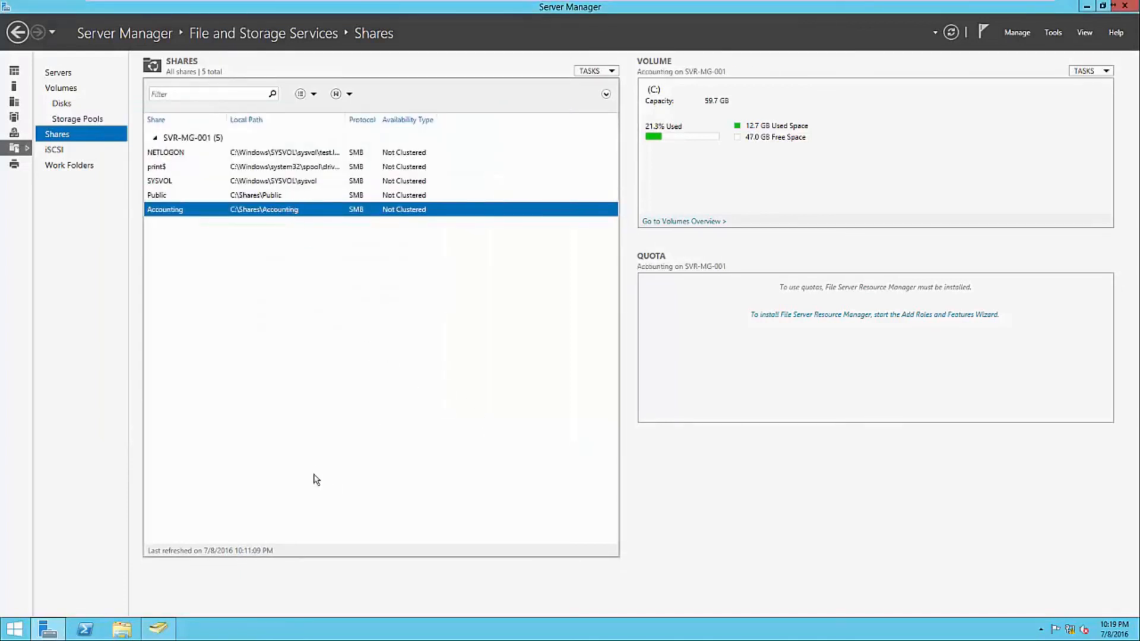
{"action": "left_click", "coordinate": [131, 633]}
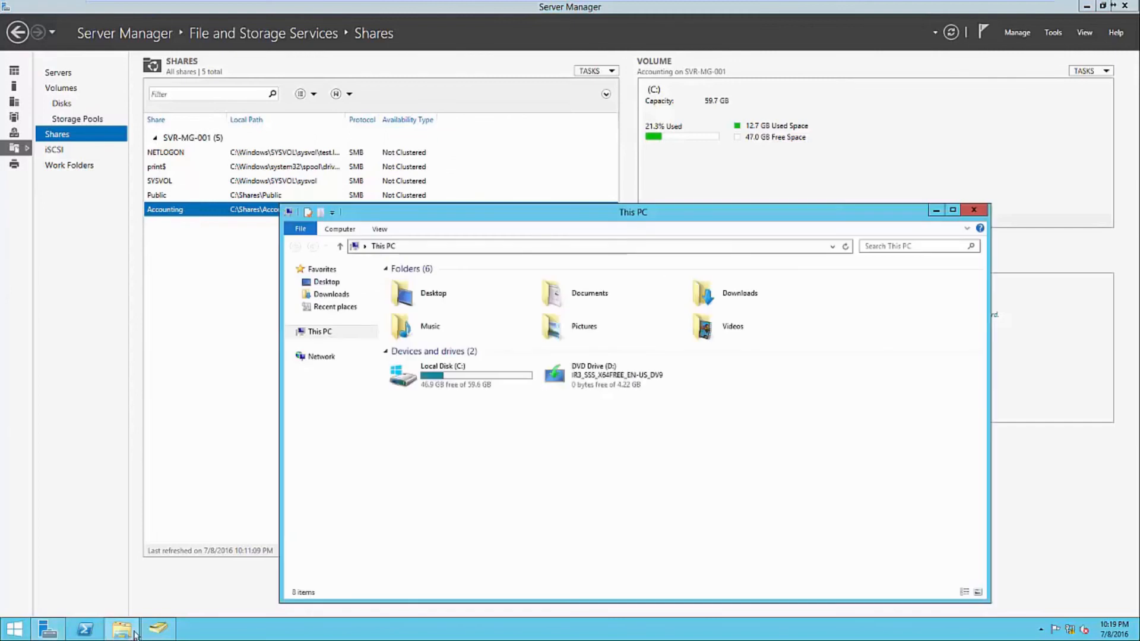
{"action": "left_click", "coordinate": [421, 247]}
{"action": "type", "text": "\\\\SVR"}
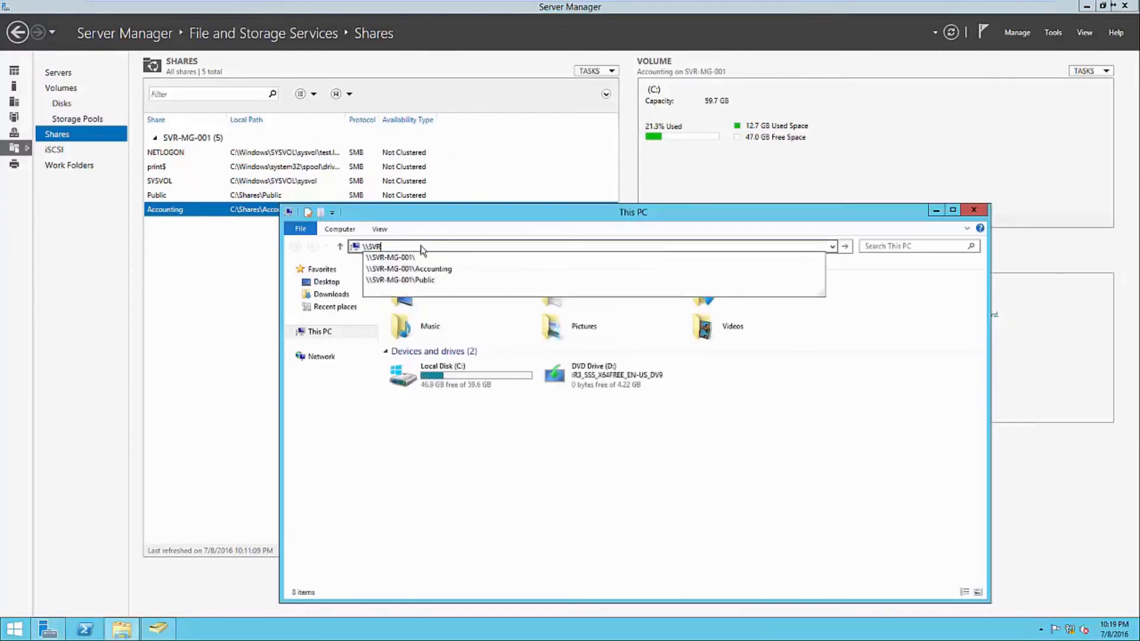
{"action": "key", "text": "Down"}
{"action": "key", "text": "Down"}
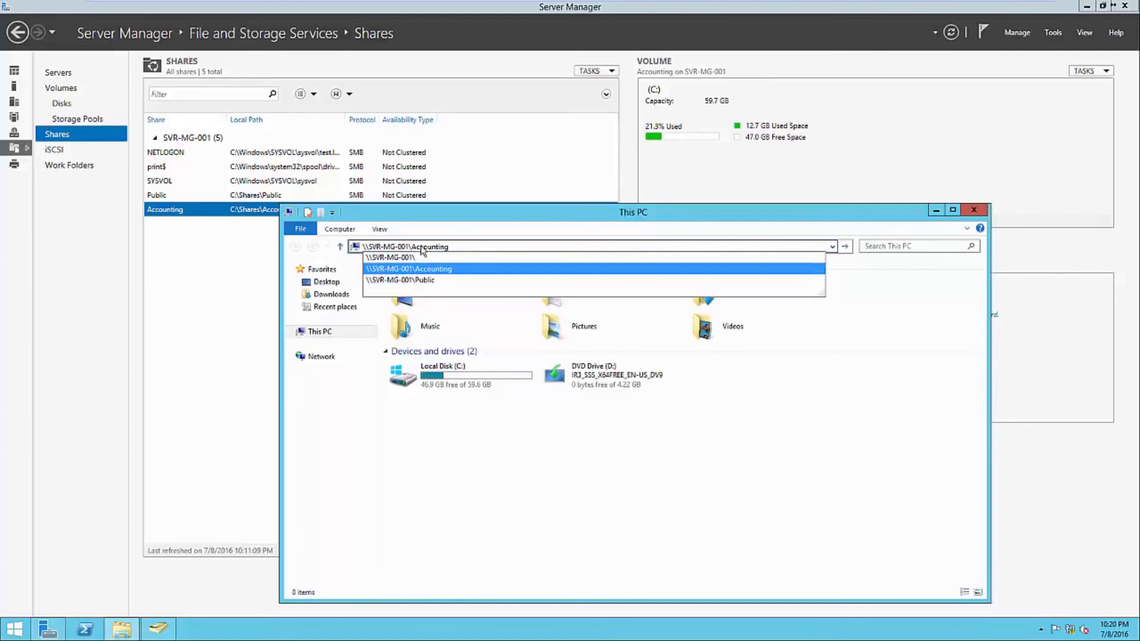
{"action": "key", "text": "Return"}
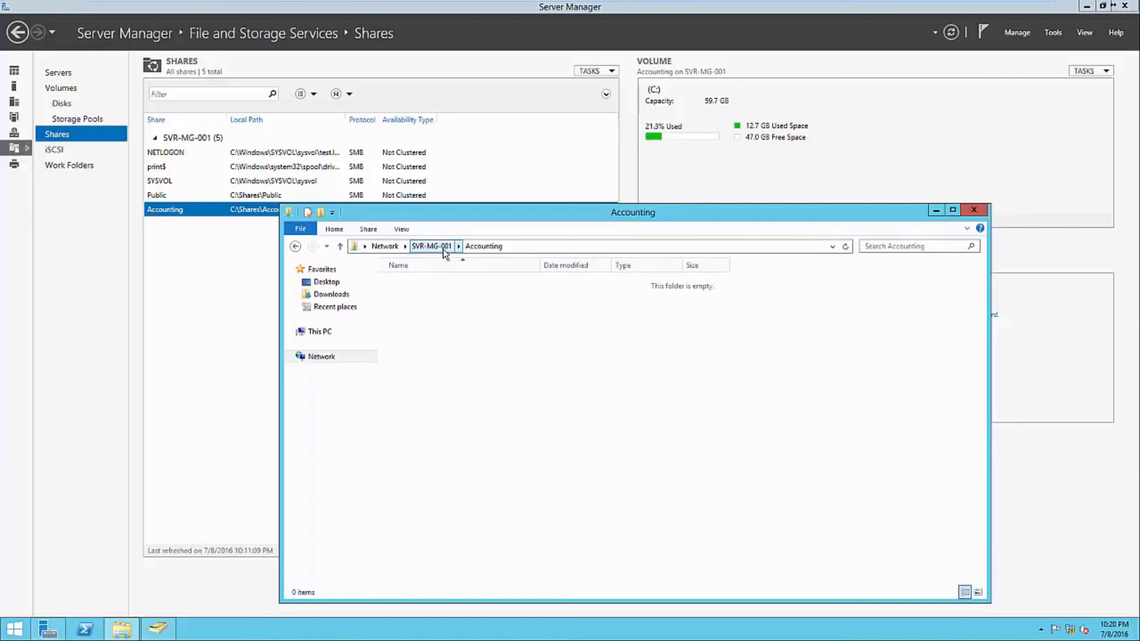
{"action": "left_click", "coordinate": [427, 247]}
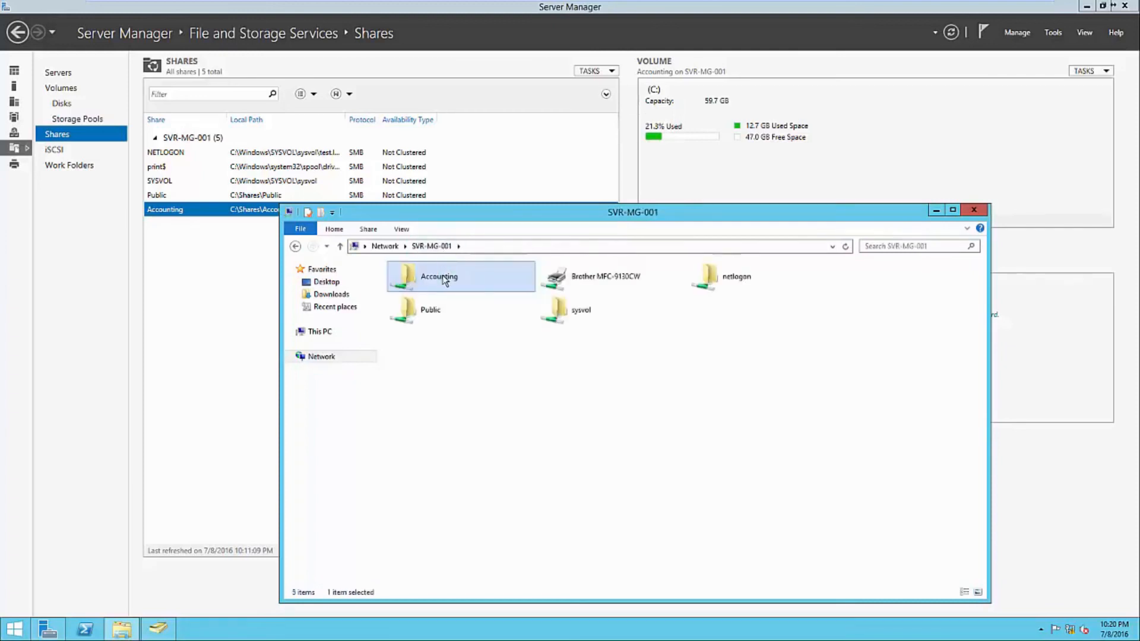
{"action": "right_click", "coordinate": [444, 277]}
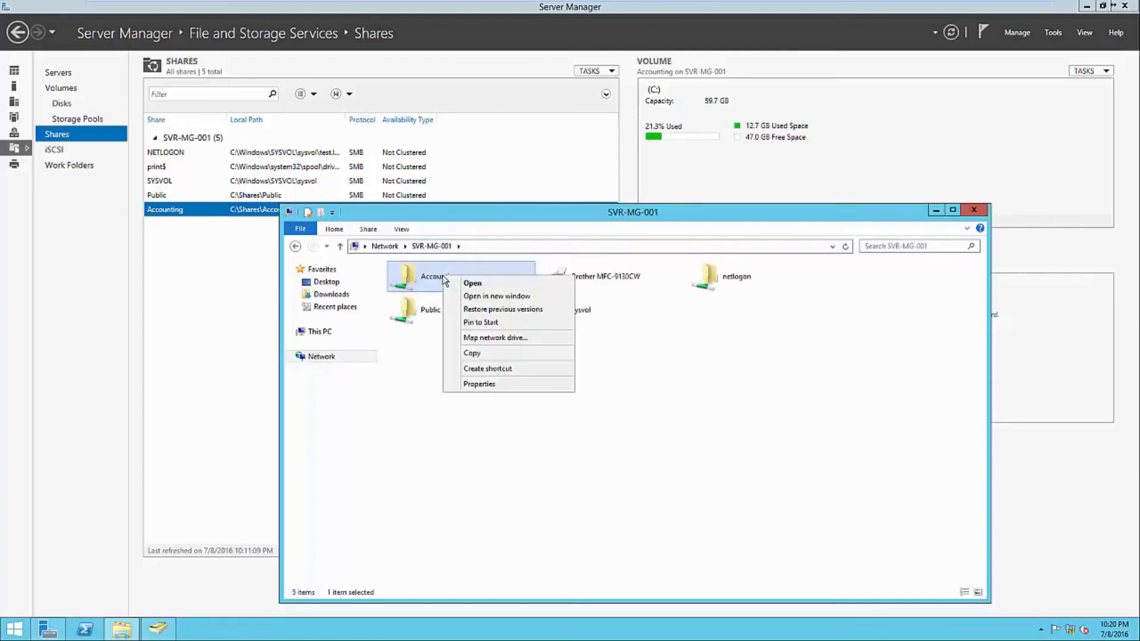
{"action": "left_click", "coordinate": [478, 385]}
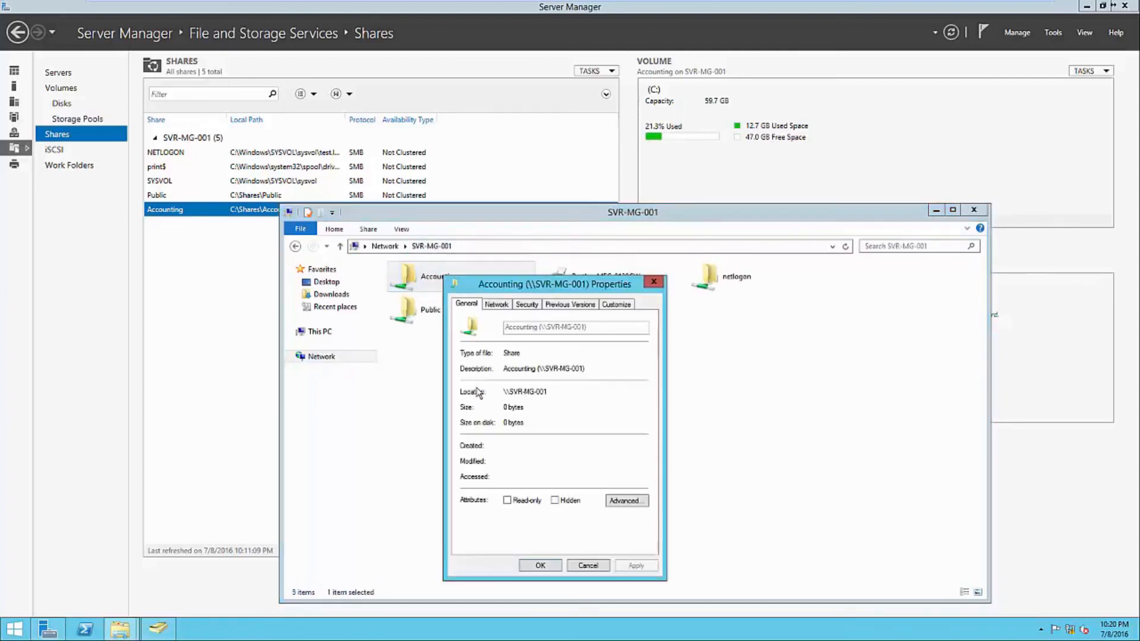
{"action": "left_click", "coordinate": [526, 305]}
{"action": "left_click", "coordinate": [508, 372]}
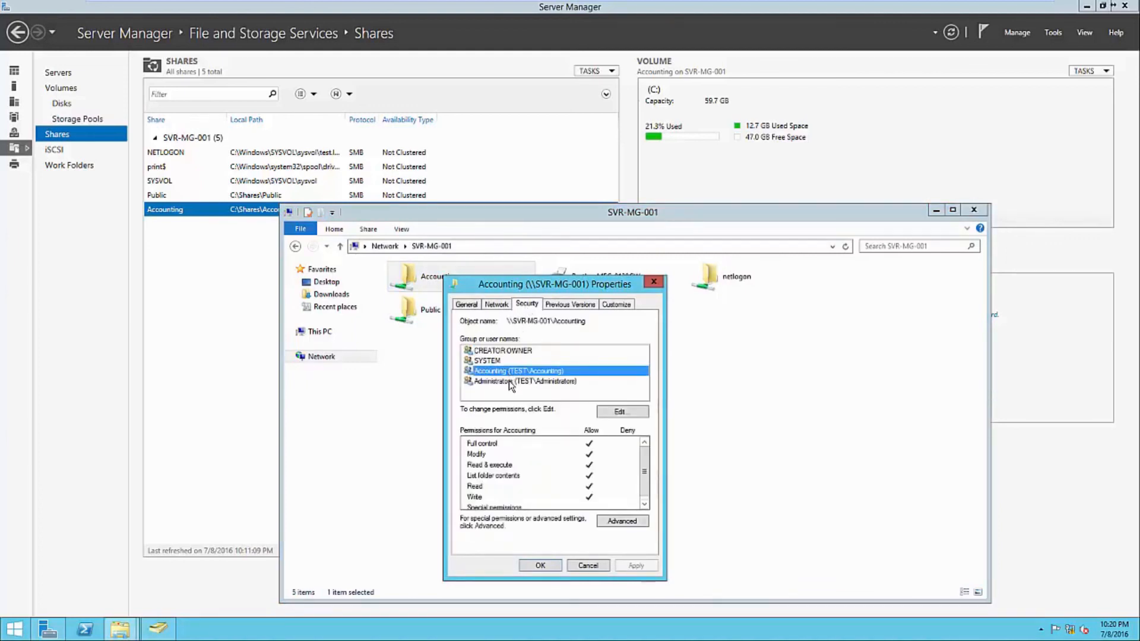
{"action": "left_click", "coordinate": [511, 383]}
{"action": "left_click", "coordinate": [509, 397]}
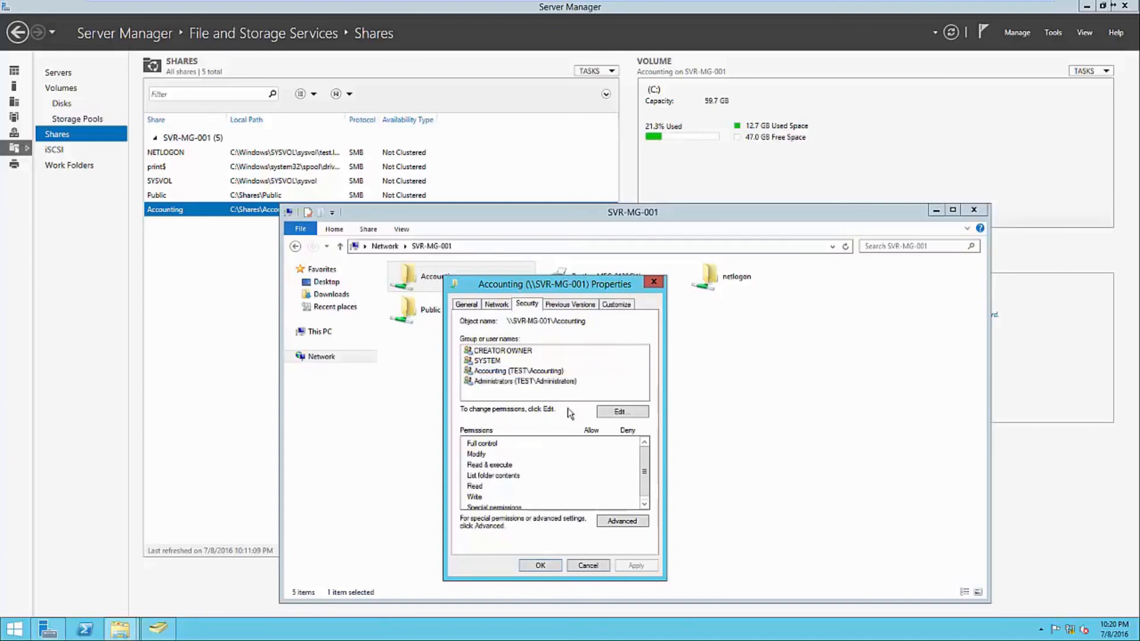
{"action": "left_click", "coordinate": [552, 564]}
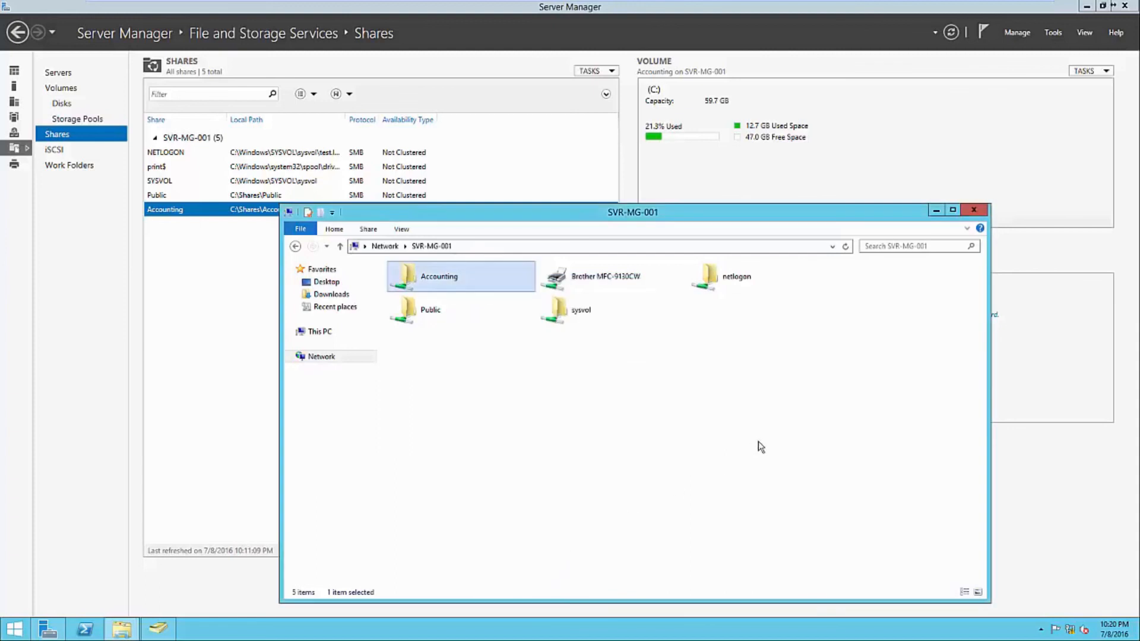
{"action": "left_click", "coordinate": [974, 211]}
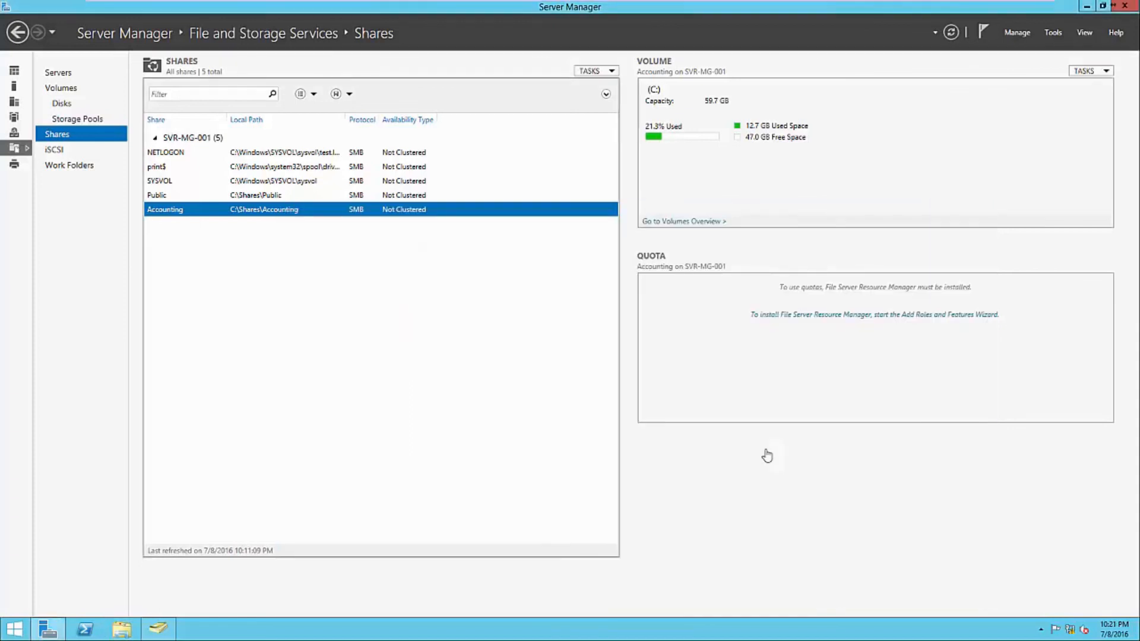